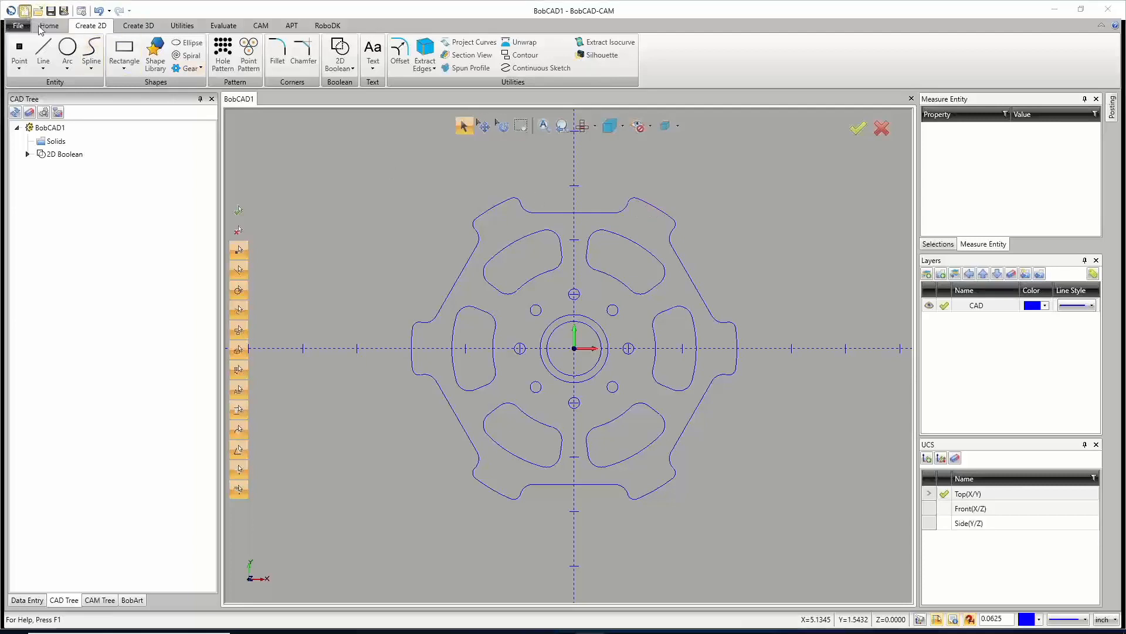
# Start a new drawing and create a full circle of 6 inch diameter centred on the origin.
pyautogui.hotkey('ctrl', 'n')
pyautogui.click(67, 59)
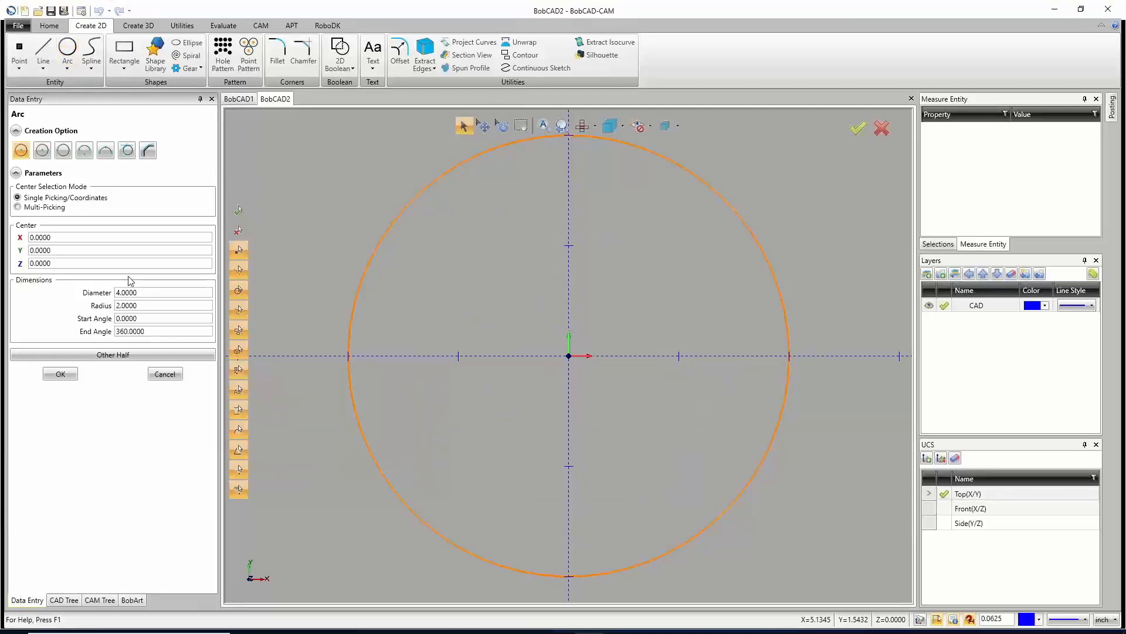
pyautogui.moveTo(152, 295); pyautogui.dragTo(97, 289)
pyautogui.write('6')
pyautogui.press('Tab')
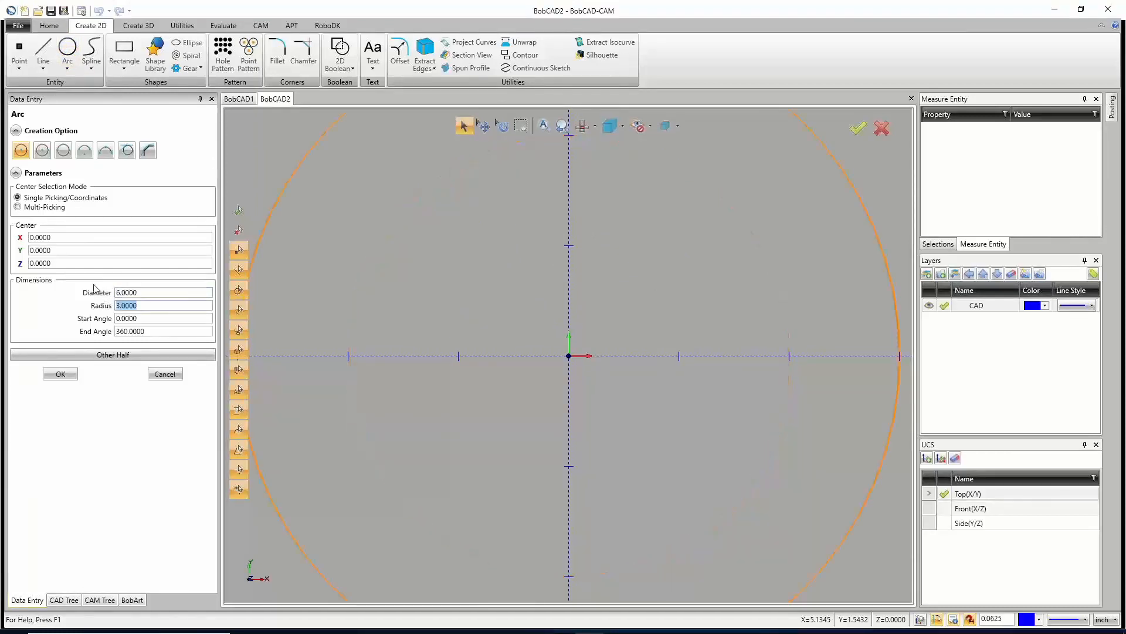
pyautogui.click(61, 374)
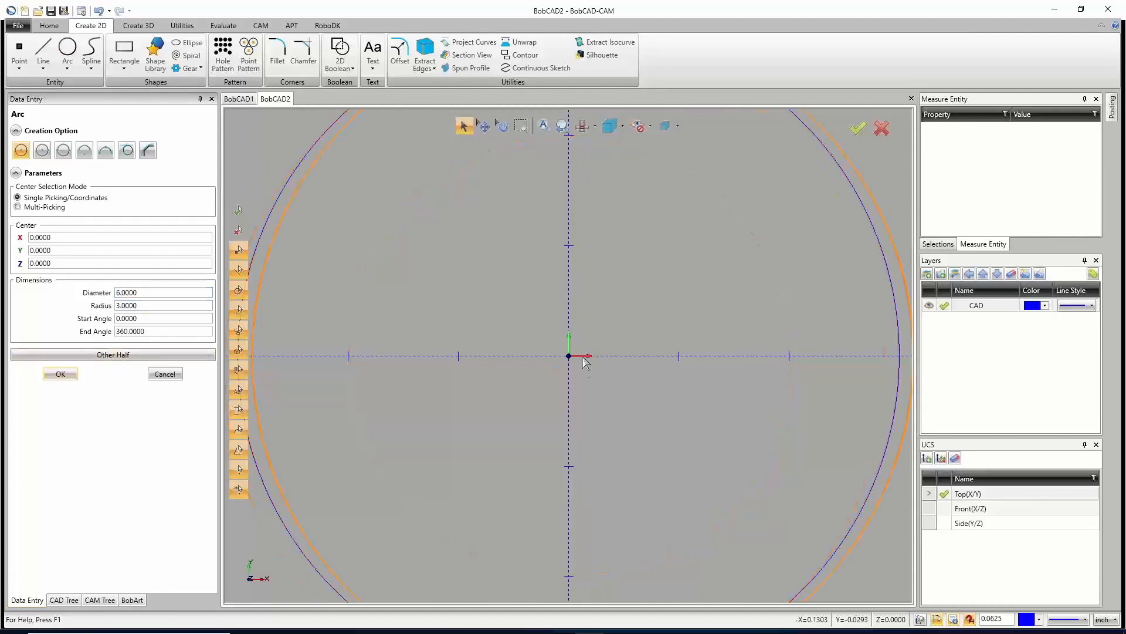
# Add a concentric circle of 1 inch diameter at the origin.
pyautogui.scroll(-5, 576, 355)
pyautogui.moveTo(146, 292); pyautogui.dragTo(105, 300)
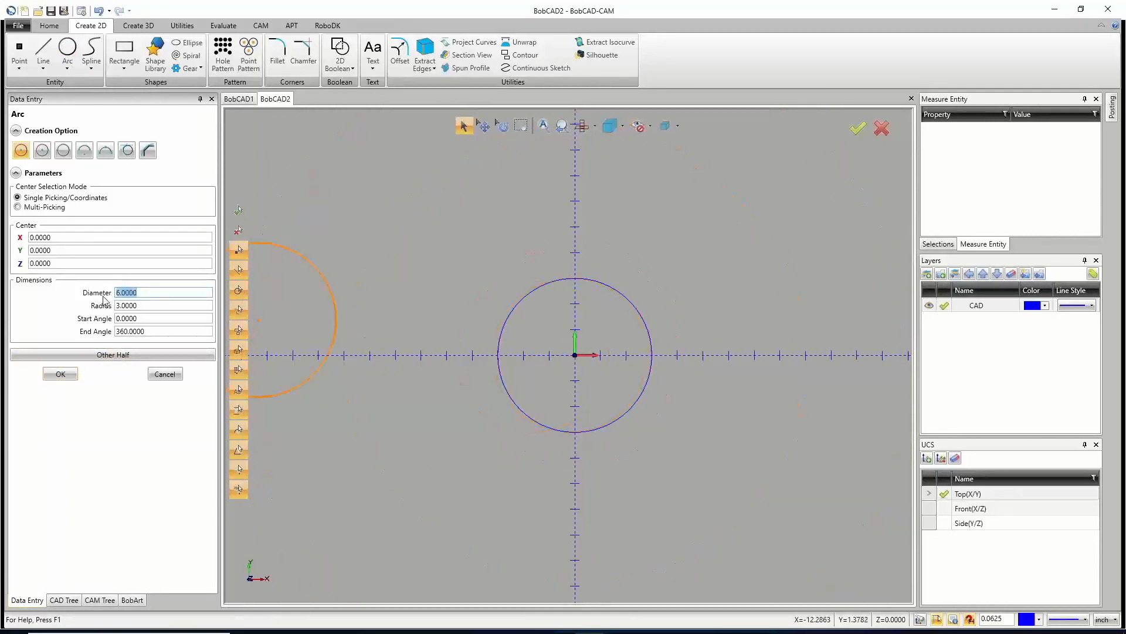
pyautogui.write('1')
pyautogui.press('Tab')
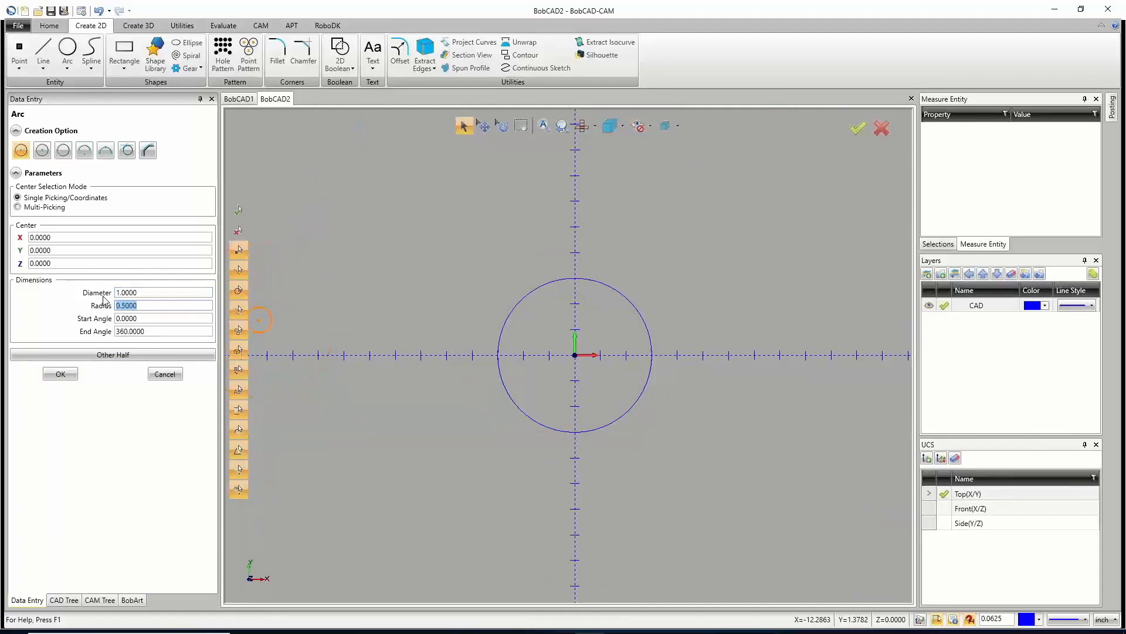
pyautogui.click(69, 375)
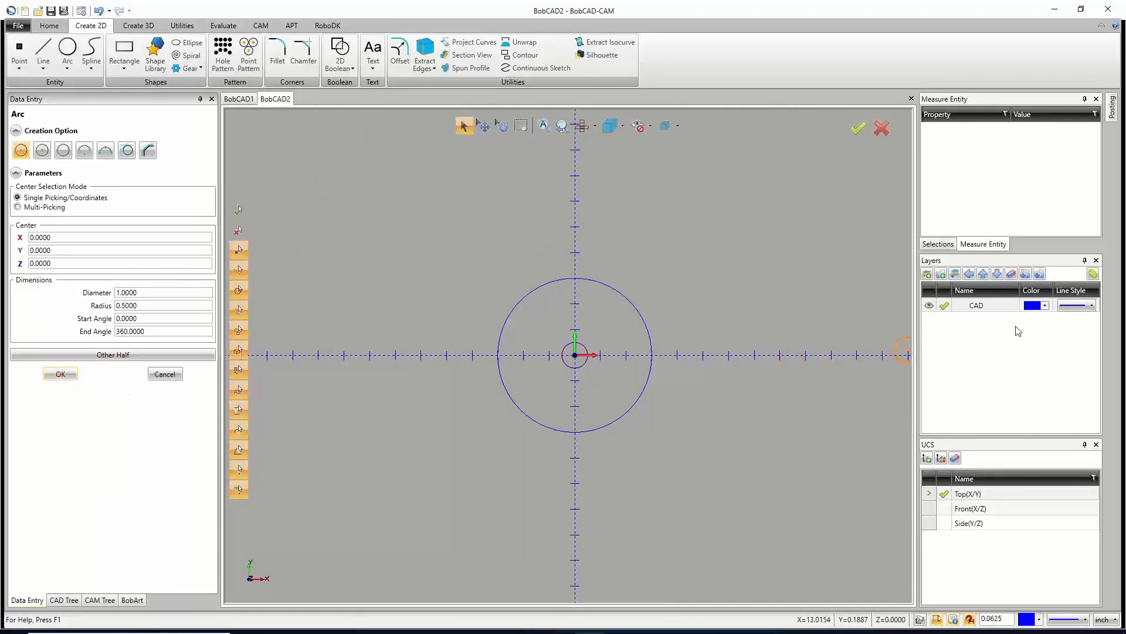
# Rename the CAD layer to BASE.
pyautogui.doubleClick(977, 303)
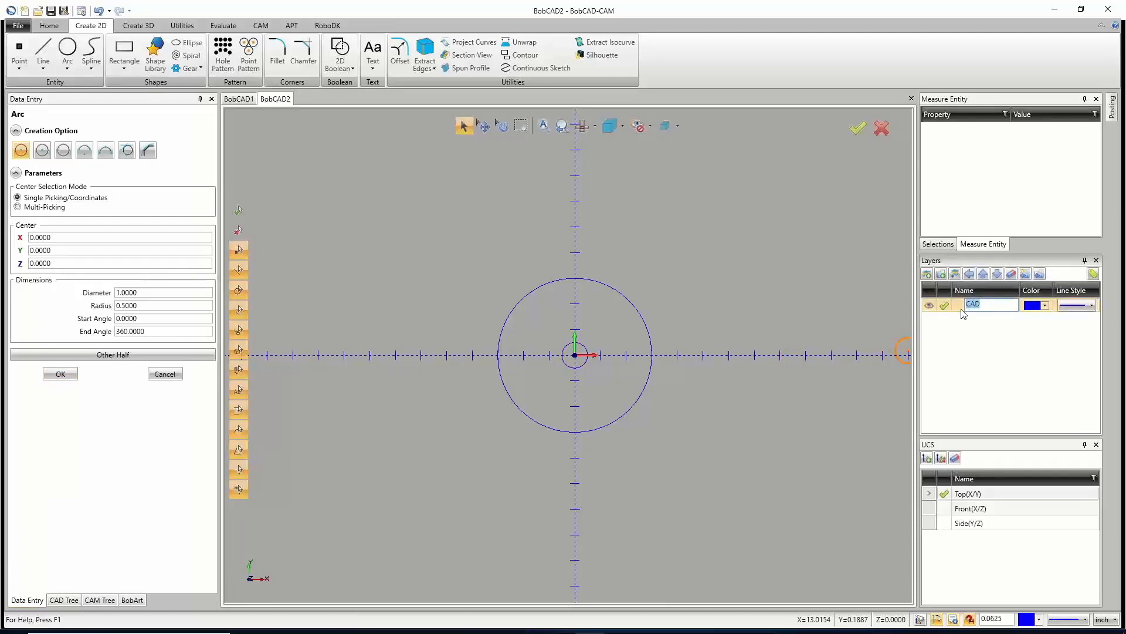
pyautogui.write('BASE')
pyautogui.click(979, 333)
# Add a new layer and name it SLOTS.
pyautogui.rightClick(978, 345)
pyautogui.click(961, 355)
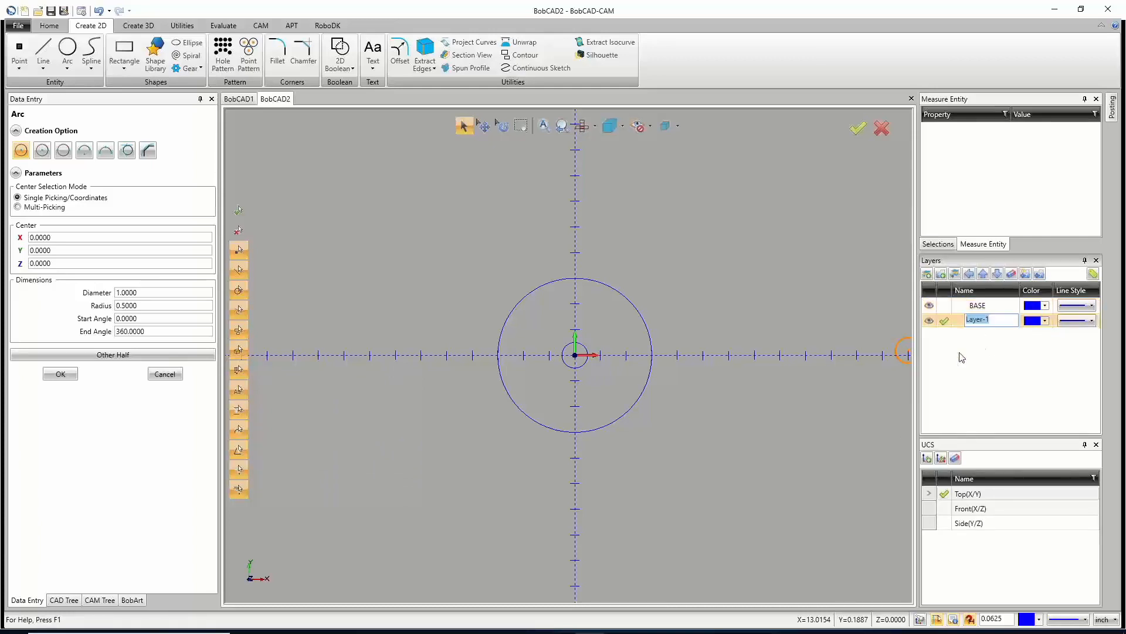
pyautogui.write('sLOTS')
pyautogui.press('BackSpace')
pyautogui.press('BackSpace')
pyautogui.press('BackSpace')
pyautogui.press('BackSpace')
pyautogui.write('SLOTS')
# Create a full circle of 3 inch diameter at the origin on the SLOTS layer.
pyautogui.moveTo(144, 292); pyautogui.dragTo(66, 291)
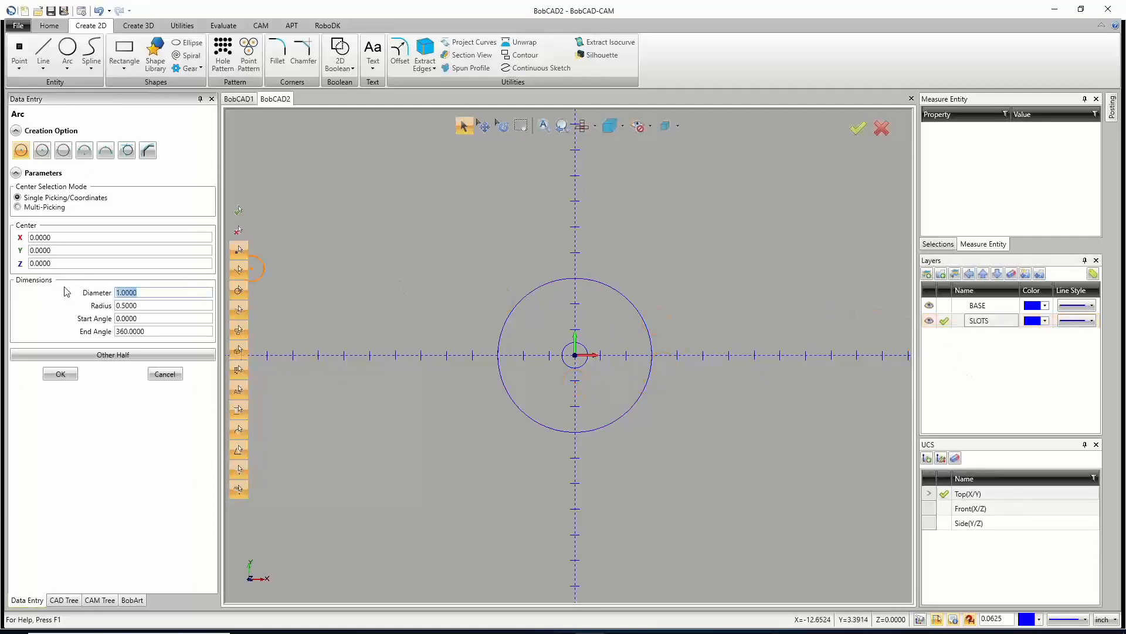
pyautogui.write('3')
pyautogui.press('Tab')
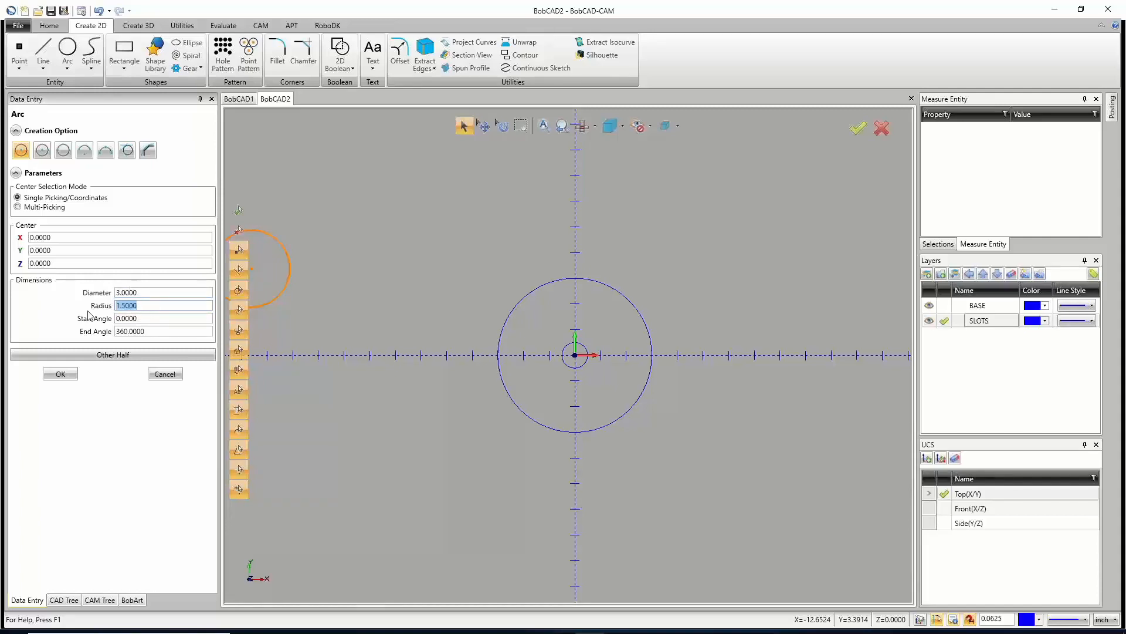
pyautogui.write('3/2')
pyautogui.press('Tab')
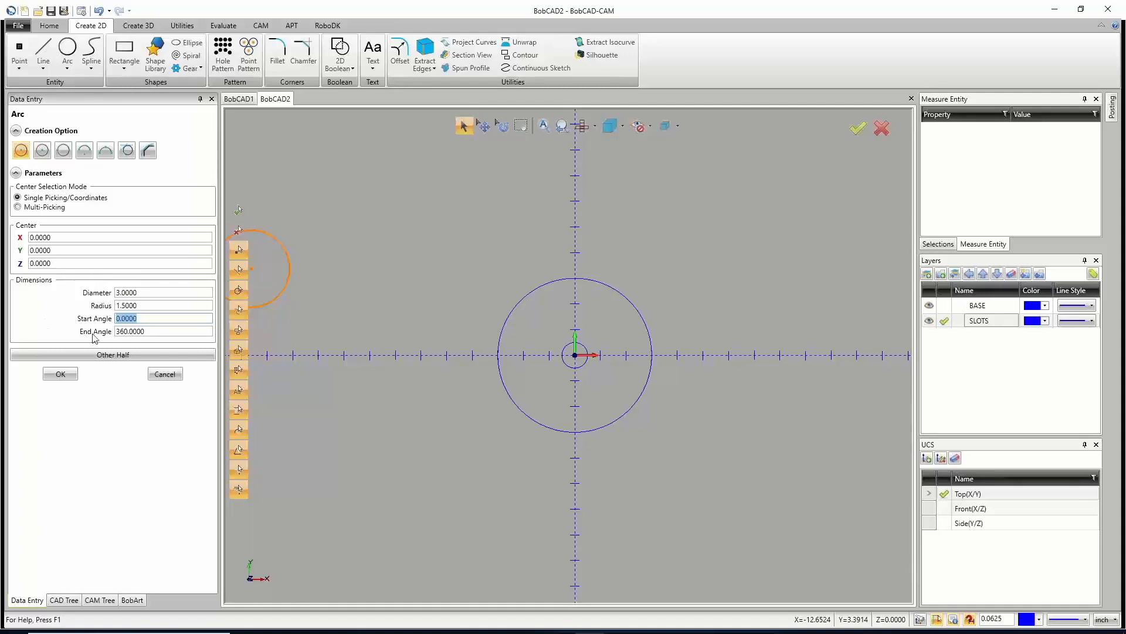
pyautogui.click(70, 376)
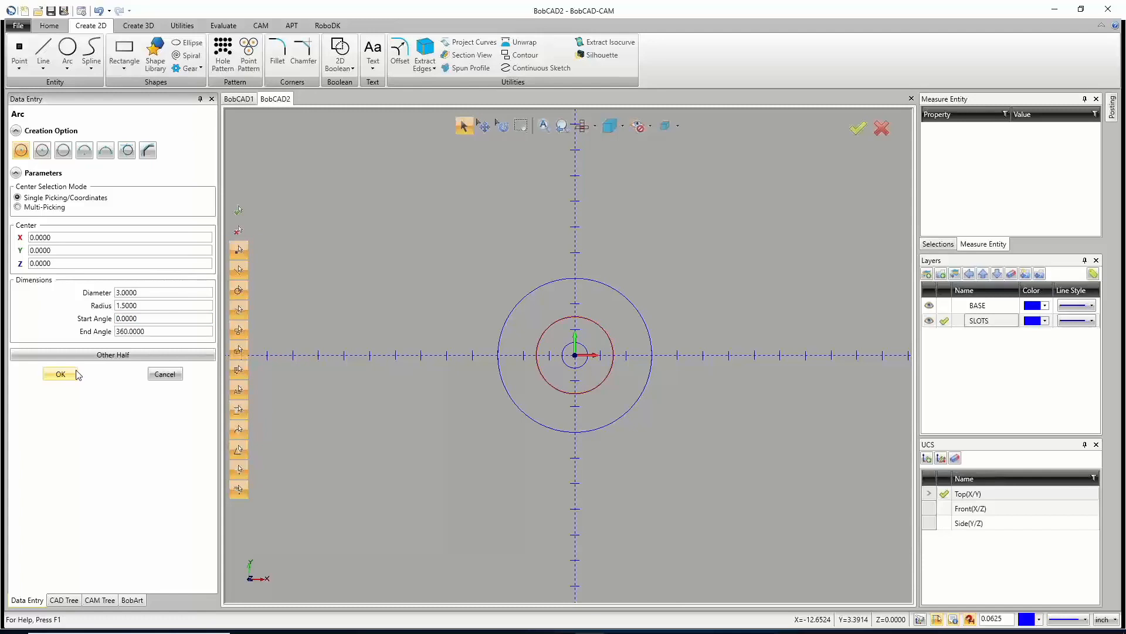
# Add a concentric circle of 4.5 inch diameter on the SLOTS layer and finish the Arc command.
pyautogui.click(135, 292)
pyautogui.write('4.5')
pyautogui.press('Tab')
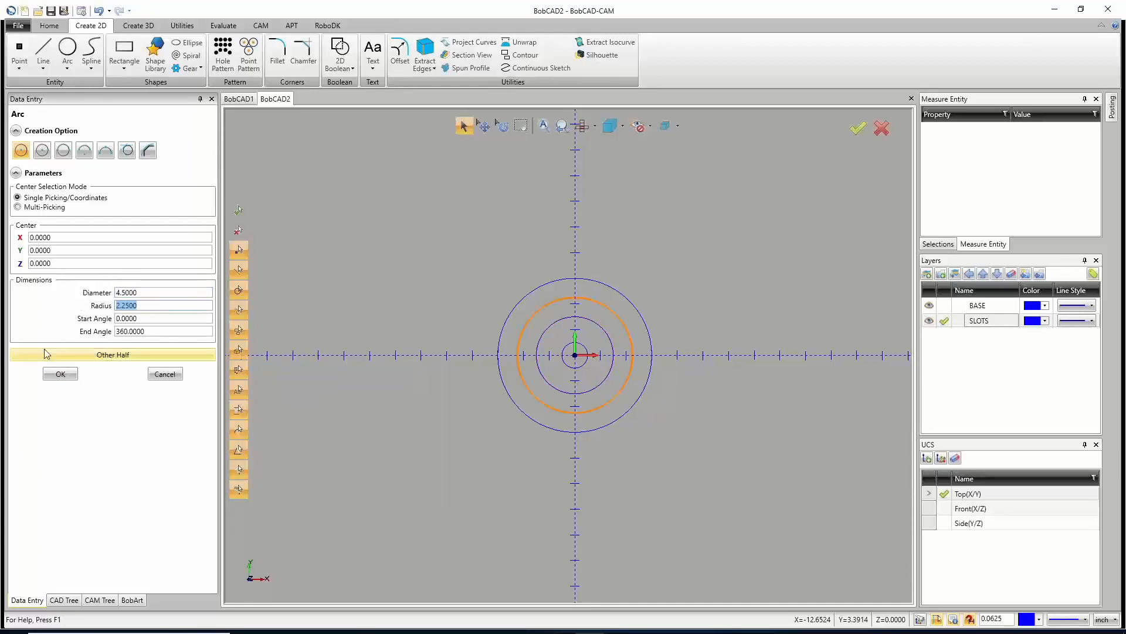
pyautogui.click(60, 375)
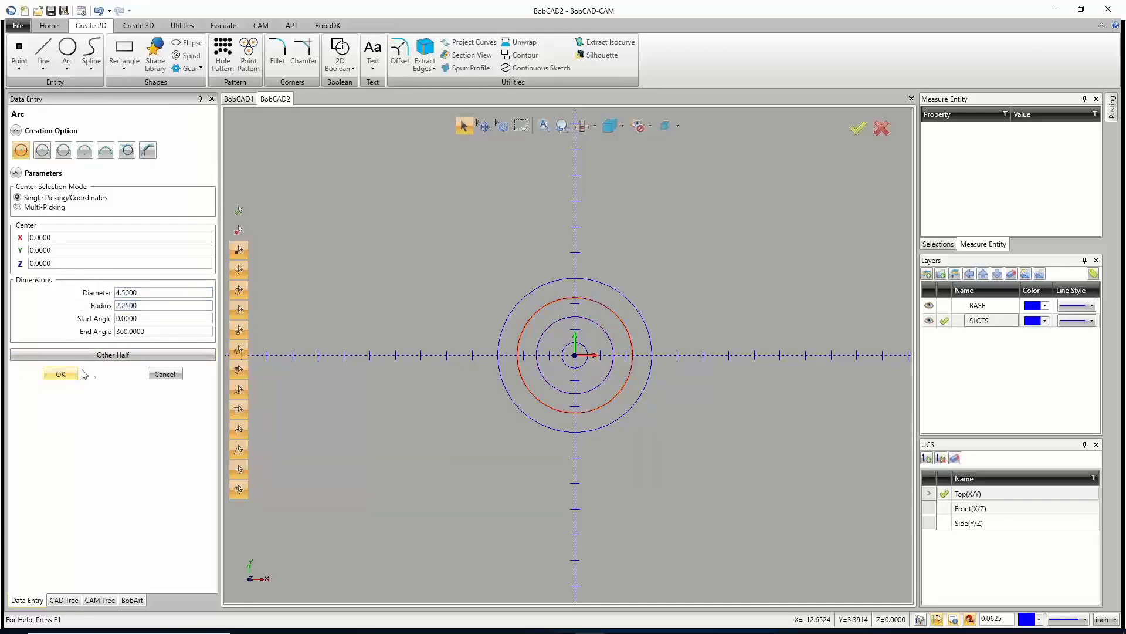
pyautogui.click(165, 373)
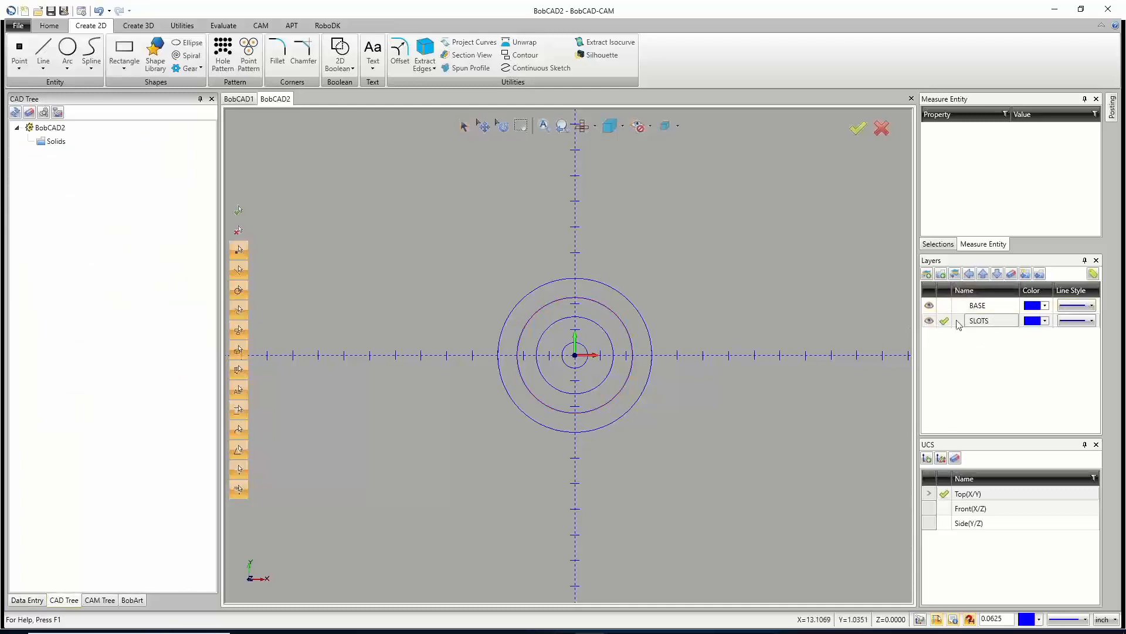
# Add another layer named C-BORE and keep it as the active layer.
pyautogui.click(929, 306)
pyautogui.click(930, 305)
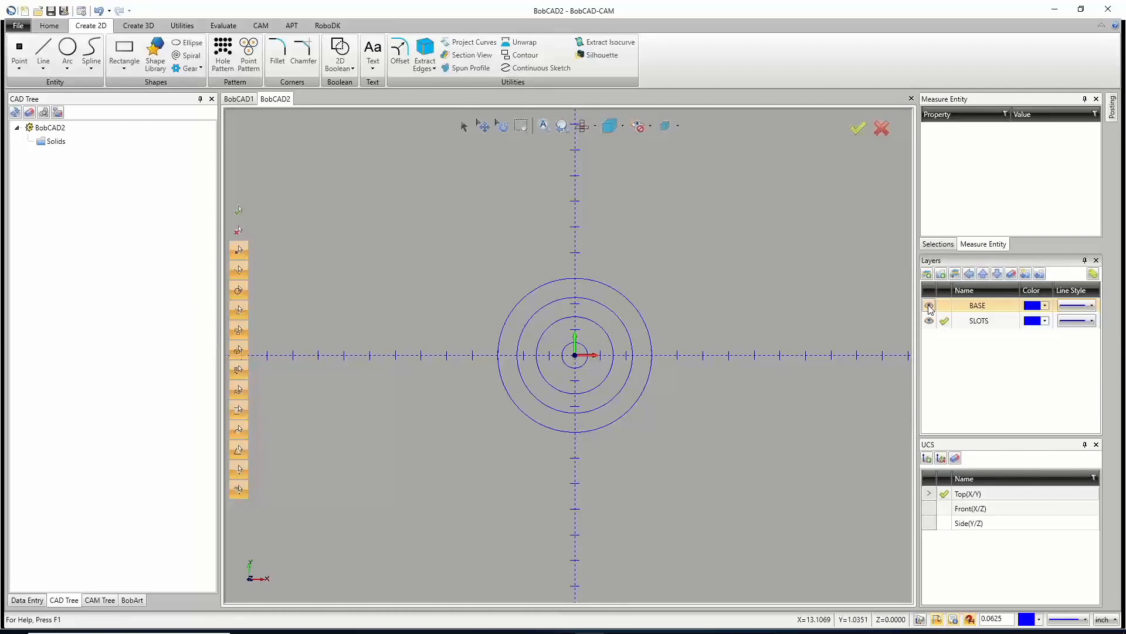
pyautogui.scroll(2, 586, 353)
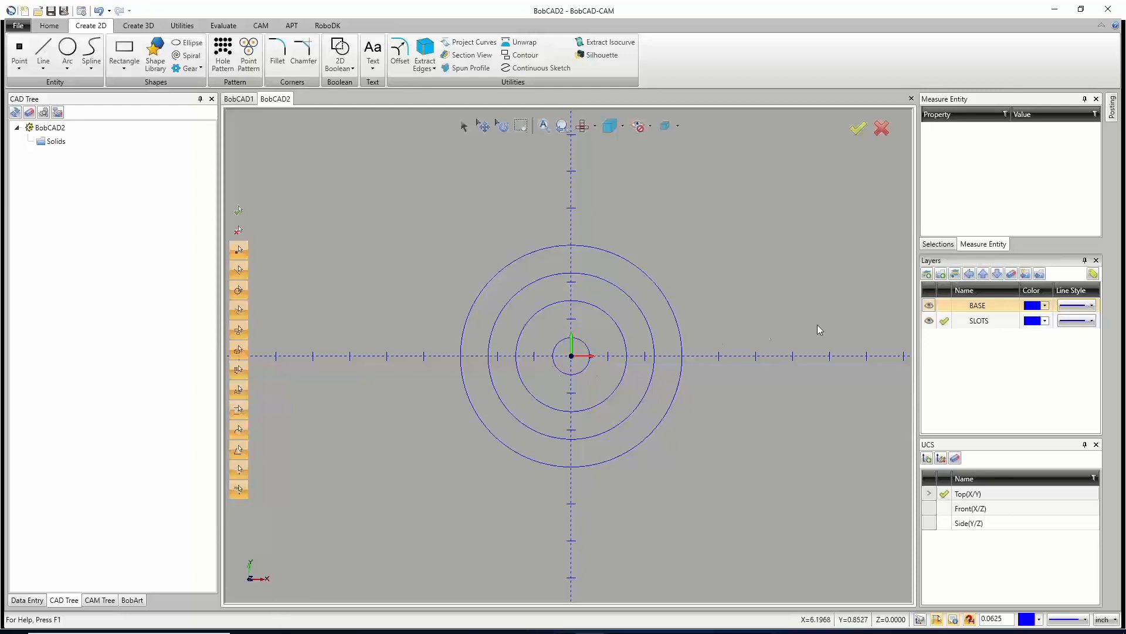
pyautogui.rightClick(947, 361)
pyautogui.click(912, 364)
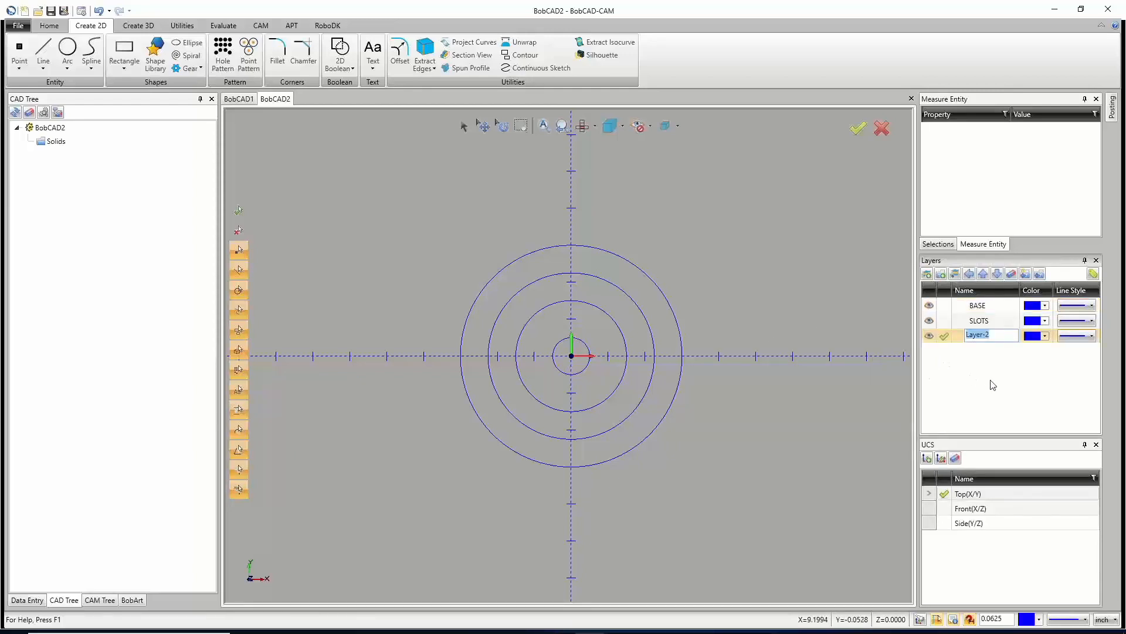
pyautogui.write('C-BORE')
pyautogui.click(947, 336)
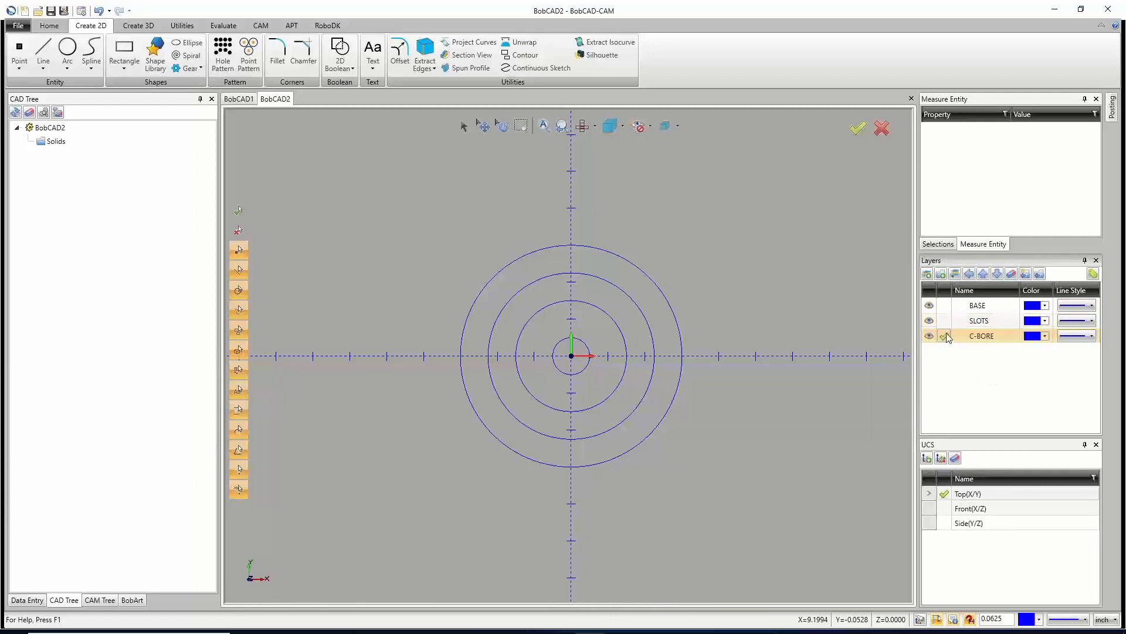
# Create a full circle of 1.25 inch diameter at the origin on the C-BORE layer.
pyautogui.click(67, 50)
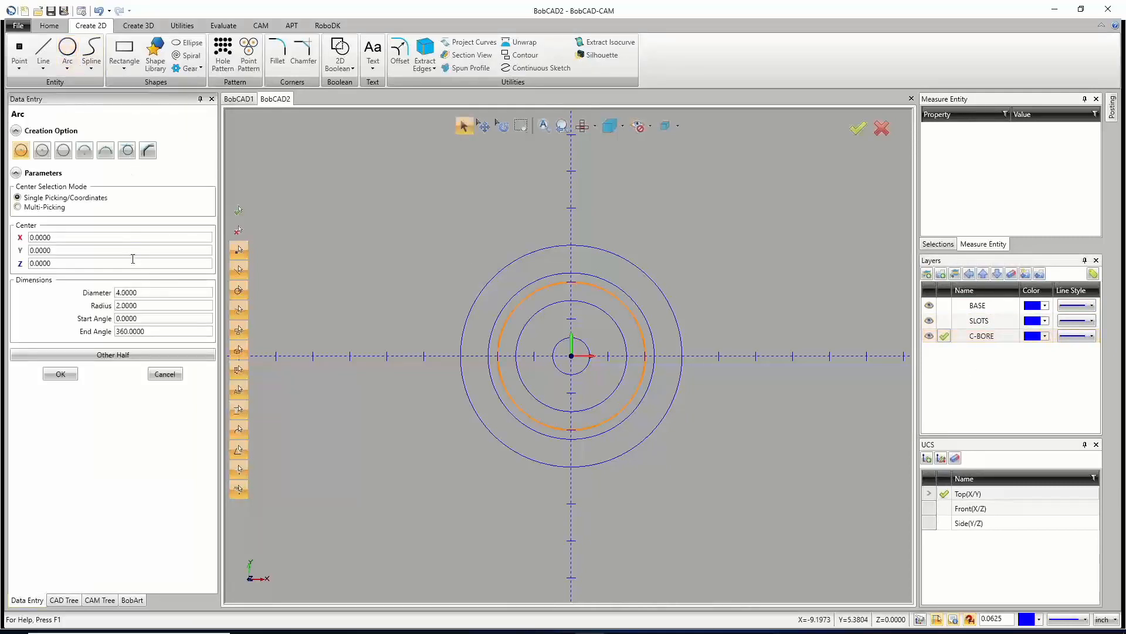
pyautogui.click(118, 292)
pyautogui.write('1.25')
pyautogui.press('Tab')
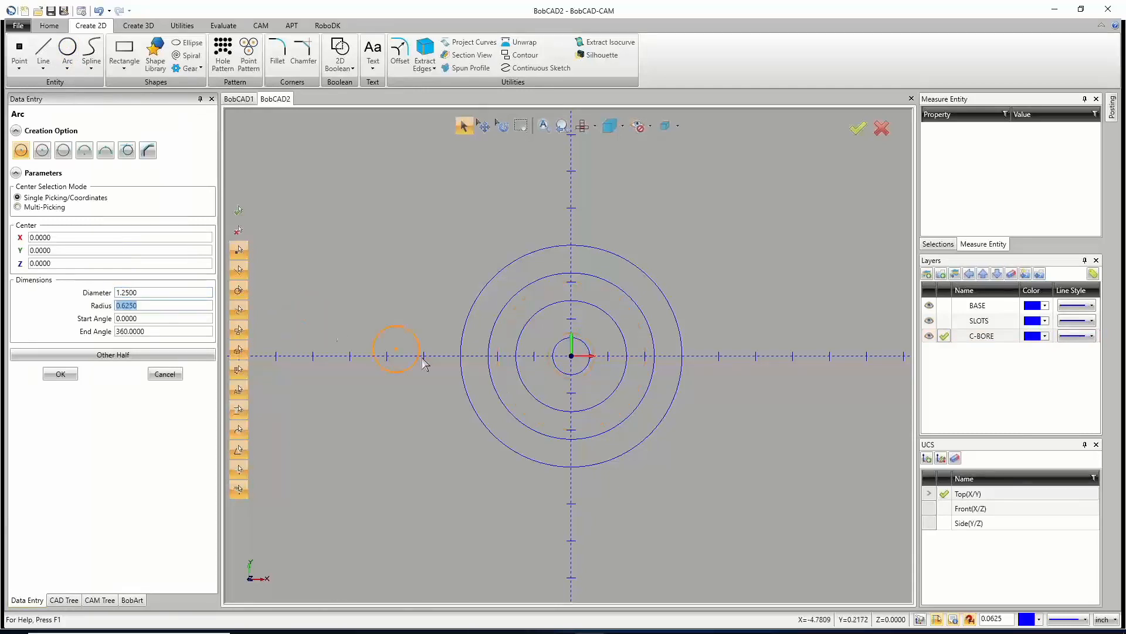
pyautogui.scroll(3, 583, 359)
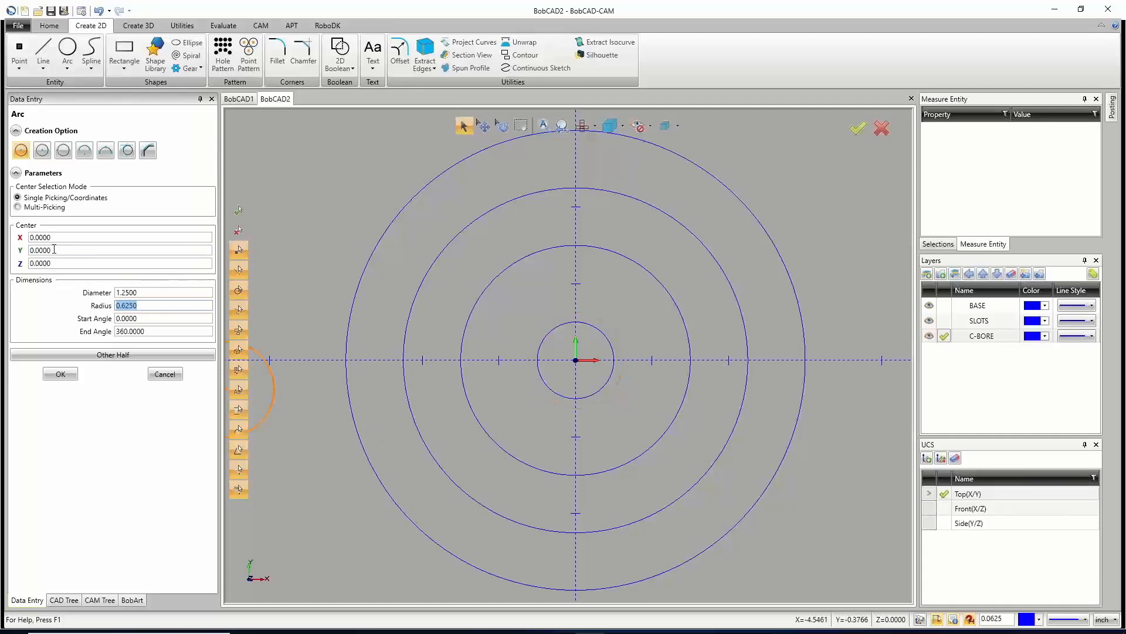
pyautogui.click(61, 374)
pyautogui.click(165, 374)
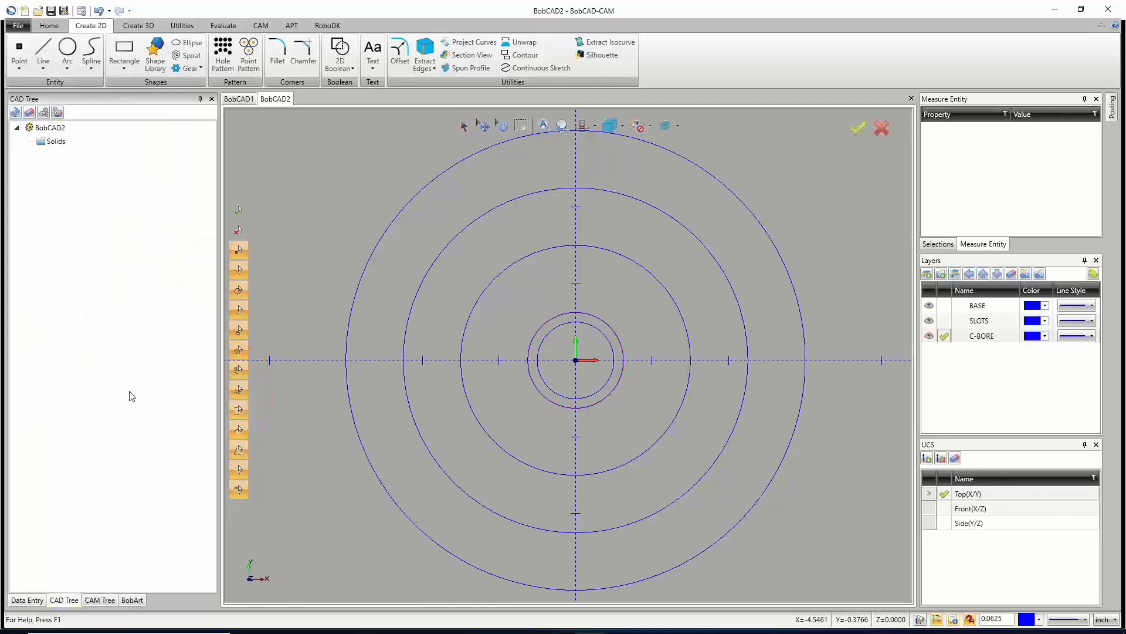
# Make SLOTS the active layer and hide the BASE and C-BORE layers.
pyautogui.click(944, 321)
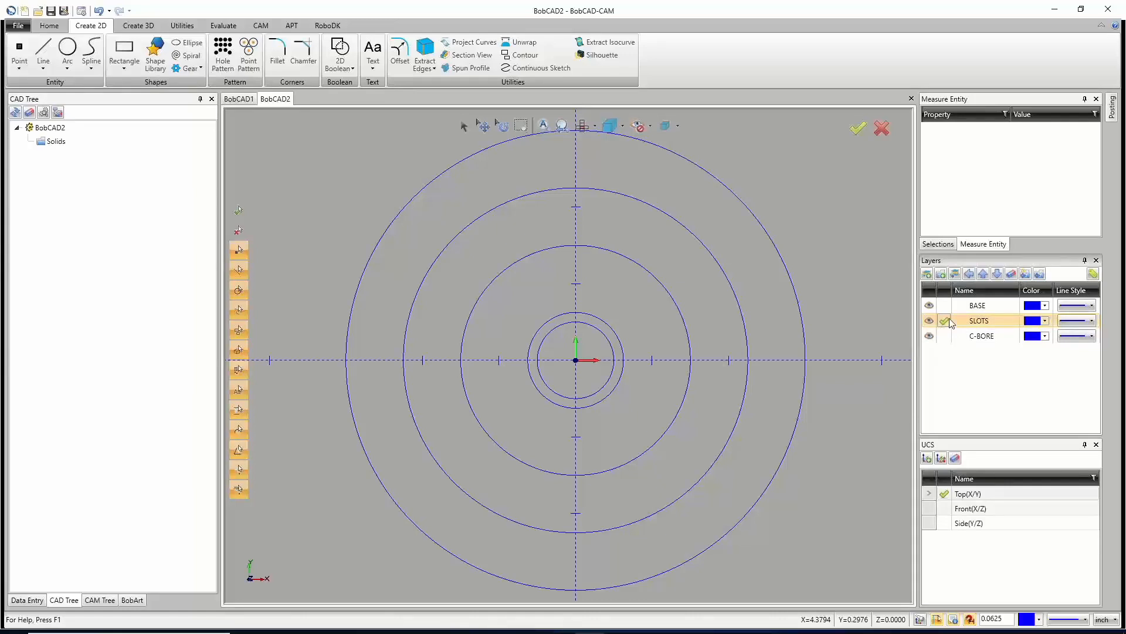
pyautogui.click(928, 306)
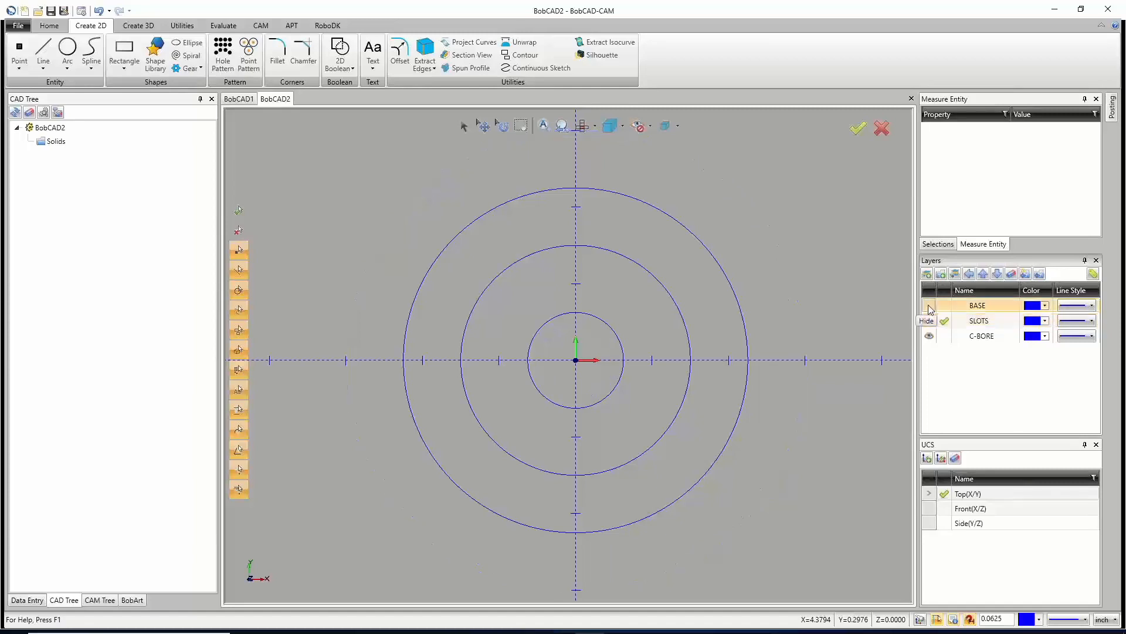
pyautogui.click(929, 336)
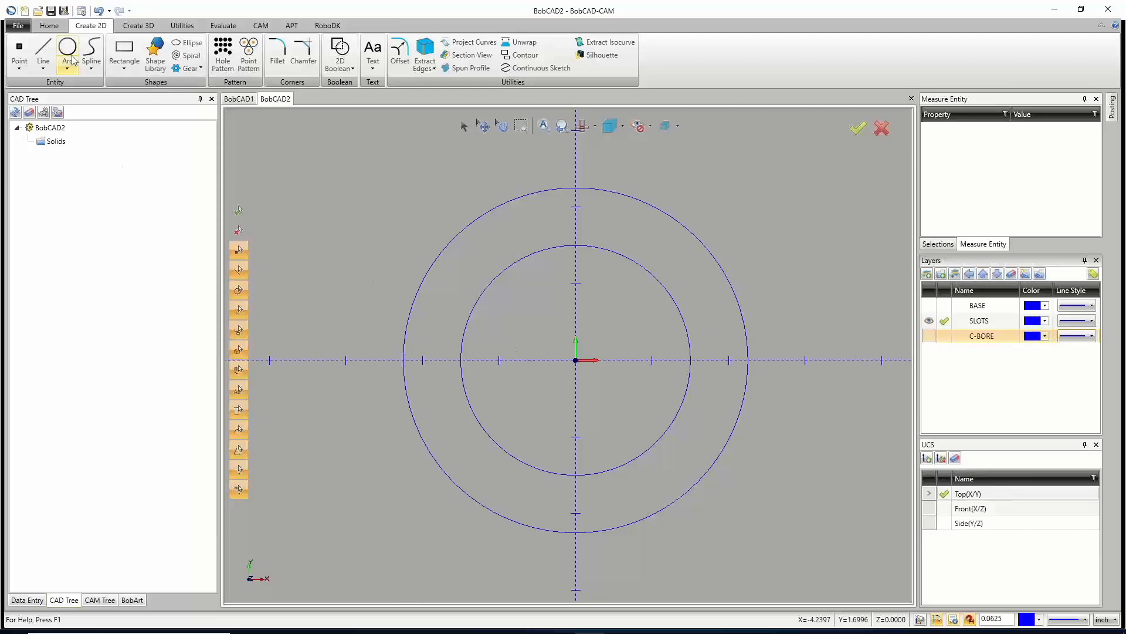
# Create a line 3 inches long from the origin at an angle of 0 degrees.
pyautogui.click(52, 48)
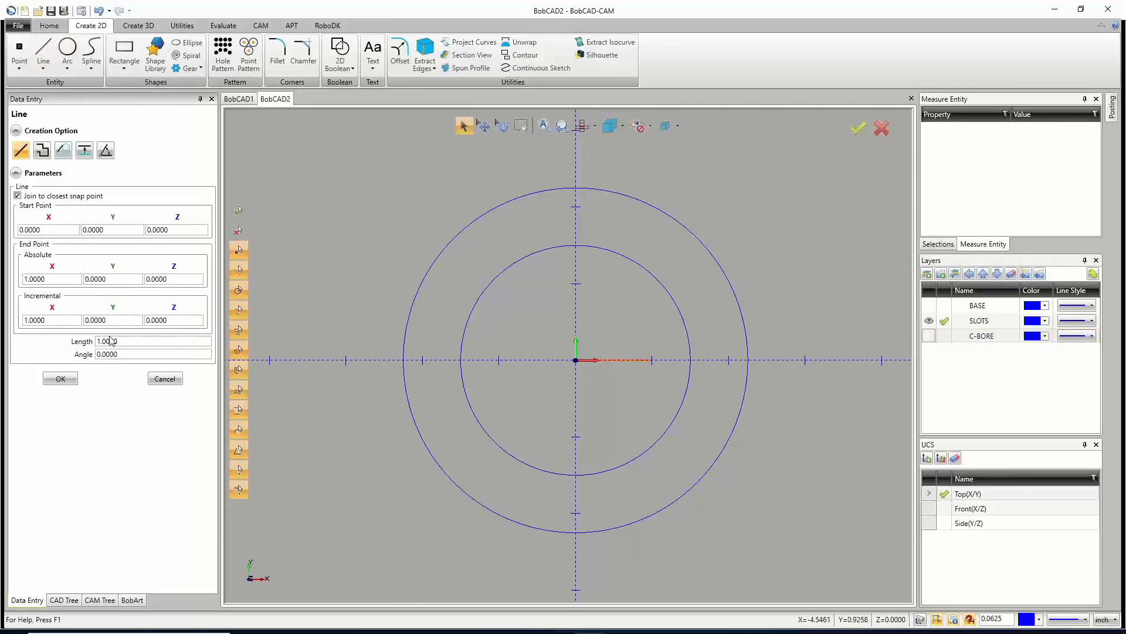
pyautogui.moveTo(125, 341); pyautogui.dragTo(42, 342)
pyautogui.write('3')
pyautogui.press('Tab')
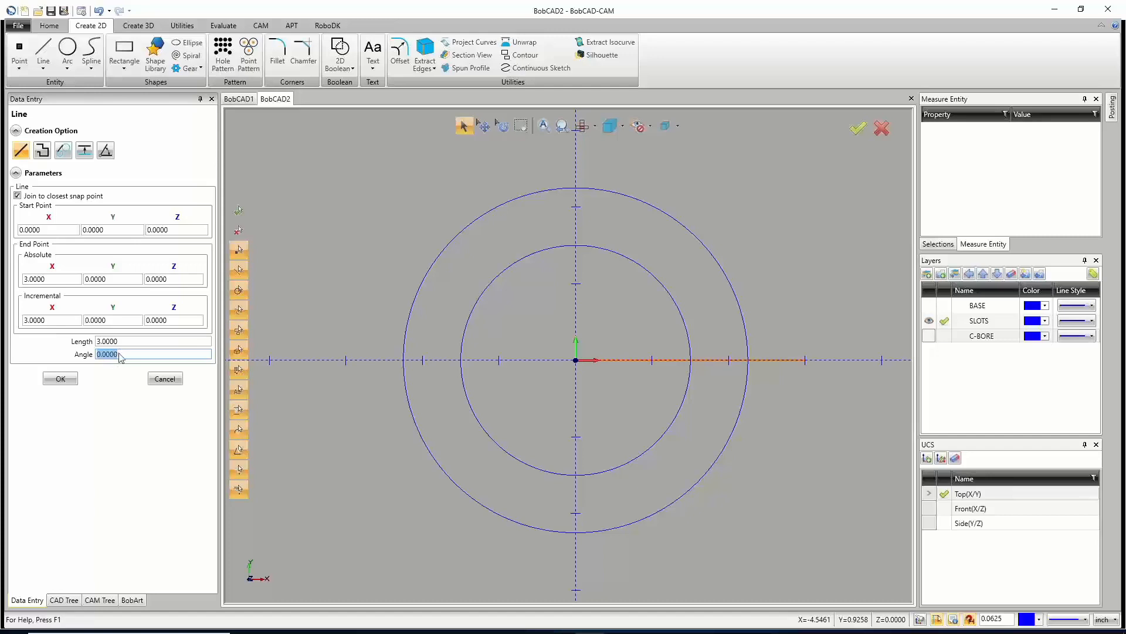
pyautogui.click(59, 379)
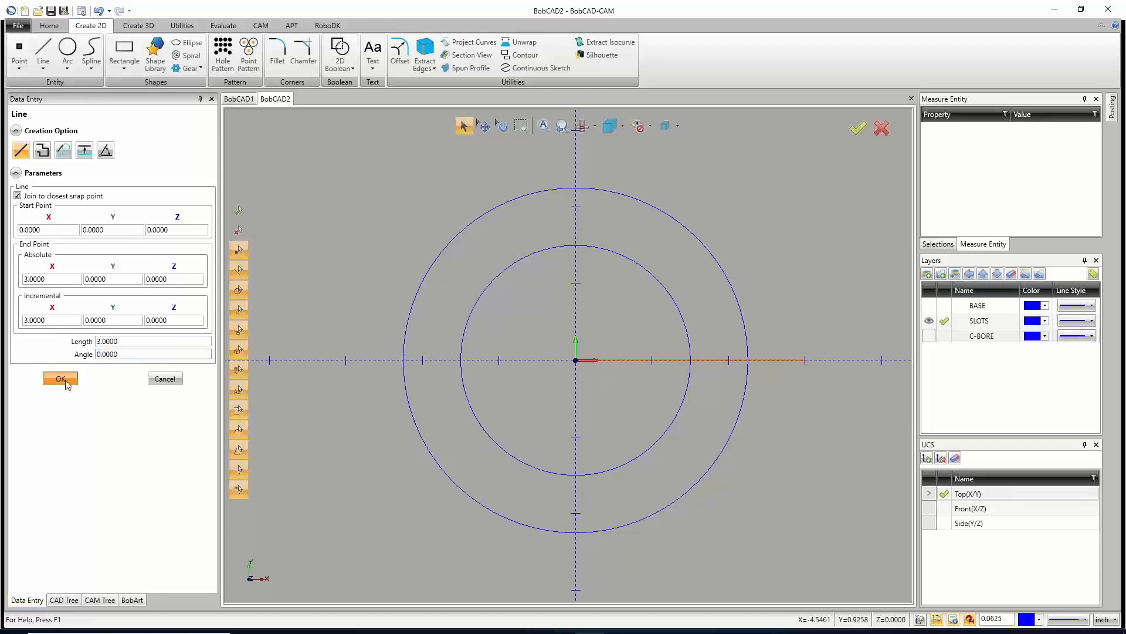
# Add a second 3 inch line from the origin at half of 45 degrees (22.5).
pyautogui.click(129, 351)
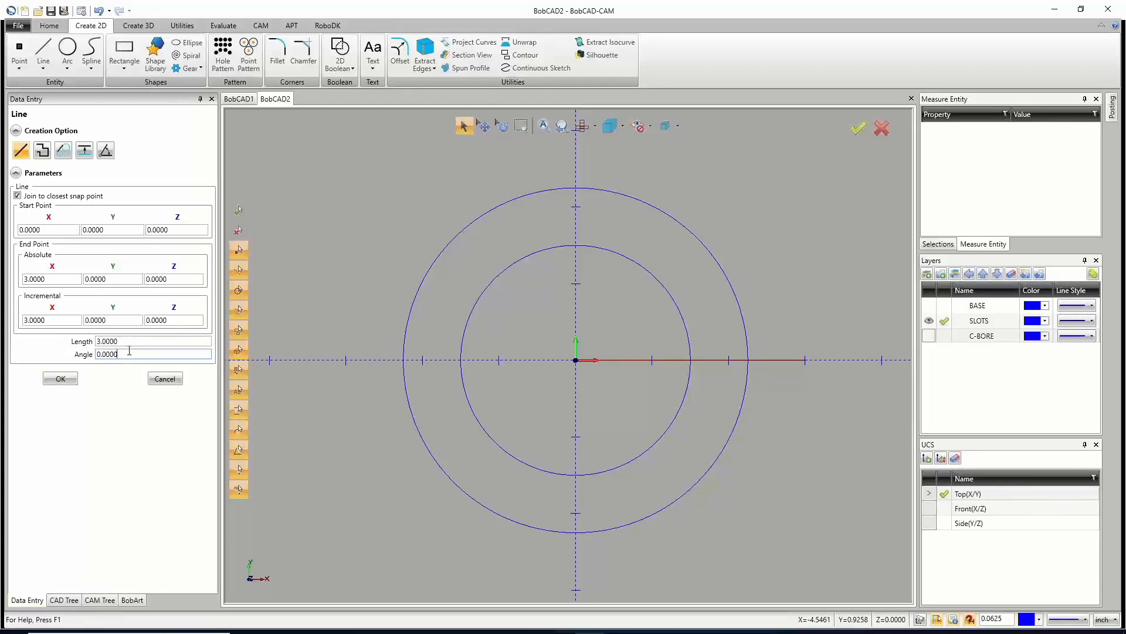
pyautogui.write('45')
pyautogui.press('BackSpace')
pyautogui.press('BackSpace')
pyautogui.press('BackSpace')
pyautogui.press('BackSpace')
pyautogui.press('BackSpace')
pyautogui.press('BackSpace')
pyautogui.press('BackSpace')
pyautogui.press('BackSpace')
pyautogui.write('45')
pyautogui.press('Return')
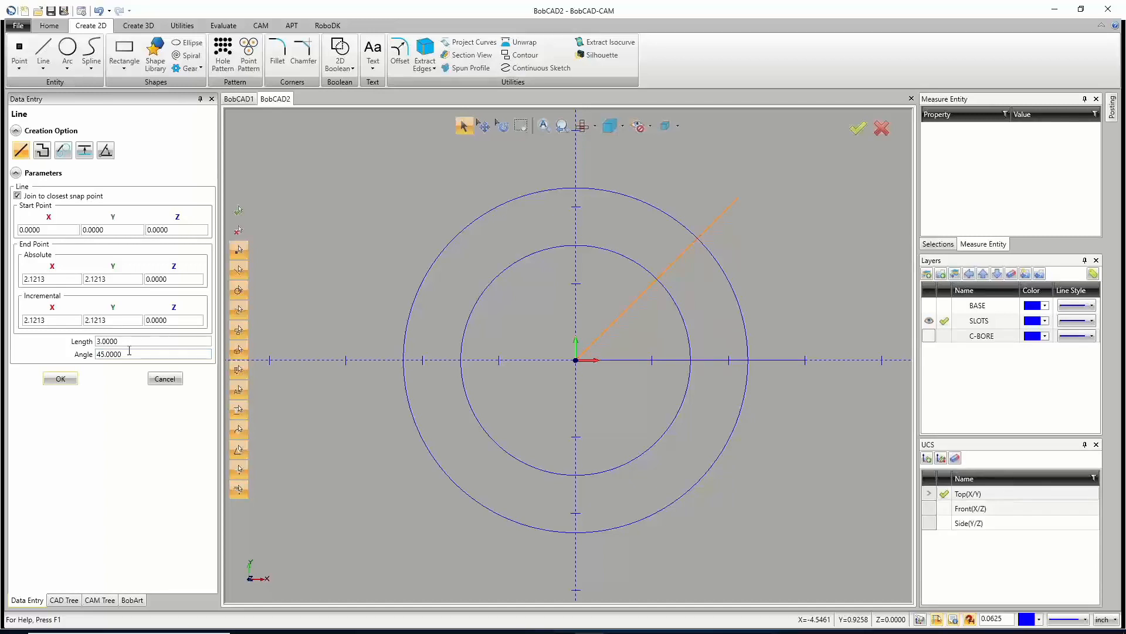
pyautogui.click(129, 351)
pyautogui.write('/2')
pyautogui.click(144, 340)
pyautogui.click(66, 383)
# Add a third 3 inch line from the origin at an angle of -22.5 degrees and exit the Line command.
pyautogui.click(97, 354)
pyautogui.click(98, 354)
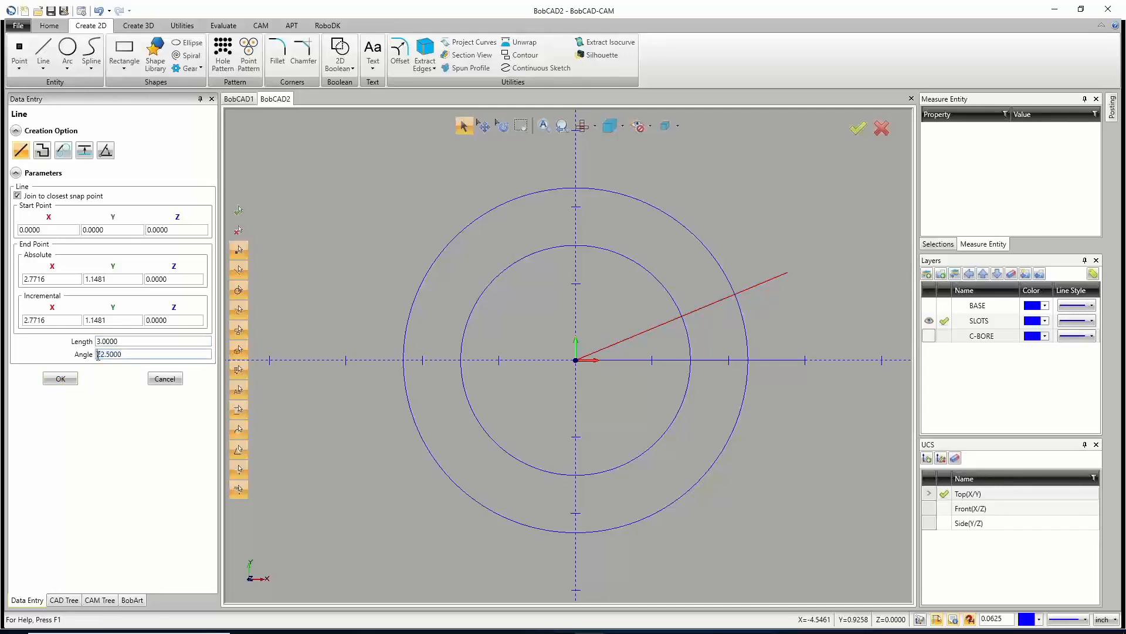
pyautogui.write('1')
pyautogui.click(129, 340)
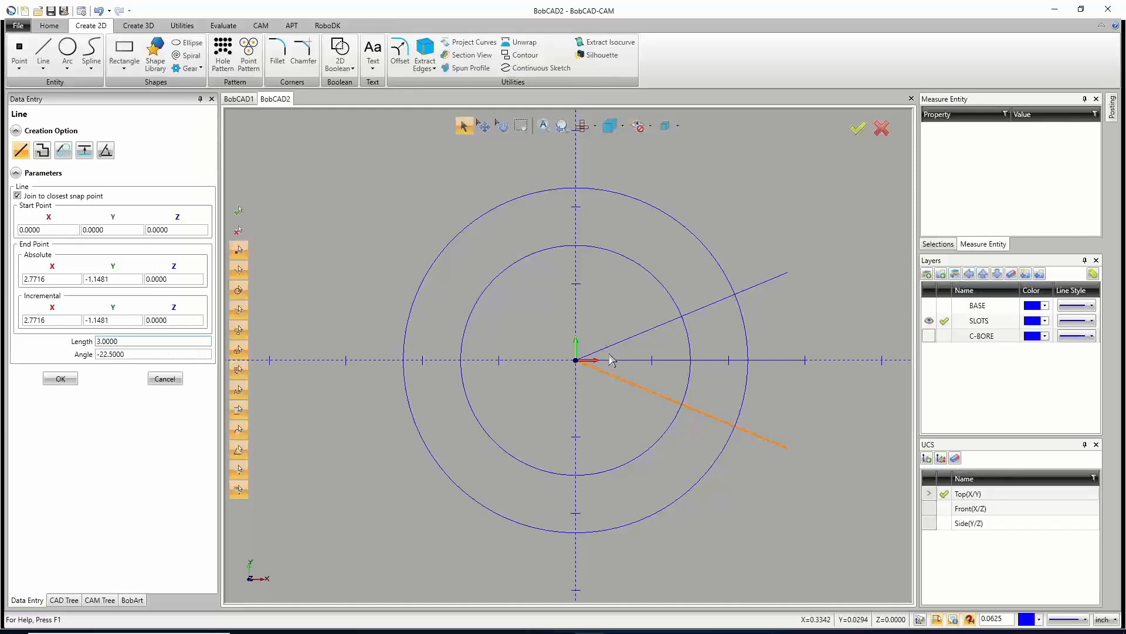
pyautogui.click(750, 362)
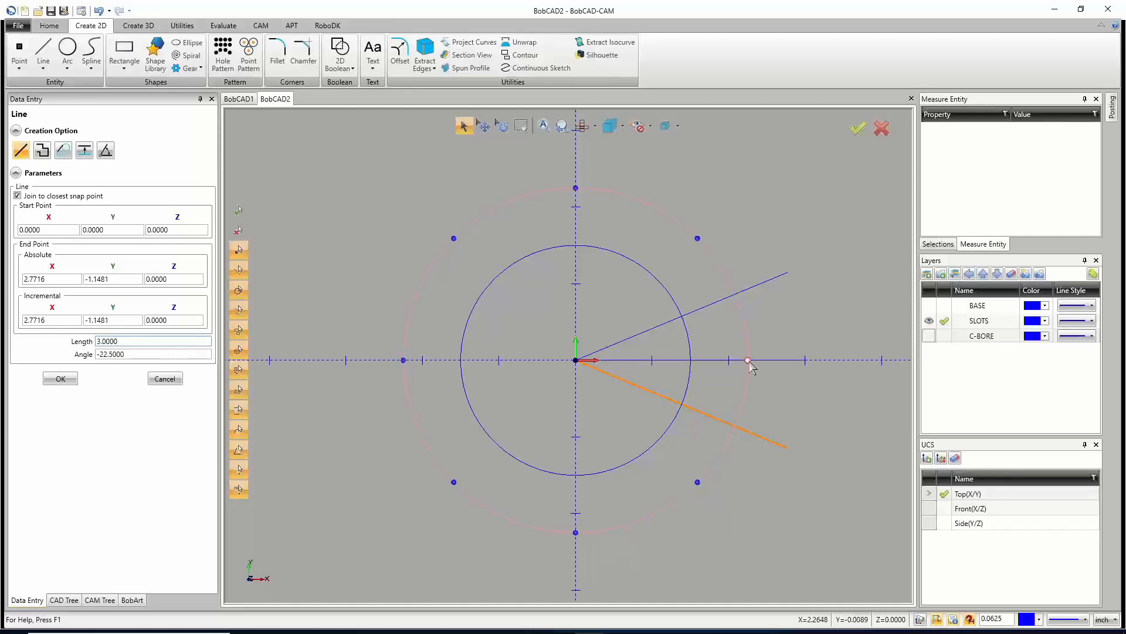
pyautogui.click(731, 300)
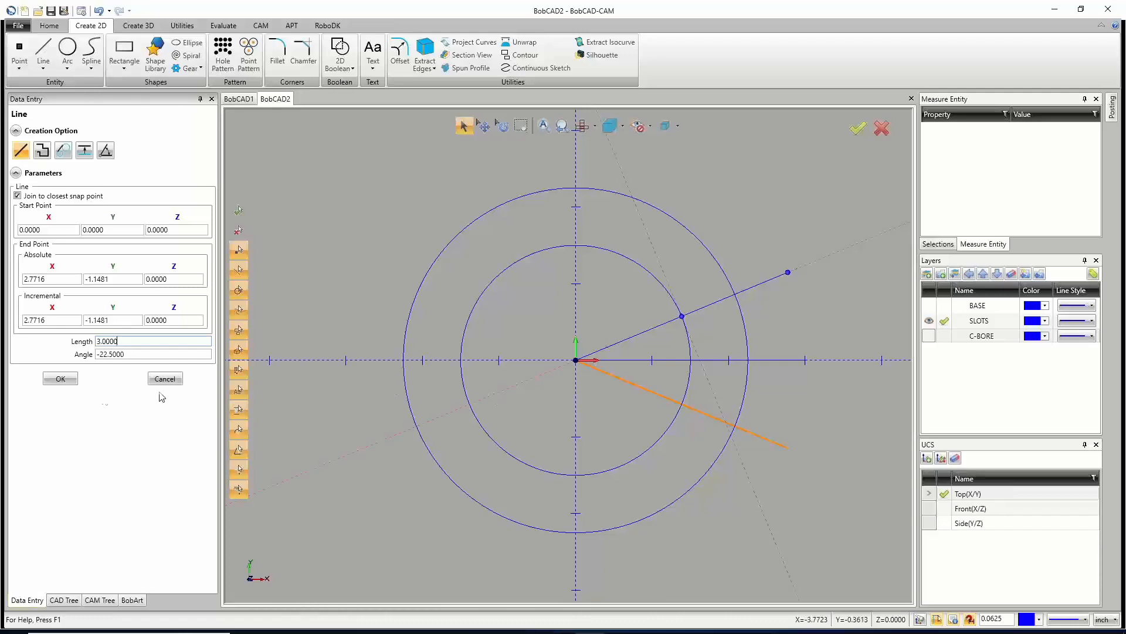
pyautogui.click(67, 381)
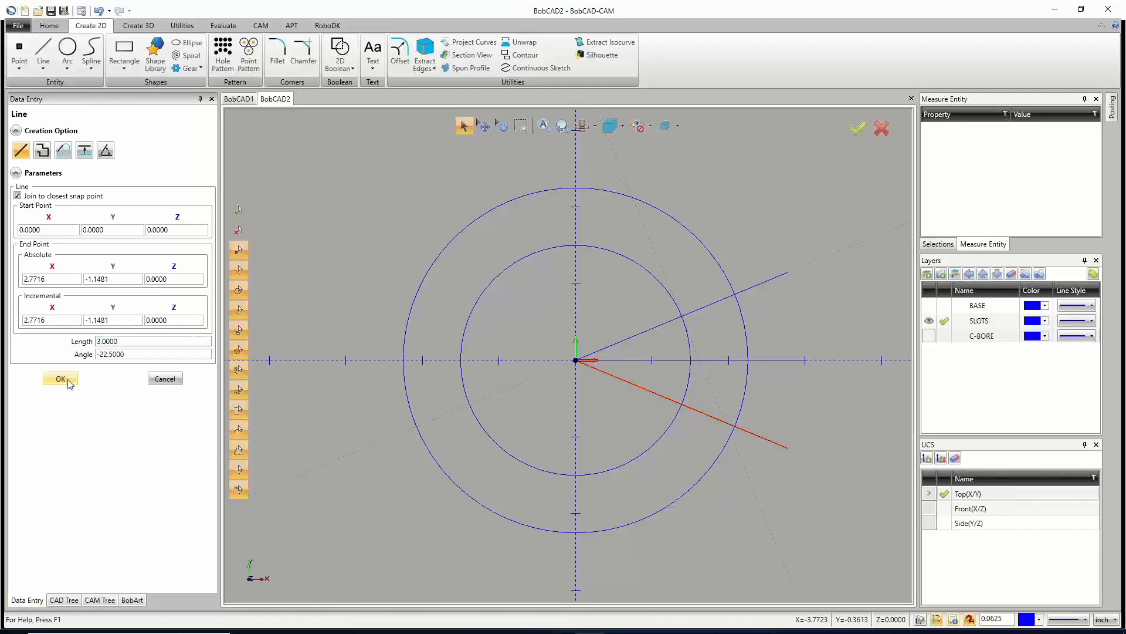
pyautogui.click(167, 380)
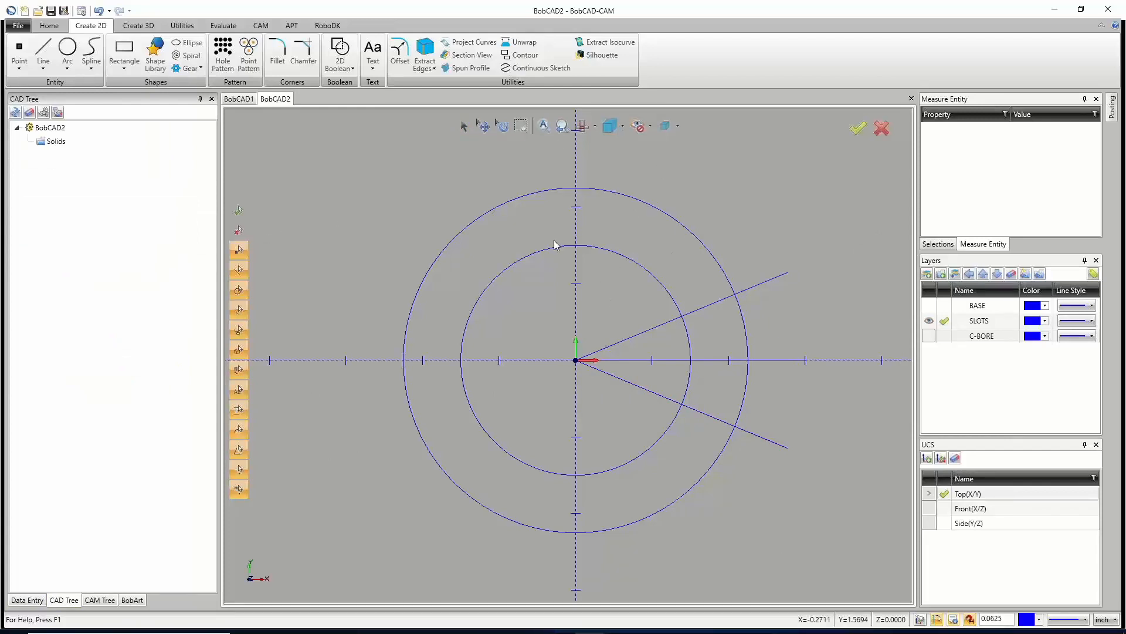
pyautogui.click(180, 28)
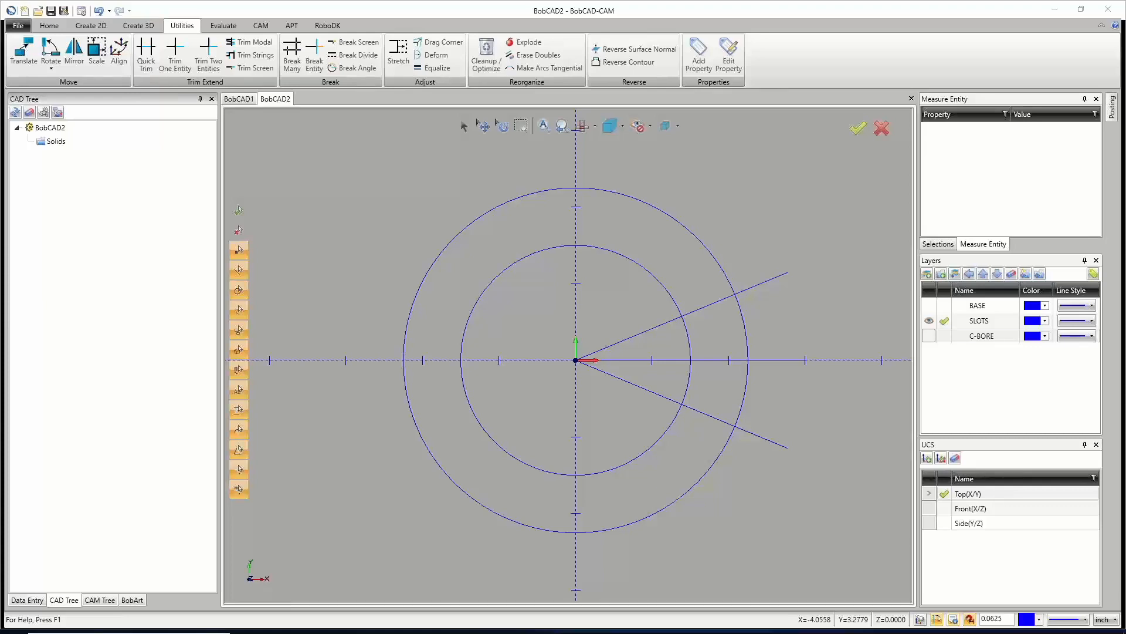
pyautogui.click(94, 27)
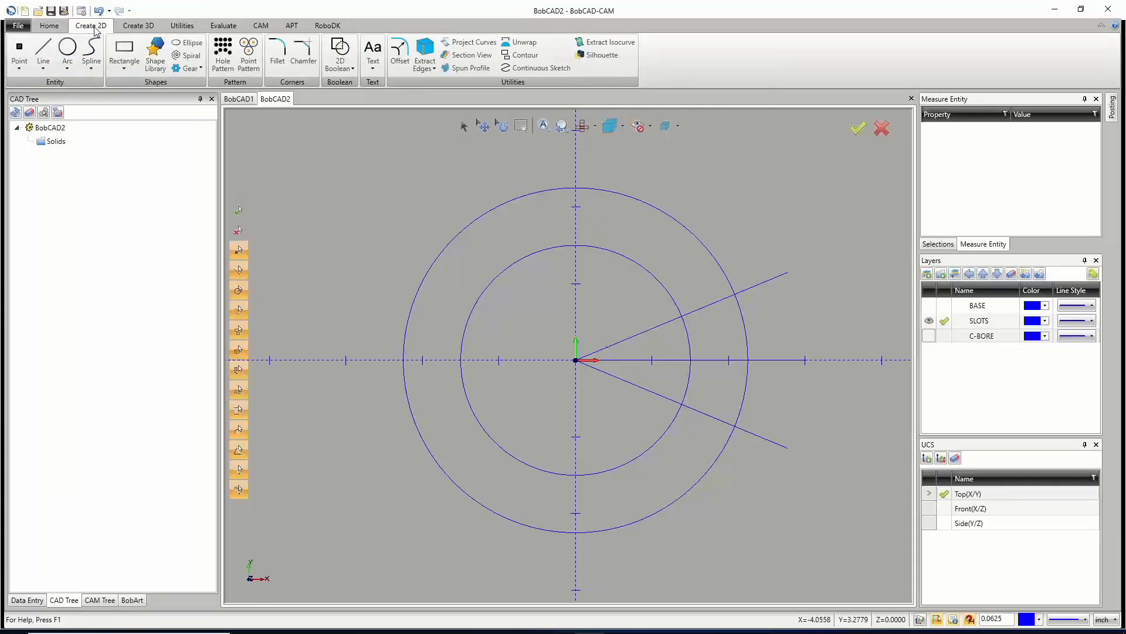
pyautogui.click(131, 27)
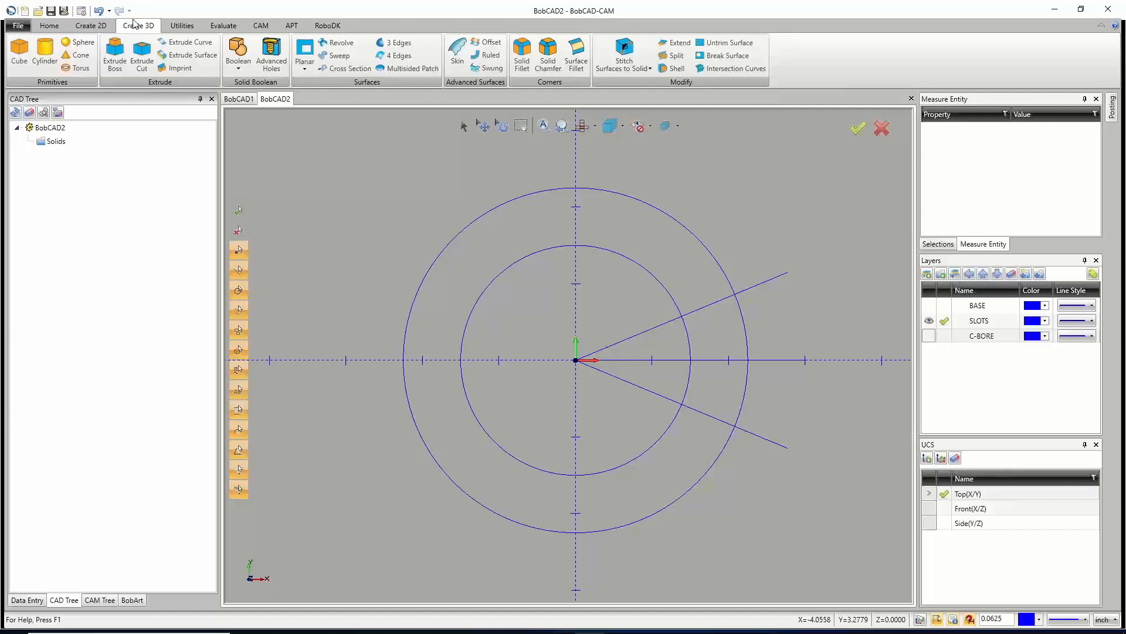
pyautogui.click(175, 26)
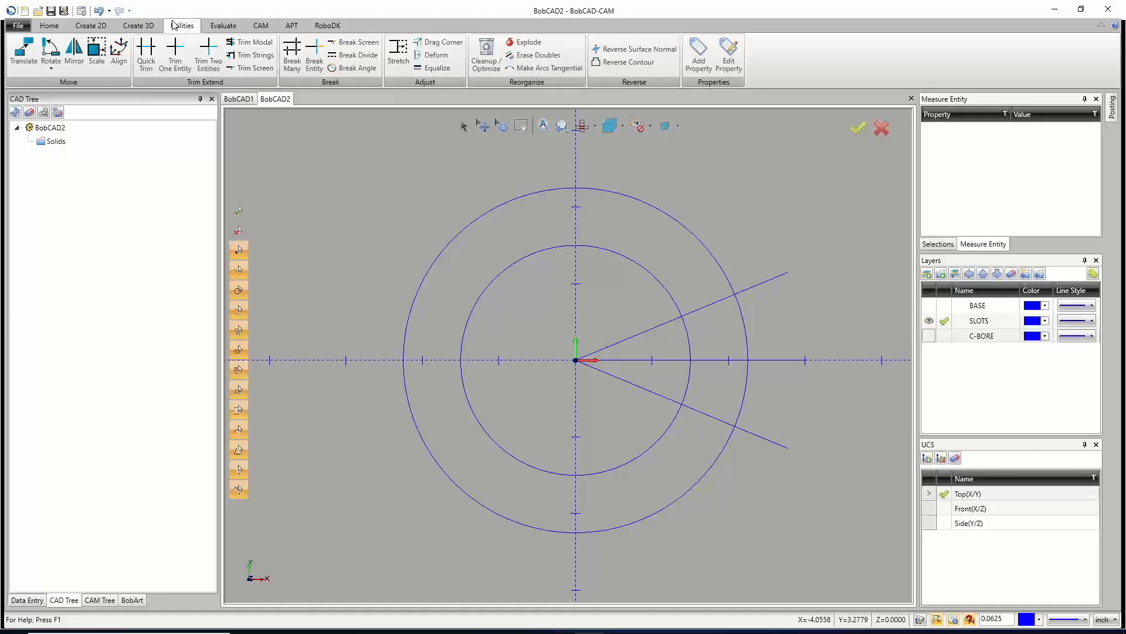
pyautogui.click(82, 12)
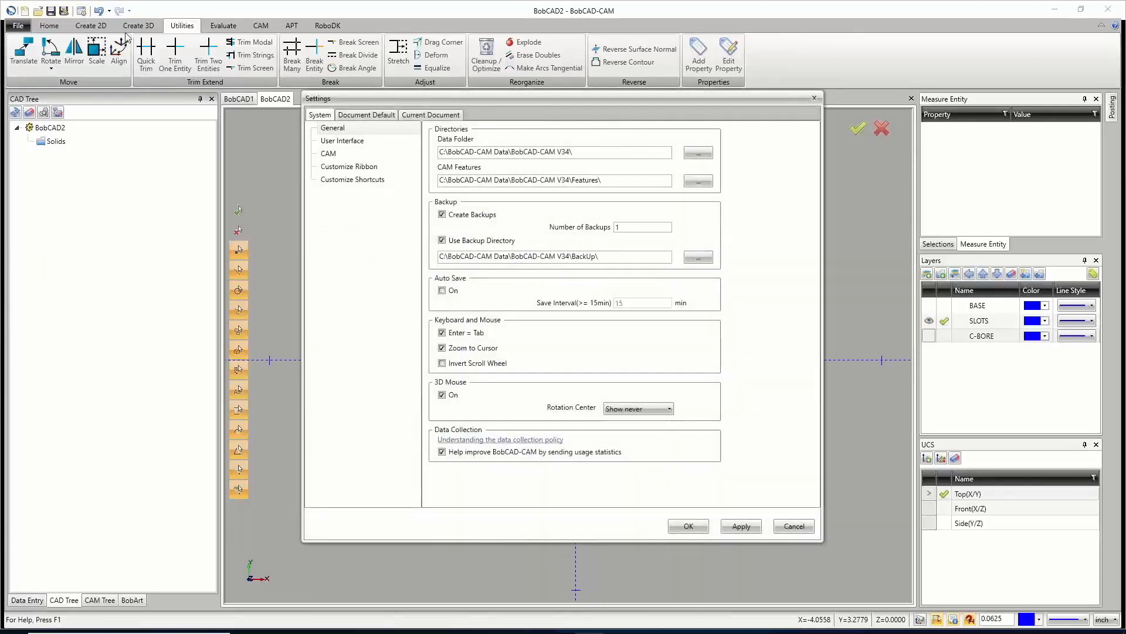
pyautogui.click(814, 98)
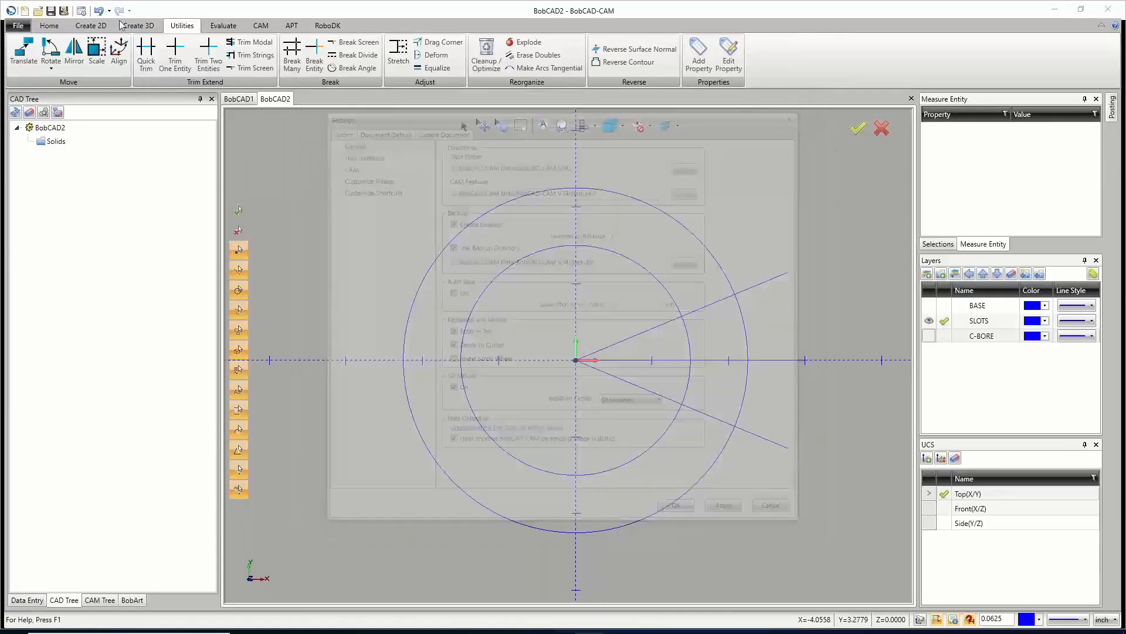
# Open the system settings for customizing shortcuts and select the Select Mode command.
pyautogui.click(82, 13)
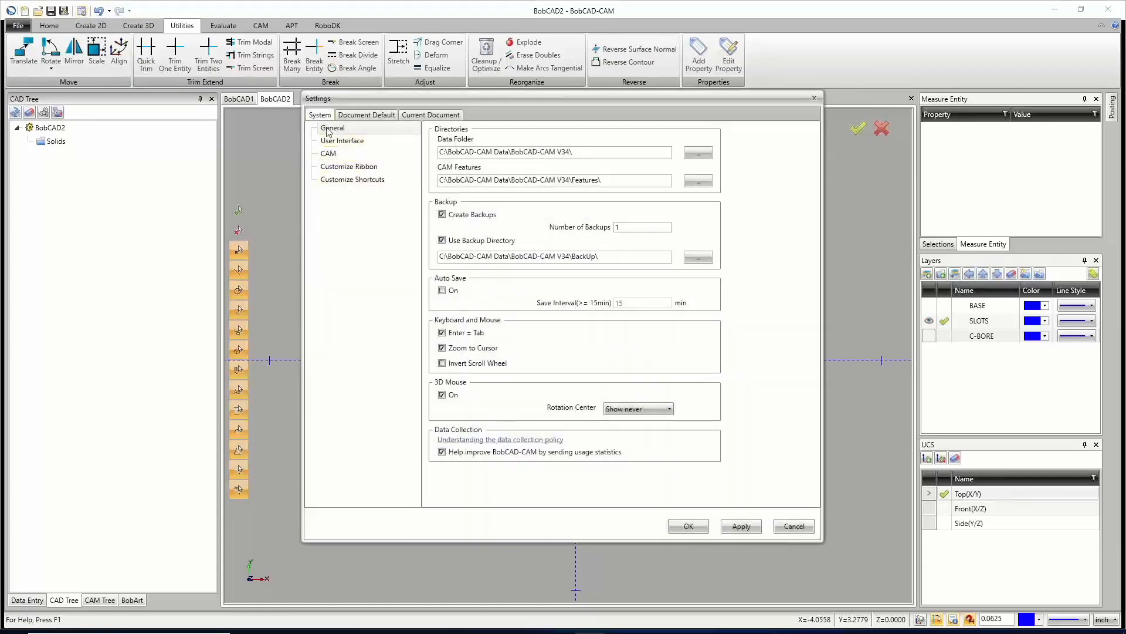
pyautogui.click(339, 167)
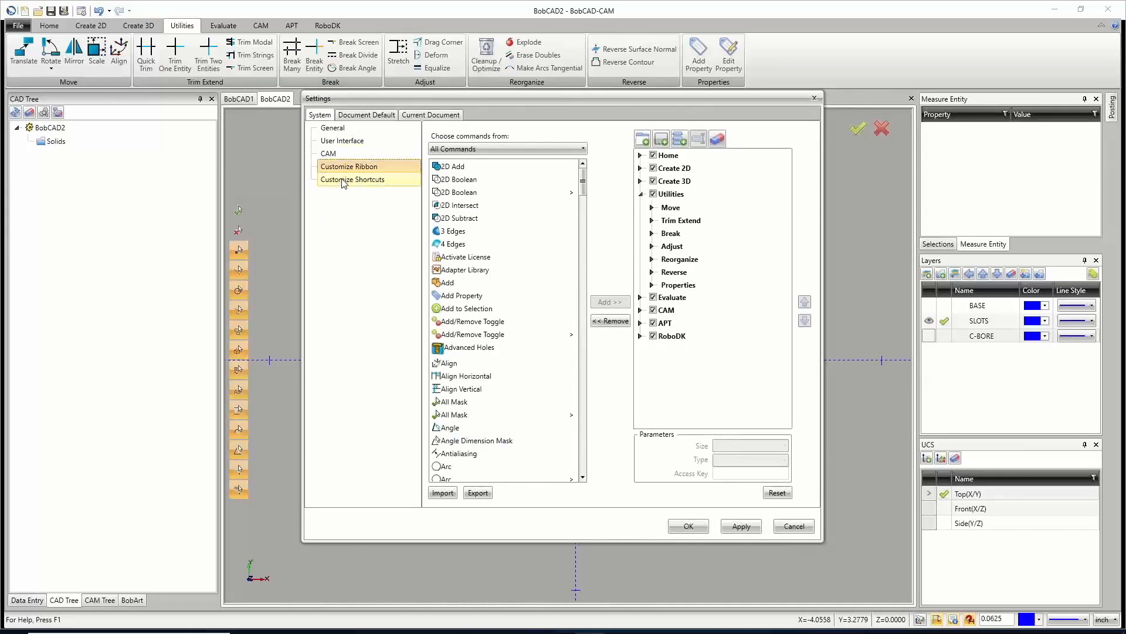
pyautogui.click(341, 177)
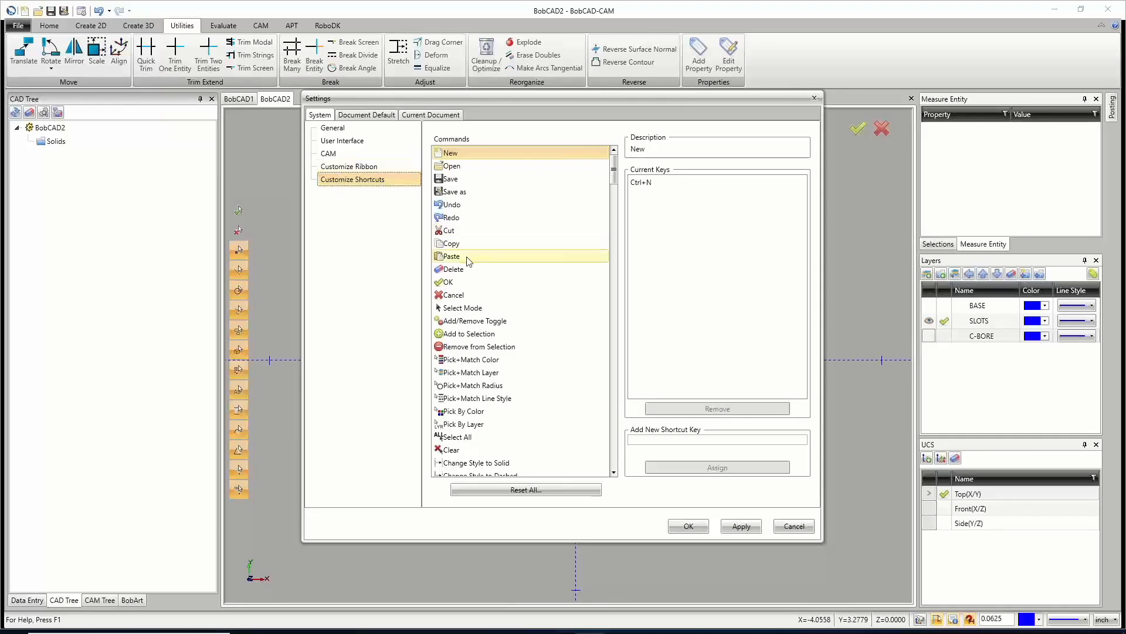
pyautogui.scroll(-3, 465, 257)
pyautogui.click(465, 193)
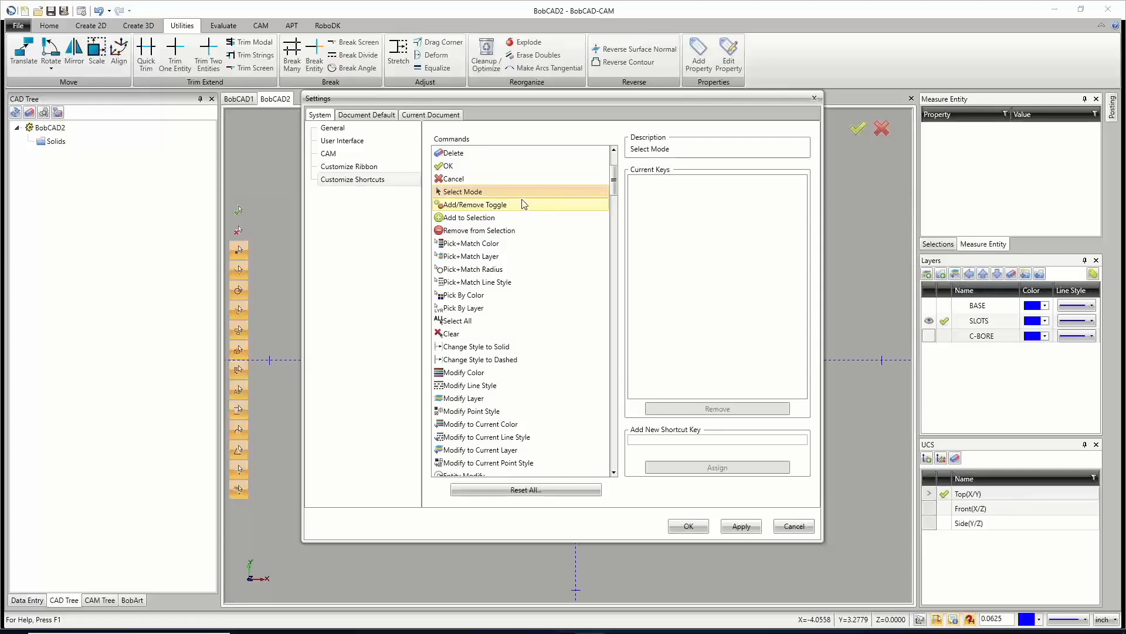
pyautogui.moveTo(529, 102); pyautogui.dragTo(511, 213)
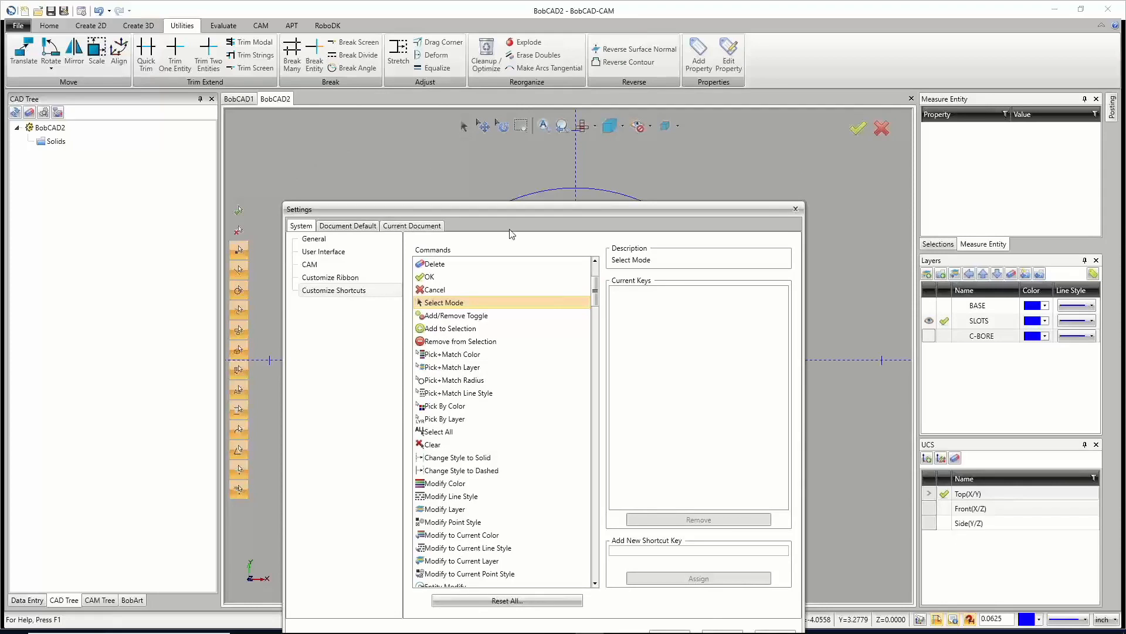
pyautogui.moveTo(510, 210); pyautogui.dragTo(508, 122)
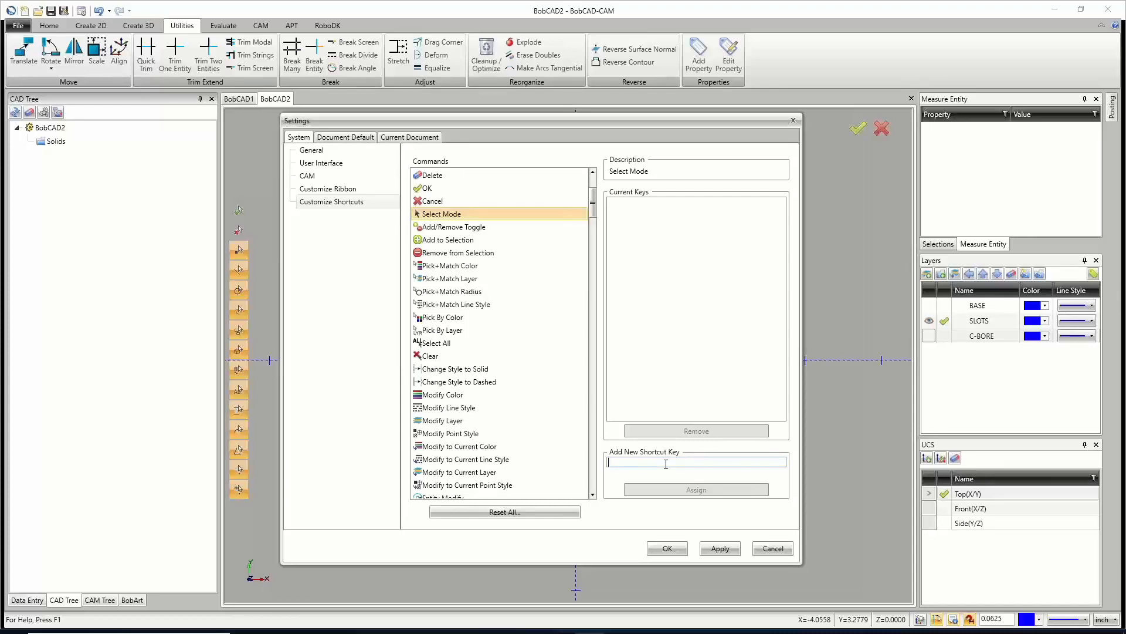
# Try Ctrl+Alt+S, Ctrl+S, Ctrl+Shift+S and several function keys as candidate shortcuts for Select Mode to check their current assignments.
pyautogui.click(444, 215)
pyautogui.hotkey('ctrl', 'alt', 's')
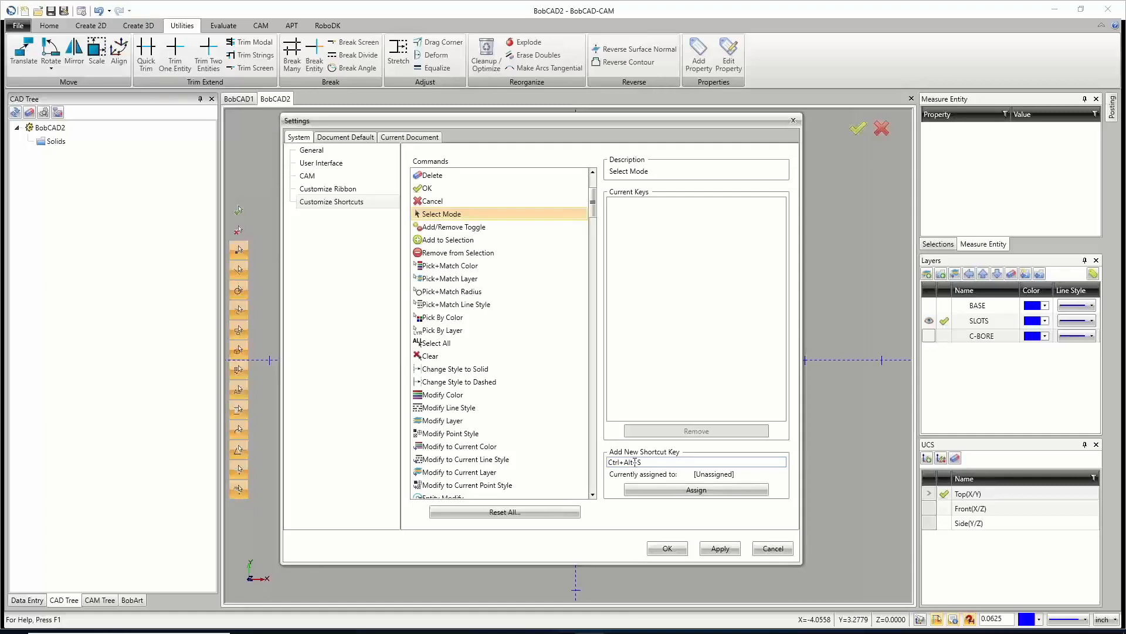
pyautogui.hotkey('ctrl', 's')
pyautogui.hotkey('ctrl', 'shift', 's')
pyautogui.press('F1')
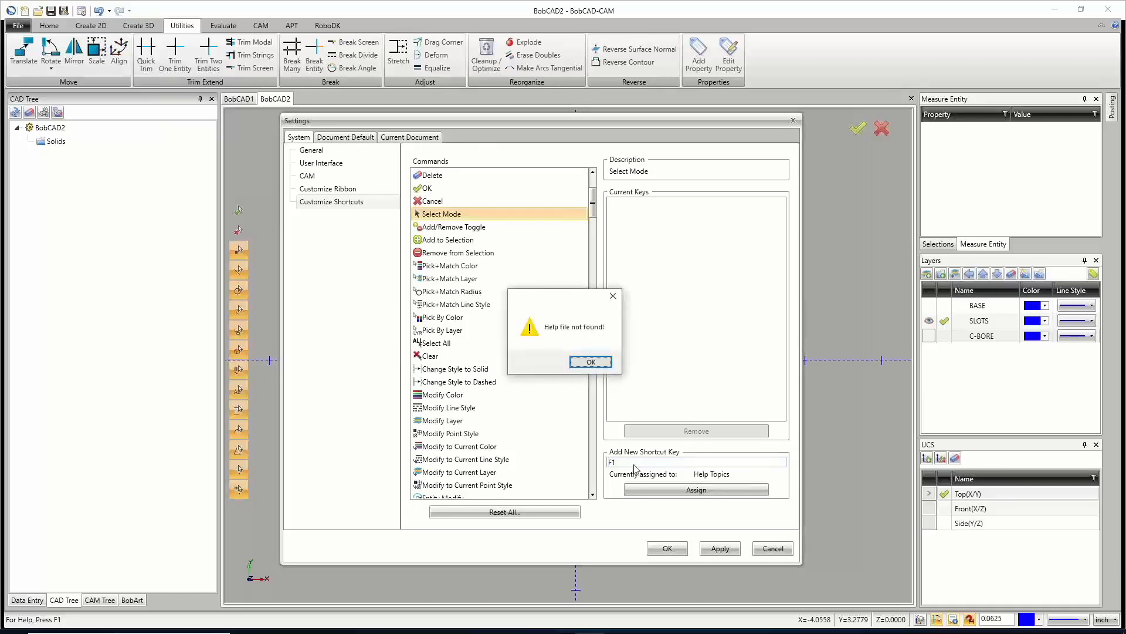
pyautogui.click(588, 362)
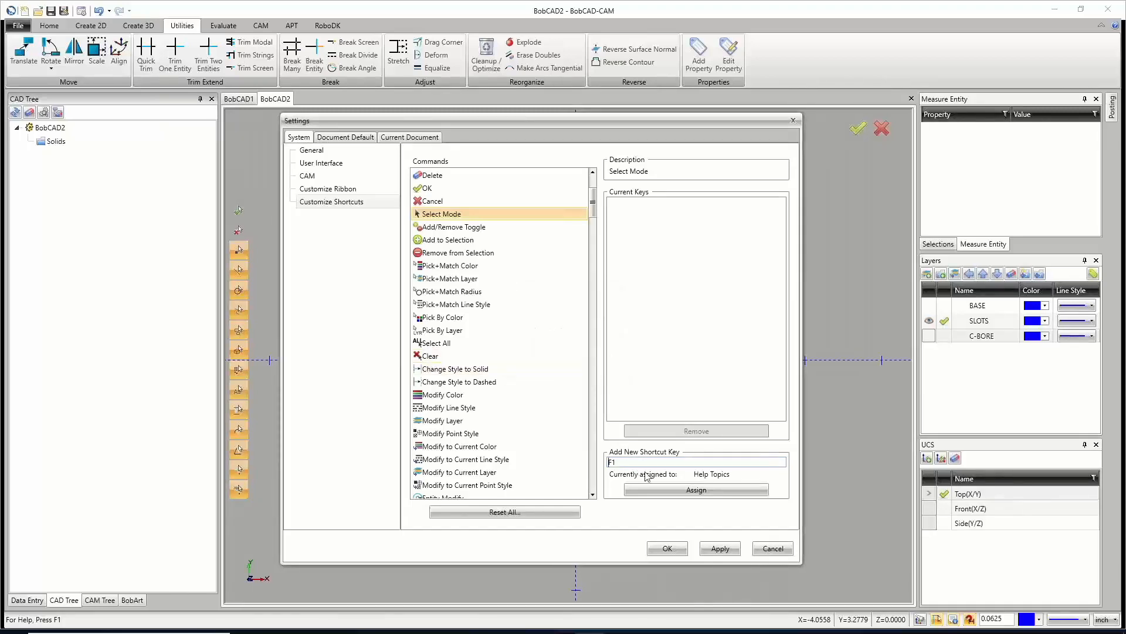
pyautogui.press('F2')
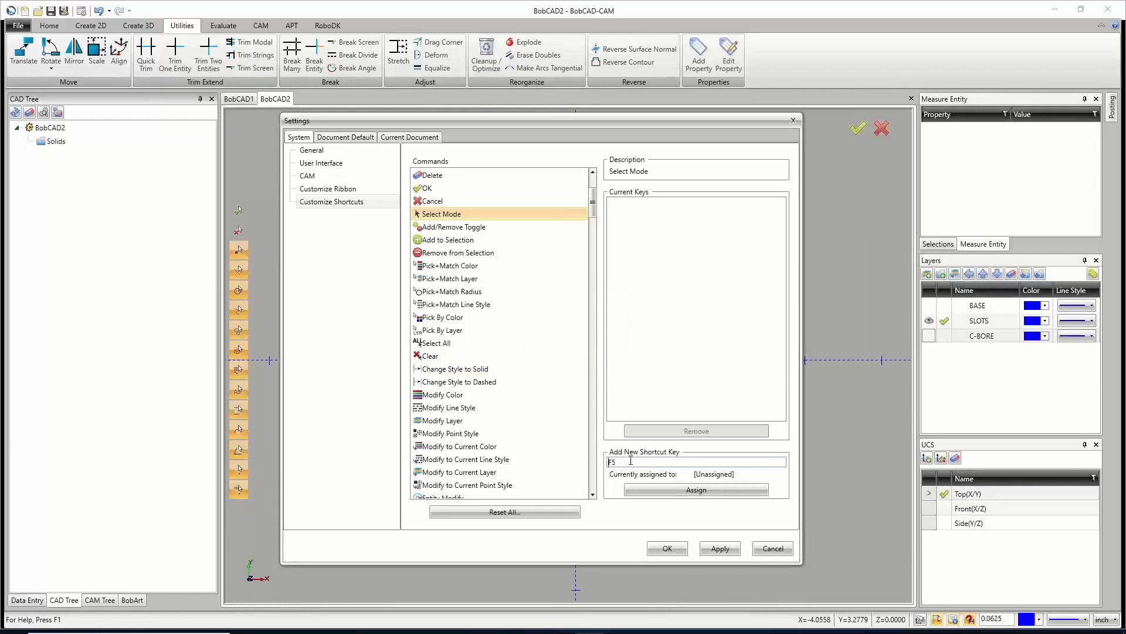
pyautogui.press('F8')
pyautogui.press('F9')
pyautogui.press('F10')
pyautogui.press('F7')
# Assign Ctrl+Alt+S as the shortcut for Select Mode and apply the setting.
pyautogui.hotkey('ctrl', 'alt', 's')
pyautogui.click(719, 548)
pyautogui.click(706, 490)
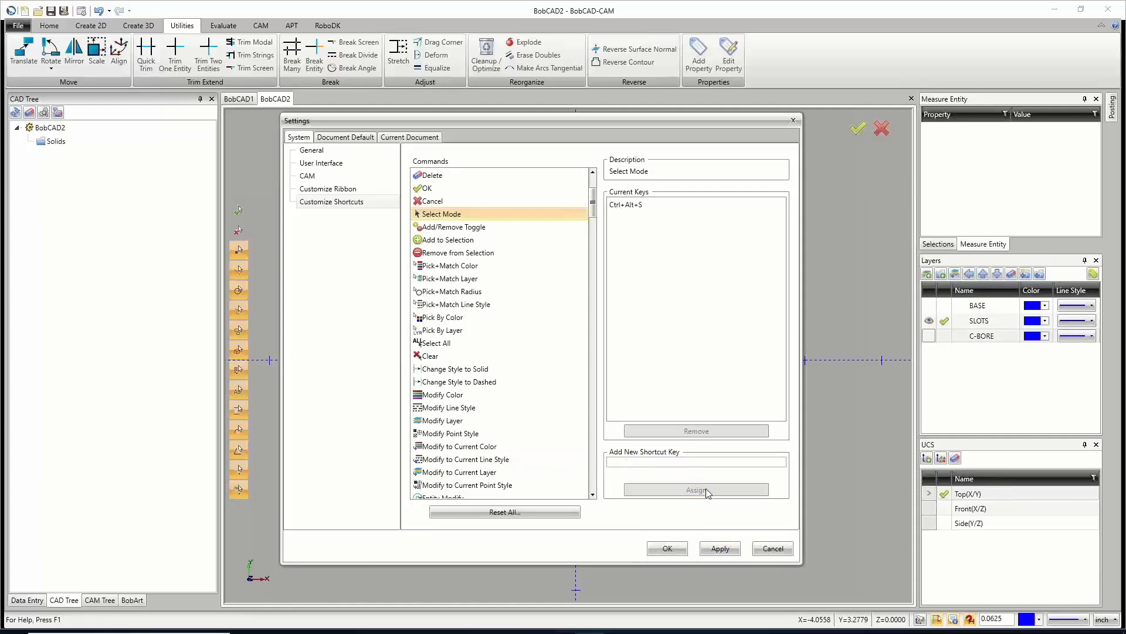
pyautogui.click(651, 206)
pyautogui.click(722, 547)
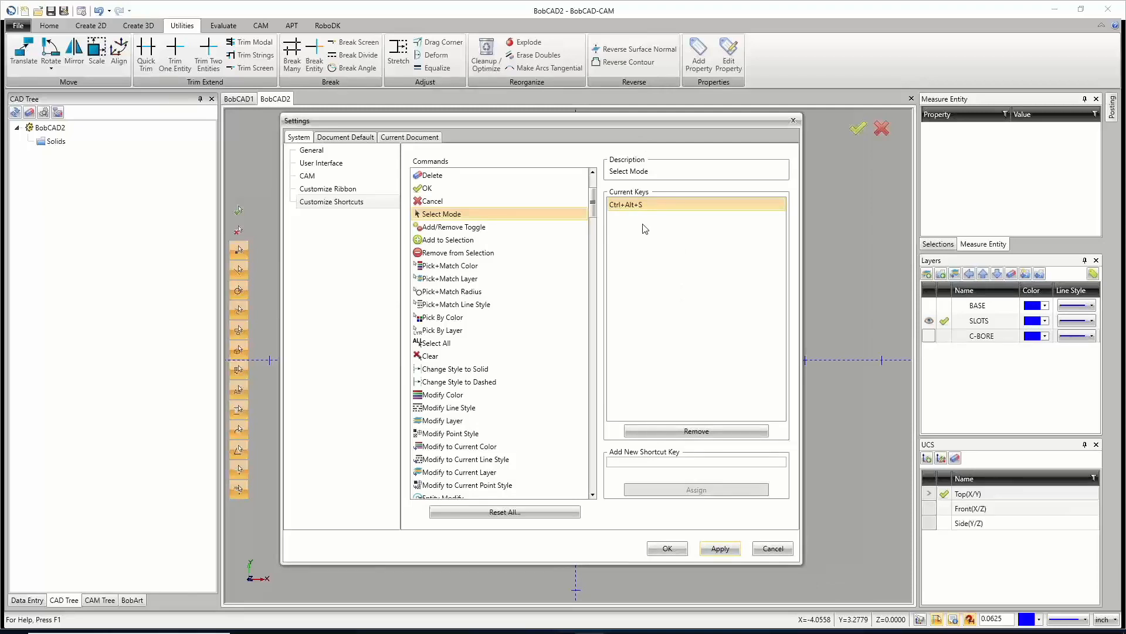
# Examine the ribbon customization structure of the Utilities Move group down to the Rotate commands.
pyautogui.click(339, 189)
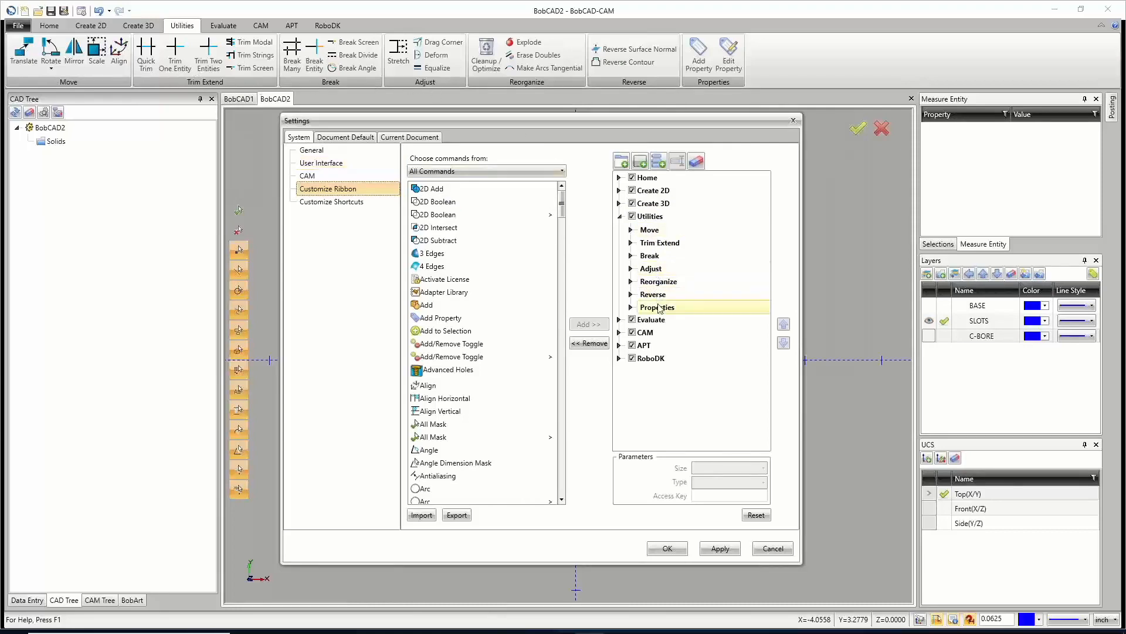
pyautogui.click(632, 231)
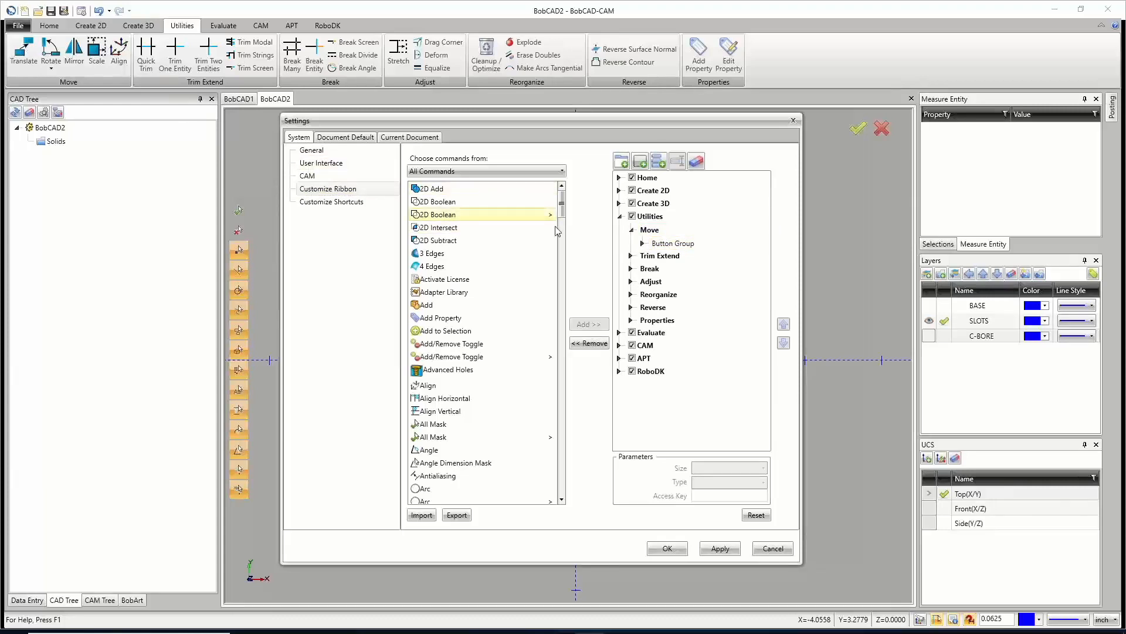
pyautogui.click(643, 244)
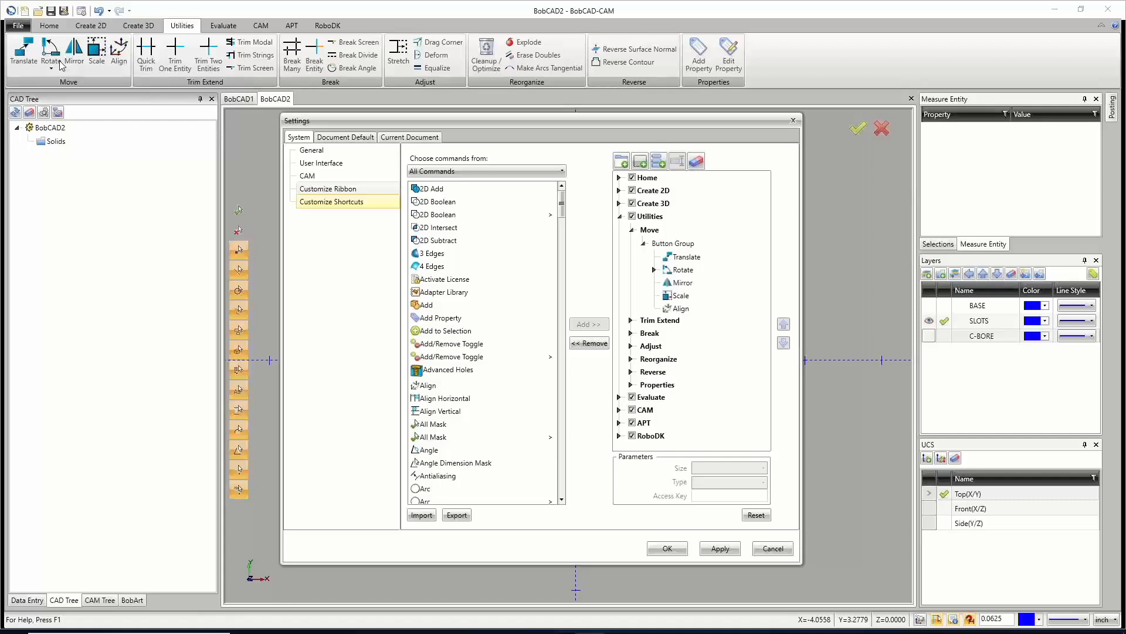
pyautogui.click(655, 269)
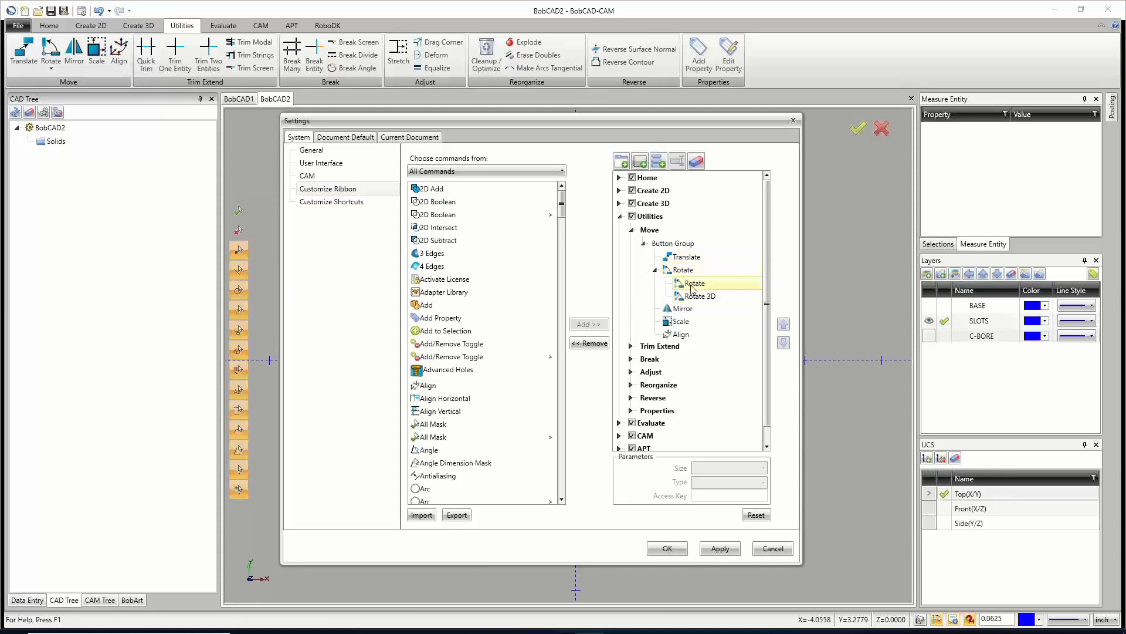
# Find the Extract Edges command that contains a submenu among all available ribbon commands and select it.
pyautogui.scroll(-3, 551, 324)
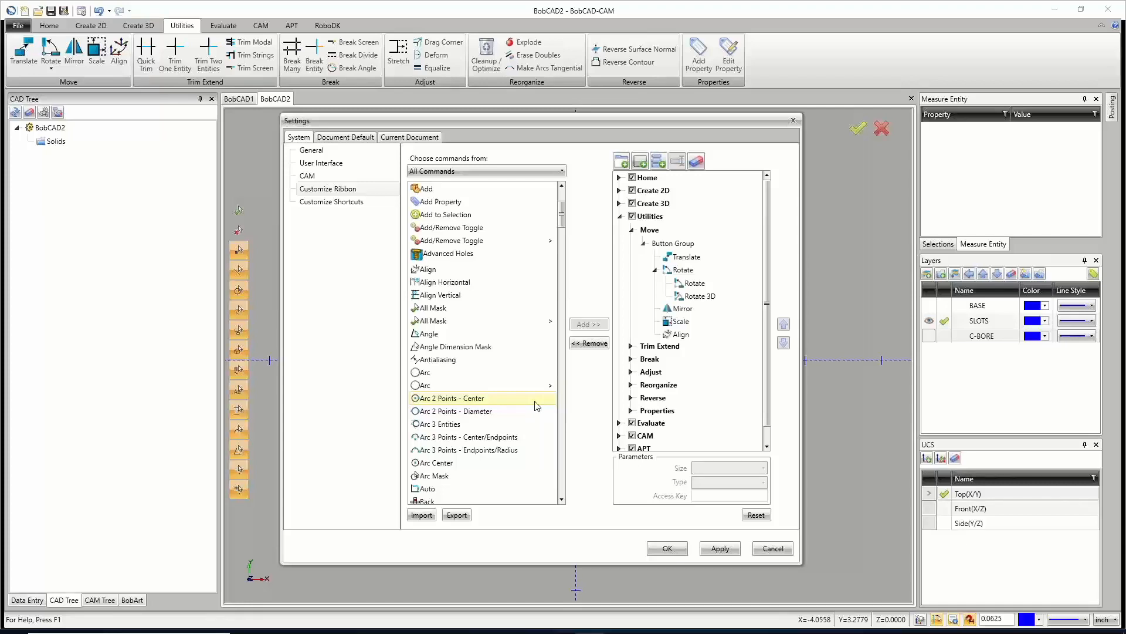
pyautogui.scroll(-3, 493, 414)
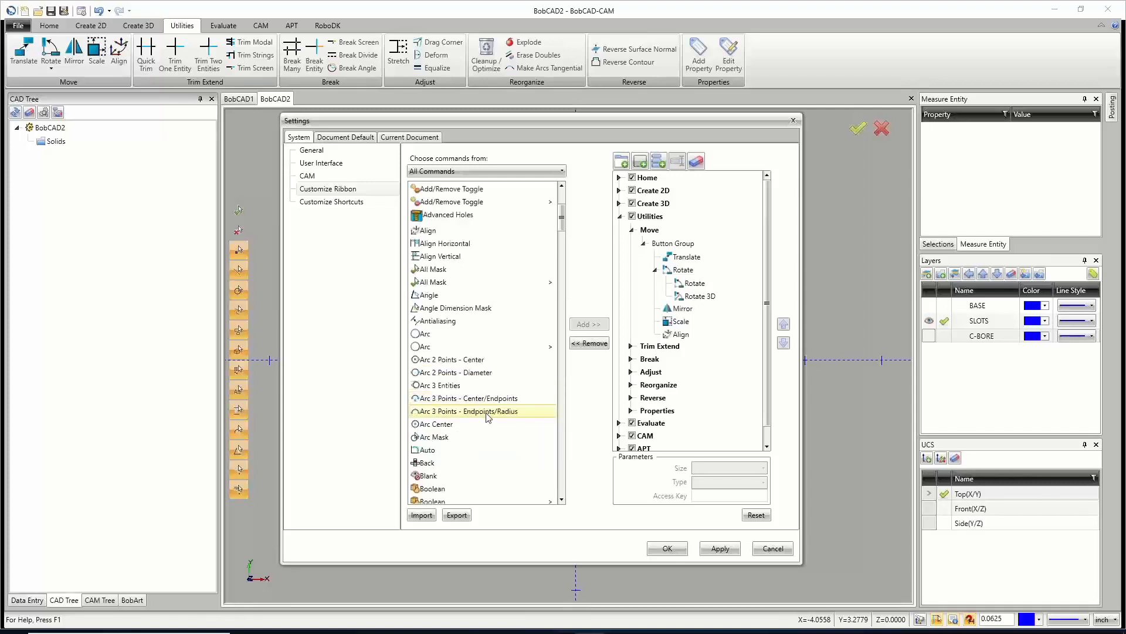
pyautogui.scroll(-7, 489, 418)
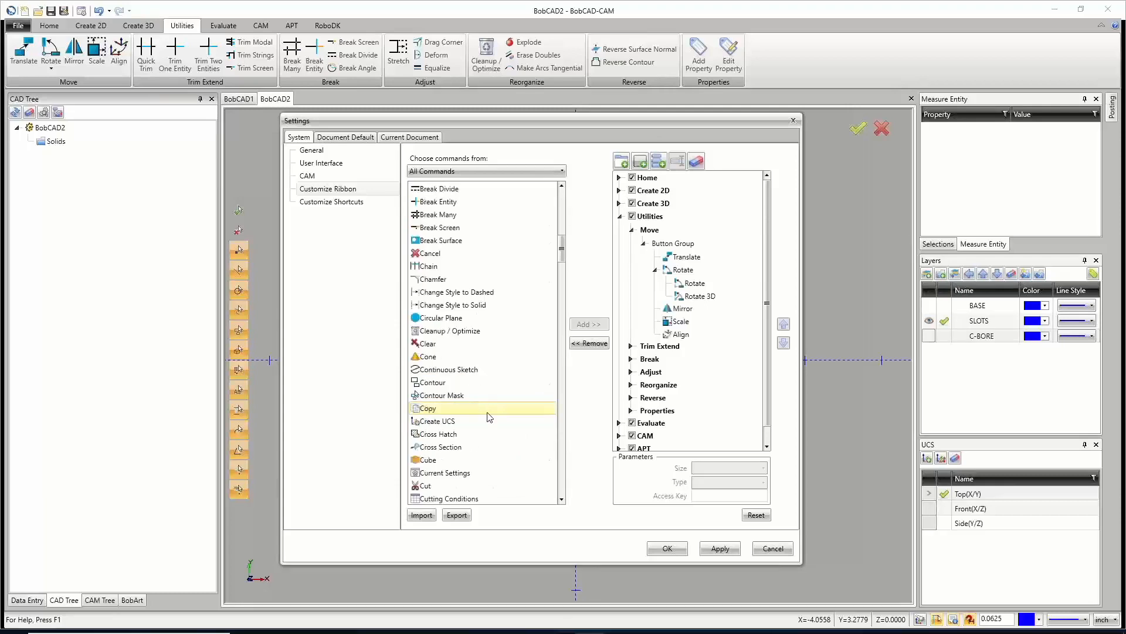
pyautogui.scroll(-6, 490, 416)
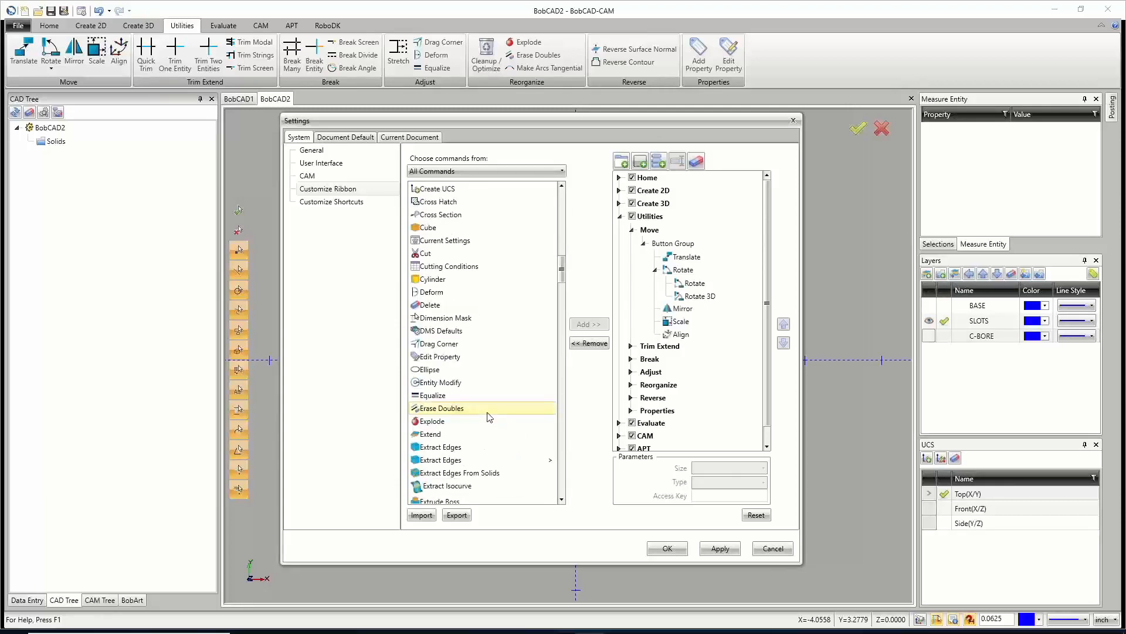
pyautogui.scroll(-2, 490, 417)
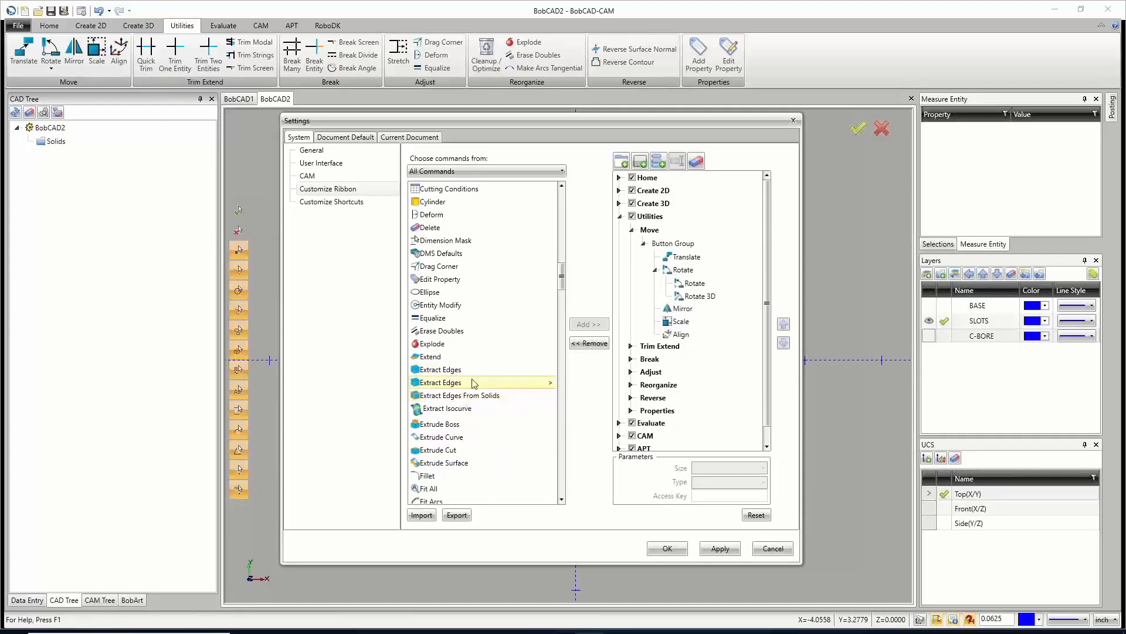
pyautogui.click(537, 388)
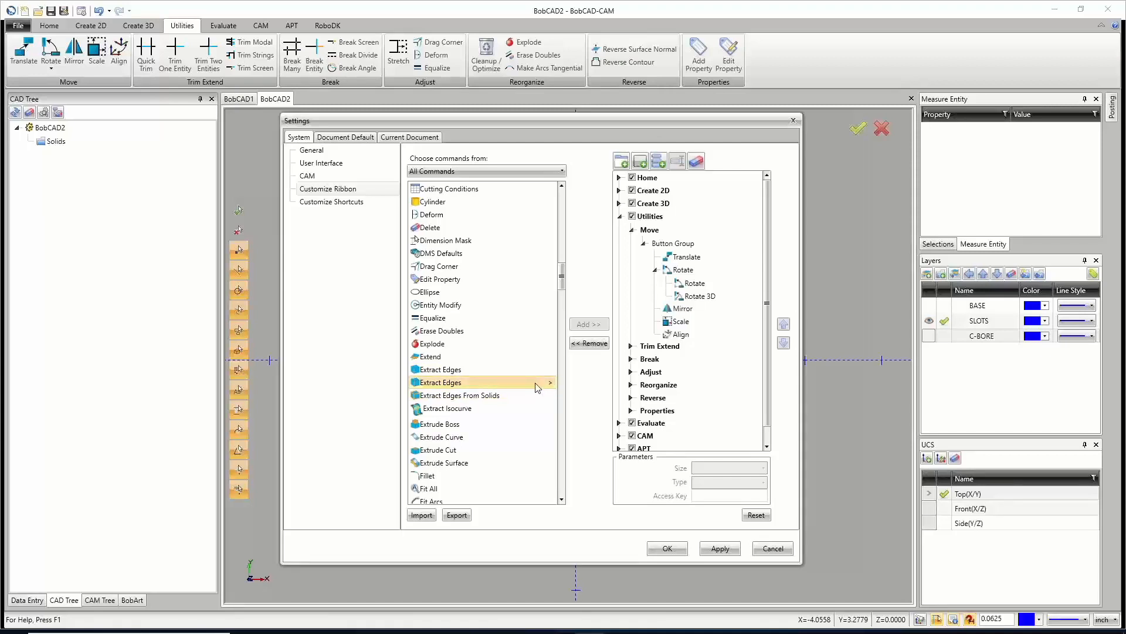
# Add a new group after Properties in the Utilities section of the ribbon structure.
pyautogui.click(632, 229)
pyautogui.click(652, 310)
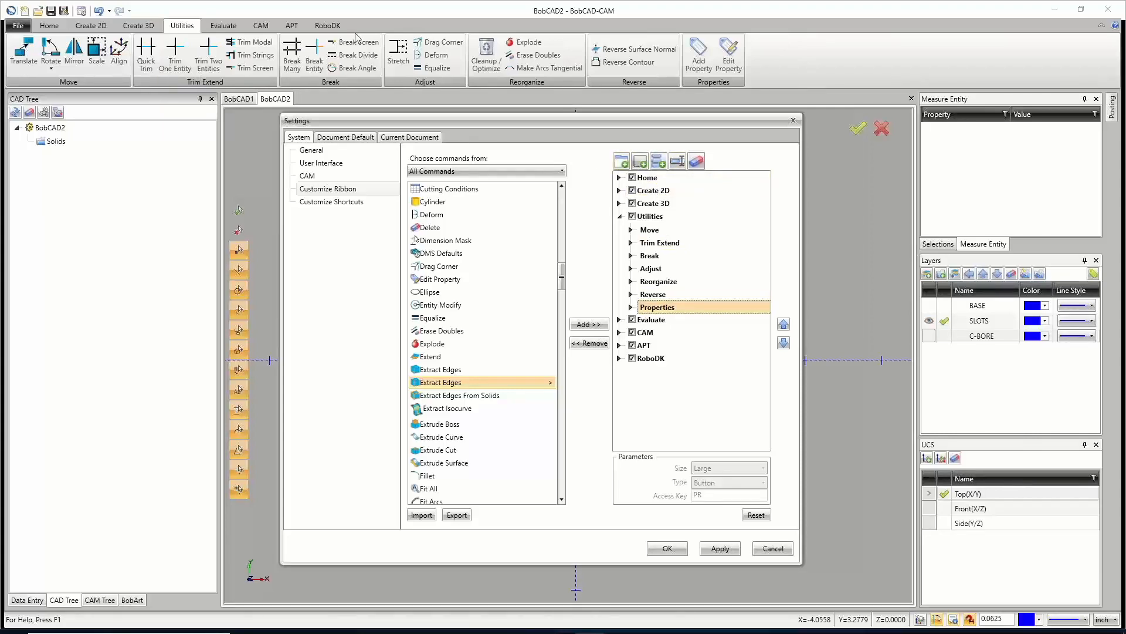
pyautogui.click(641, 162)
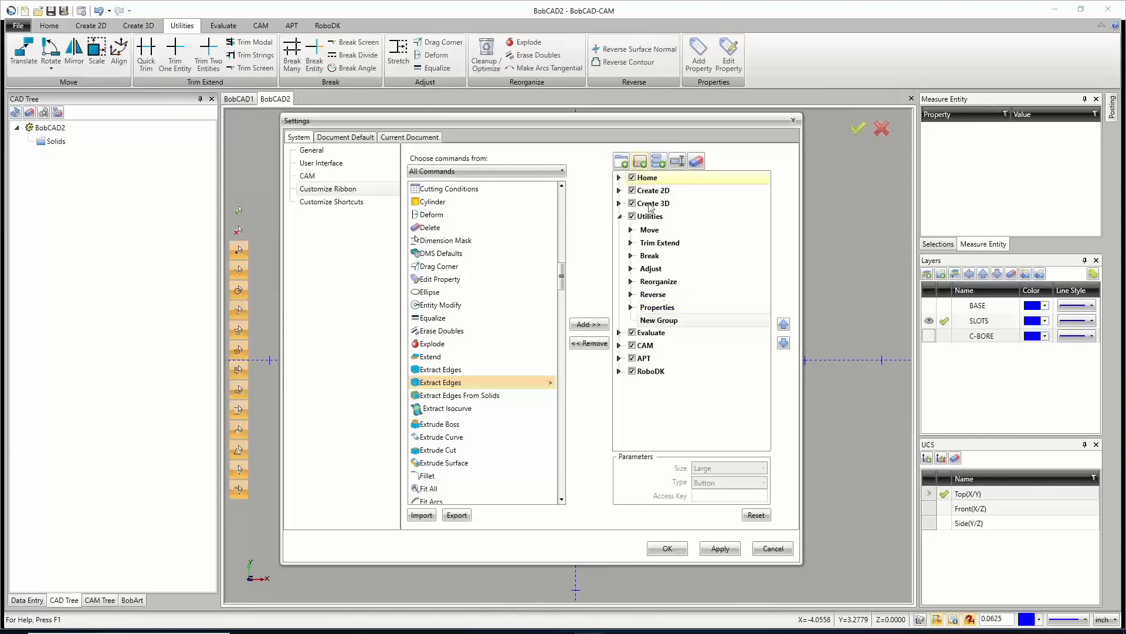
# Rename the new Utilities group as Extract Edges.
pyautogui.click(672, 326)
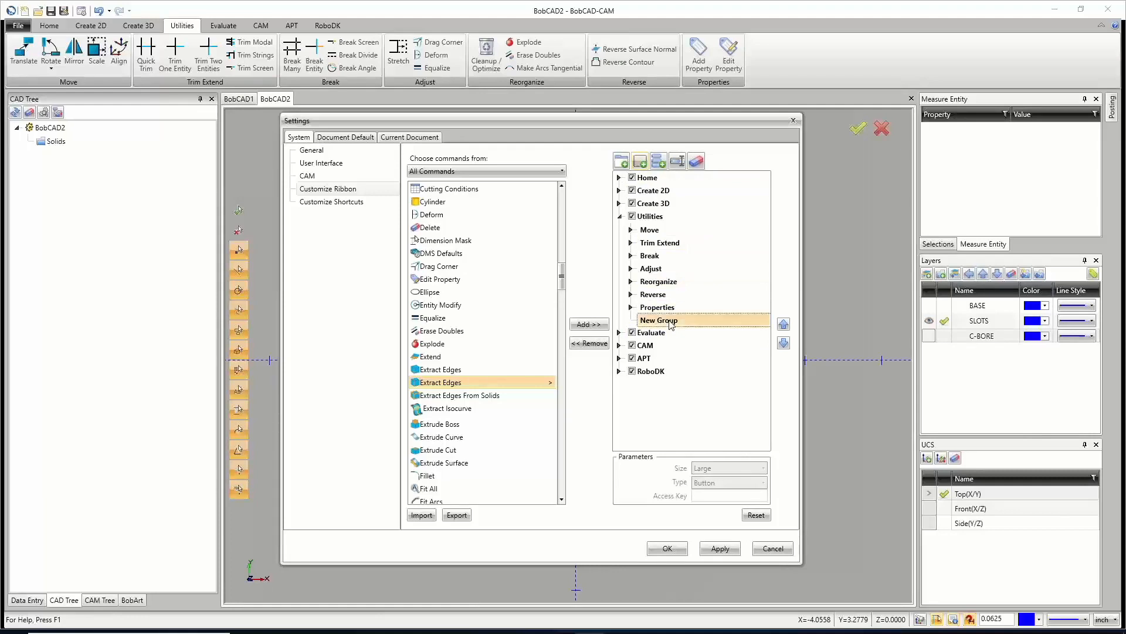
pyautogui.click(677, 161)
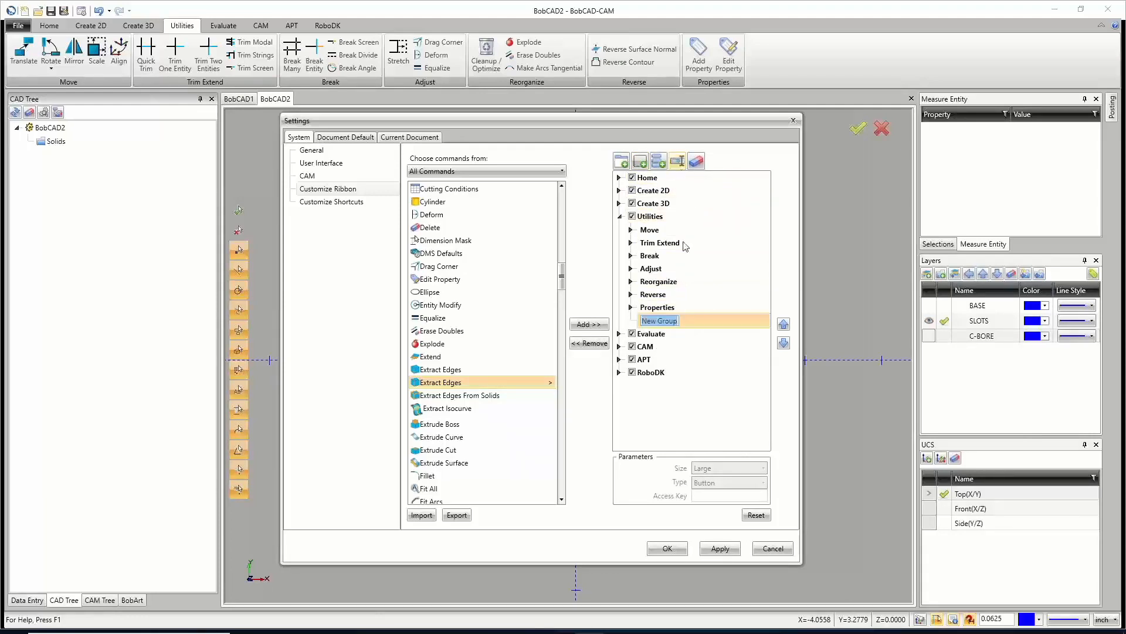
pyautogui.write('eXTRACT')
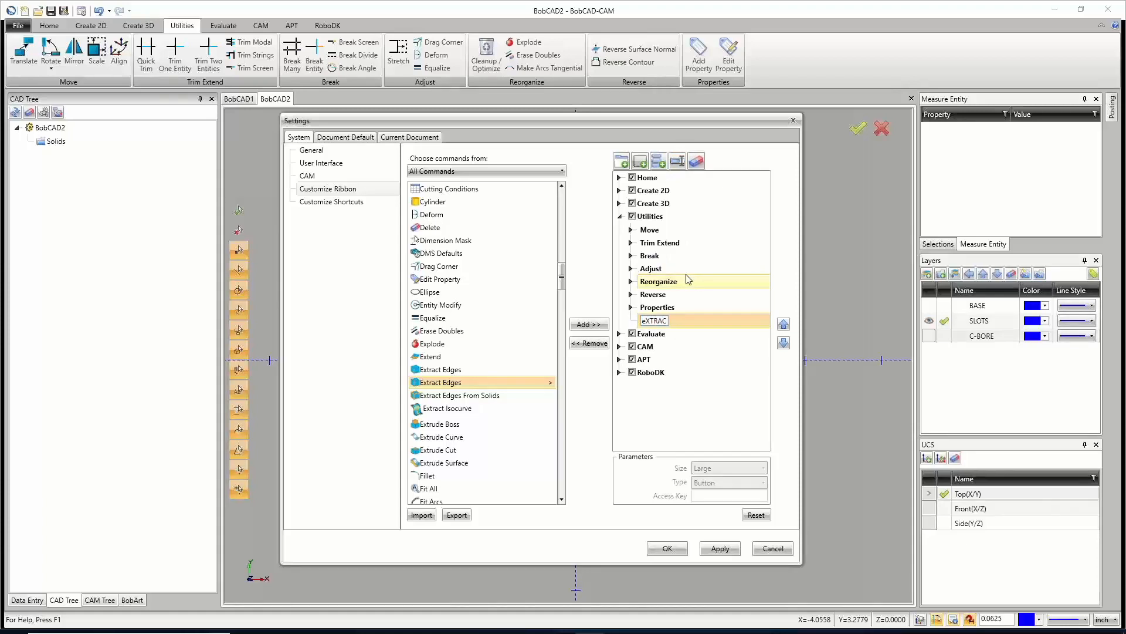
pyautogui.press('BackSpace')
pyautogui.press('BackSpace')
pyautogui.press('BackSpace')
pyautogui.press('BackSpace')
pyautogui.press('BackSpace')
pyautogui.press('BackSpace')
pyautogui.write('Extract Ede')
pyautogui.press('BackSpace')
pyautogui.write('ges')
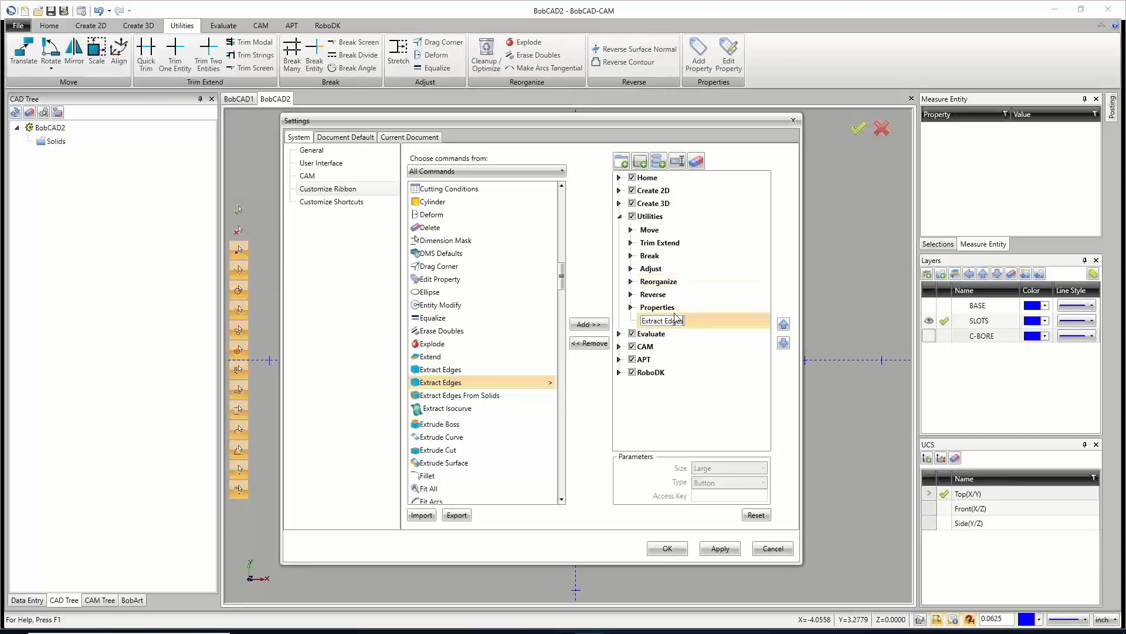
pyautogui.press('Return')
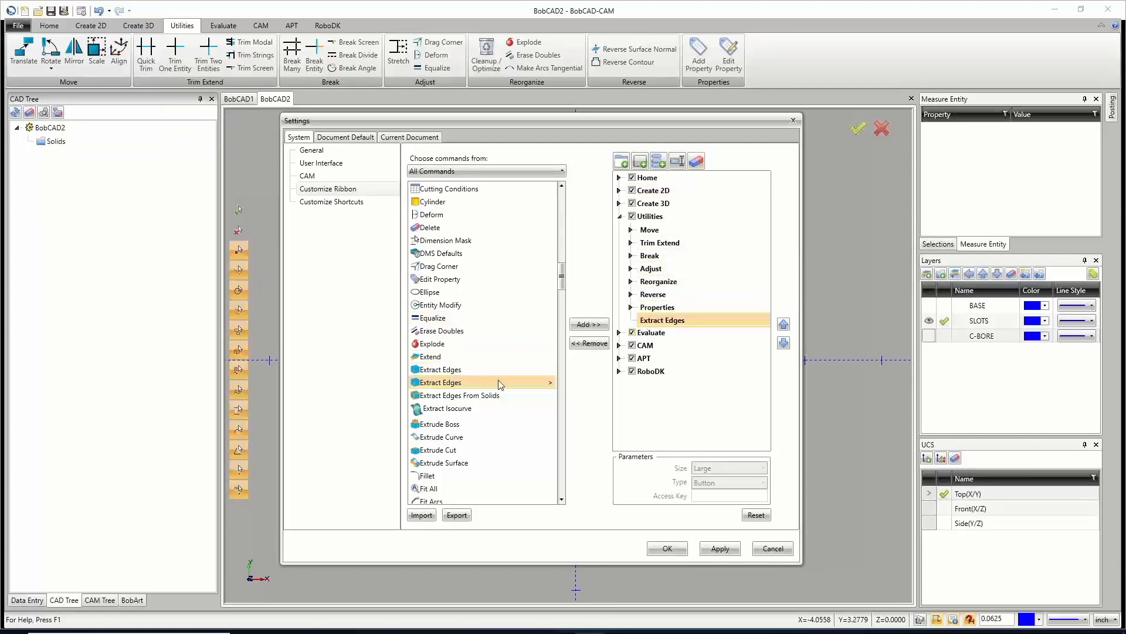
# Add the Extract Edges command to the new group as a large Split Button and apply the ribbon settings.
pyautogui.click(599, 329)
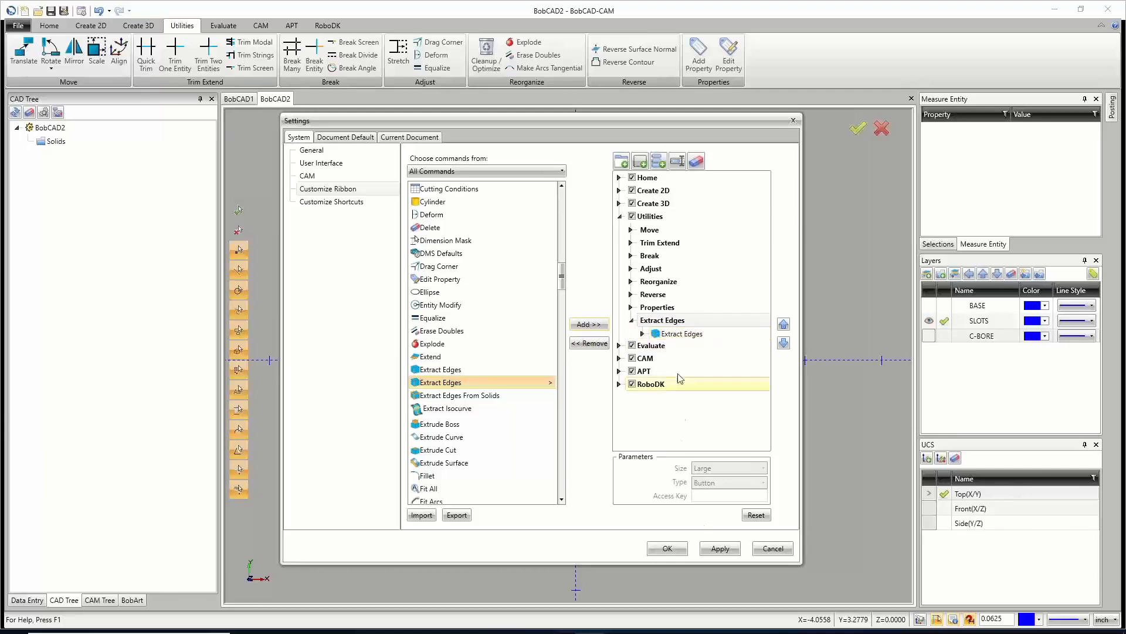
pyautogui.click(682, 334)
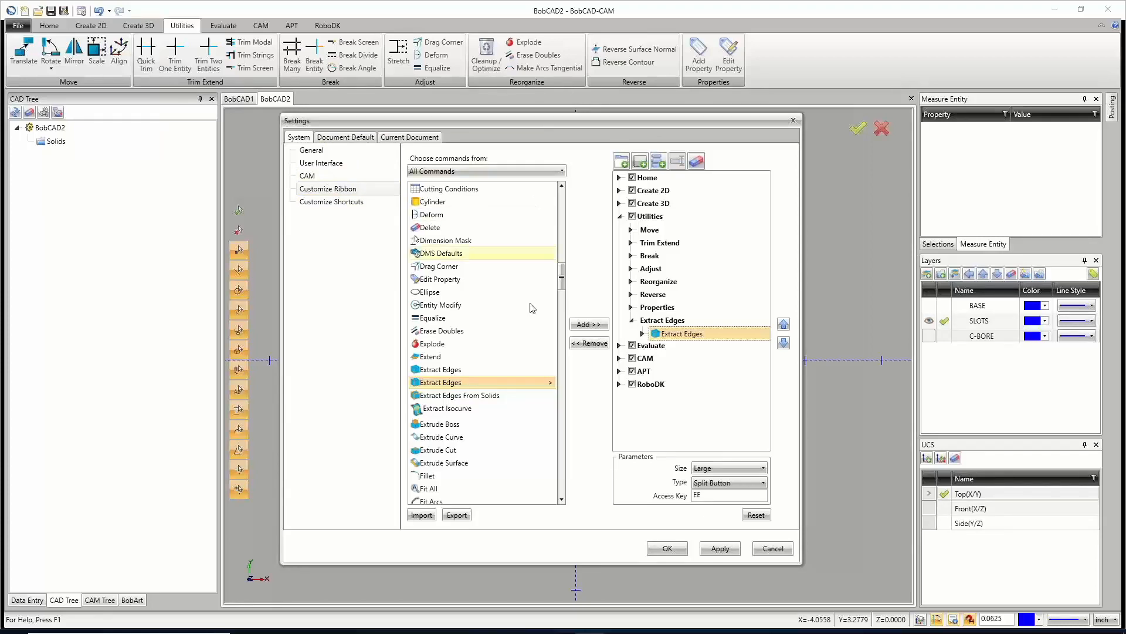
pyautogui.click(721, 486)
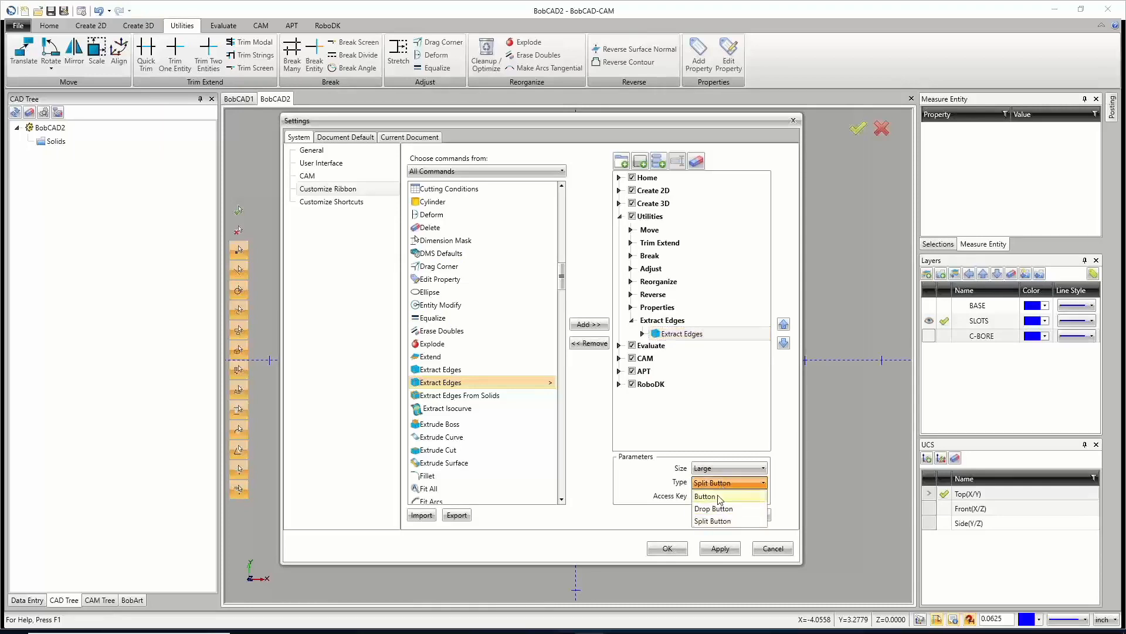
pyautogui.click(721, 485)
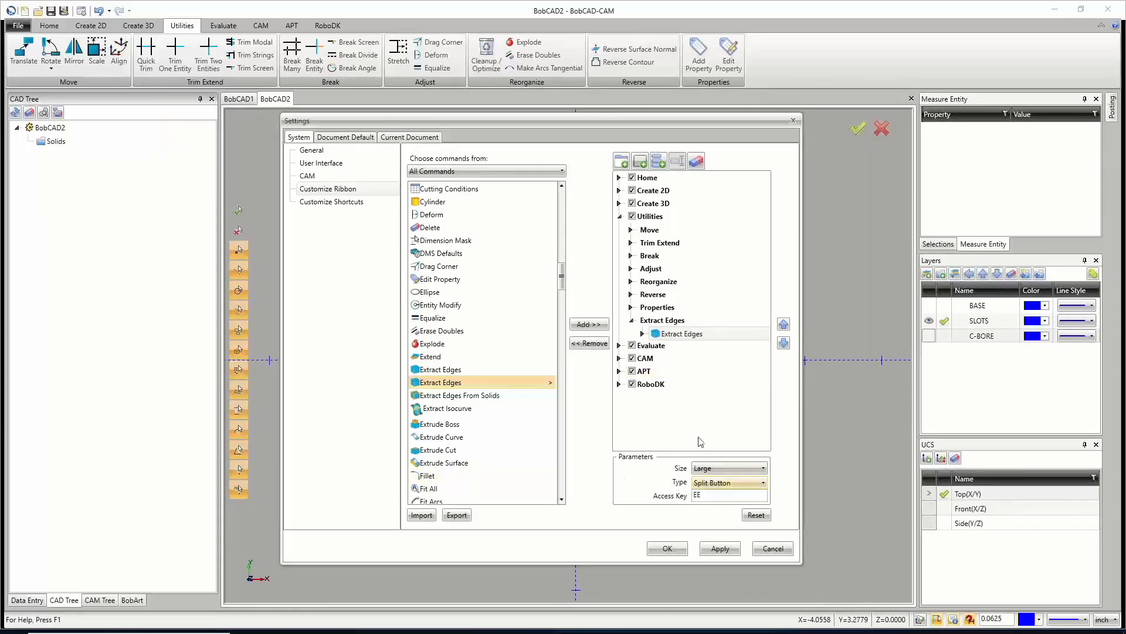
pyautogui.click(720, 548)
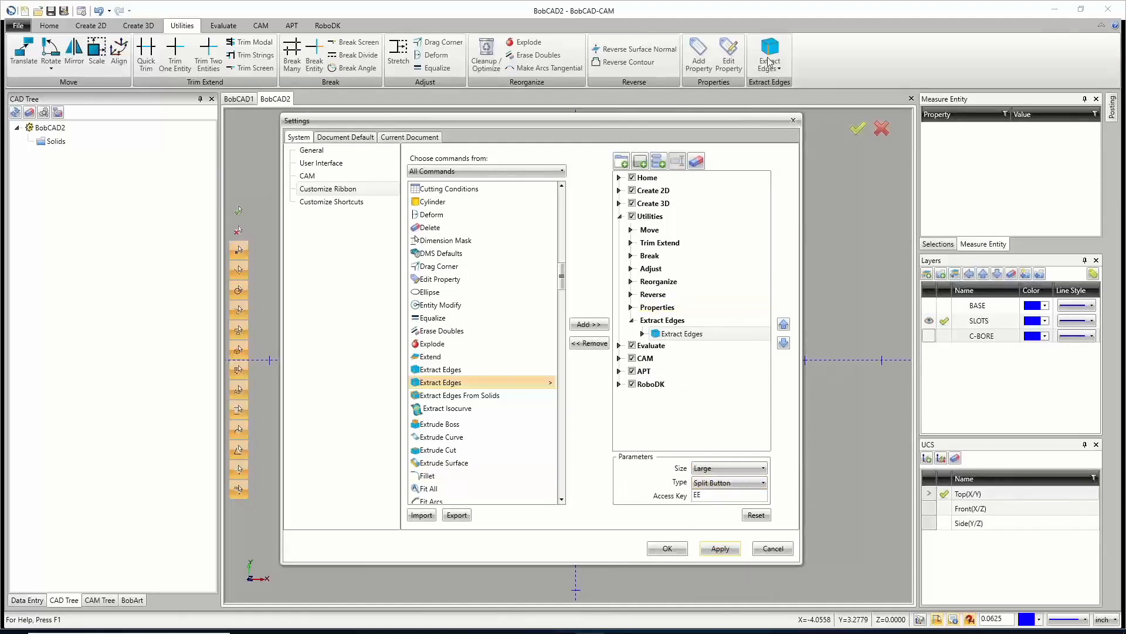
pyautogui.click(668, 549)
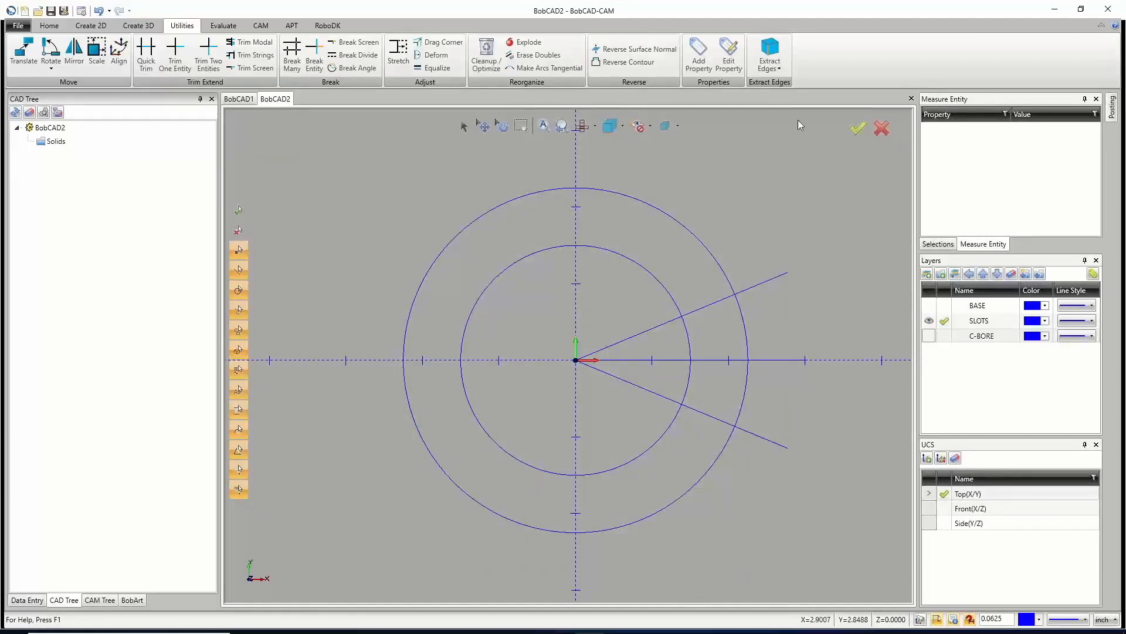
# Check the options under the new Extract Edges command and review the Utilities groups in the ribbon customization settings.
pyautogui.click(779, 68)
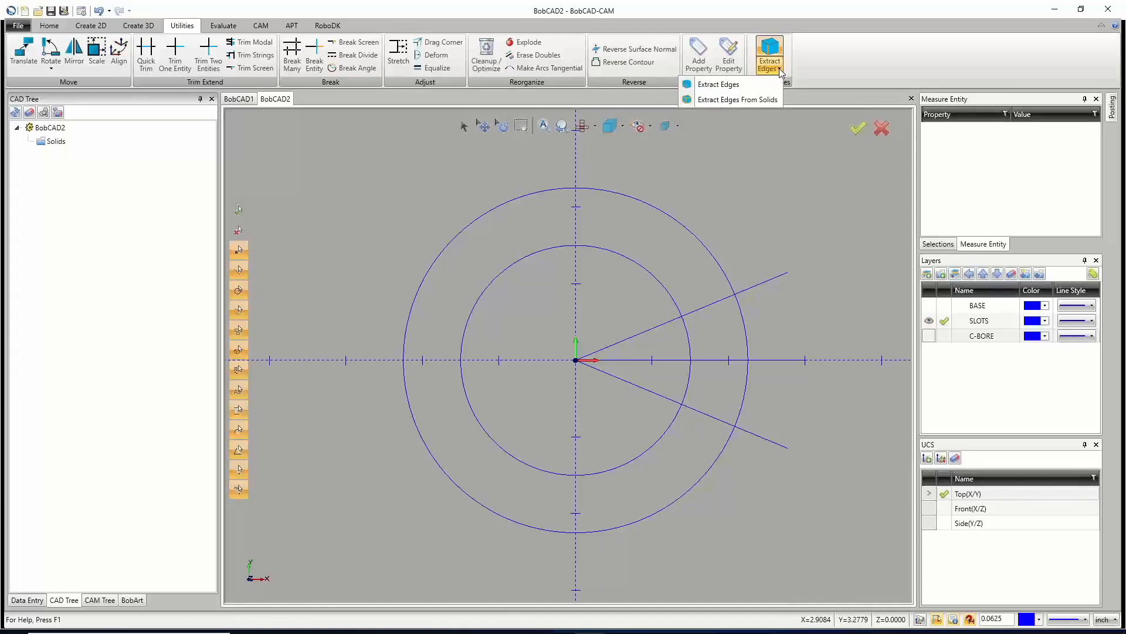
pyautogui.click(775, 230)
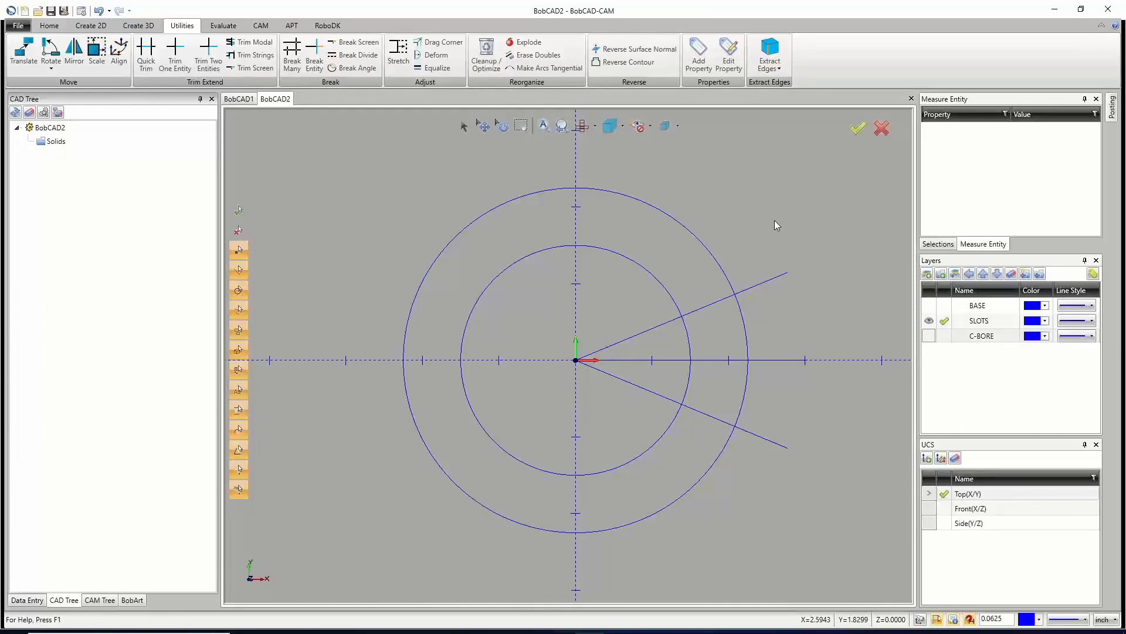
pyautogui.click(81, 10)
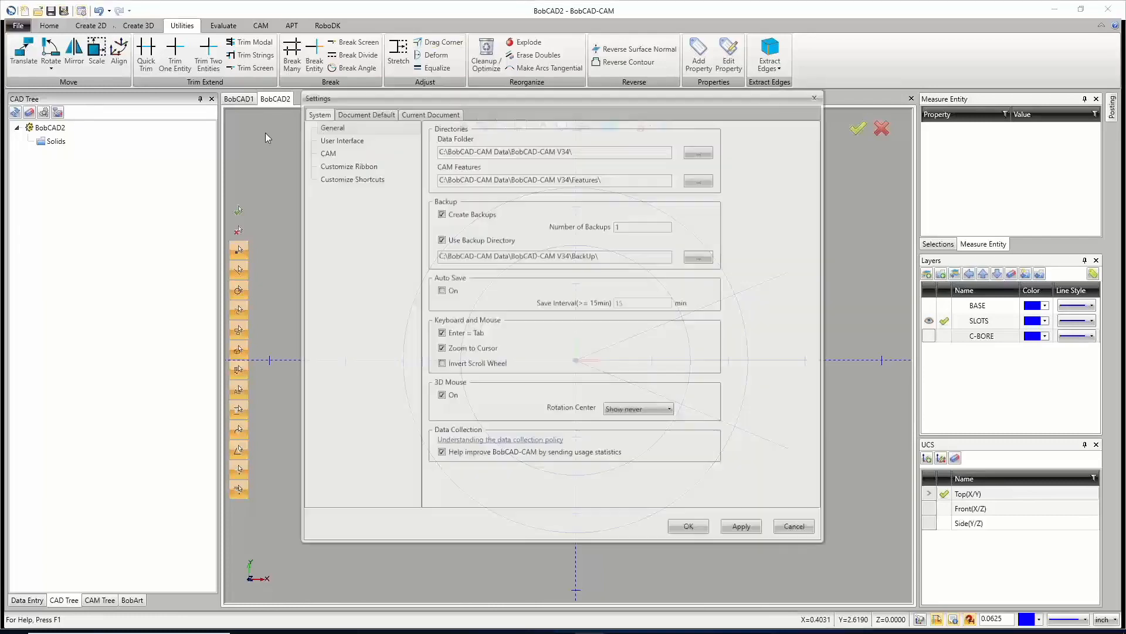
pyautogui.click(349, 166)
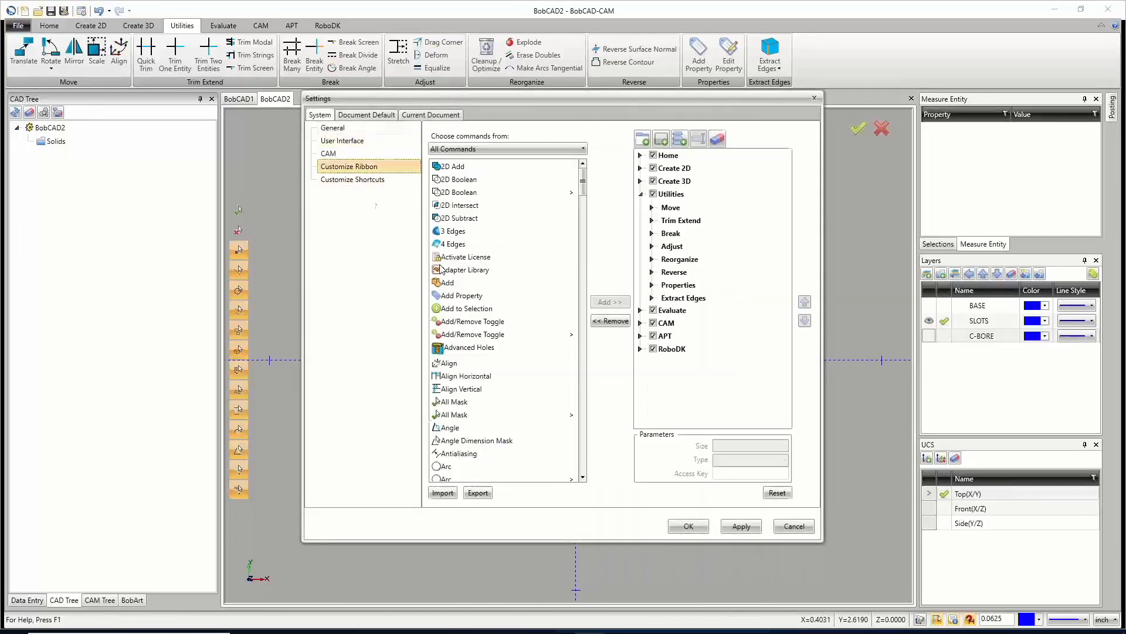
pyautogui.click(641, 197)
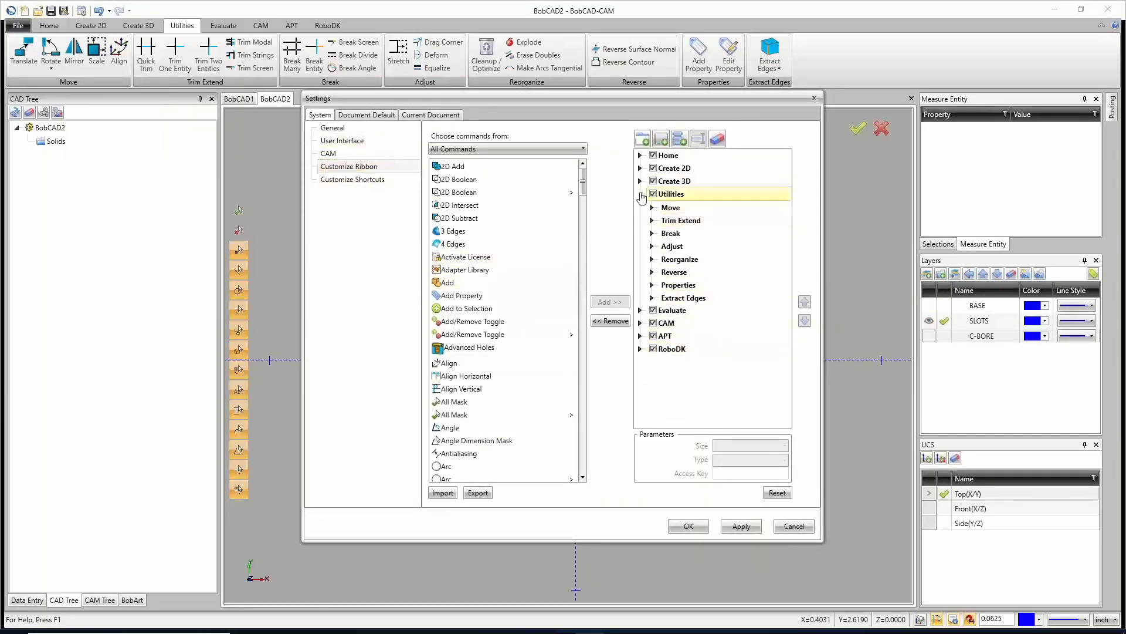
pyautogui.click(641, 195)
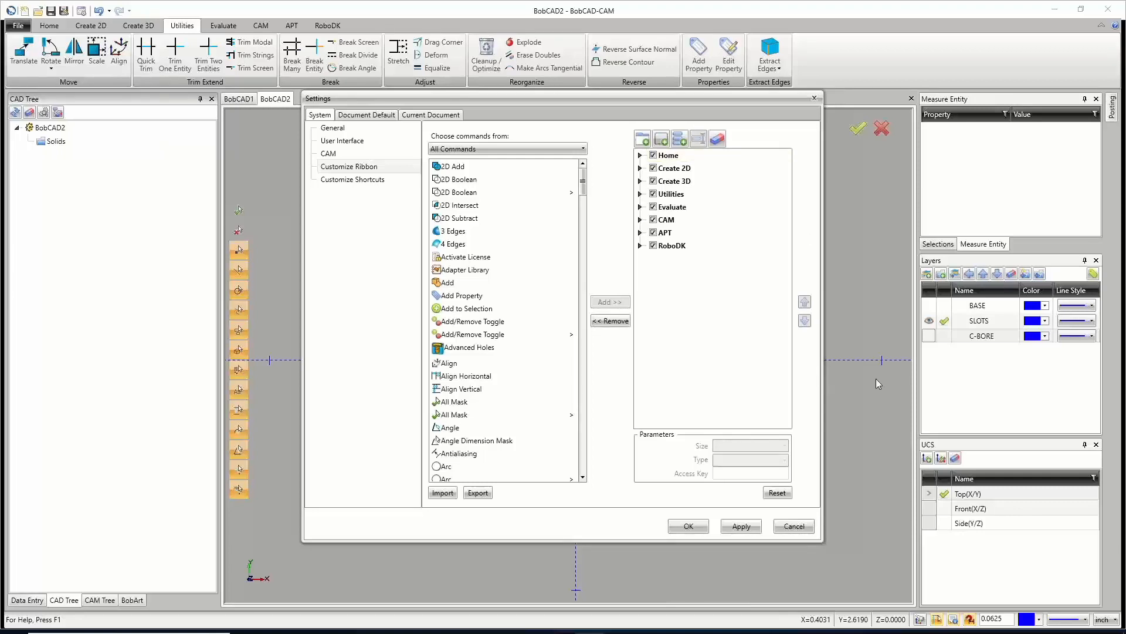
pyautogui.click(688, 525)
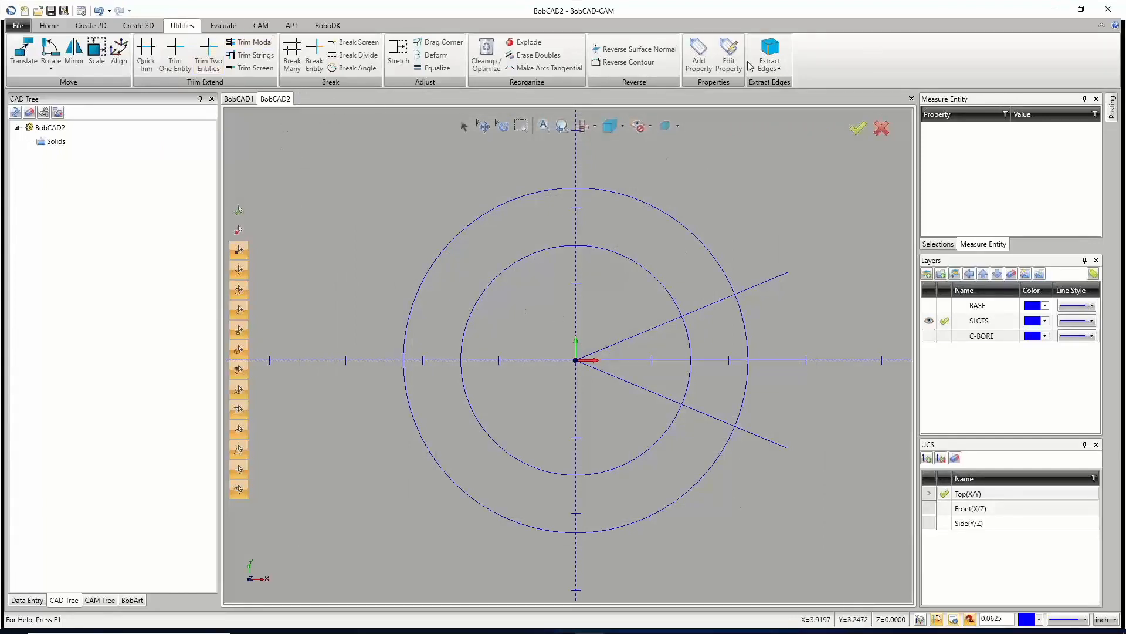
# Trim both angled lines with Quick Trim so only their segments between the inner and outer circles remain.
pyautogui.click(147, 53)
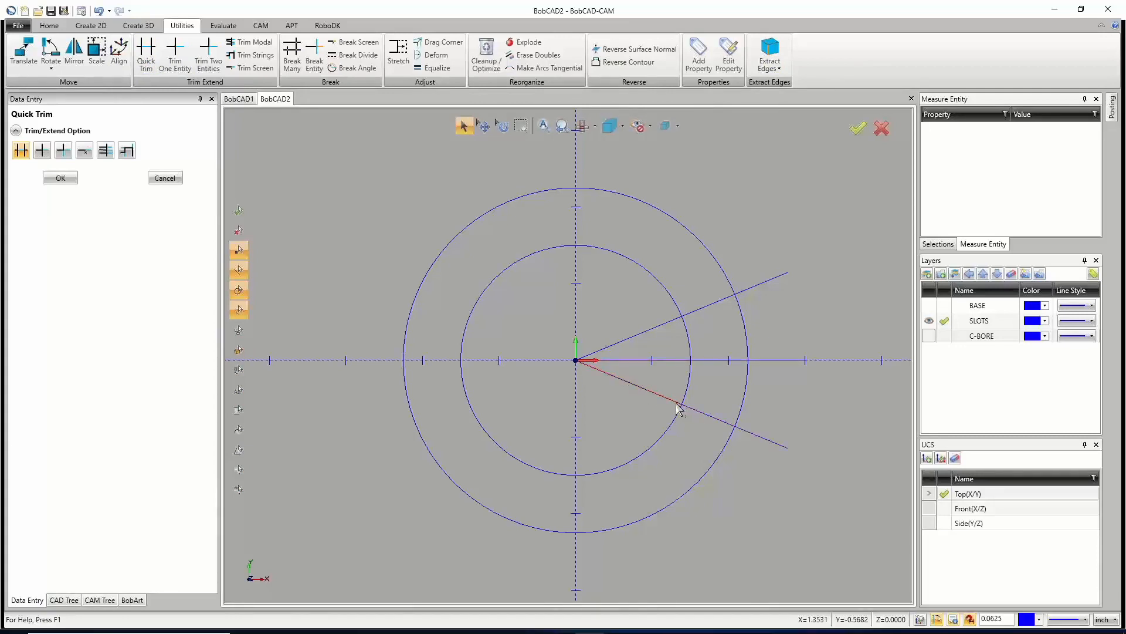
pyautogui.click(620, 383)
pyautogui.click(654, 327)
pyautogui.click(756, 286)
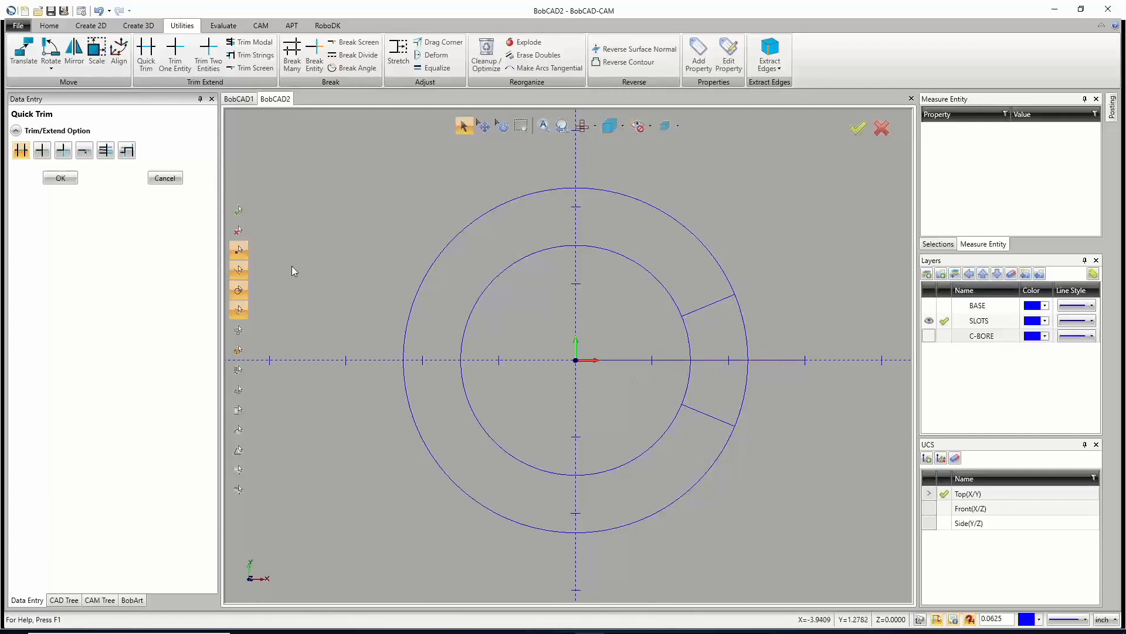
pyautogui.click(165, 178)
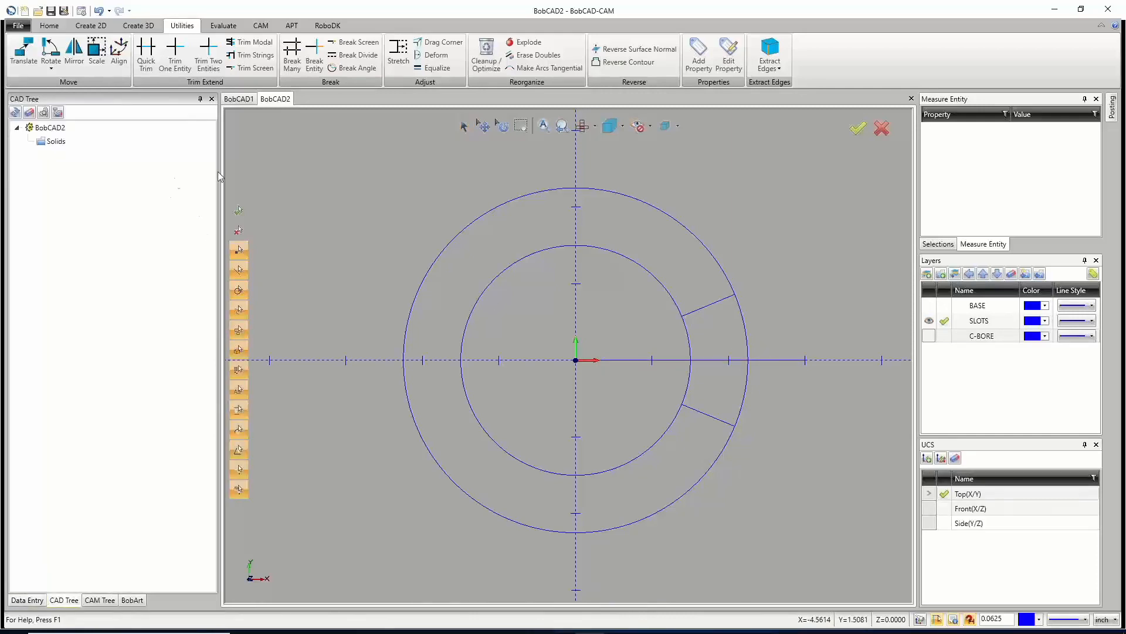
# Delete the horizontal construction line running from the origin through both circles.
pyautogui.click(463, 126)
pyautogui.click(639, 379)
pyautogui.press('Escape')
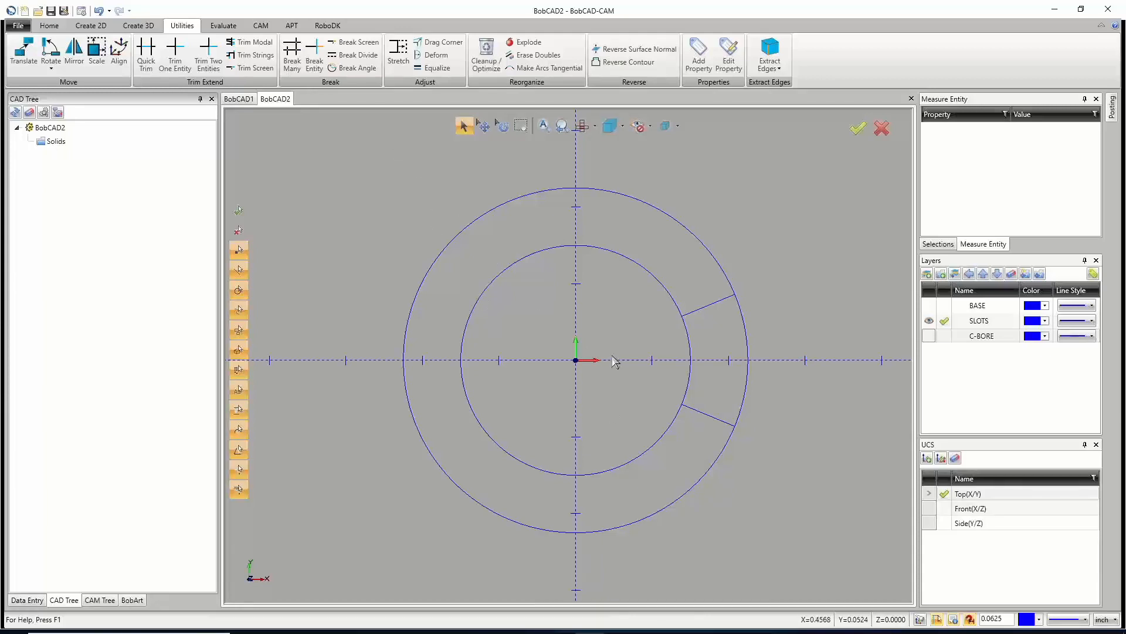
# Trim the inner and outer circles with Quick Trim, keeping only the arcs between the two angled lines.
pyautogui.click(146, 53)
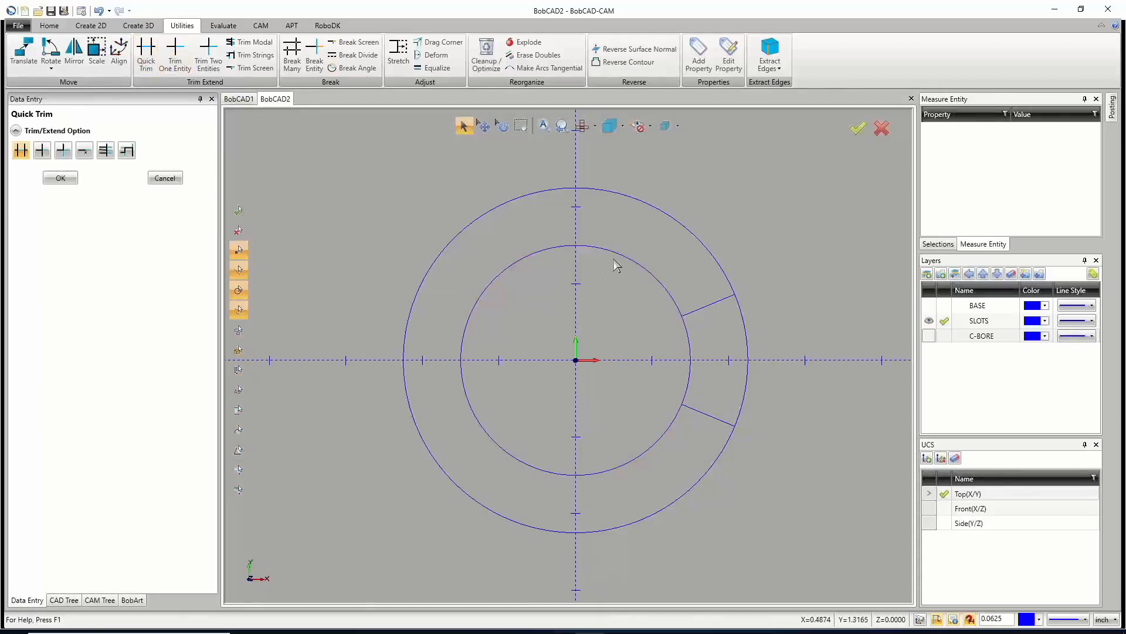
pyautogui.click(617, 254)
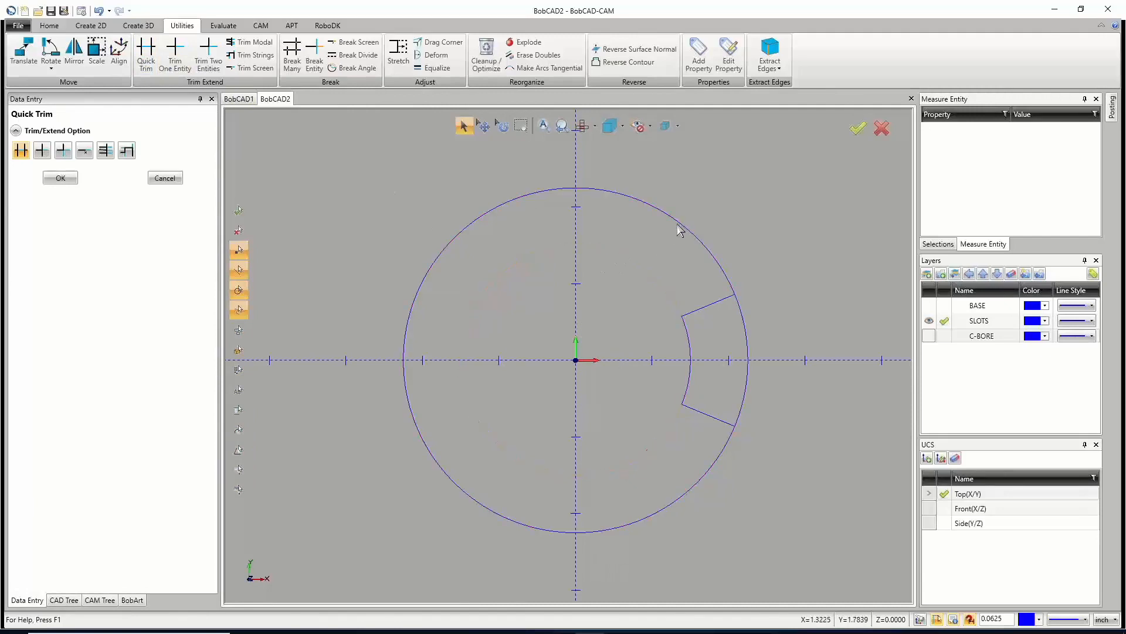
pyautogui.click(680, 229)
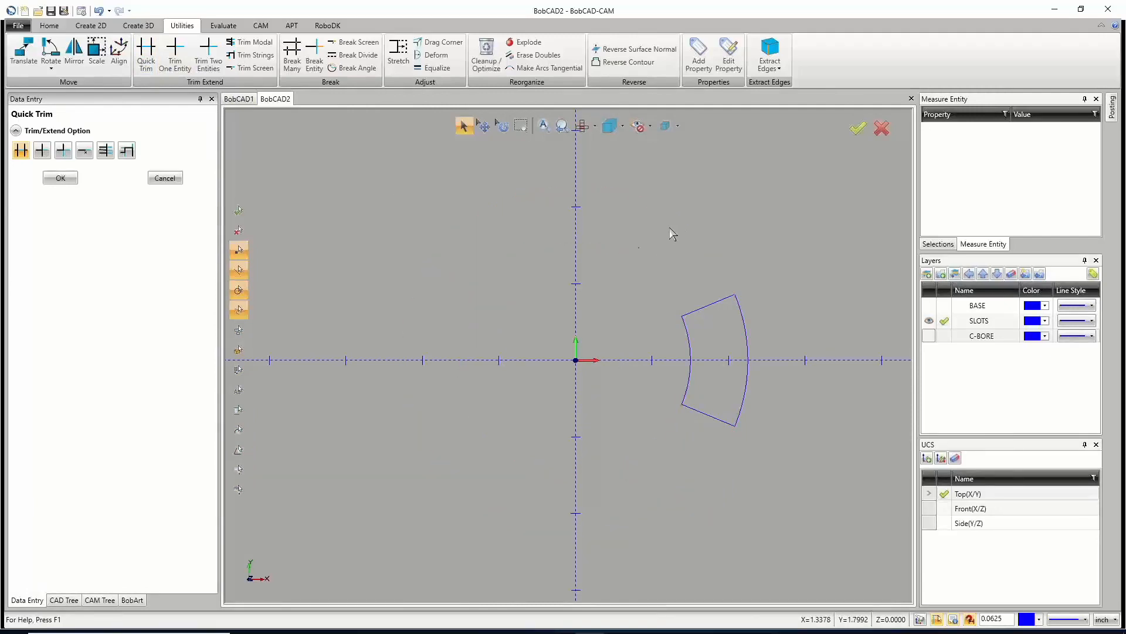
pyautogui.click(165, 179)
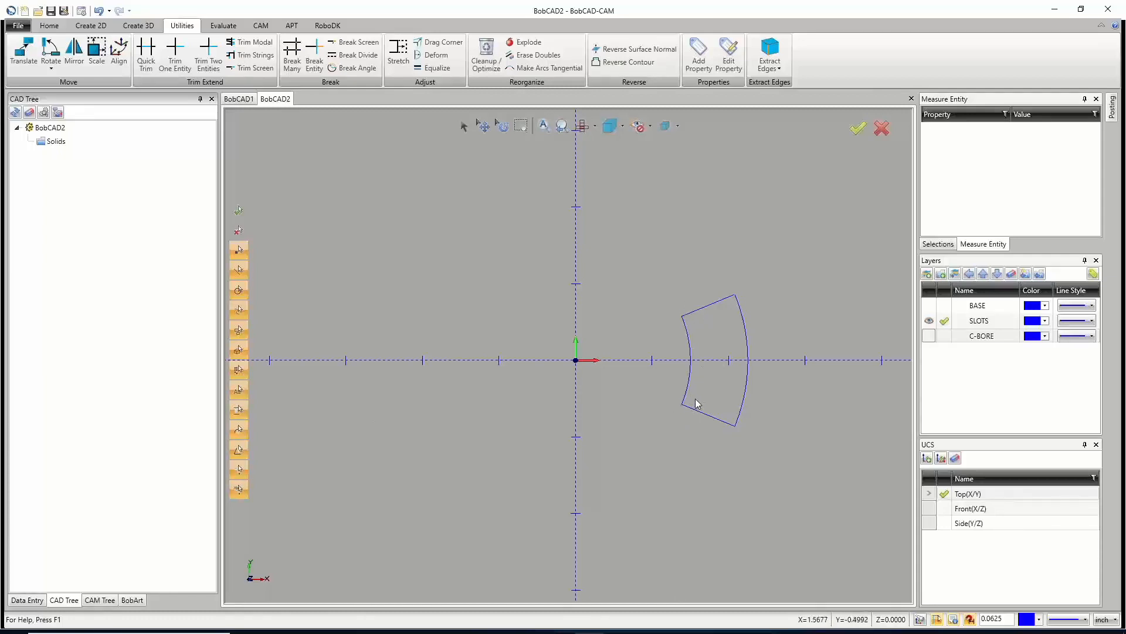
# Split the slot's upper angled line into 50 divisions with Break Divide and close the command.
pyautogui.click(464, 127)
pyautogui.click(354, 55)
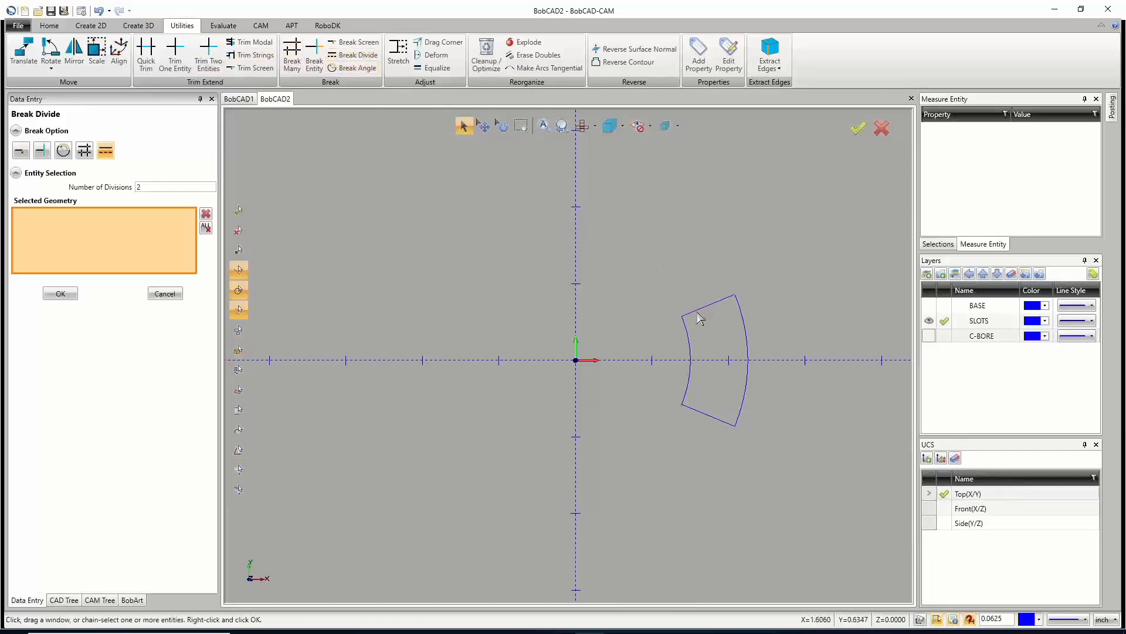
pyautogui.doubleClick(148, 187)
pyautogui.write('50')
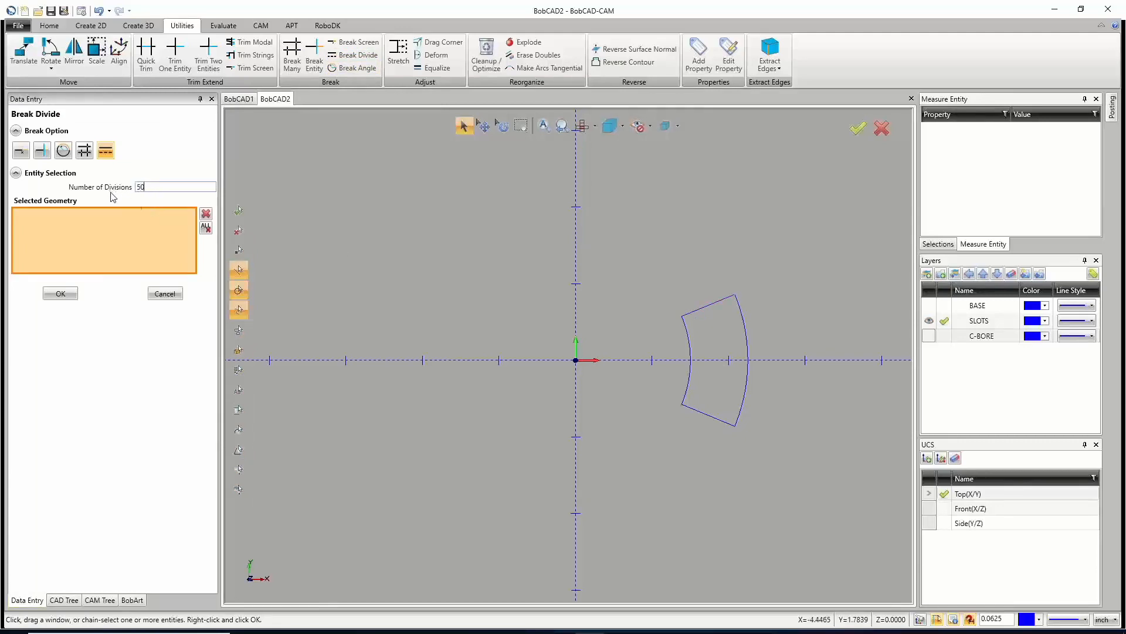
pyautogui.click(696, 310)
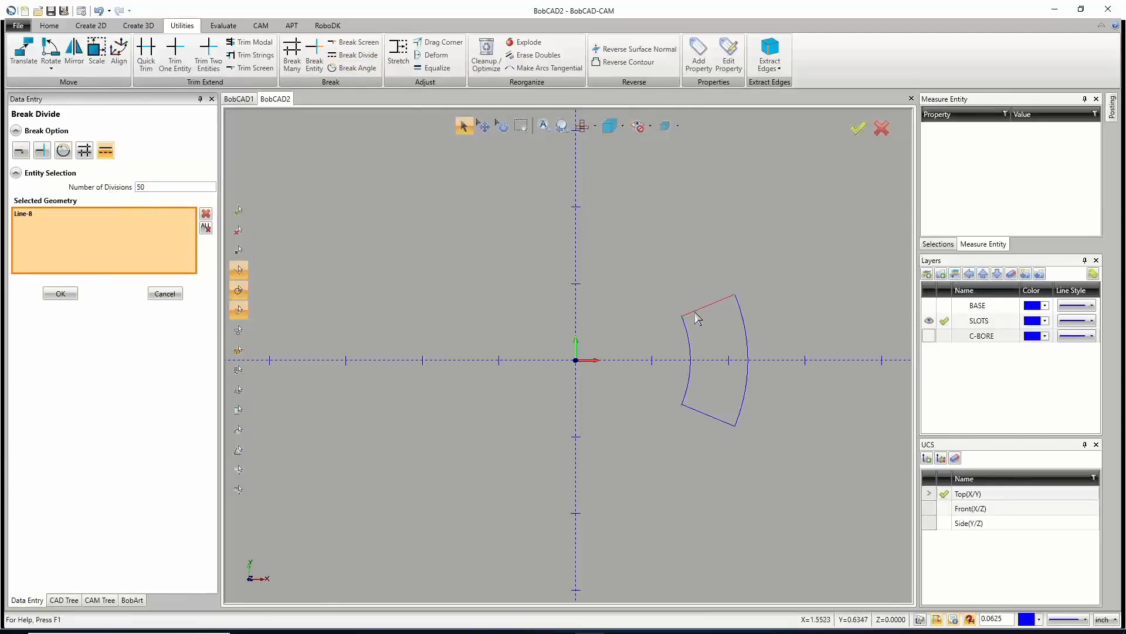
pyautogui.click(60, 293)
pyautogui.click(166, 294)
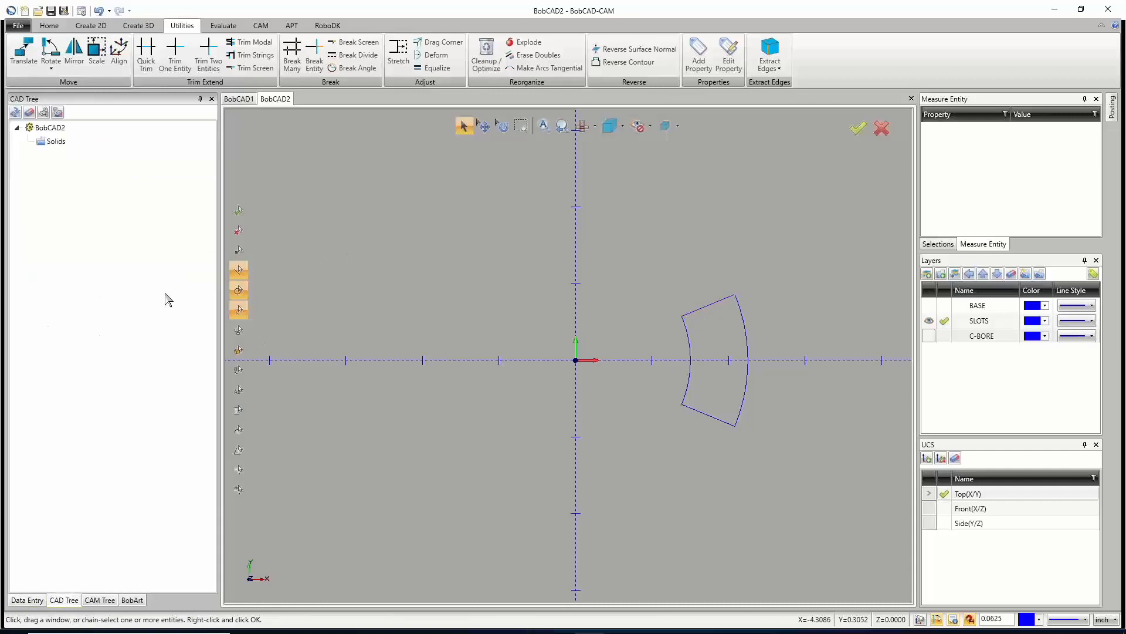
# Turn on the visibility of the C-BORE and BASE layers alongside the SLOTS layer.
pyautogui.scroll(5, 716, 282)
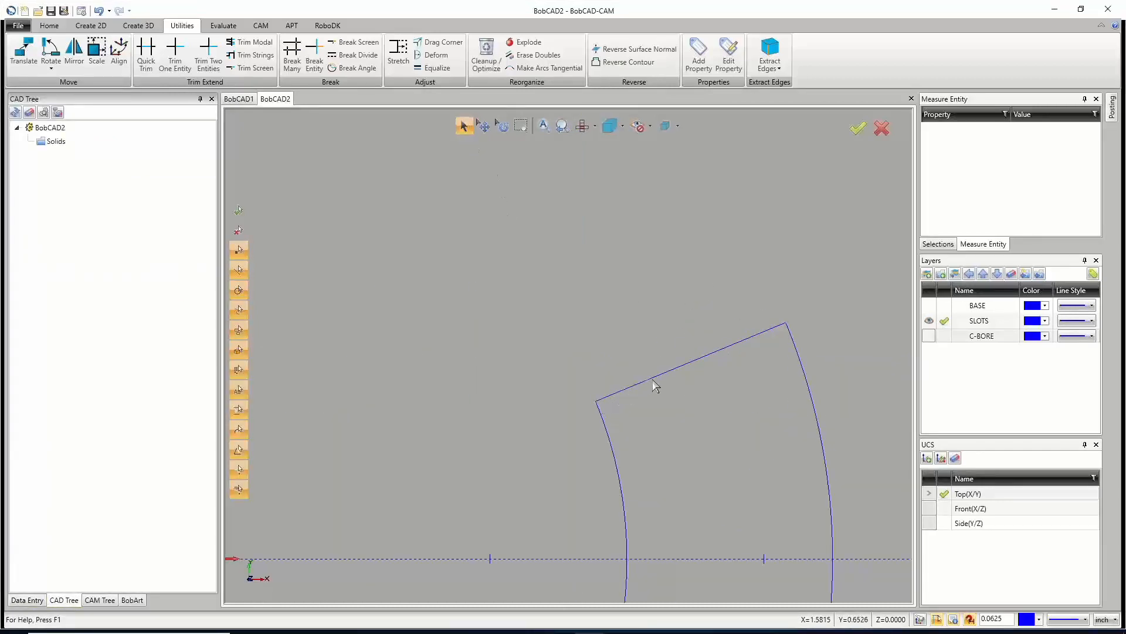
pyautogui.scroll(-5, 675, 428)
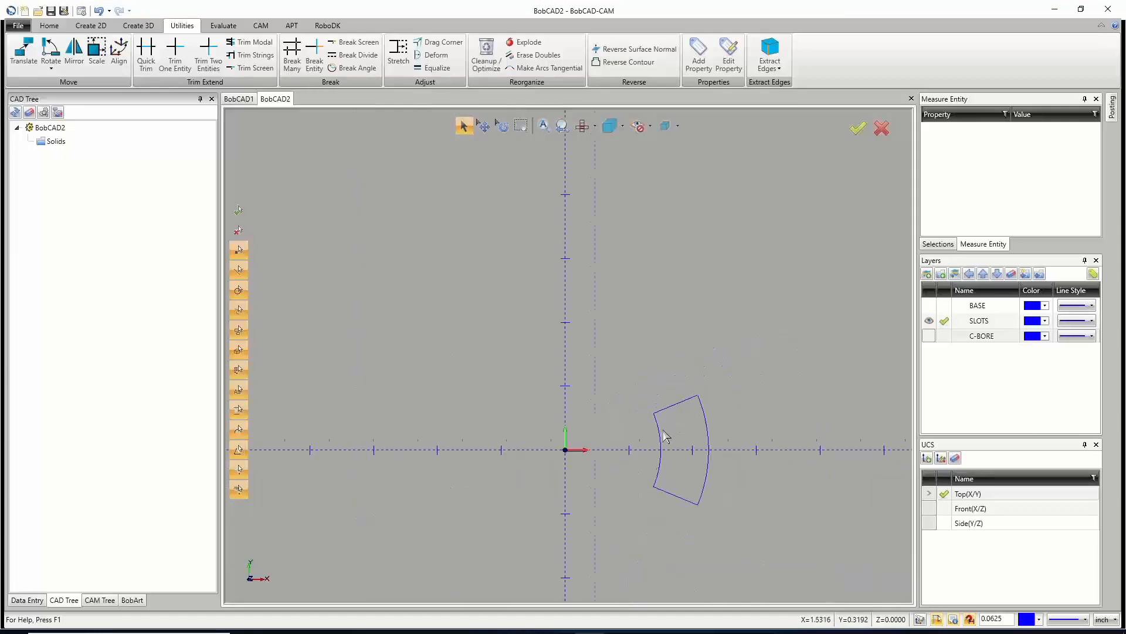
pyautogui.scroll(2, 639, 467)
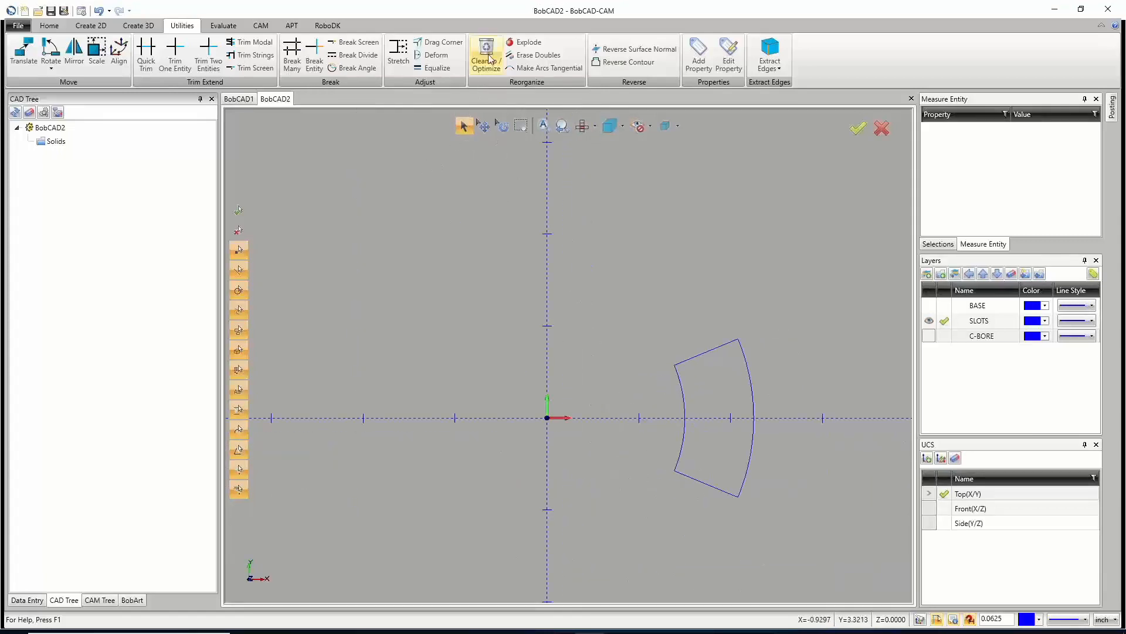
pyautogui.click(929, 336)
pyautogui.click(929, 305)
pyautogui.scroll(-2, 570, 344)
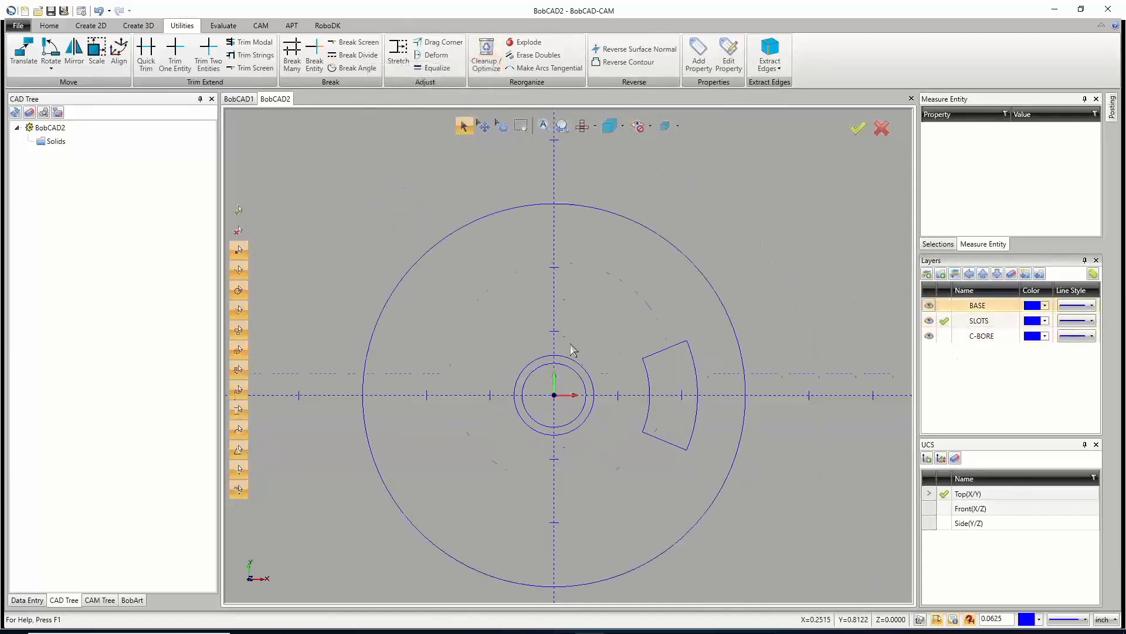
pyautogui.scroll(-3, 570, 343)
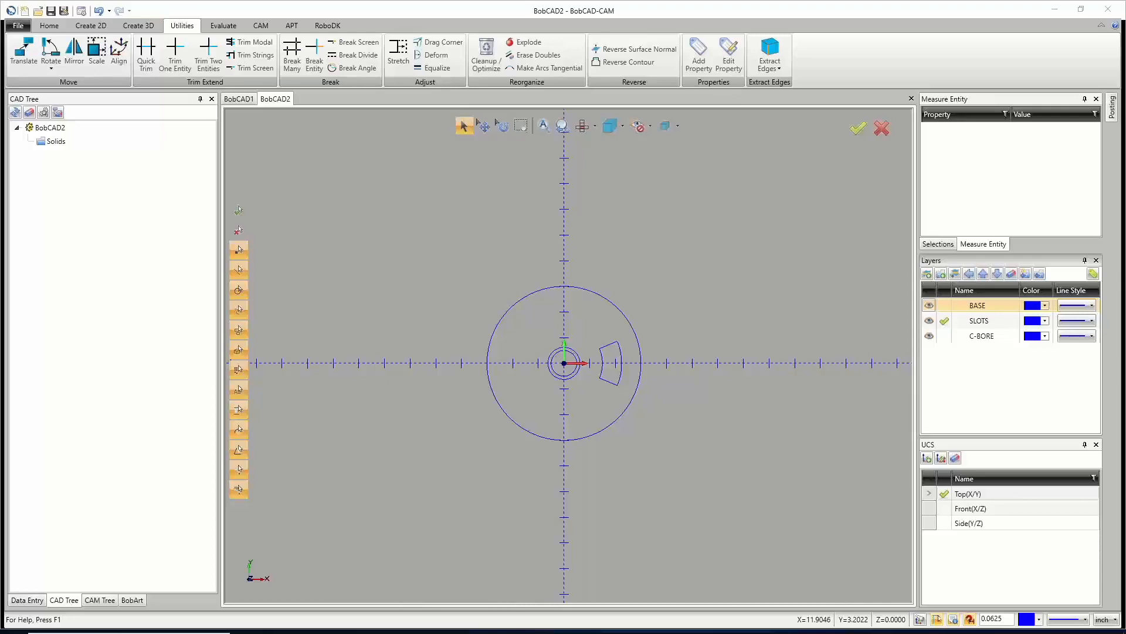
# Run Cleanup / Optimize on all the part geometry to merge the divided line segments and dismiss the results.
pyautogui.click(487, 57)
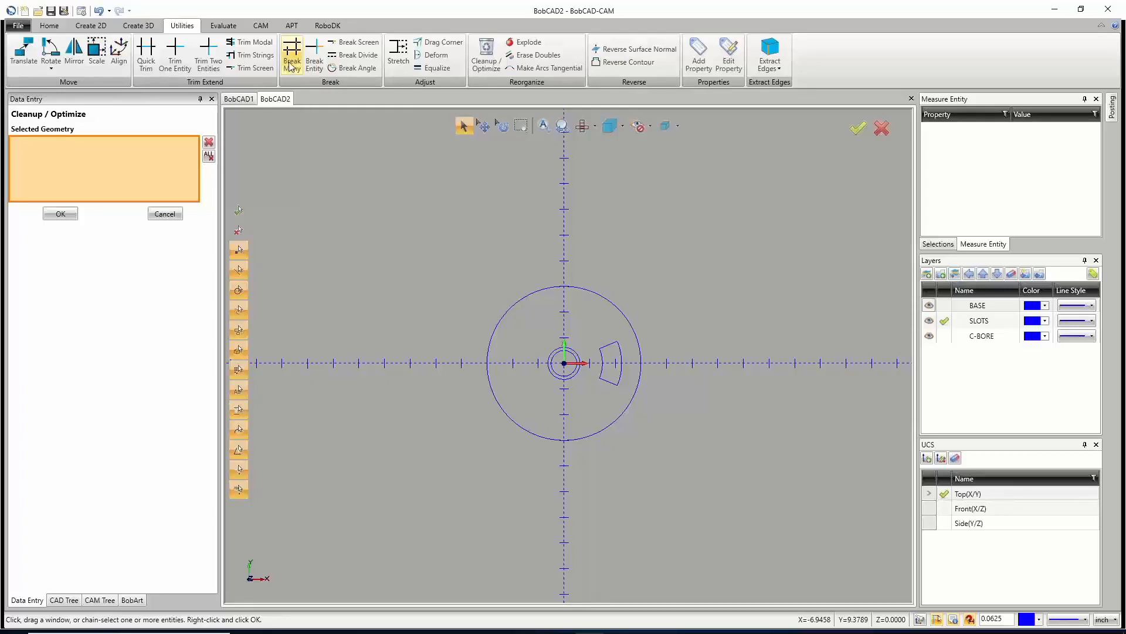
pyautogui.click(490, 57)
pyautogui.moveTo(412, 196); pyautogui.dragTo(721, 548)
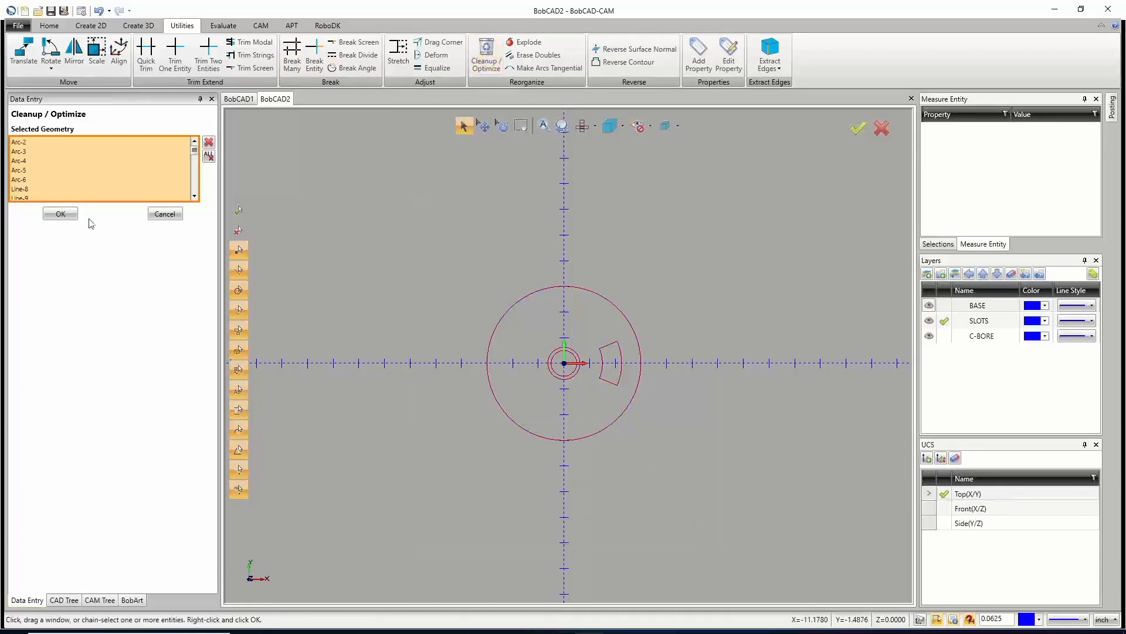
pyautogui.click(61, 213)
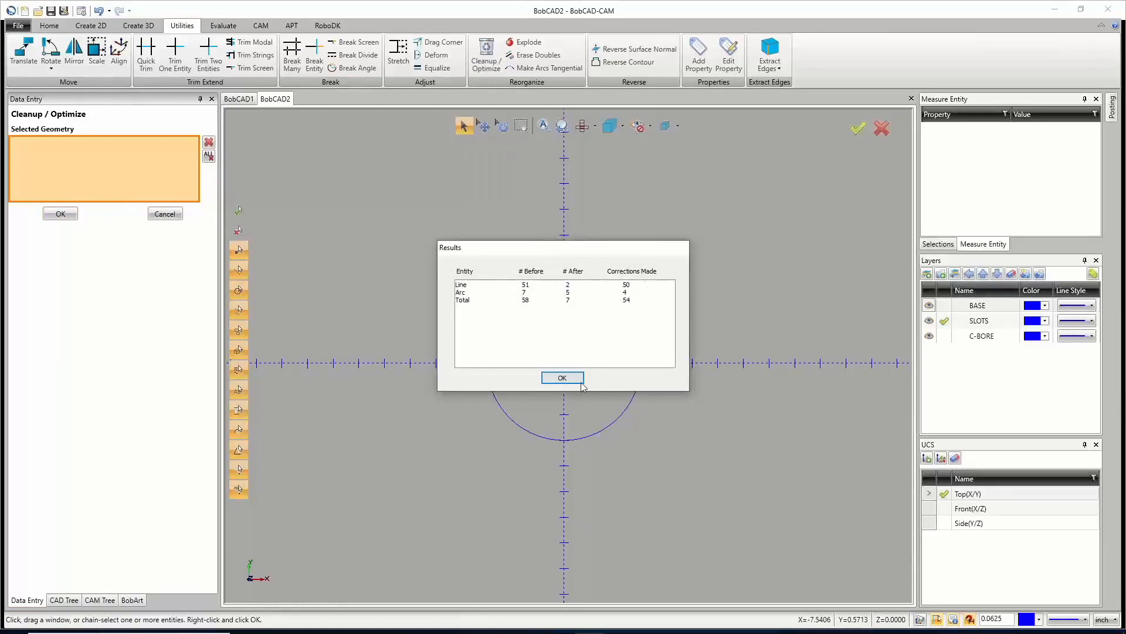
pyautogui.click(562, 378)
# Run Cleanup / Optimize again on the whole part to check for remaining corrections, and close the command.
pyautogui.moveTo(737, 494); pyautogui.dragTo(737, 494)
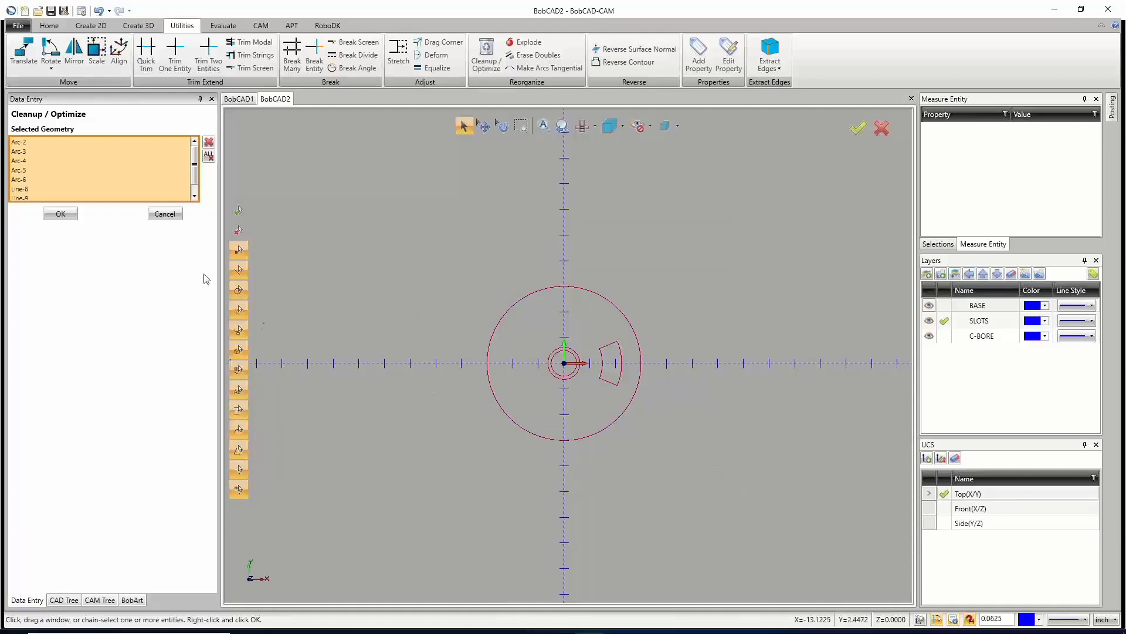
pyautogui.click(75, 214)
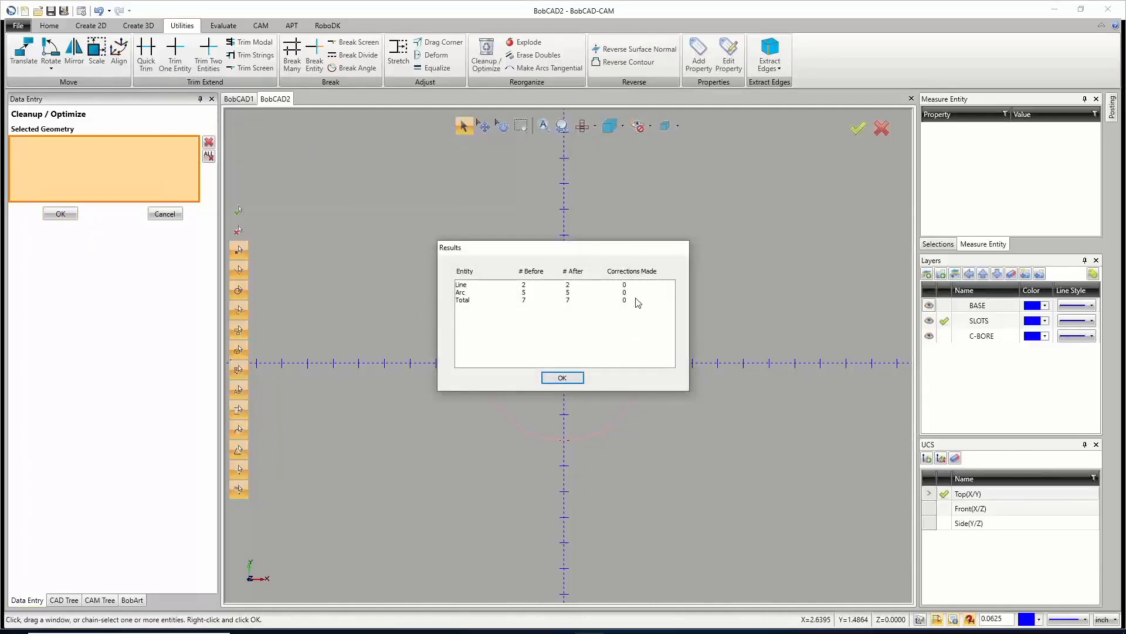
pyautogui.click(563, 379)
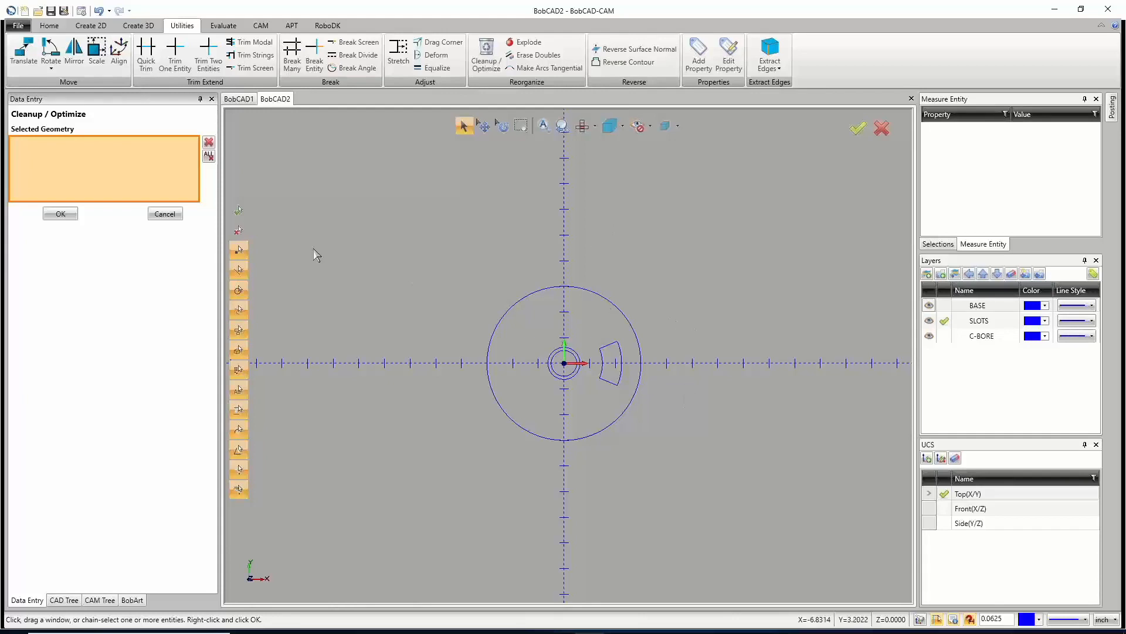
pyautogui.click(166, 215)
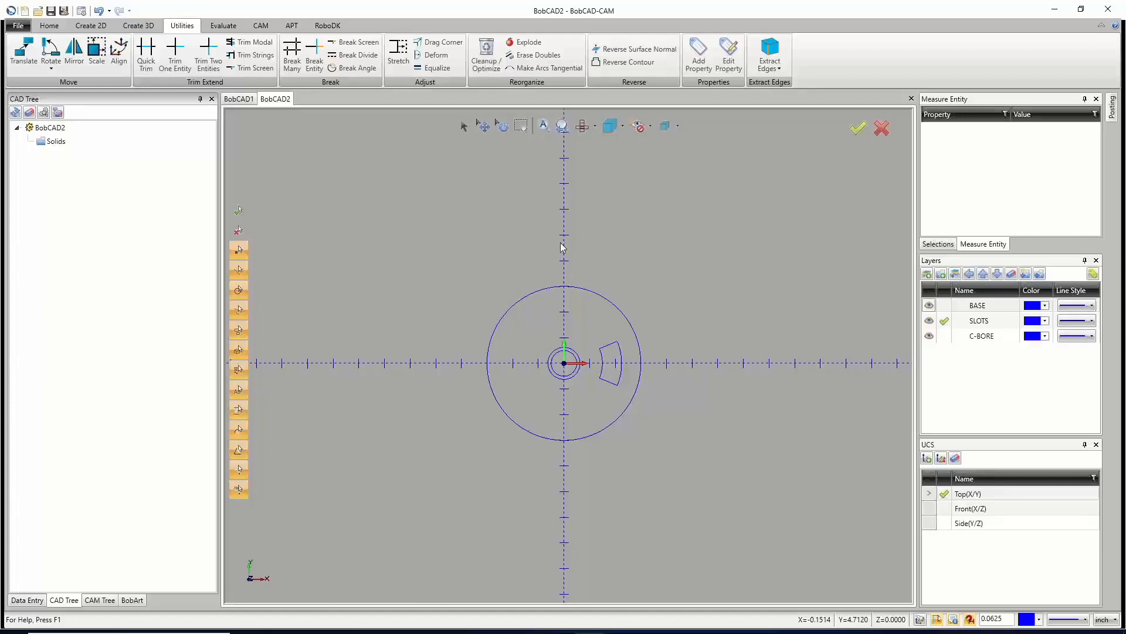
# Fillet all corners of the slot outline with a 0.125 radius, using the Chains picking method with trimming on.
pyautogui.scroll(4, 605, 367)
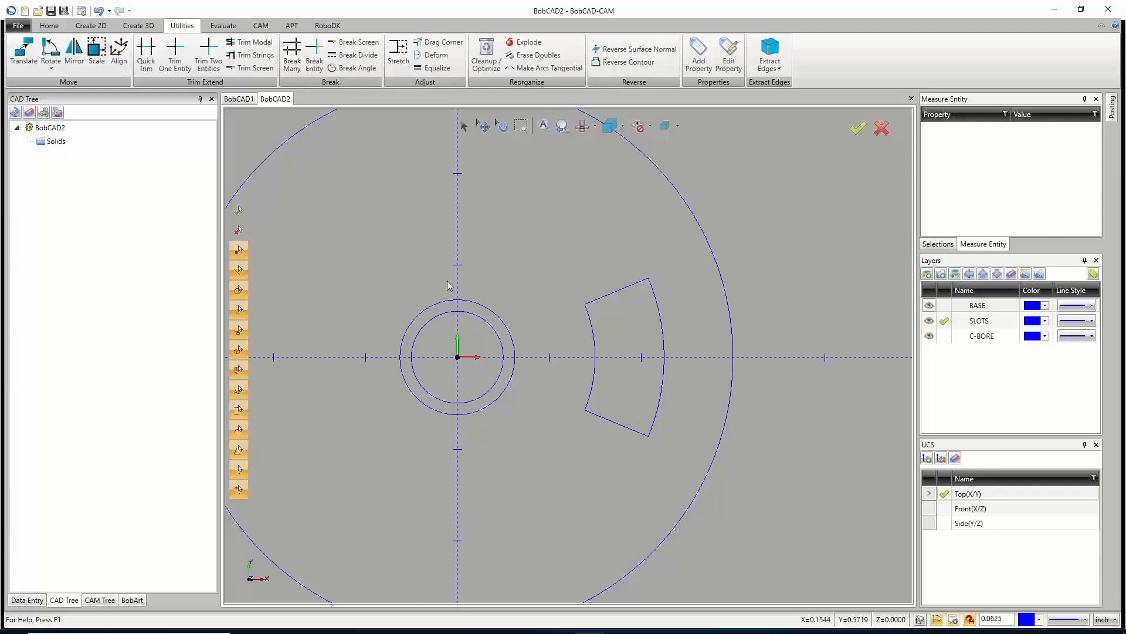
pyautogui.click(92, 26)
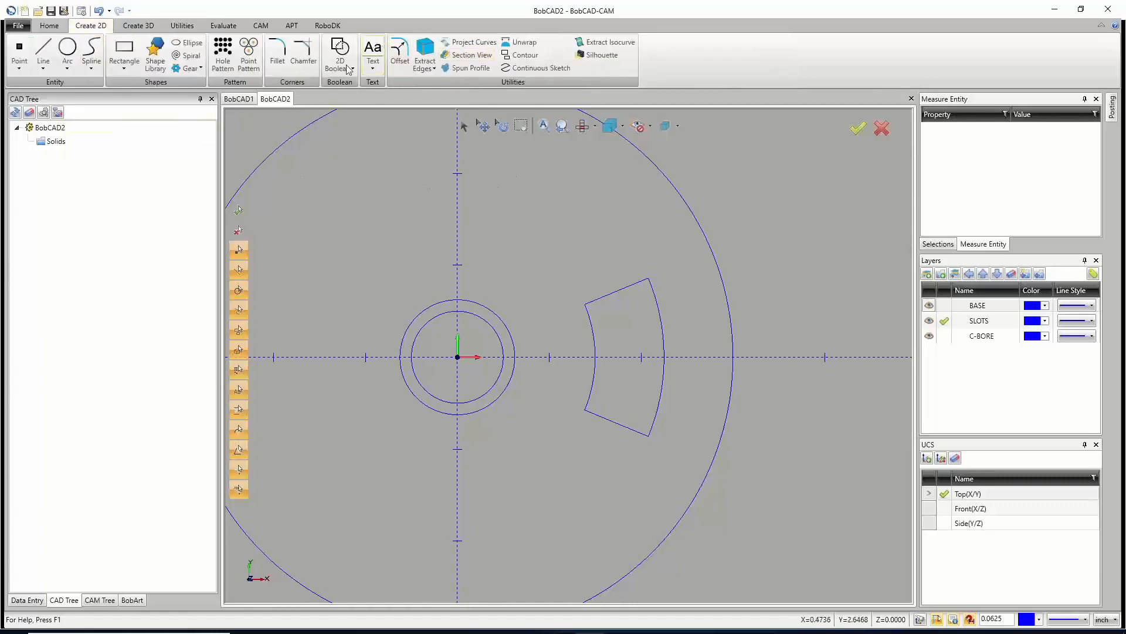
pyautogui.click(277, 51)
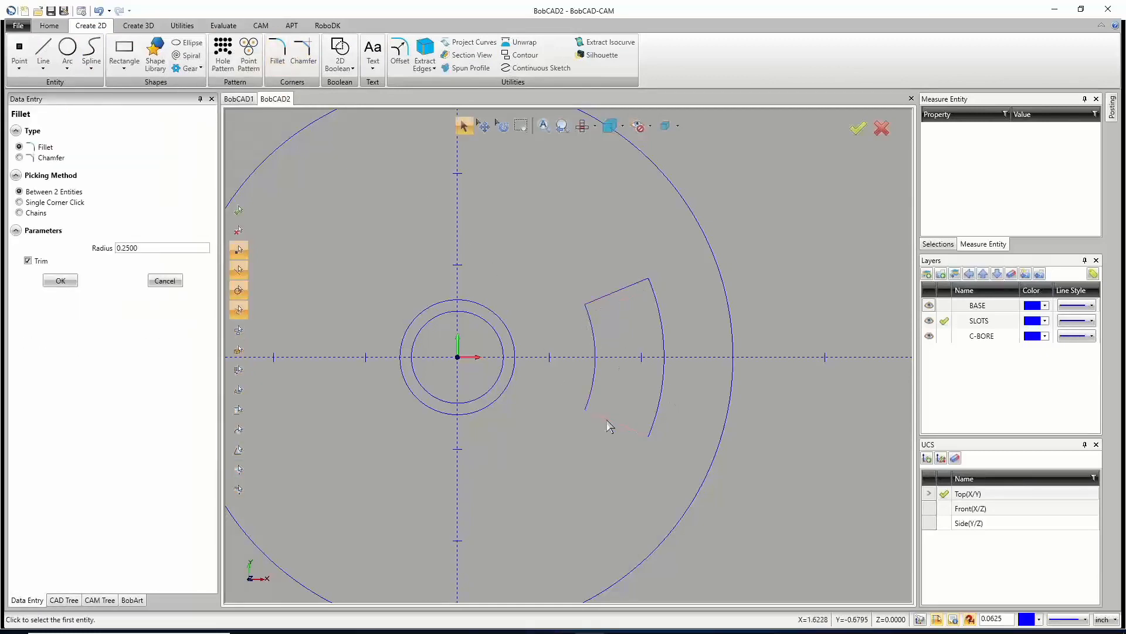
pyautogui.click(30, 212)
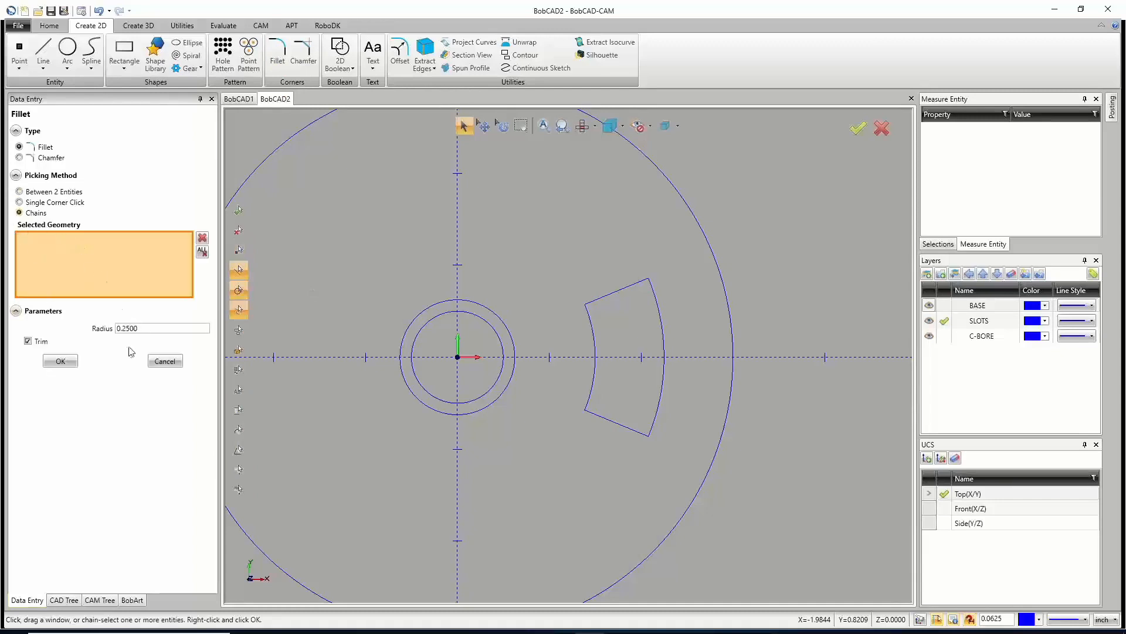
pyautogui.moveTo(142, 329); pyautogui.dragTo(75, 322)
pyautogui.press('BackSpace')
pyautogui.write('.125')
pyautogui.press('Tab')
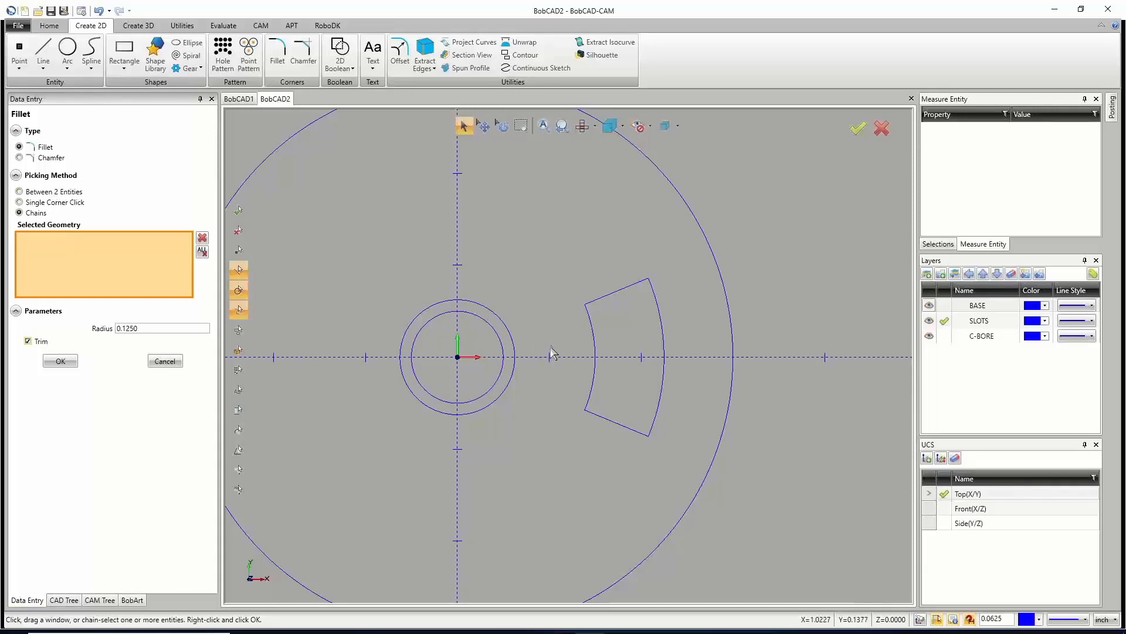
pyautogui.click(596, 359)
pyautogui.click(68, 363)
pyautogui.click(165, 361)
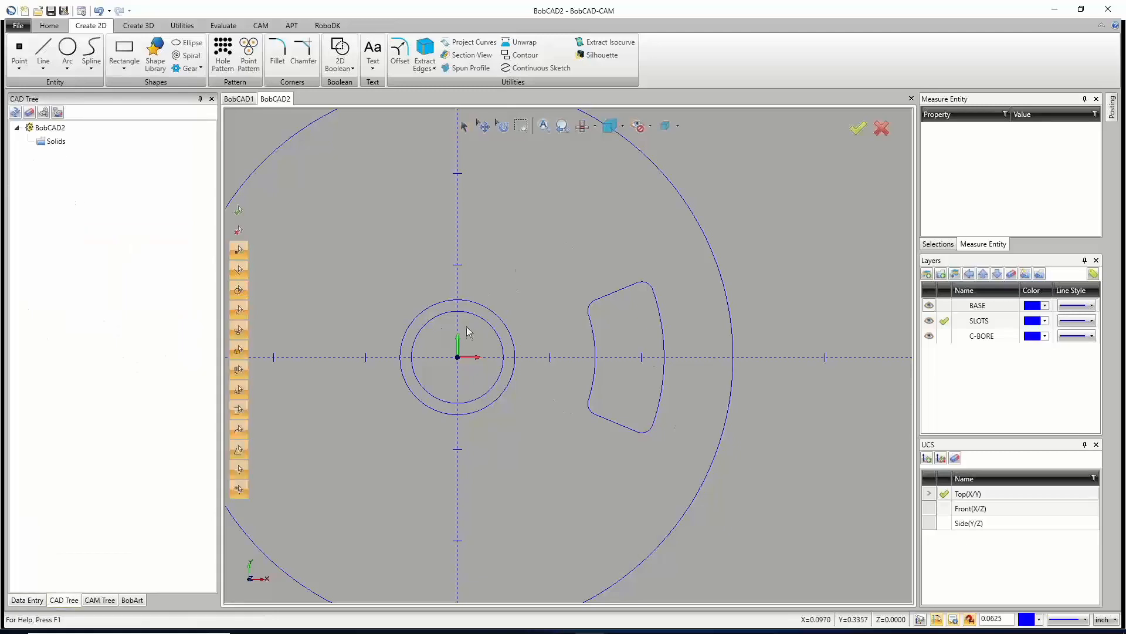
# Compare with the finished wheel in BobCAD1, and set up a Rotate of the filleted slot chain in BobCAD2 by 360/6 degrees about Z.
pyautogui.scroll(-2, 558, 331)
pyautogui.scroll(-1, 581, 335)
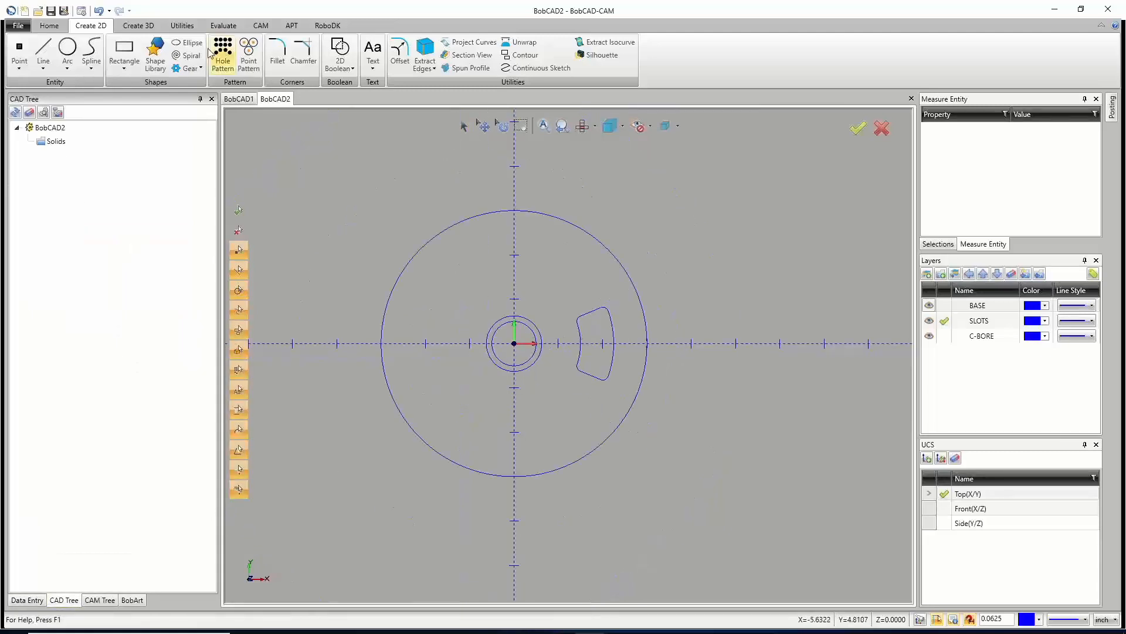
pyautogui.click(180, 26)
pyautogui.click(244, 101)
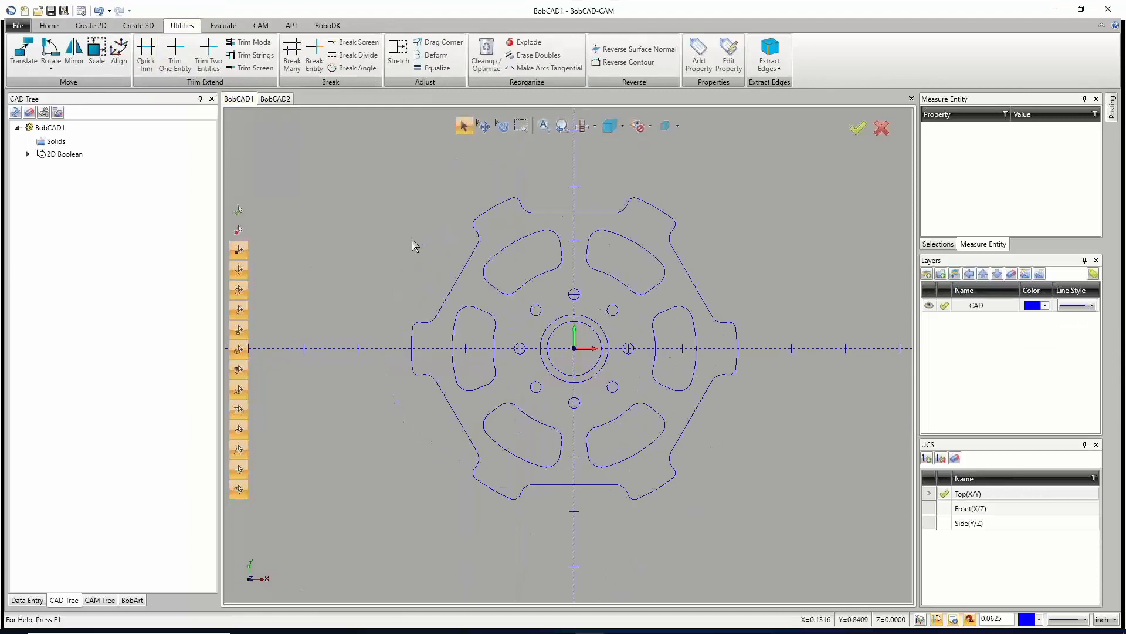
pyautogui.click(275, 100)
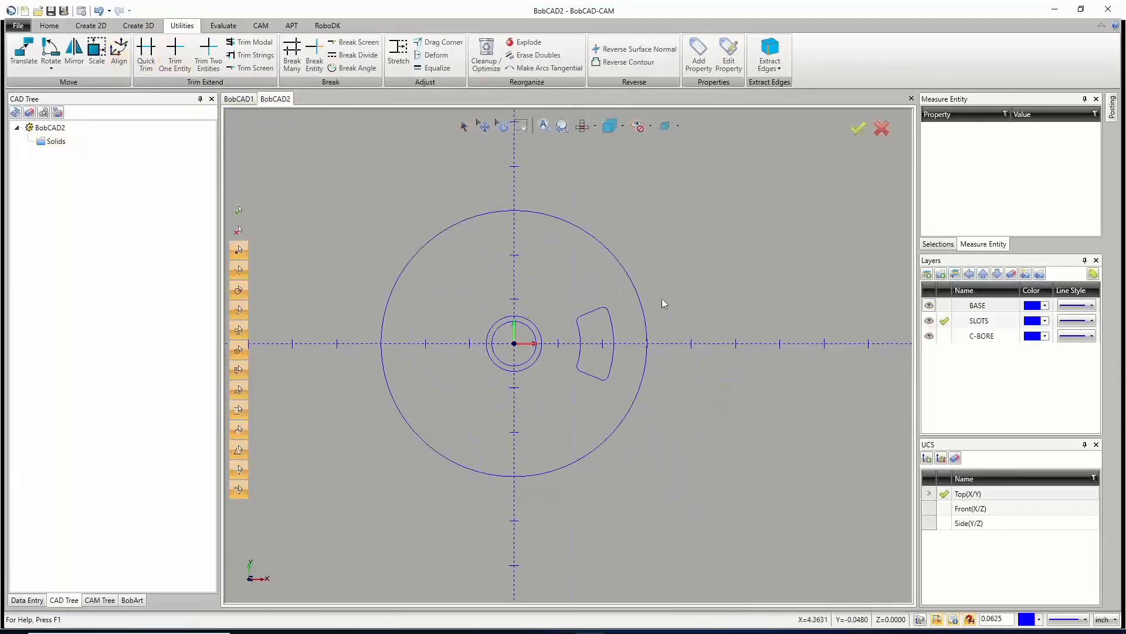
pyautogui.click(51, 51)
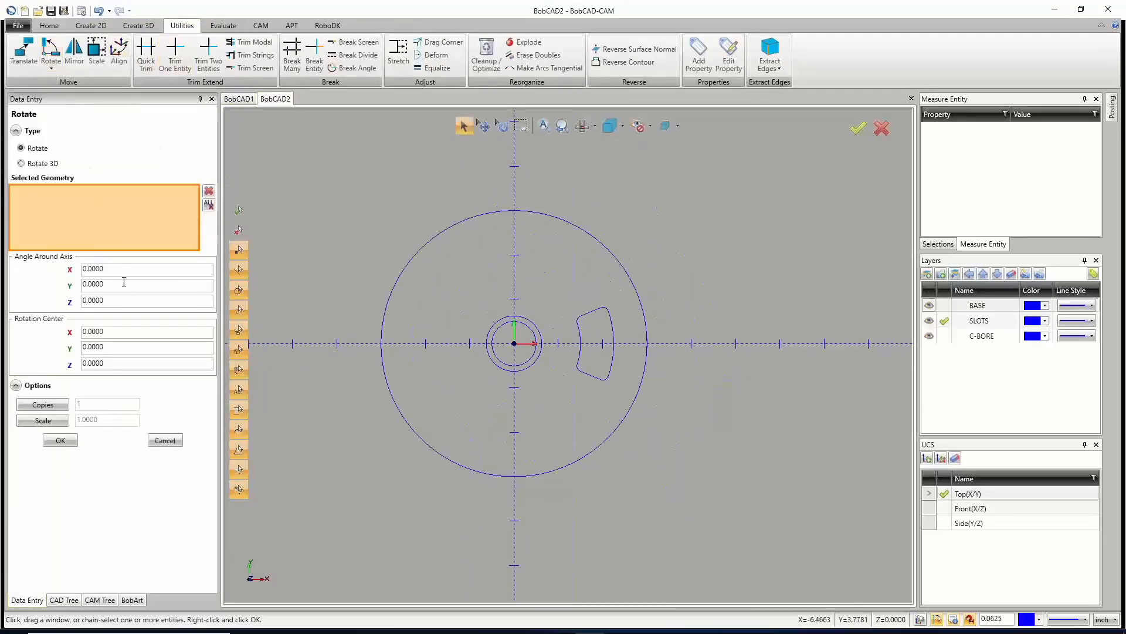
pyautogui.moveTo(109, 299); pyautogui.dragTo(39, 302)
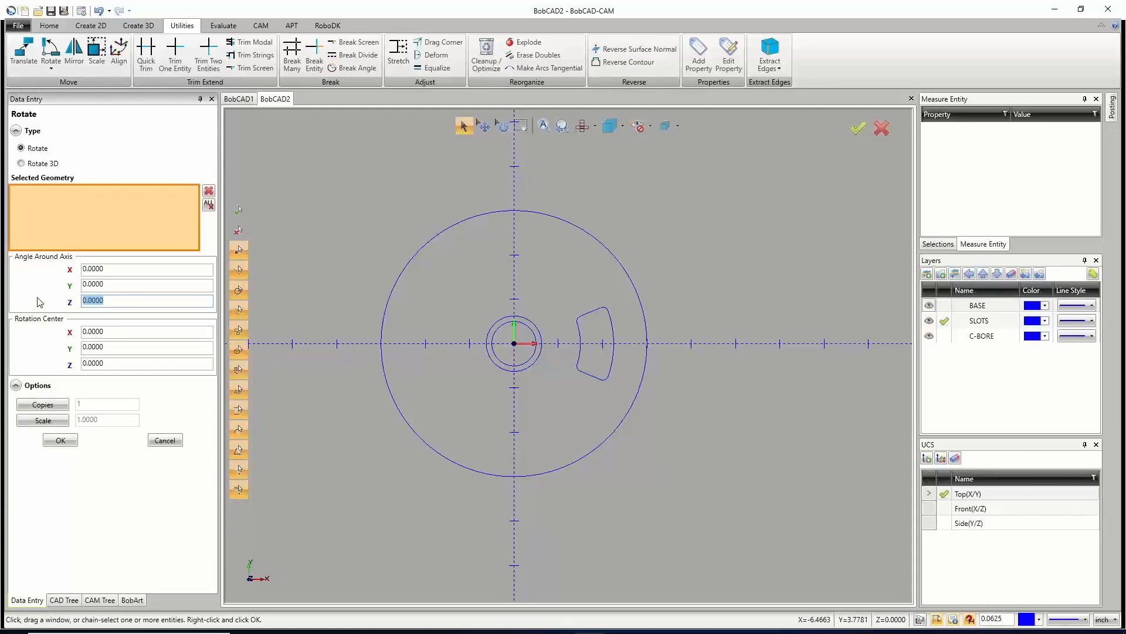
pyautogui.write('360/6')
pyautogui.press('Tab')
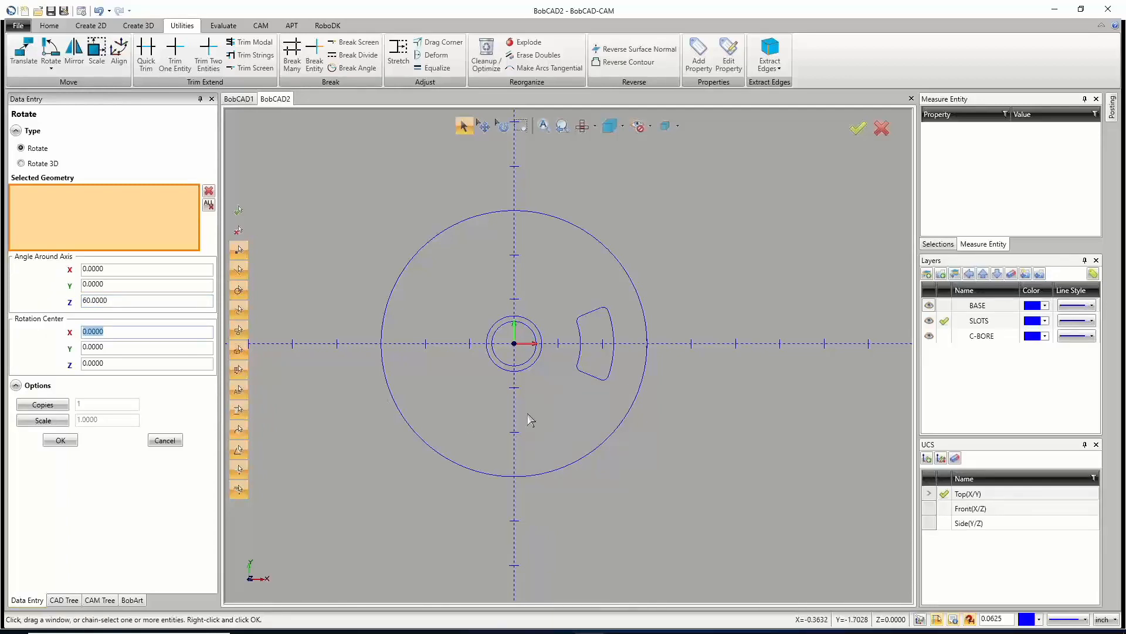
pyautogui.click(581, 364)
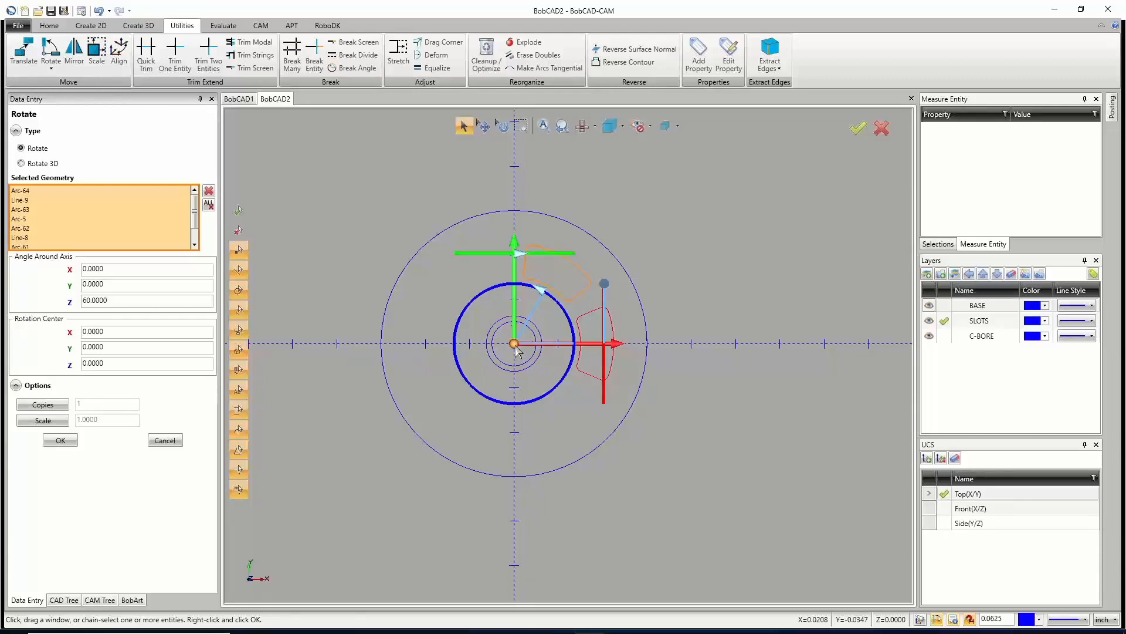
# Switch to an isometric view of the rotation preview and set the slot's angle around the Z axis to 0.
pyautogui.moveTo(515, 347)
pyautogui.mouseDown()
pyautogui.moveTo(569, 322)
pyautogui.moveTo(609, 354)
pyautogui.moveTo(626, 395)
pyautogui.moveTo(585, 481)
pyautogui.moveTo(375, 458)
pyautogui.moveTo(503, 335)
pyautogui.moveTo(515, 346)
pyautogui.mouseUp()
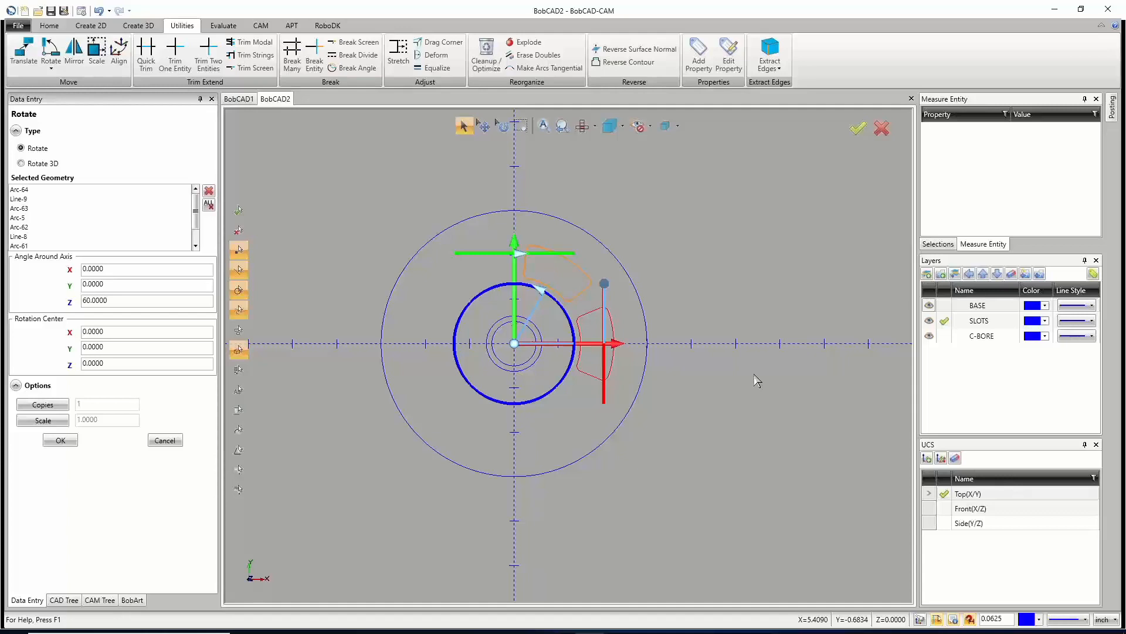
pyautogui.press('Home')
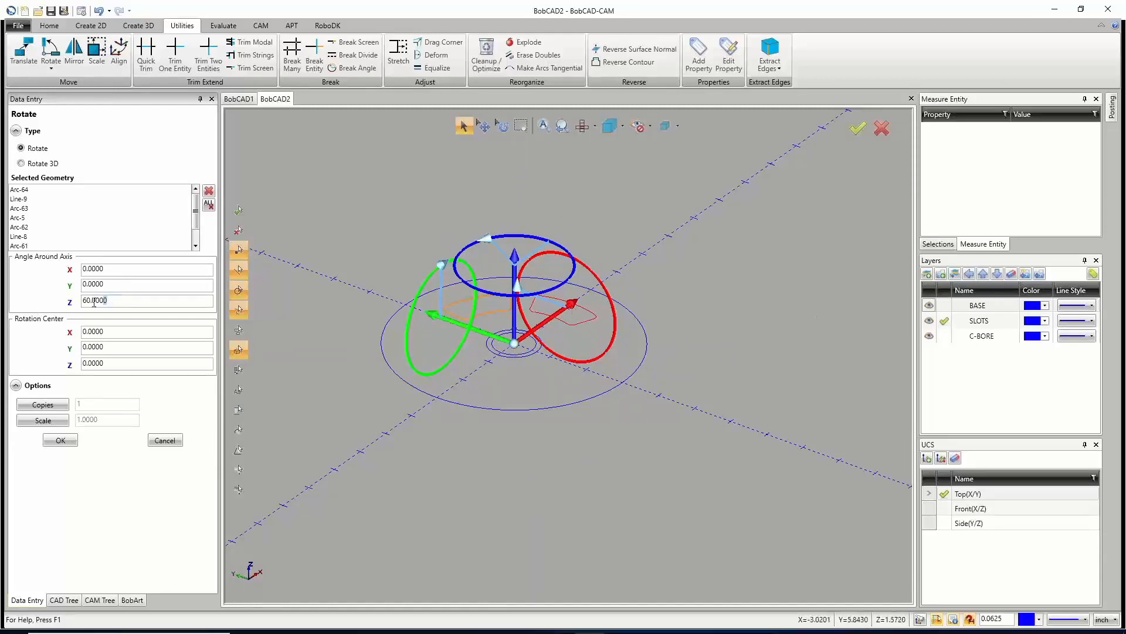
pyautogui.moveTo(94, 303); pyautogui.dragTo(73, 302)
pyautogui.write('0')
pyautogui.press('Return')
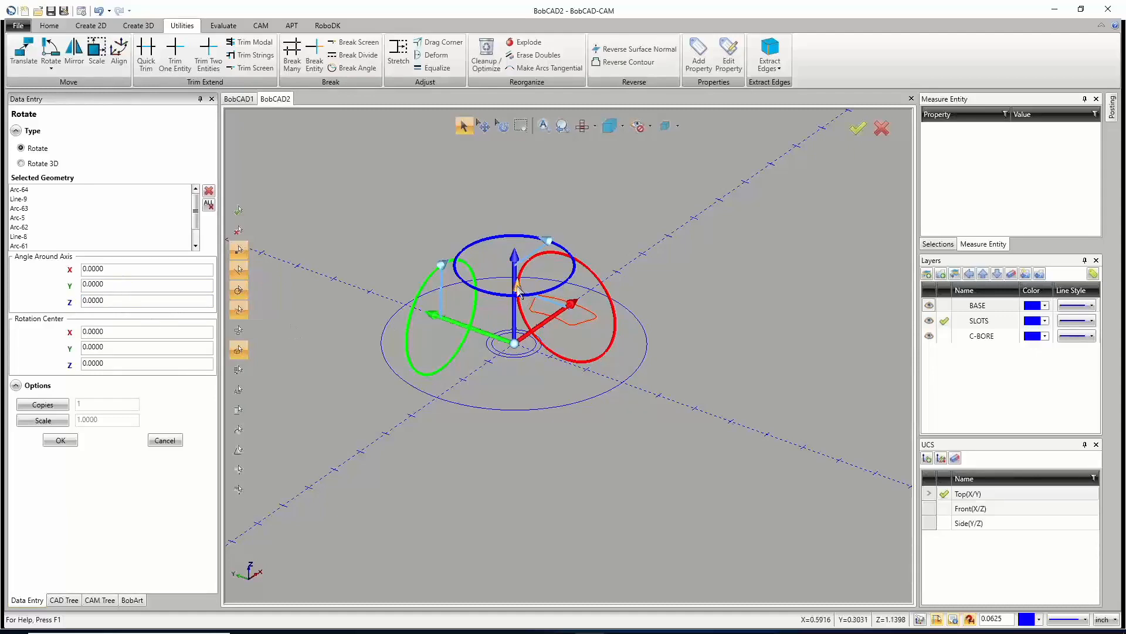
# Try out the on-screen rotation handles for the X, Y and Z axes on the selected slot outline.
pyautogui.moveTo(521, 293); pyautogui.dragTo(607, 357)
pyautogui.moveTo(508, 396); pyautogui.dragTo(515, 290)
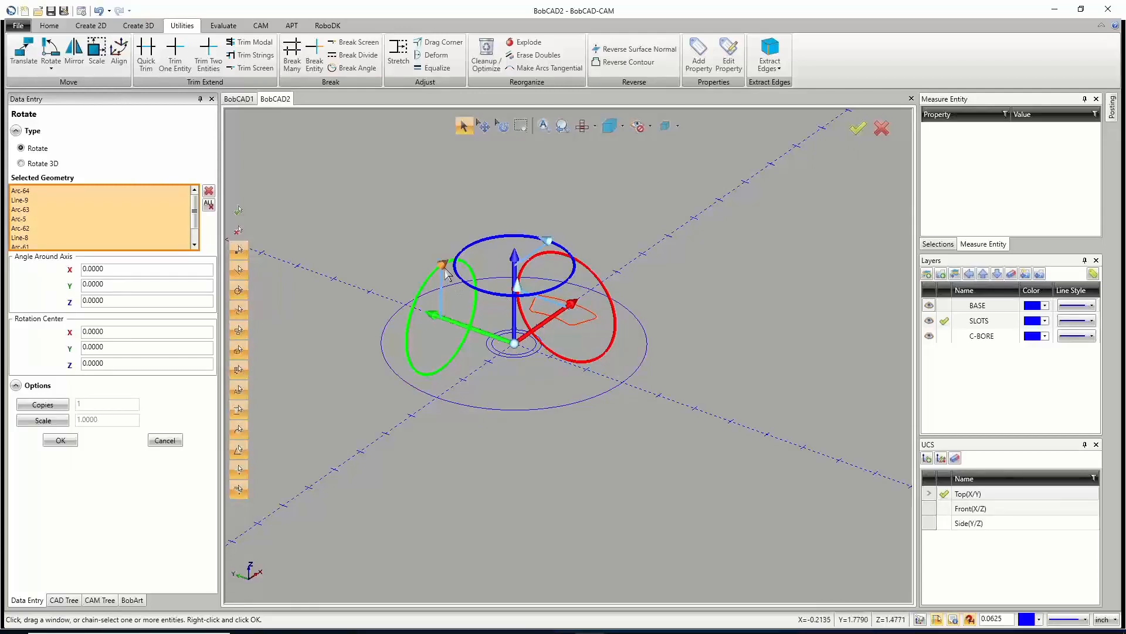
pyautogui.moveTo(444, 267); pyautogui.dragTo(437, 213)
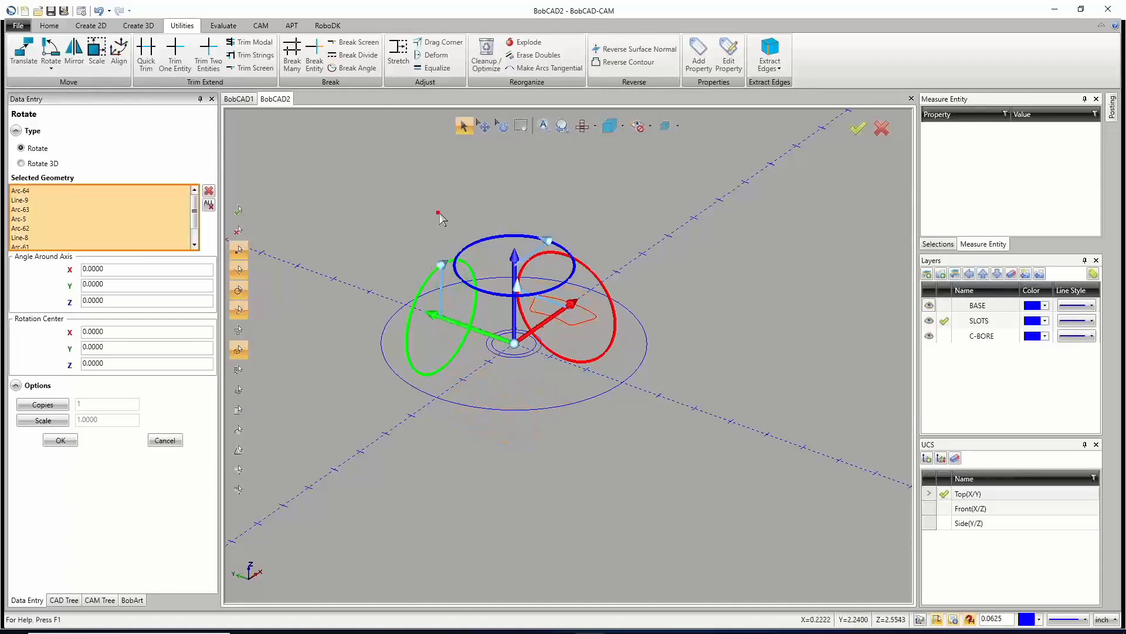
pyautogui.moveTo(546, 242); pyautogui.dragTo(566, 228)
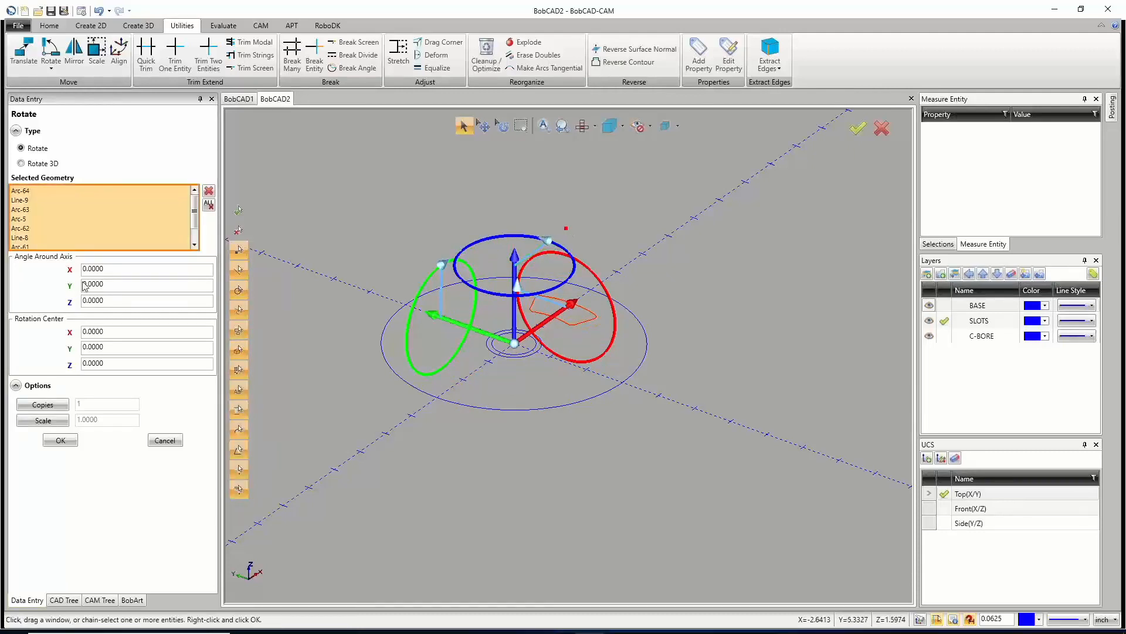
# Set the slot's rotation angle about Z to 360/6, and try moving the rotation centre off the origin and back.
pyautogui.moveTo(111, 299); pyautogui.dragTo(30, 296)
pyautogui.write('360/6')
pyautogui.press('Tab')
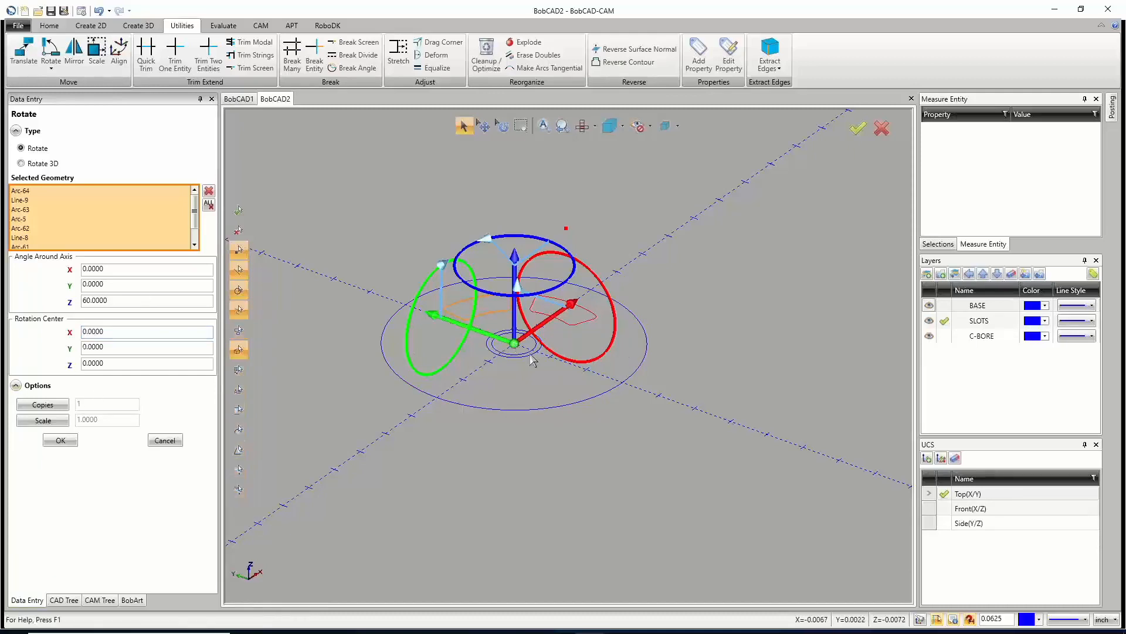
pyautogui.moveTo(515, 346); pyautogui.dragTo(589, 405)
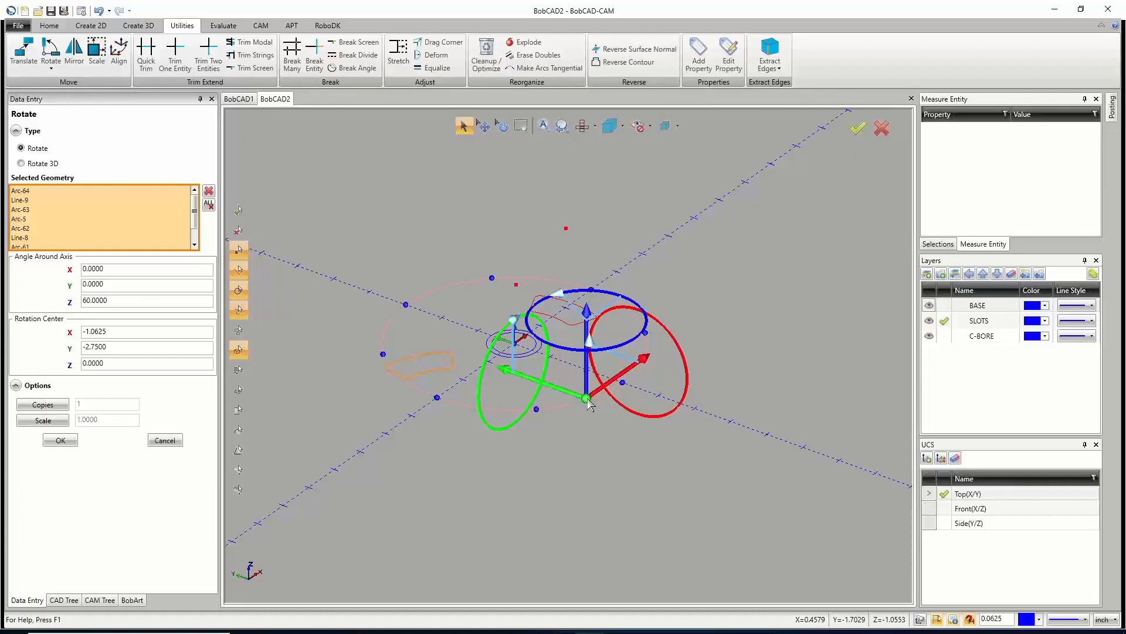
pyautogui.moveTo(587, 399); pyautogui.dragTo(515, 345)
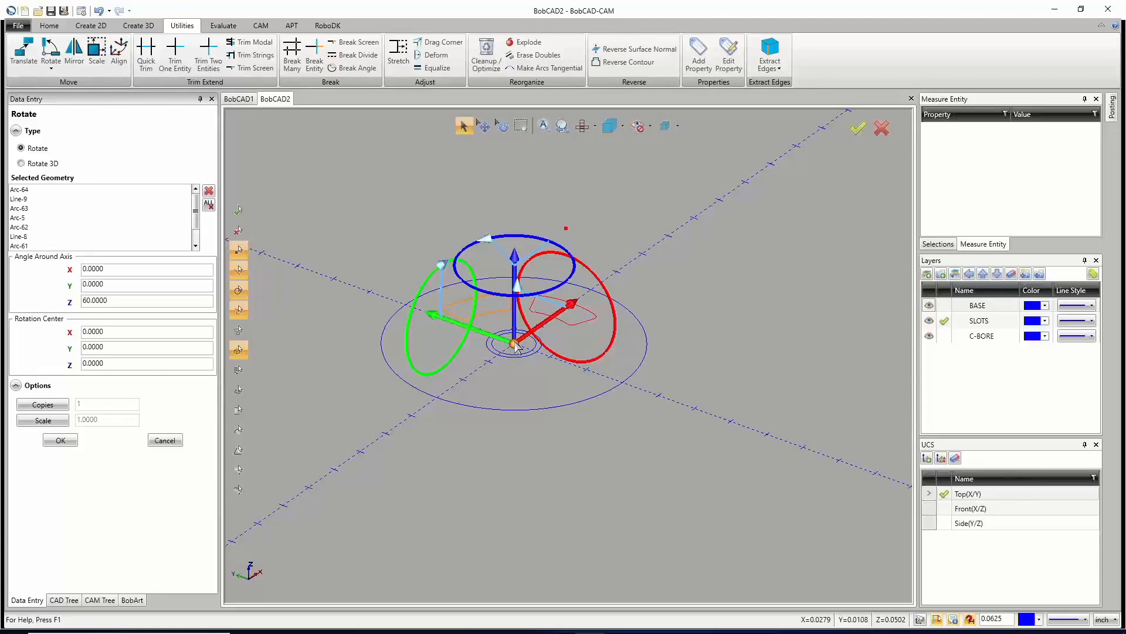
# Turn on copies for the rotation, set them to 5, and create the rotated slots around the wheel.
pyautogui.click(42, 404)
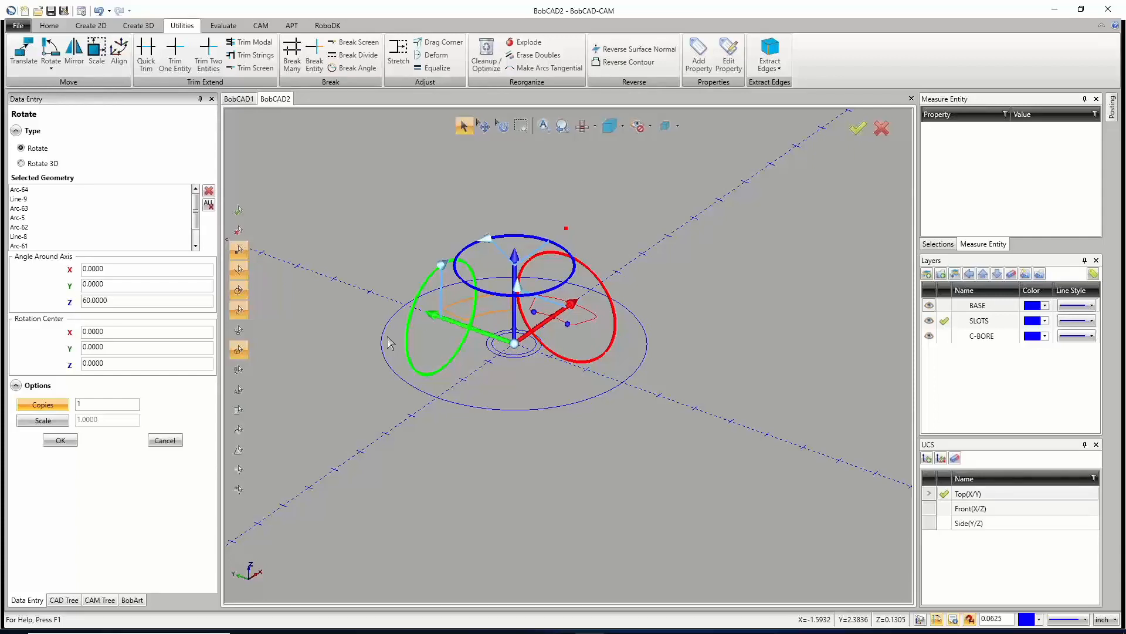
pyautogui.click(85, 404)
pyautogui.press('BackSpace')
pyautogui.write('5')
pyautogui.click(61, 441)
pyautogui.click(157, 444)
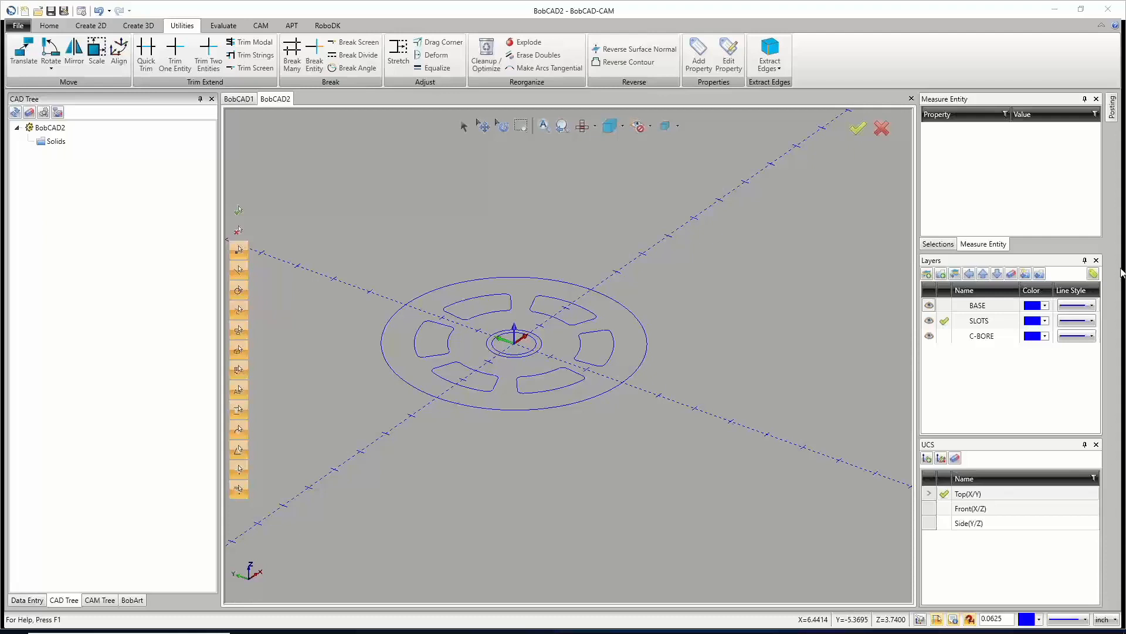
# Make BASE the active layer and hide the SLOTS layer.
pyautogui.press('Down')
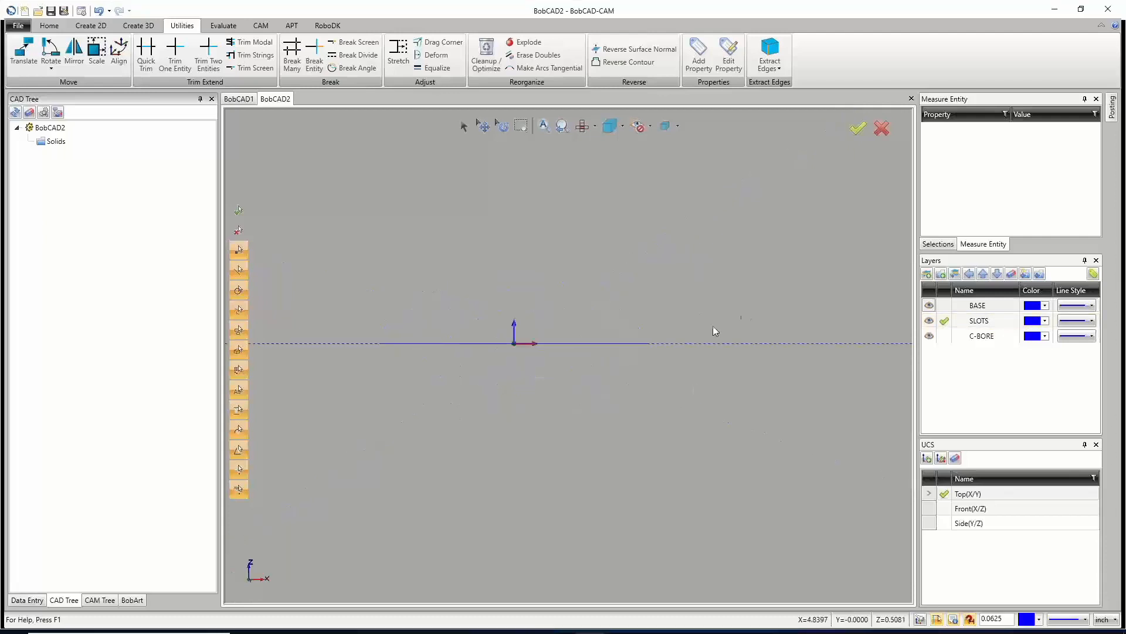
pyautogui.scroll(10, 702, 327)
pyautogui.press('pageup')
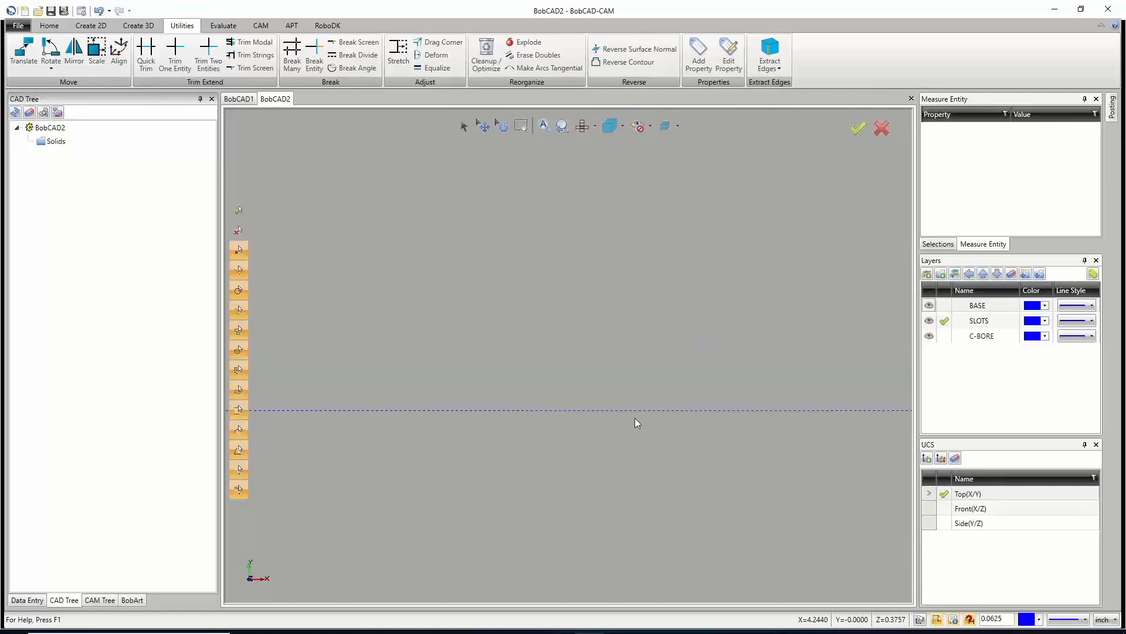
pyautogui.hotkey('ctrl', 'f')
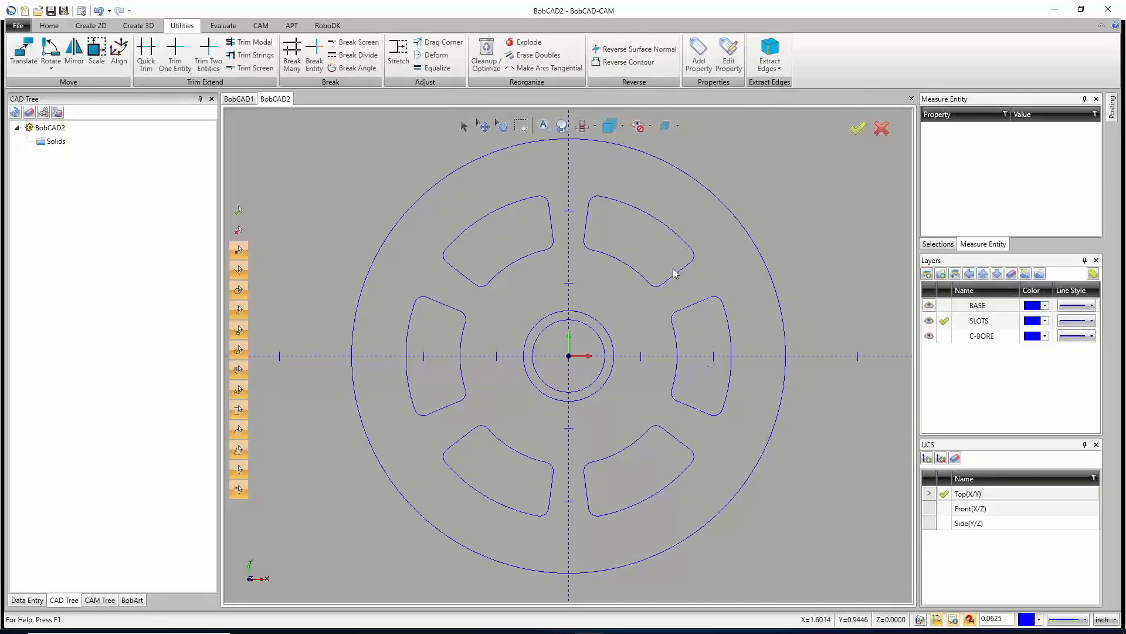
pyautogui.click(943, 307)
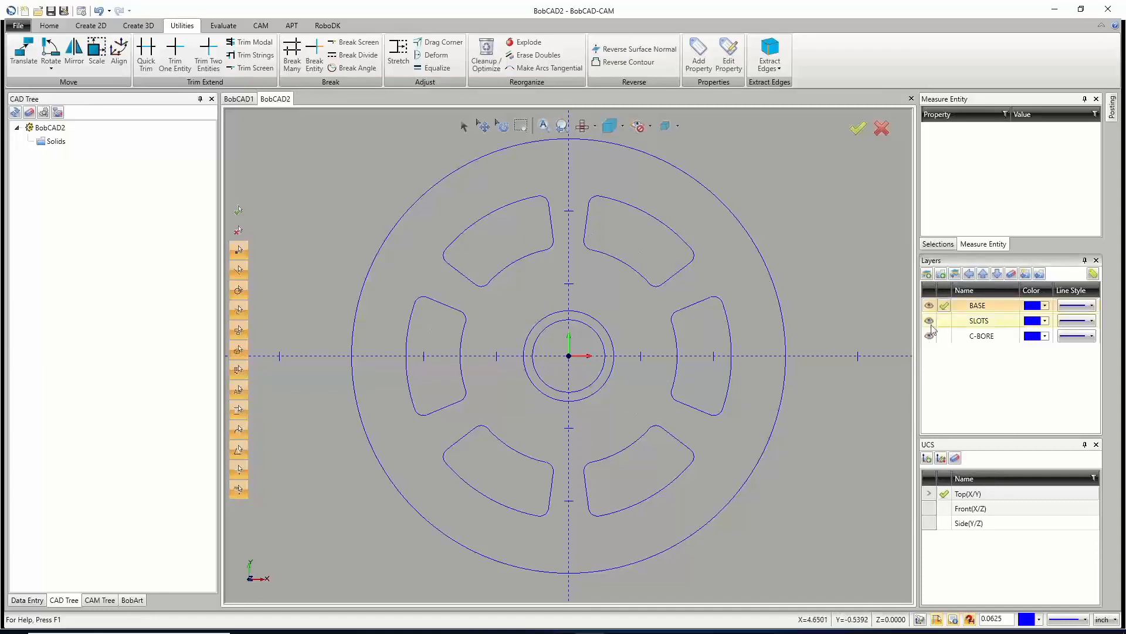
pyautogui.click(930, 321)
pyautogui.click(930, 321)
pyautogui.click(930, 321)
pyautogui.click(930, 321)
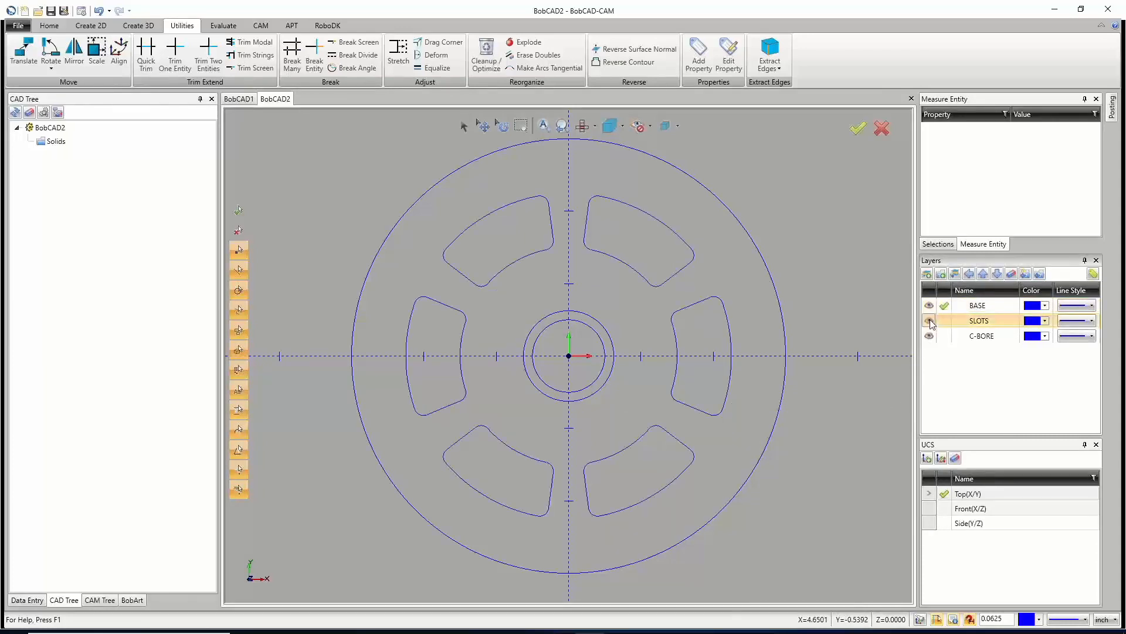
pyautogui.click(930, 321)
pyautogui.click(930, 321)
pyautogui.click(930, 321)
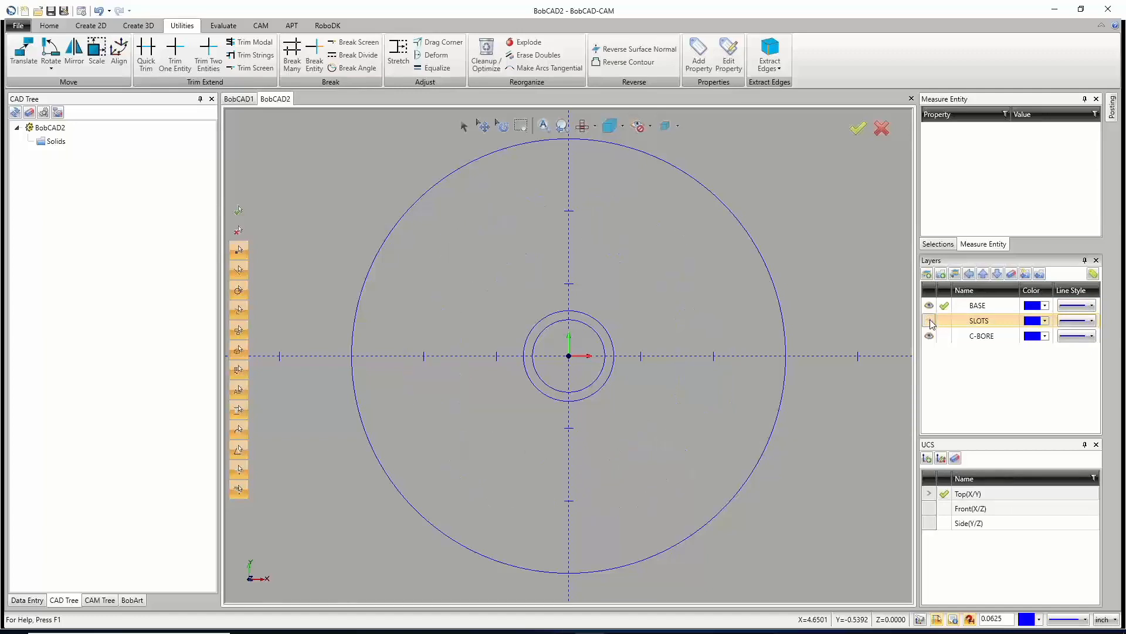
pyautogui.click(930, 321)
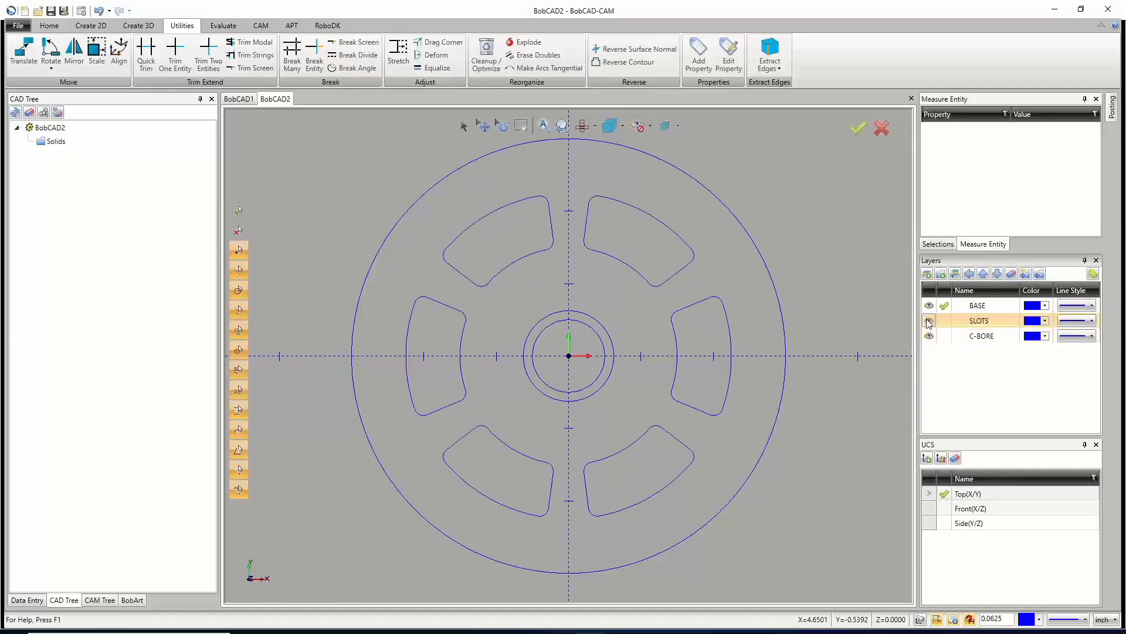
pyautogui.click(929, 321)
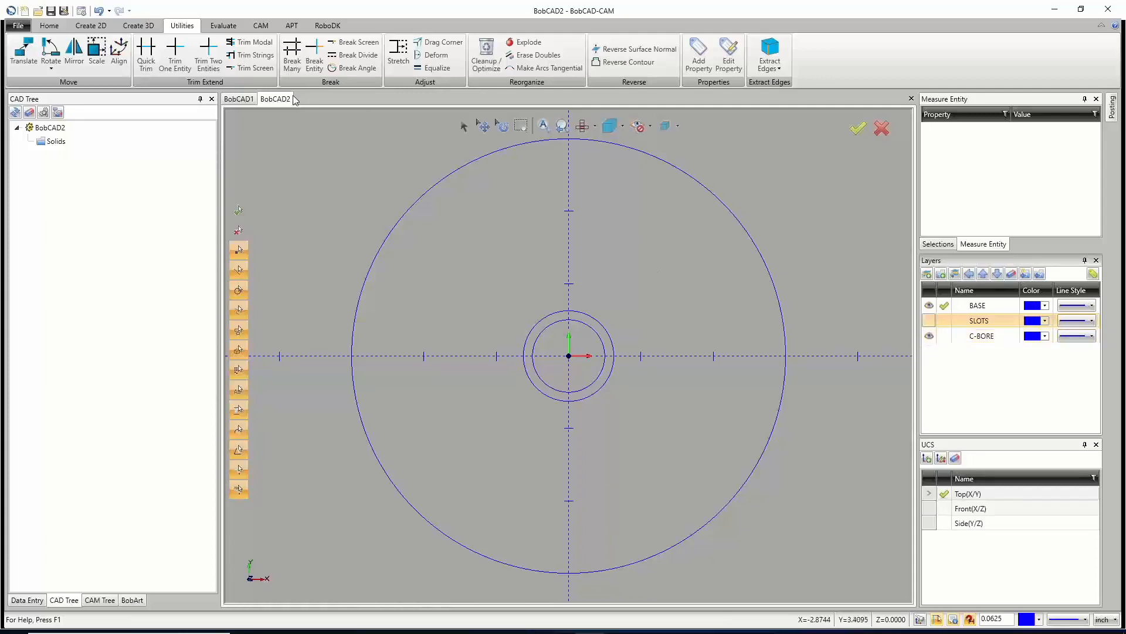
# Start a Hole Pattern, compare the circular and grid types, and place a grid pattern centred on the origin.
pyautogui.click(100, 25)
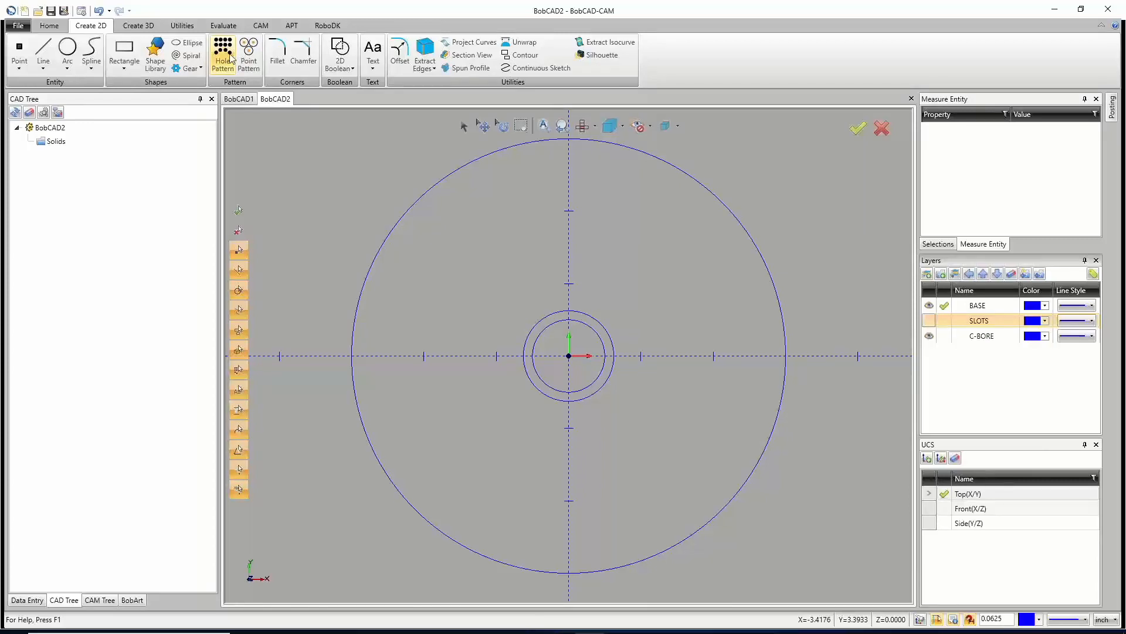
pyautogui.click(224, 57)
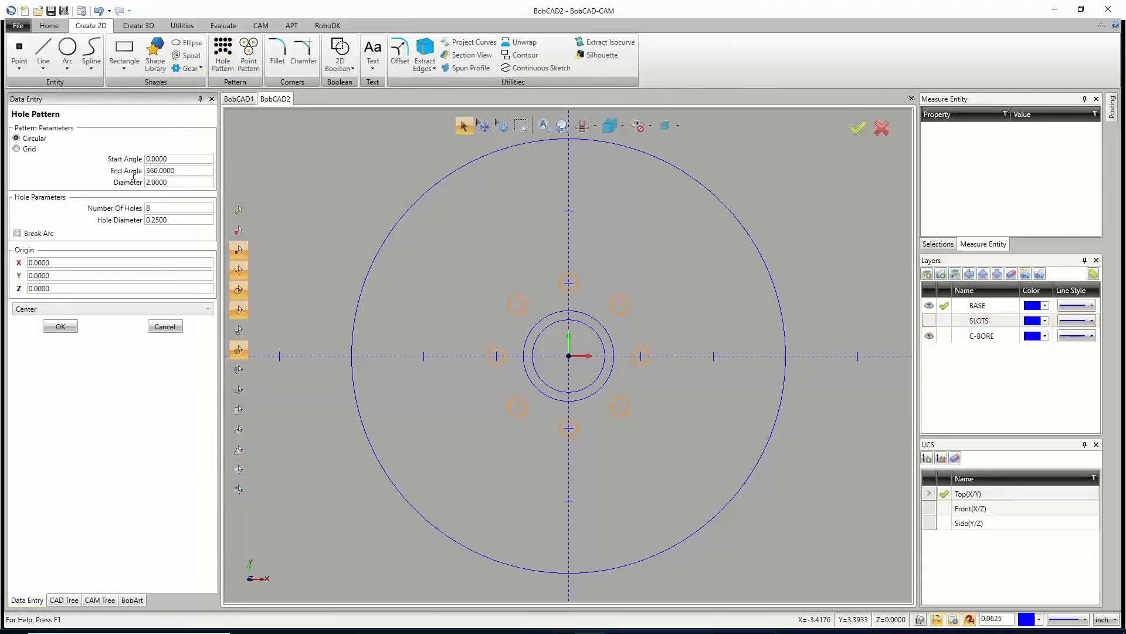
pyautogui.click(29, 150)
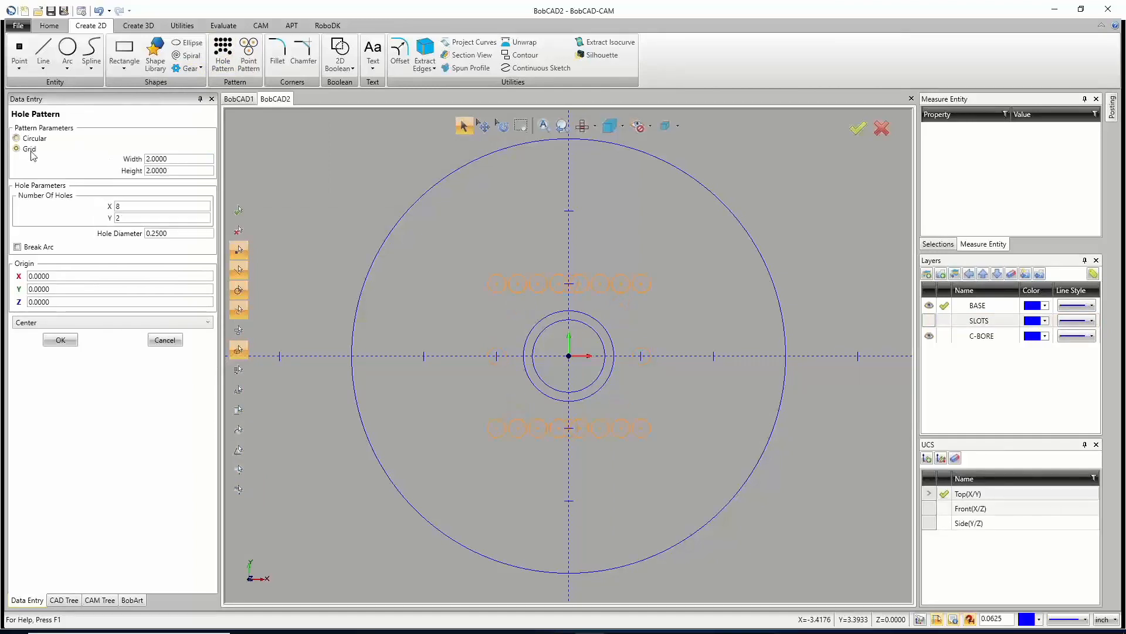
pyautogui.click(34, 141)
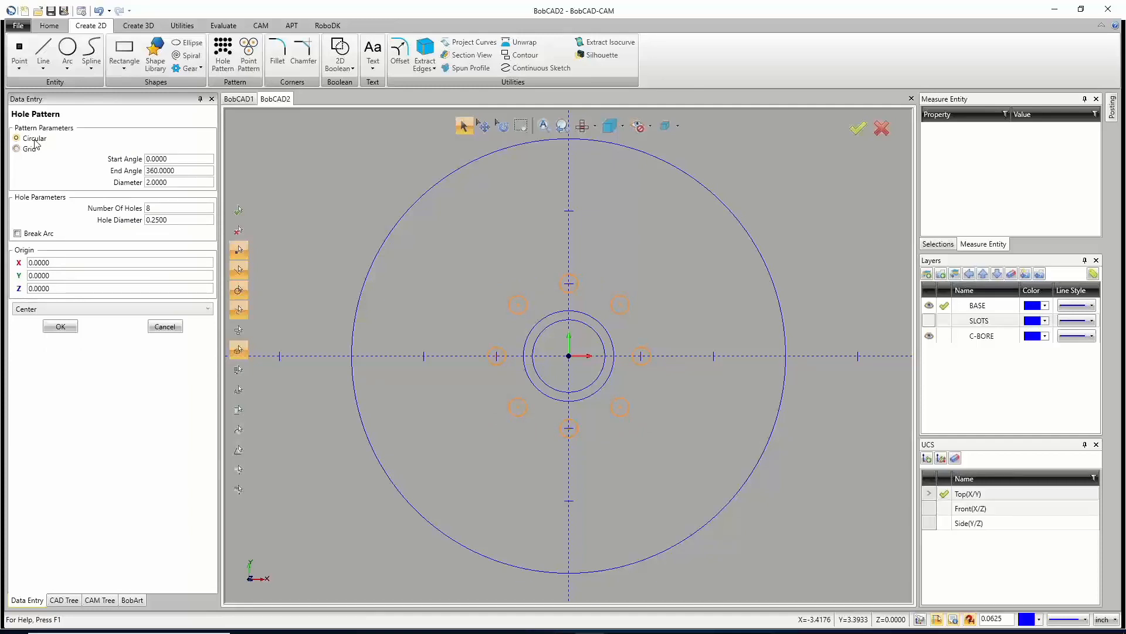
pyautogui.click(30, 149)
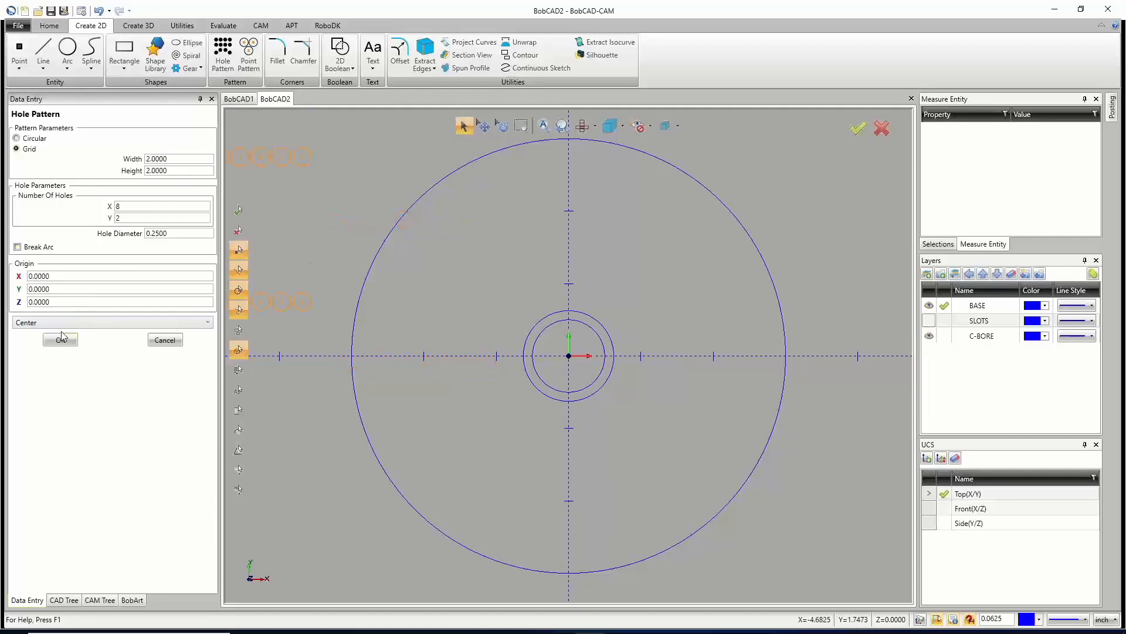
pyautogui.click(569, 356)
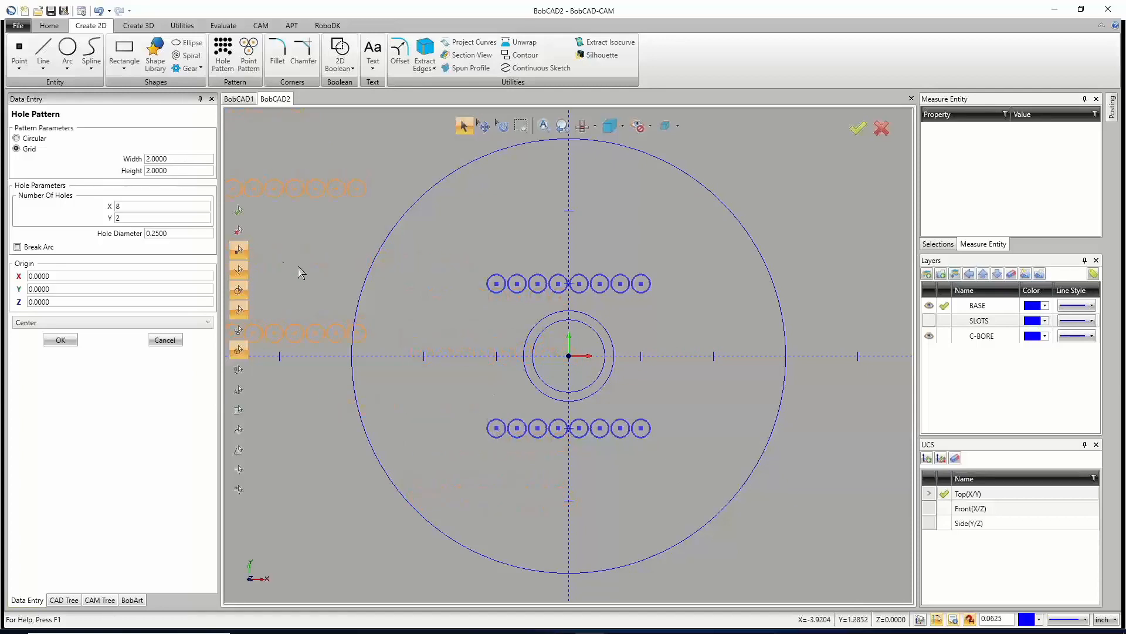
# Set the grid pattern's number of holes to 6 in X and 4 in Y.
pyautogui.click(133, 202)
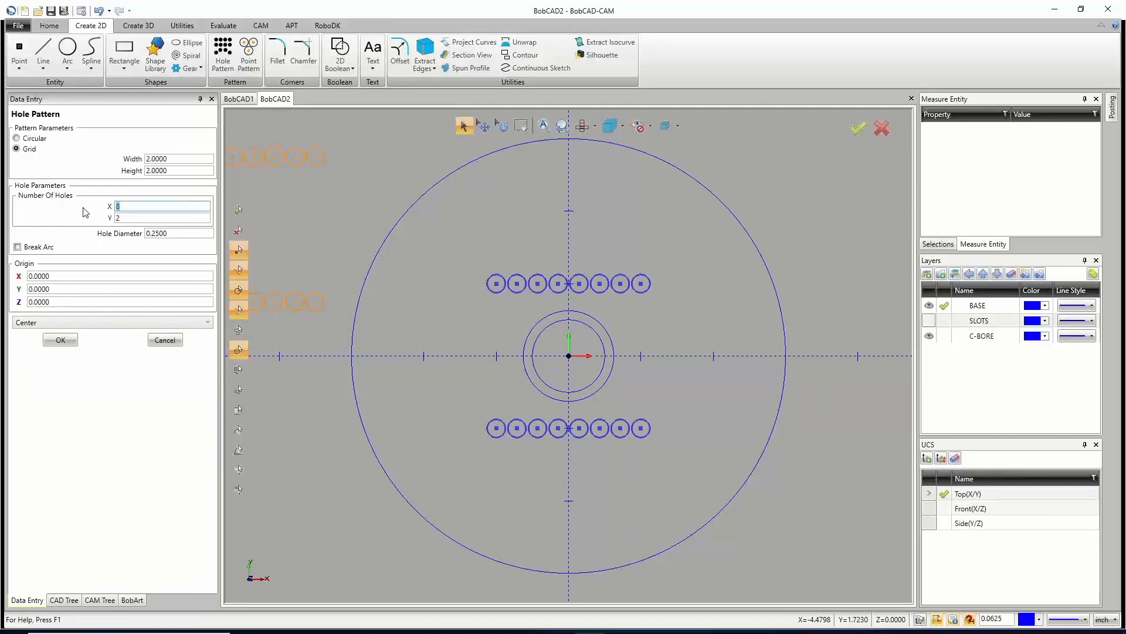
pyautogui.write('6')
pyautogui.press('Tab')
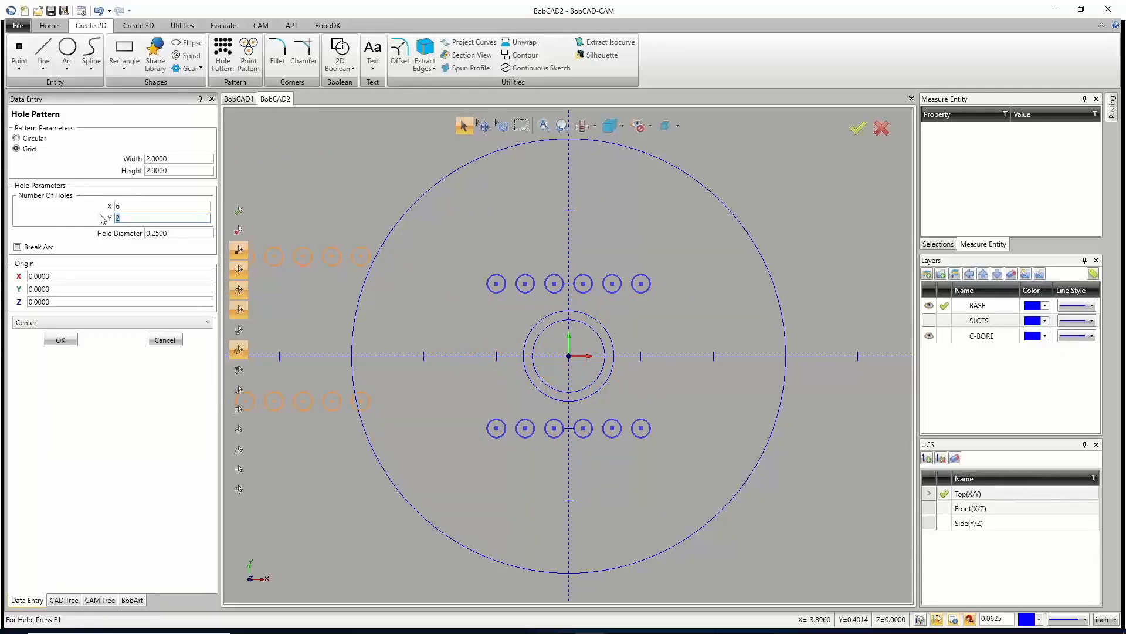
pyautogui.press('Tab')
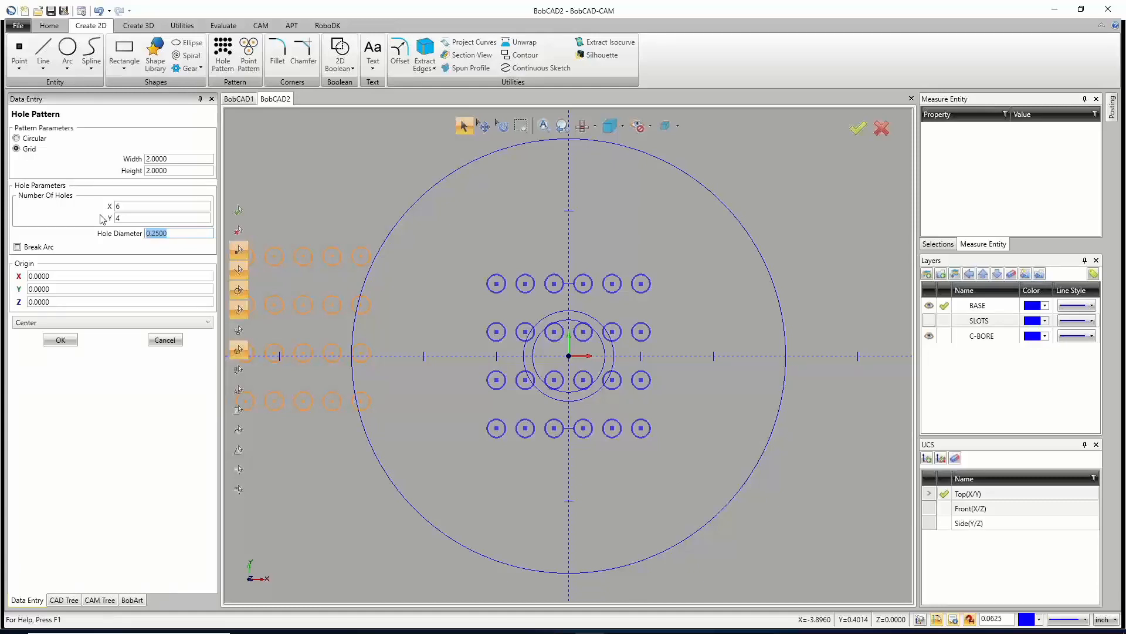
# Try hole diameters of 0.375 and 0.25 for the grid pattern, and set the diameter to 0.201.
pyautogui.write('0.3750')
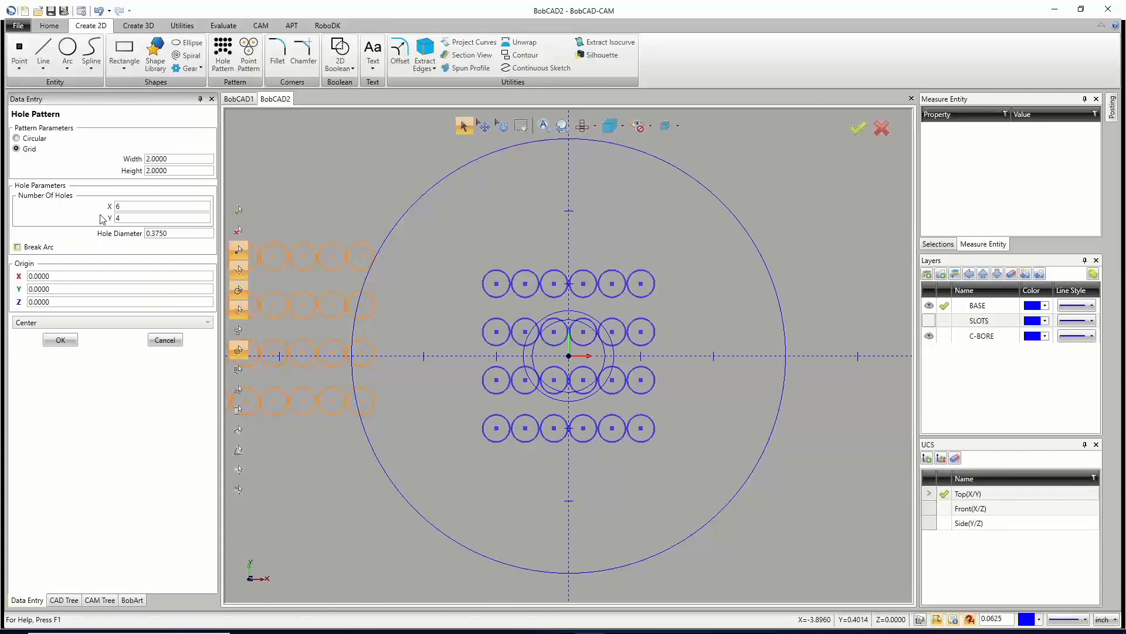
pyautogui.hotkey('shift', 'Tab')
pyautogui.write('0.2500')
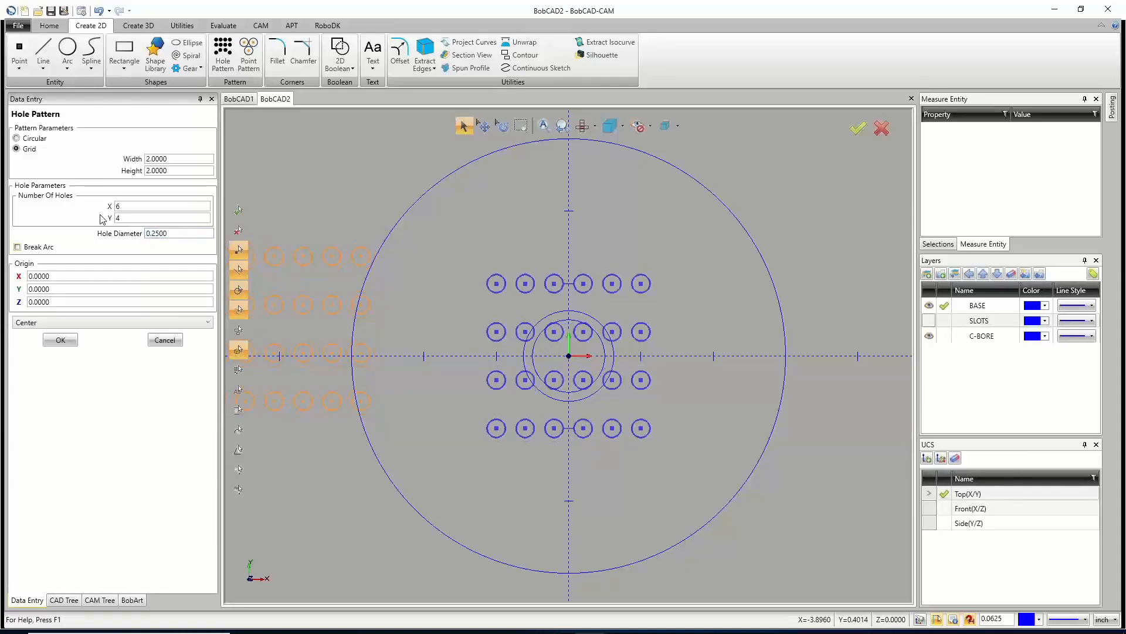
pyautogui.hotkey('shift', 'Tab')
pyautogui.write('.201')
pyautogui.press('Tab')
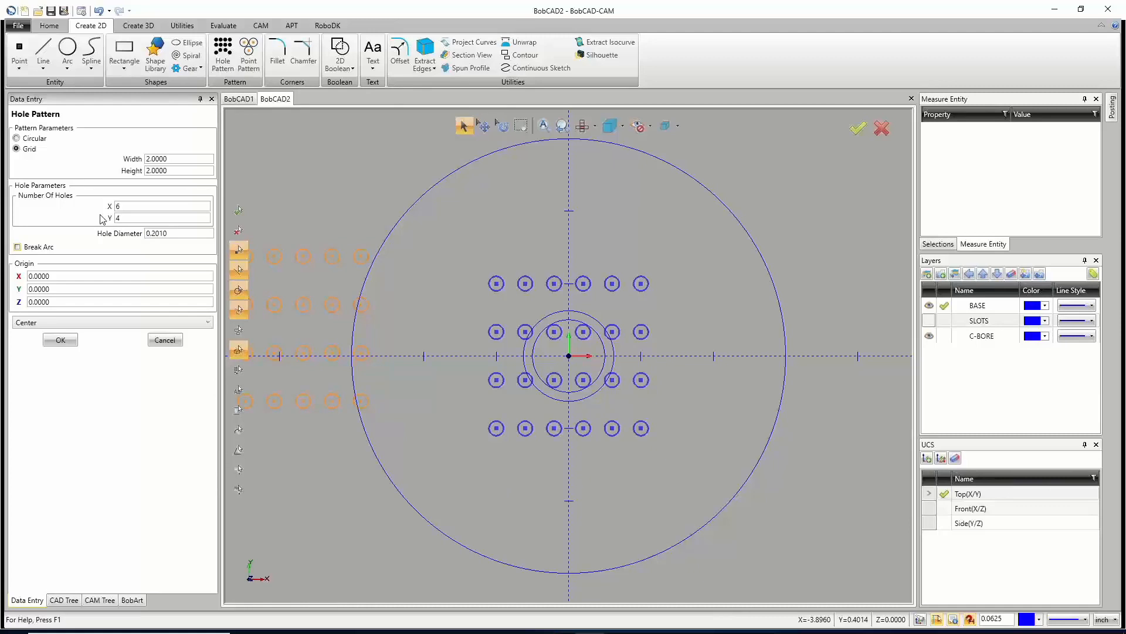
pyautogui.click(138, 25)
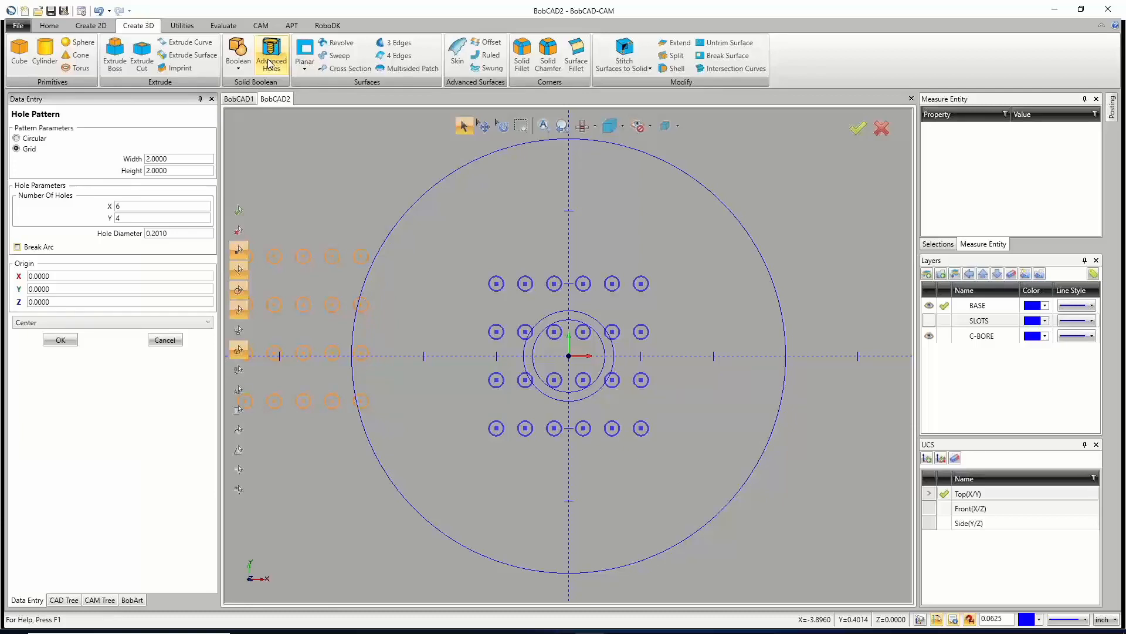
pyautogui.click(34, 247)
pyautogui.click(47, 250)
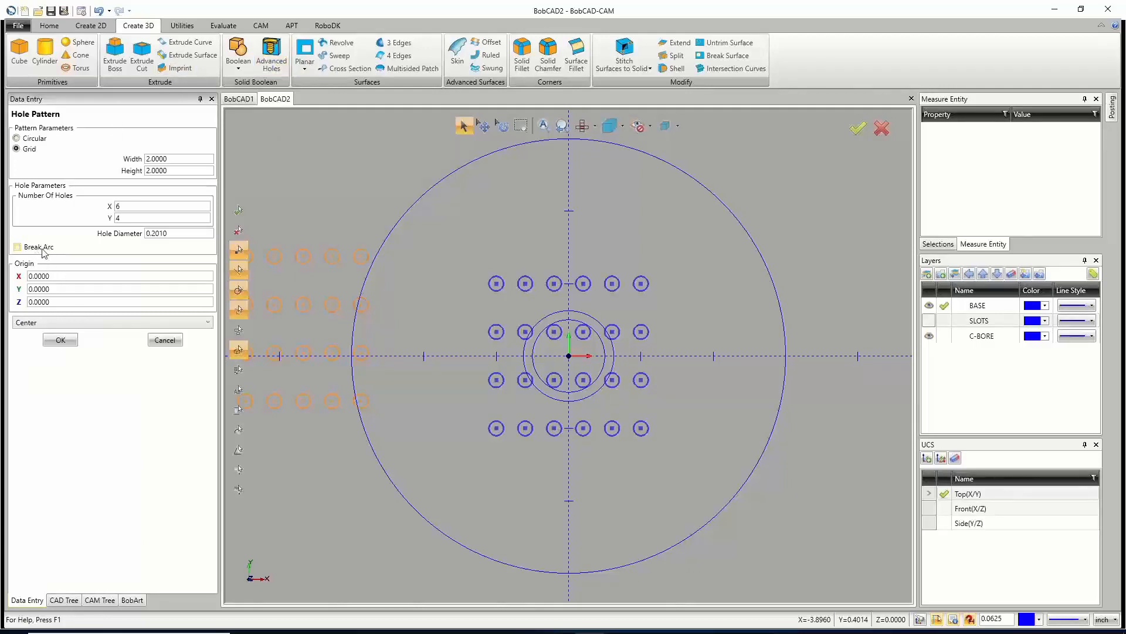
# Add a new layer named HOLE PATTERN and make it the active layer.
pyautogui.rightClick(967, 364)
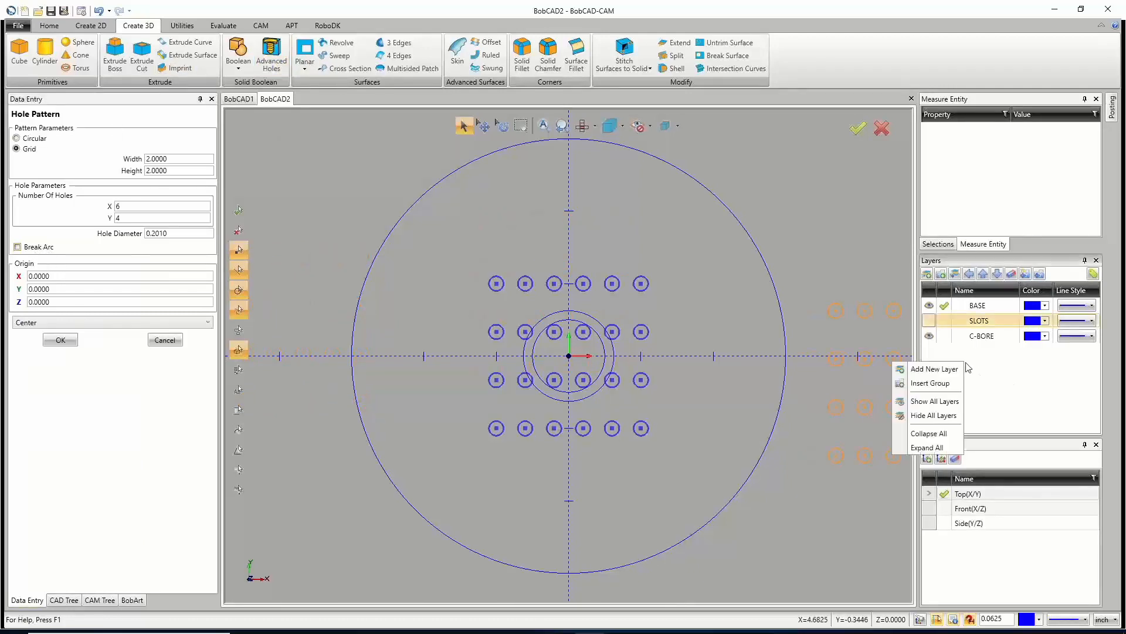
pyautogui.click(945, 371)
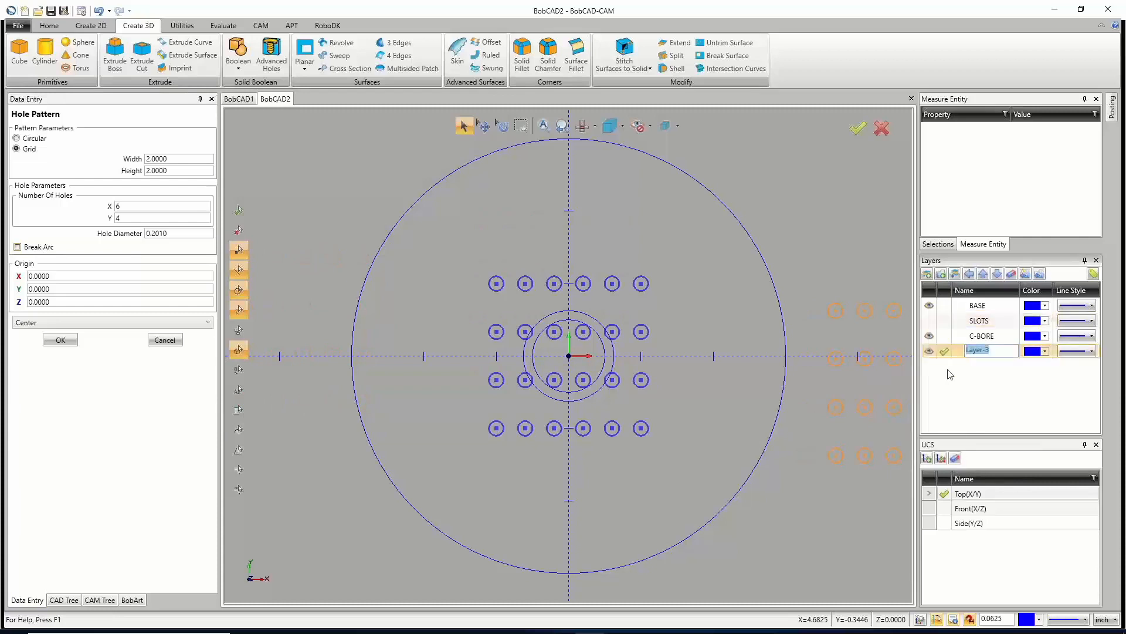
pyautogui.write('HOLE PATTERN')
pyautogui.click(944, 353)
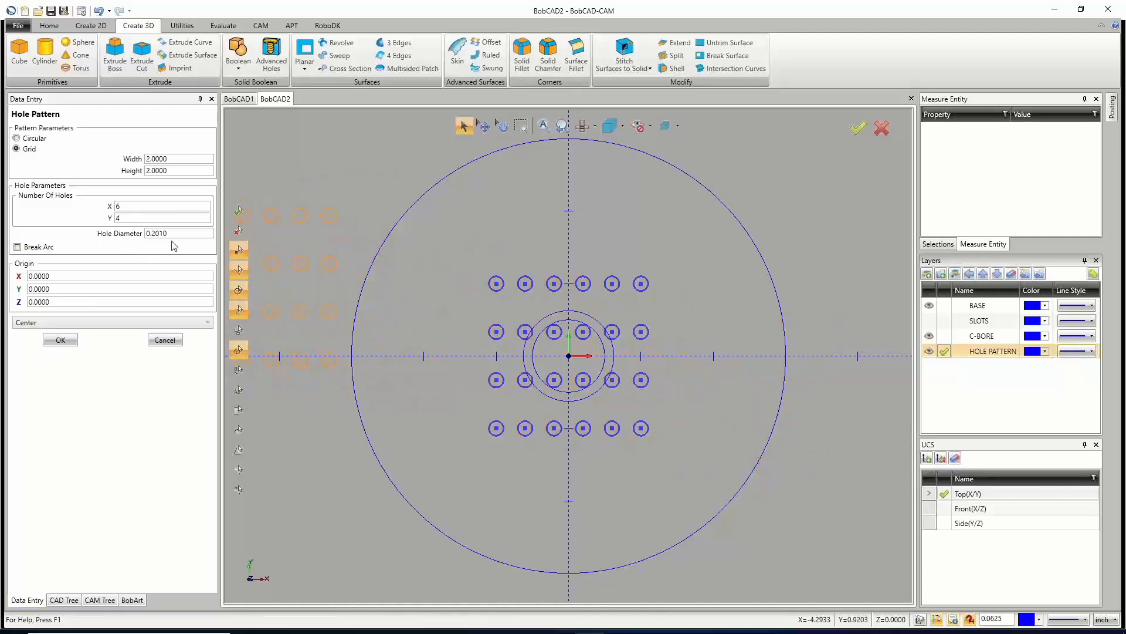
# Create the grid hole pattern with Break Arc enabled, and hide the C-BORE and BASE layers.
pyautogui.click(31, 250)
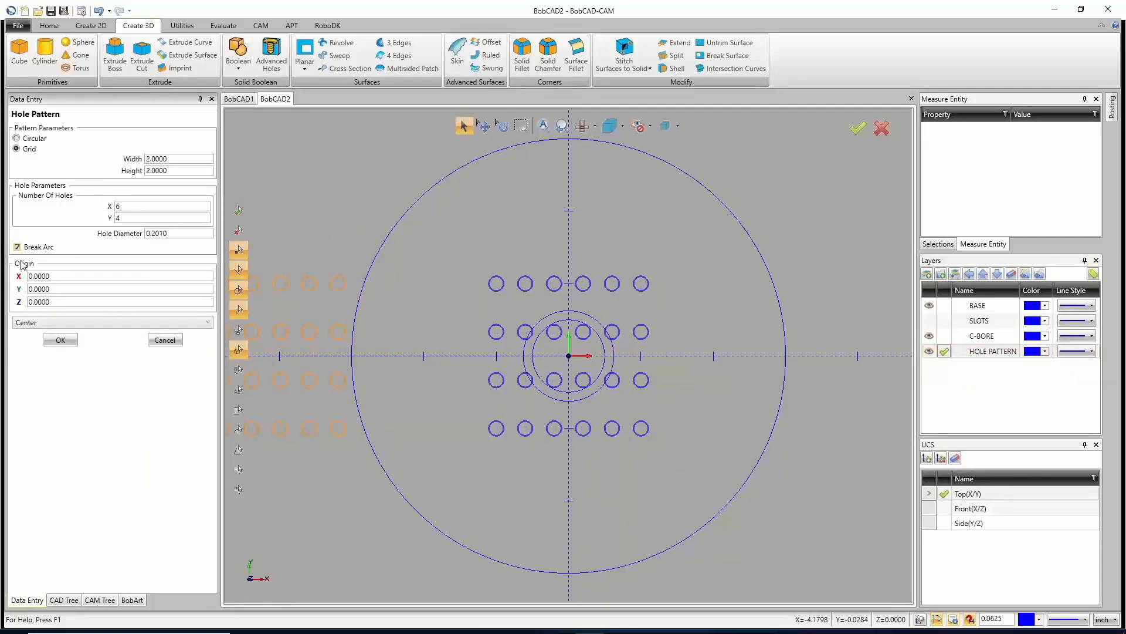
pyautogui.click(60, 339)
pyautogui.click(155, 343)
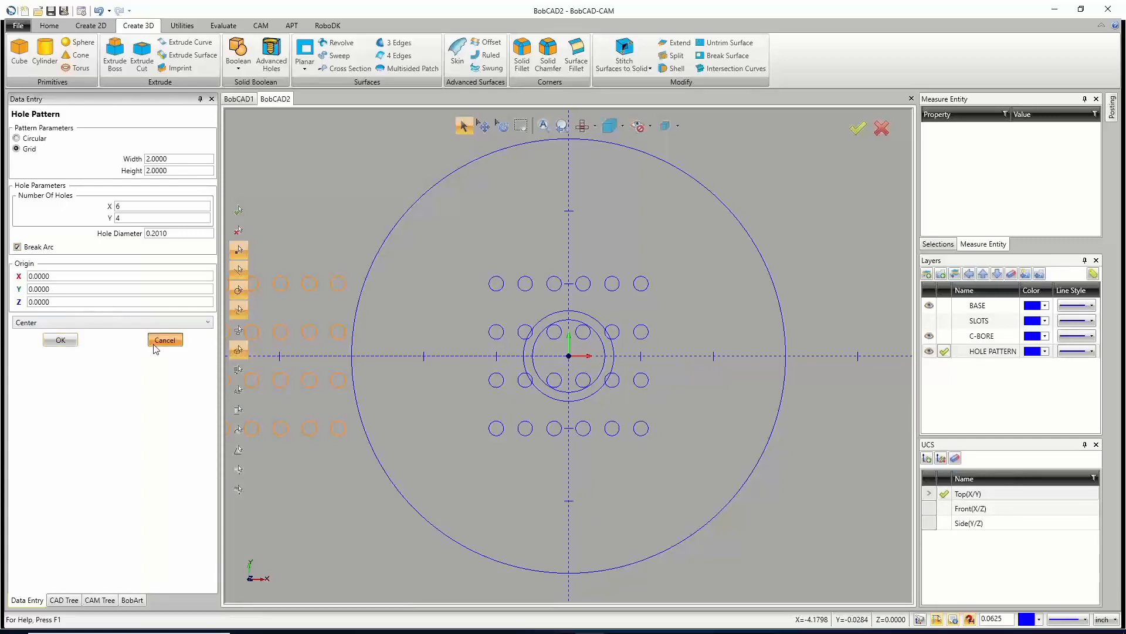
pyautogui.click(929, 336)
pyautogui.click(929, 305)
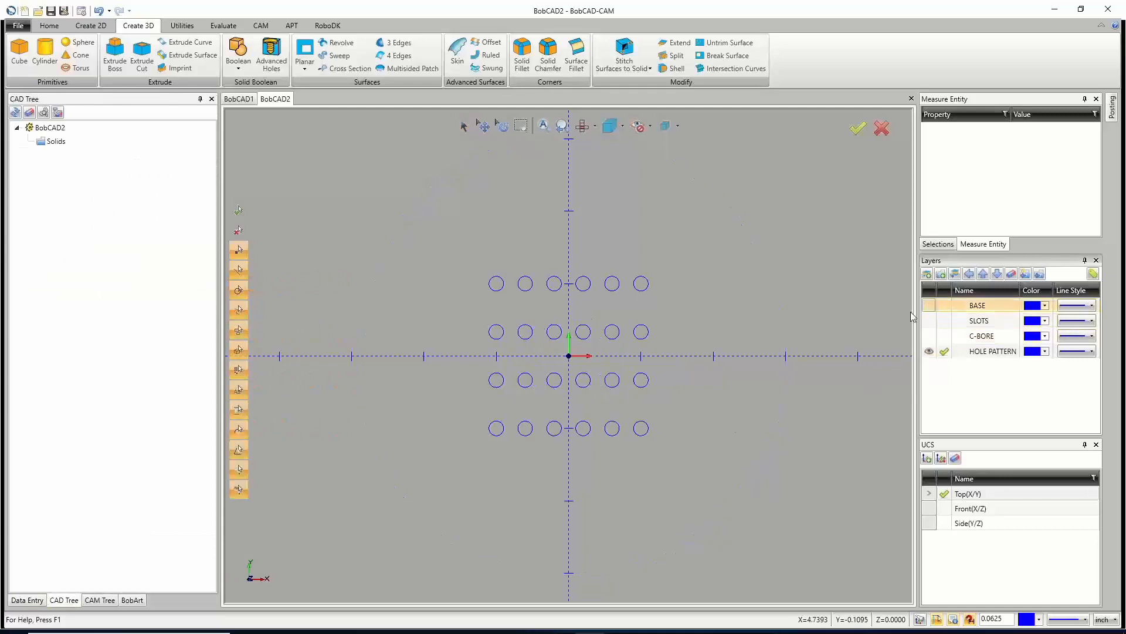
# Create points from entities at the arc centers of all the grid circles, with the entity end point option off.
pyautogui.click(82, 27)
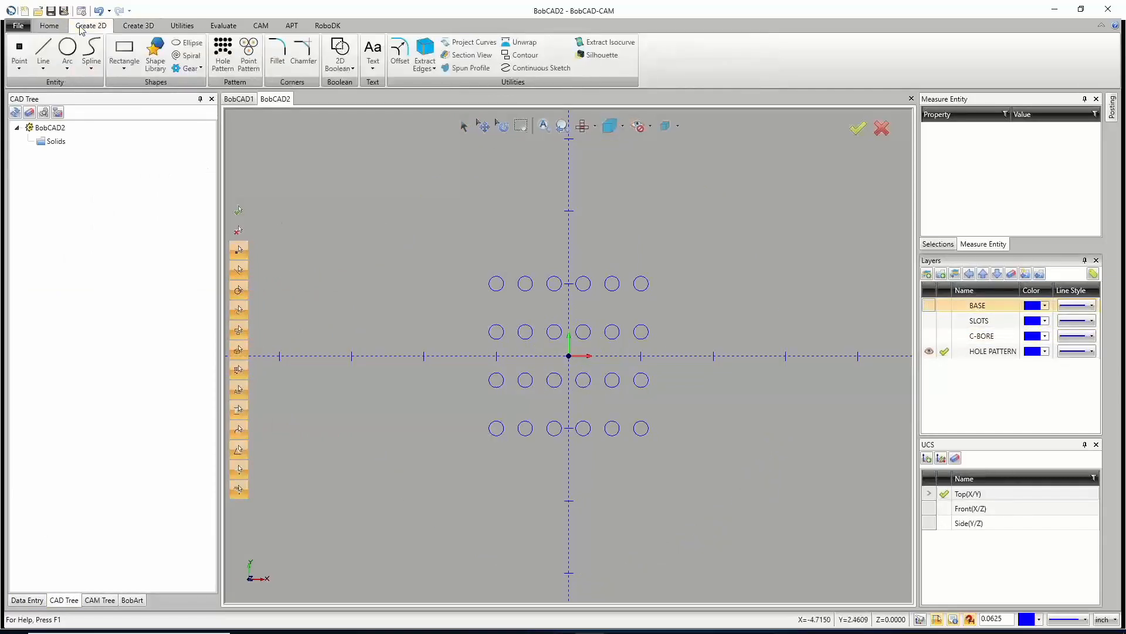
pyautogui.click(18, 50)
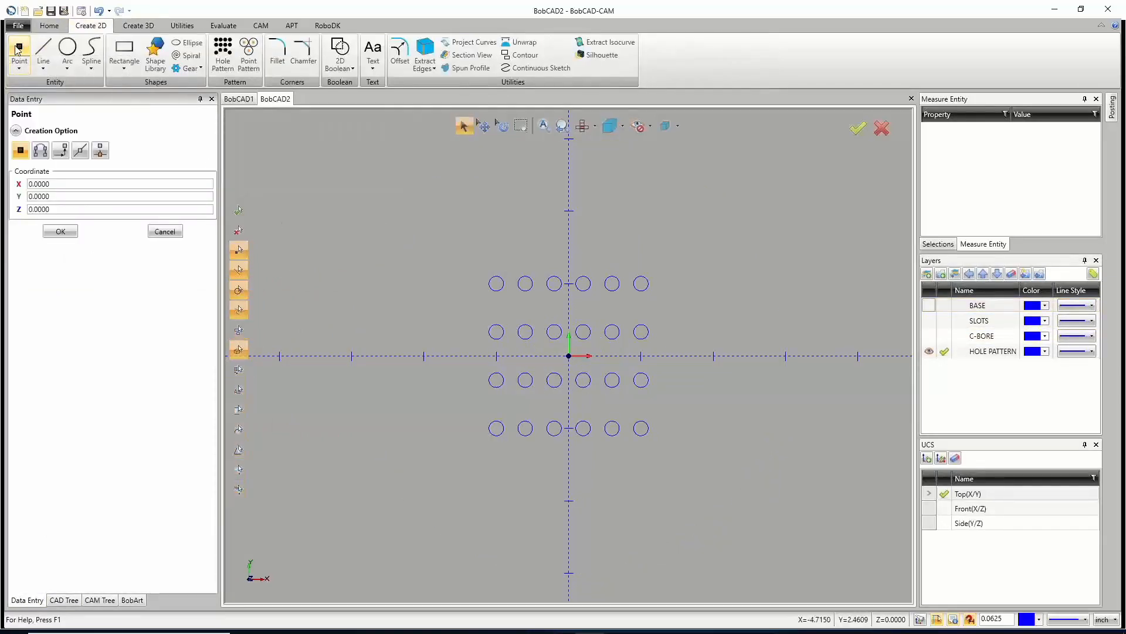
pyautogui.click(40, 151)
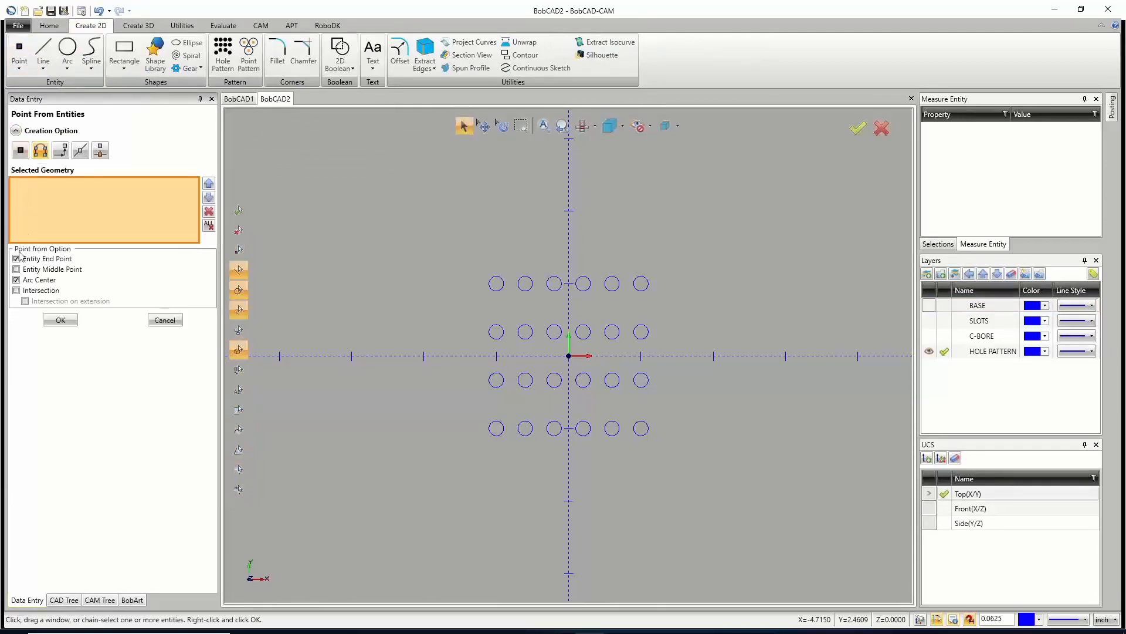
pyautogui.click(17, 280)
pyautogui.click(17, 259)
pyautogui.moveTo(374, 199); pyautogui.dragTo(777, 487)
pyautogui.click(66, 321)
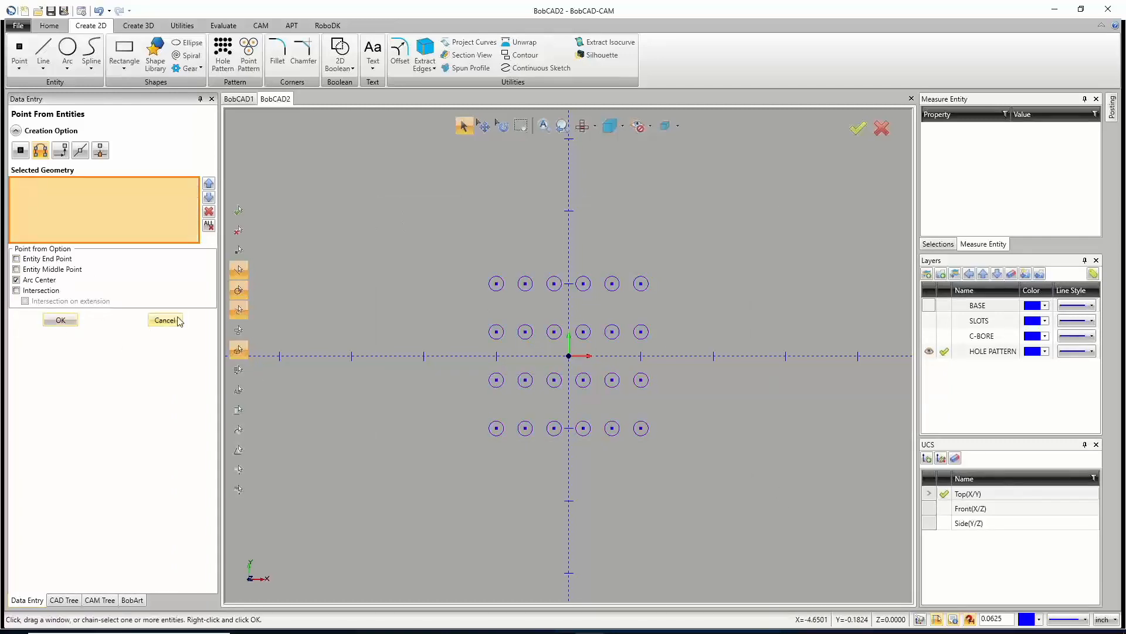
pyautogui.click(165, 321)
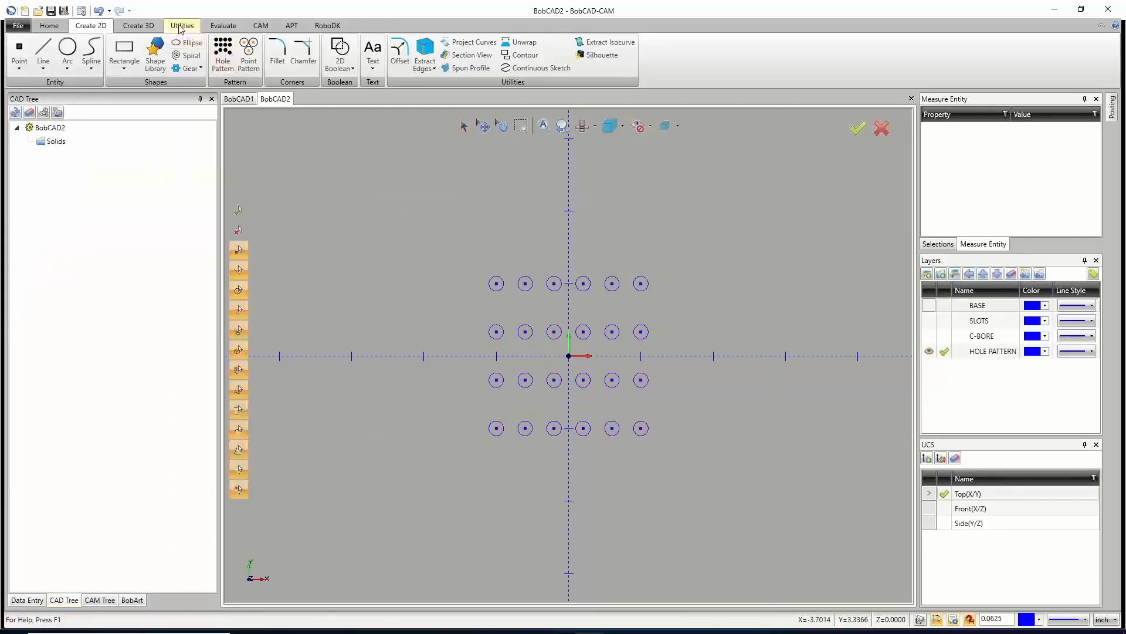
# Set up an Advanced Holes feature as a plain threaded hole with UNC thread type and 1/4-20 UNC size.
pyautogui.click(146, 30)
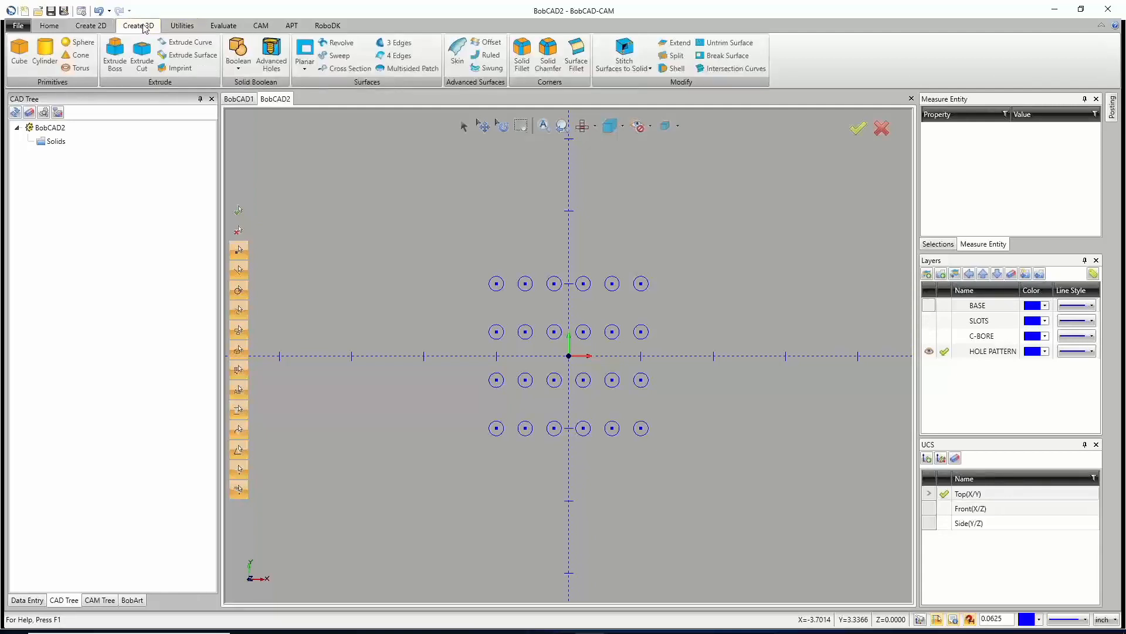
pyautogui.click(273, 54)
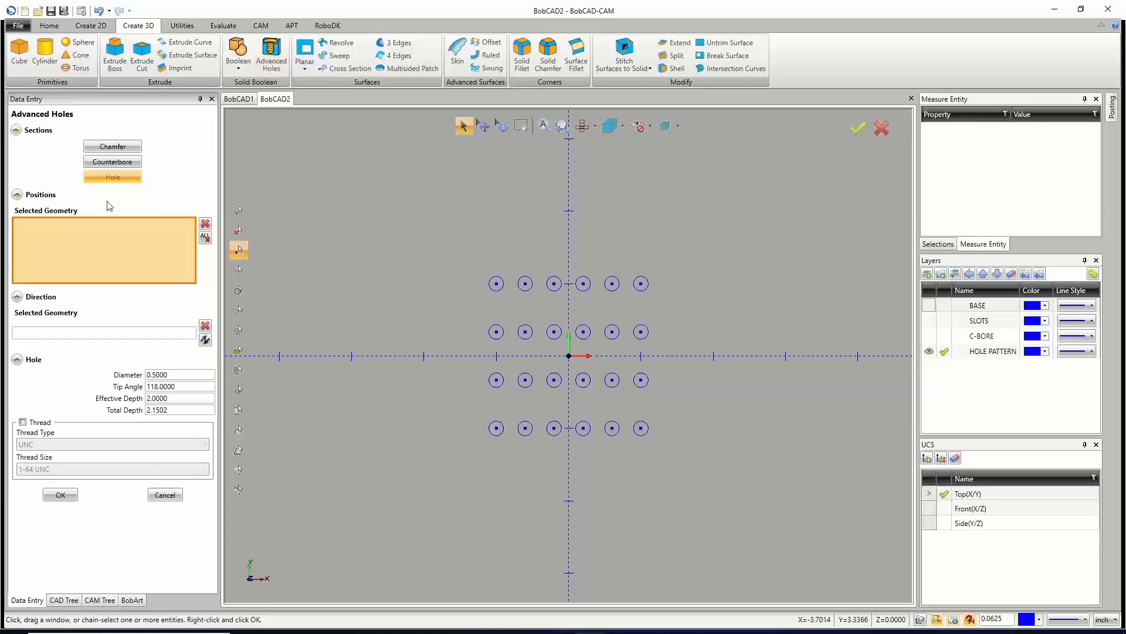
pyautogui.click(113, 163)
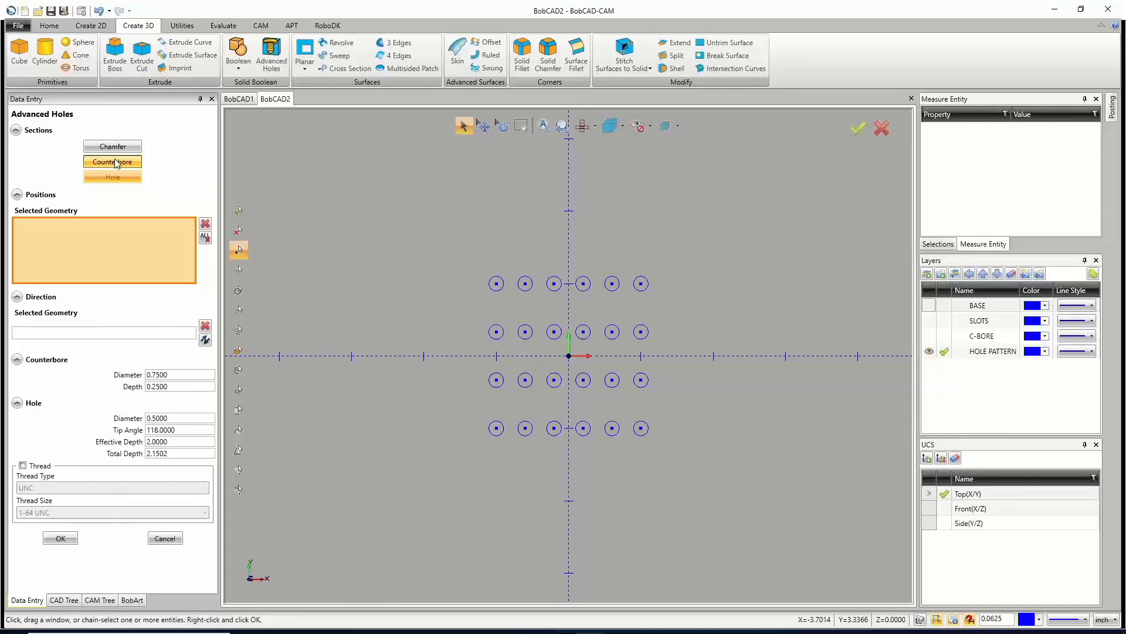
pyautogui.click(116, 166)
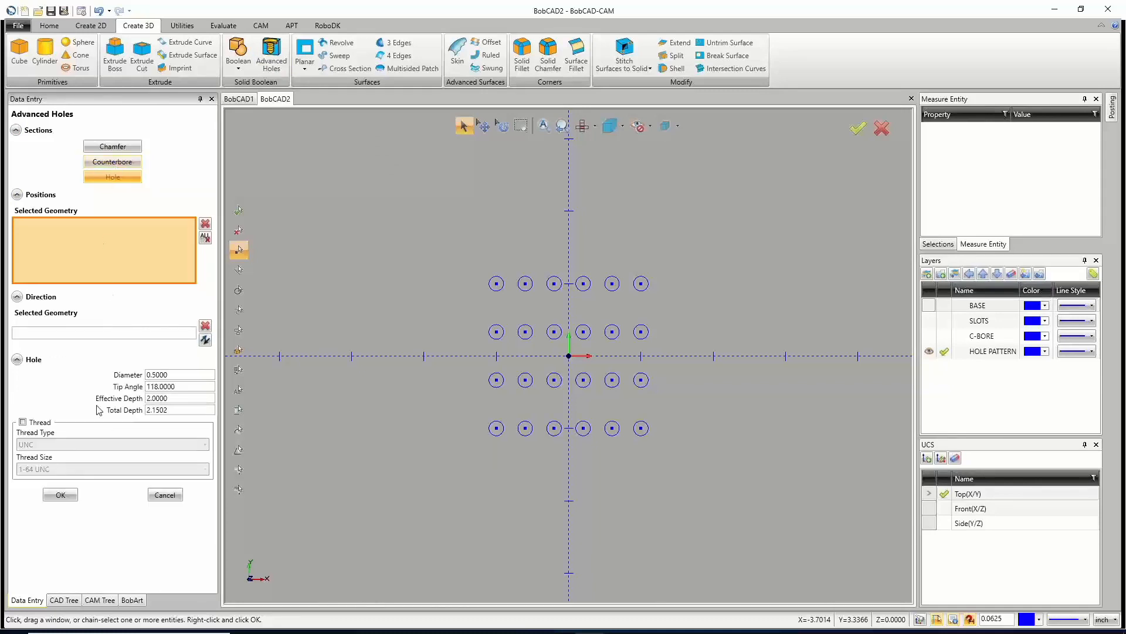
pyautogui.click(22, 421)
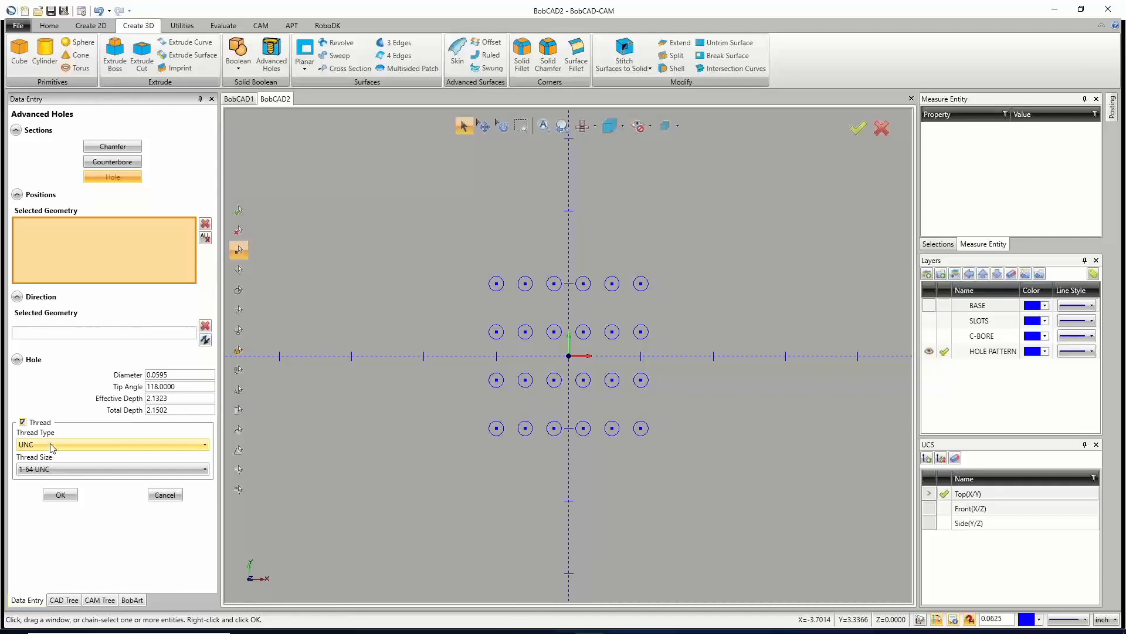
pyautogui.click(218, 27)
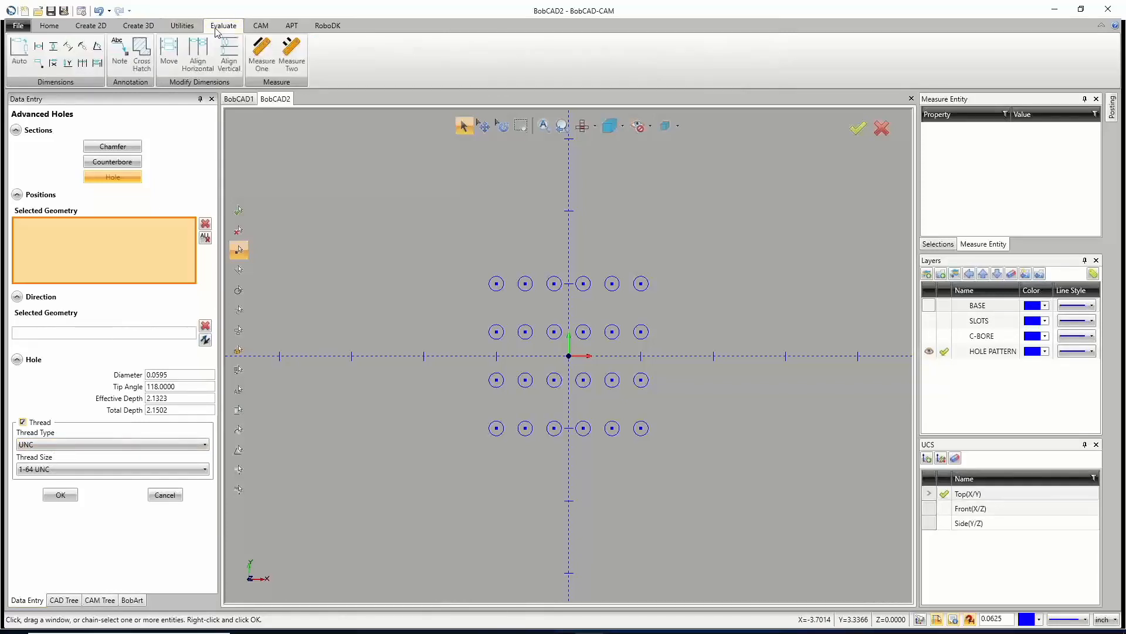
pyautogui.click(183, 27)
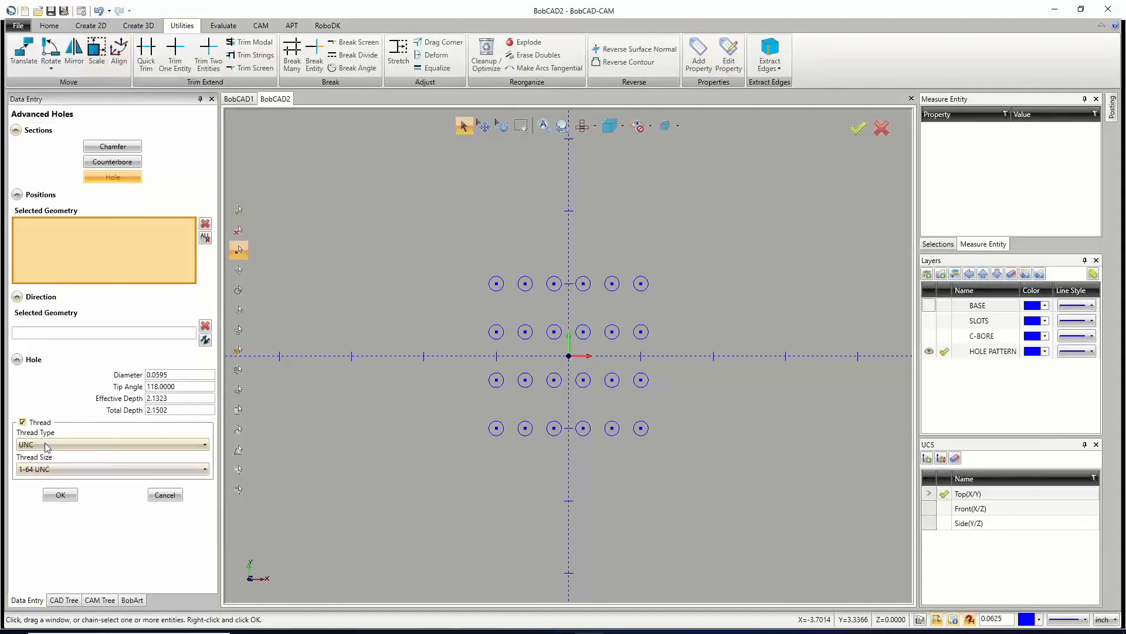
pyautogui.click(52, 469)
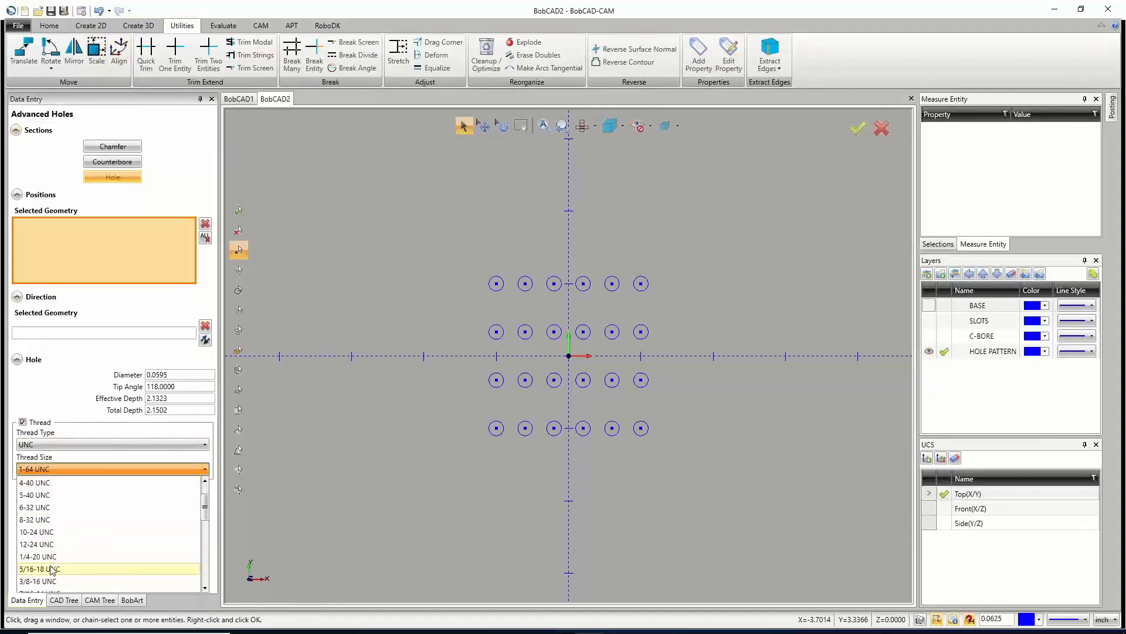
pyautogui.scroll(-1, 47, 566)
pyautogui.click(47, 566)
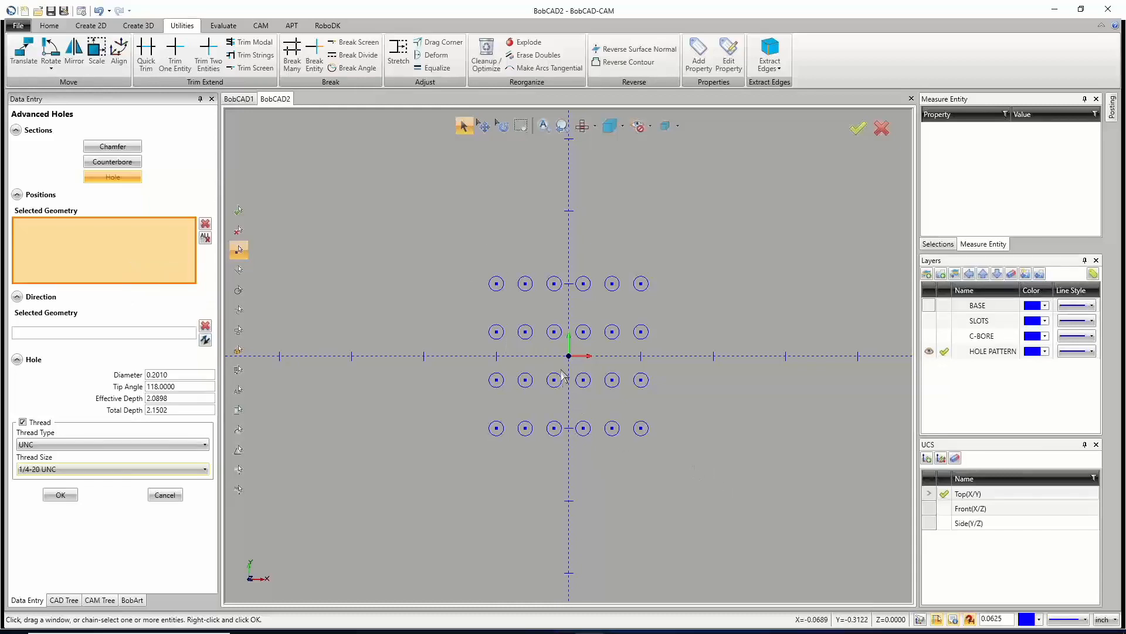
# Preview the threaded holes on all the grid points, try adding a counterbore section, and cancel the feature.
pyautogui.moveTo(456, 238); pyautogui.dragTo(717, 474)
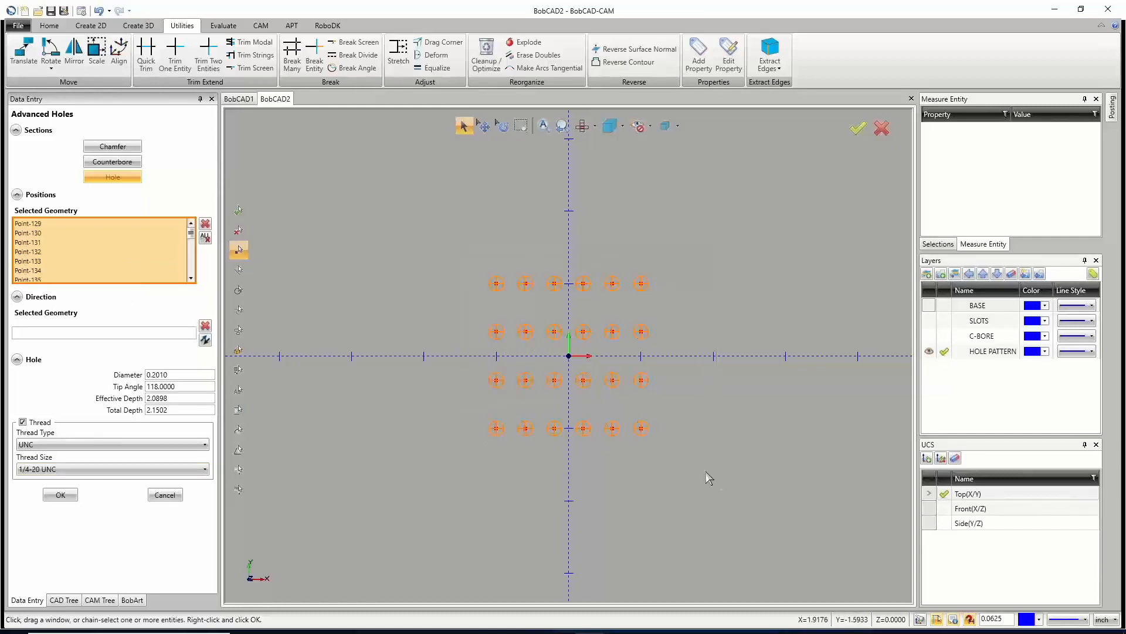
pyautogui.moveTo(645, 430); pyautogui.dragTo(706, 365, button='middle')
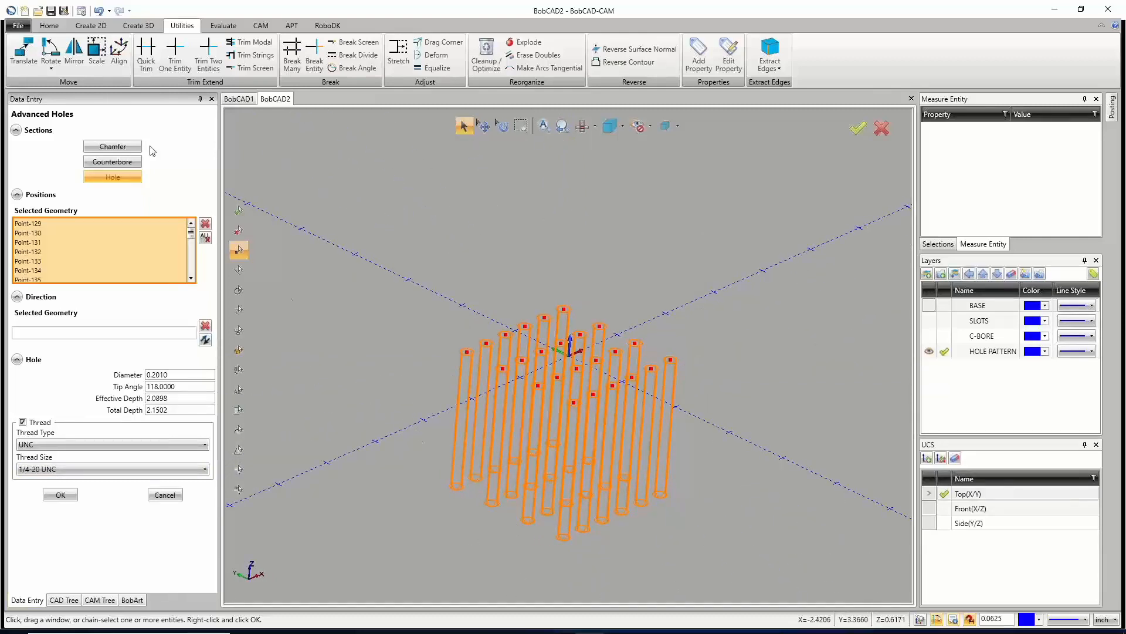
pyautogui.click(112, 161)
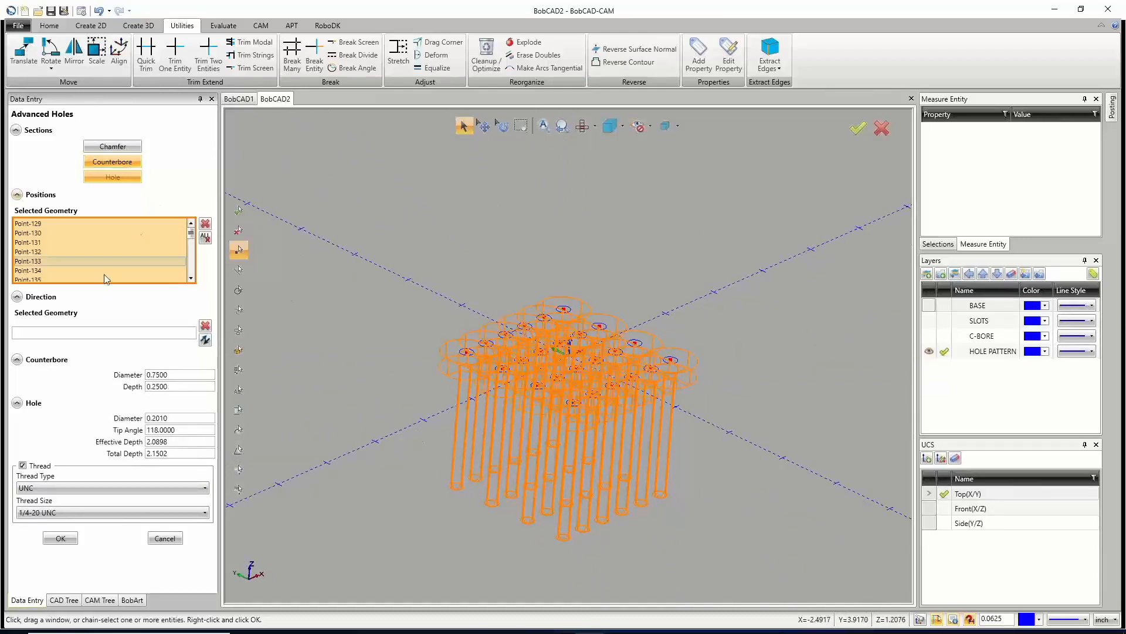
pyautogui.click(165, 538)
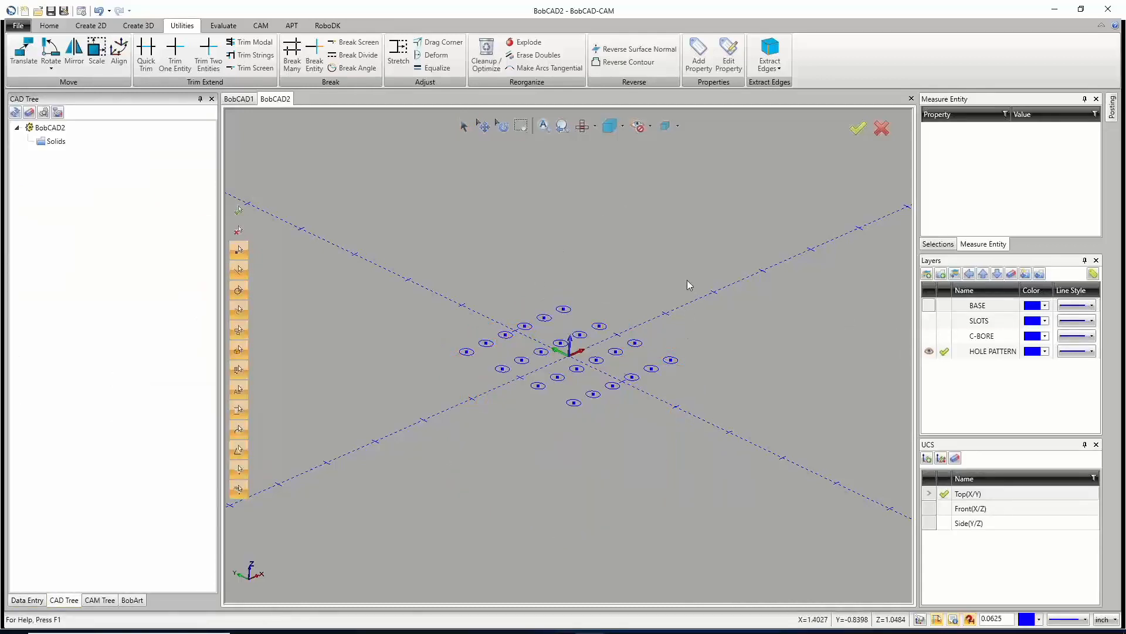
pyautogui.click(89, 26)
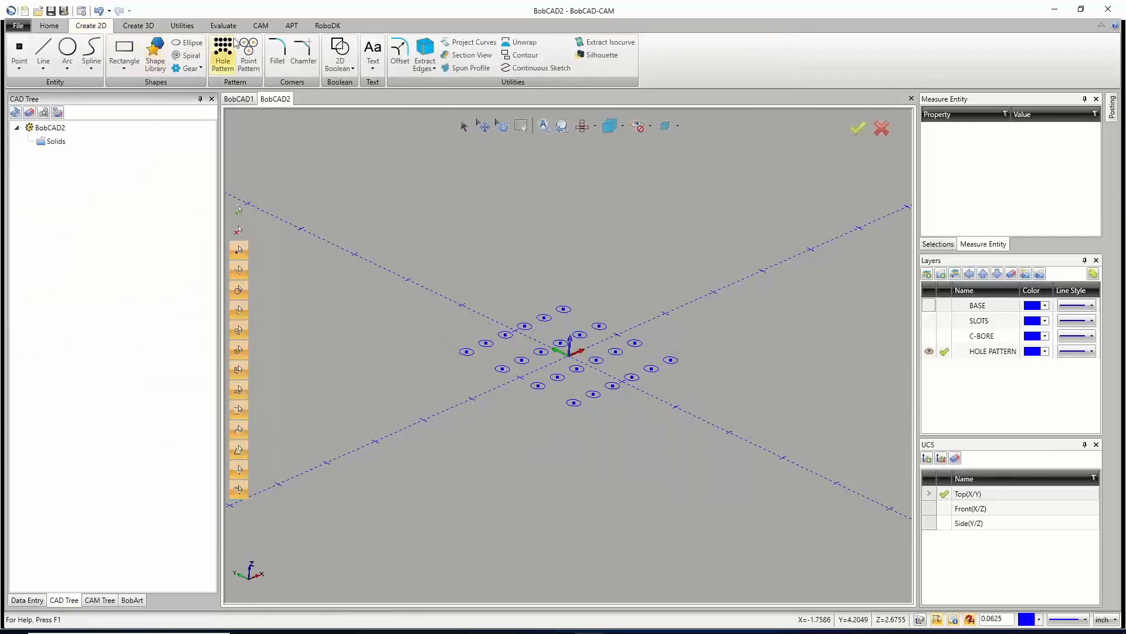
pyautogui.click(223, 52)
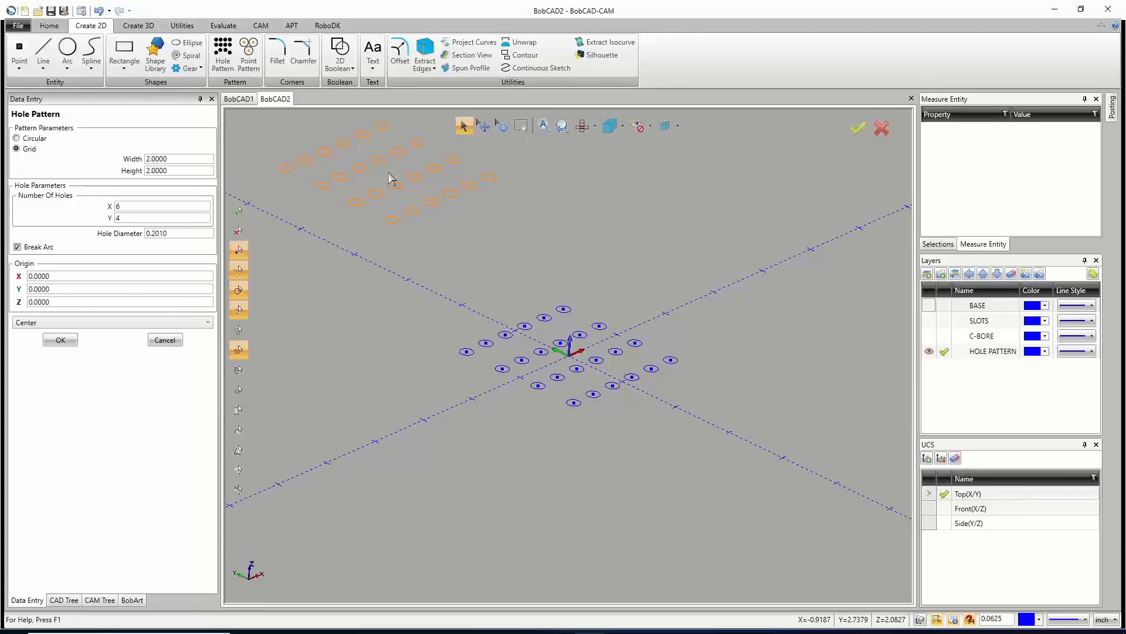
pyautogui.rightClick(375, 217)
pyautogui.click(393, 237)
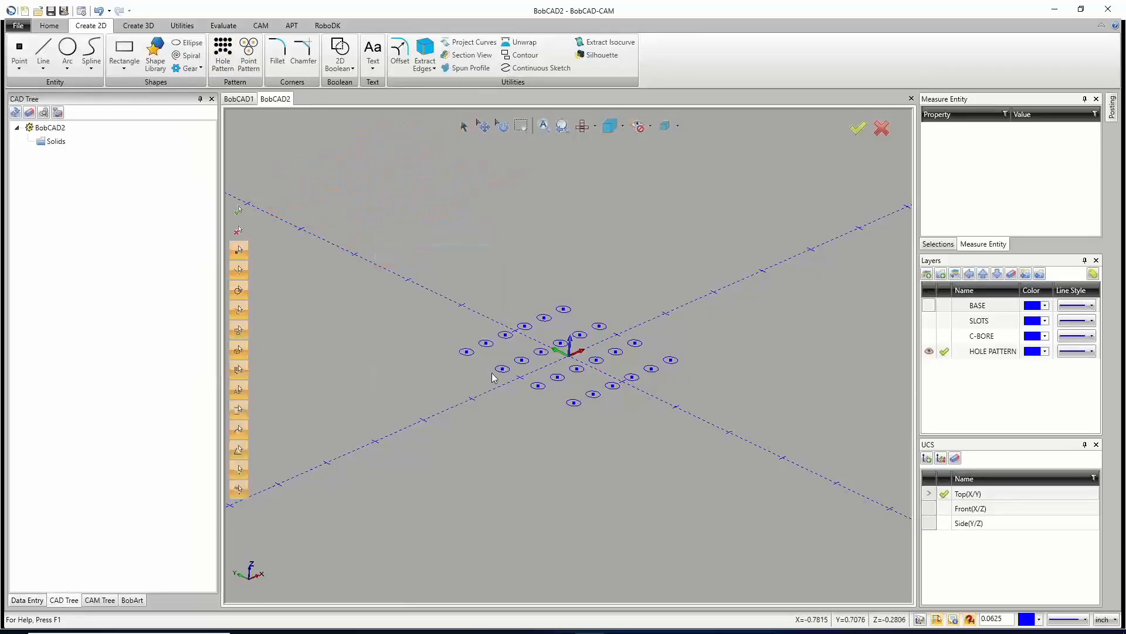
# Delete all the grid circles by selecting them with Pick+Match Radius, and delete their remaining center points.
pyautogui.click(49, 26)
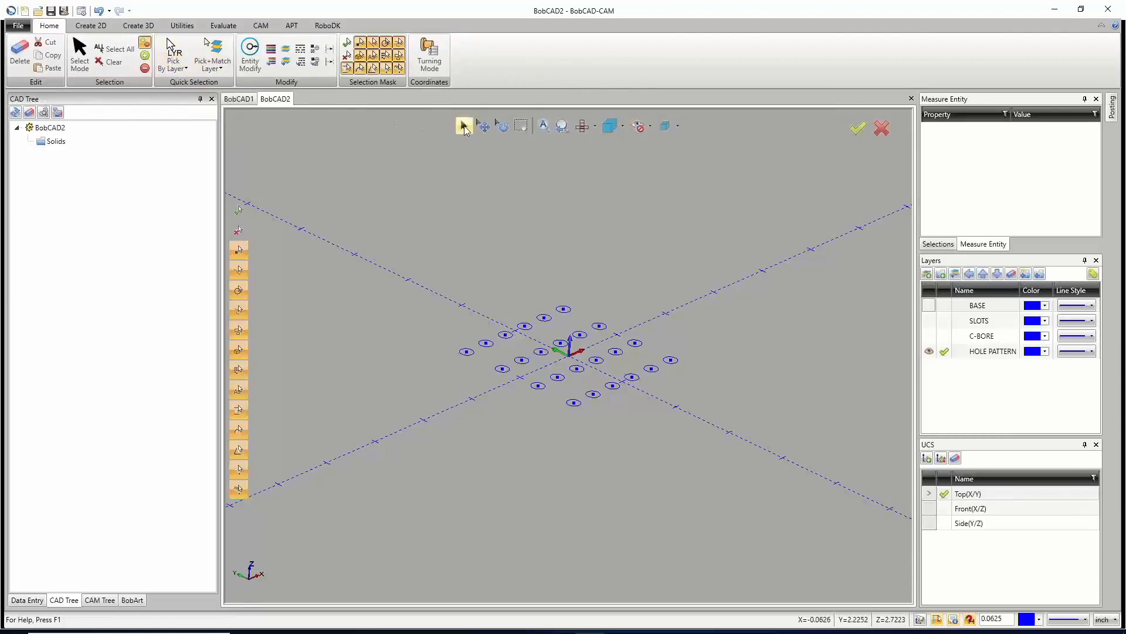
pyautogui.click(462, 127)
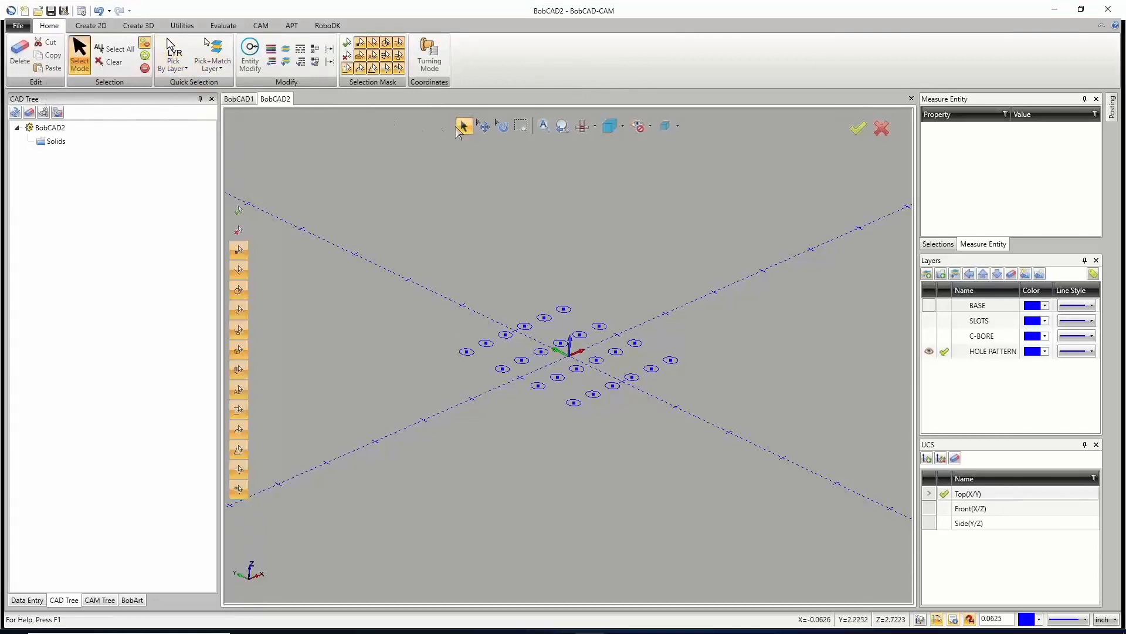
pyautogui.click(218, 69)
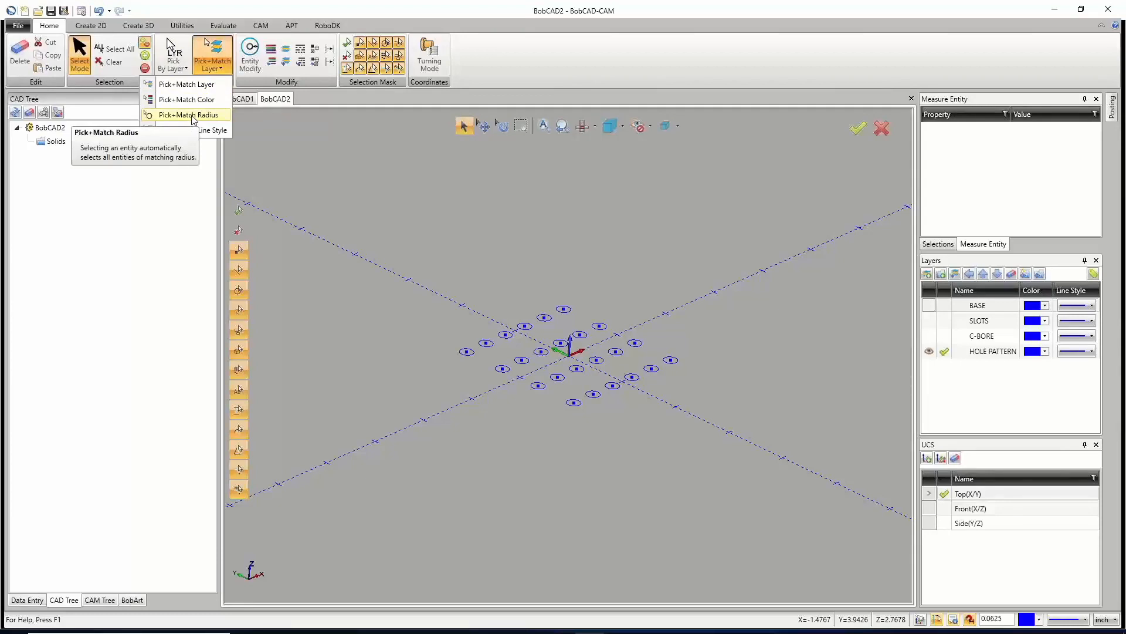
pyautogui.click(189, 115)
pyautogui.click(460, 354)
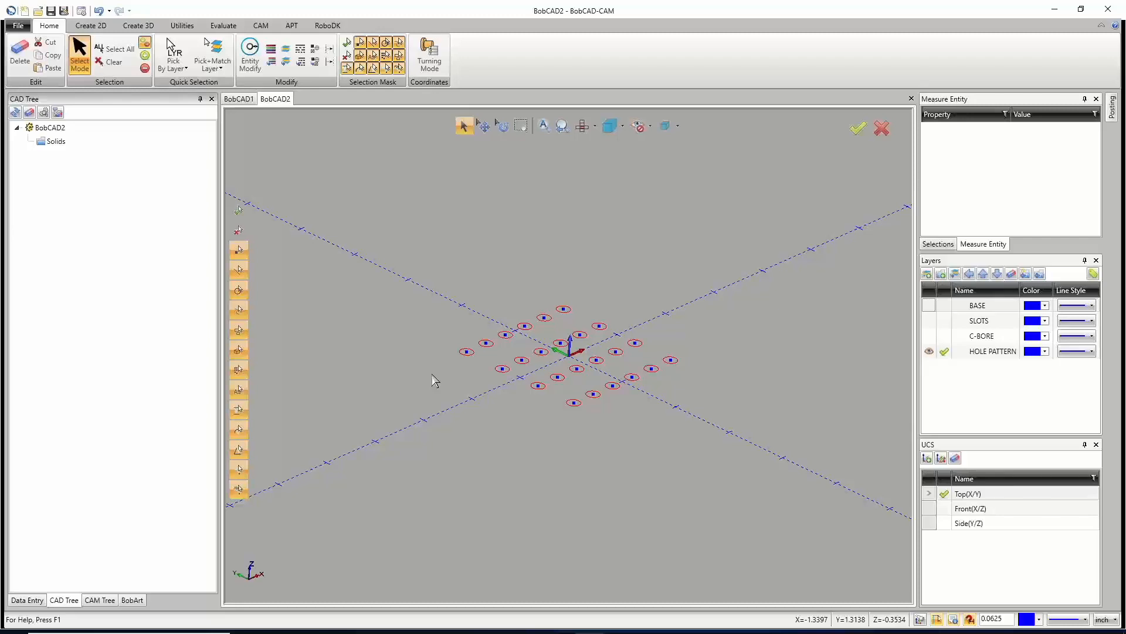
pyautogui.press('Delete')
pyautogui.moveTo(421, 243); pyautogui.dragTo(727, 448)
pyautogui.press('Delete')
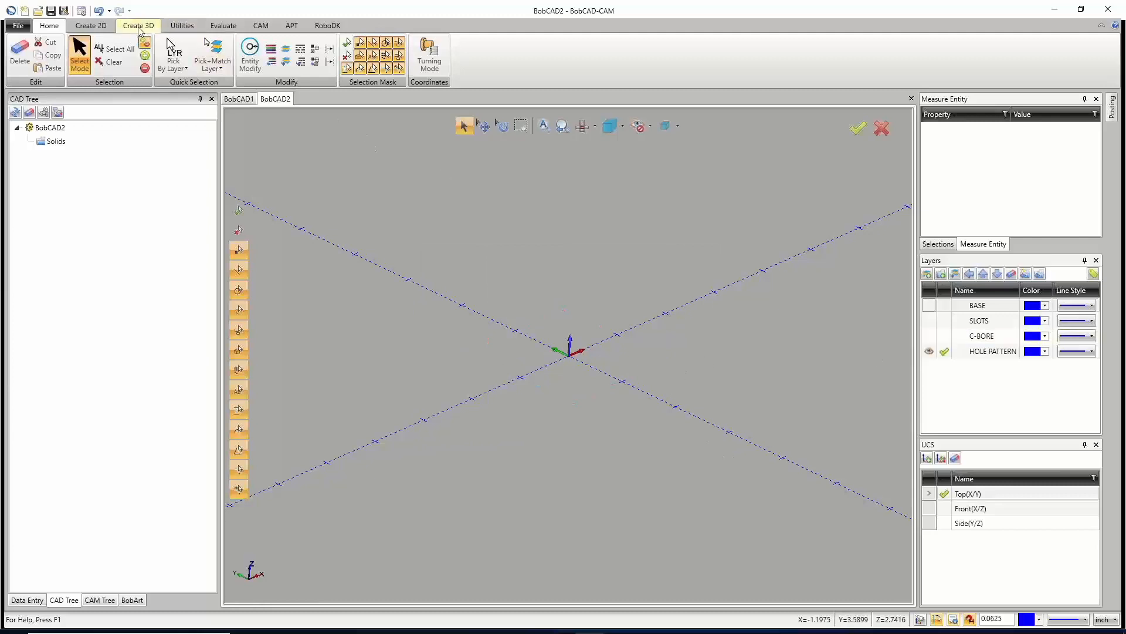
# Start a circular hole pattern and show the BASE layer.
pyautogui.click(92, 26)
pyautogui.click(219, 61)
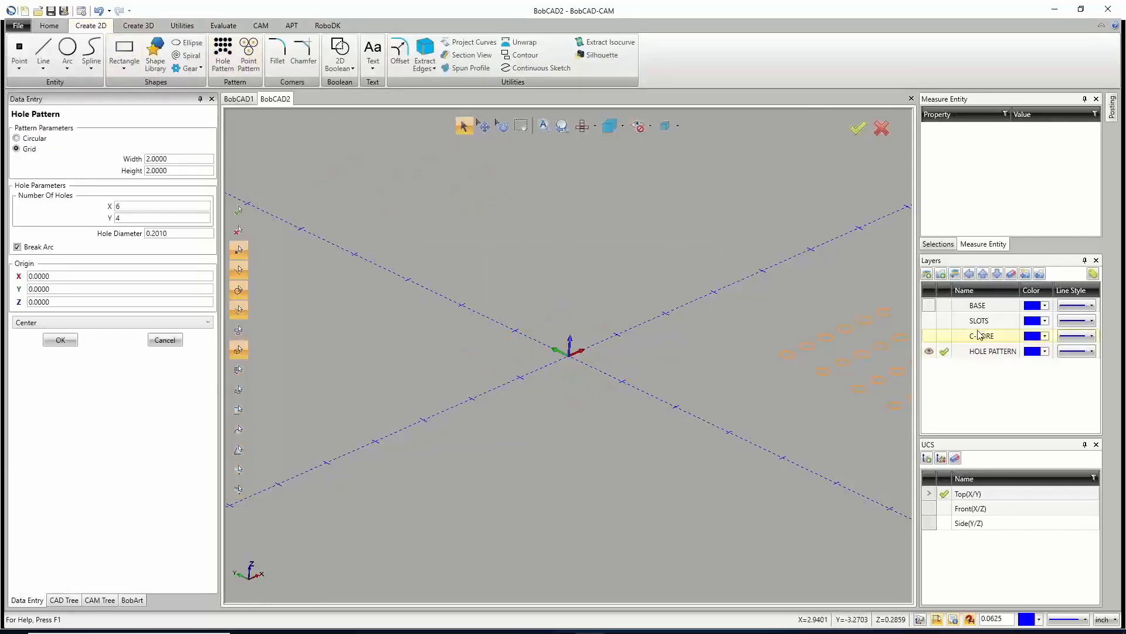
pyautogui.click(929, 336)
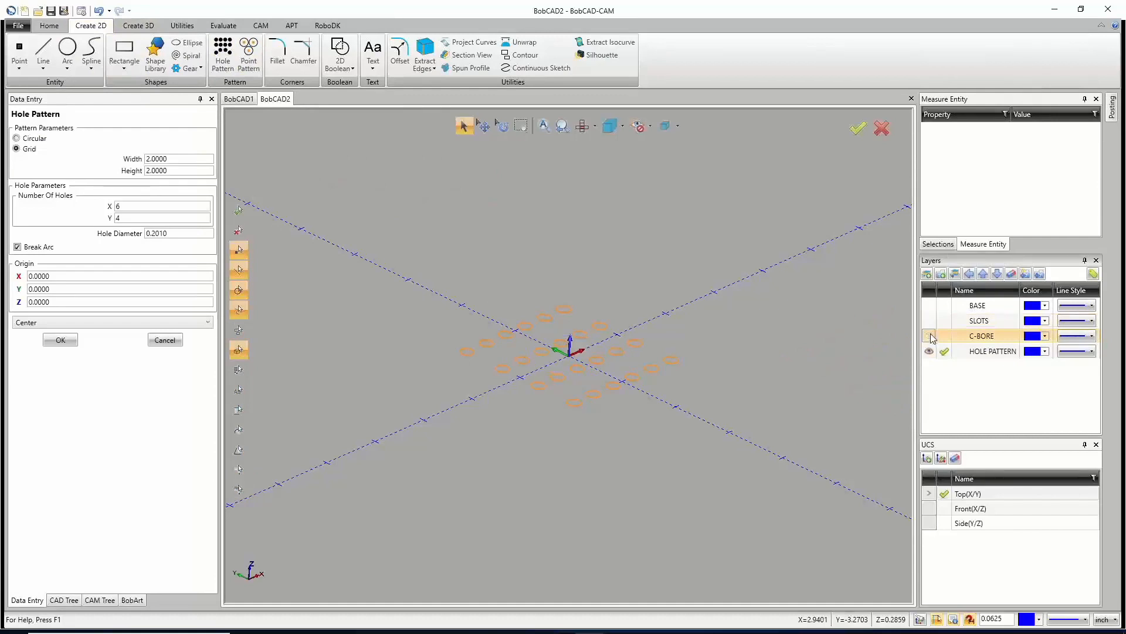
pyautogui.click(928, 305)
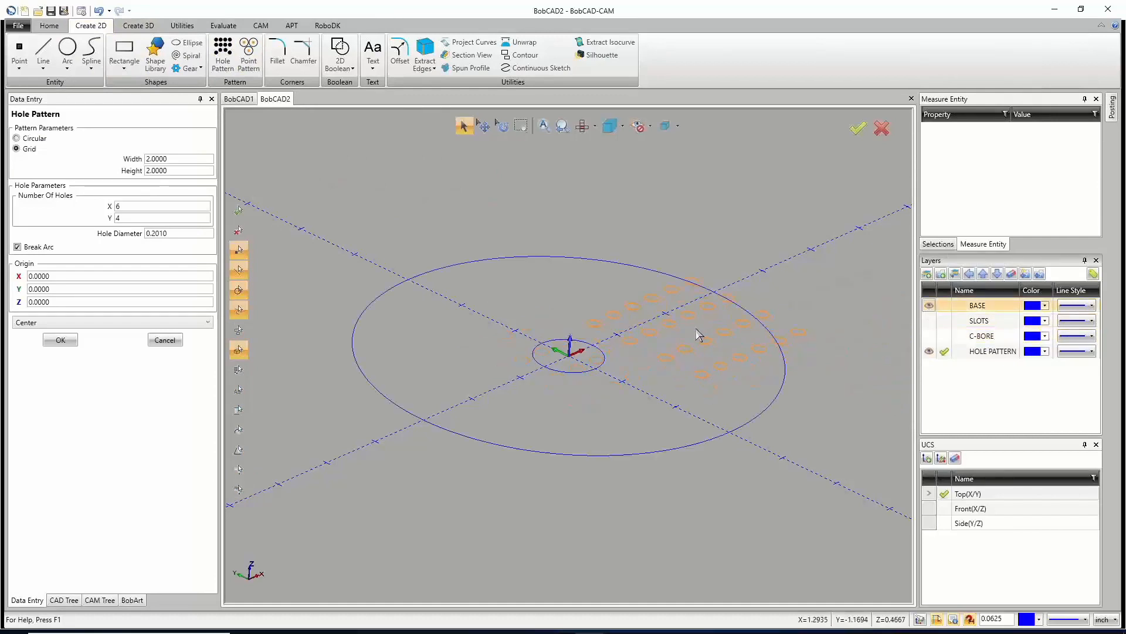
pyautogui.press('t')
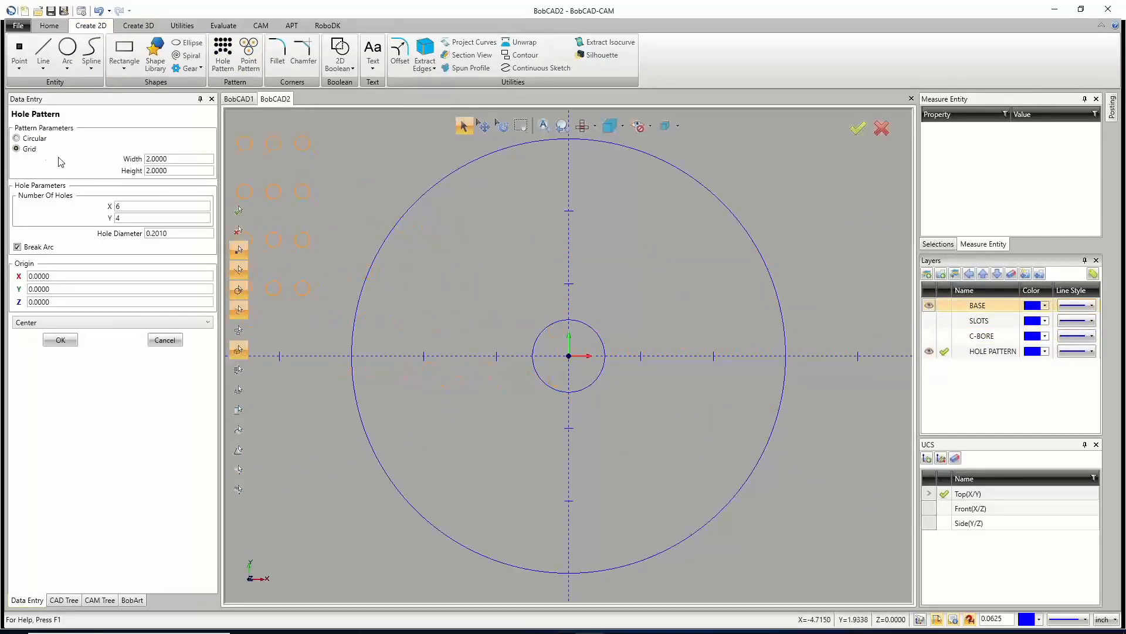
pyautogui.click(31, 139)
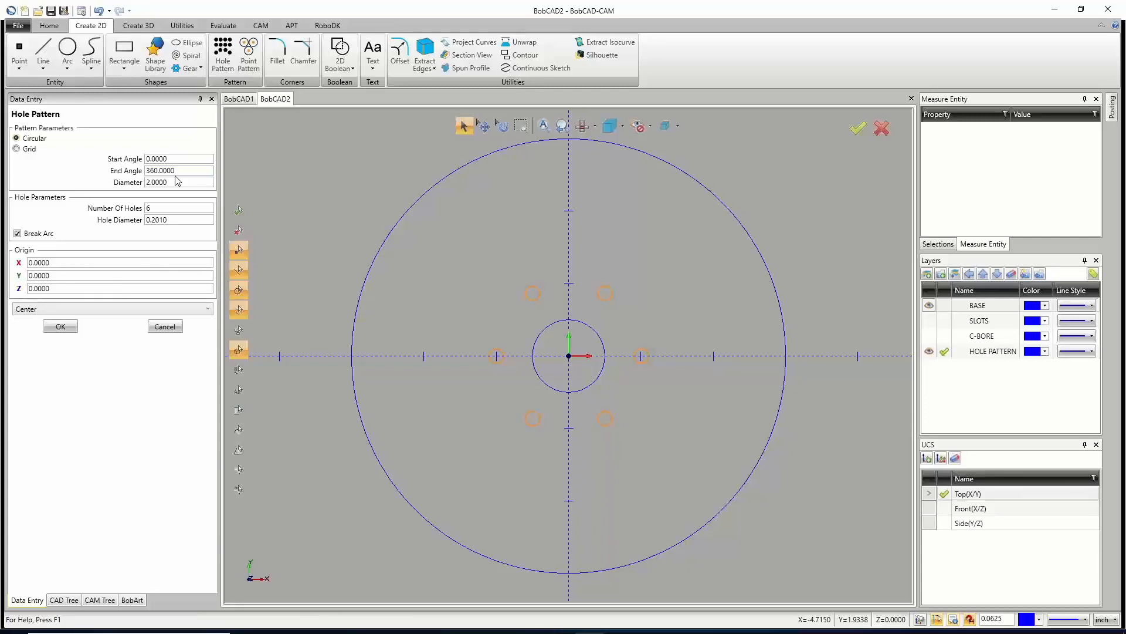
# Set the circular hole pattern's start angle to 45 and end angle to 405 degrees.
pyautogui.click(168, 158)
pyautogui.write('45')
pyautogui.press('Tab')
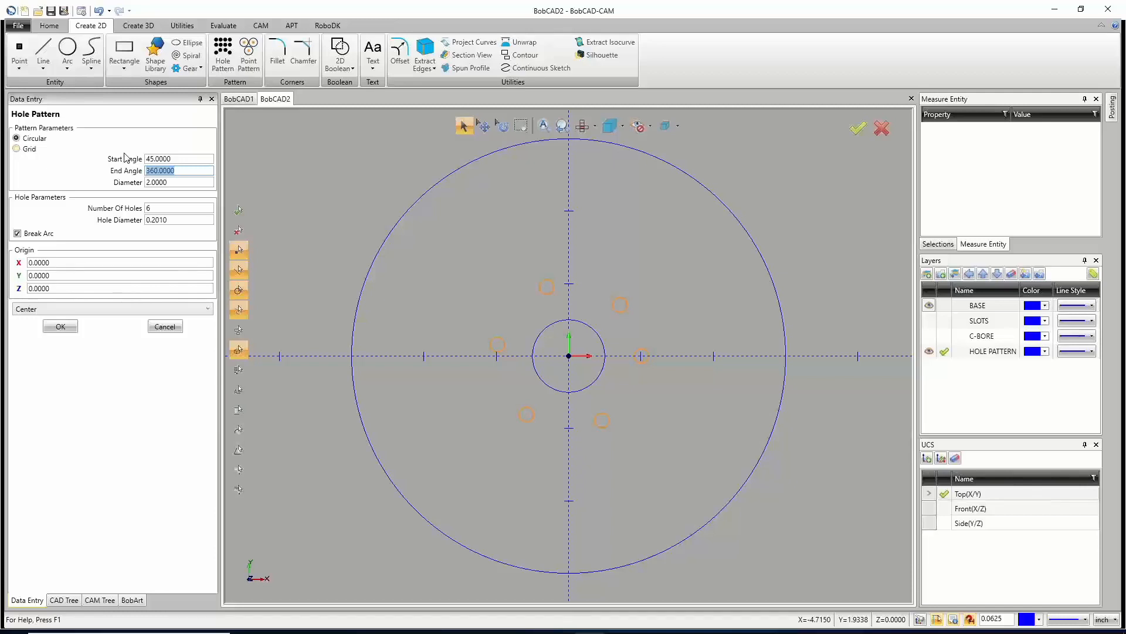
pyautogui.press('Right')
pyautogui.write('45')
pyautogui.press('Tab')
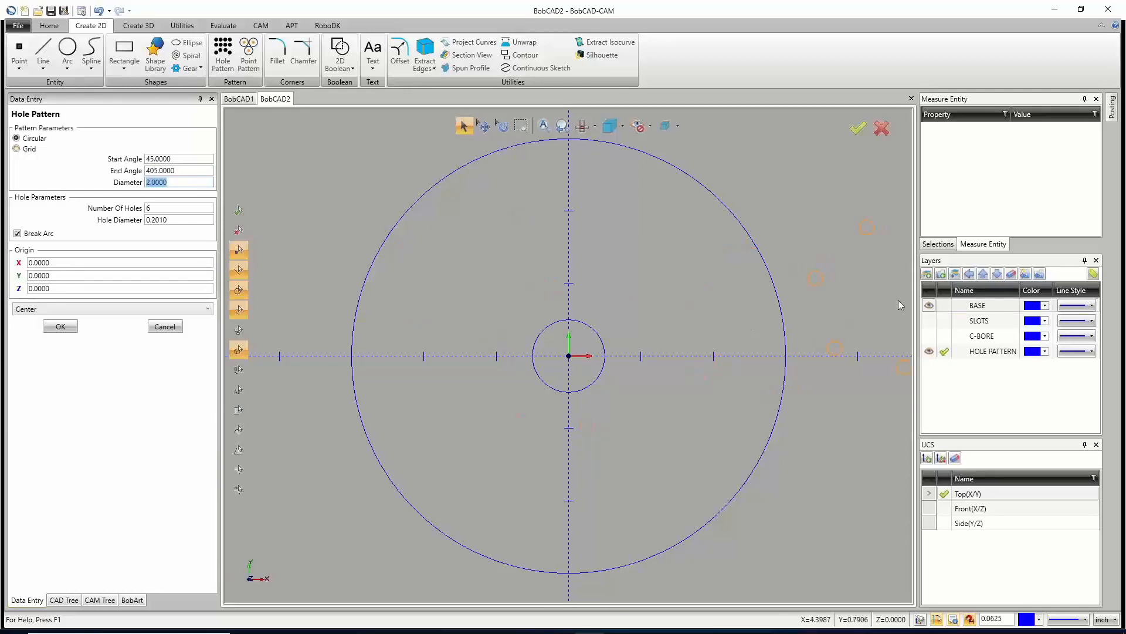
# Show the C-BORE and SLOTS layers while setting up the circular hole pattern.
pyautogui.click(929, 336)
pyautogui.click(930, 321)
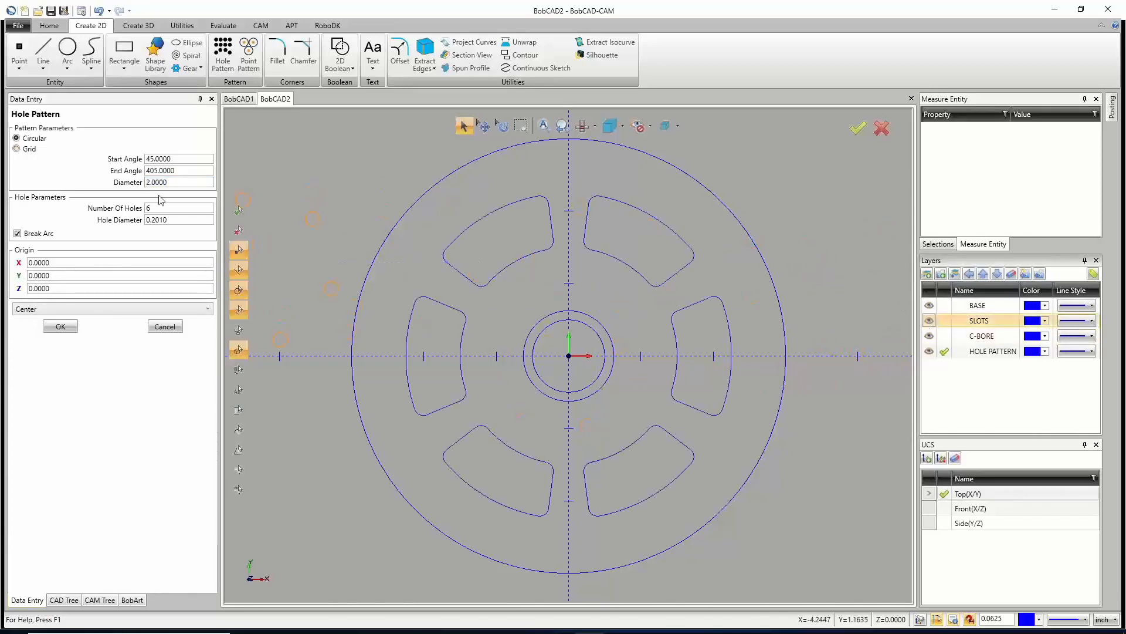
pyautogui.click(177, 182)
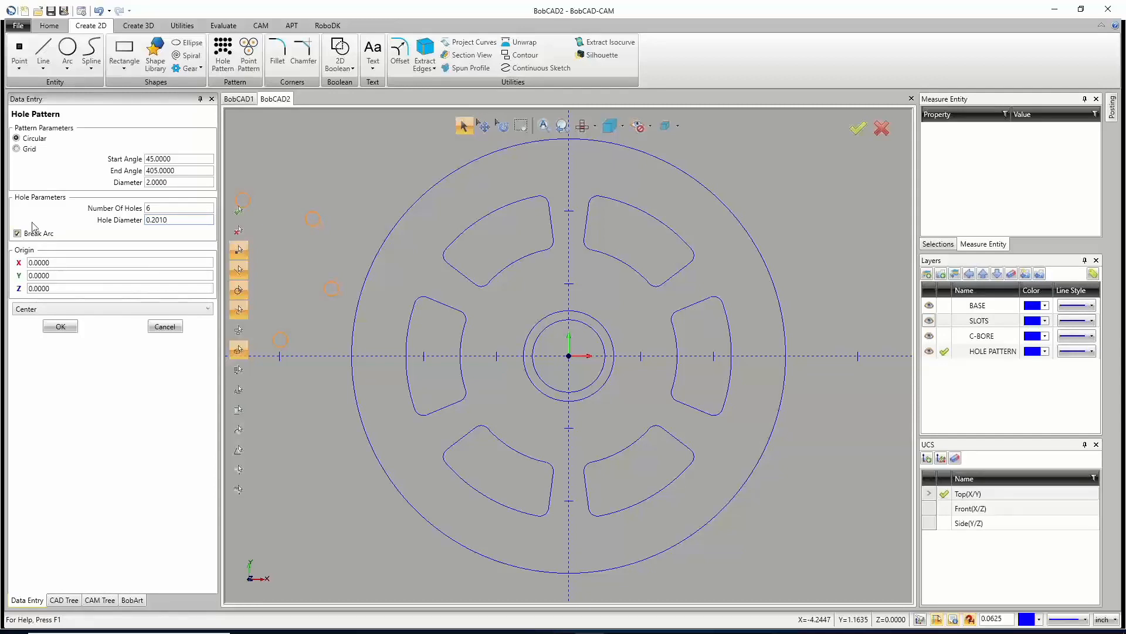
# Try the Bottom Left placement reference for the hole pattern and return it to Center.
pyautogui.click(53, 310)
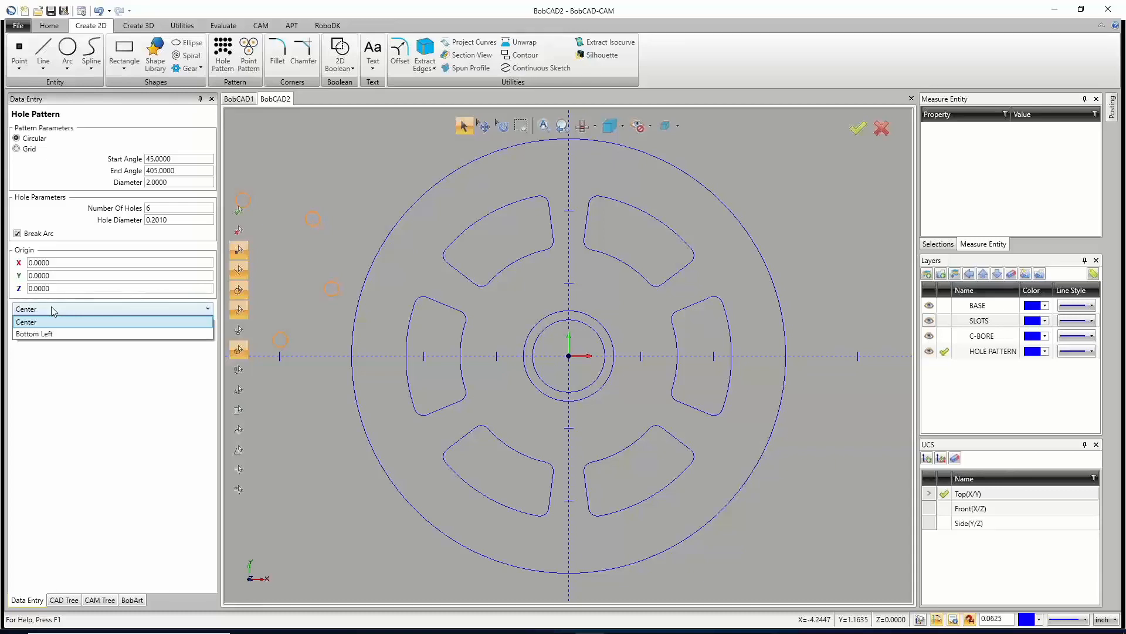
pyautogui.click(94, 332)
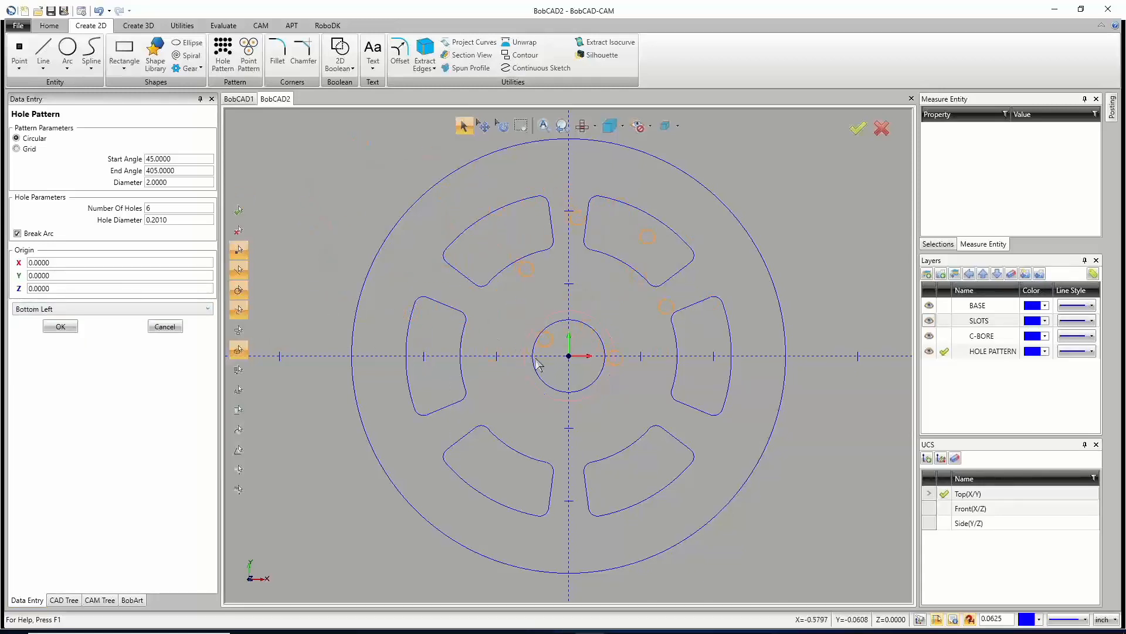
pyautogui.click(71, 310)
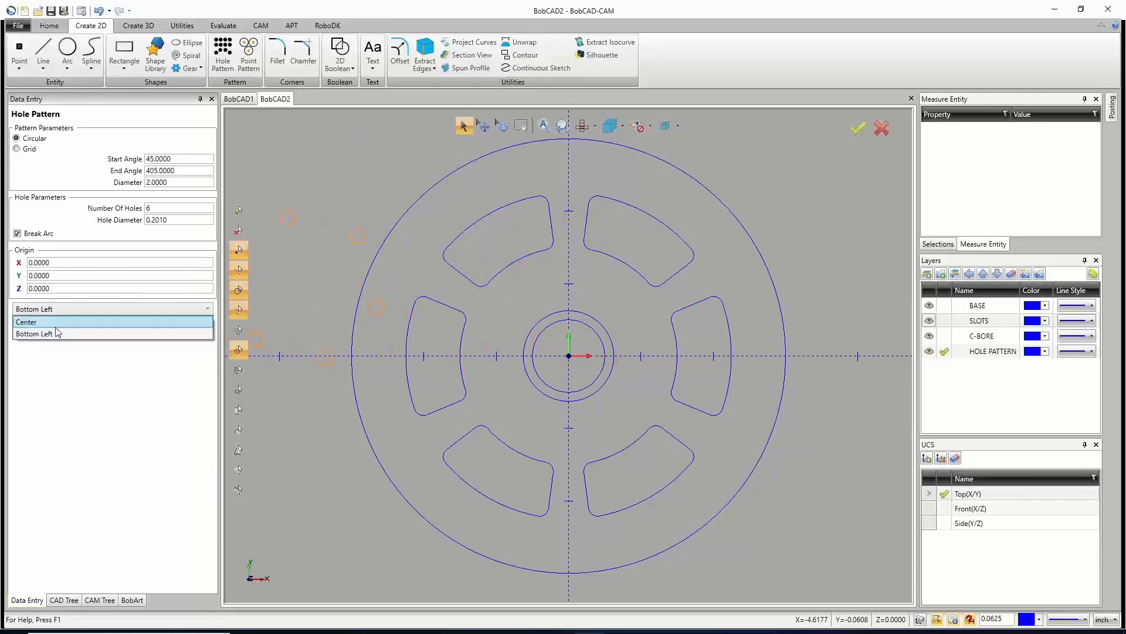
pyautogui.click(54, 322)
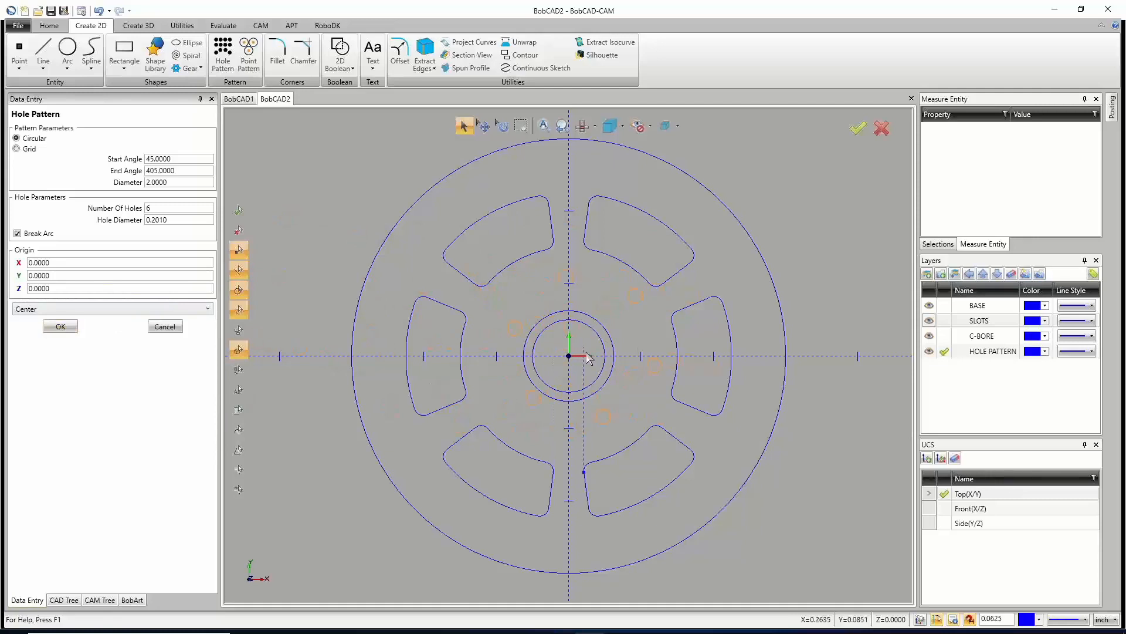
# Place the circular pattern of 6 holes on the origin, compare the Bottom Left reference, keep Center and close the command.
pyautogui.click(569, 356)
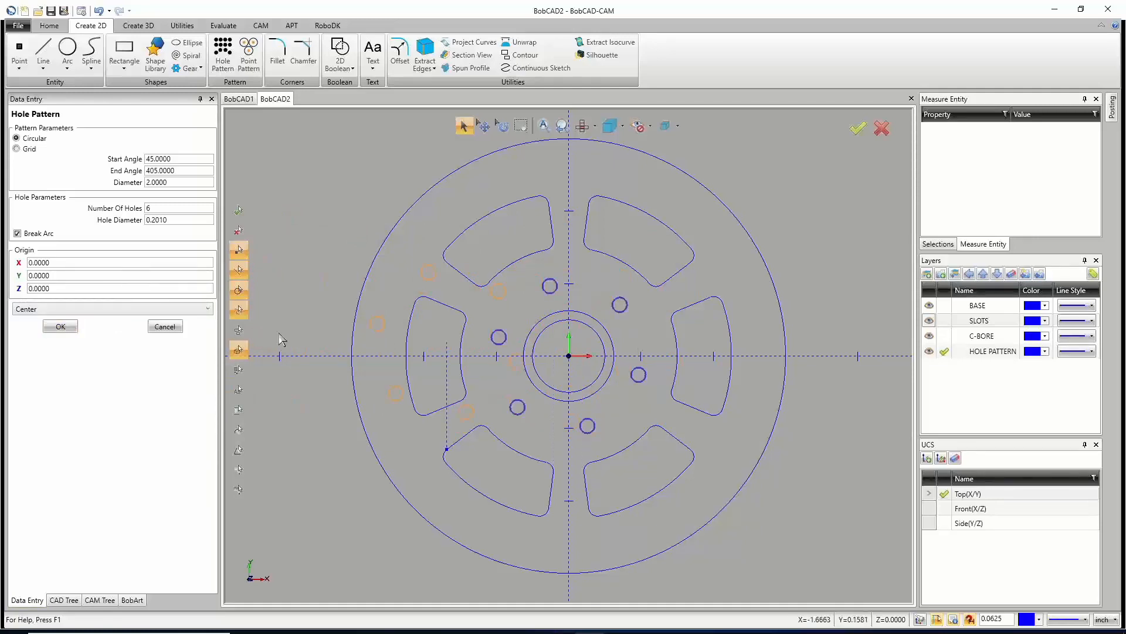
pyautogui.click(109, 306)
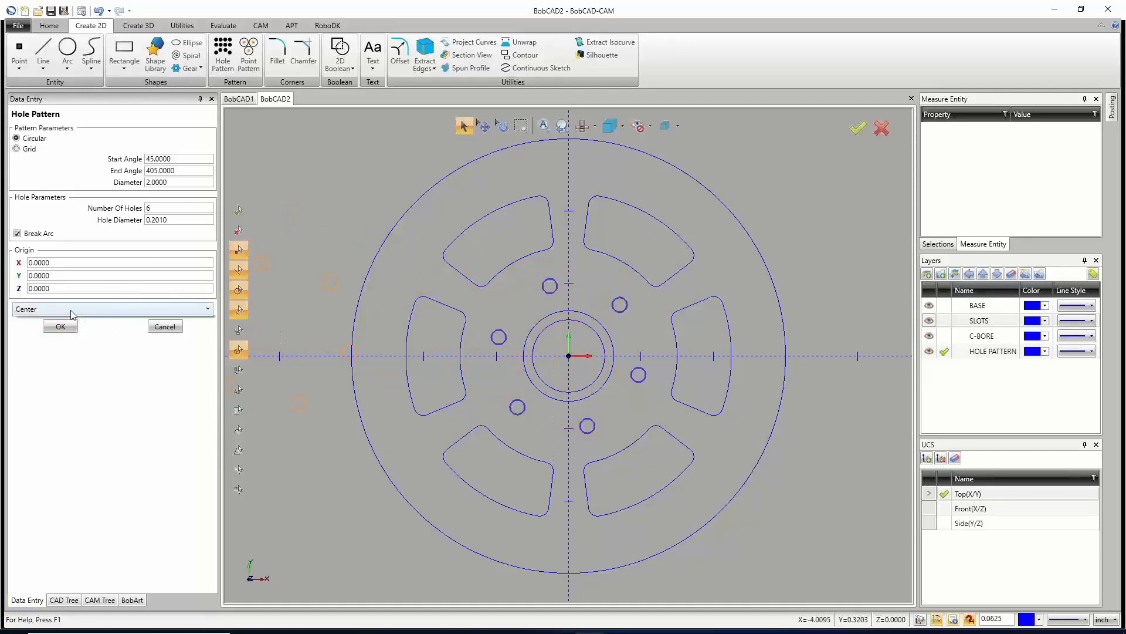
pyautogui.click(61, 330)
pyautogui.click(61, 327)
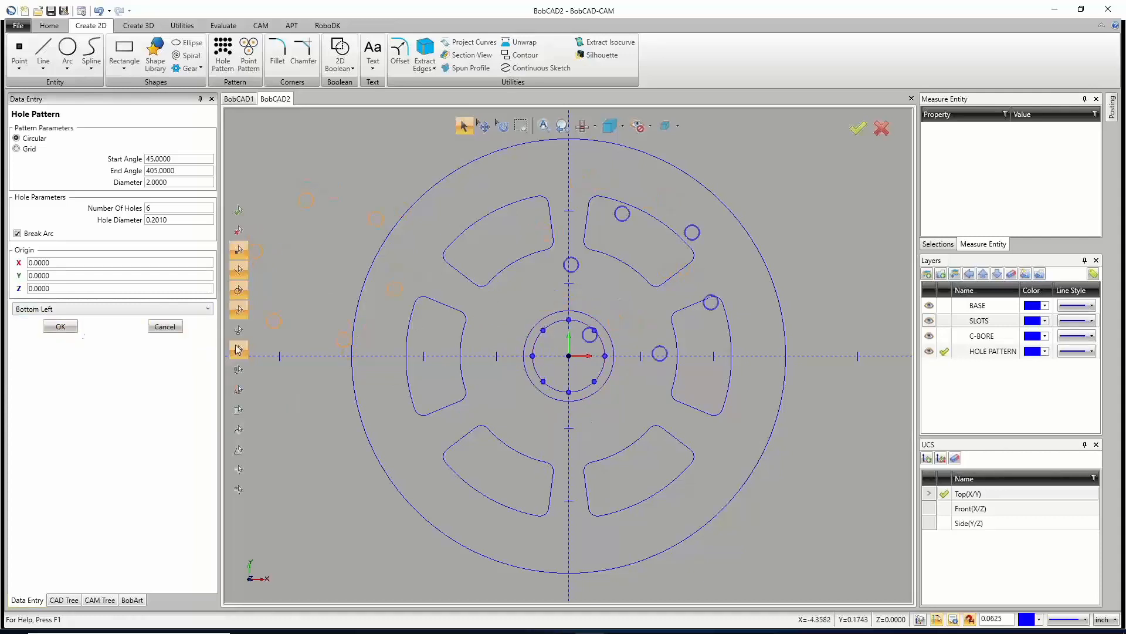
pyautogui.click(78, 310)
pyautogui.click(68, 320)
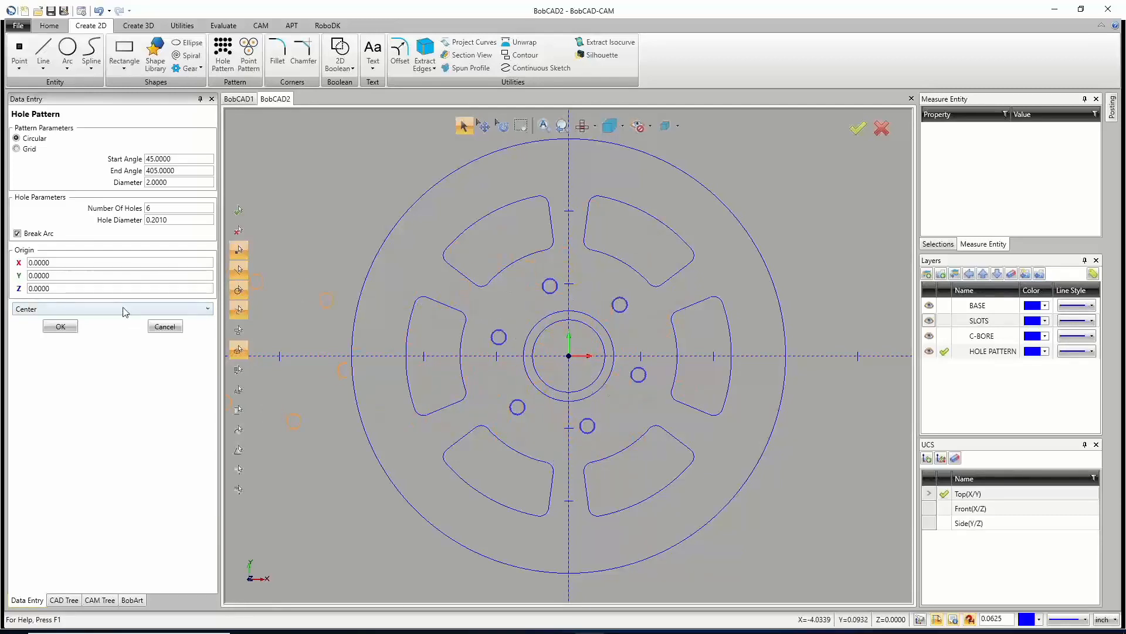
pyautogui.click(70, 311)
pyautogui.click(69, 311)
pyautogui.click(163, 330)
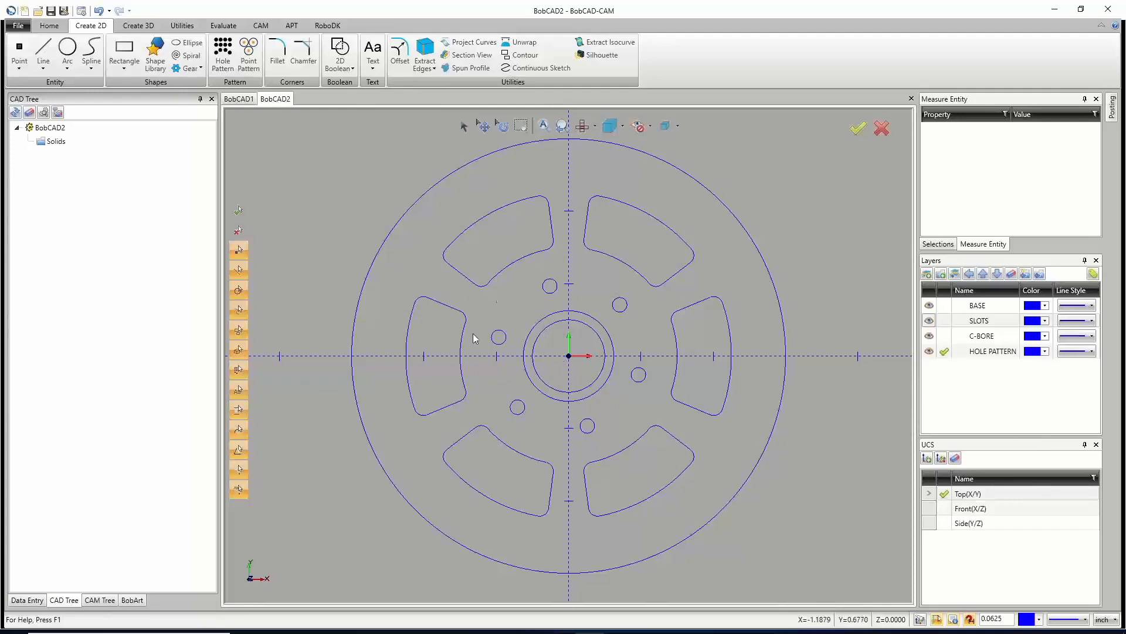
# Make C-BORE the active layer and check the HOLE PATTERN layer by hiding and showing it.
pyautogui.click(944, 335)
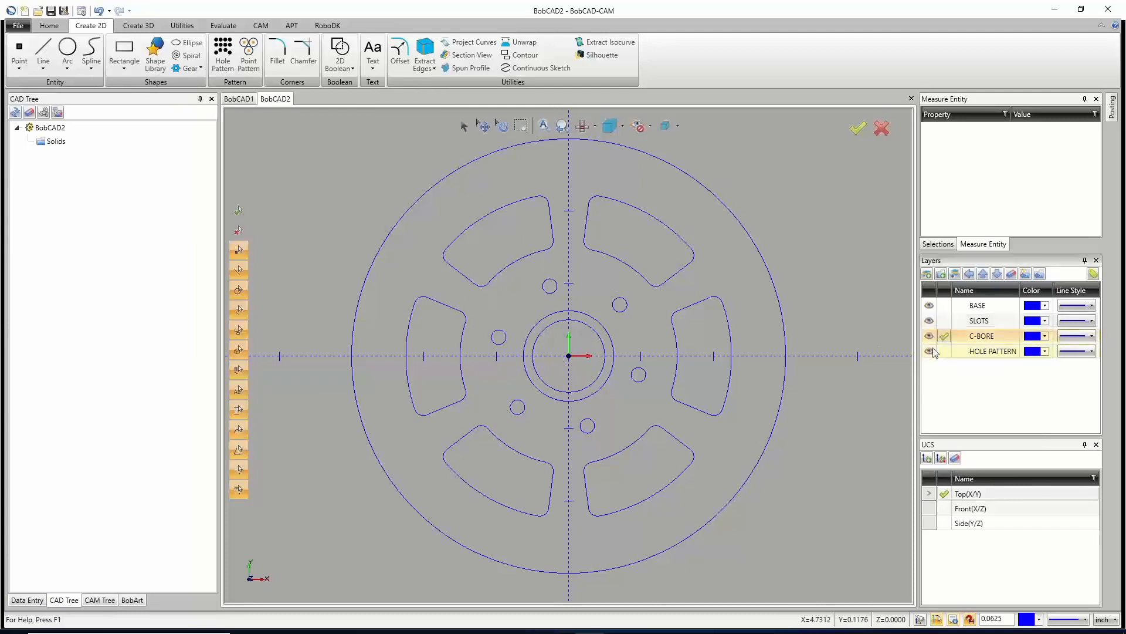
pyautogui.click(929, 350)
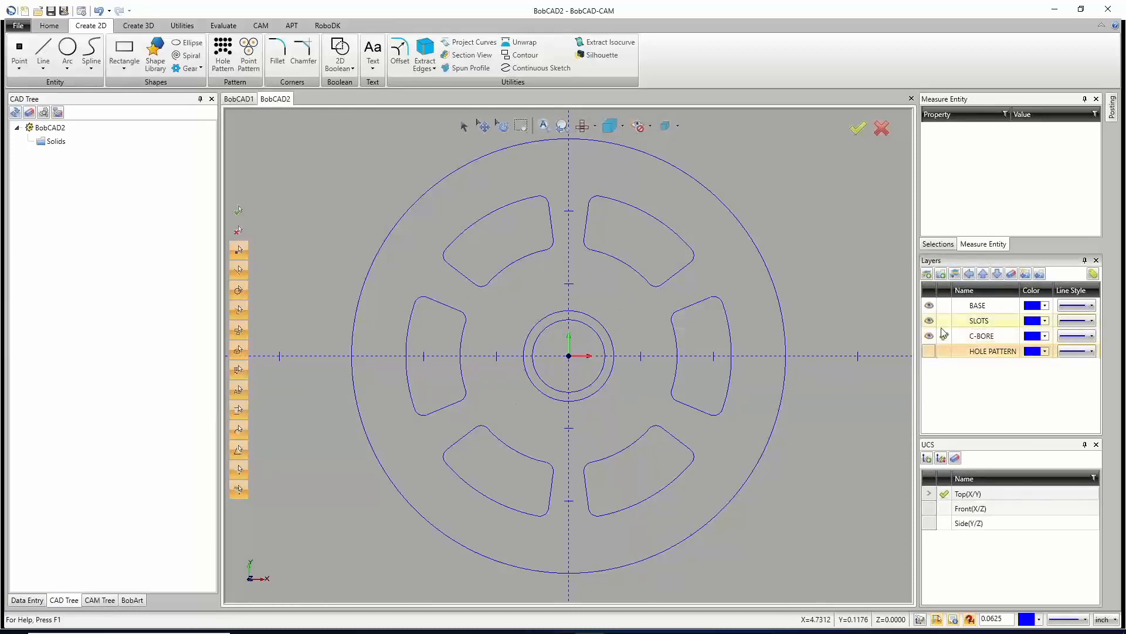
pyautogui.click(929, 350)
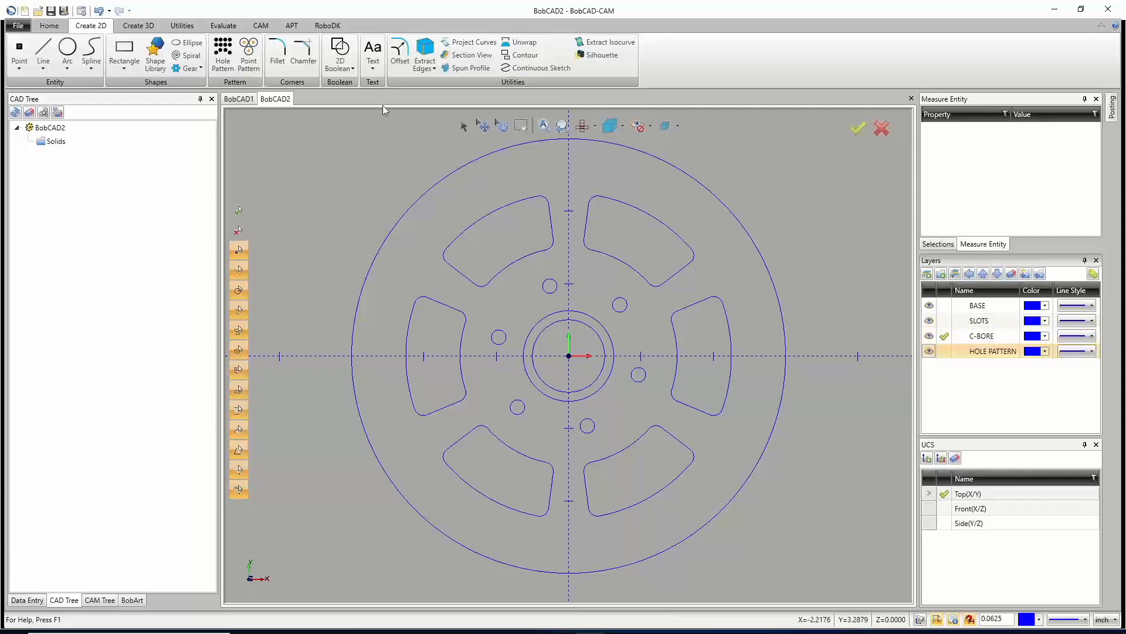
# Examine the finished part's outer profile in the BobCAD1 drawing, then compare it with the outer circle in BobCAD2.
pyautogui.click(237, 99)
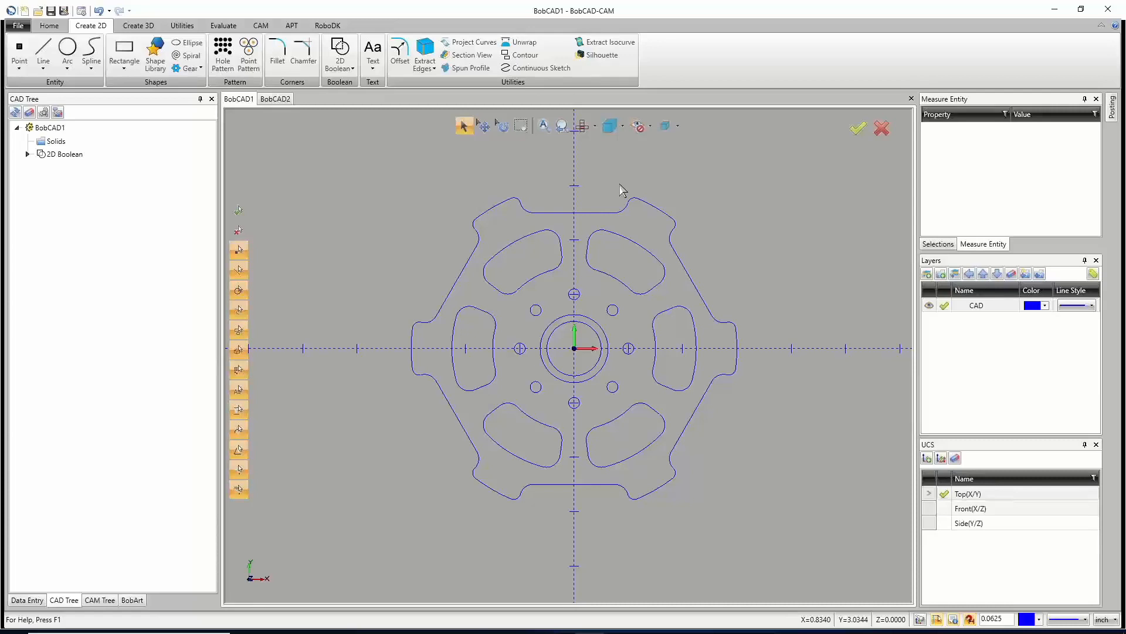
pyautogui.click(275, 98)
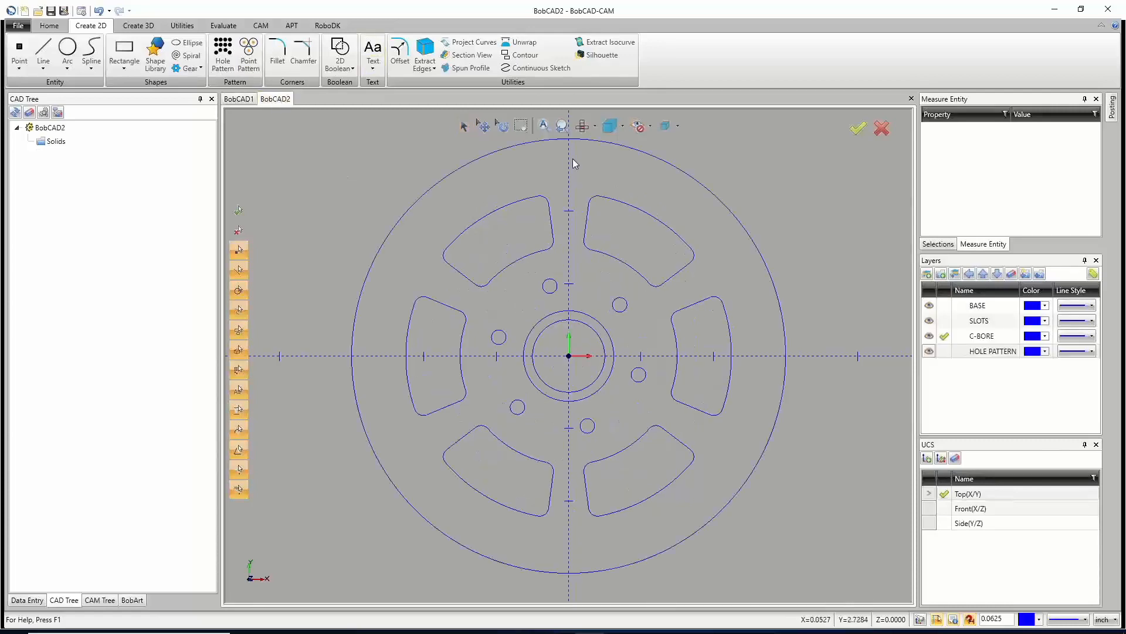
pyautogui.scroll(-4, 559, 285)
pyautogui.scroll(4, 569, 239)
pyautogui.scroll(-2, 557, 227)
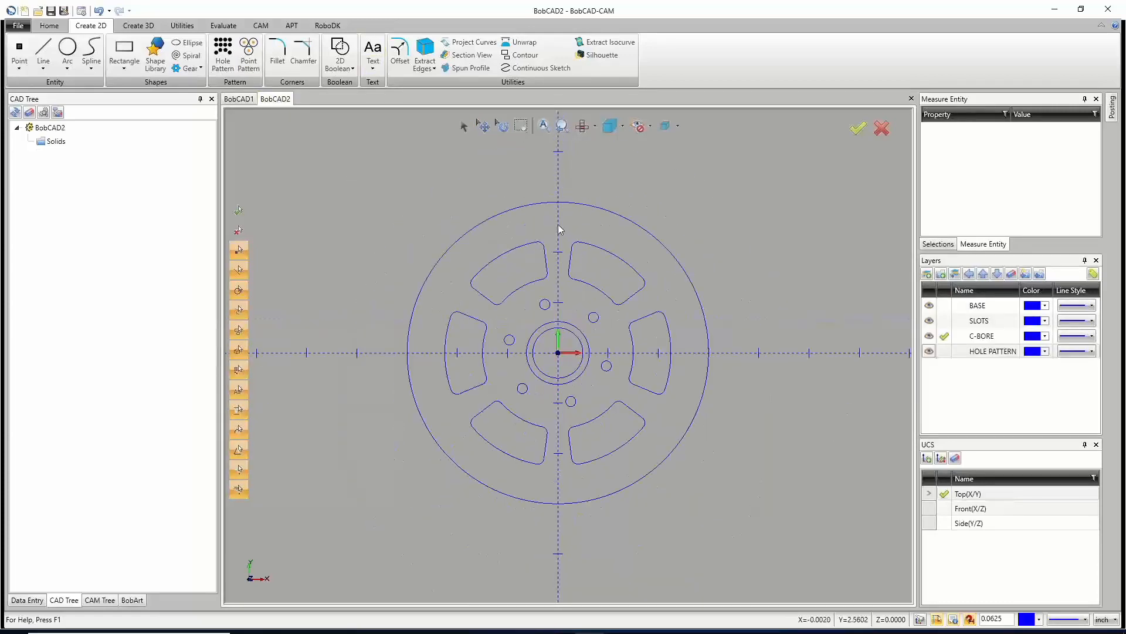
pyautogui.scroll(2, 560, 229)
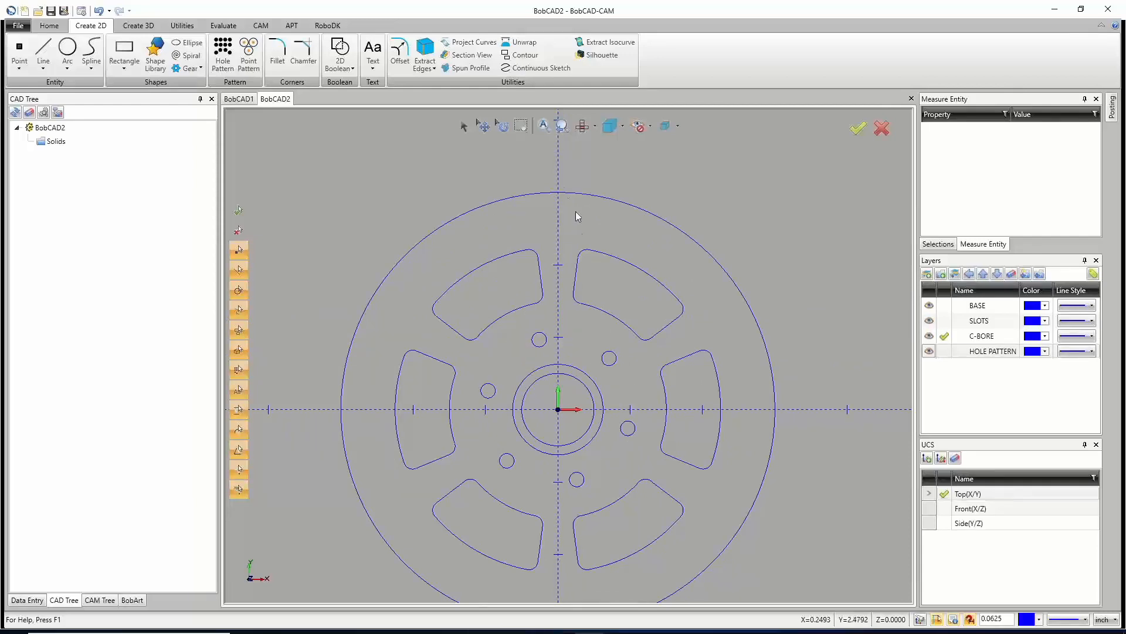
# Draw a 2.0000 by 1.0000 rectangle with 0.2500 rounded corners, centered on the topmost point of the outer circle.
pyautogui.click(125, 49)
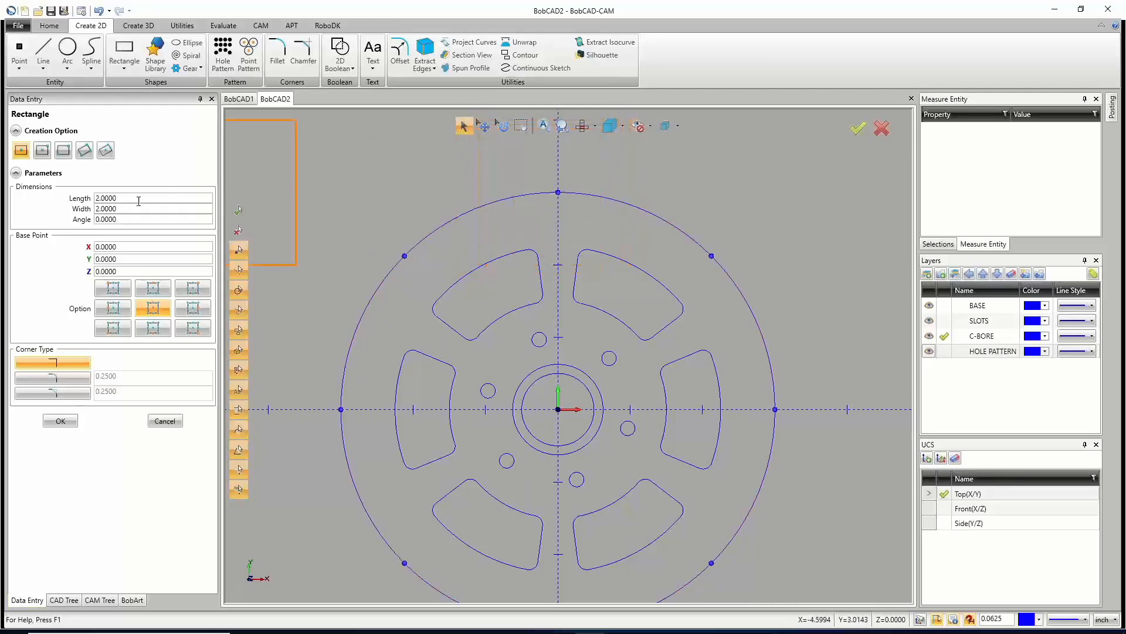
pyautogui.click(97, 200)
pyautogui.click(122, 208)
pyautogui.write('1')
pyautogui.press('Tab')
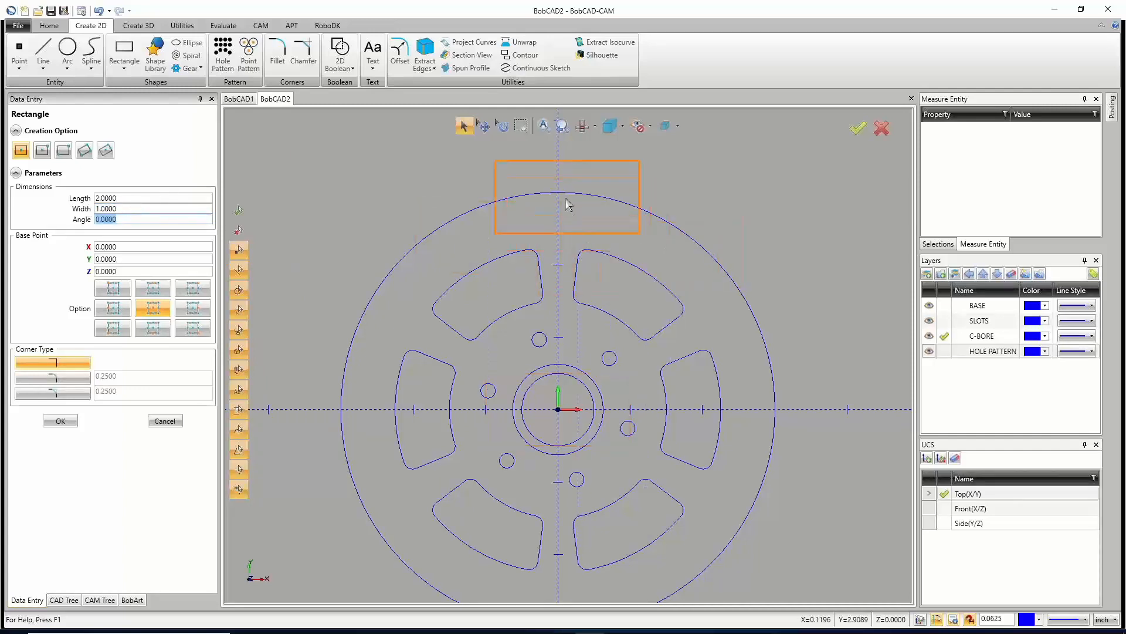
pyautogui.click(65, 378)
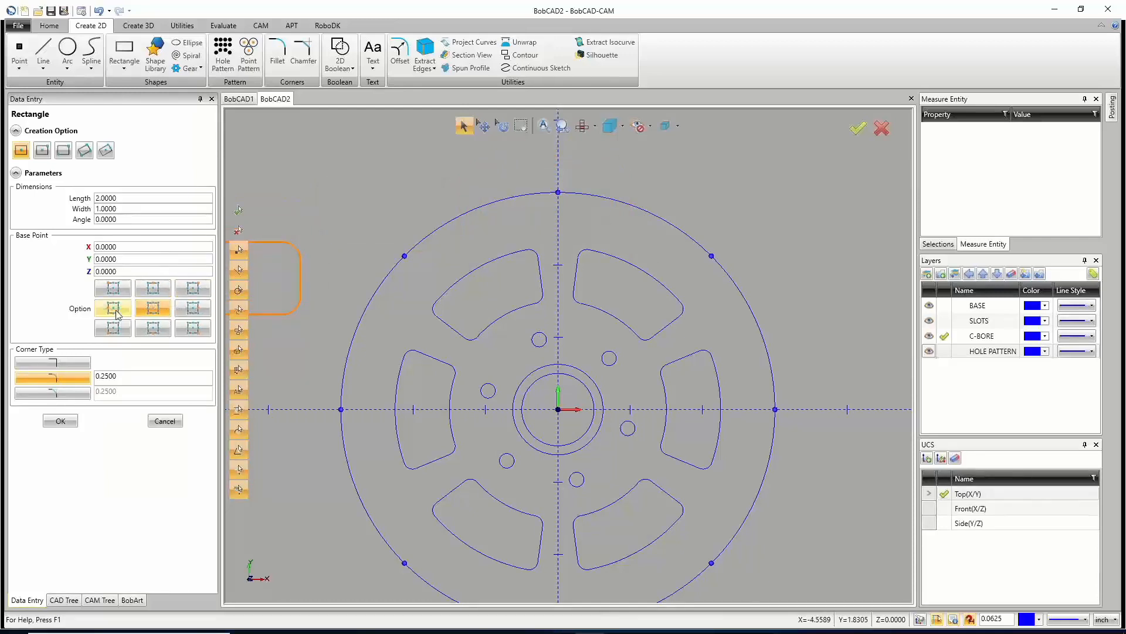
pyautogui.click(559, 194)
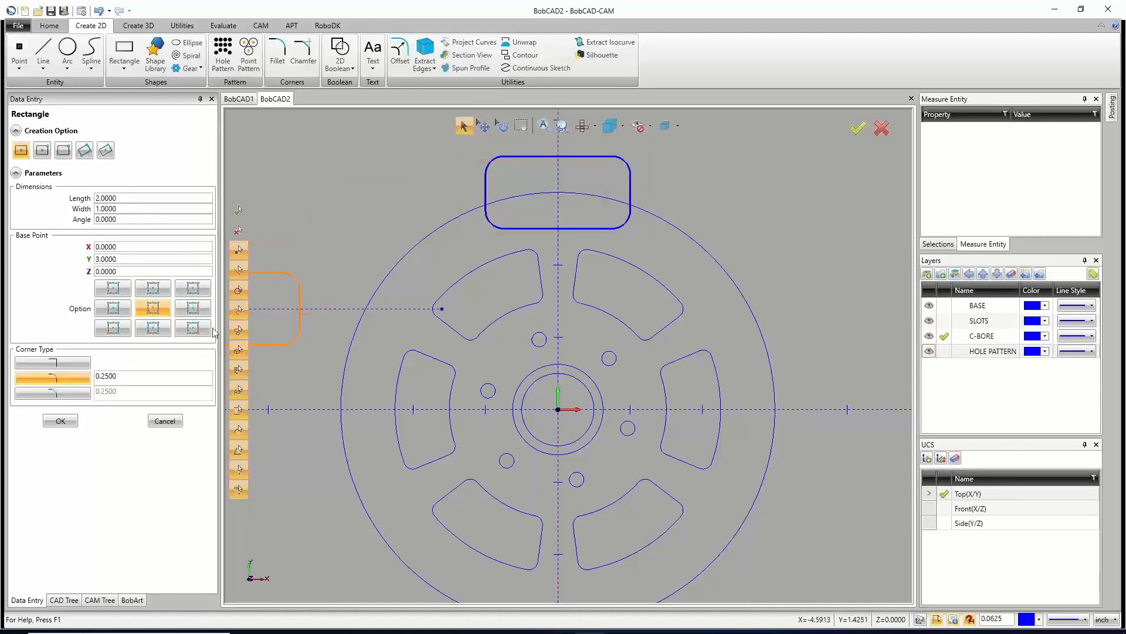
pyautogui.click(165, 421)
# Rotate the rounded rectangle about the origin in 60-degree steps around Z, making 5 copies.
pyautogui.scroll(-3, 613, 210)
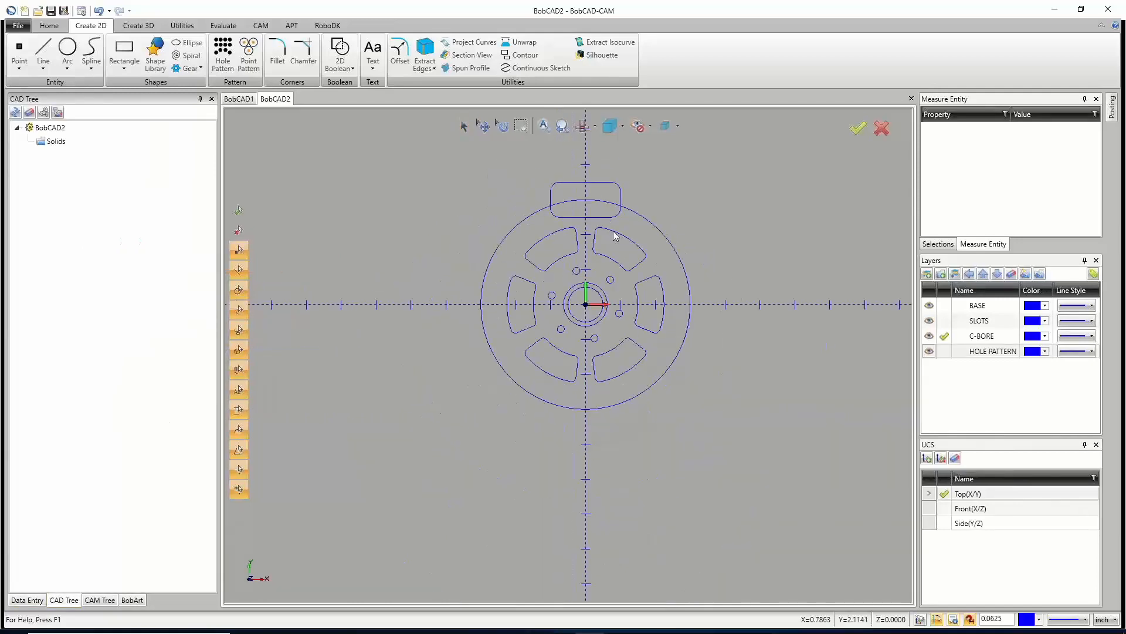
pyautogui.scroll(2, 615, 236)
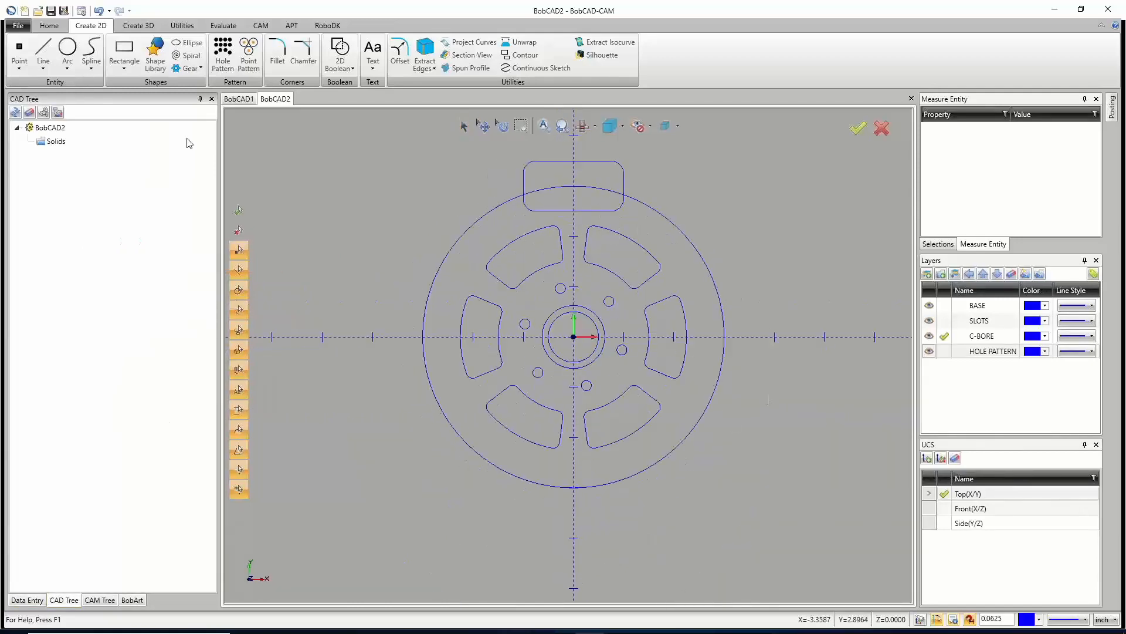
pyautogui.click(181, 26)
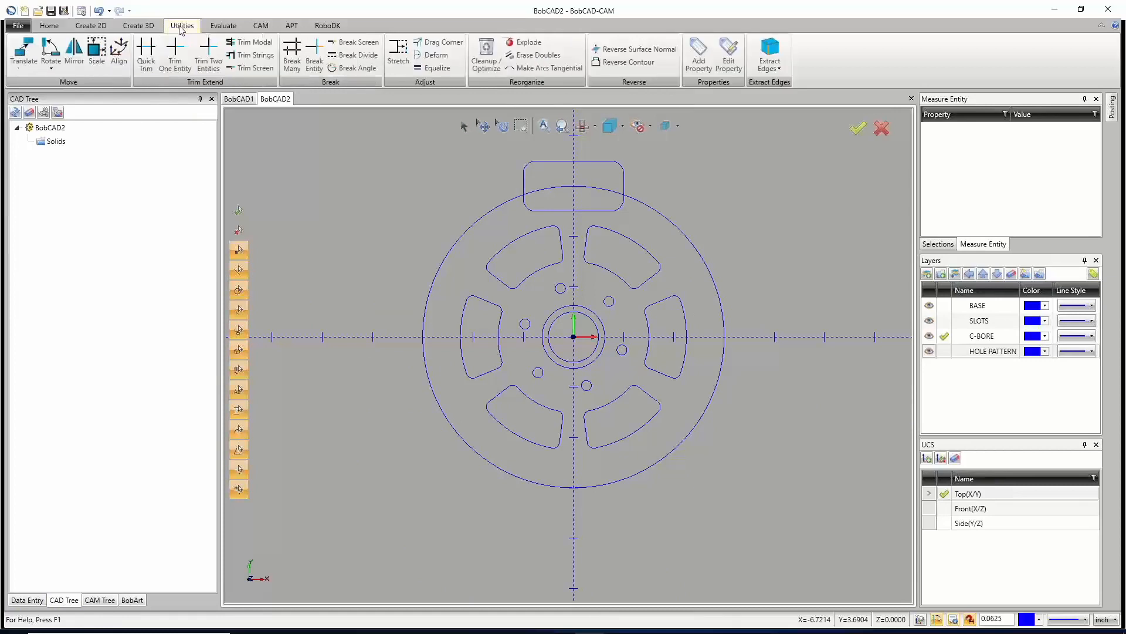
pyautogui.click(51, 51)
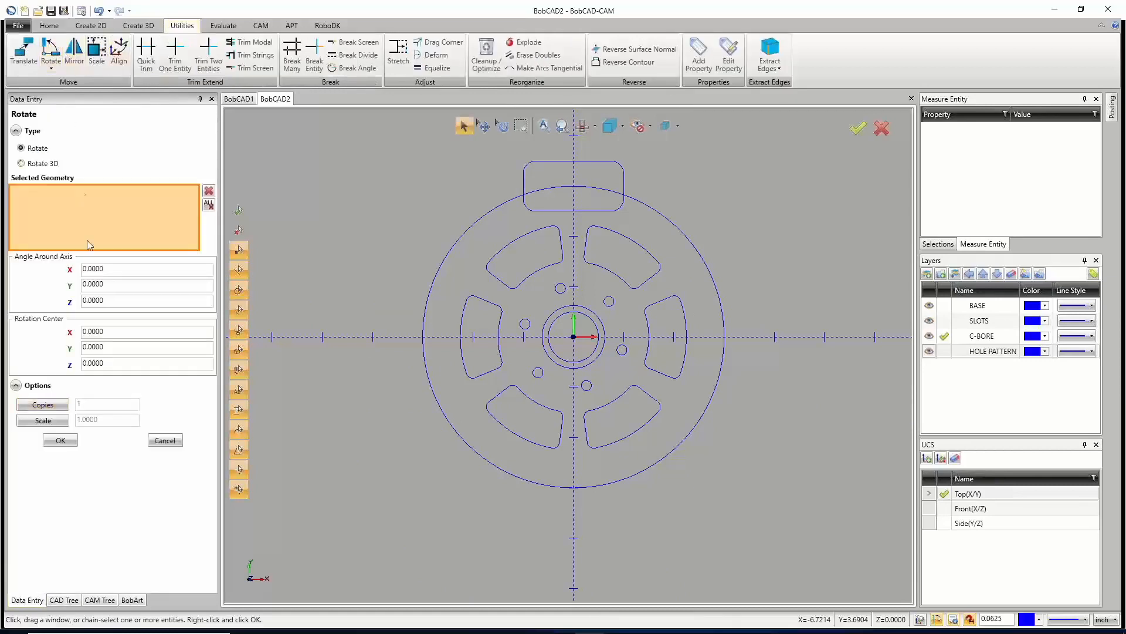
pyautogui.moveTo(108, 301); pyautogui.dragTo(44, 294)
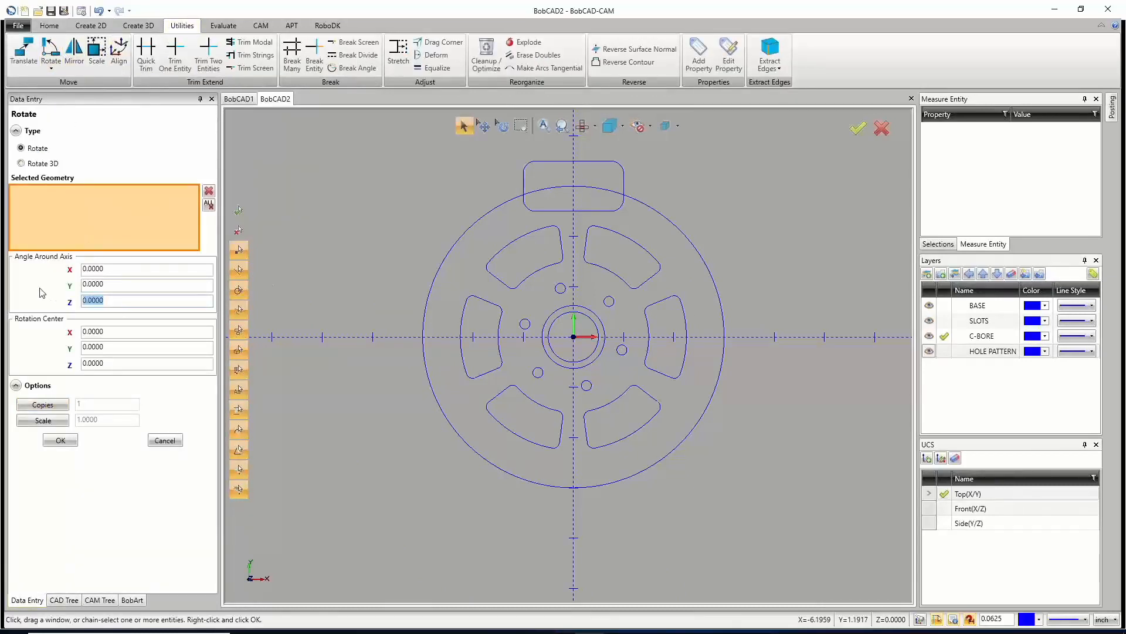
pyautogui.write('60')
pyautogui.click(114, 347)
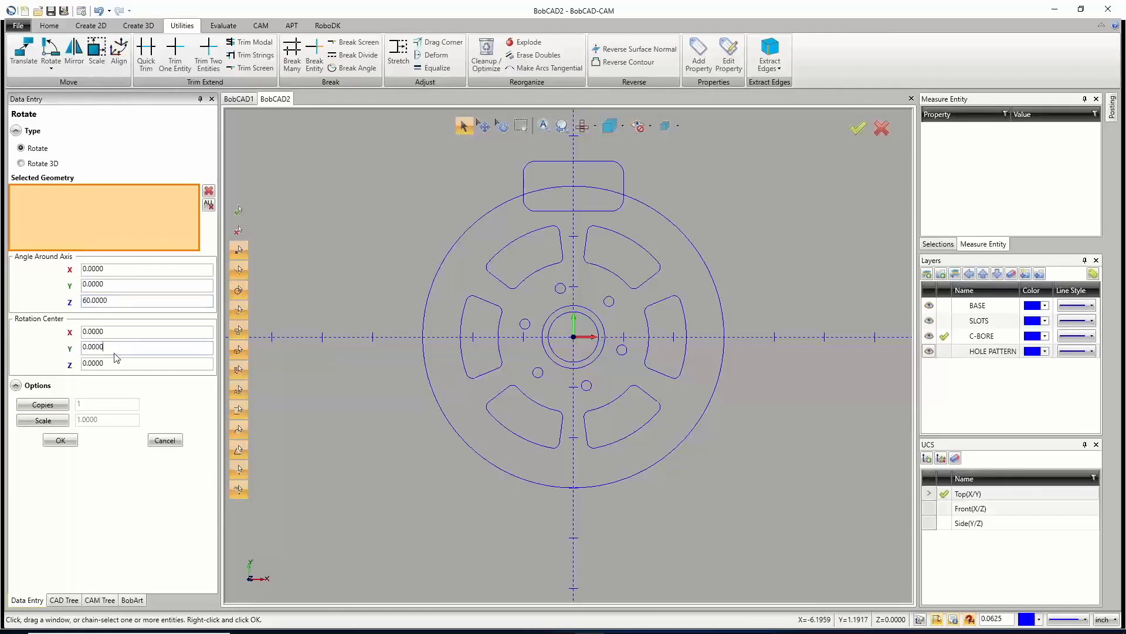
pyautogui.click(50, 404)
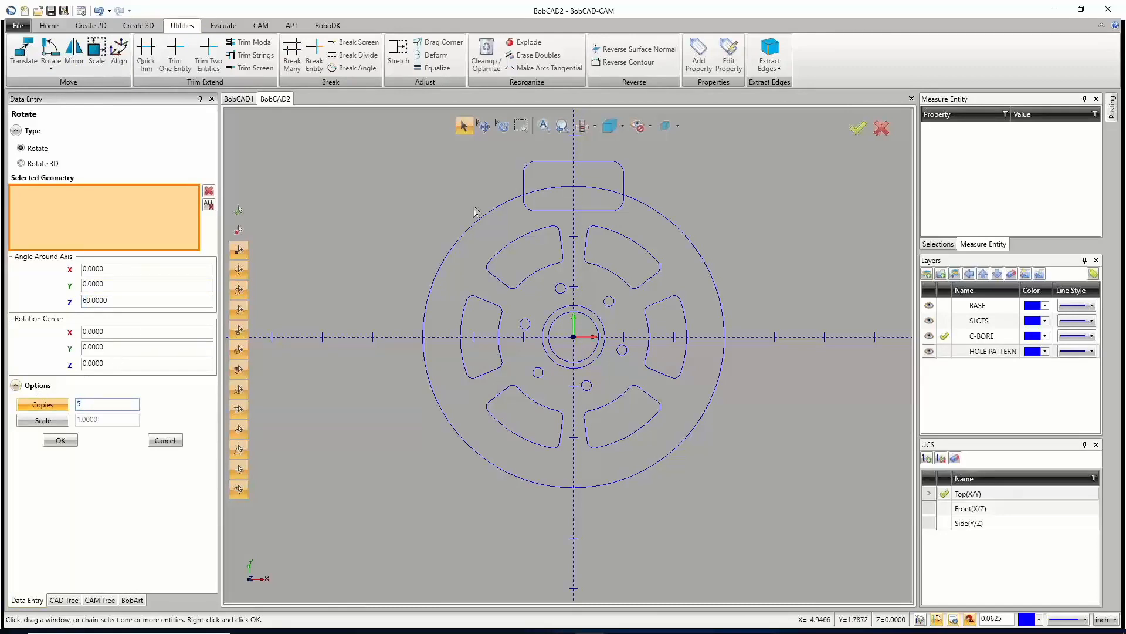
pyautogui.click(524, 179)
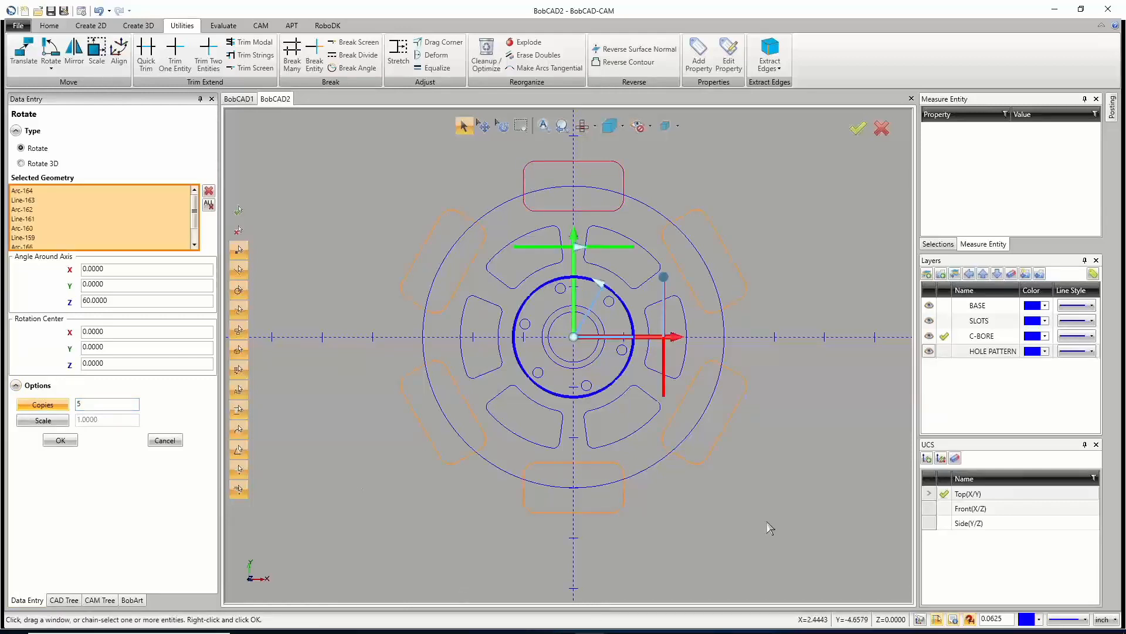
pyautogui.click(61, 440)
pyautogui.click(162, 441)
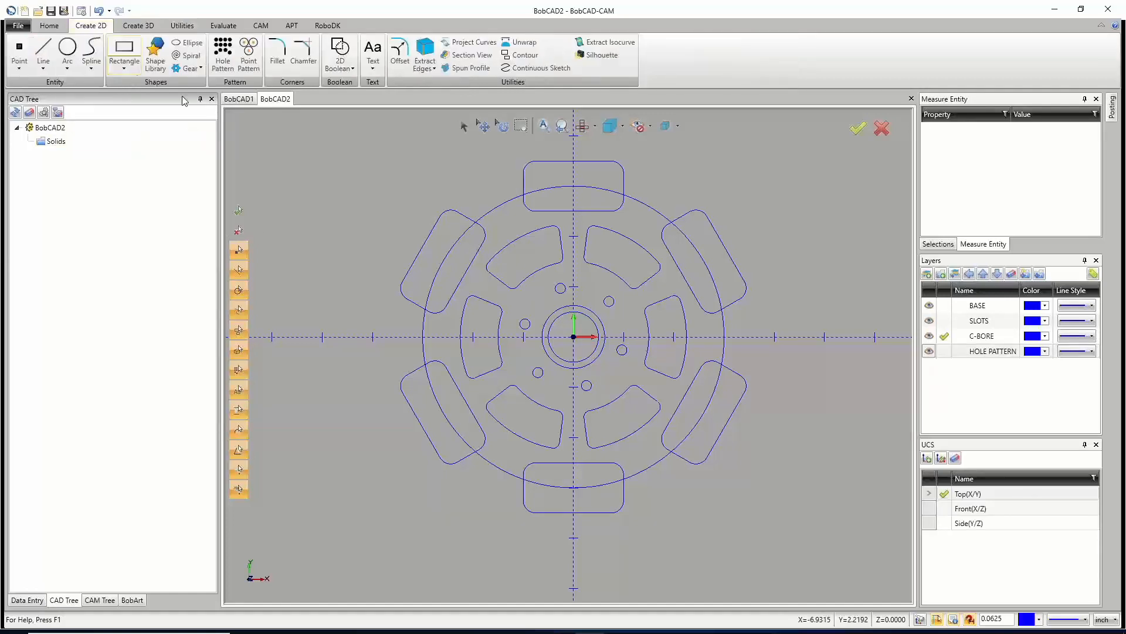
# Start a 2D Boolean operation with the type set to Subtract.
pyautogui.click(339, 52)
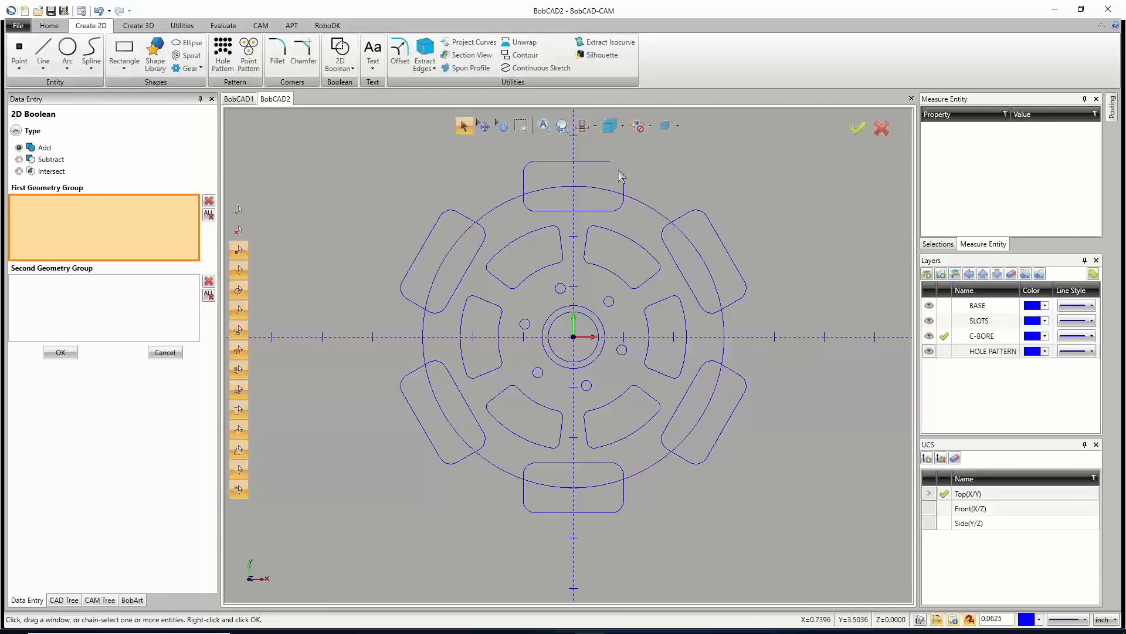
pyautogui.click(19, 171)
pyautogui.click(19, 159)
pyautogui.click(465, 222)
pyautogui.click(415, 377)
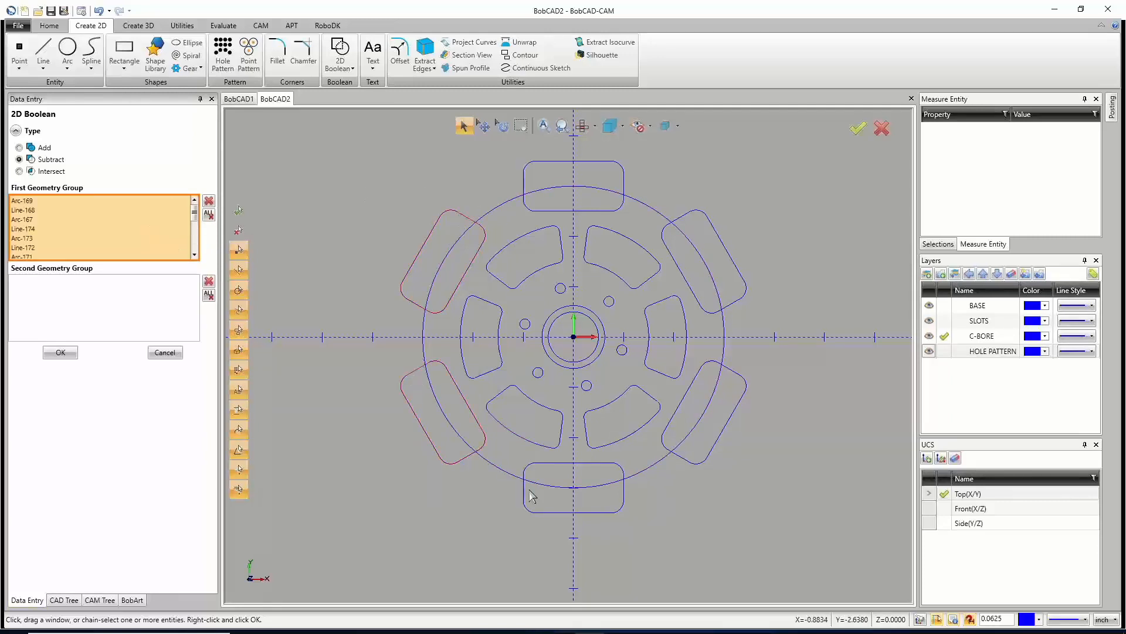
pyautogui.click(524, 497)
pyautogui.click(688, 465)
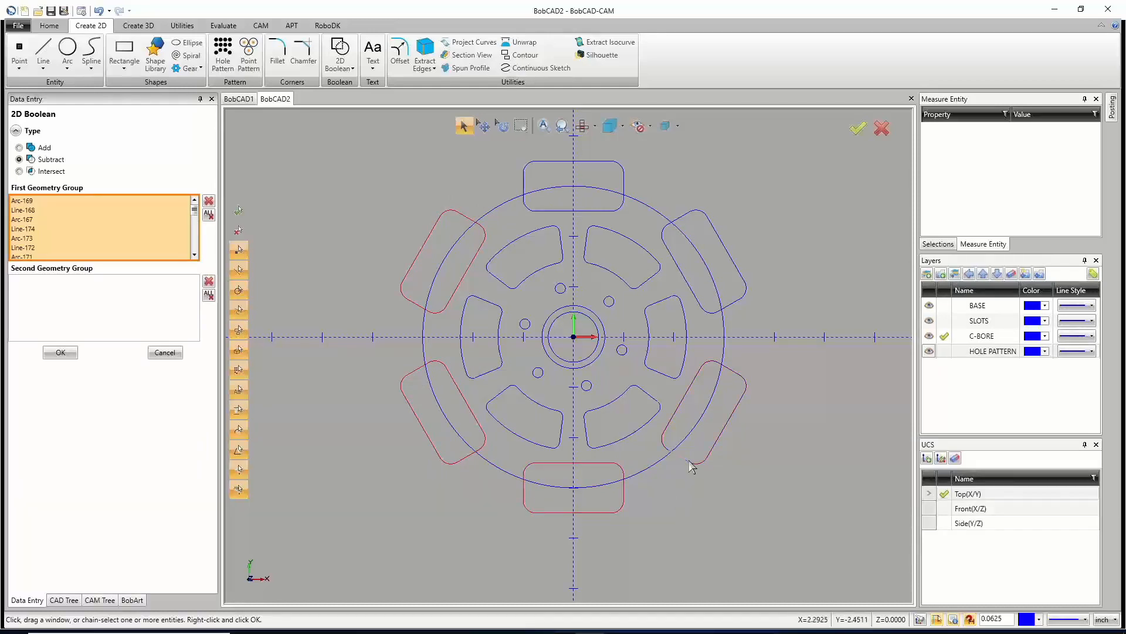
pyautogui.click(743, 304)
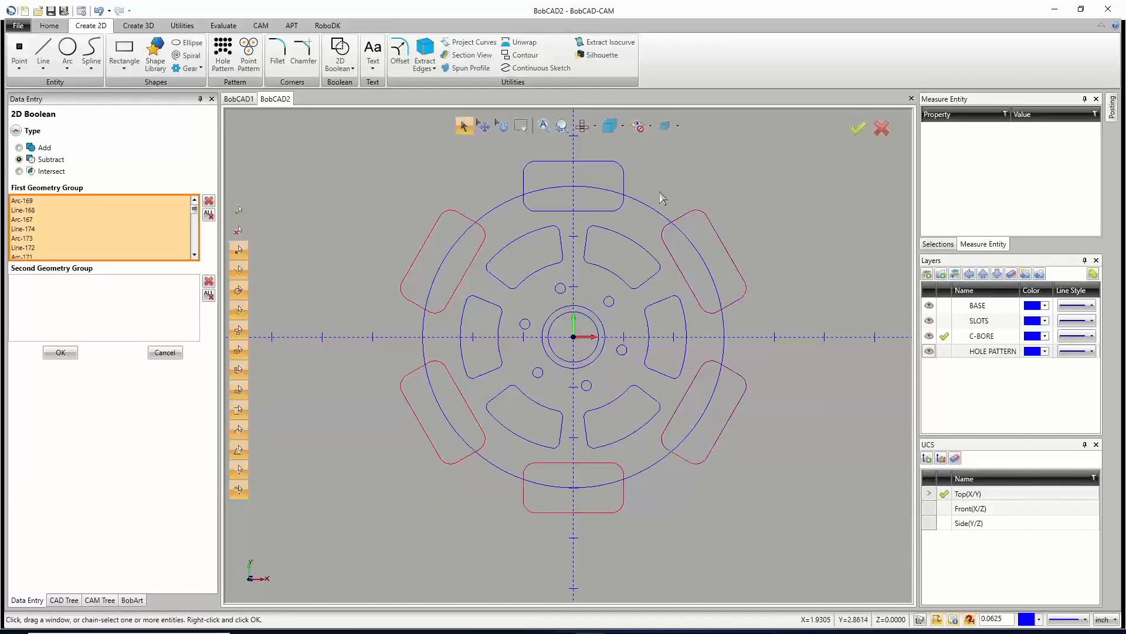
pyautogui.click(625, 186)
pyautogui.click(132, 321)
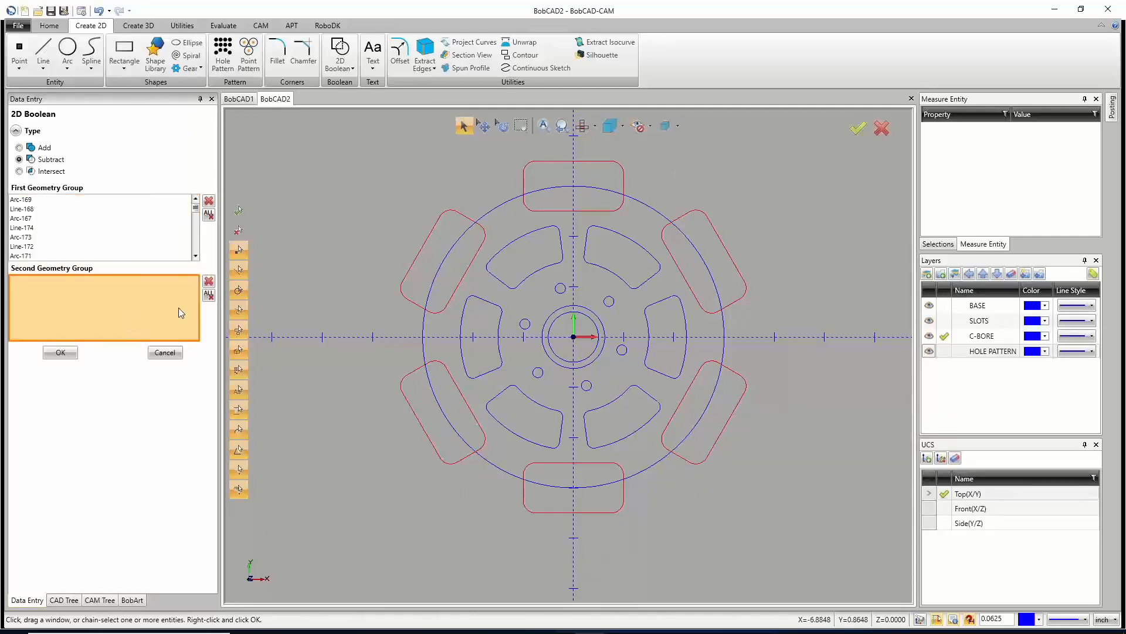
pyautogui.click(505, 203)
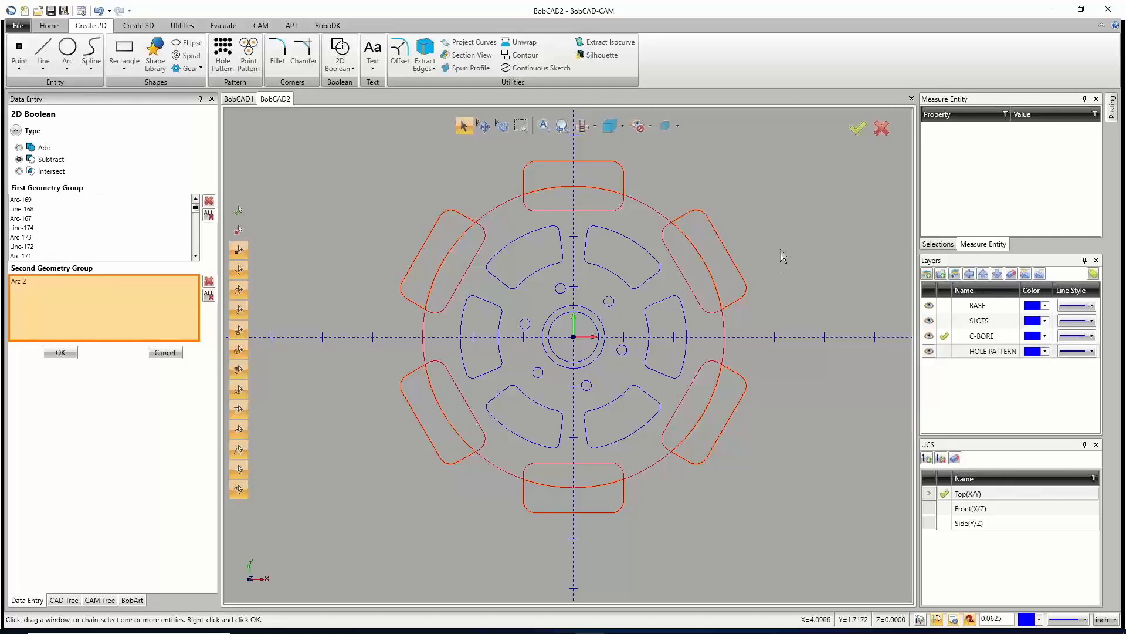
pyautogui.scroll(5, 552, 146)
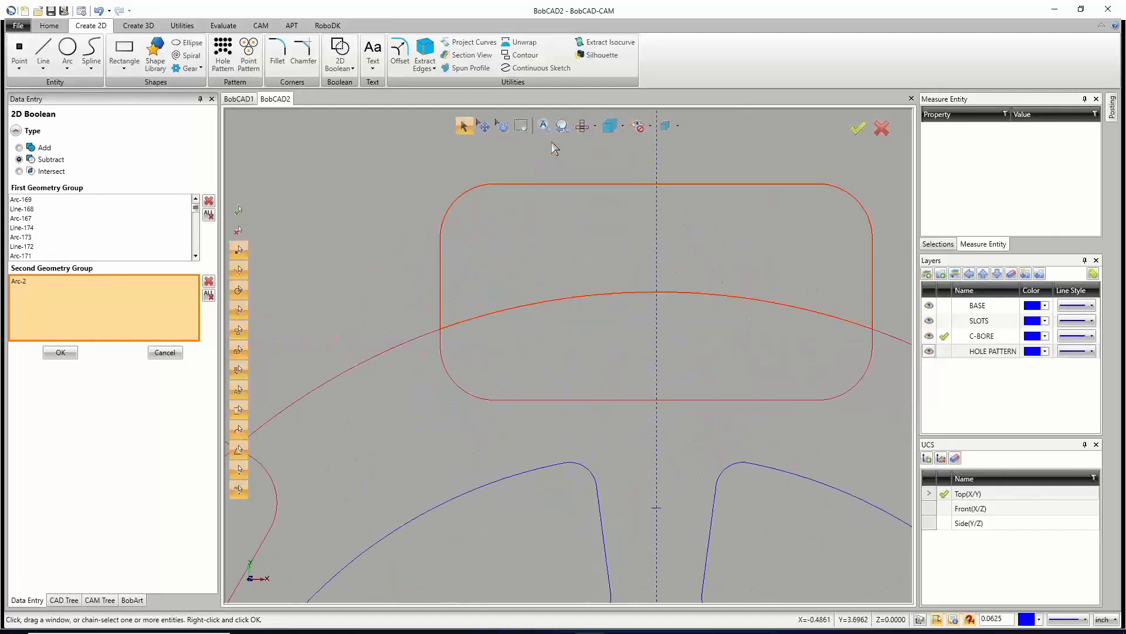
pyautogui.scroll(2, 705, 134)
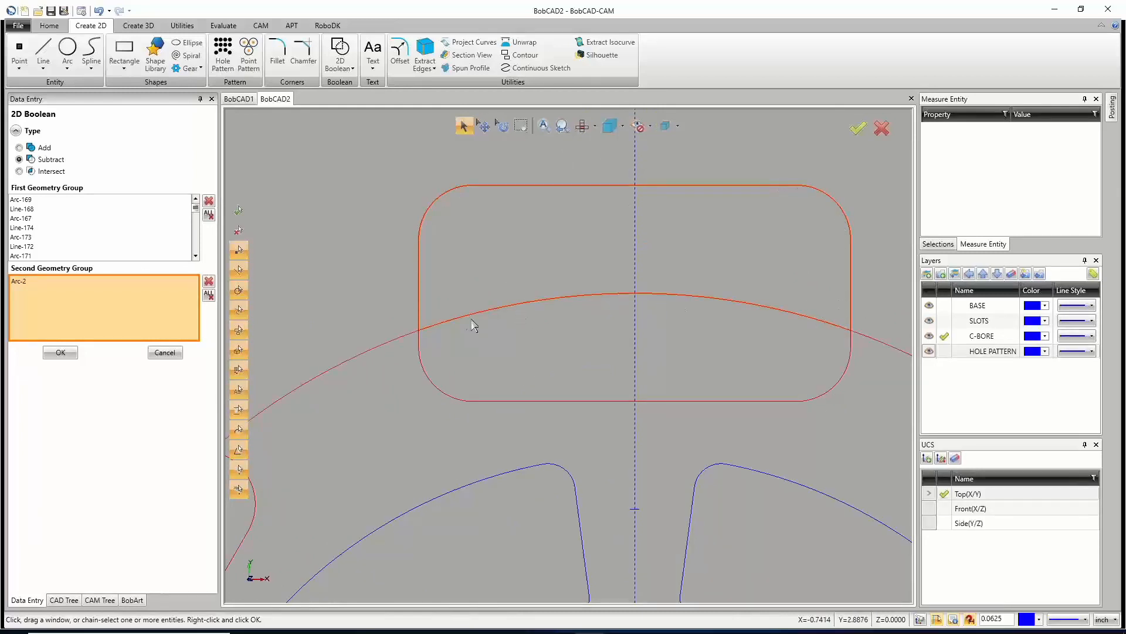
pyautogui.scroll(-3, 449, 317)
pyautogui.scroll(3, 518, 325)
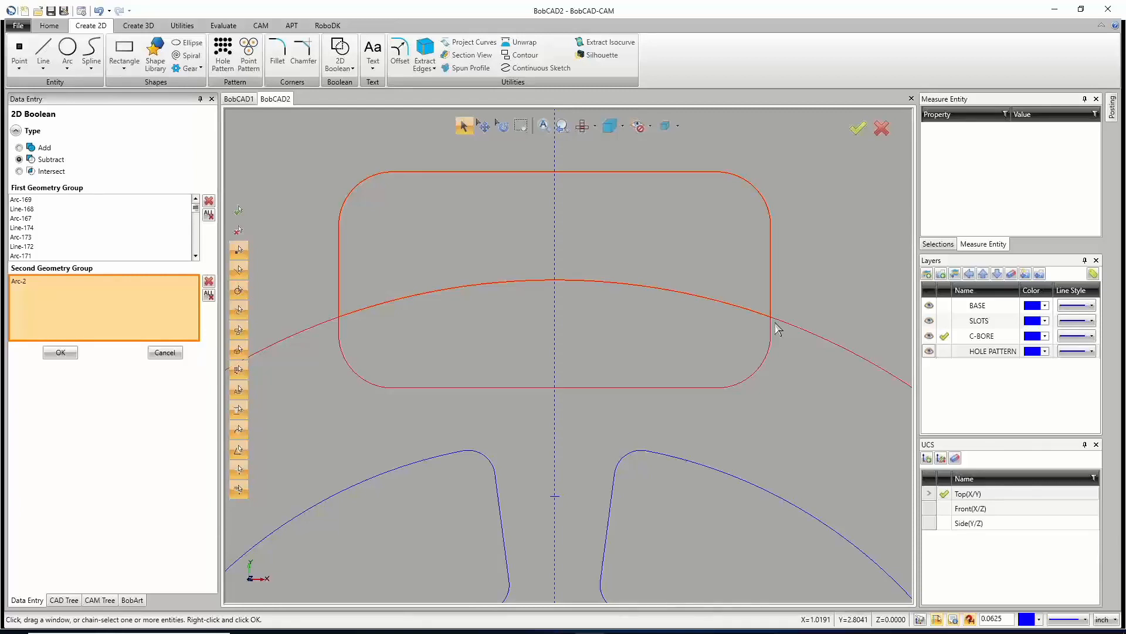
pyautogui.click(208, 294)
pyautogui.click(209, 215)
pyautogui.click(136, 208)
# Assign the large outer circle as the first geometry group of the 2D Boolean subtraction.
pyautogui.scroll(-5, 515, 298)
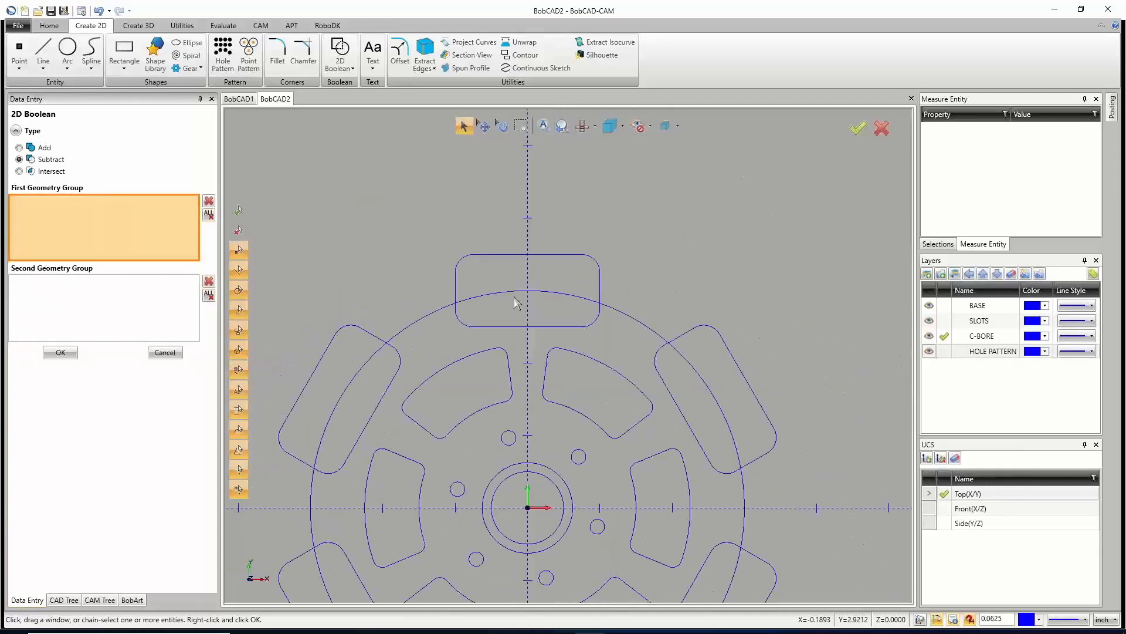
pyautogui.scroll(-1, 495, 363)
pyautogui.scroll(2, 487, 361)
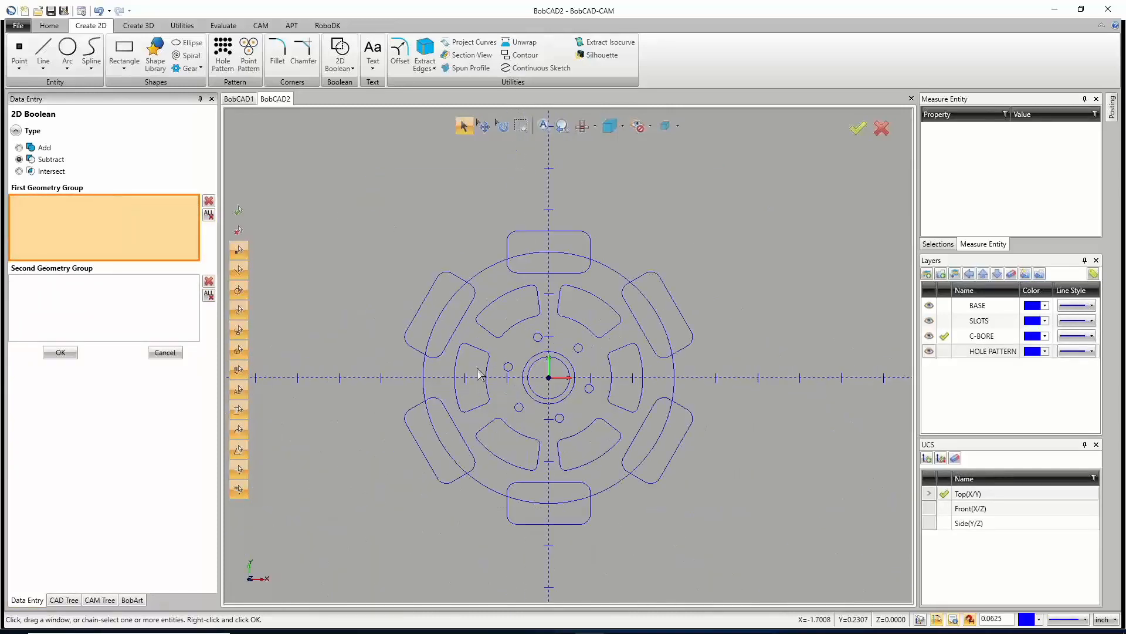
pyautogui.click(483, 271)
# Assign the six rounded rectangles as the second geometry group, apply the subtraction to cut the rim notches, and leave the command.
pyautogui.click(123, 310)
pyautogui.click(432, 288)
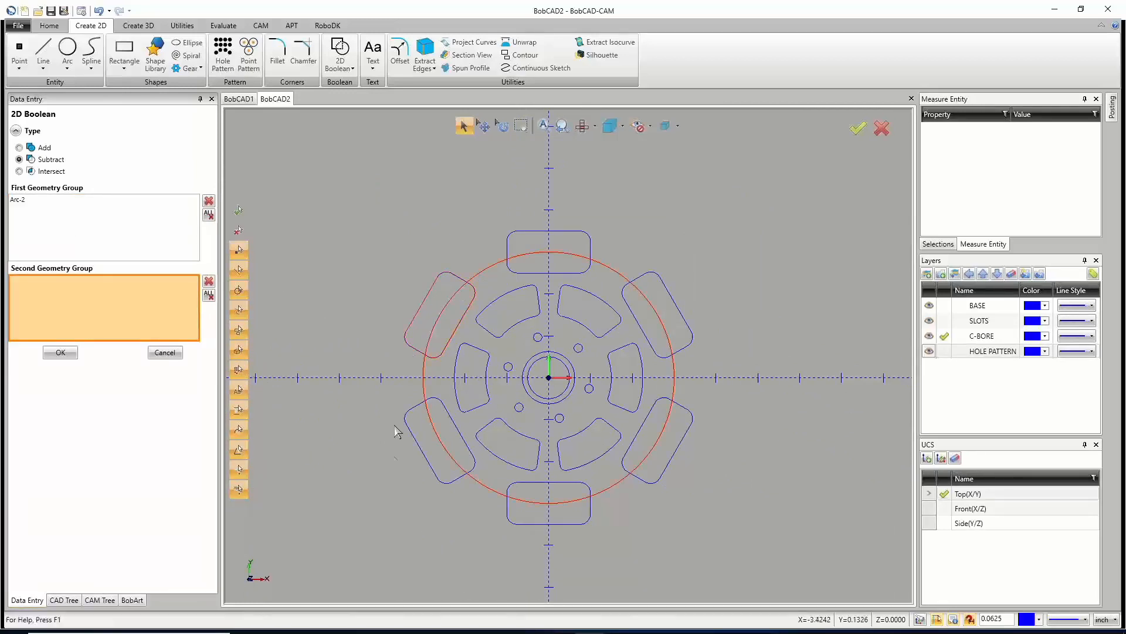
pyautogui.click(416, 452)
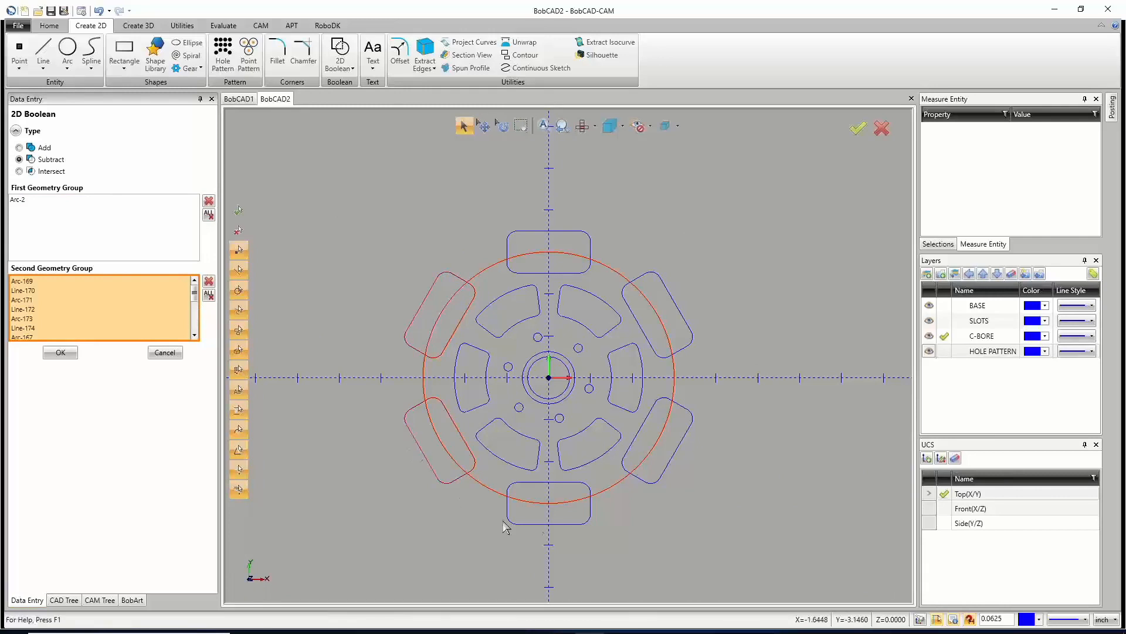
pyautogui.click(547, 523)
pyautogui.click(674, 457)
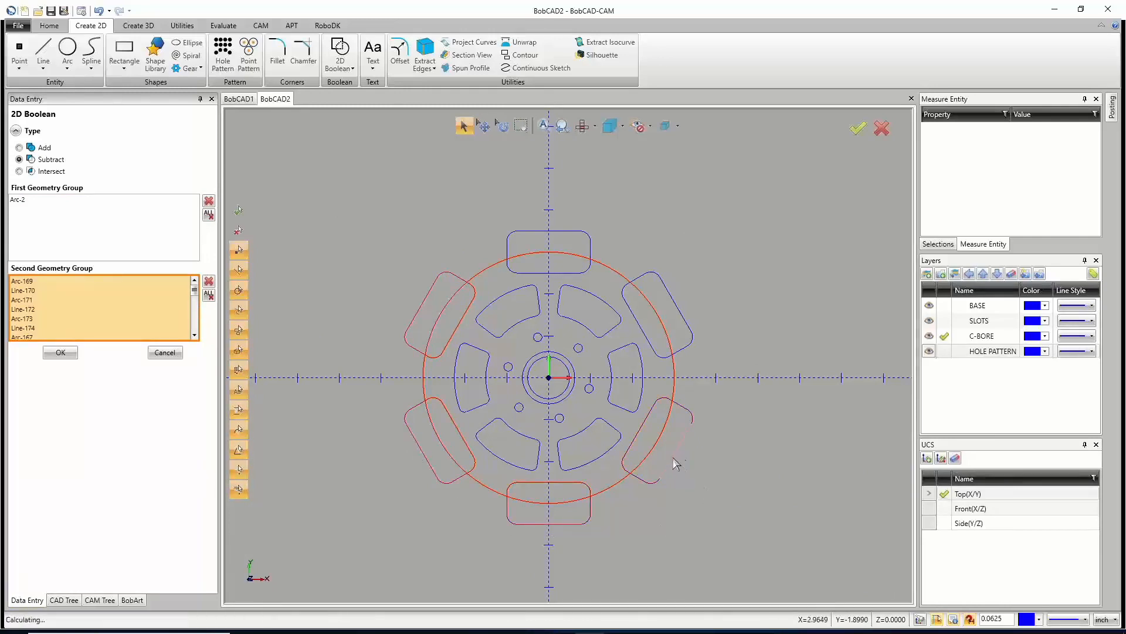
pyautogui.click(678, 300)
pyautogui.click(568, 233)
pyautogui.scroll(5, 474, 274)
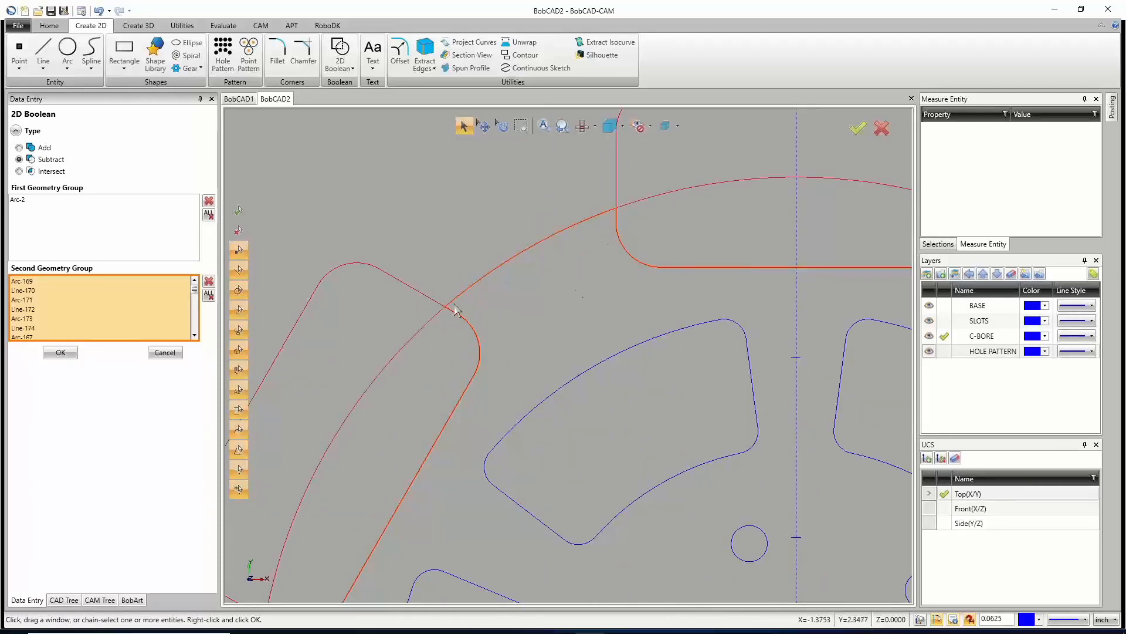
pyautogui.click(61, 352)
pyautogui.click(165, 352)
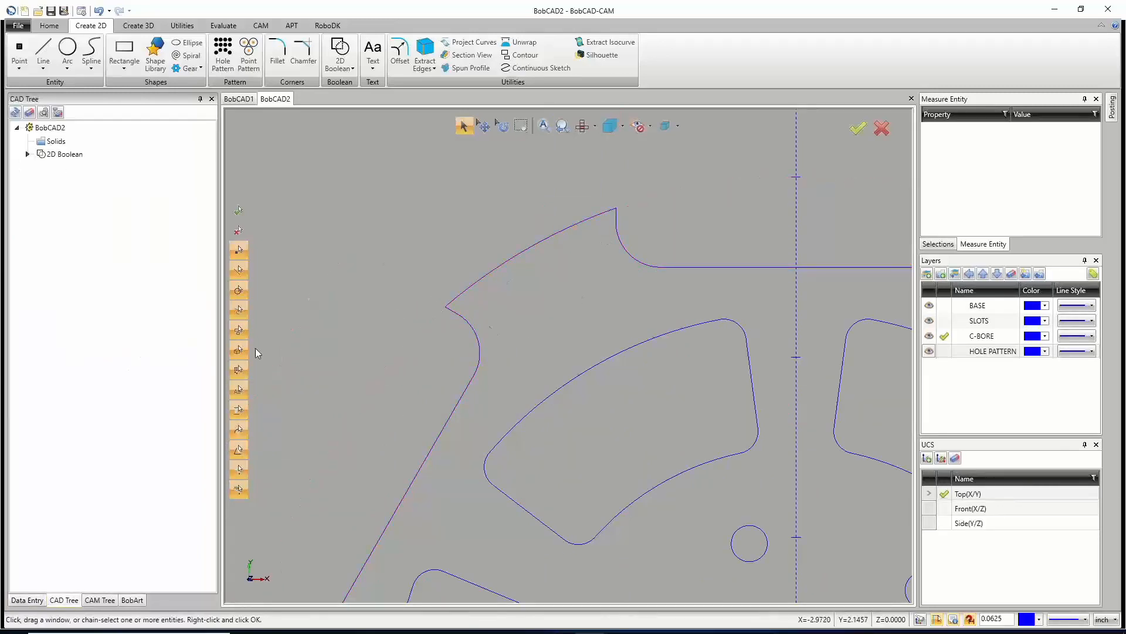
# Compare the rim notch corners of the finished part in BobCAD1 with those of the new outer profile in BobCAD2.
pyautogui.scroll(-5, 513, 313)
pyautogui.scroll(-2, 508, 320)
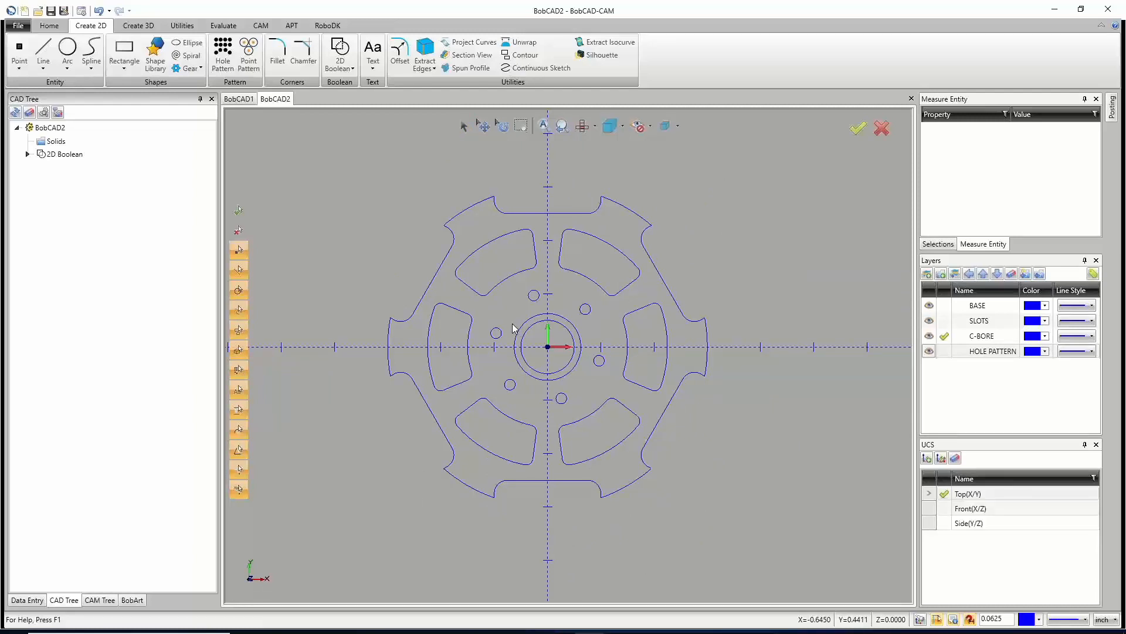
pyautogui.click(239, 100)
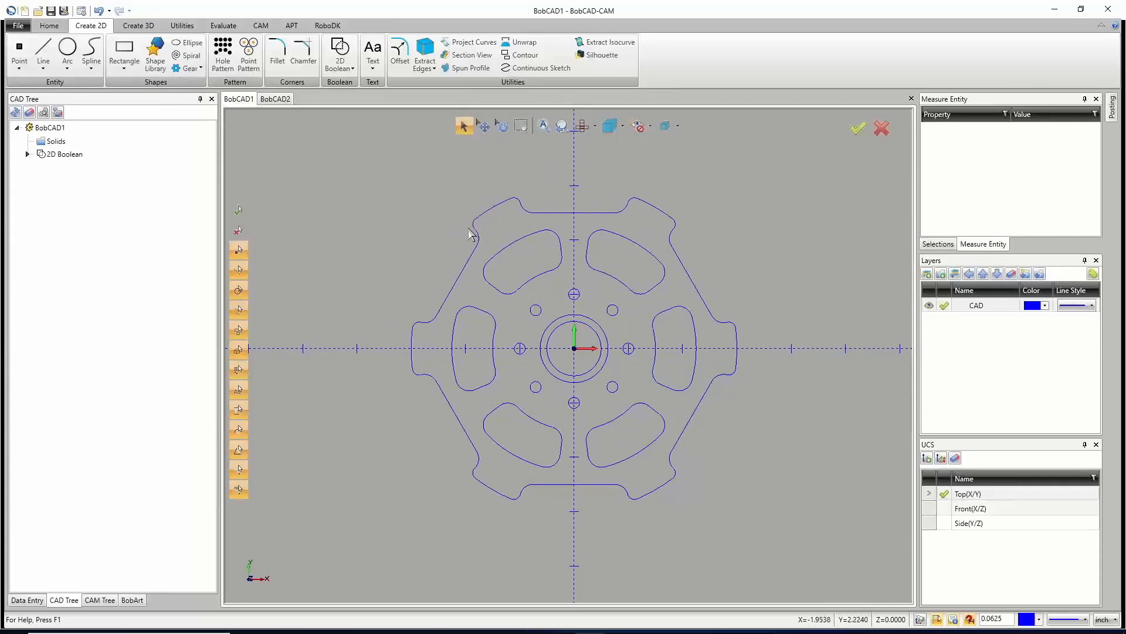
pyautogui.scroll(3, 477, 230)
pyautogui.scroll(2, 477, 230)
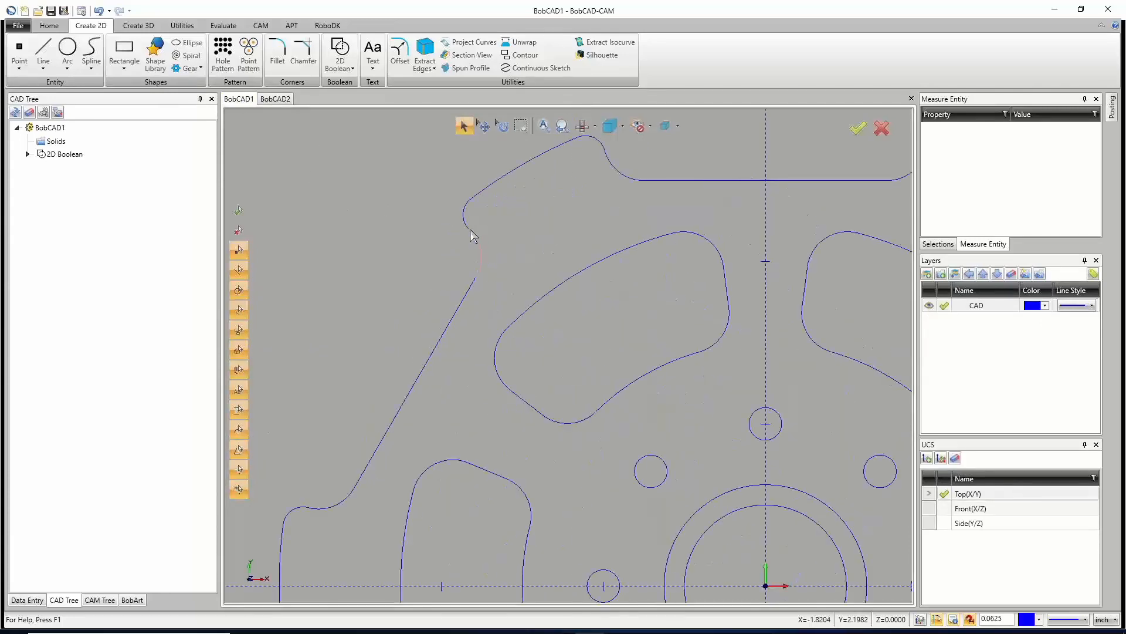
pyautogui.scroll(2, 470, 232)
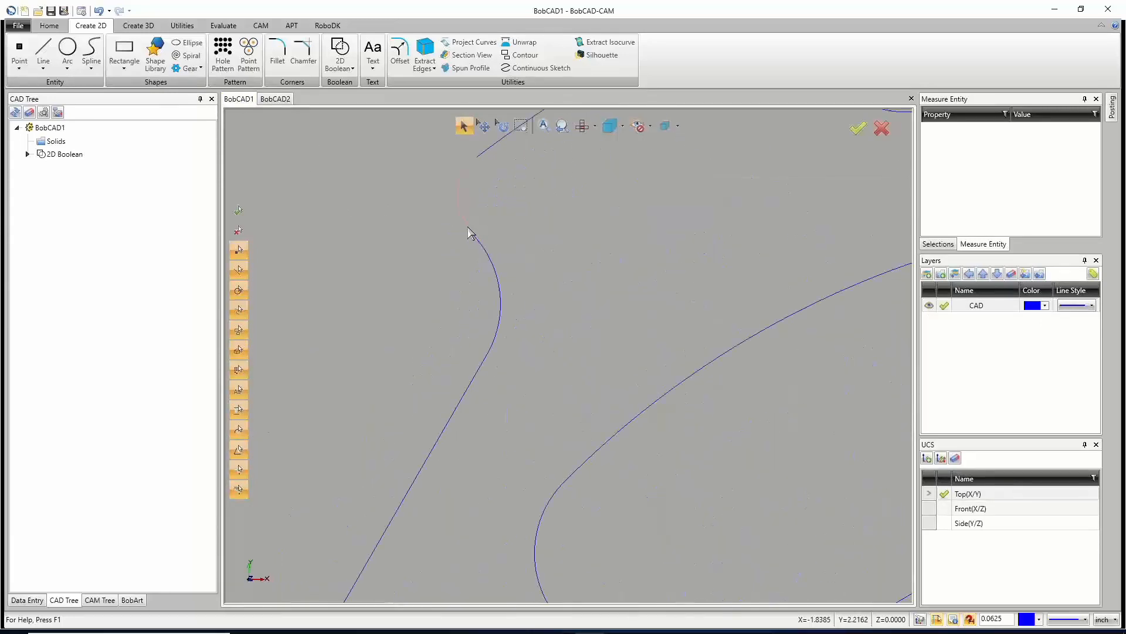
pyautogui.click(275, 98)
pyautogui.scroll(6, 458, 234)
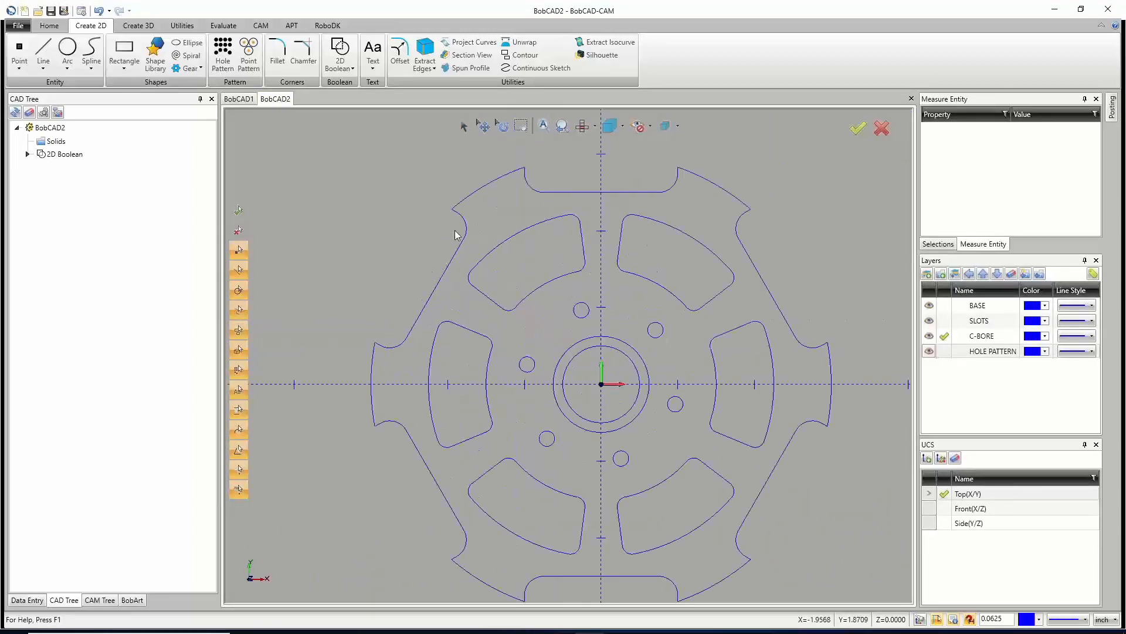
pyautogui.scroll(-3, 458, 222)
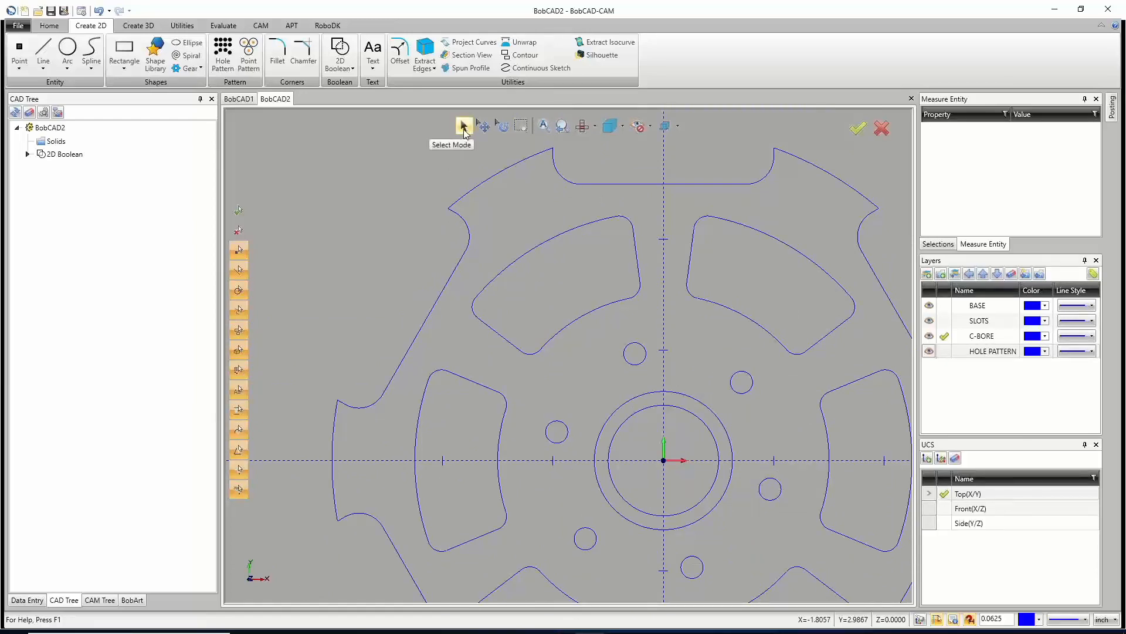
pyautogui.click(278, 56)
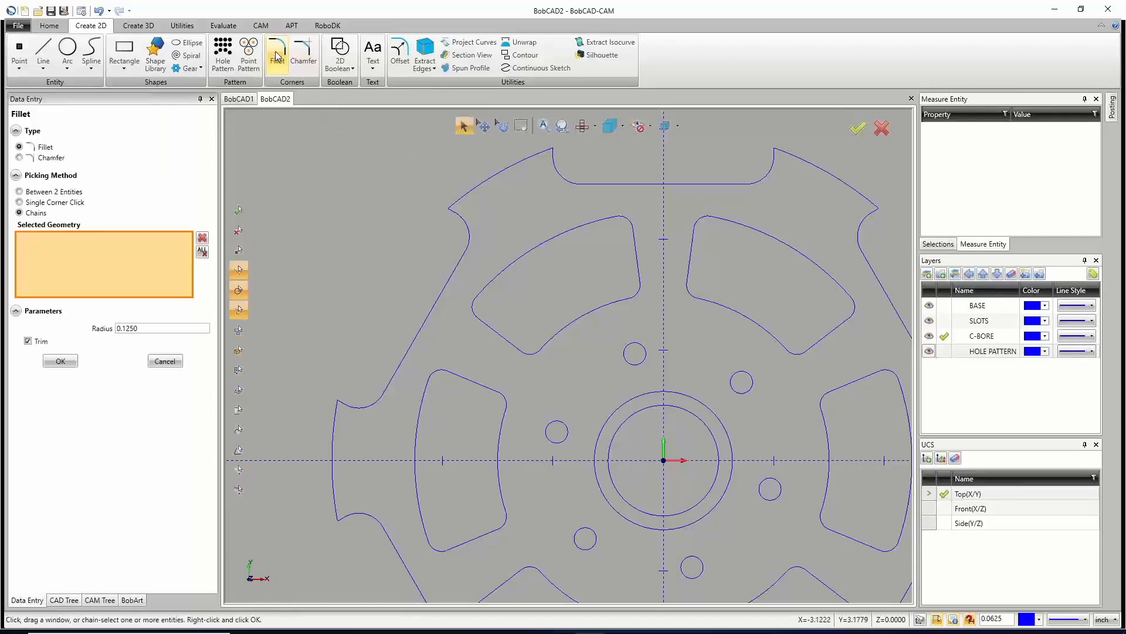
pyautogui.doubleClick(143, 328)
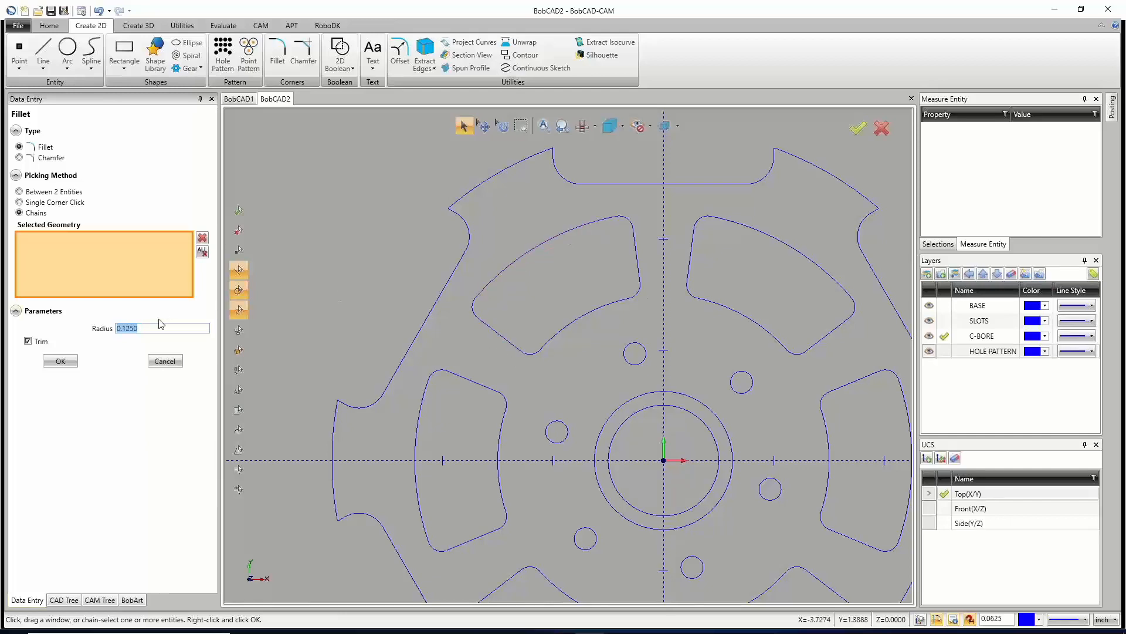
pyautogui.write('.375')
pyautogui.rightClick(356, 268)
pyautogui.click(379, 289)
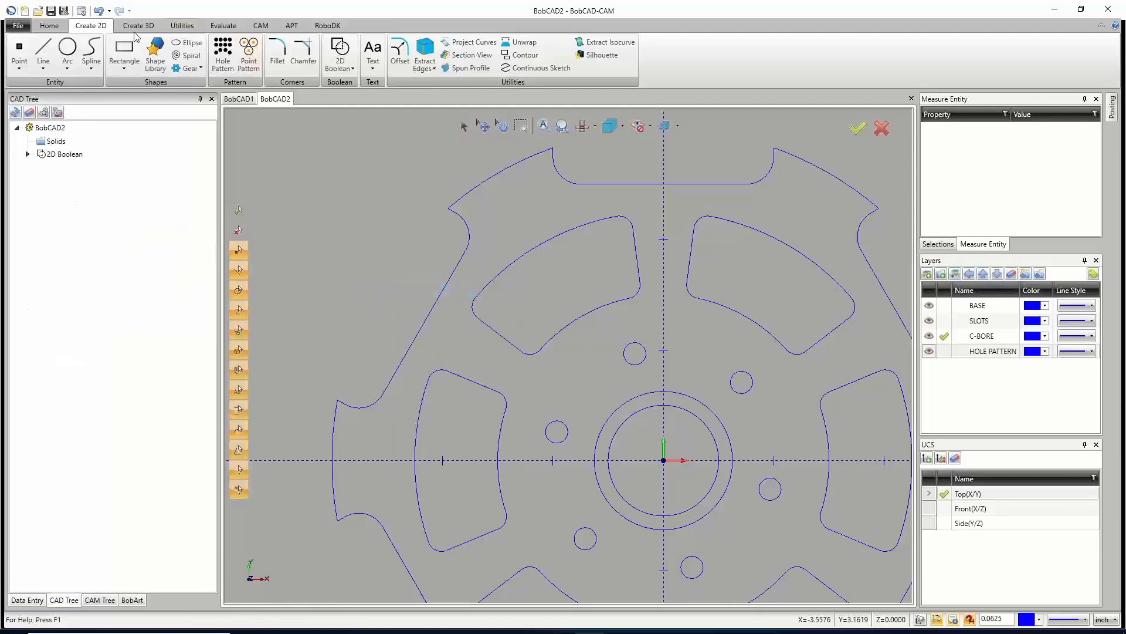
# Measure the slanted straight end line of the upper-left slot with Measure One.
pyautogui.click(223, 25)
pyautogui.click(262, 54)
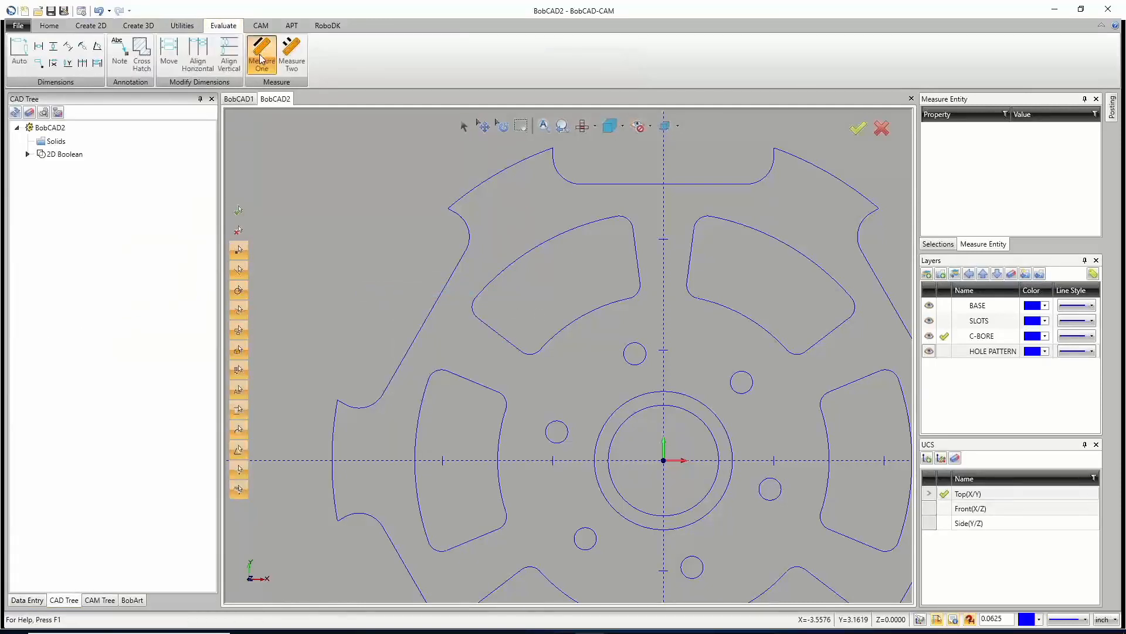
pyautogui.click(490, 328)
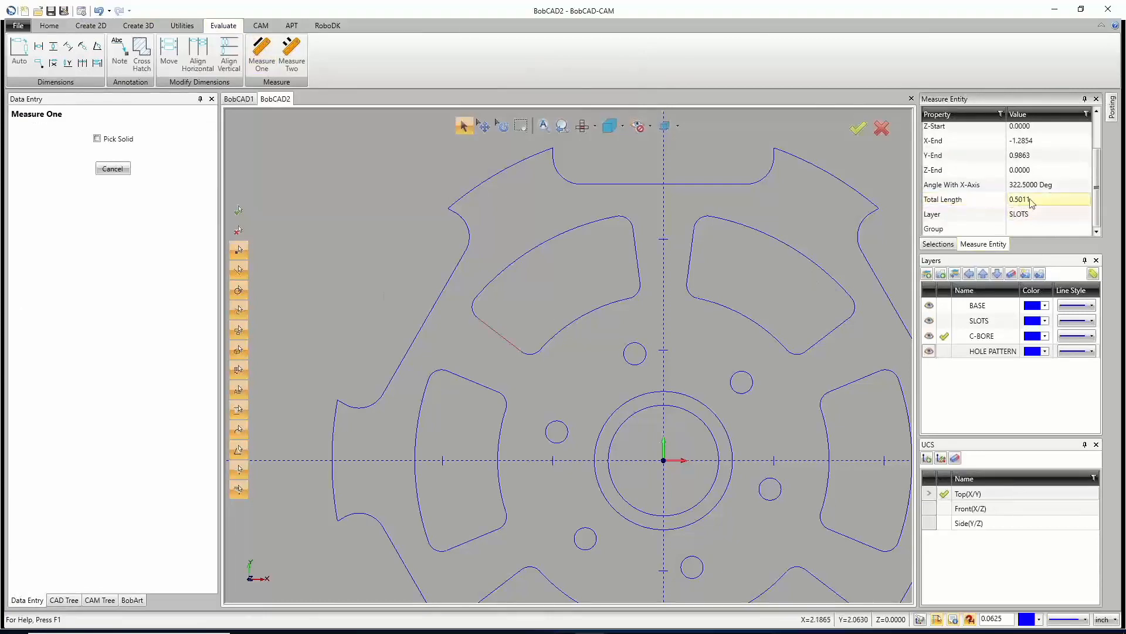
pyautogui.click(1033, 202)
pyautogui.click(264, 56)
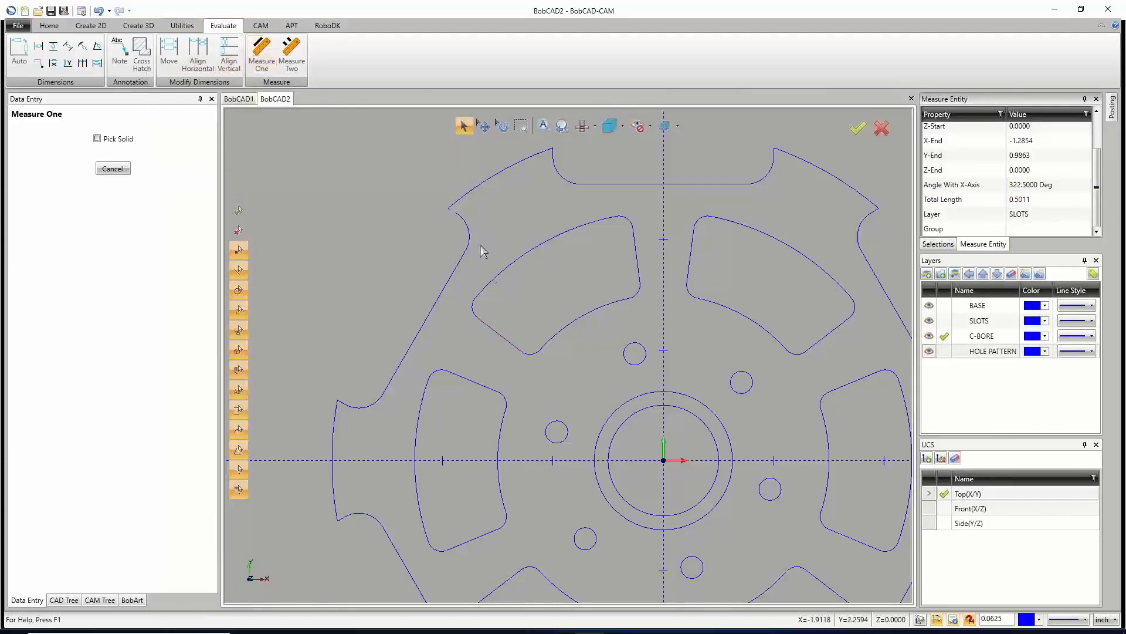
pyautogui.click(499, 335)
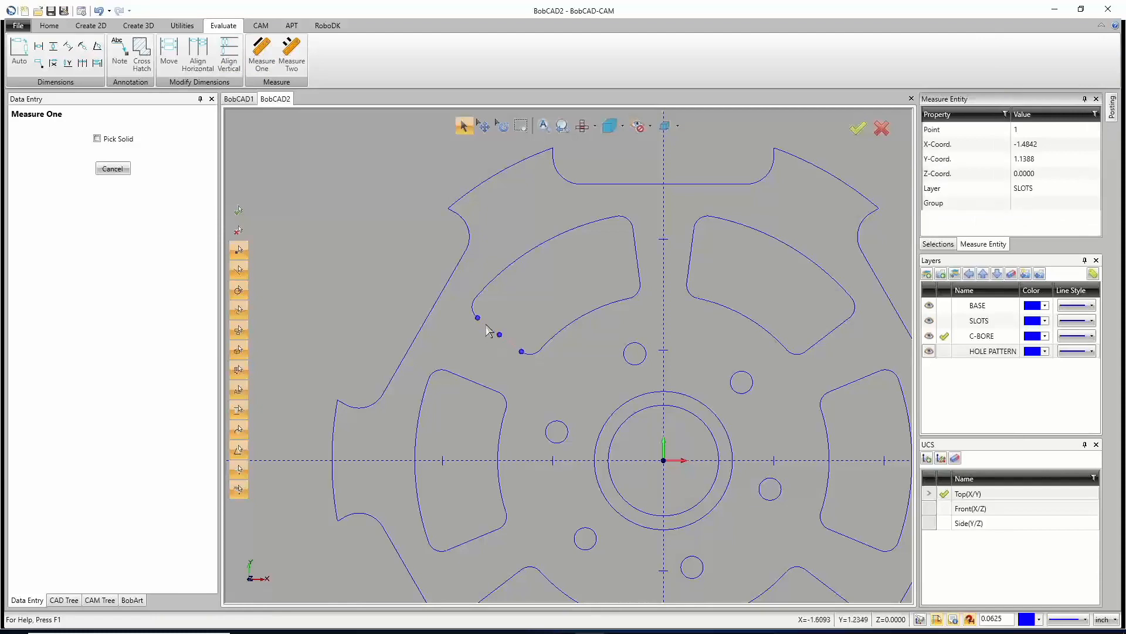
pyautogui.click(486, 326)
pyautogui.scroll(-1, 1037, 185)
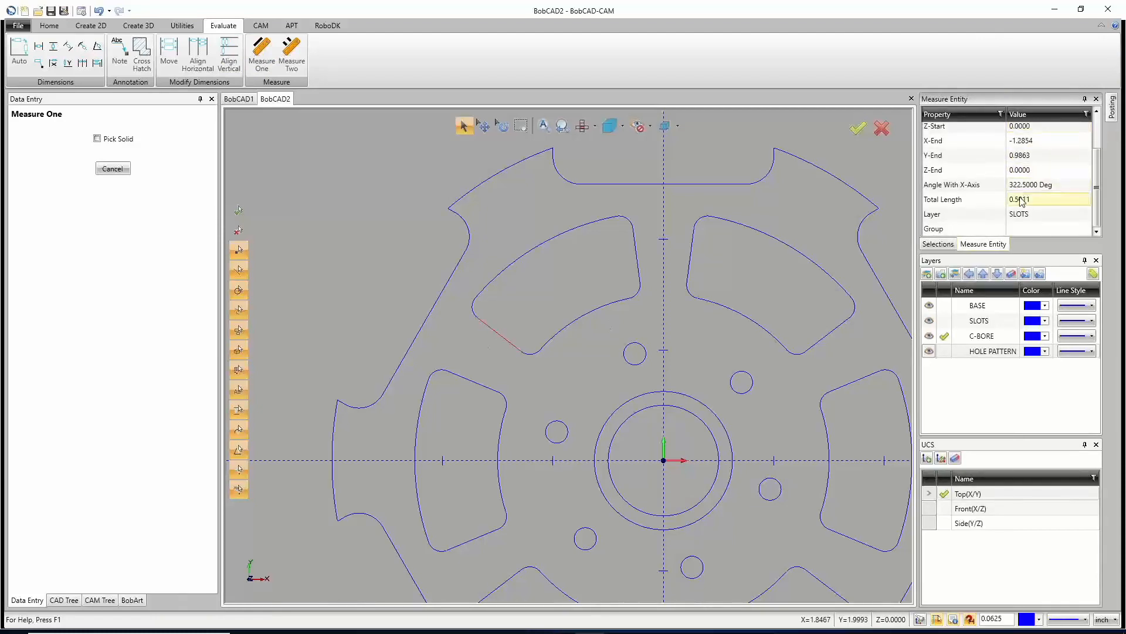
pyautogui.scroll(1, 1023, 202)
pyautogui.scroll(-1, 1024, 208)
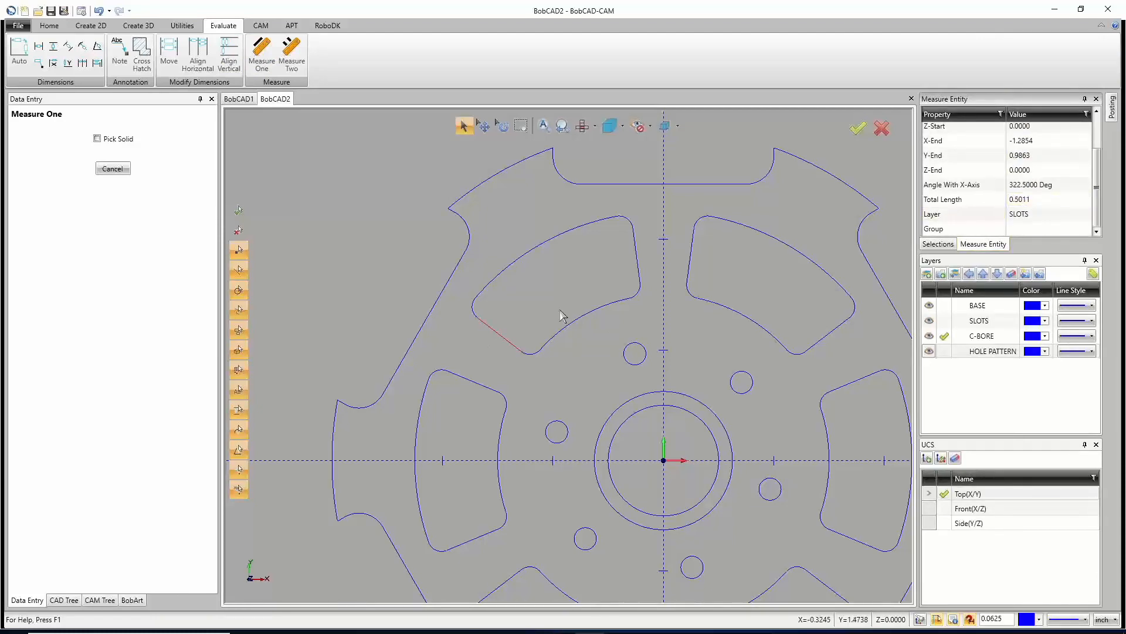
# Measure the distance between the two outer corner points of the top rim notch with Measure Two, then close the measurement.
pyautogui.click(292, 52)
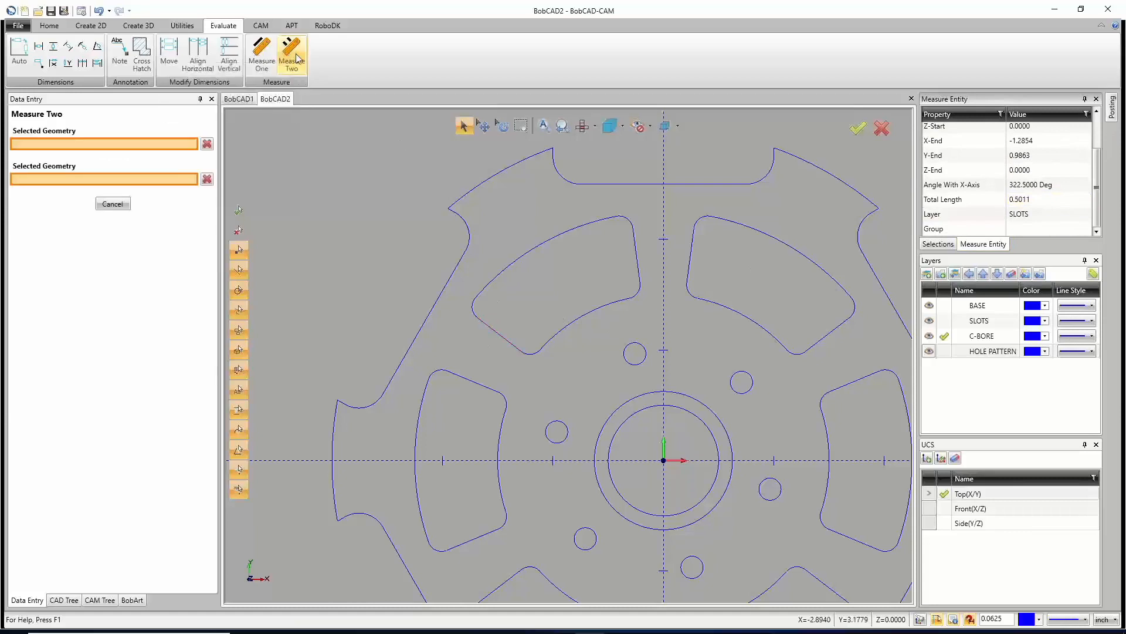
pyautogui.click(552, 149)
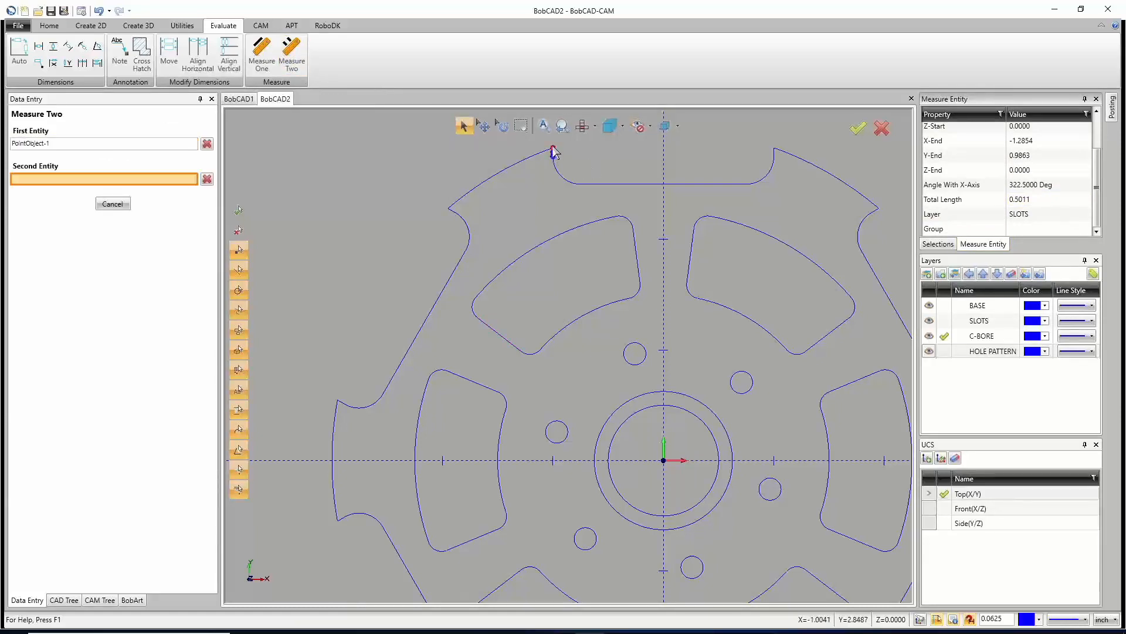
pyautogui.click(775, 149)
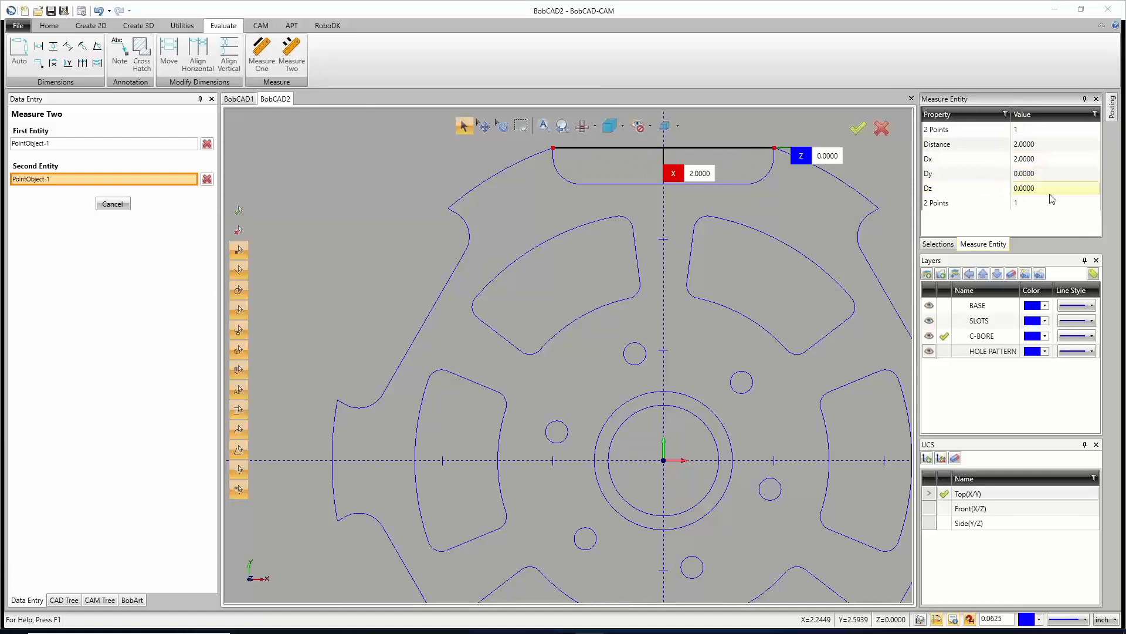
pyautogui.click(113, 204)
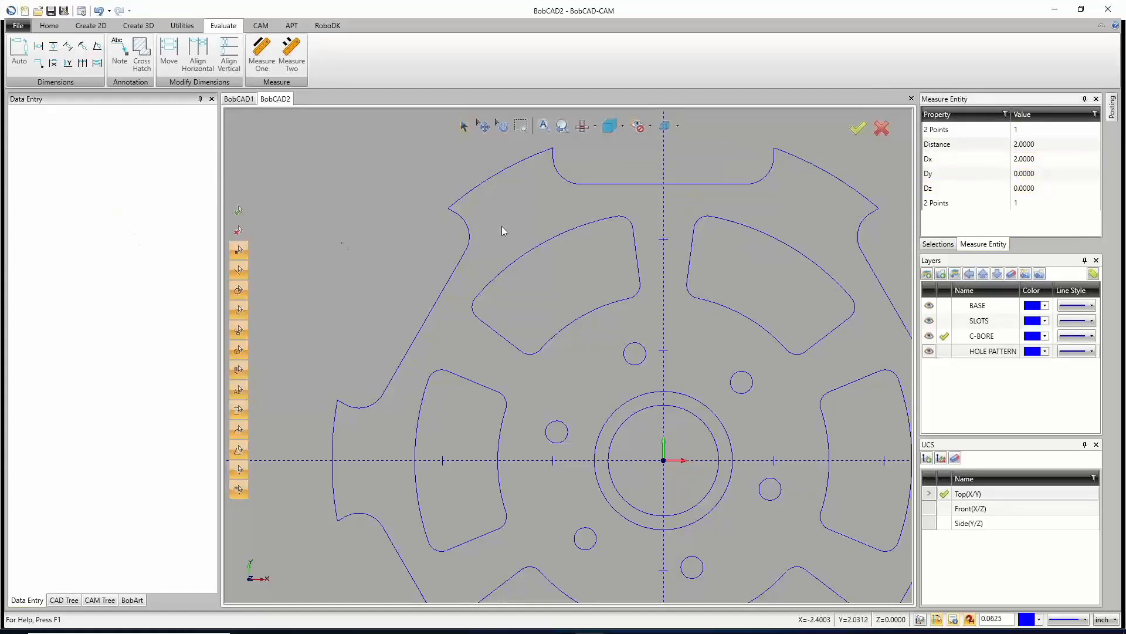
# Measure the upper-left slot's slanted straight end line again with Measure One and check its total length.
pyautogui.click(261, 56)
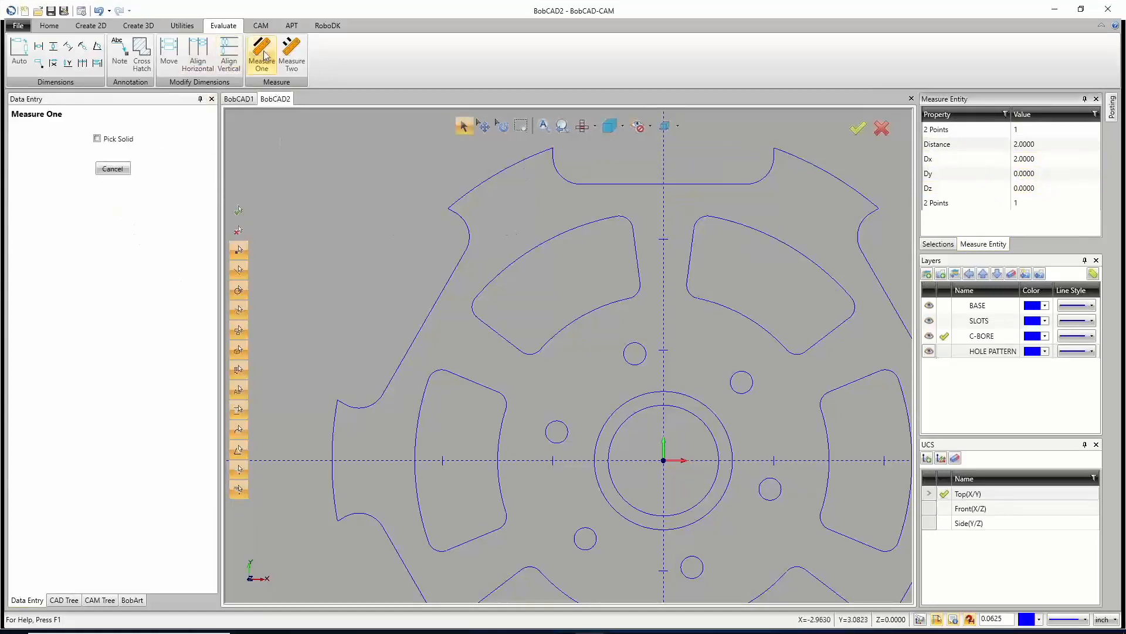
pyautogui.click(514, 347)
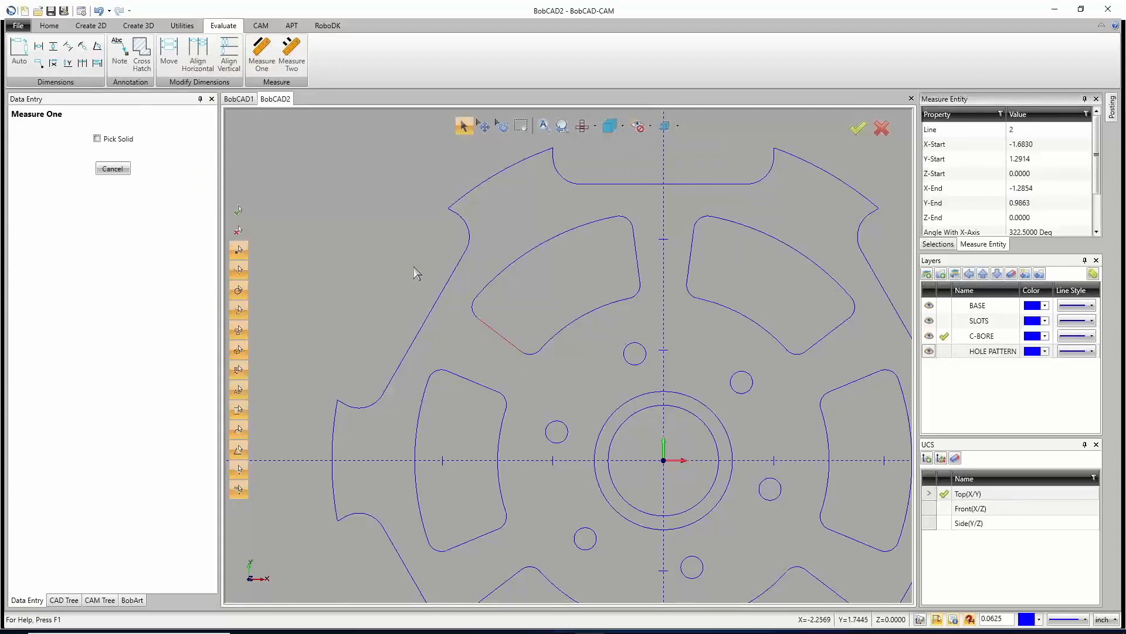
pyautogui.scroll(-3, 1010, 226)
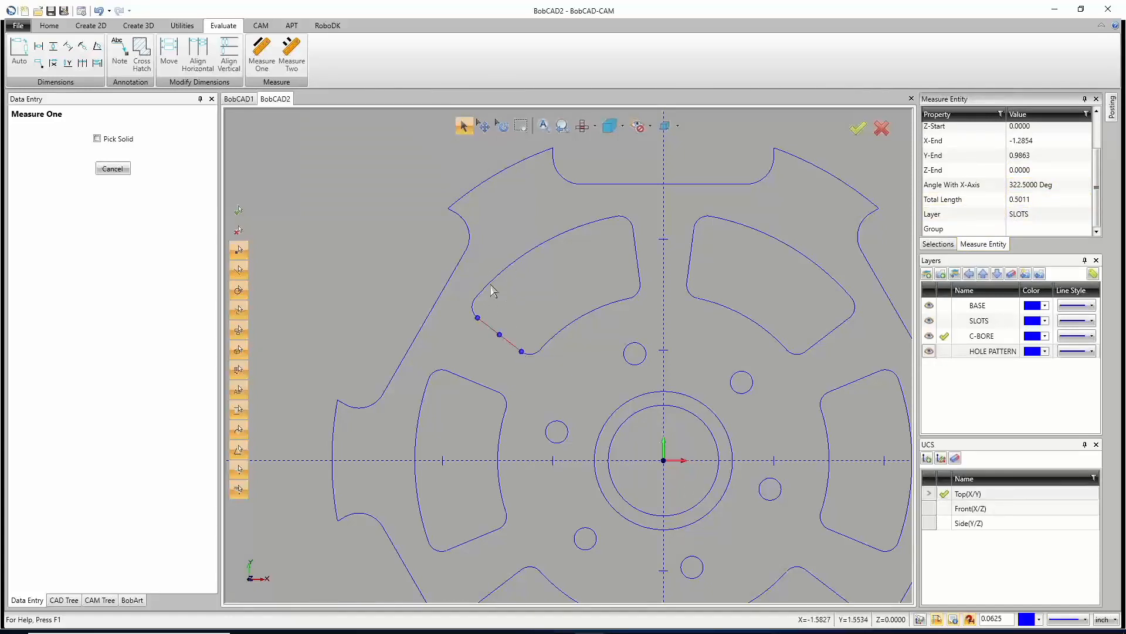
# Start a fillet between two entities with a radius of 0.5011, taking the upper-left slot's slanted end line as the first entity.
pyautogui.click(82, 26)
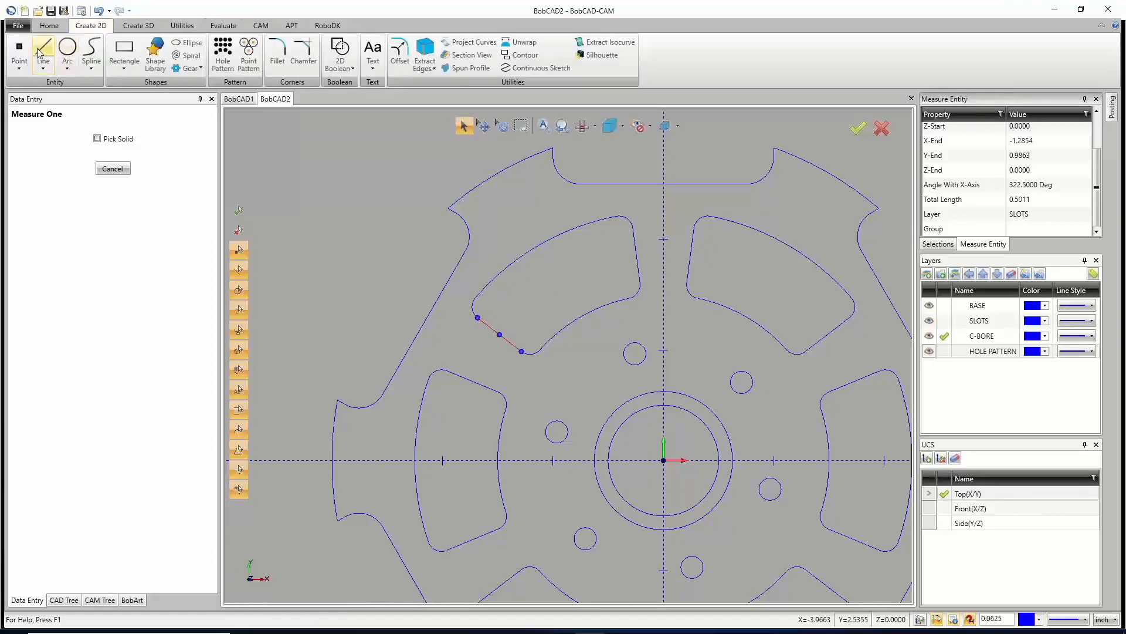
pyautogui.click(278, 53)
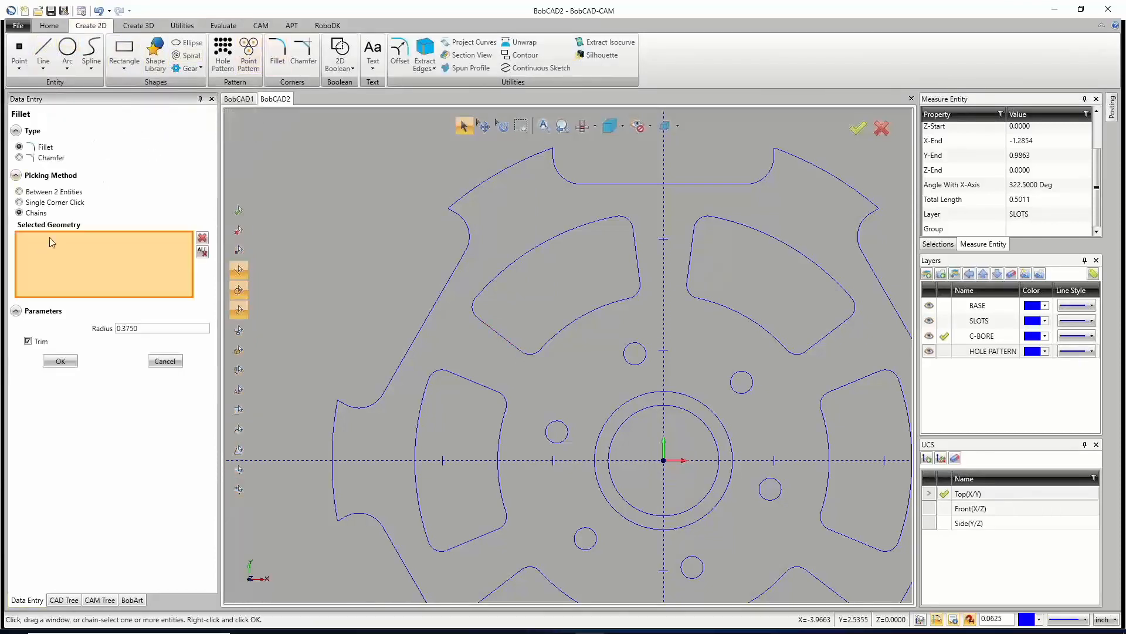
pyautogui.click(43, 204)
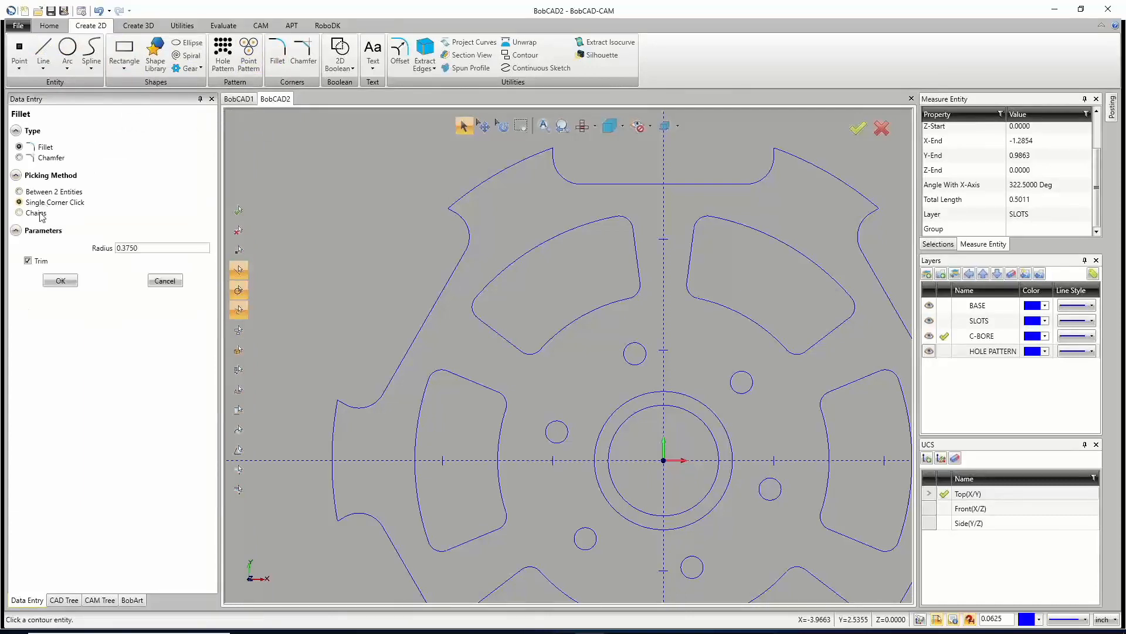
pyautogui.click(43, 193)
pyautogui.click(160, 248)
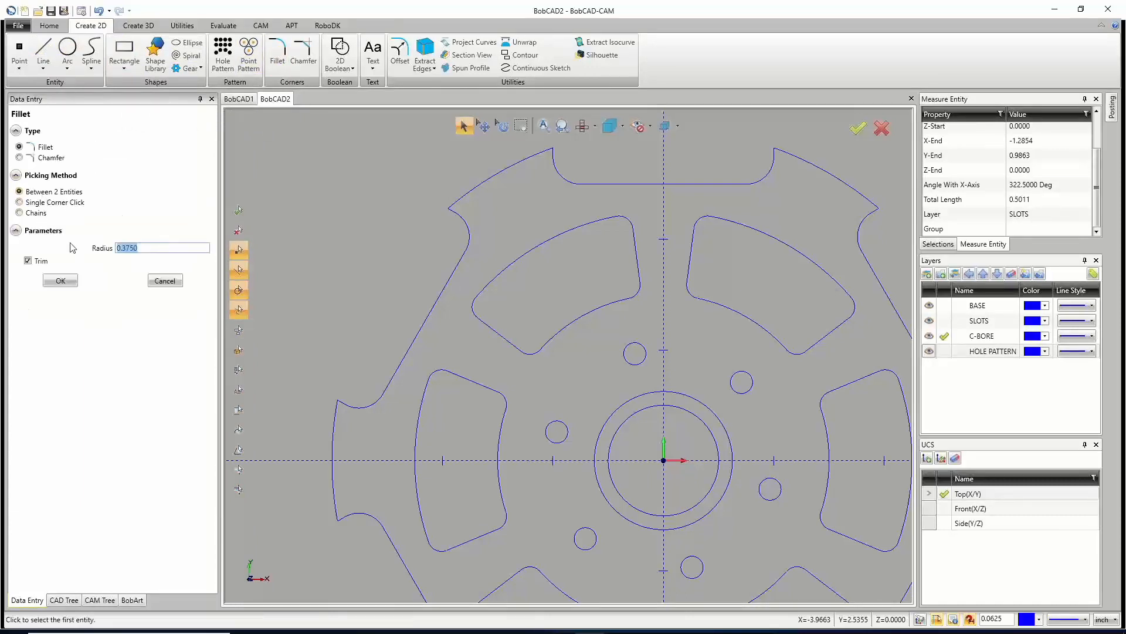
pyautogui.press('BackSpace')
pyautogui.click(485, 323)
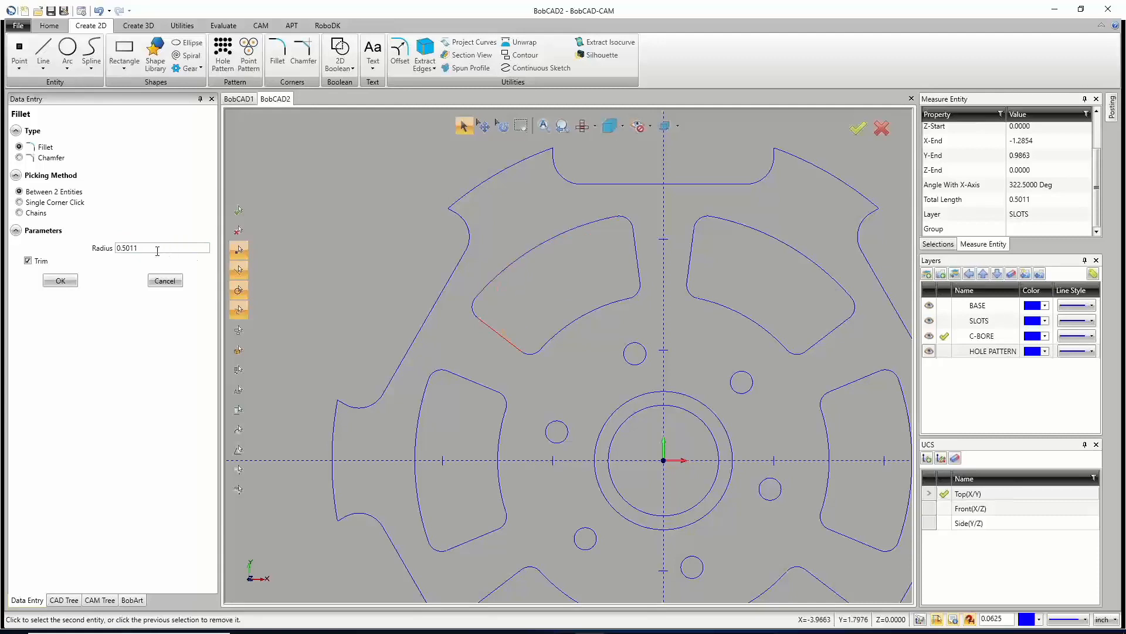
# Try a fillet of radius 0.502 between the upper-left slot's slanted end line and its outer arc, then leave the command.
pyautogui.click(134, 249)
pyautogui.click(537, 249)
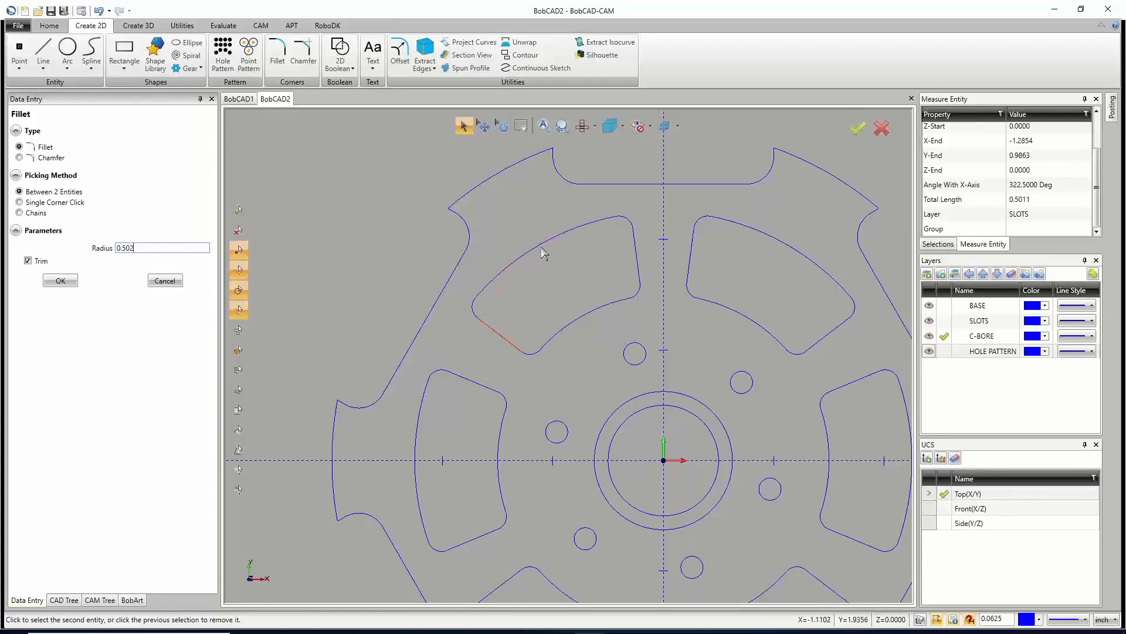
pyautogui.click(488, 323)
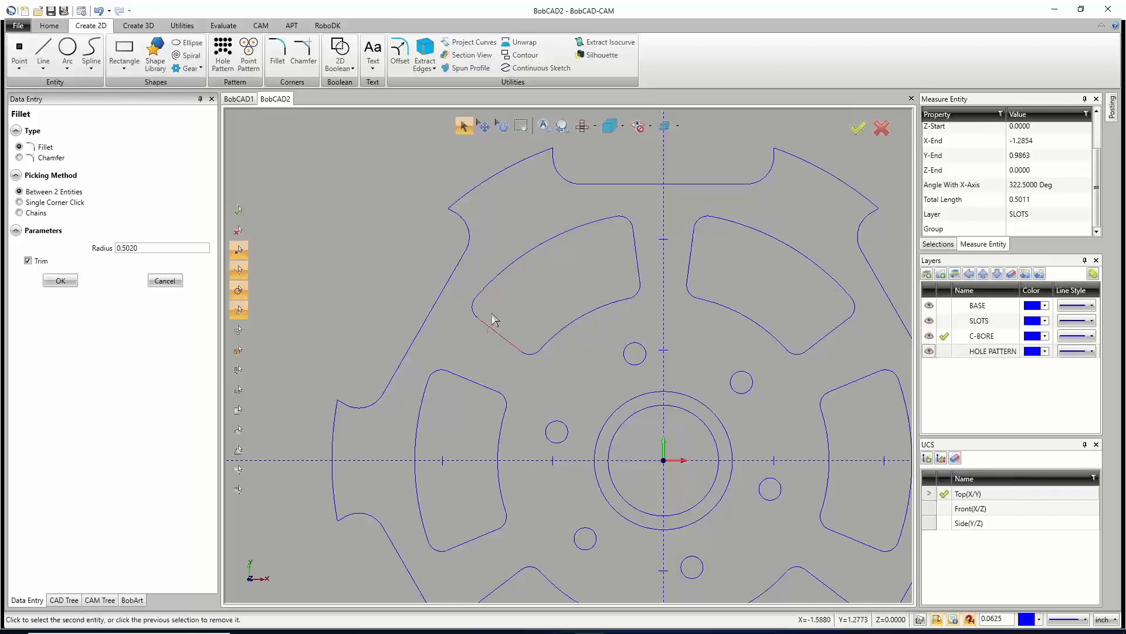
pyautogui.click(537, 248)
pyautogui.scroll(3, 508, 338)
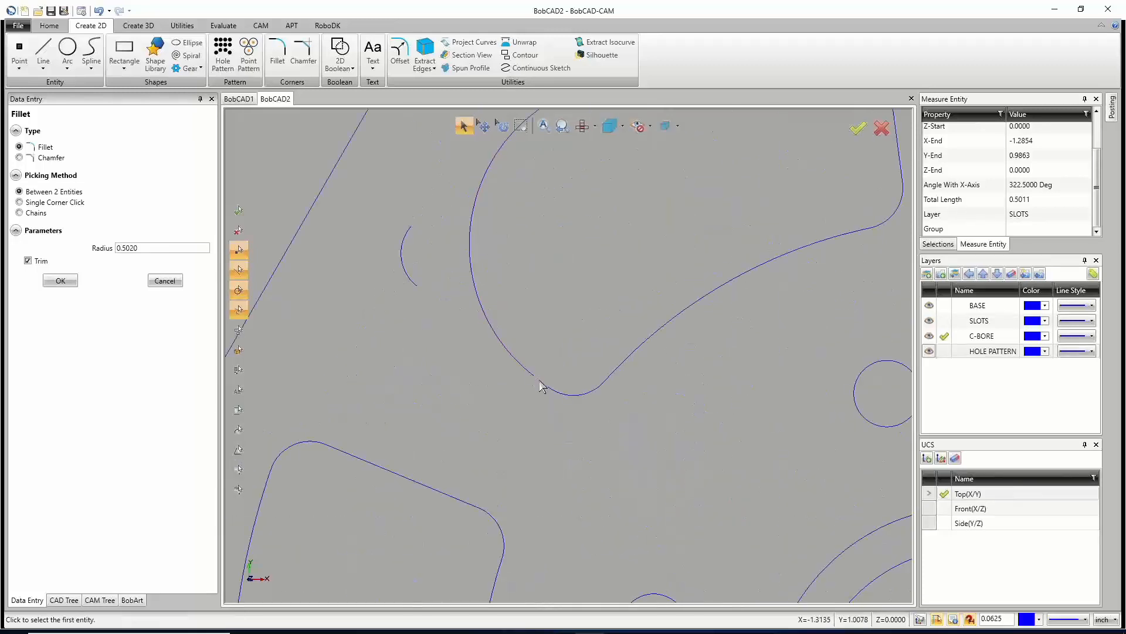
pyautogui.scroll(5, 539, 385)
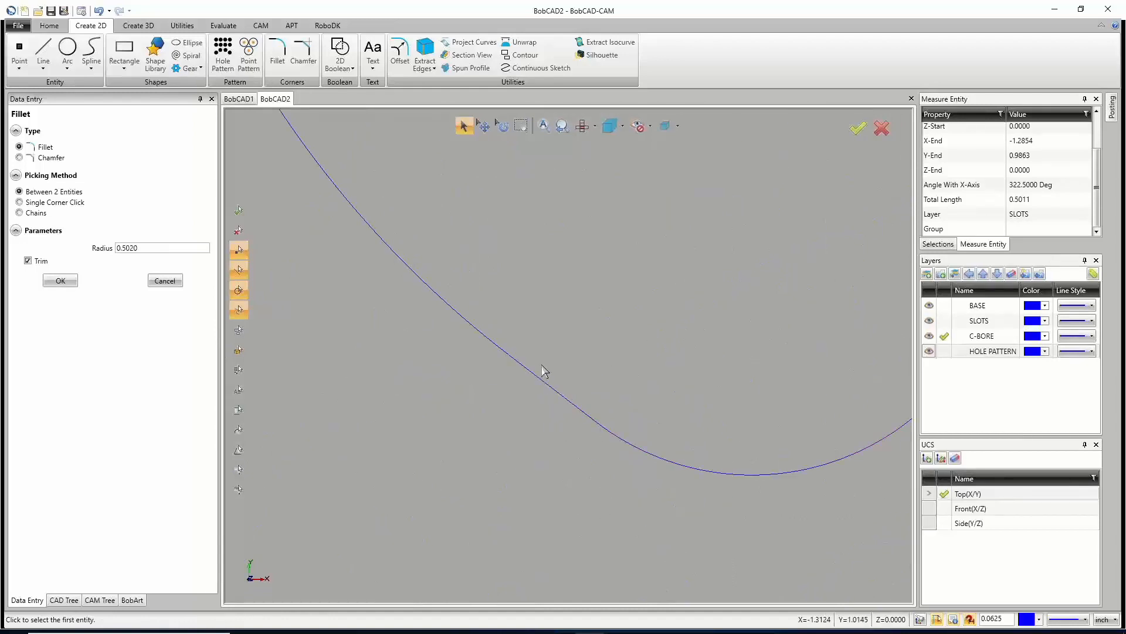
pyautogui.scroll(-2, 523, 368)
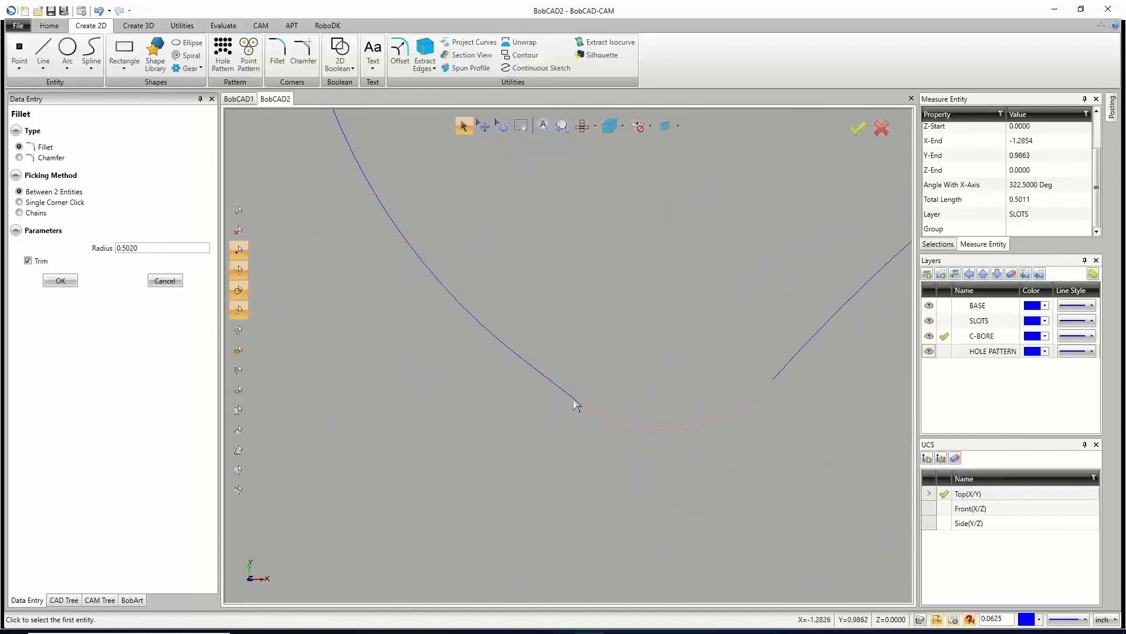
pyautogui.scroll(-3, 542, 377)
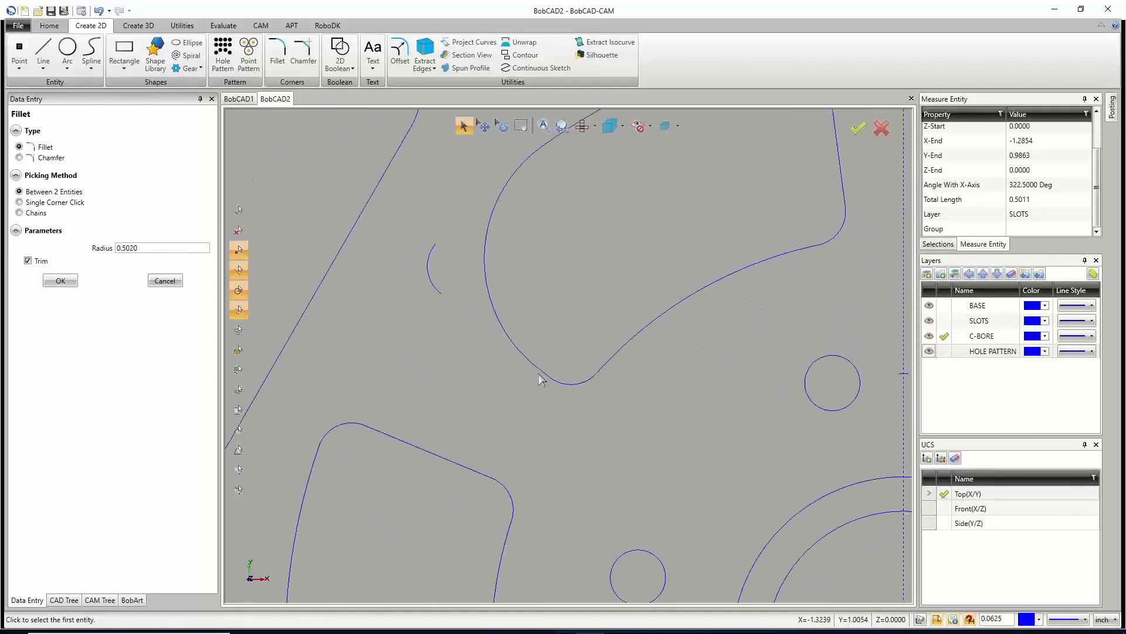
pyautogui.scroll(-3, 536, 377)
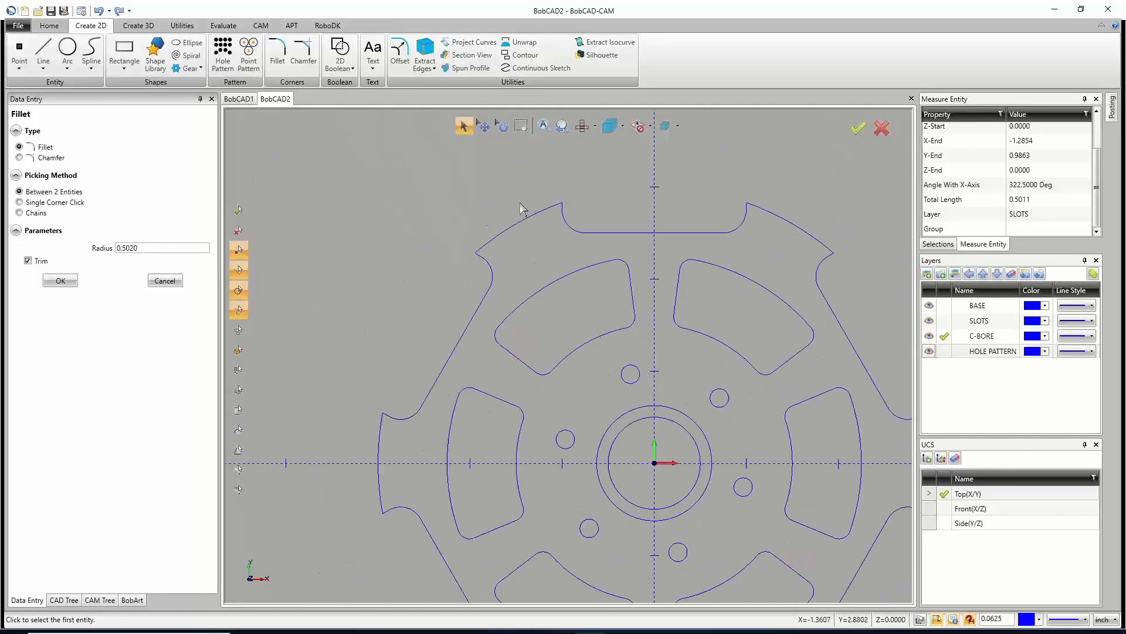
pyautogui.scroll(3, 520, 213)
pyautogui.scroll(3, 487, 257)
pyautogui.rightClick(351, 248)
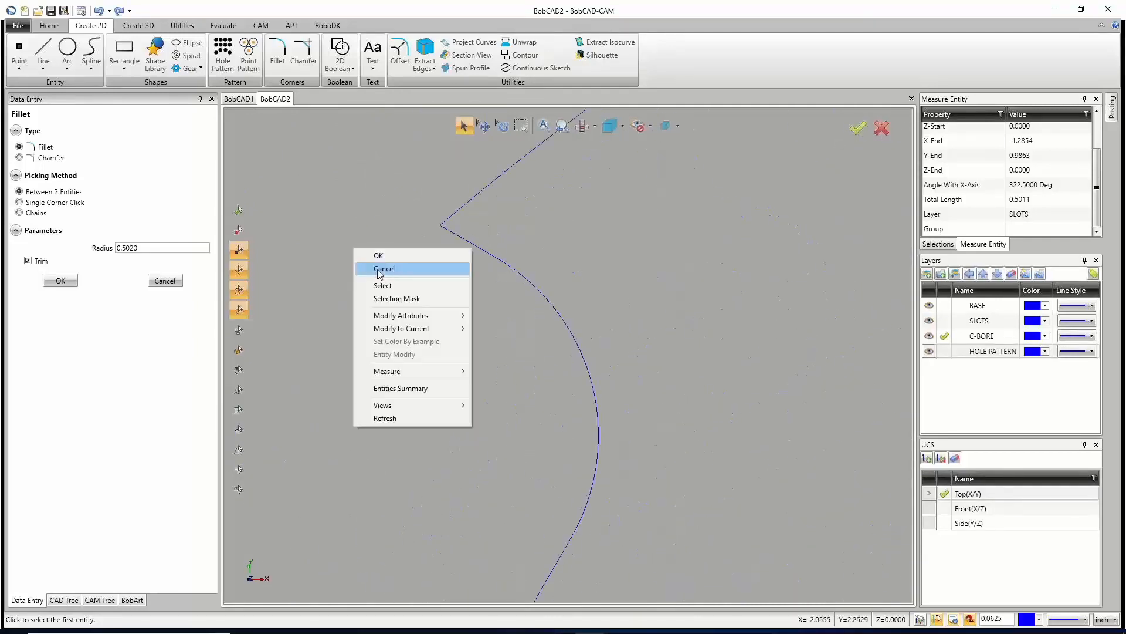
pyautogui.click(383, 269)
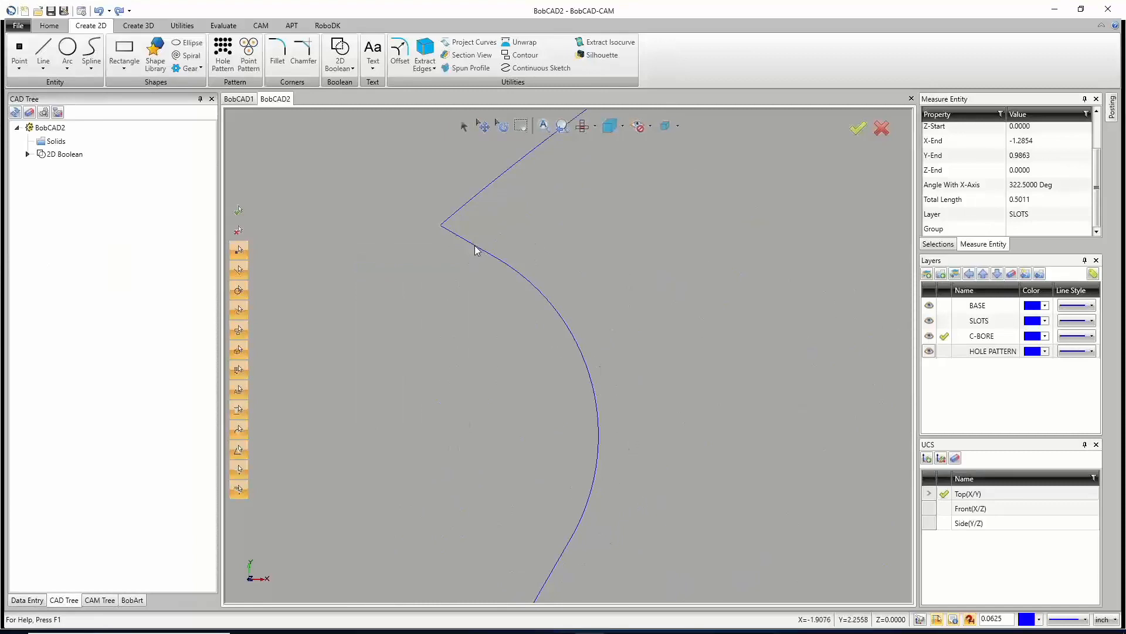
pyautogui.click(465, 125)
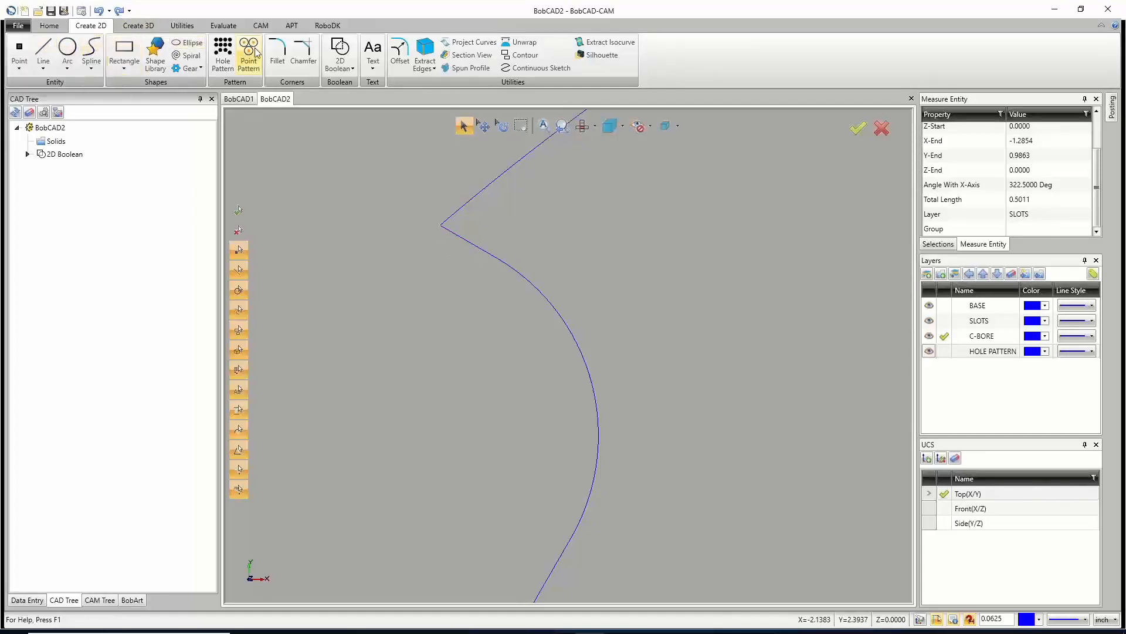
pyautogui.click(277, 54)
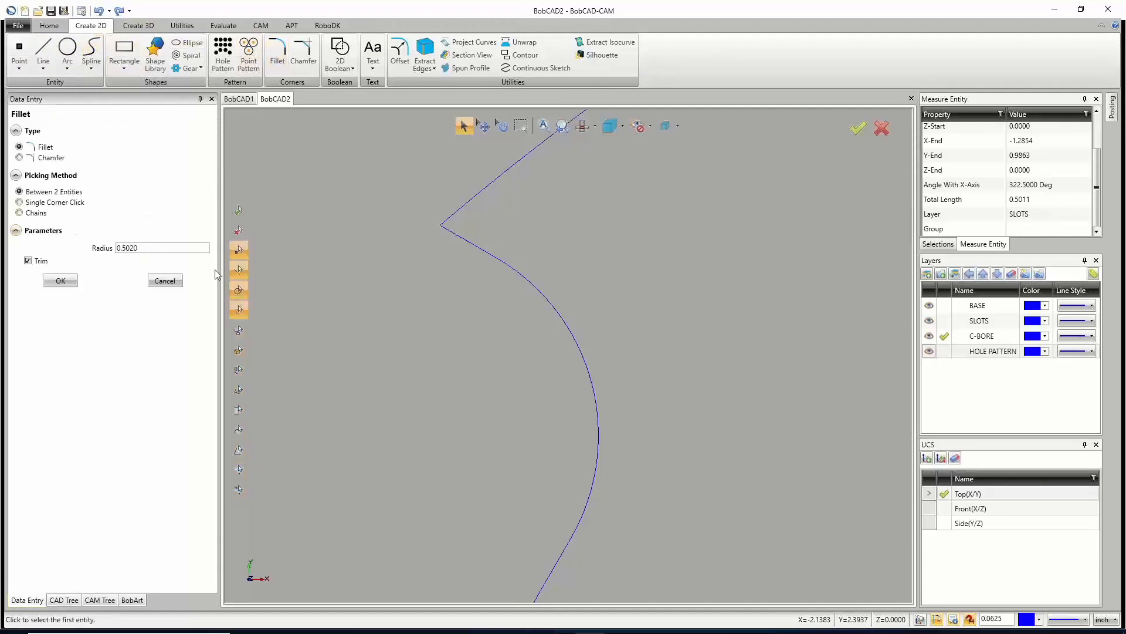
pyautogui.scroll(3, 482, 234)
pyautogui.click(486, 229)
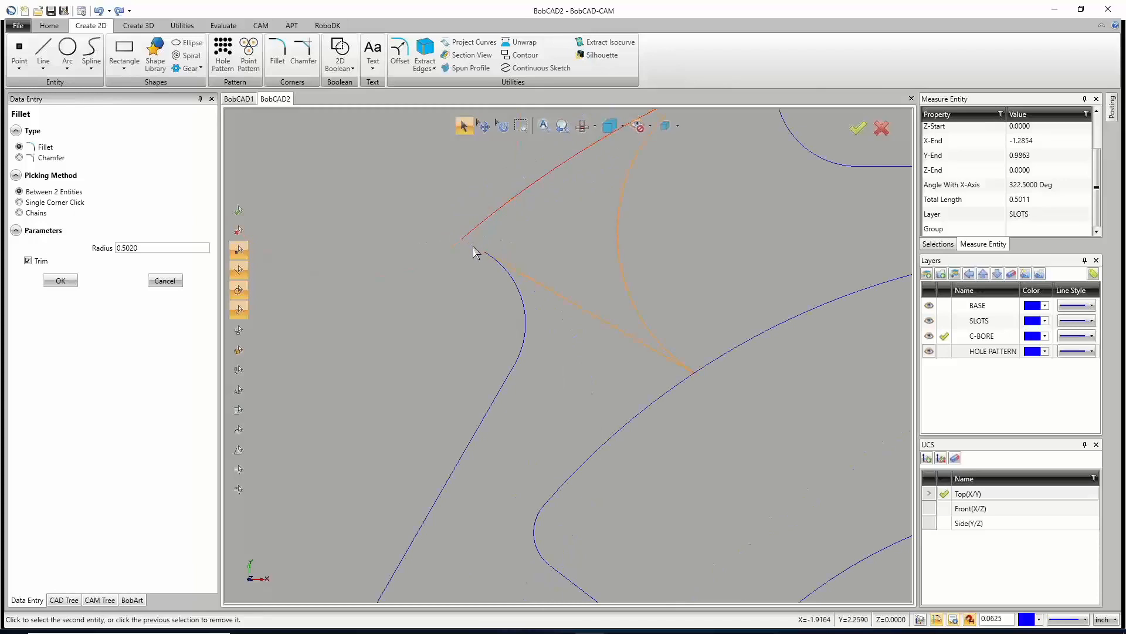
pyautogui.scroll(-3, 475, 251)
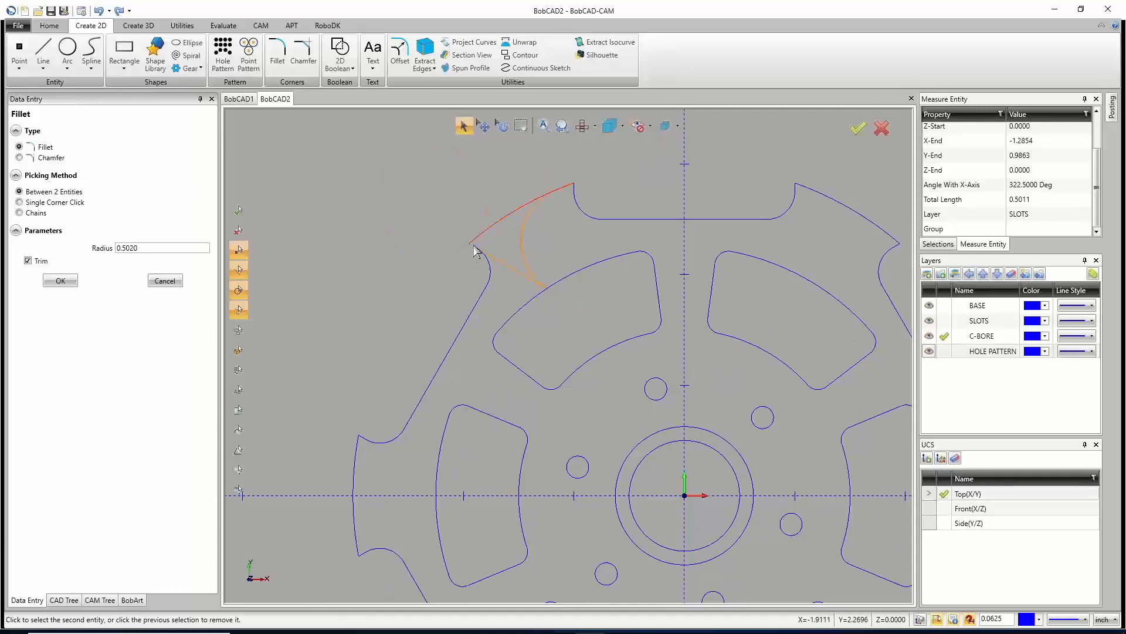
pyautogui.click(165, 282)
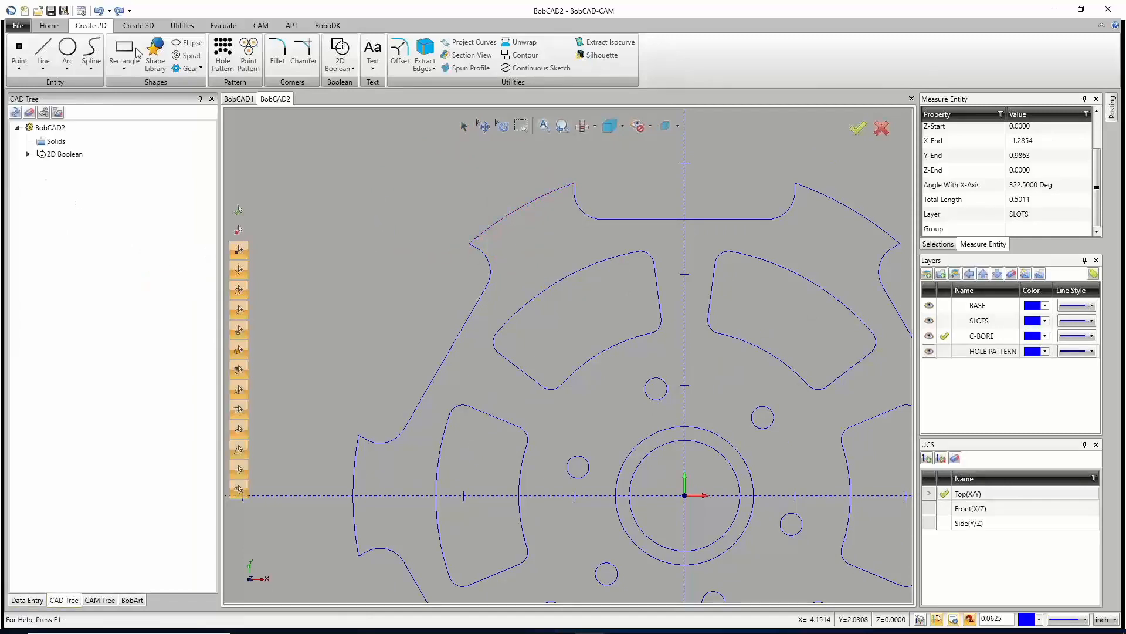
# Start the Fillet command between two entities with a radius of 0.125 for the rim notch corners.
pyautogui.click(278, 54)
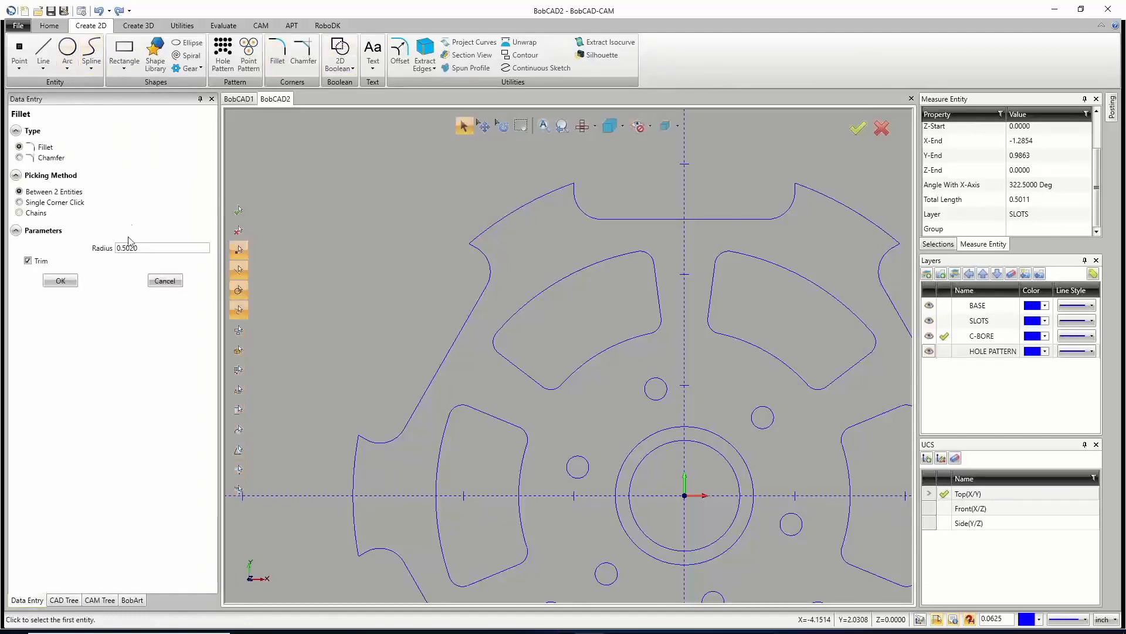
pyautogui.write('.25')
pyautogui.click(381, 299)
pyautogui.doubleClick(139, 247)
pyautogui.write('.125')
pyautogui.scroll(5, 383, 266)
pyautogui.scroll(-5, 388, 268)
pyautogui.scroll(5, 432, 263)
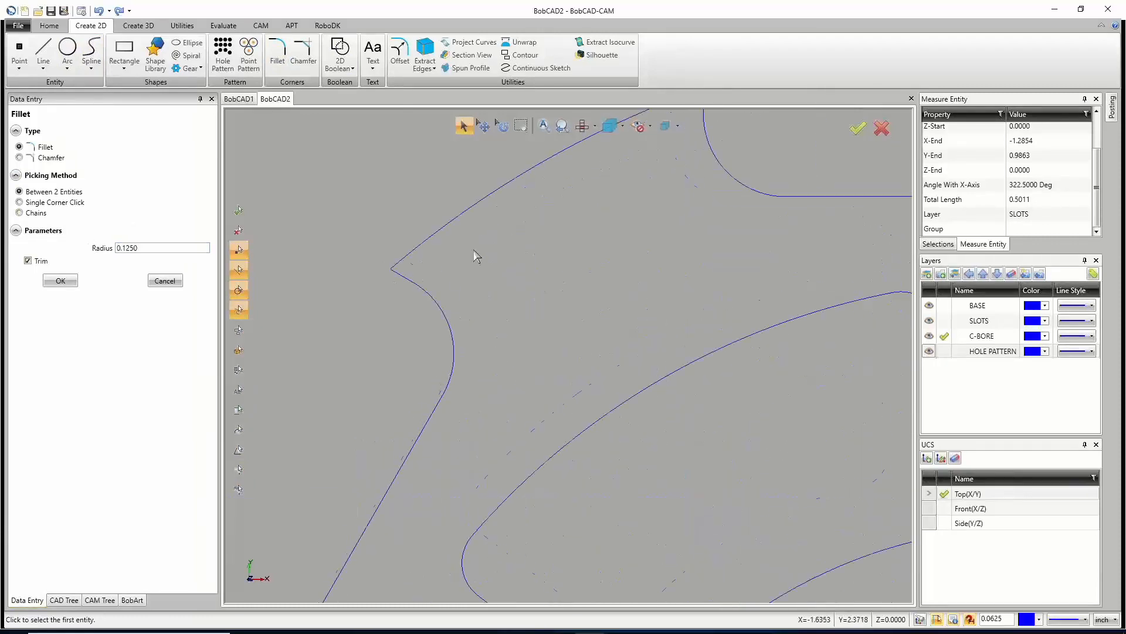
# Try to fillet the upper-left notch corner between its short straight edge and the outer rim arc, then undo it.
pyautogui.click(399, 274)
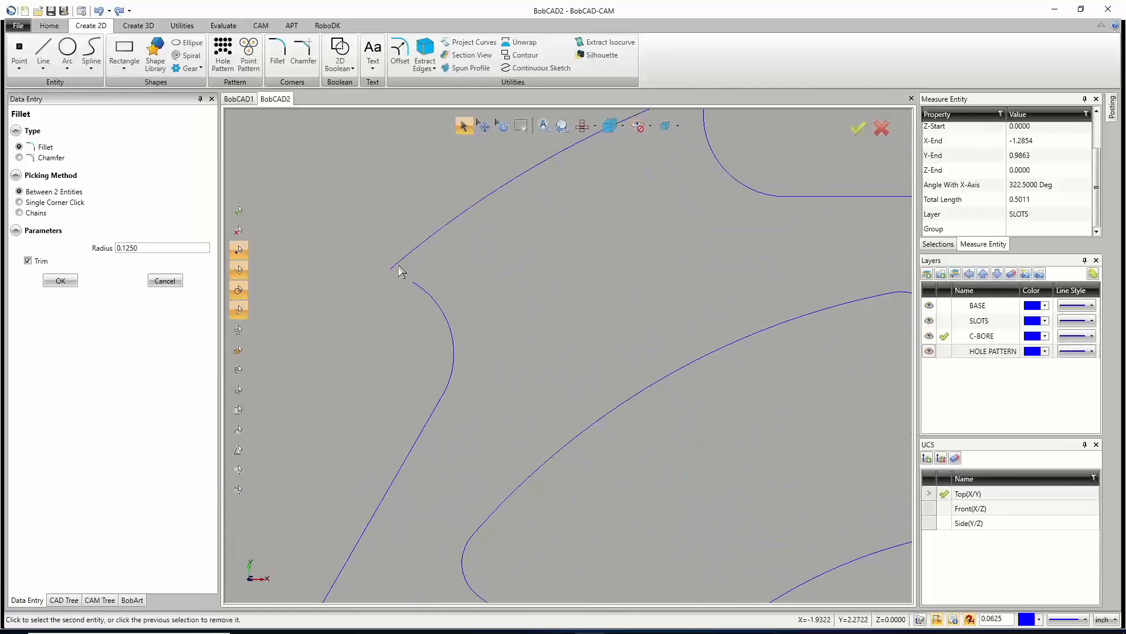
pyautogui.click(430, 237)
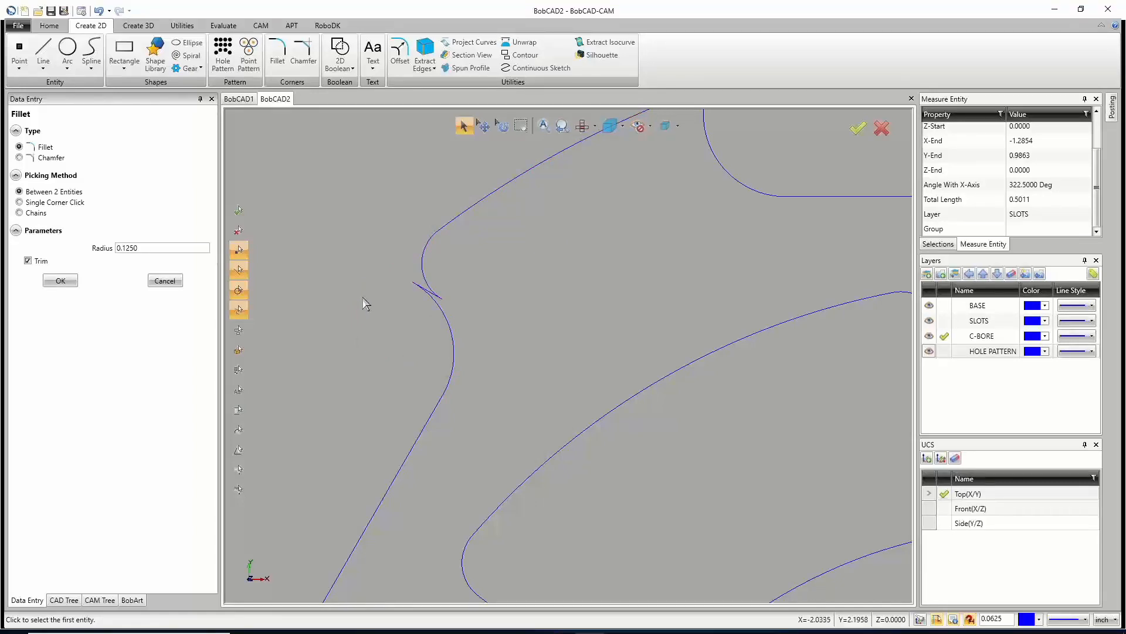
pyautogui.hotkey('ctrl', 'z')
# Fillet both ends of the upper-left rim segment with a 0.125 radius, pairing its outer arc with each adjacent notch arc.
pyautogui.click(435, 303)
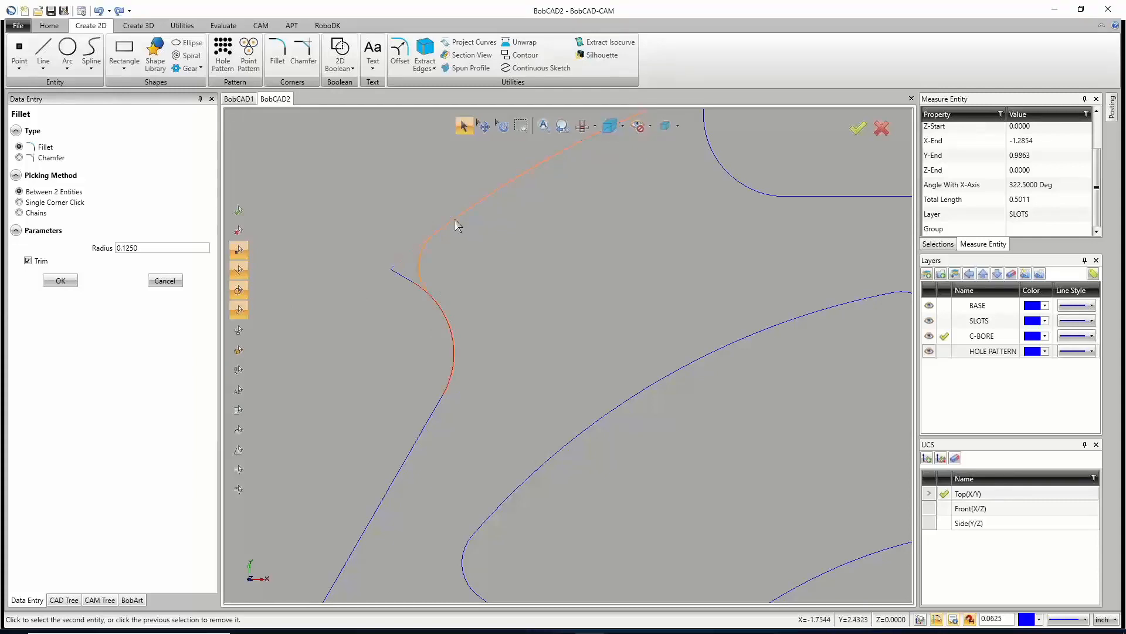
pyautogui.click(455, 219)
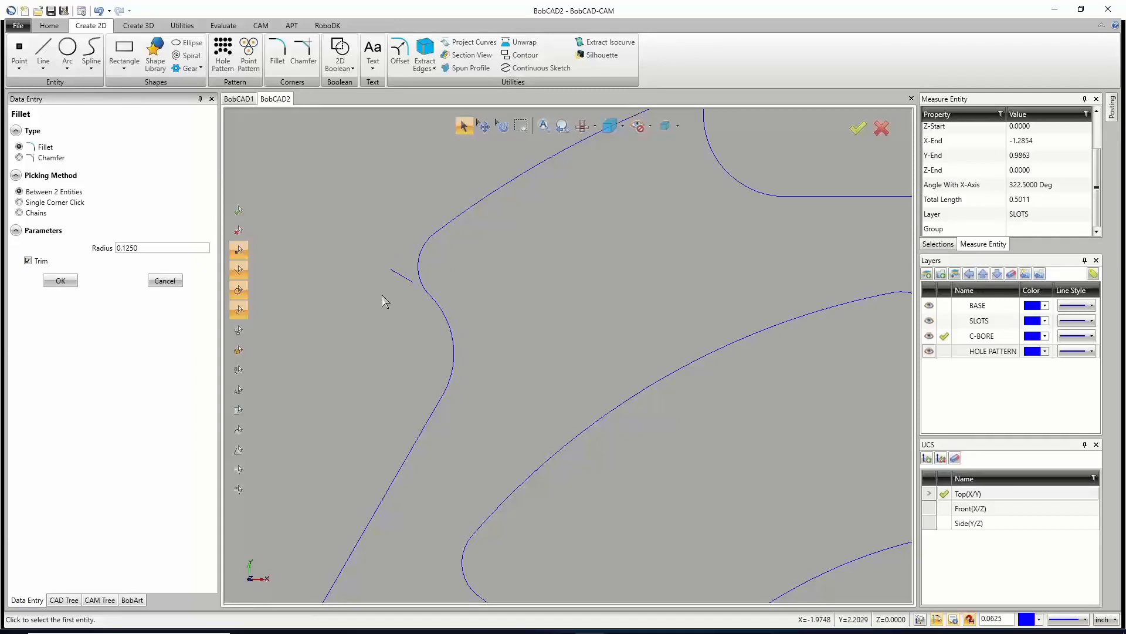
pyautogui.scroll(-3, 382, 294)
pyautogui.scroll(4, 533, 258)
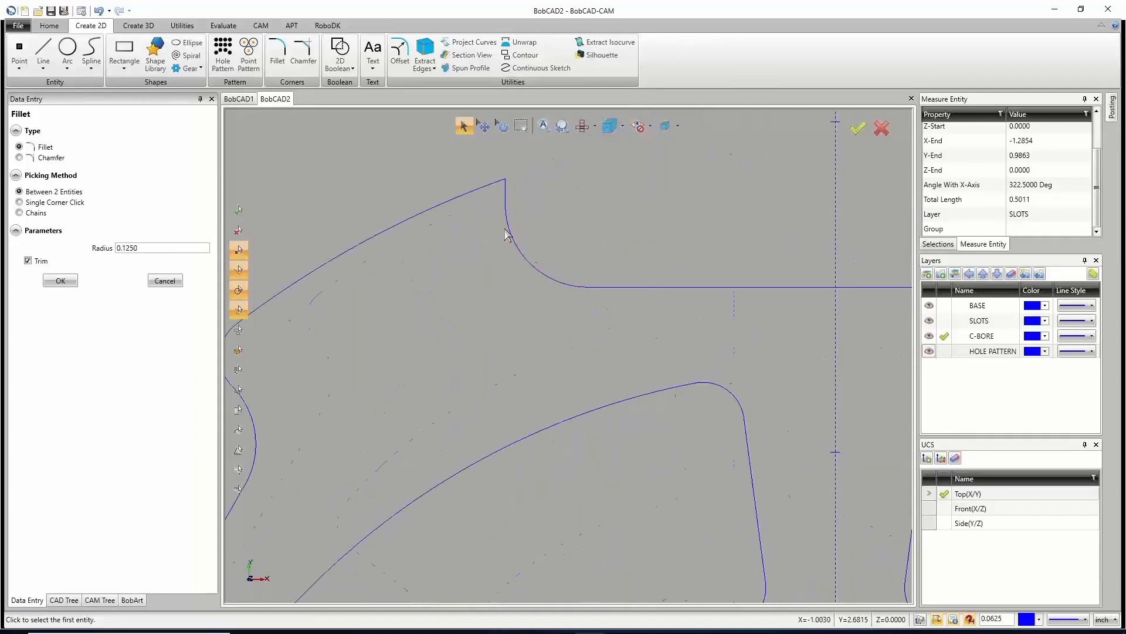
pyautogui.scroll(2, 505, 205)
pyautogui.click(505, 257)
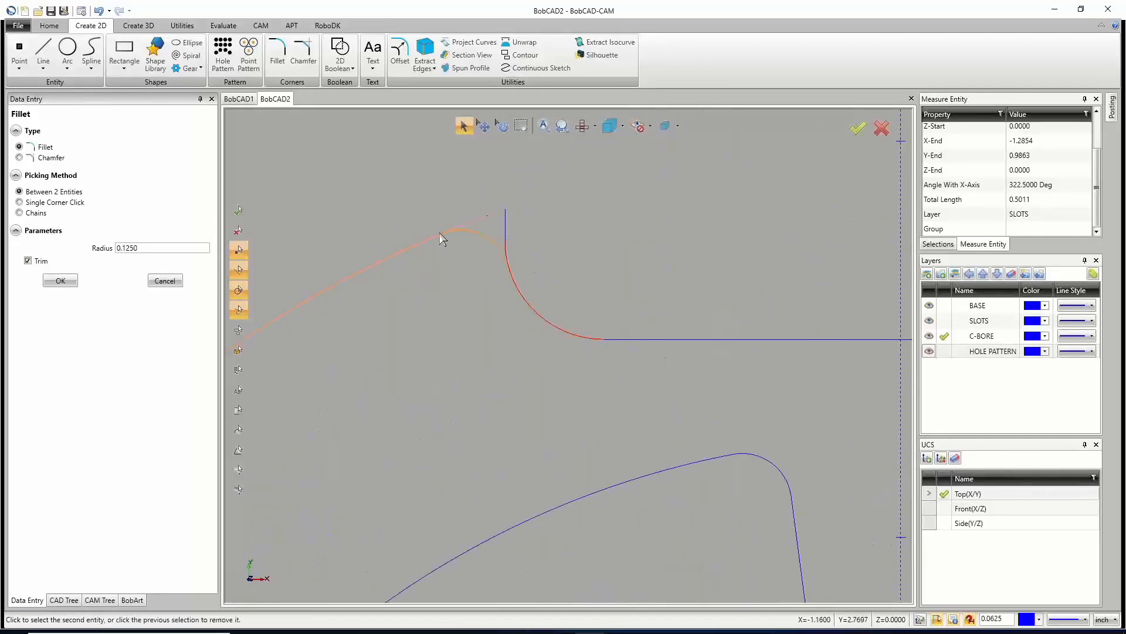
pyautogui.click(440, 238)
# Fillet both ends of the upper-right rim segment with a 0.125 radius, pairing its outer arc with each adjacent notch arc.
pyautogui.scroll(-4, 428, 261)
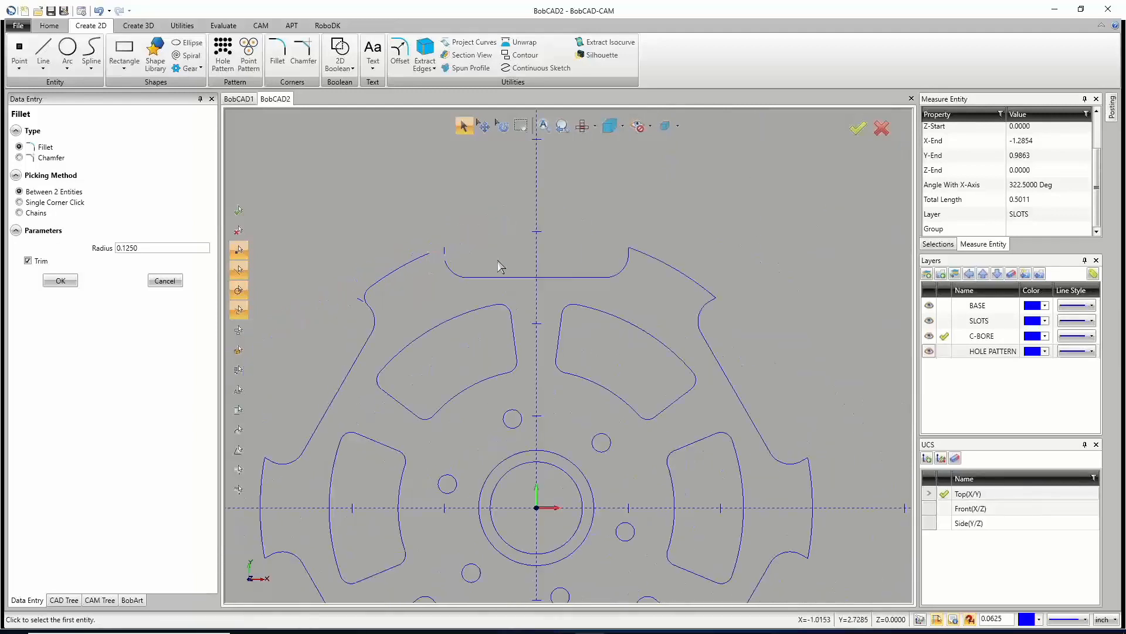
pyautogui.scroll(3, 627, 267)
pyautogui.click(609, 273)
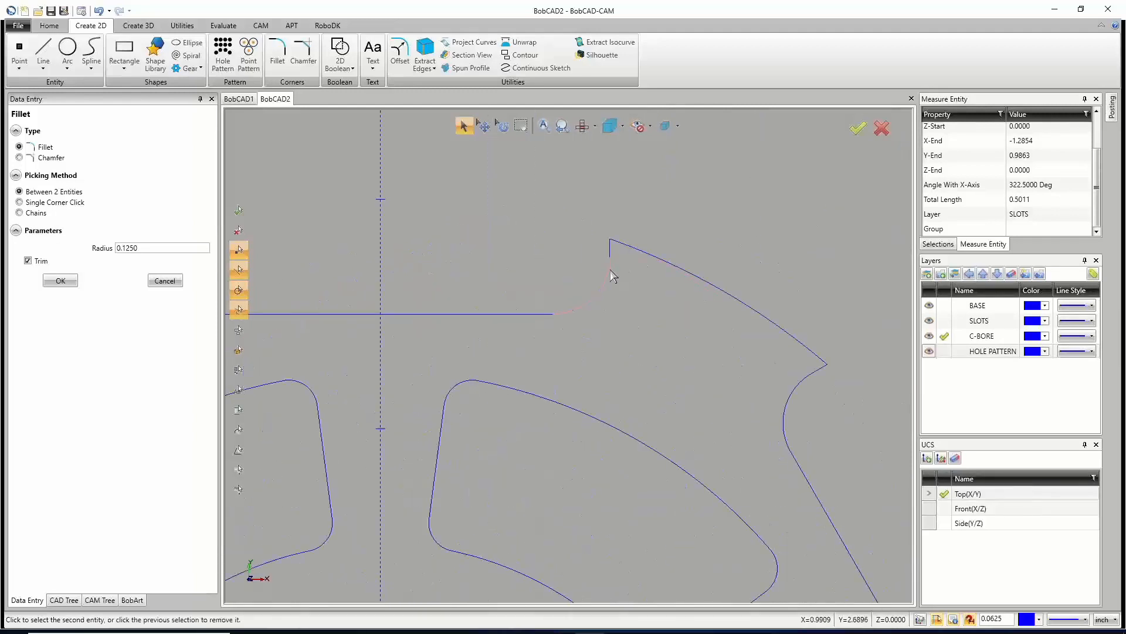
pyautogui.click(657, 259)
pyautogui.scroll(-4, 564, 302)
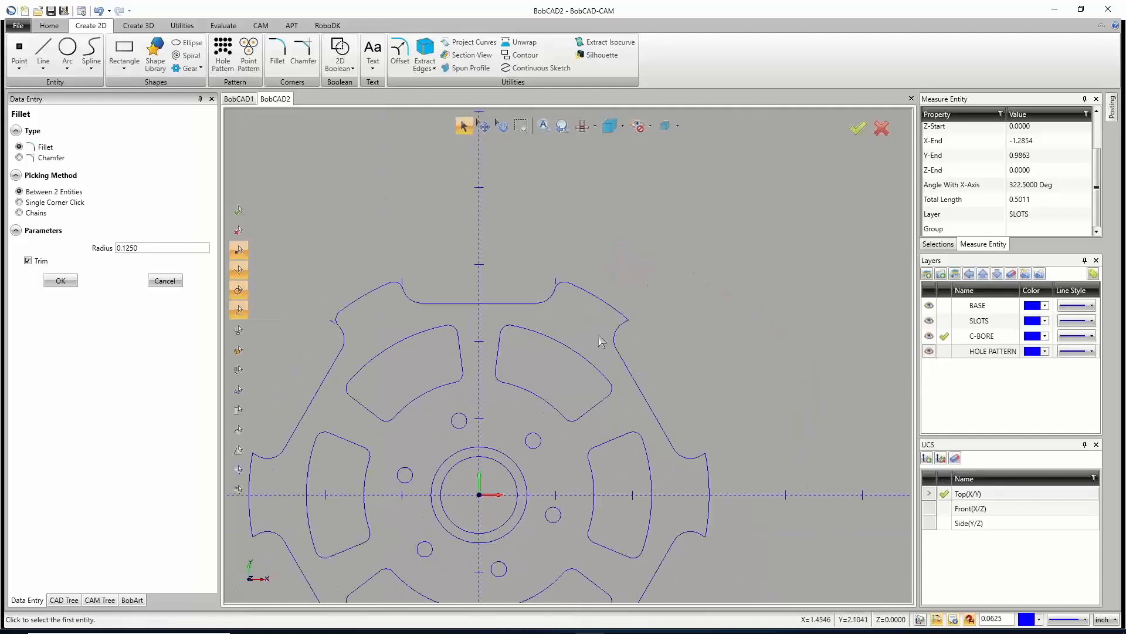
pyautogui.scroll(3, 610, 329)
pyautogui.click(621, 310)
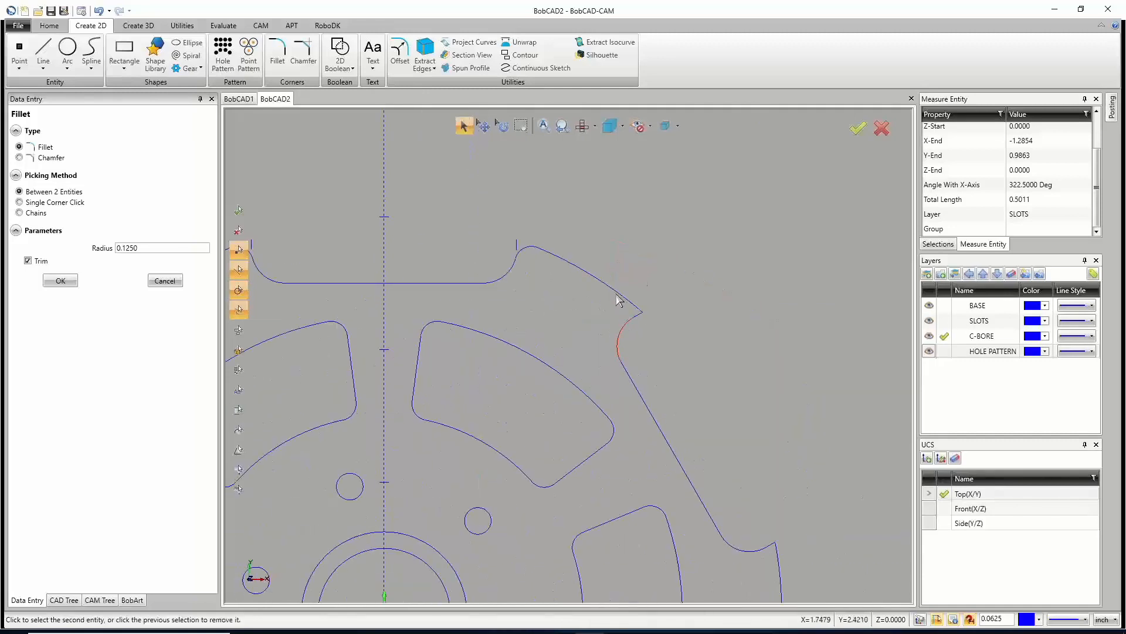
pyautogui.click(617, 296)
# Fillet both ends of the right-hand rim segment with a 0.125 radius, pairing its outer arc with each adjacent notch arc.
pyautogui.scroll(-4, 610, 308)
pyautogui.scroll(3, 666, 410)
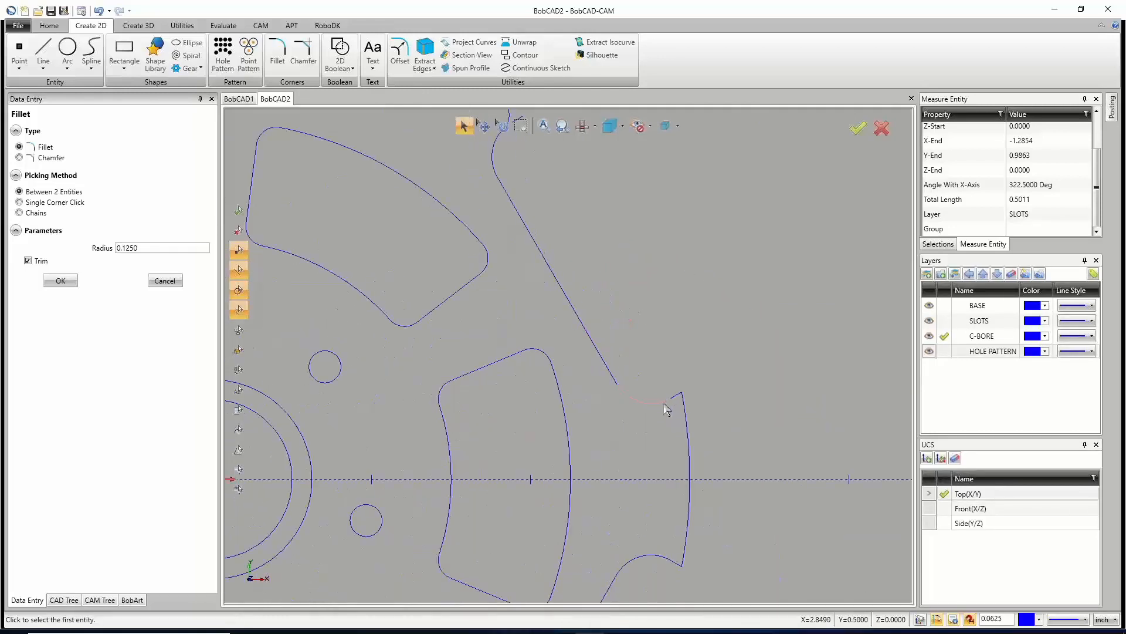
pyautogui.click(667, 408)
pyautogui.click(689, 438)
pyautogui.scroll(-4, 692, 445)
pyautogui.scroll(3, 640, 469)
pyautogui.click(679, 450)
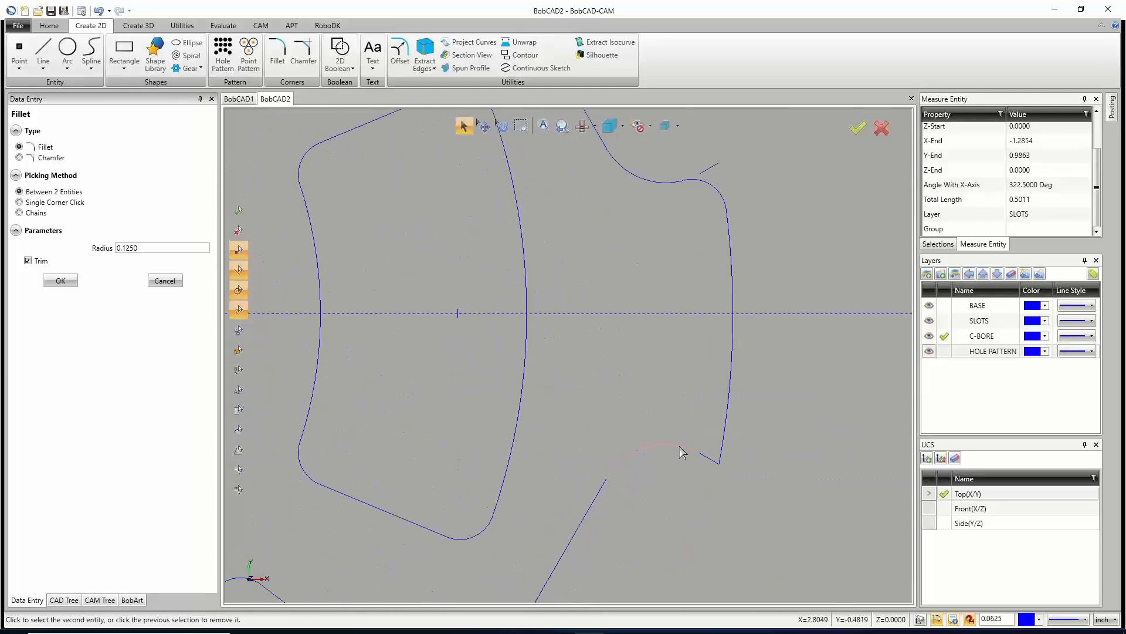
pyautogui.click(728, 399)
# Fillet both ends of the lower-right rim segment with a 0.125 radius, pairing its outer arc with each adjacent notch arc.
pyautogui.scroll(-4, 682, 395)
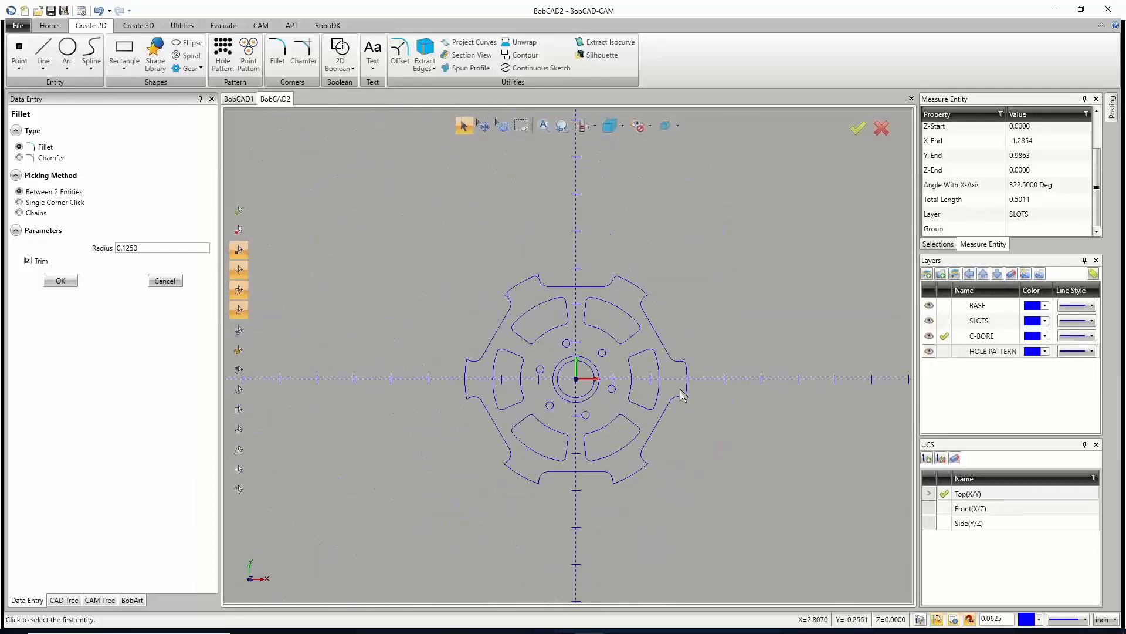
pyautogui.scroll(5, 671, 423)
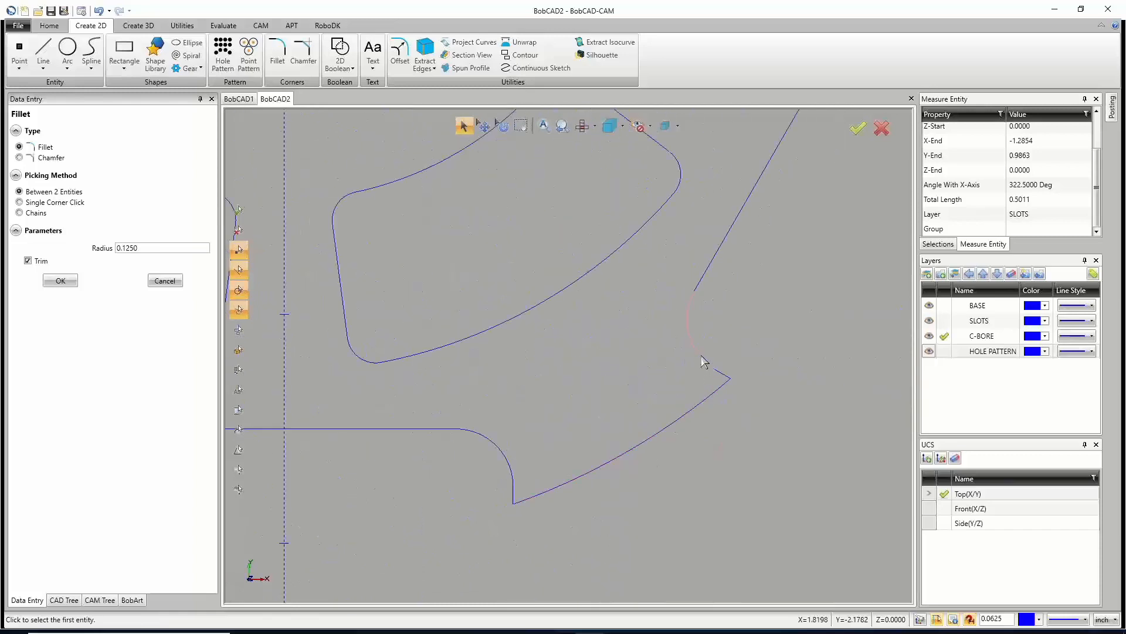
pyautogui.click(699, 357)
pyautogui.click(706, 400)
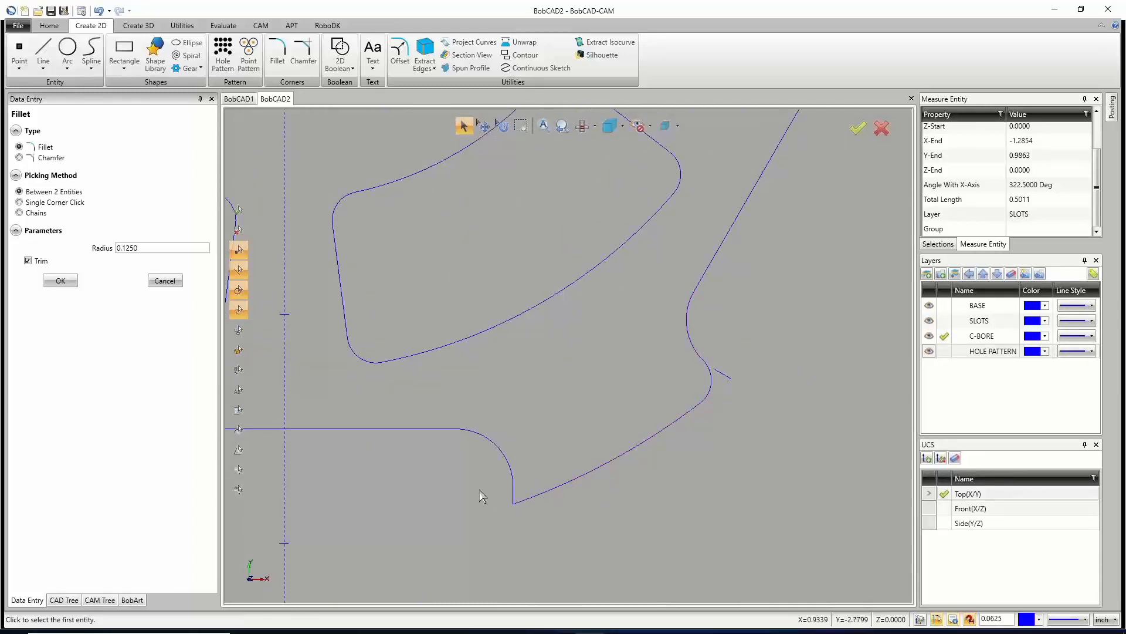
pyautogui.click(511, 467)
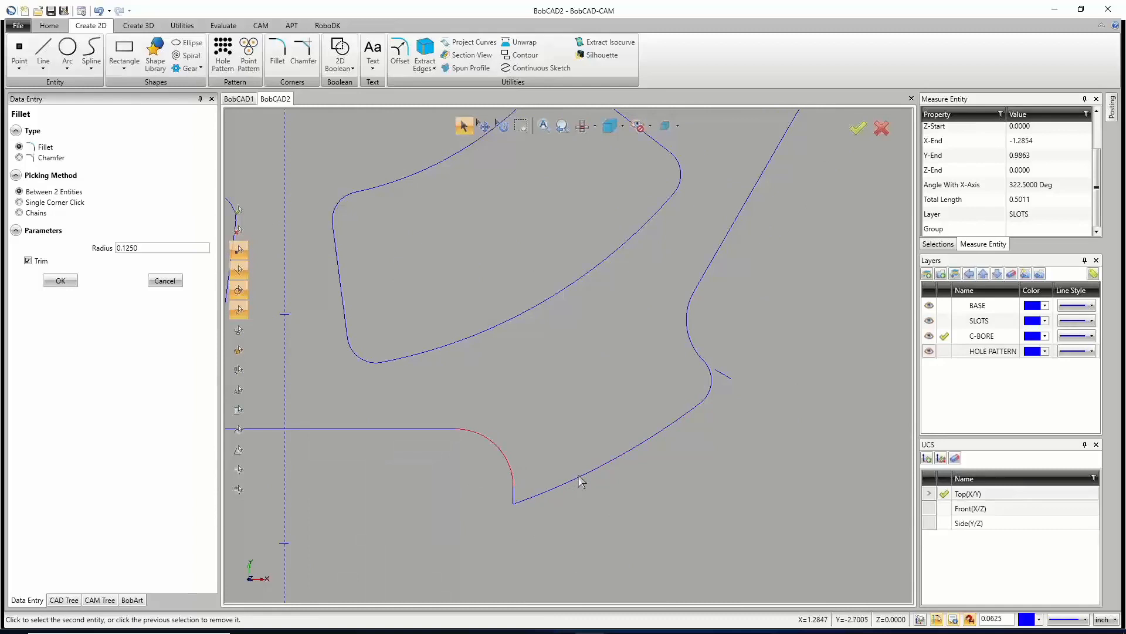
pyautogui.click(579, 475)
# Fillet both ends of the lower-left rim segment with a 0.125 radius, pairing its outer arc with each adjacent notch arc.
pyautogui.scroll(-5, 561, 485)
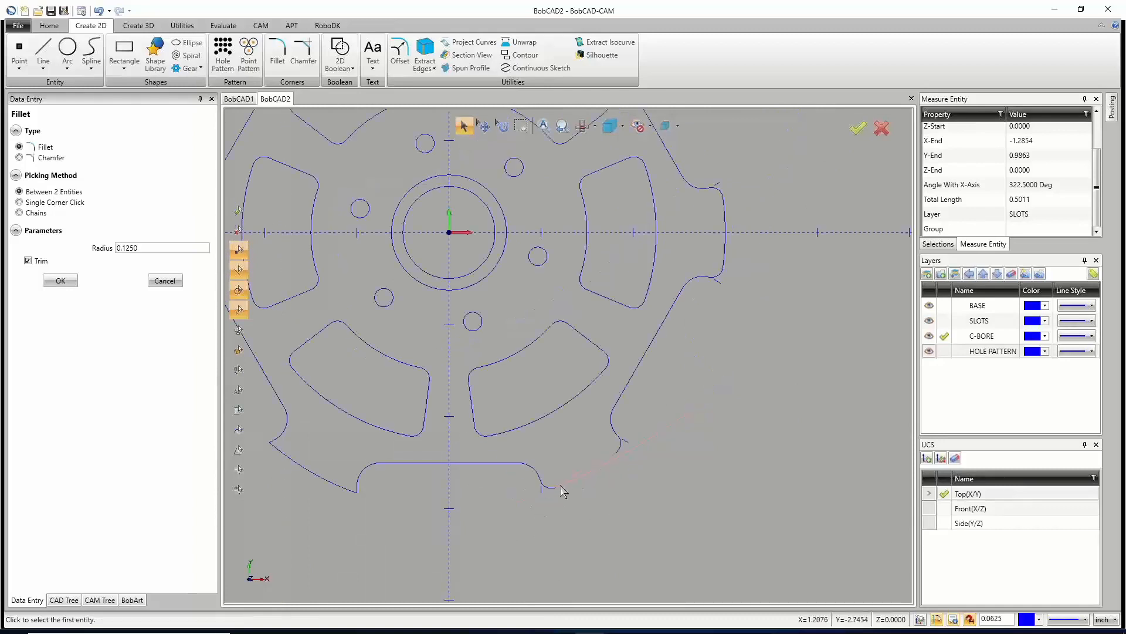
pyautogui.scroll(5, 437, 480)
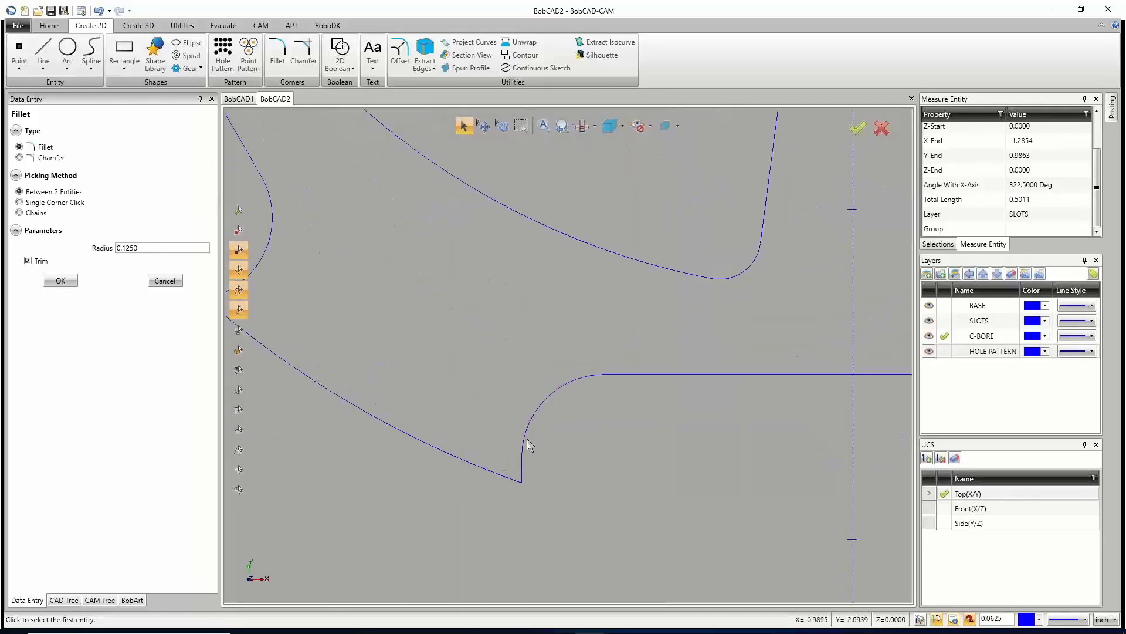
pyautogui.click(525, 438)
pyautogui.click(443, 455)
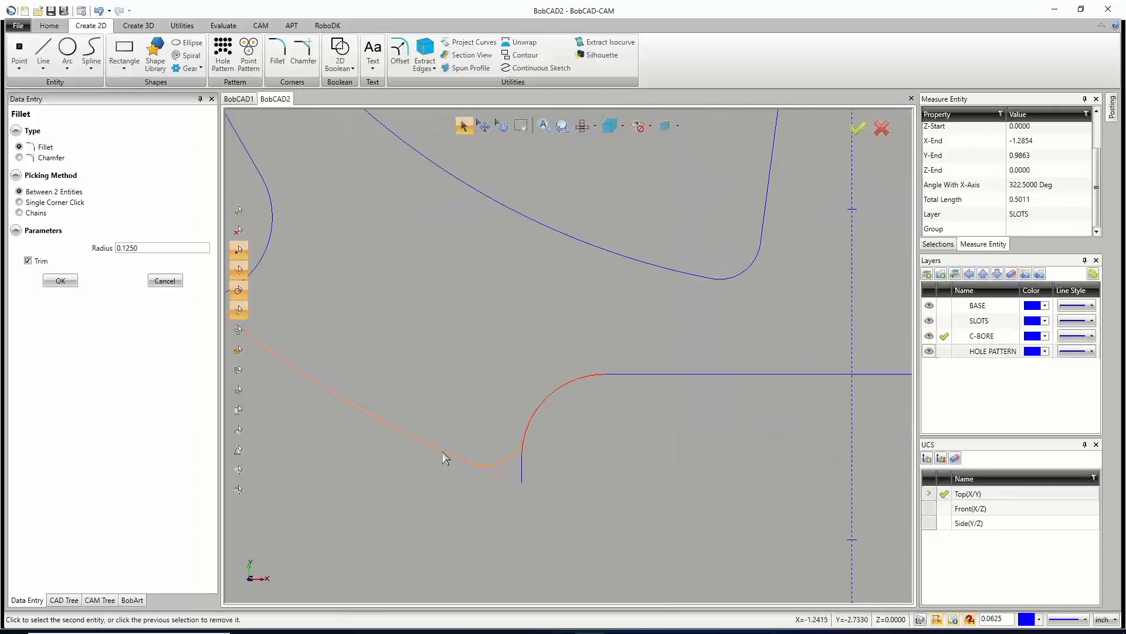
pyautogui.scroll(-5, 523, 529)
pyautogui.scroll(4, 458, 478)
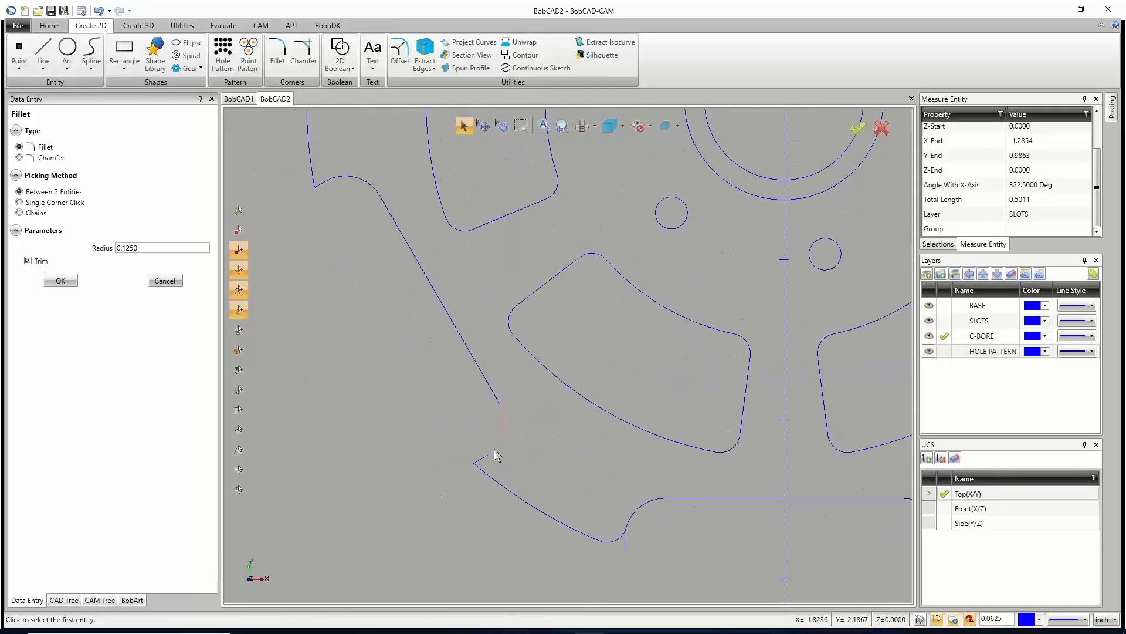
pyautogui.click(494, 448)
pyautogui.click(498, 482)
# Fillet both ends of the left-hand rim segment with a 0.125 radius between its outer arc and the notch arcs, and exit the Fillet command.
pyautogui.scroll(-5, 432, 483)
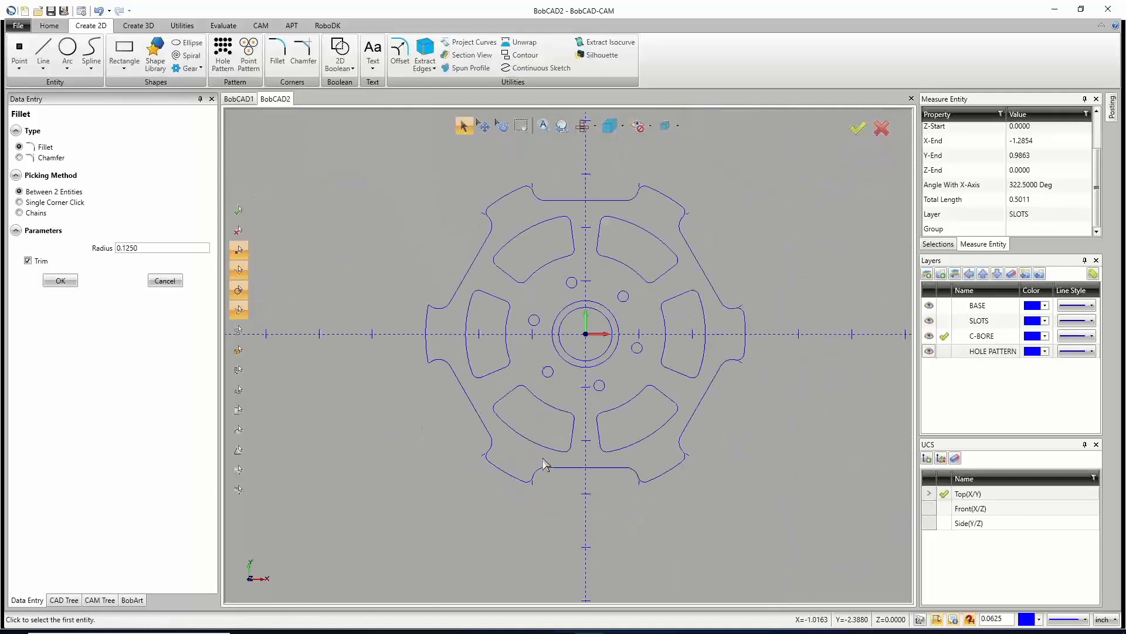
pyautogui.scroll(4, 414, 322)
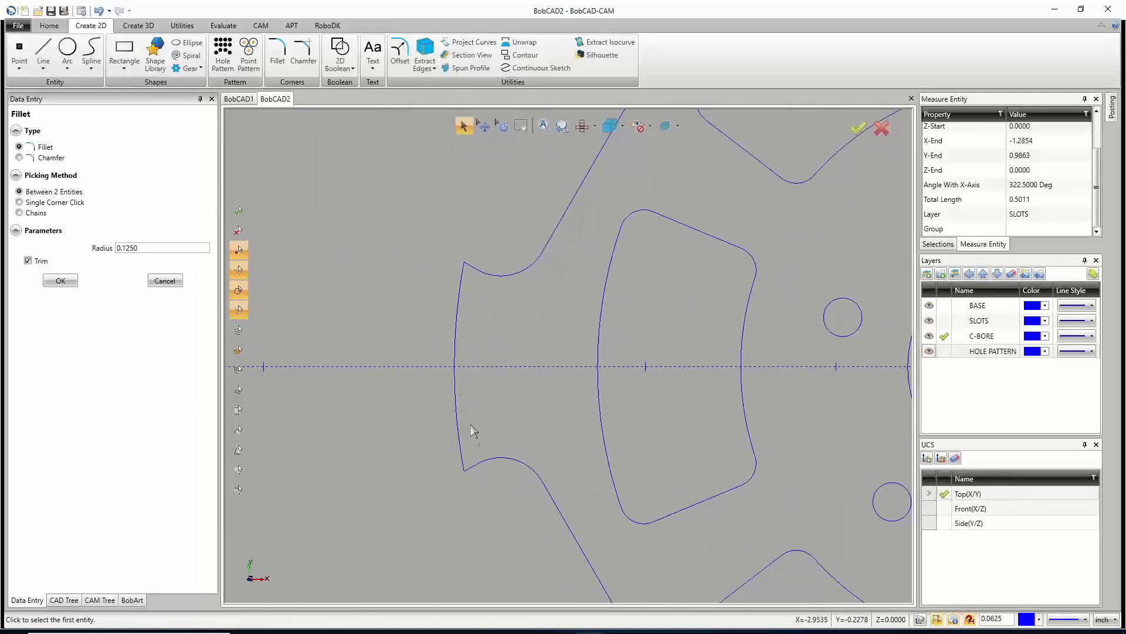
pyautogui.click(490, 460)
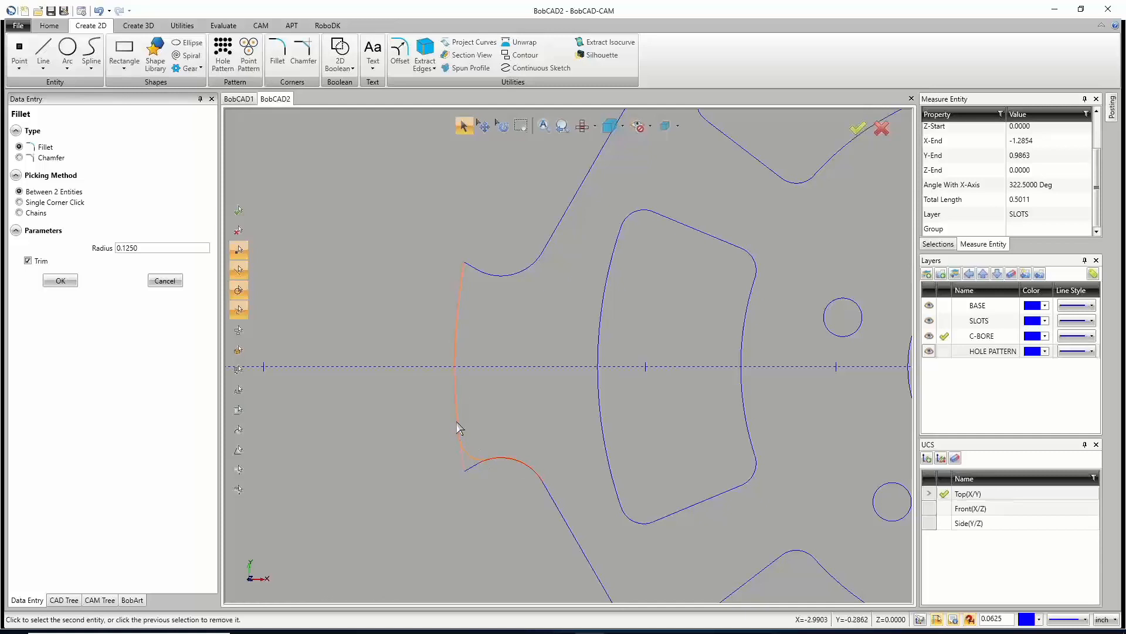
pyautogui.click(457, 422)
pyautogui.click(489, 275)
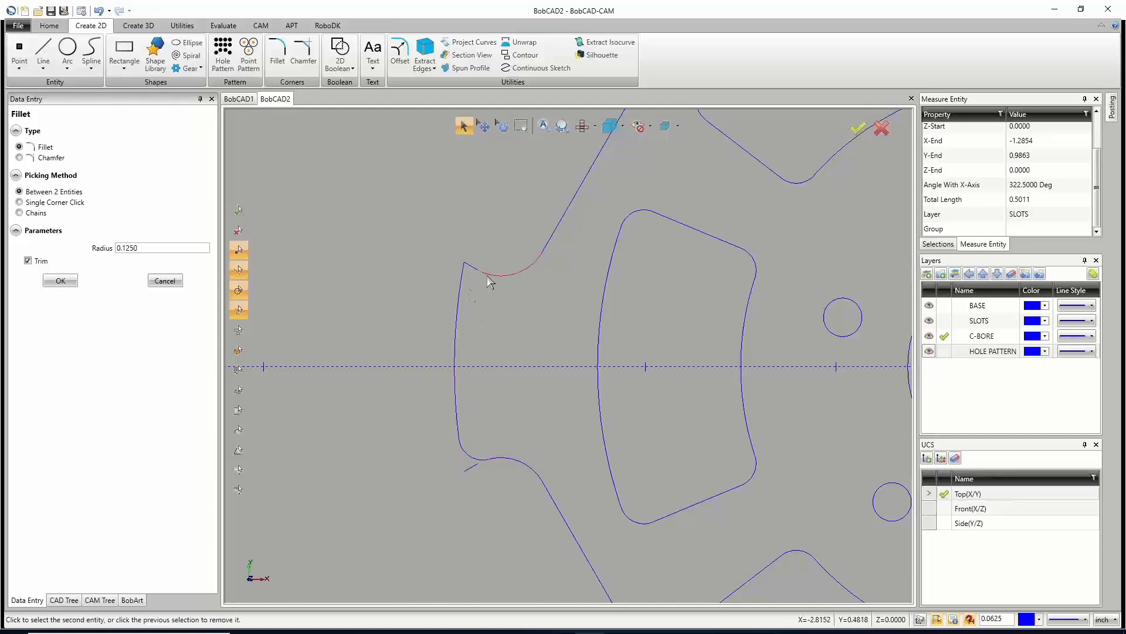
pyautogui.click(459, 301)
pyautogui.scroll(-4, 492, 273)
pyautogui.scroll(3, 491, 272)
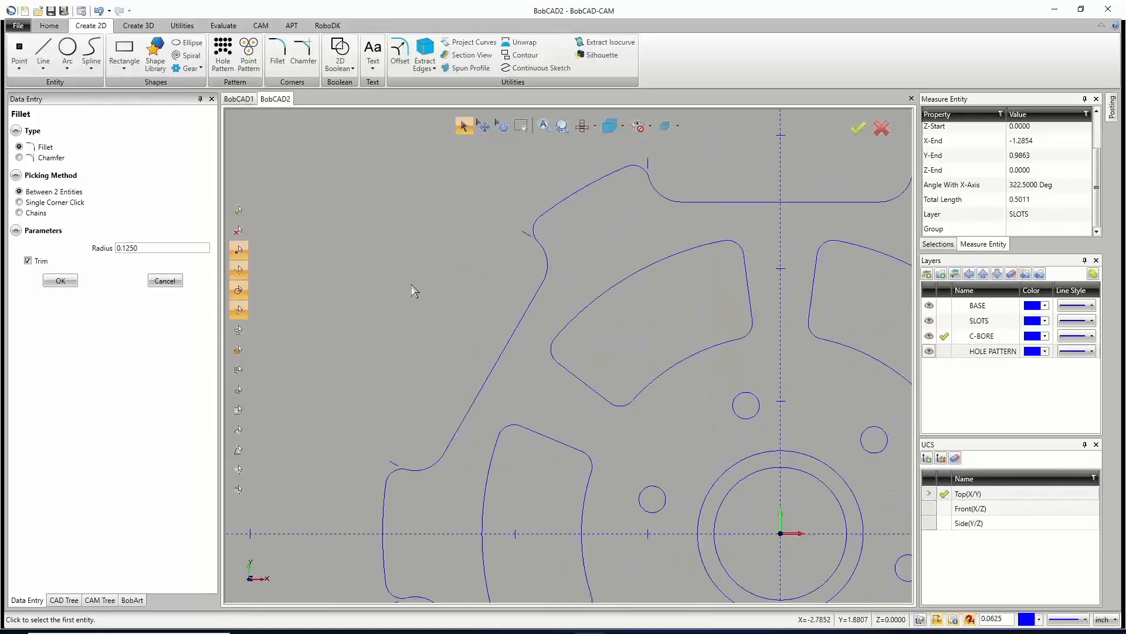
pyautogui.scroll(-4, 410, 284)
pyautogui.rightClick(379, 244)
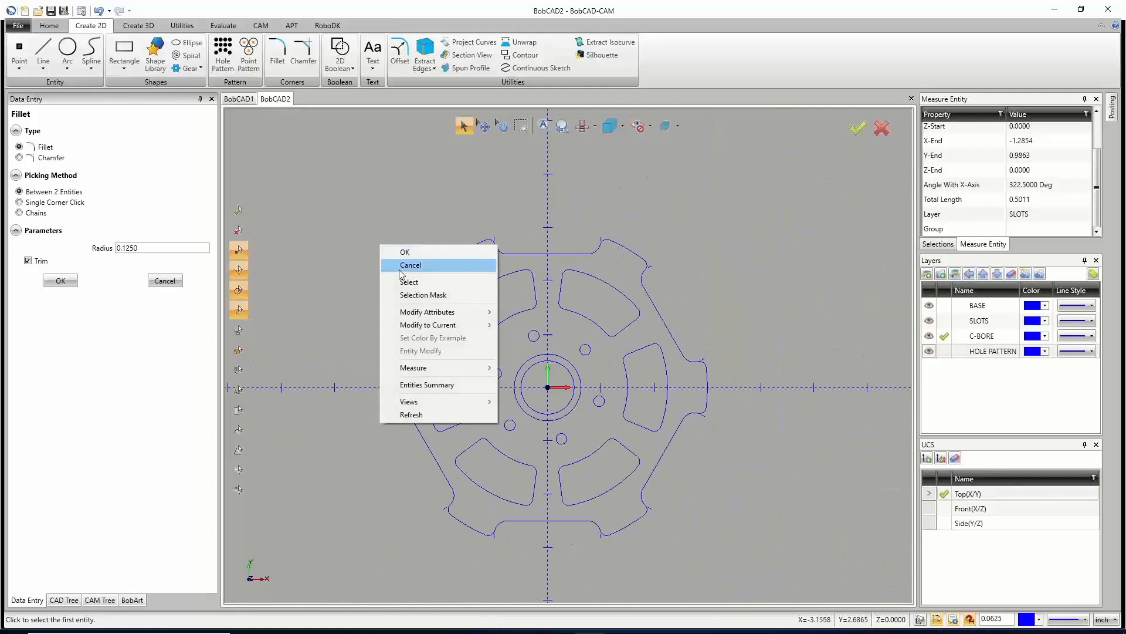
pyautogui.click(387, 264)
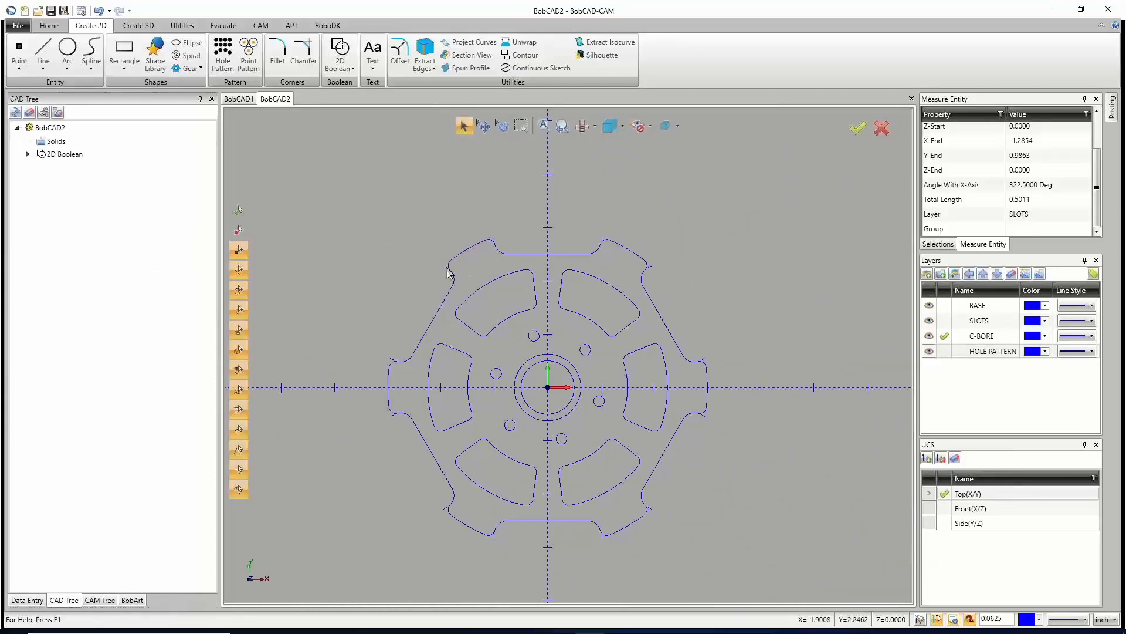
# Hide the HOLE PATTERN and SLOTS layers.
pyautogui.click(498, 268)
pyautogui.click(931, 351)
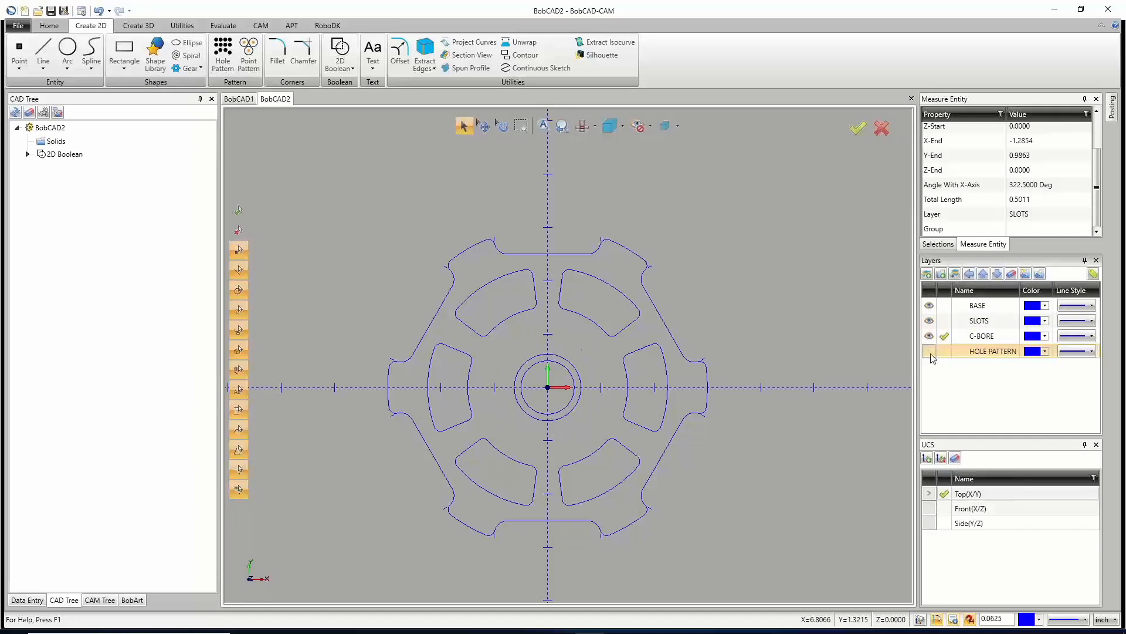
pyautogui.click(931, 321)
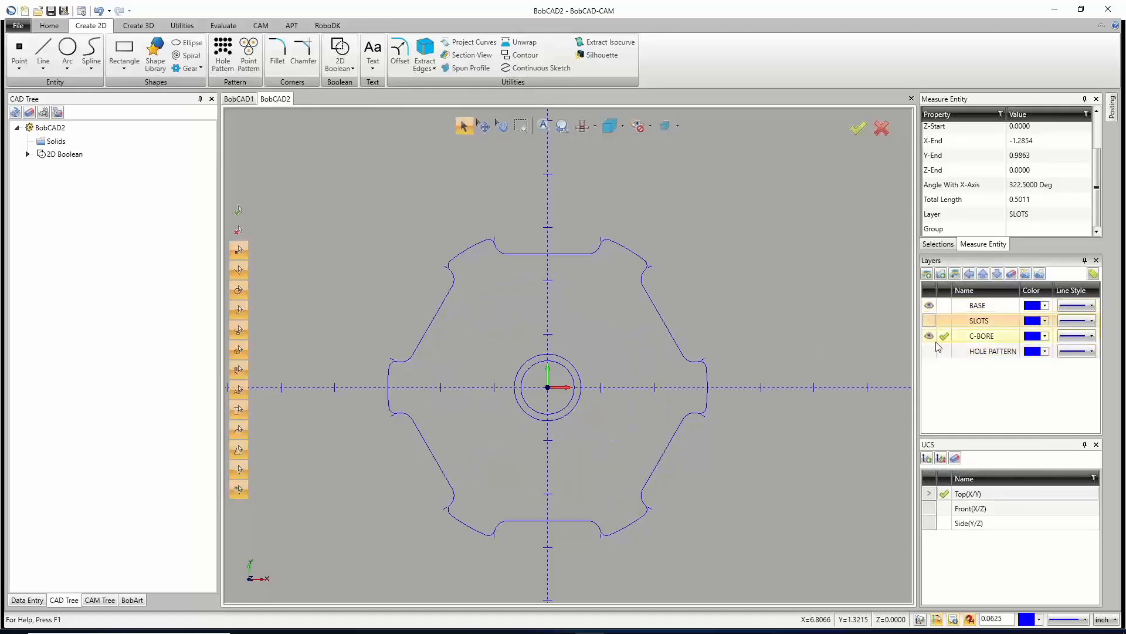
# Examine which geometry belongs to the BASE and C-BORE layers by switching the active layer and toggling each one's visibility.
pyautogui.click(944, 308)
pyautogui.click(932, 338)
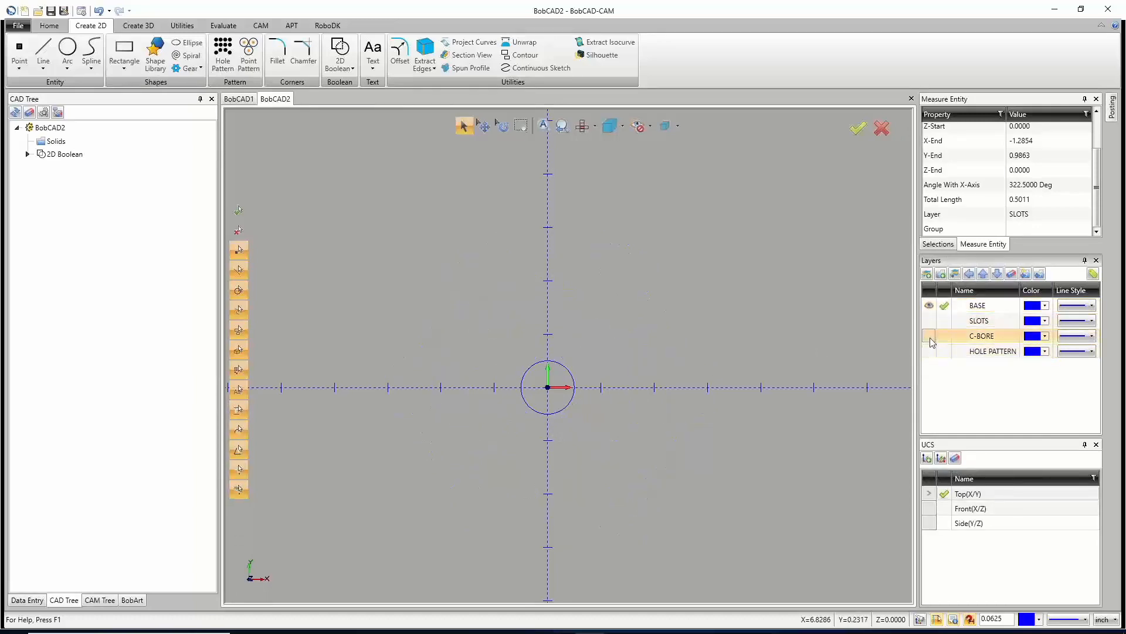
pyautogui.click(930, 337)
pyautogui.click(944, 337)
pyautogui.click(930, 306)
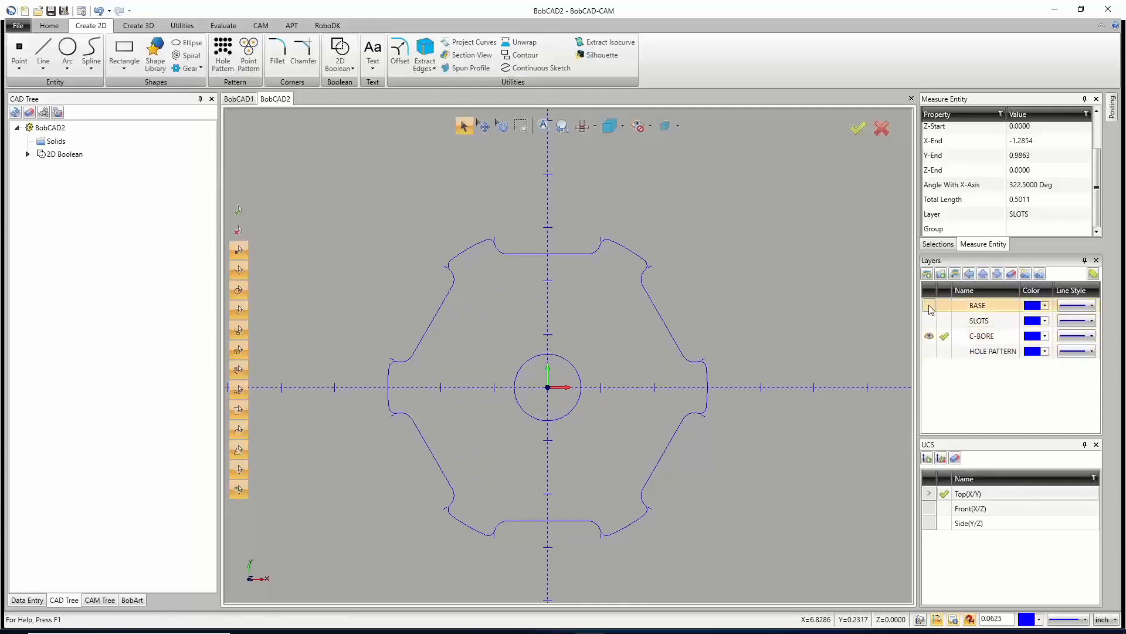
pyautogui.click(929, 306)
pyautogui.click(930, 306)
pyautogui.click(930, 306)
pyautogui.click(930, 306)
pyautogui.click(930, 306)
pyautogui.click(930, 307)
pyautogui.click(930, 306)
# Make BASE the active layer and check which geometry lies on the C-BORE layer.
pyautogui.click(944, 306)
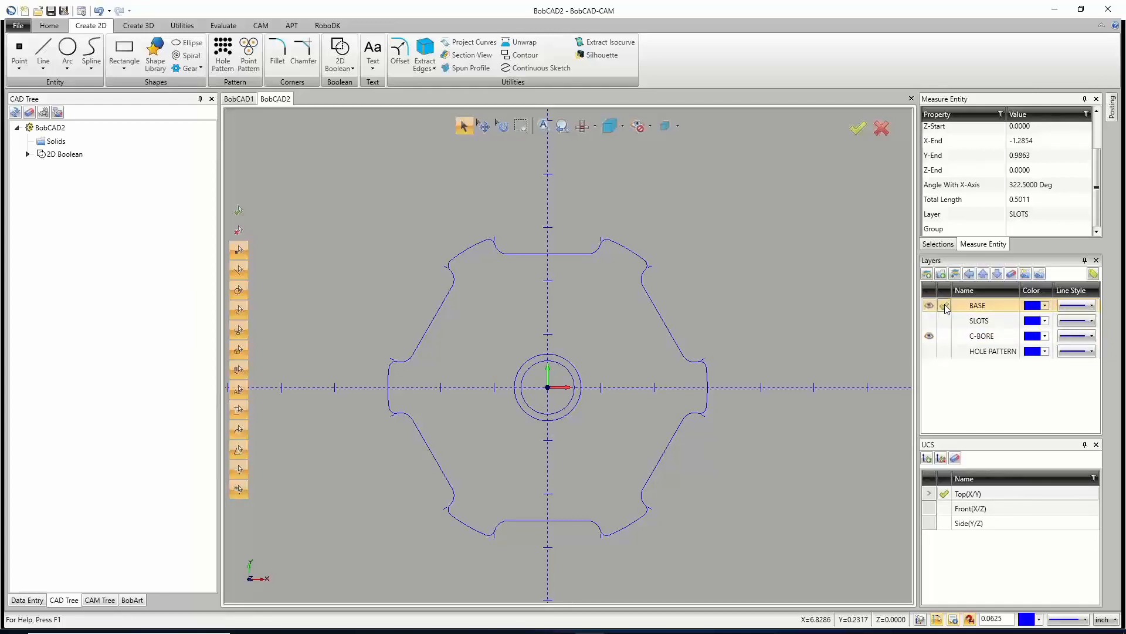
pyautogui.click(928, 336)
pyautogui.click(930, 335)
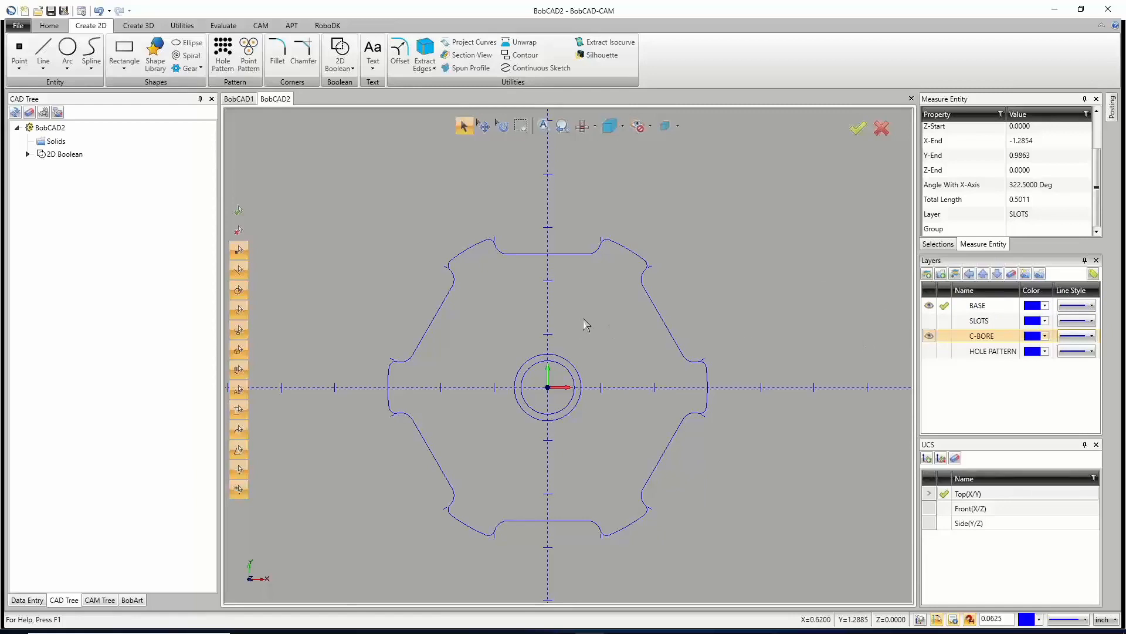
# Delete the stray short line segments around the wheel's outer profile, keeping the outline and the two center circles.
pyautogui.rightClick(522, 210)
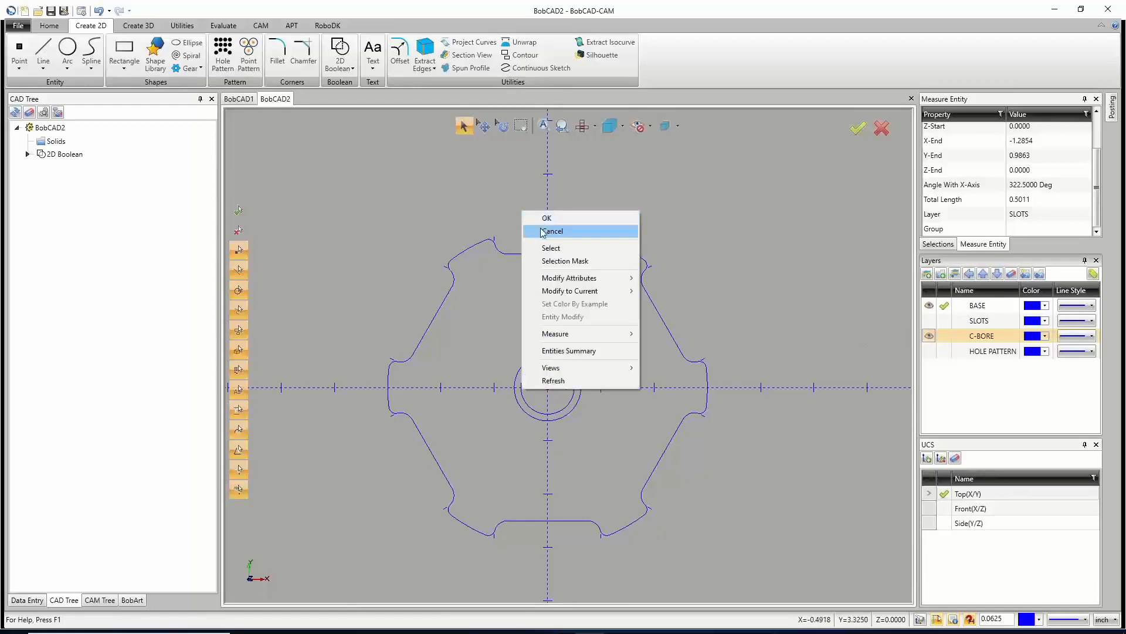
pyautogui.click(541, 231)
pyautogui.click(463, 126)
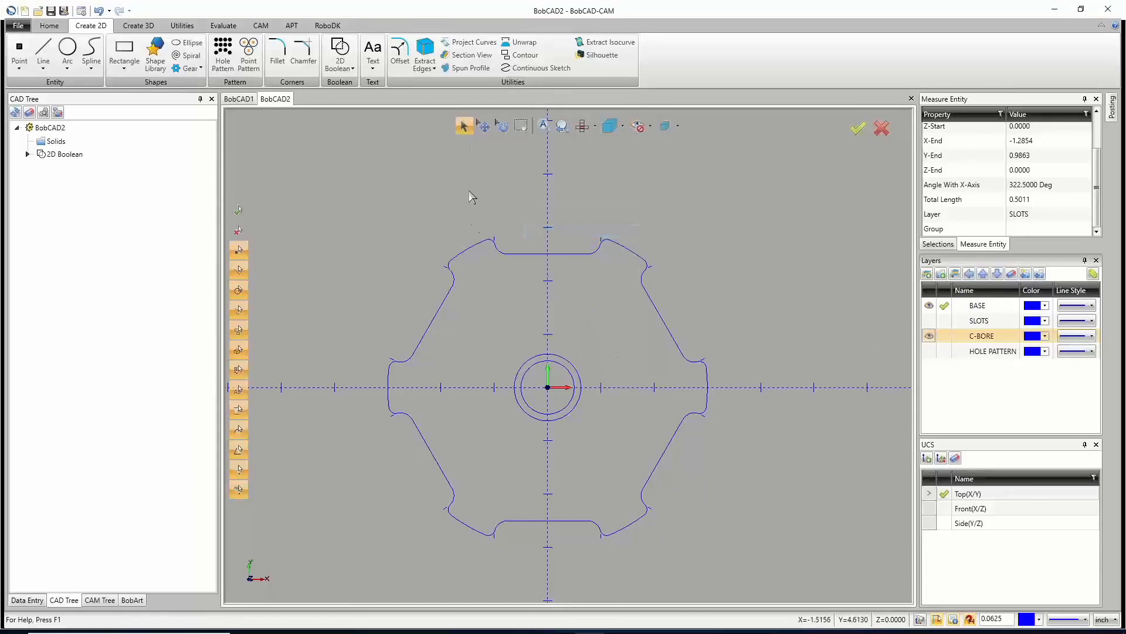
pyautogui.click(471, 246)
pyautogui.click(522, 377)
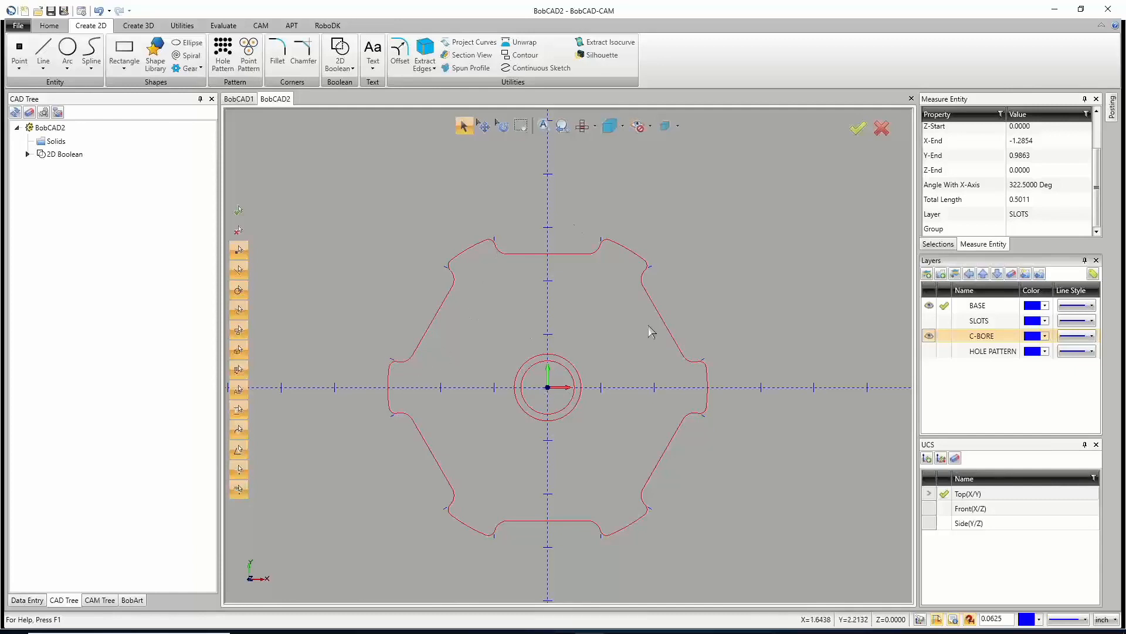
pyautogui.scroll(-2, 511, 331)
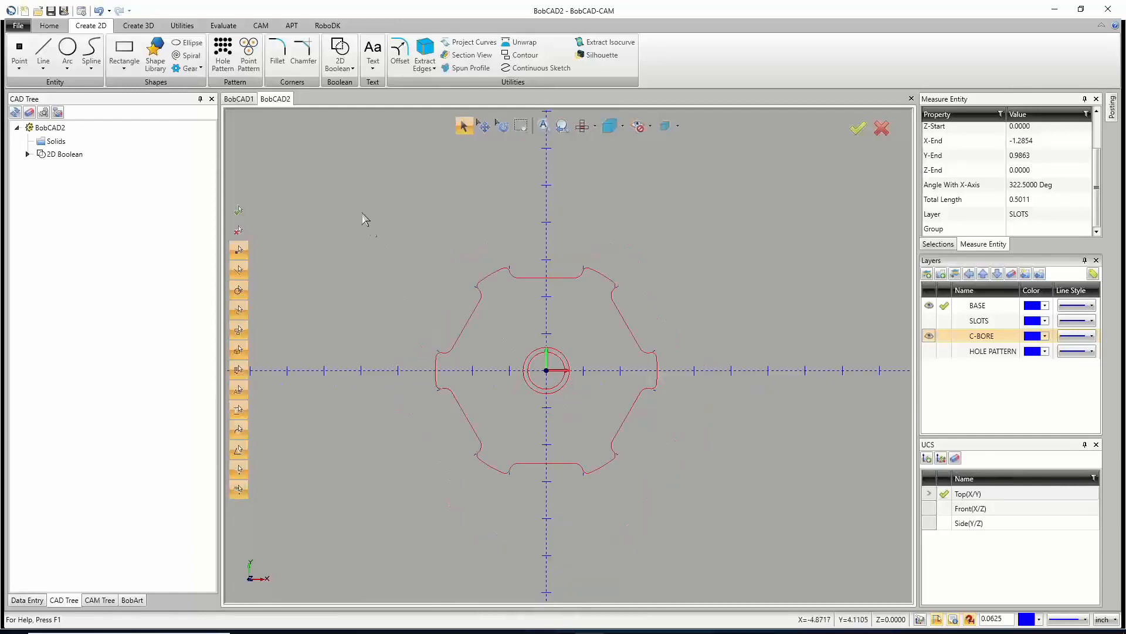
pyautogui.moveTo(362, 212); pyautogui.dragTo(714, 555)
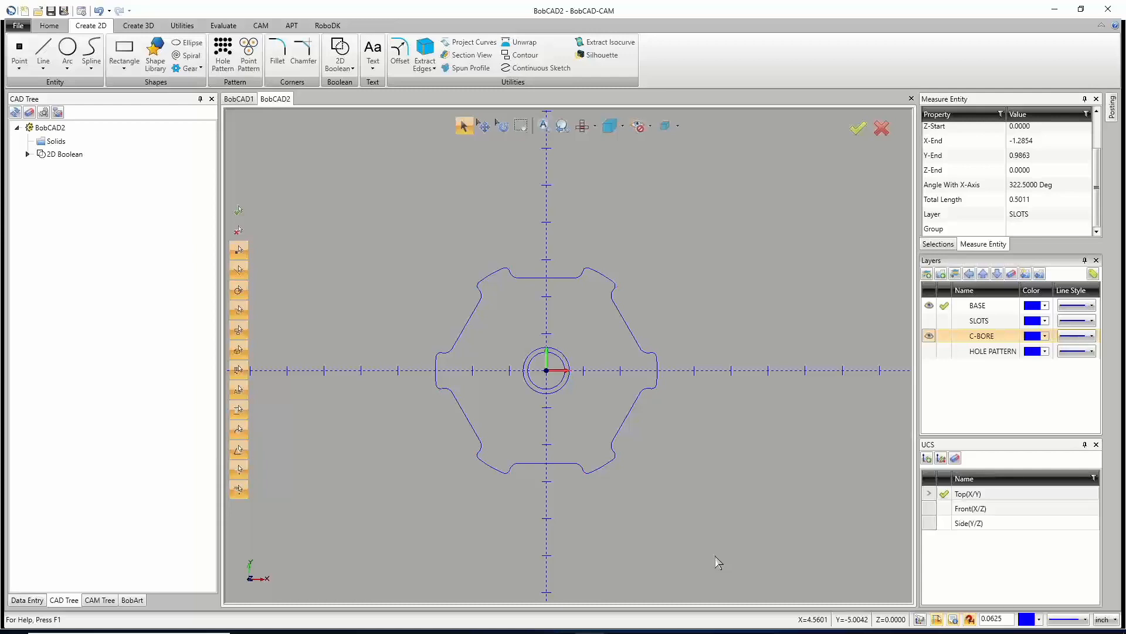
pyautogui.scroll(2, 647, 363)
pyautogui.scroll(-2, 646, 362)
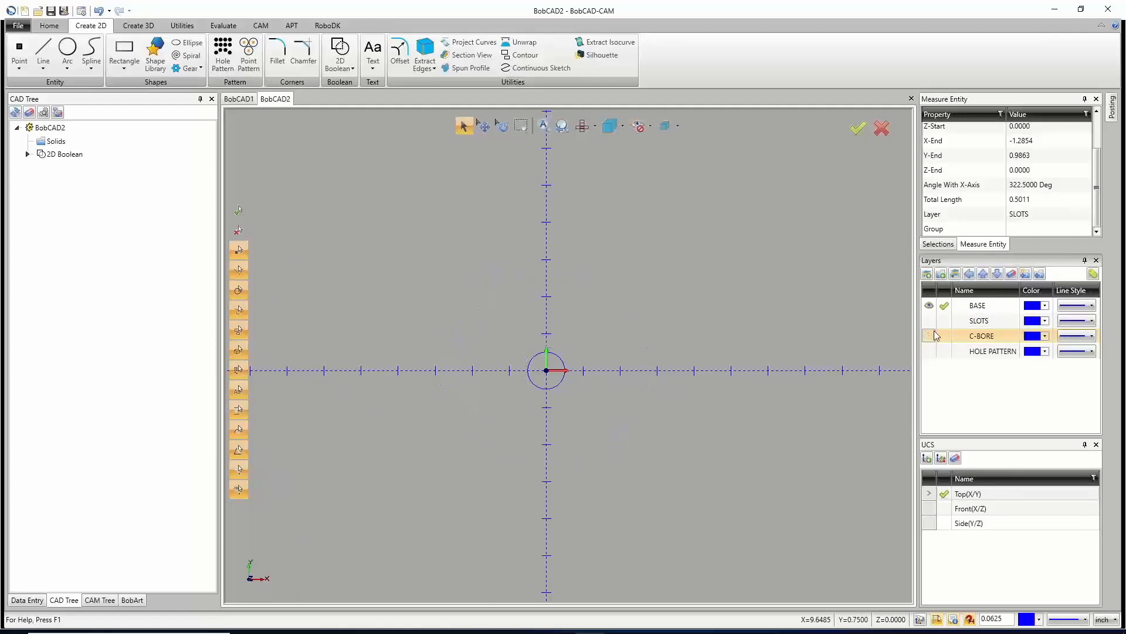
# Move the wheel's entire outer outline to the BASE layer and check the result by toggling the C-BORE layer's visibility.
pyautogui.rightClick(455, 167)
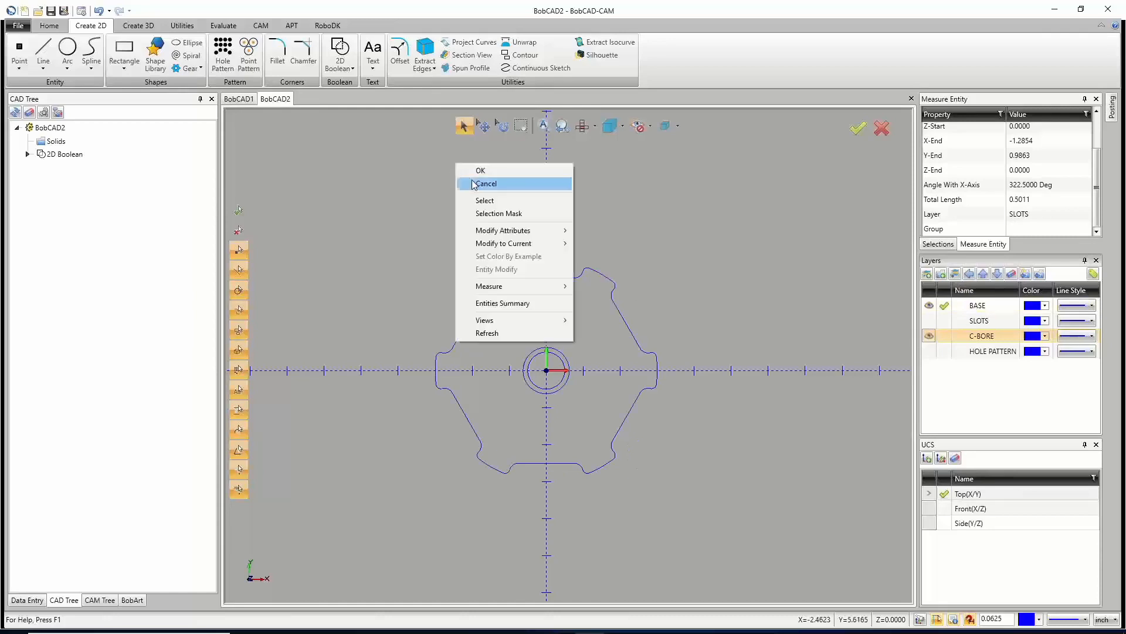
pyautogui.click(476, 183)
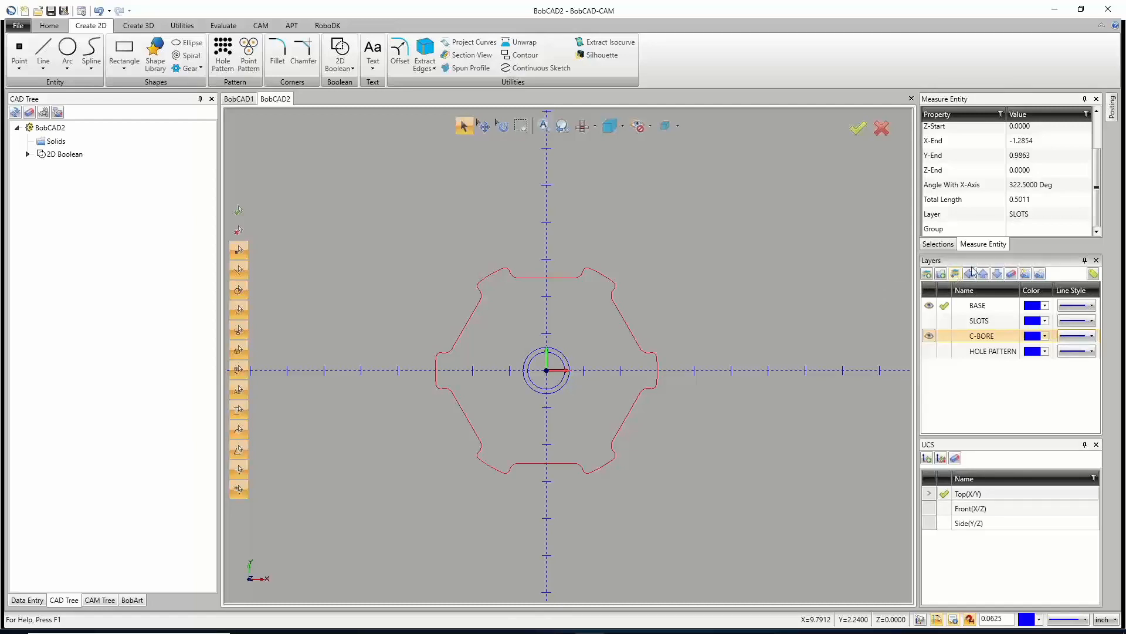
pyautogui.click(946, 306)
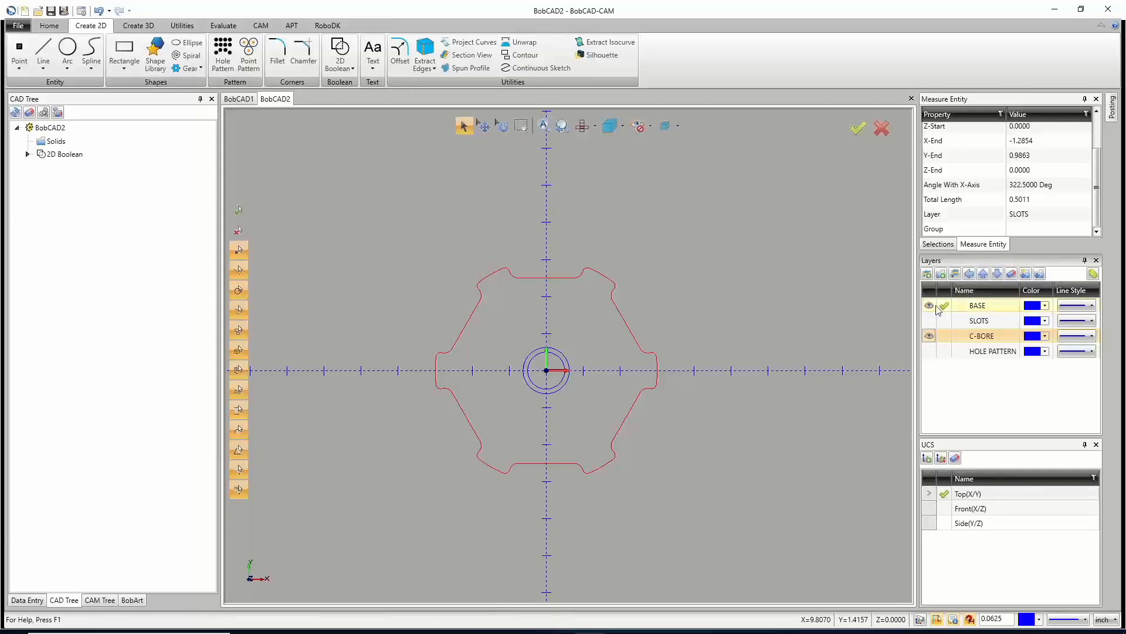
pyautogui.click(956, 274)
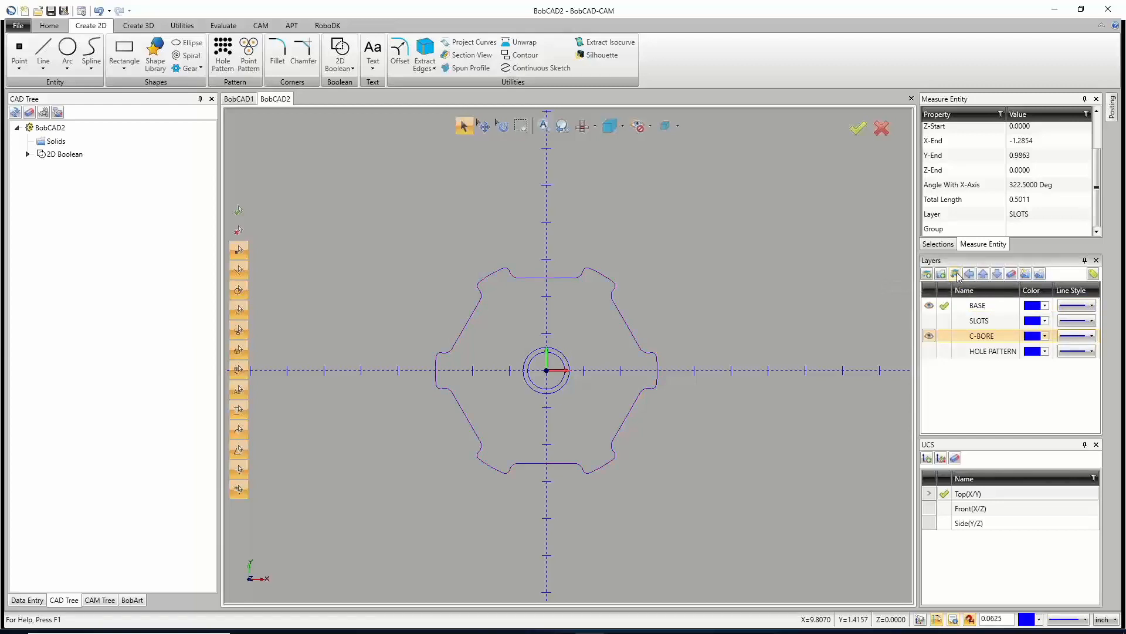
pyautogui.rightClick(845, 289)
pyautogui.click(863, 309)
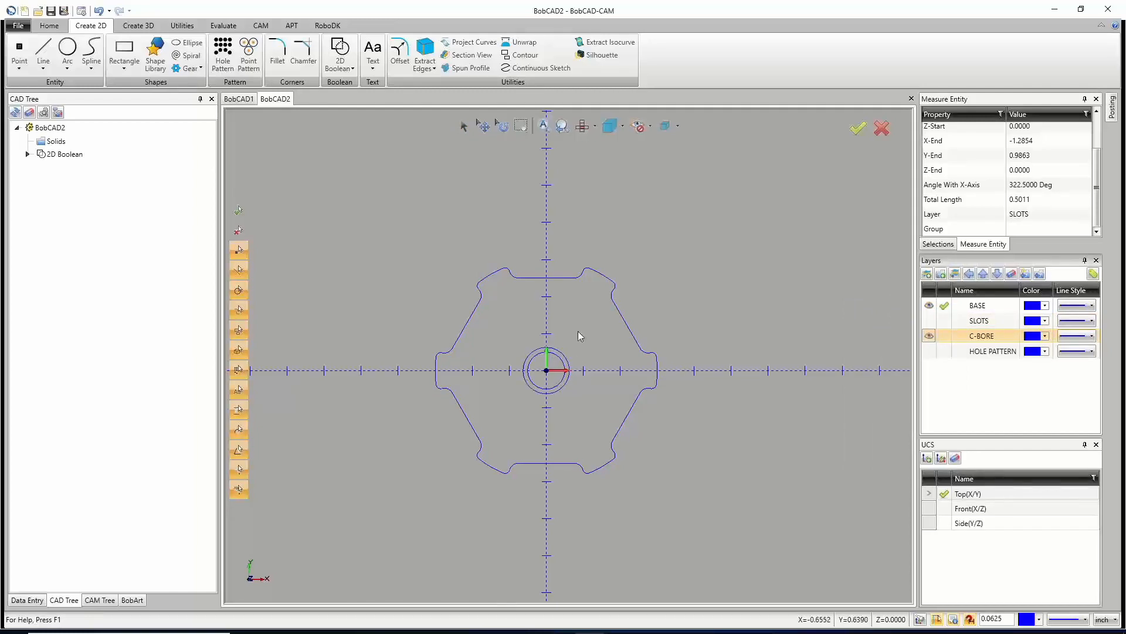
pyautogui.click(929, 336)
pyautogui.click(929, 336)
# Show the SLOTS and HOLE PATTERN layers again.
pyautogui.scroll(-2, 526, 390)
pyautogui.scroll(4, 524, 392)
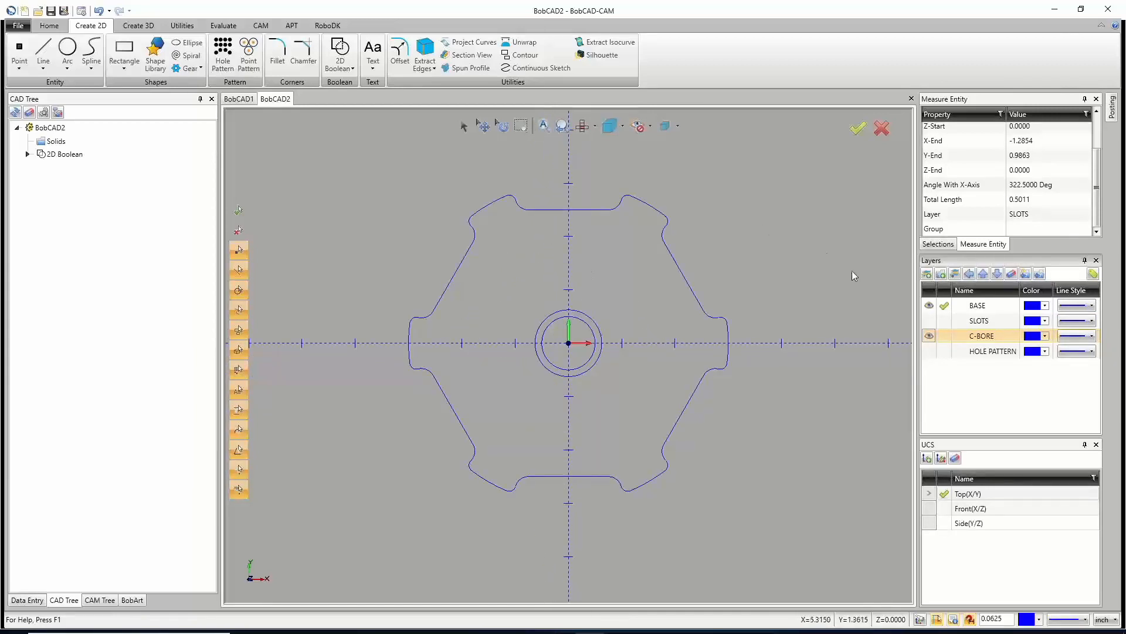
pyautogui.click(929, 320)
pyautogui.click(929, 351)
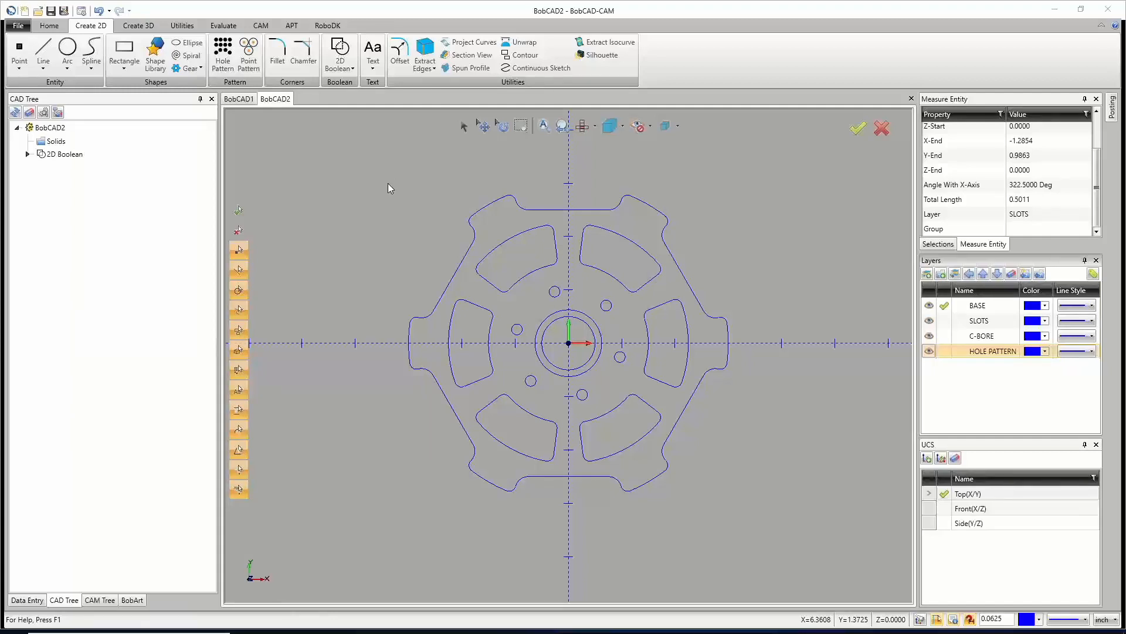
pyautogui.click(224, 25)
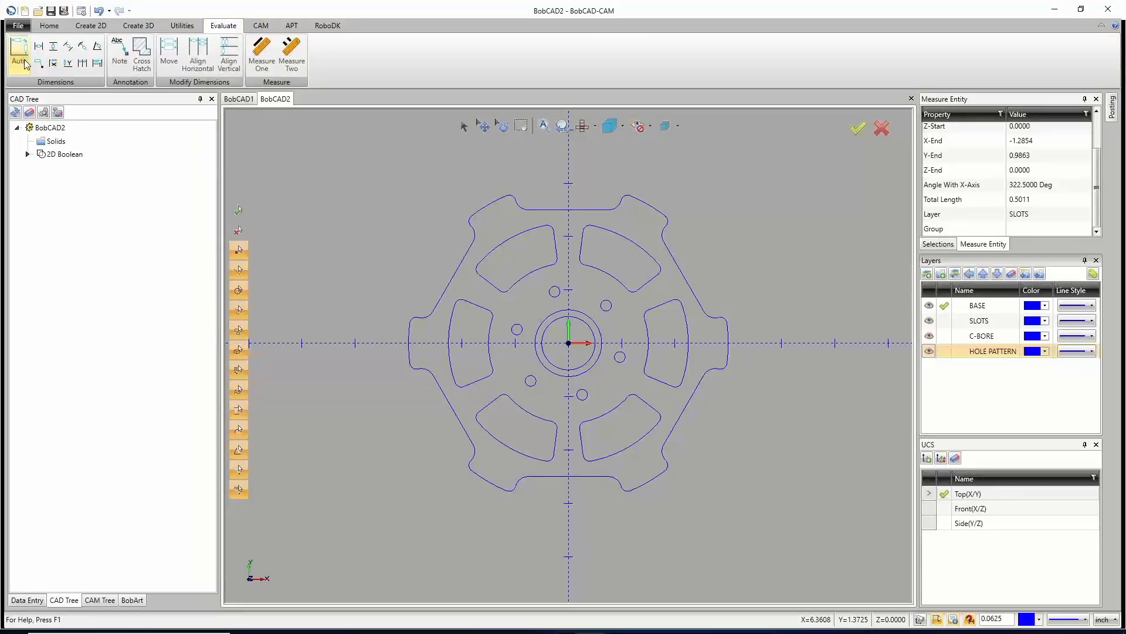
pyautogui.click(119, 68)
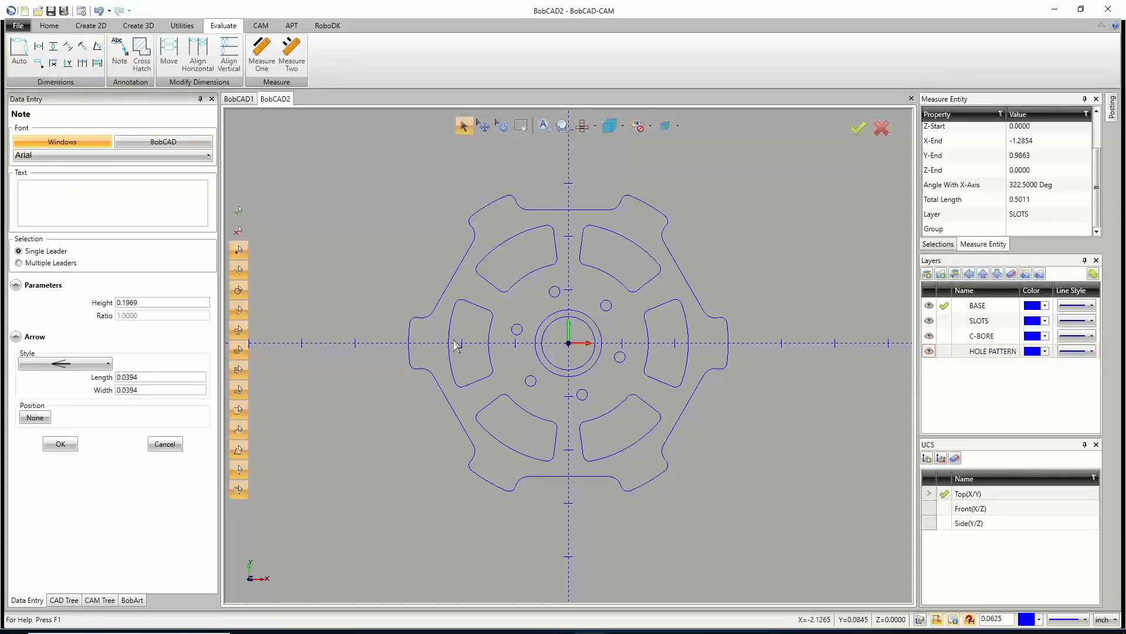
pyautogui.click(446, 347)
pyautogui.click(450, 346)
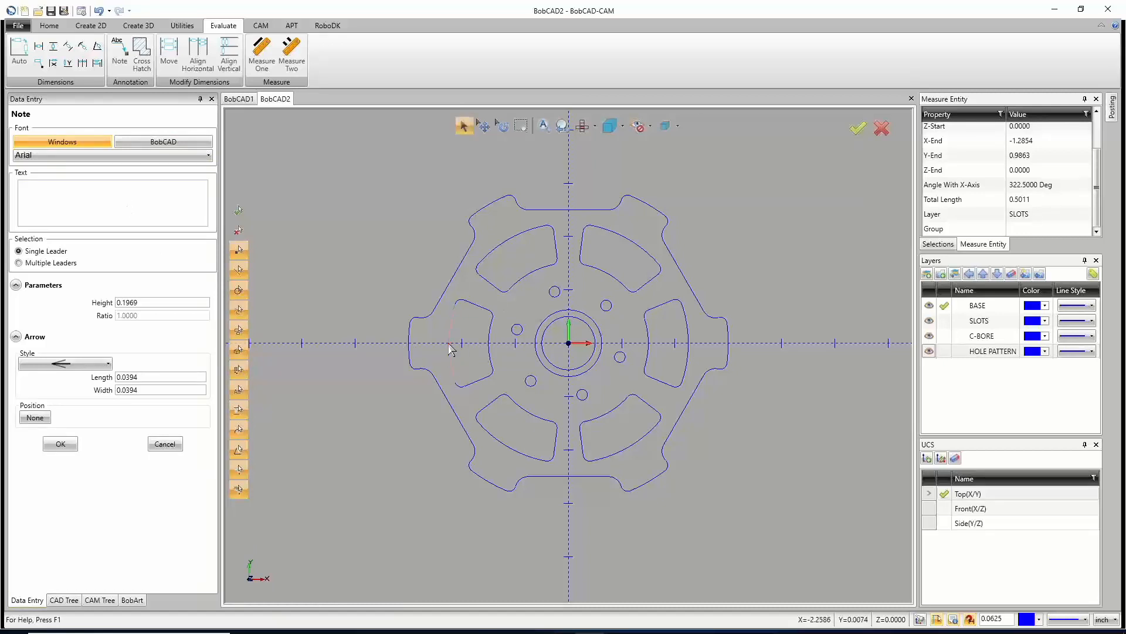
pyautogui.rightClick(301, 198)
pyautogui.click(325, 220)
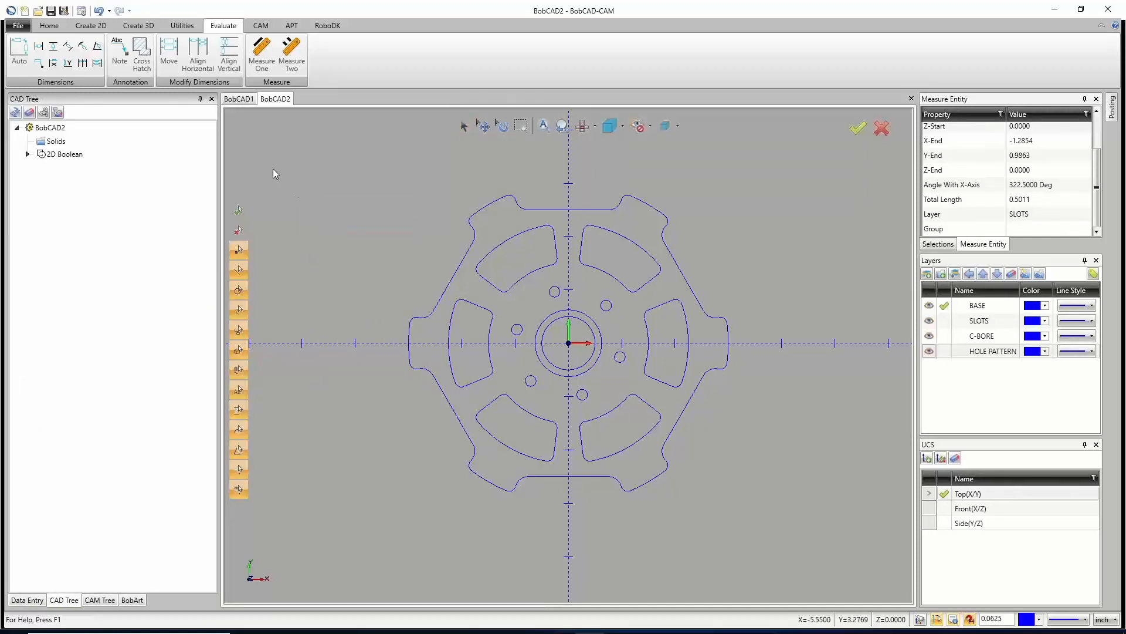
# Start a new text entity in the BobCAD Default font and set its height to 0.25.
pyautogui.click(89, 27)
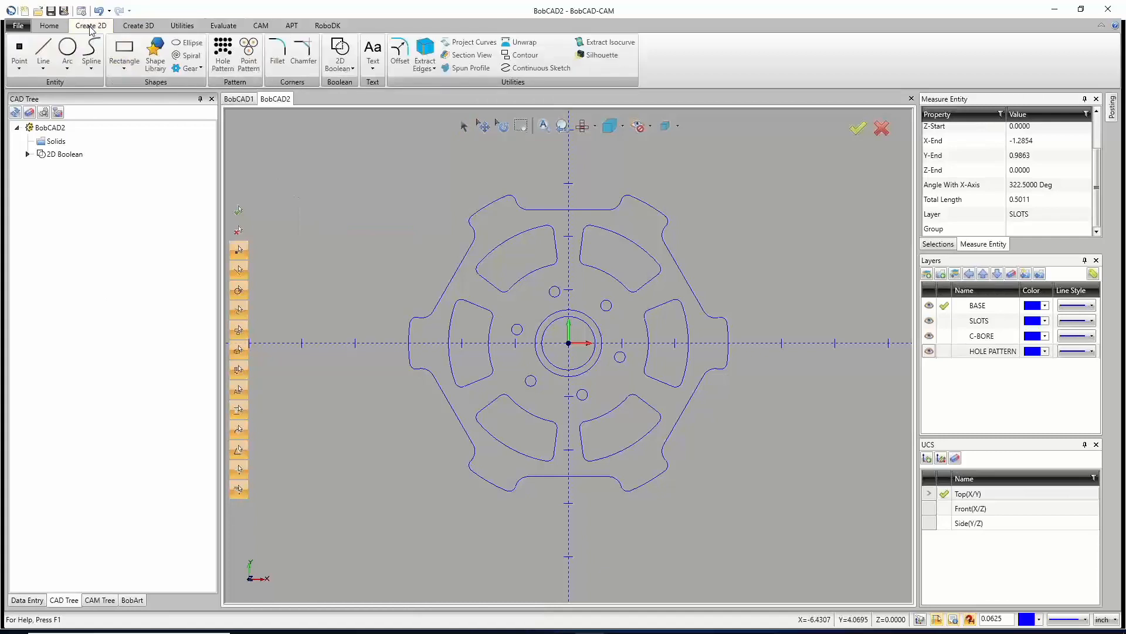
pyautogui.click(373, 53)
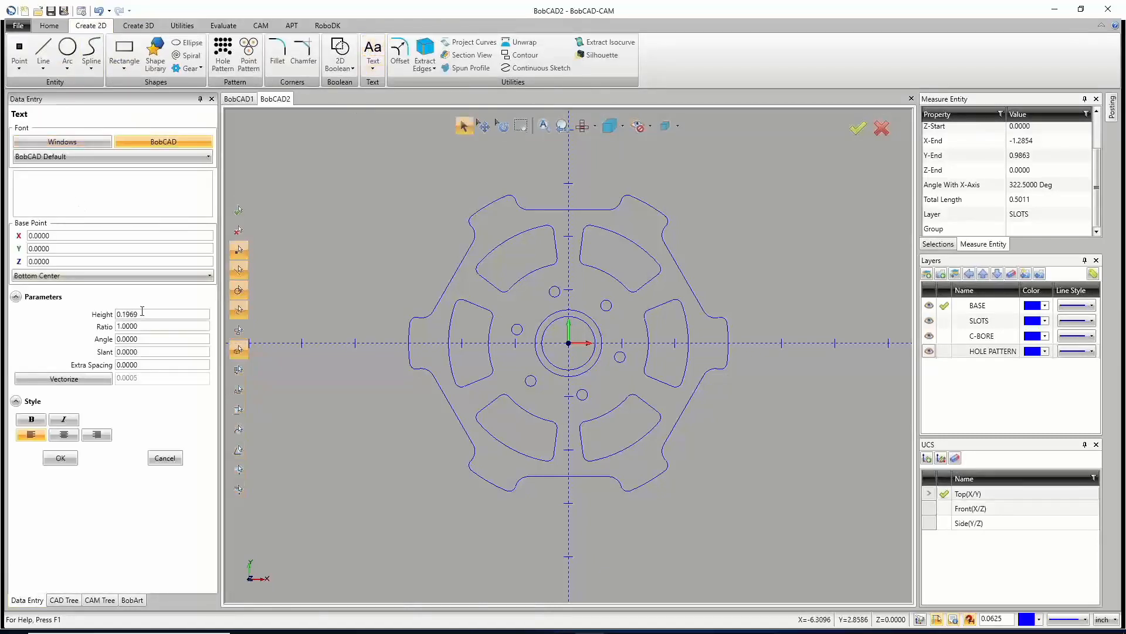
pyautogui.moveTo(143, 314); pyautogui.dragTo(65, 306)
pyautogui.write('.25')
pyautogui.press('Tab')
# Enter 1" THICK as the text and set it to Center on a base point at X 0, Y 3.625.
pyautogui.click(45, 191)
pyautogui.write('1')
pyautogui.write("'")
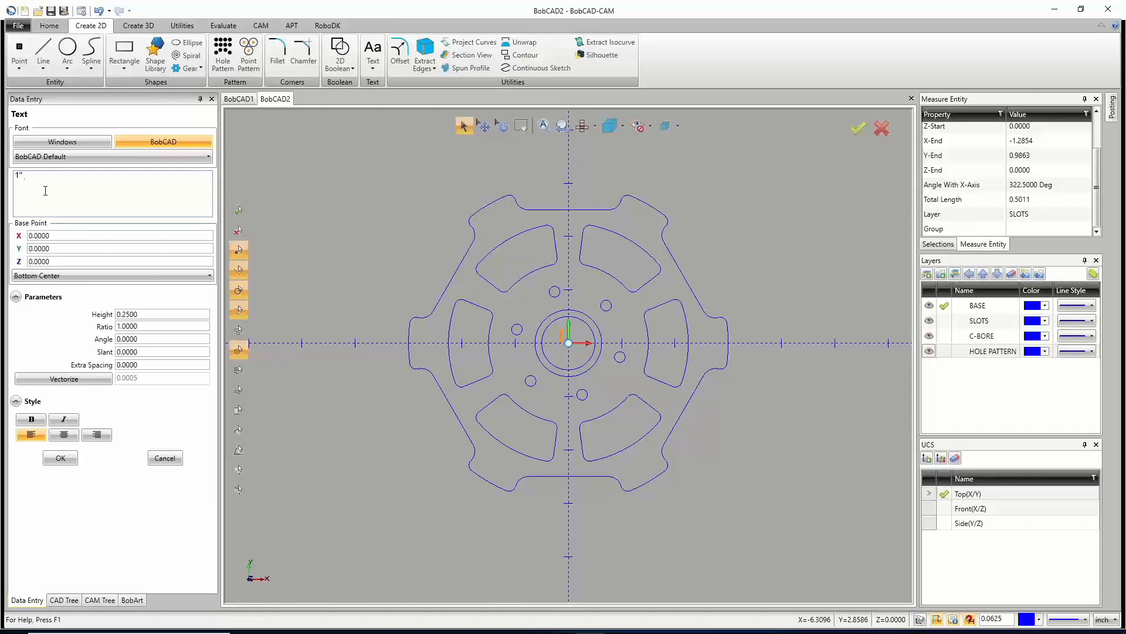
pyautogui.write(' tHICK')
pyautogui.moveTo(55, 182); pyautogui.dragTo(24, 182)
pyautogui.write('t')
pyautogui.press('BackSpace')
pyautogui.write('THICK')
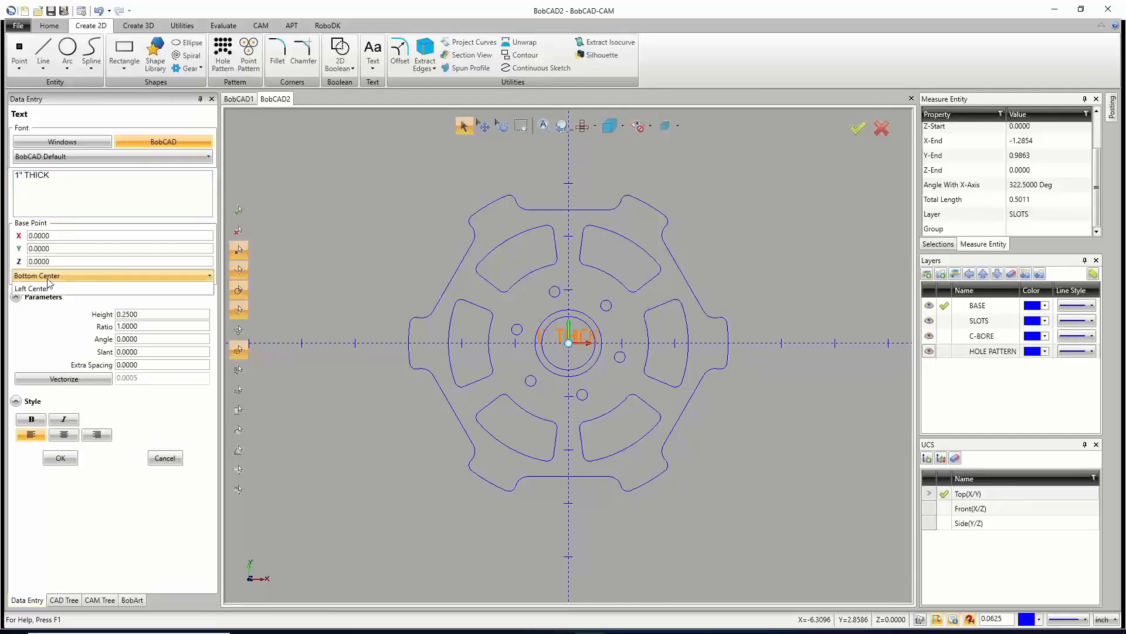
pyautogui.click(41, 276)
pyautogui.click(38, 289)
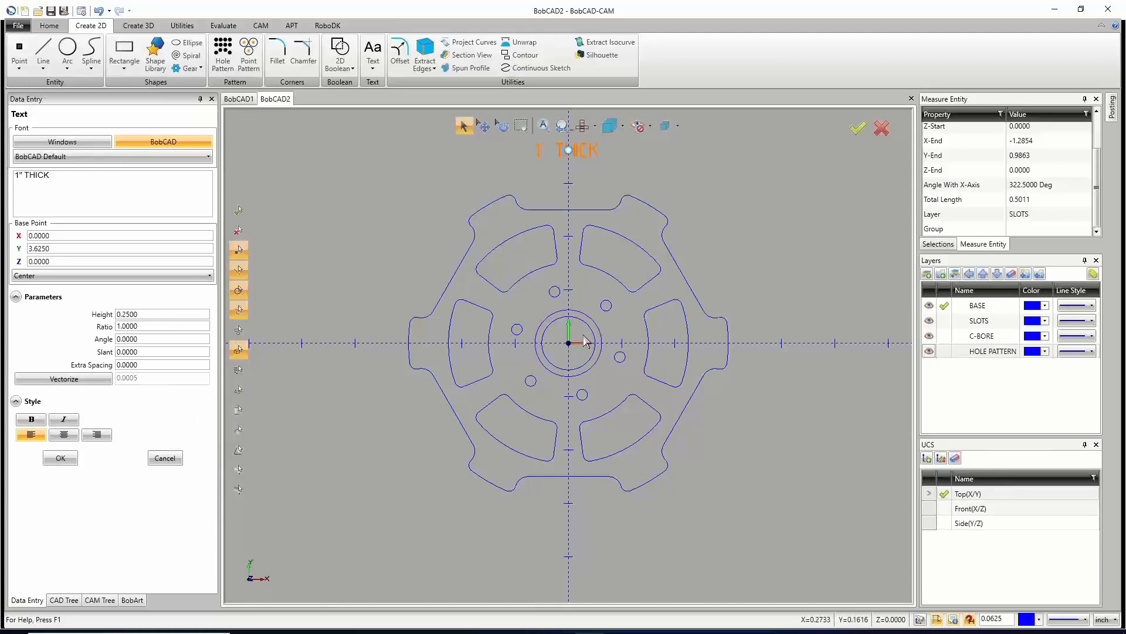
# Try to replace the text with .125 DEEP.
pyautogui.moveTo(152, 311); pyautogui.dragTo(106, 318)
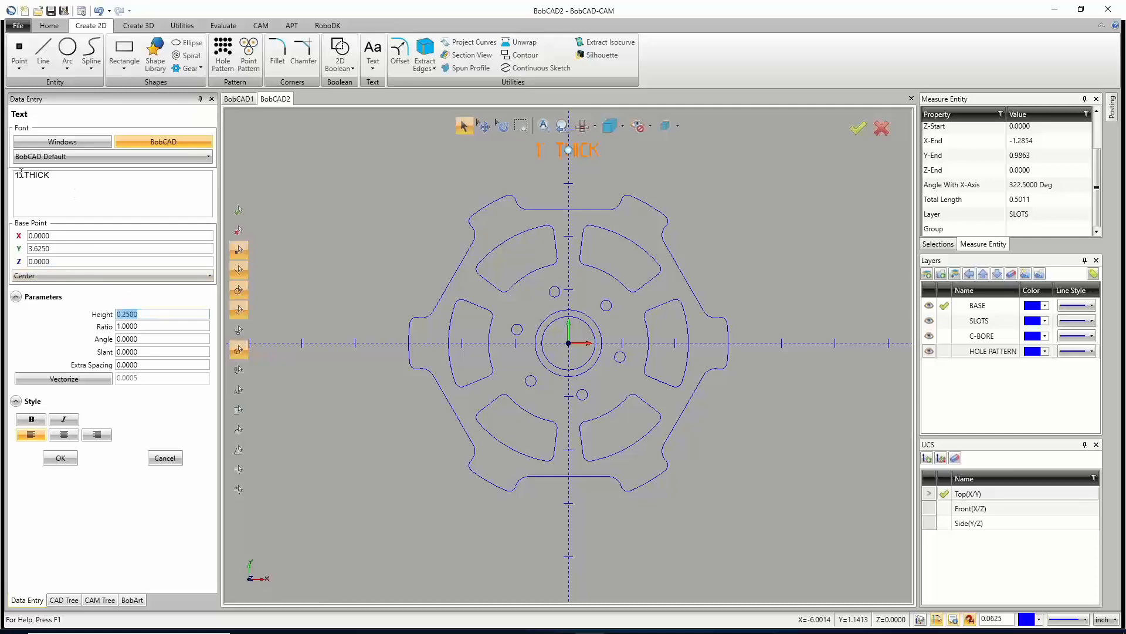
pyautogui.click(52, 175)
pyautogui.moveTo(51, 176); pyautogui.dragTo(8, 179)
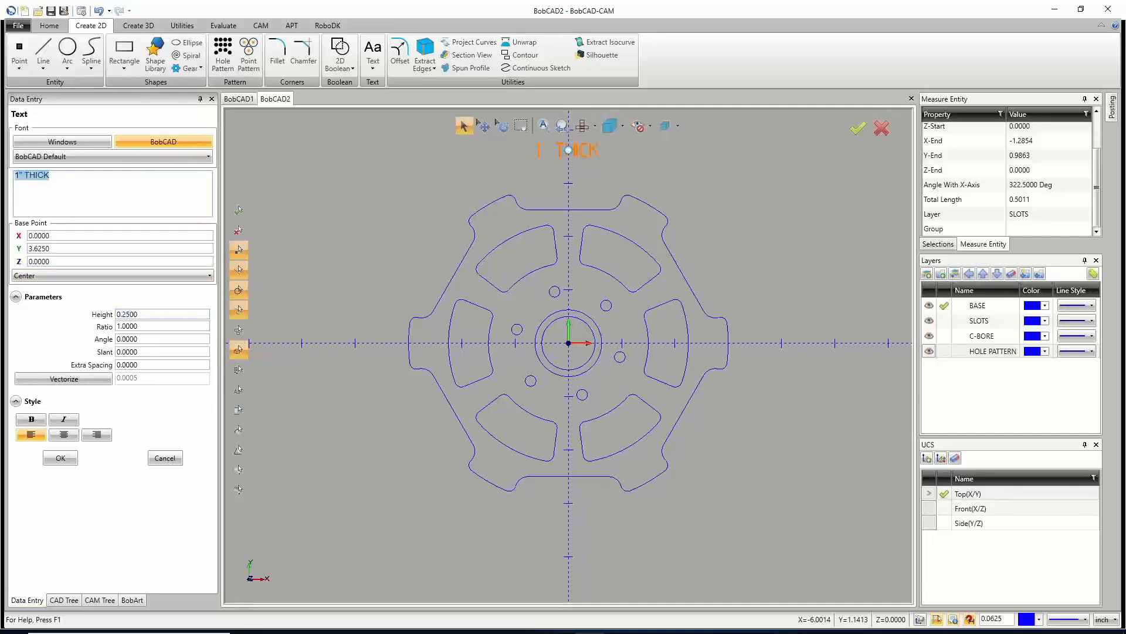
pyautogui.write('.125 DEEP')
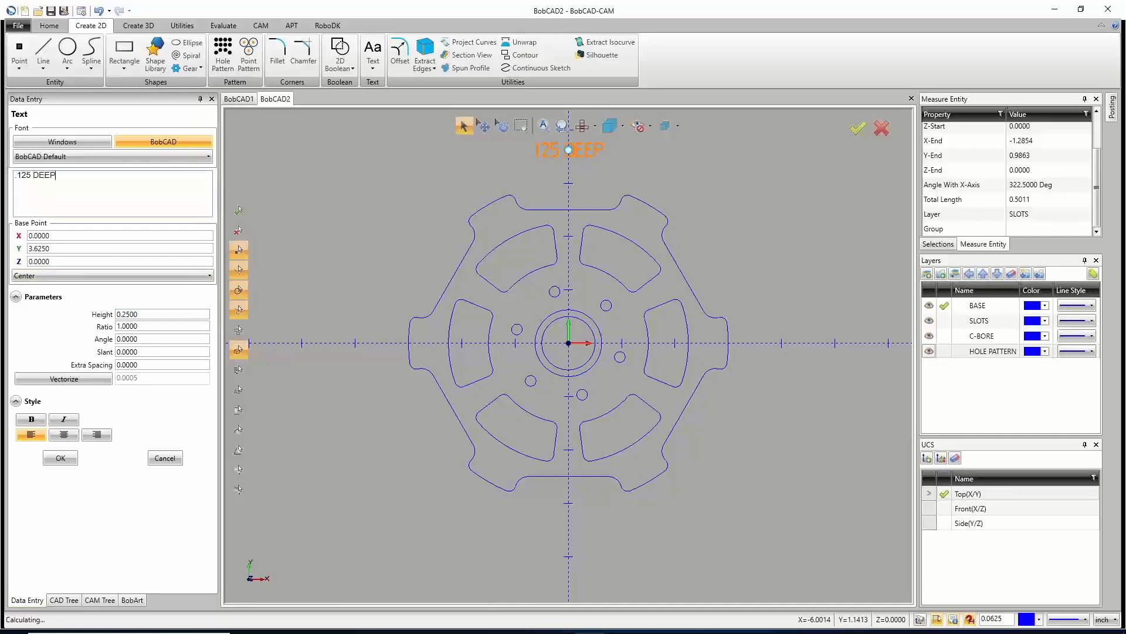
# Restore the text to 1" THICK and create it above the wheel.
pyautogui.press('BackSpace')
pyautogui.press('BackSpace')
pyautogui.press('BackSpace')
pyautogui.press('BackSpace')
pyautogui.press('BackSpace')
pyautogui.press('BackSpace')
pyautogui.press('BackSpace')
pyautogui.write('" THICK')
pyautogui.click(60, 457)
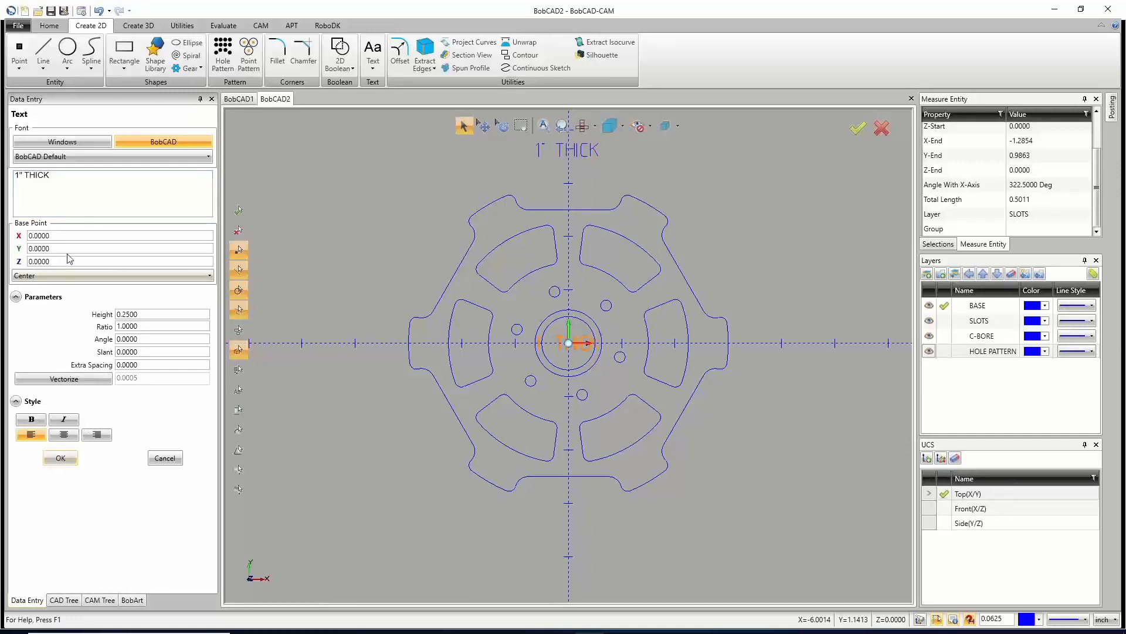
# Set the next text, centered on the wheel's hub, to .125 DEEP with a height of 0.1.
pyautogui.moveTo(34, 181); pyautogui.dragTo(12, 196)
pyautogui.write('.125 DEEP')
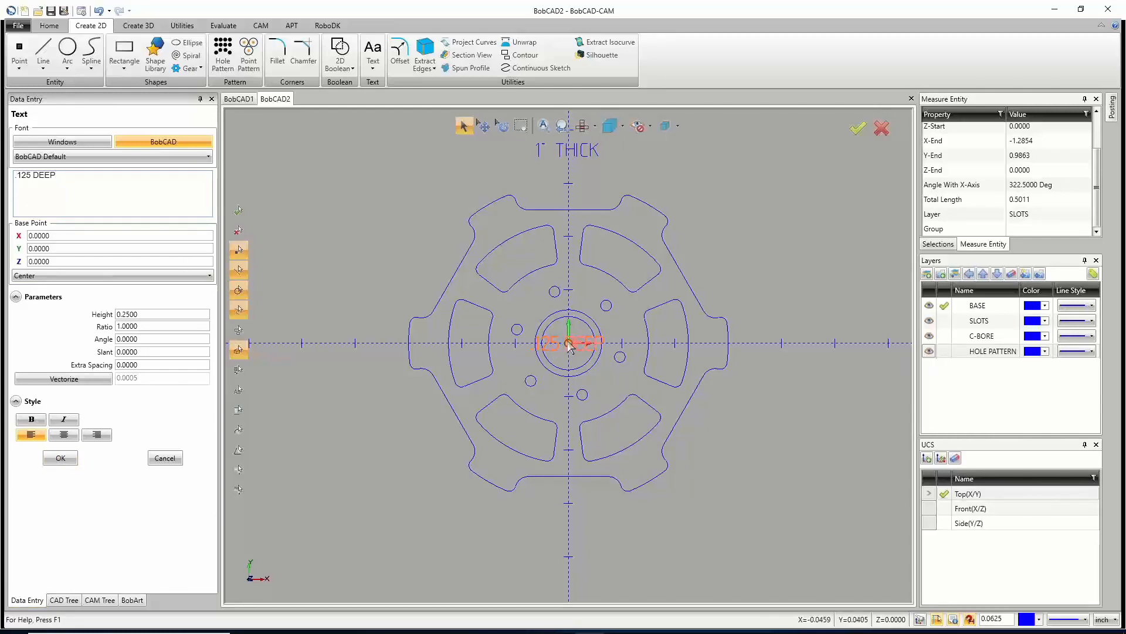
pyautogui.scroll(5, 568, 345)
pyautogui.moveTo(148, 315); pyautogui.dragTo(79, 317)
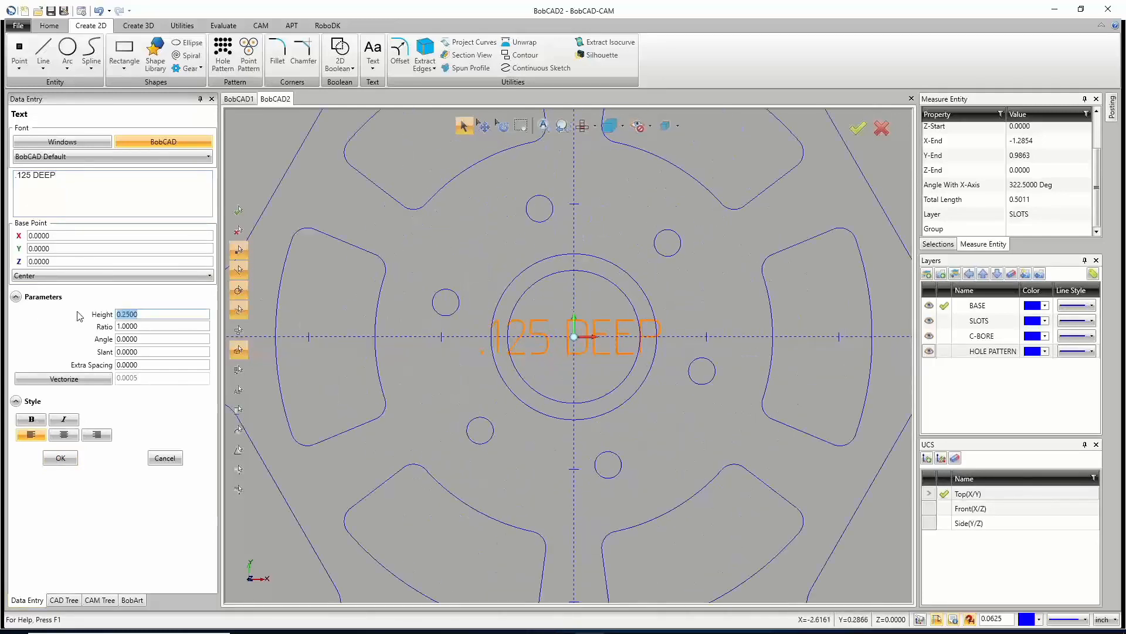
pyautogui.write('.1')
pyautogui.press('Tab')
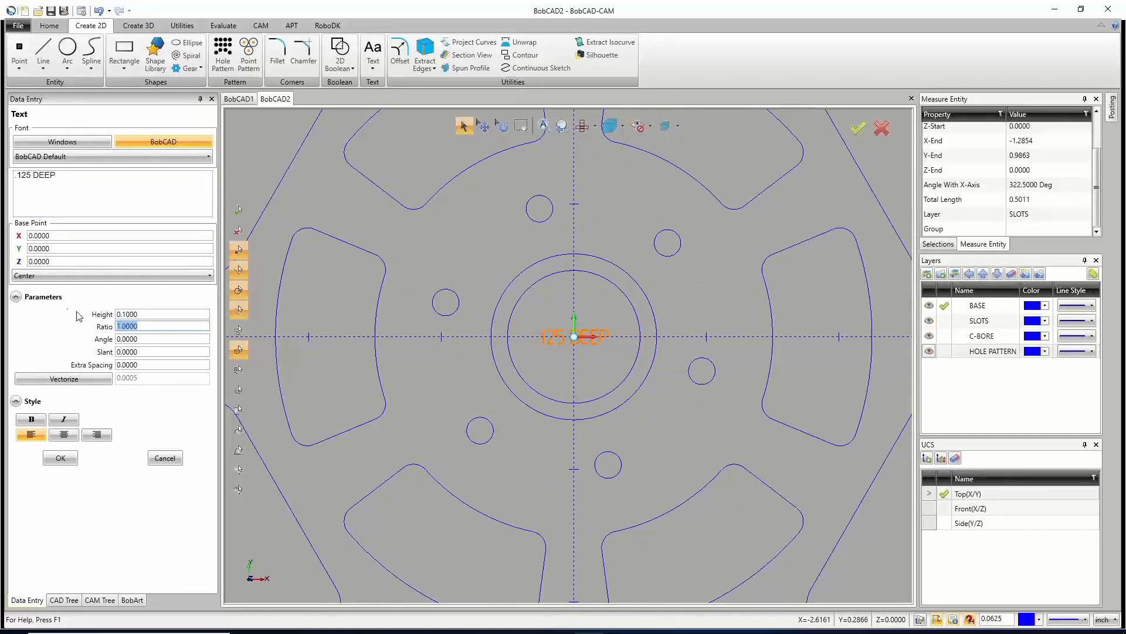
# Create the .125 DEEP text at the wheel's hub and add a new layer named TEXT.
pyautogui.click(69, 464)
pyautogui.scroll(-5, 548, 409)
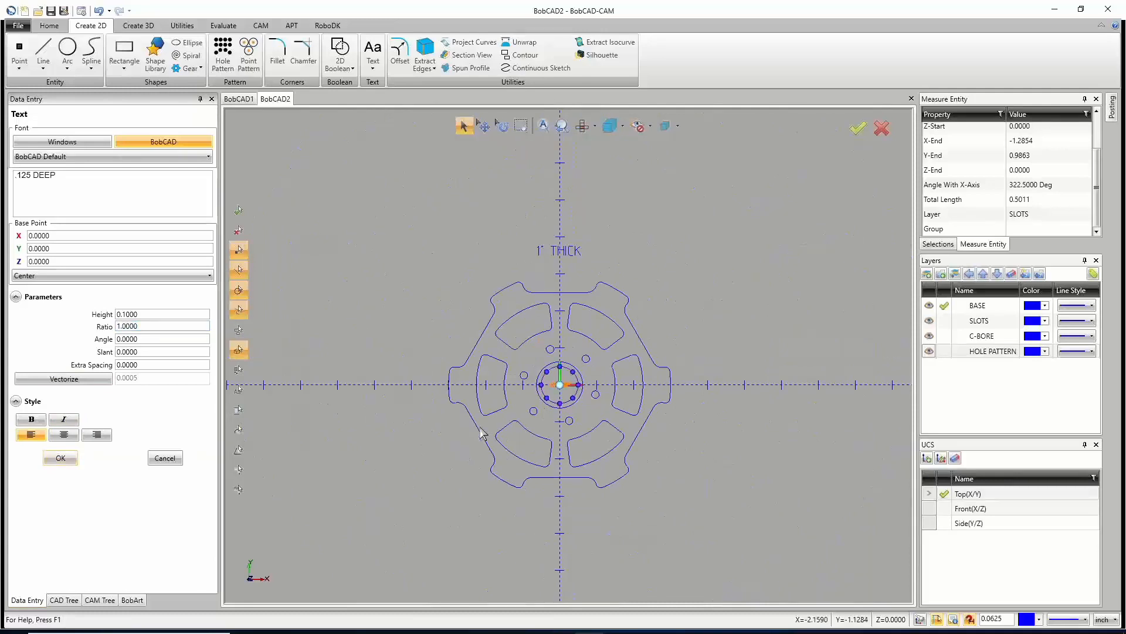
pyautogui.rightClick(954, 378)
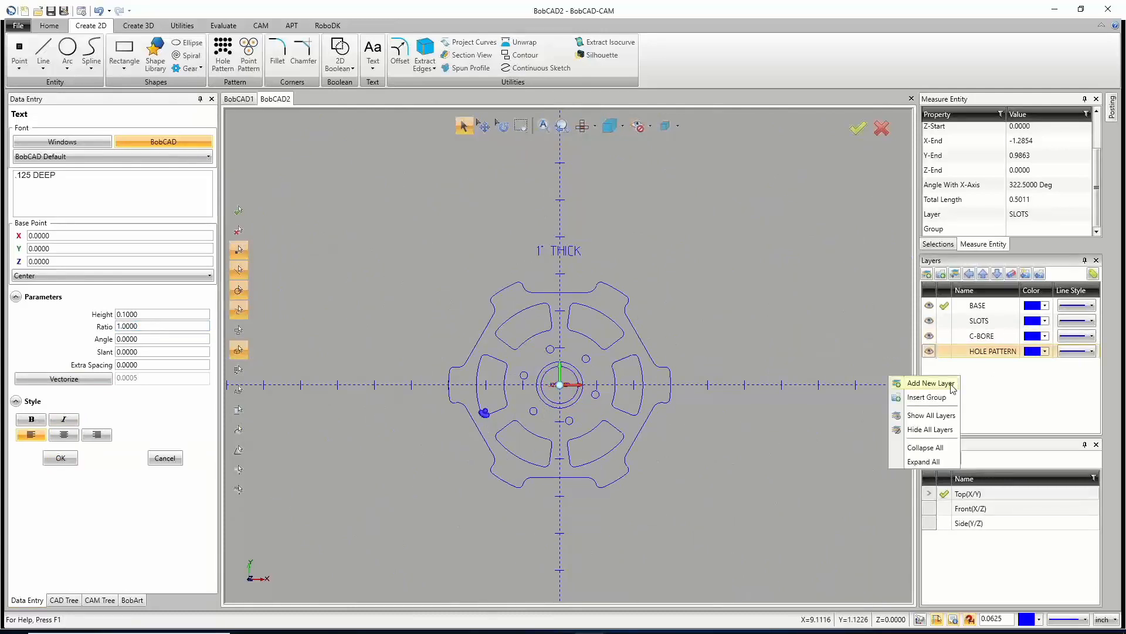
pyautogui.click(931, 383)
pyautogui.write('T')
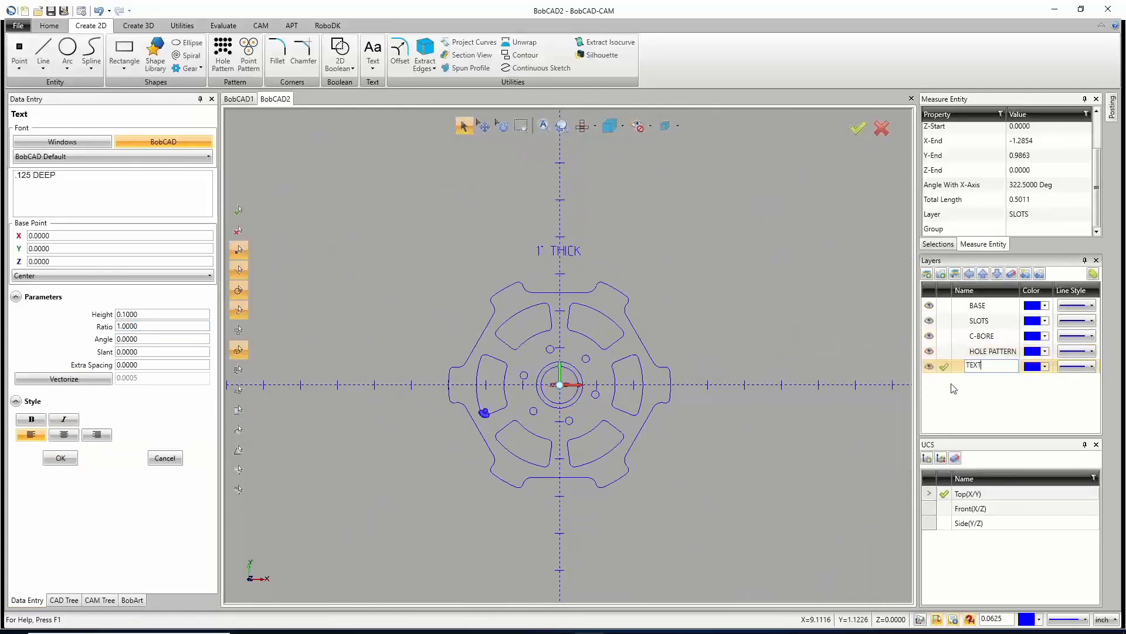
pyautogui.write('EXT')
pyautogui.scroll(3, 524, 274)
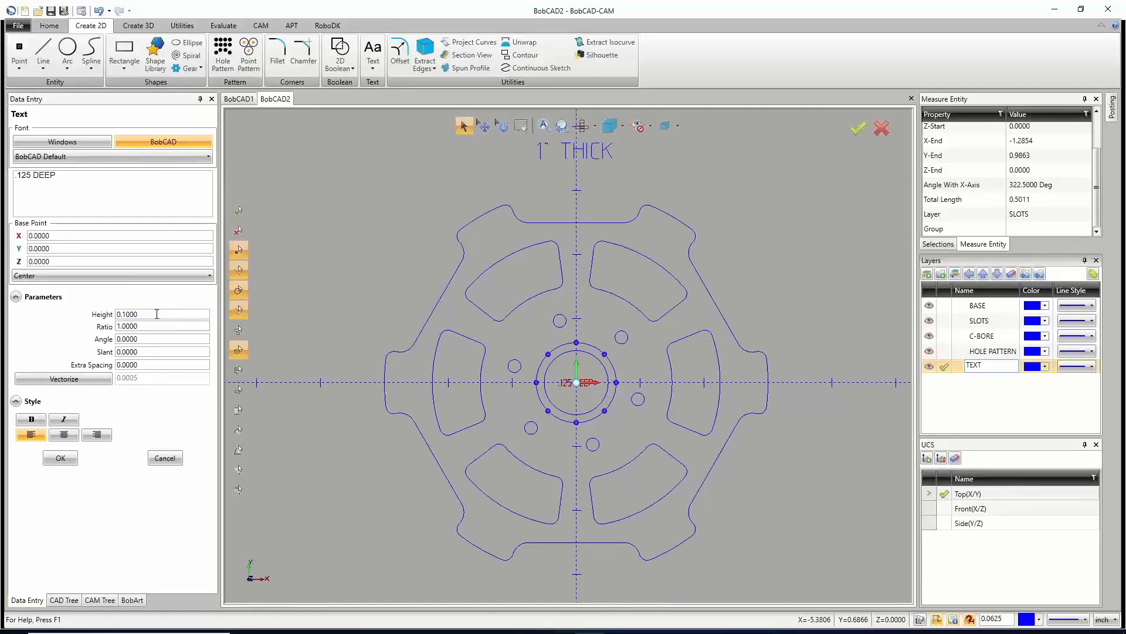
# Create a .375 DEEP text inside the slot up and left of the hub, at about X -0.97, Y 1.59.
pyautogui.moveTo(157, 314); pyautogui.dragTo(89, 317)
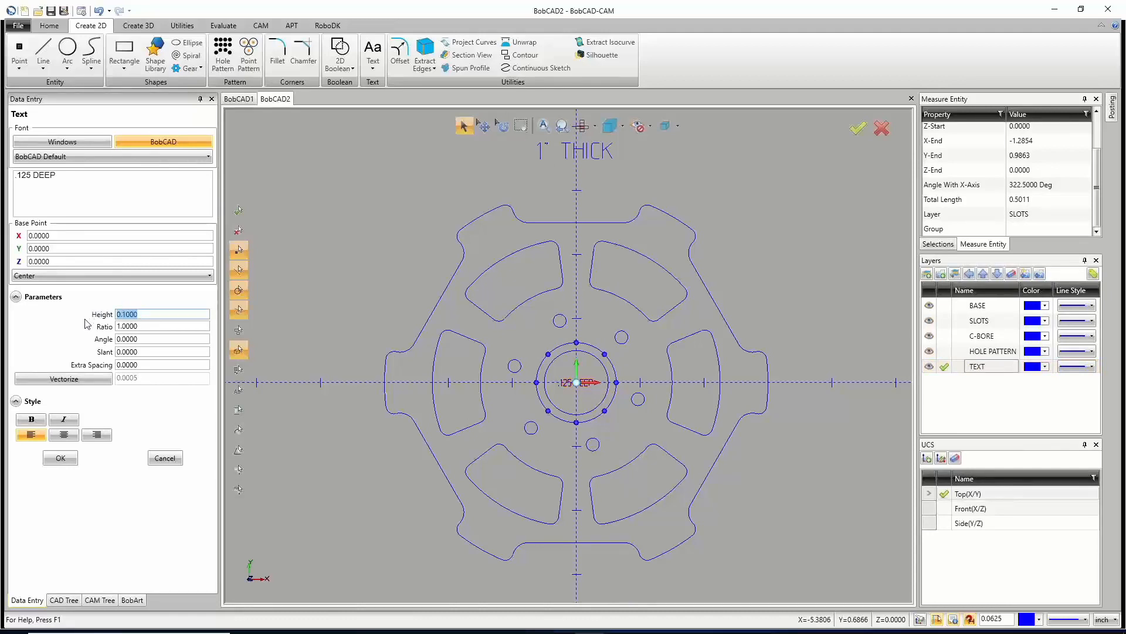
pyautogui.moveTo(62, 181); pyautogui.dragTo(14, 174)
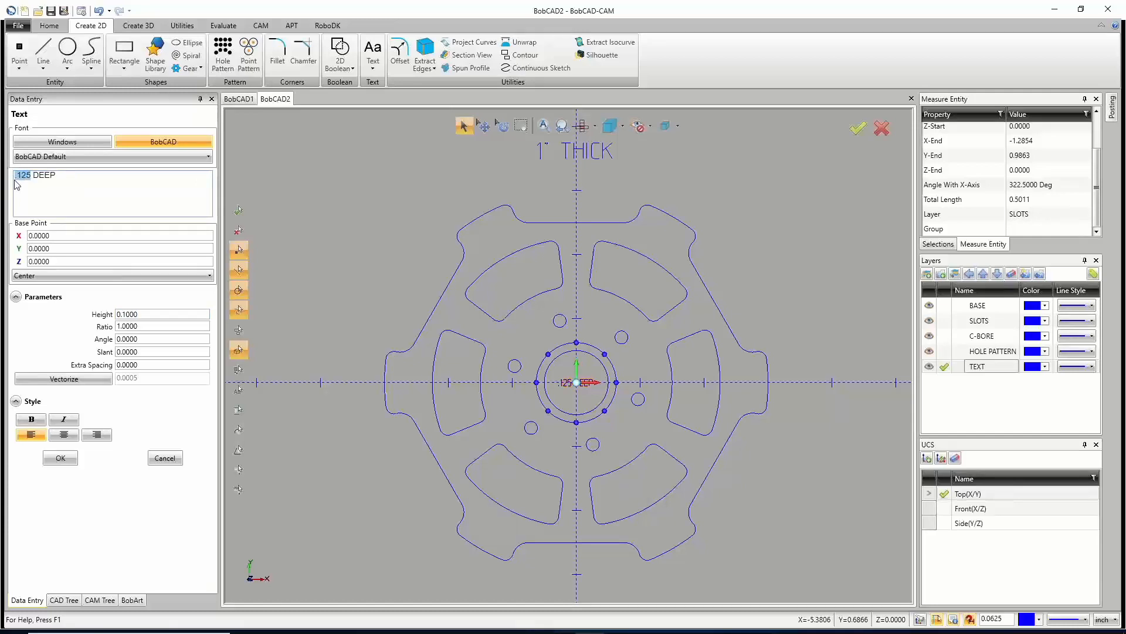
pyautogui.write('.375')
pyautogui.moveTo(575, 389); pyautogui.dragTo(516, 282)
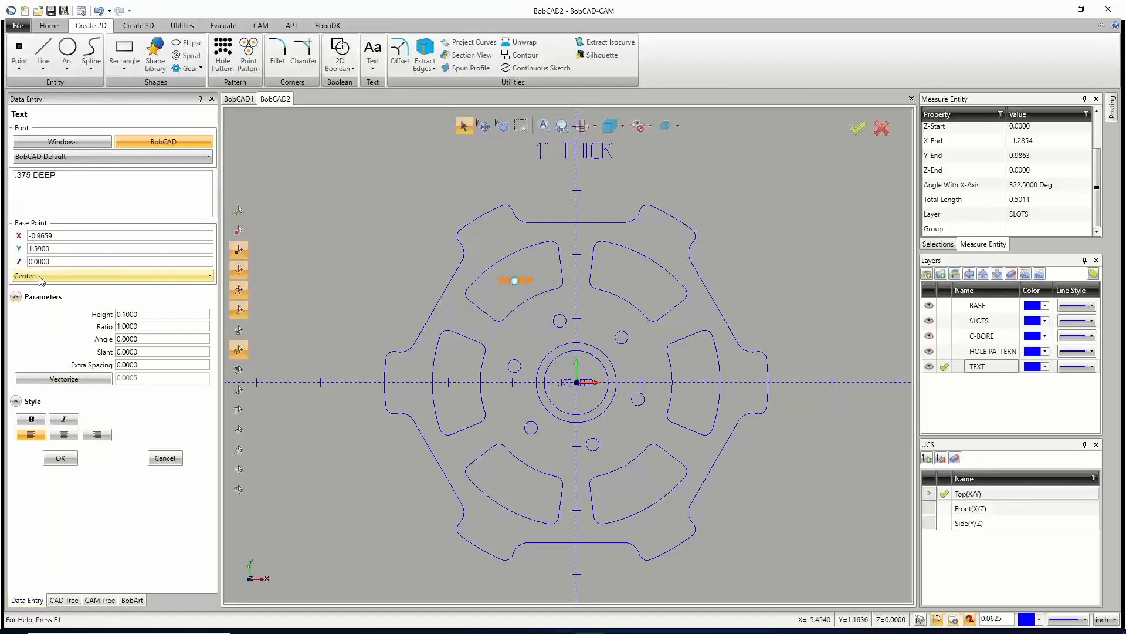
pyautogui.click(61, 458)
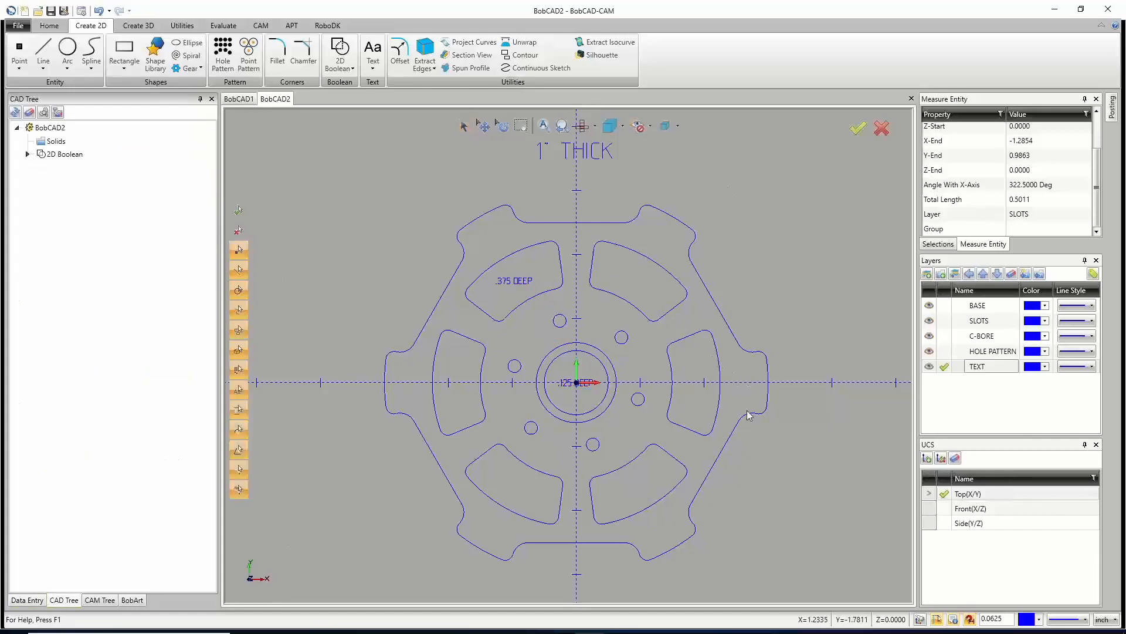
# Create a milling job with the BC_3x_Mill machine and the System Default template, leaving the workpiece geometry empty.
pyautogui.scroll(-3, 591, 397)
pyautogui.moveTo(611, 430); pyautogui.dragTo(650, 459, button='middle')
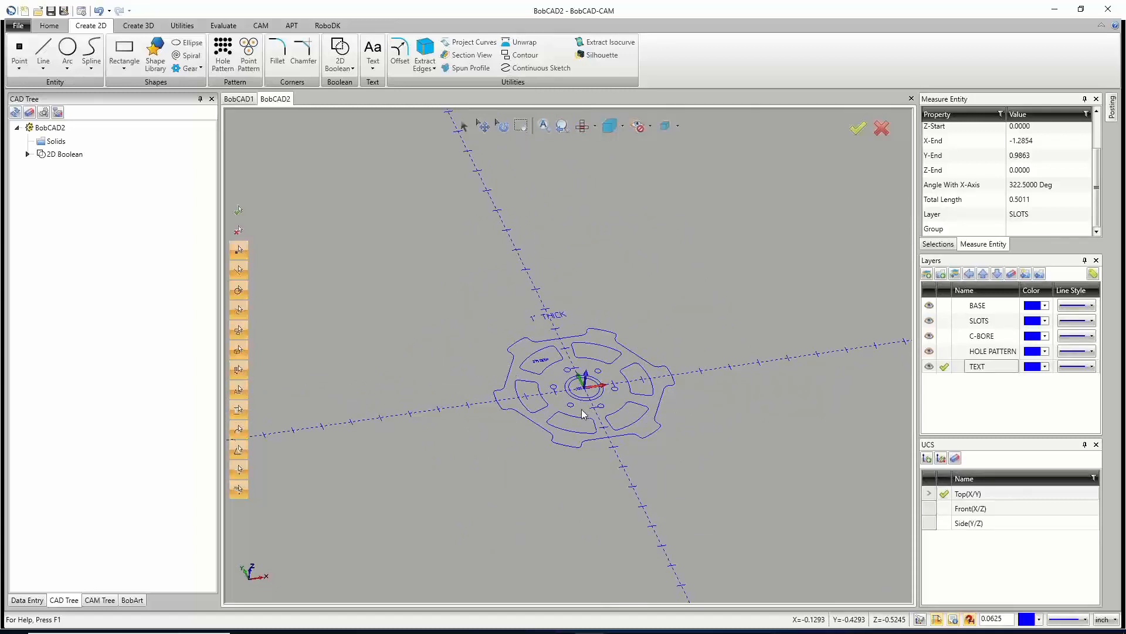
pyautogui.click(102, 601)
pyautogui.rightClick(81, 155)
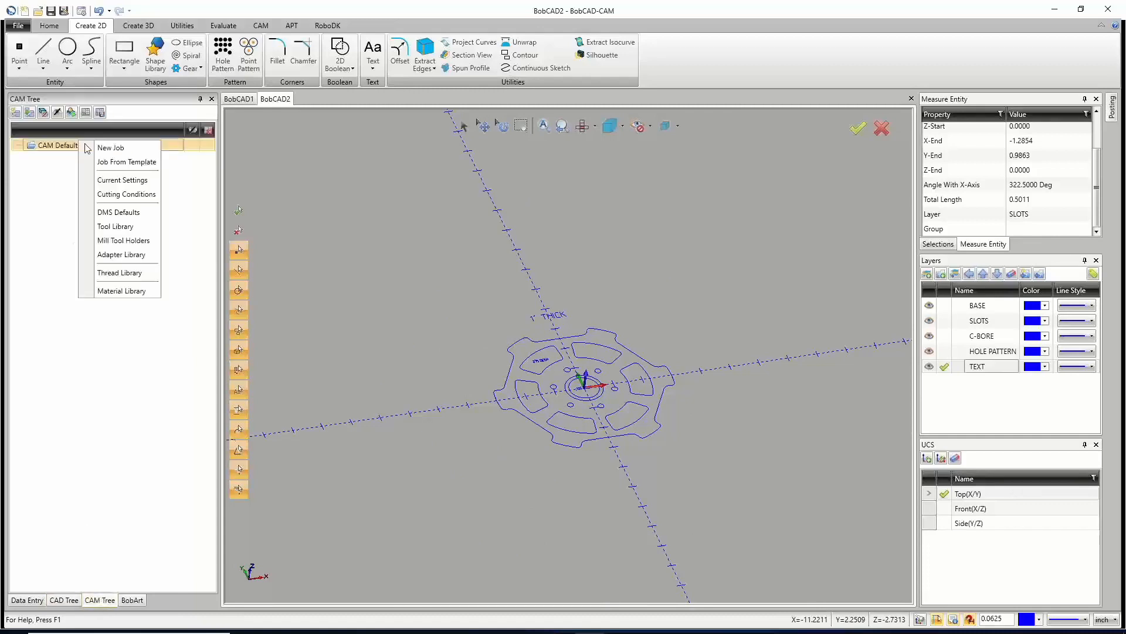
pyautogui.click(112, 150)
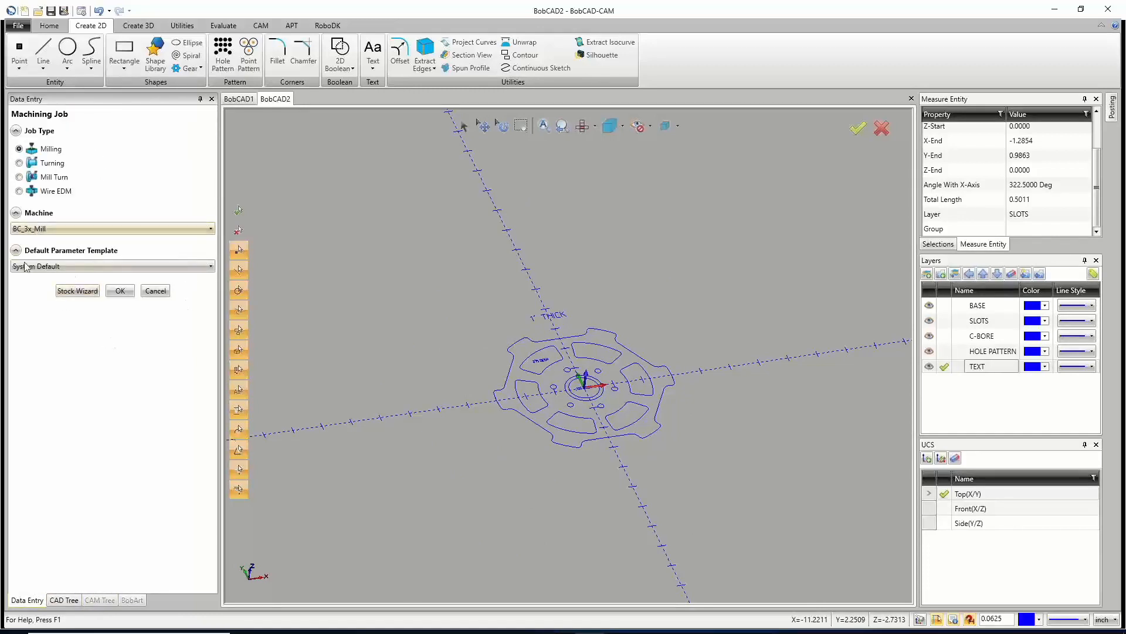
pyautogui.click(79, 292)
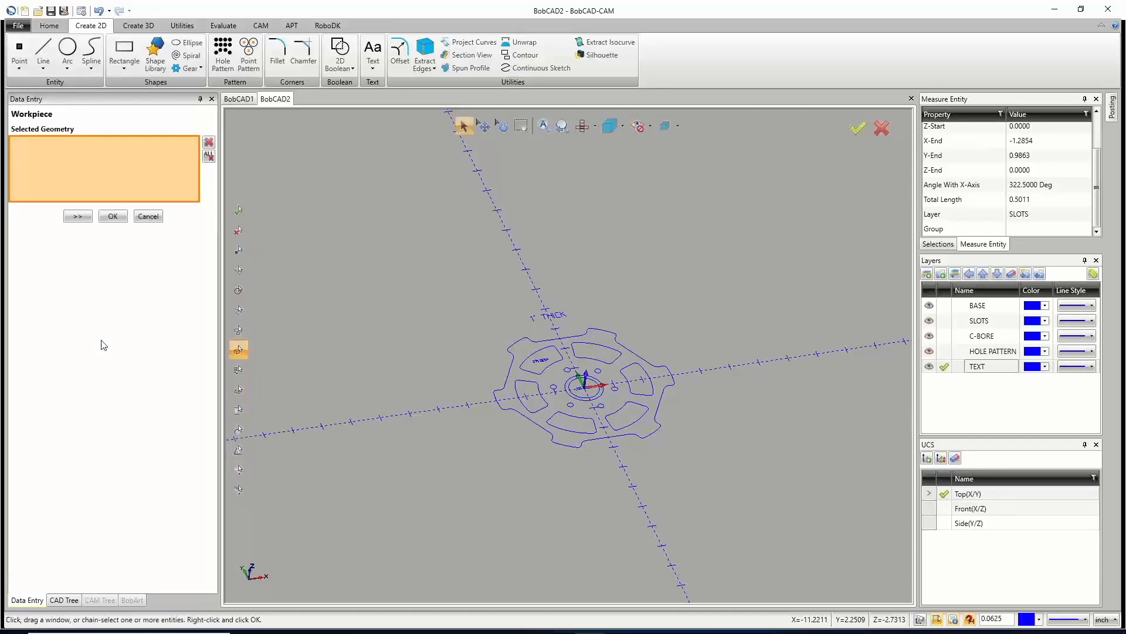
pyautogui.click(943, 368)
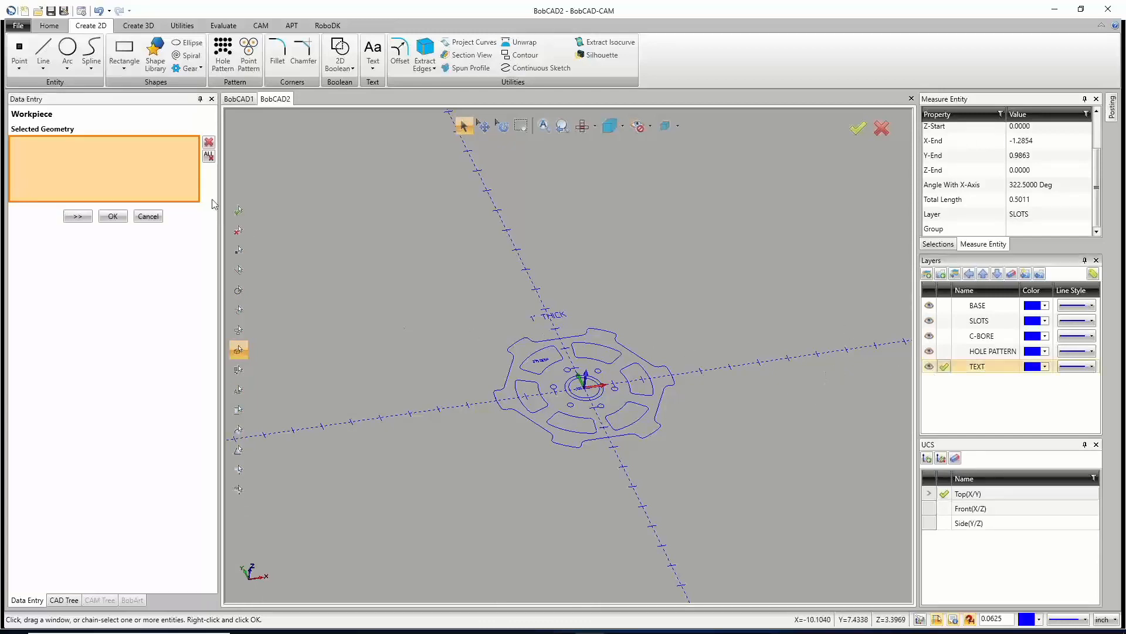
pyautogui.click(112, 217)
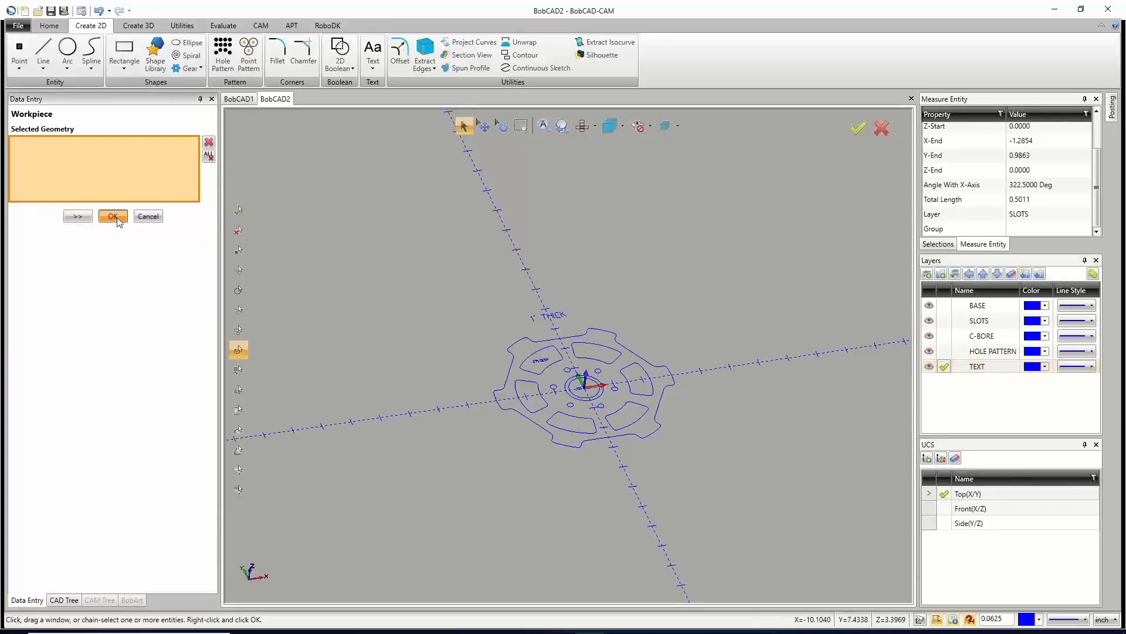
# Select the thickness and depth texts and move them to the TEXT layer.
pyautogui.click(465, 127)
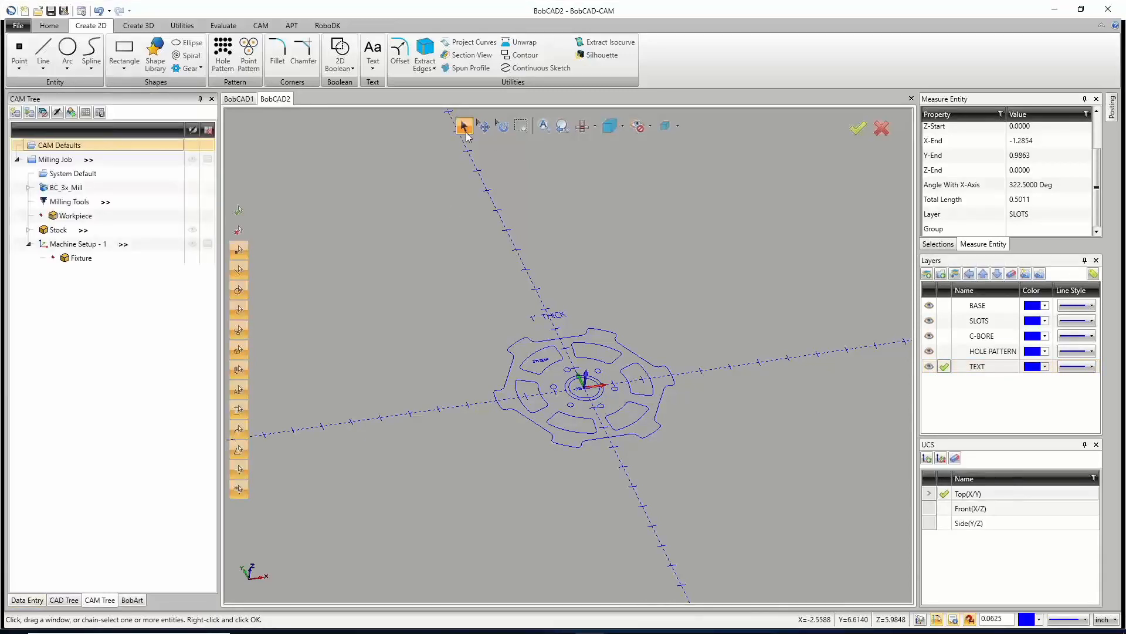
pyautogui.click(553, 317)
pyautogui.click(541, 360)
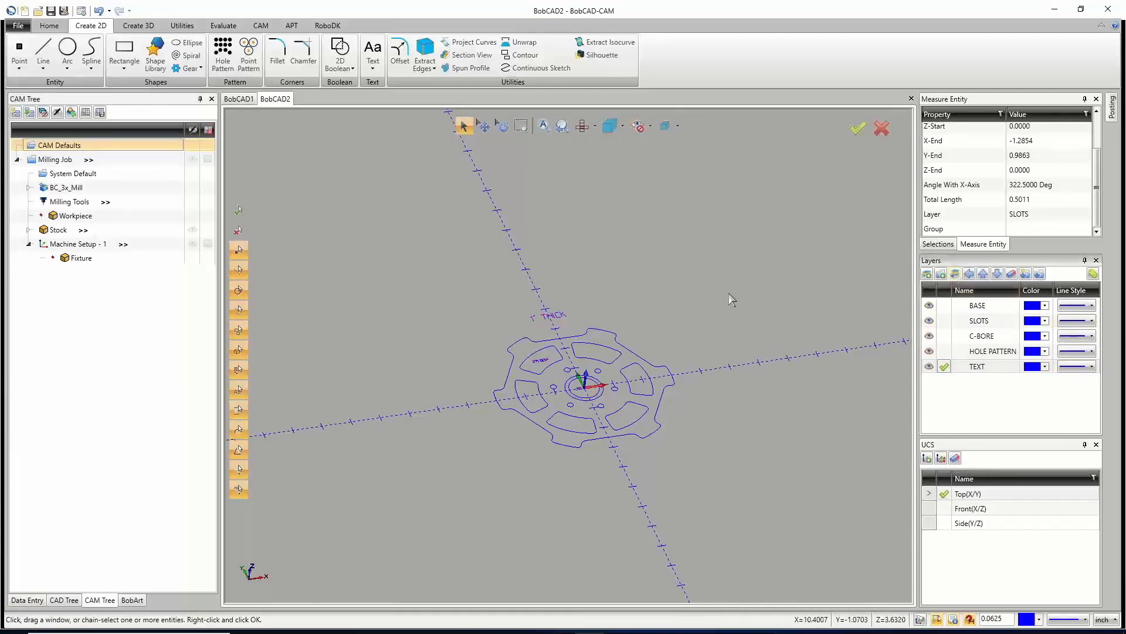
pyautogui.rightClick(663, 281)
pyautogui.click(691, 308)
# Make BASE the active layer and hide the TEXT layer.
pyautogui.click(944, 306)
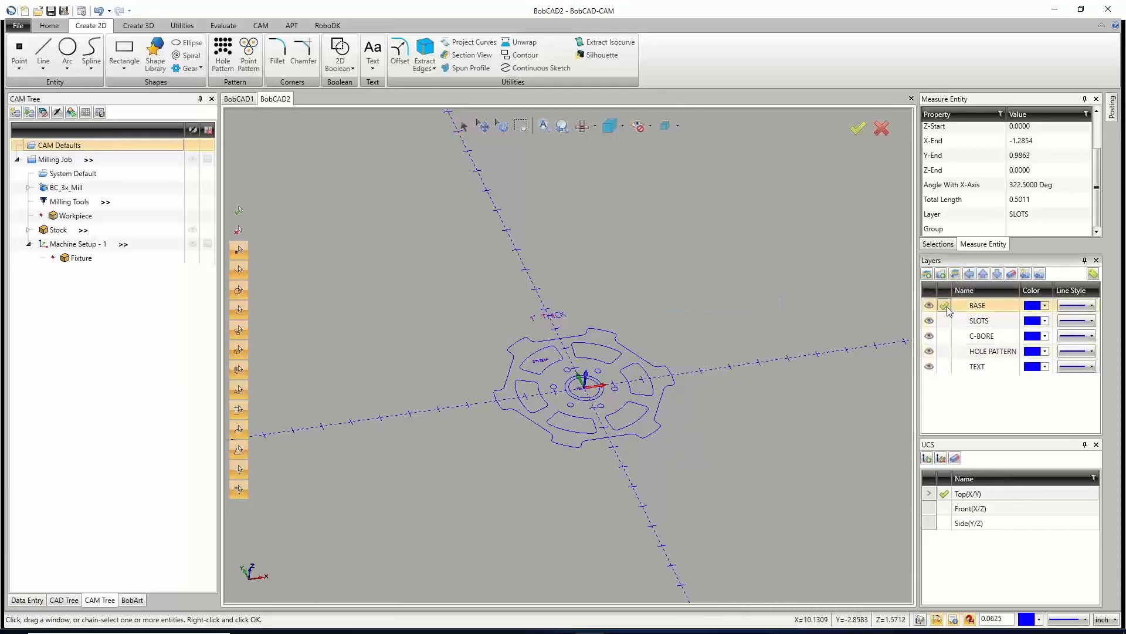
pyautogui.click(930, 367)
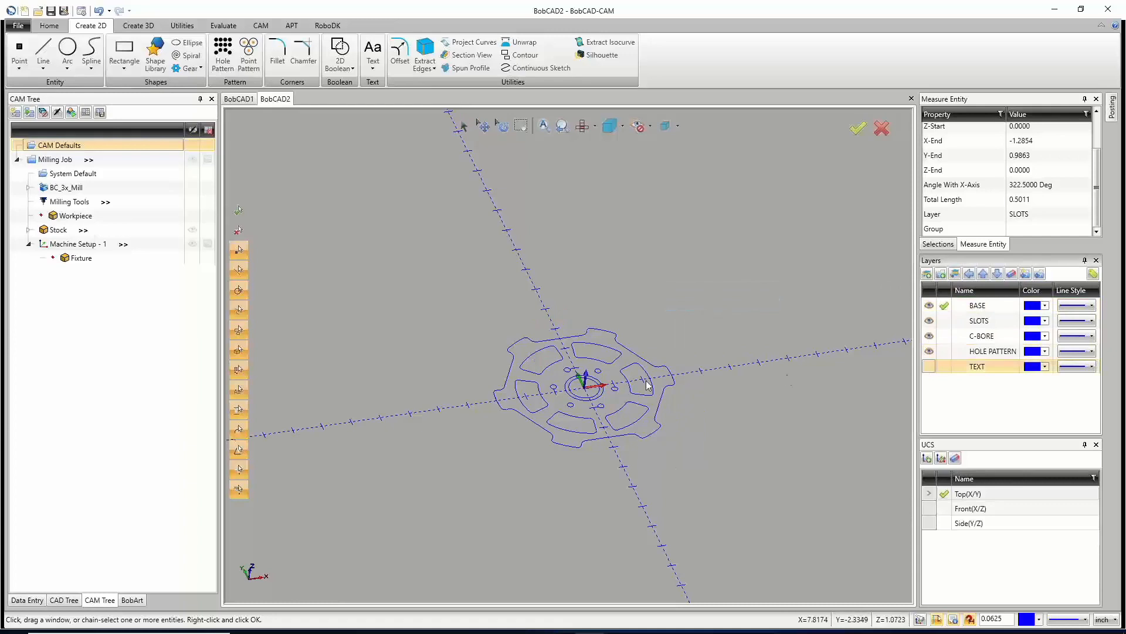
# Define the job's stock as a cylinder and calculate it from the graphics area geometry with the Bounding Box option.
pyautogui.rightClick(63, 233)
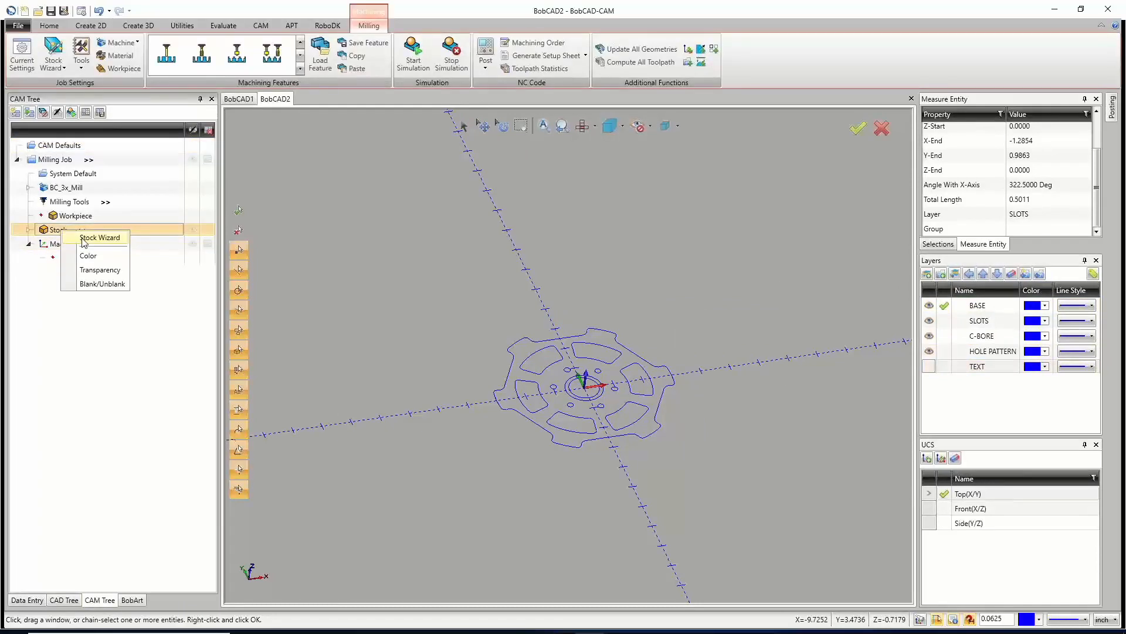
pyautogui.click(84, 239)
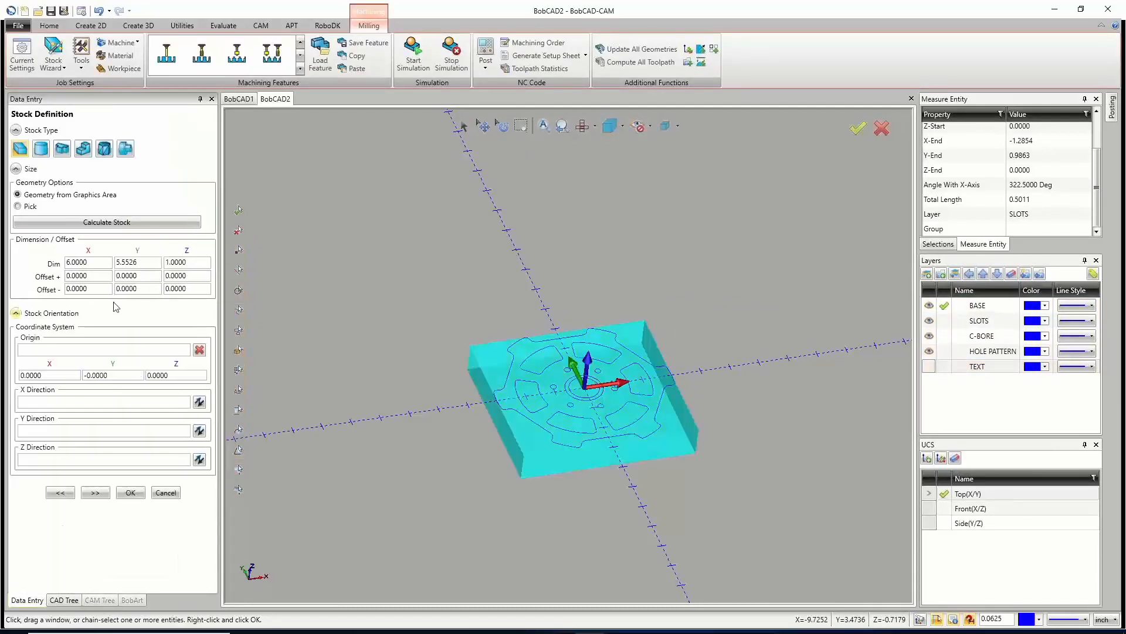
pyautogui.click(41, 149)
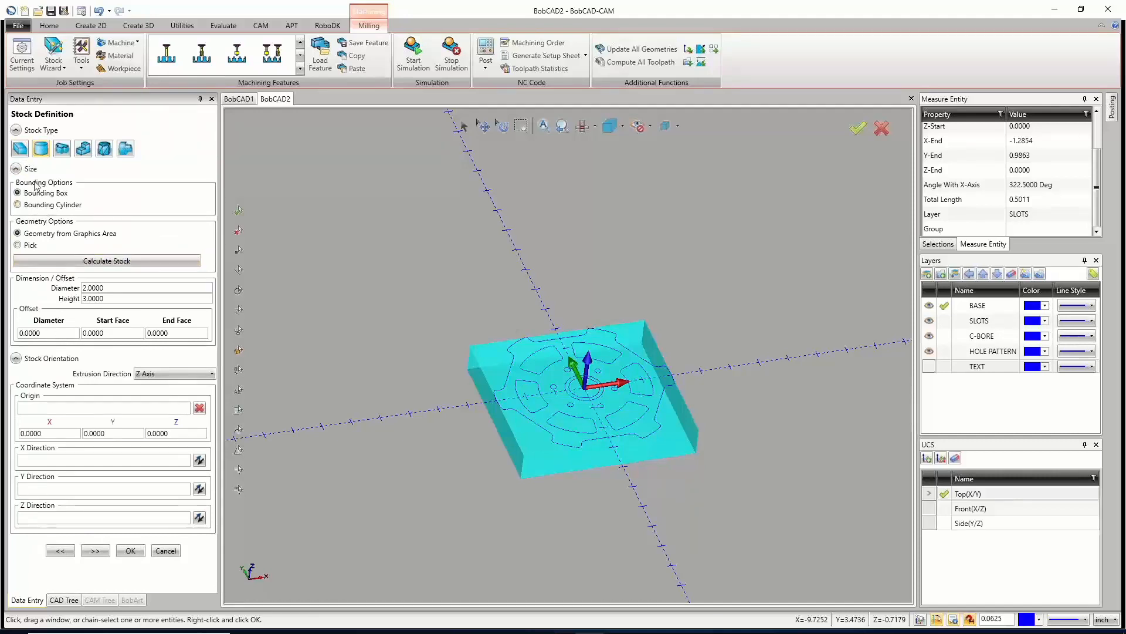
pyautogui.click(50, 205)
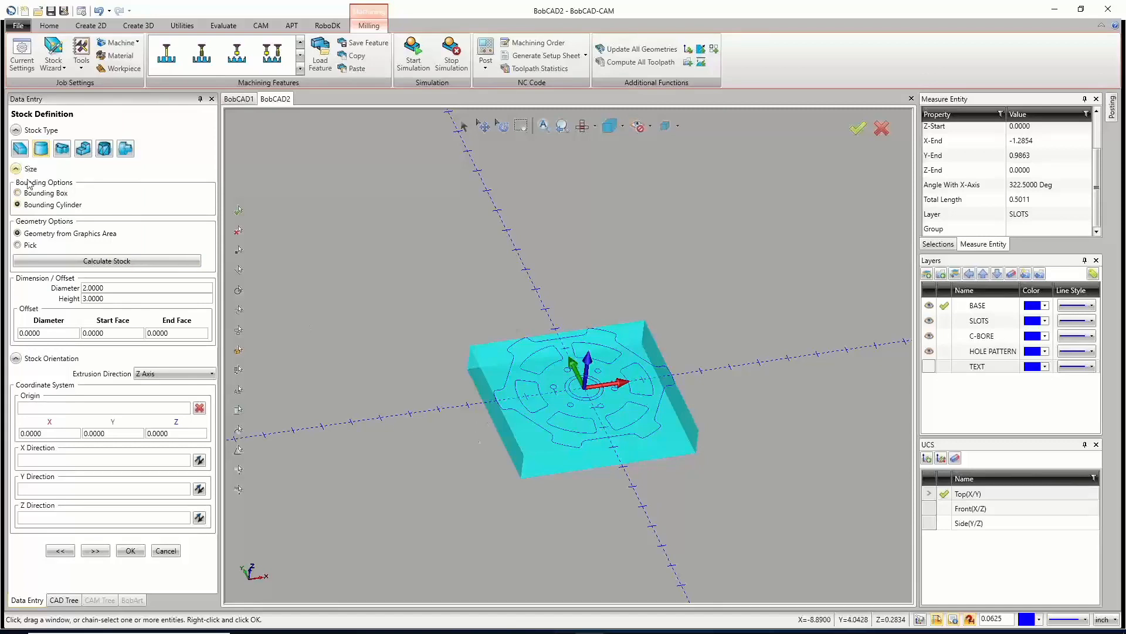
pyautogui.click(107, 260)
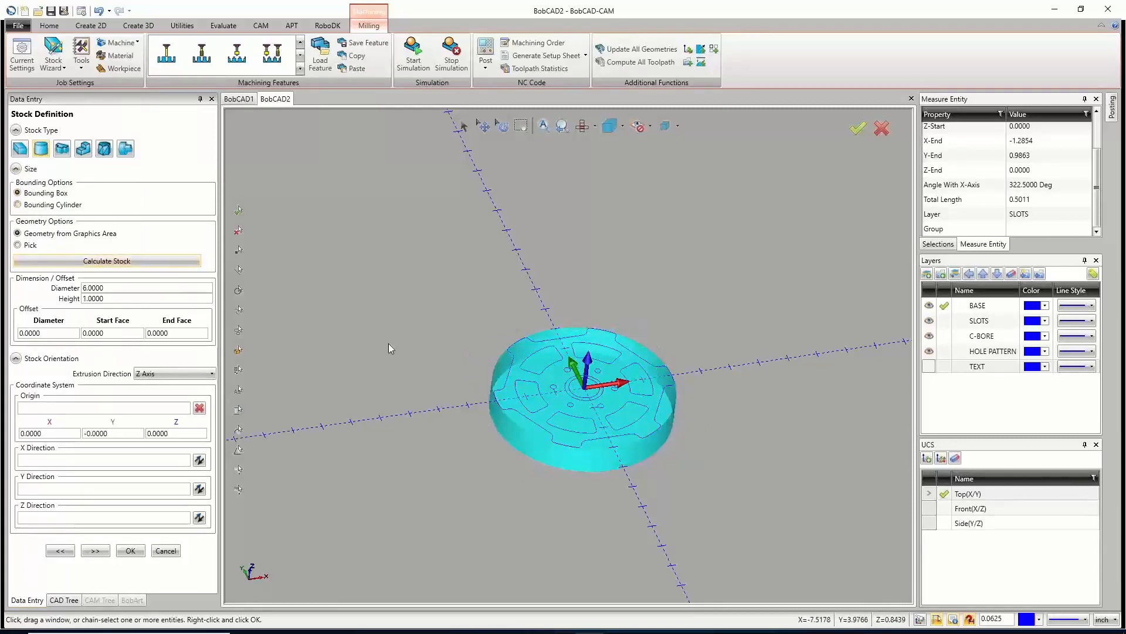
# Switch the cylindrical stock to the Bounding Cylinder option and recalculate it around the wheel.
pyautogui.moveTo(572, 409); pyautogui.dragTo(578, 451, button='middle')
pyautogui.scroll(8, 502, 417)
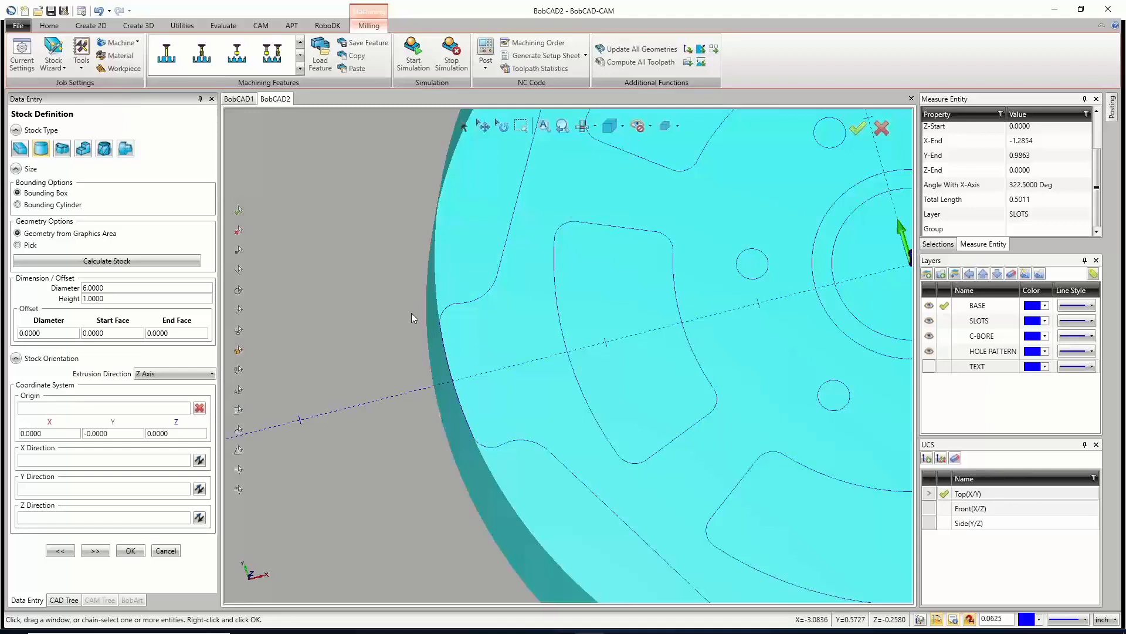
pyautogui.scroll(-3, 353, 343)
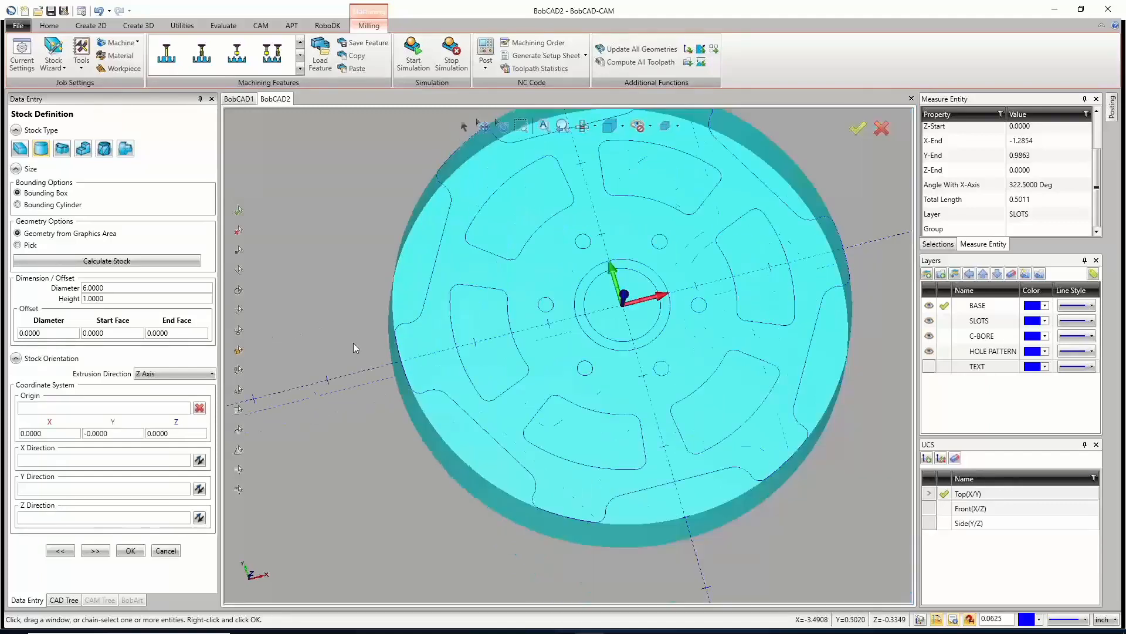
pyautogui.scroll(-2, 353, 342)
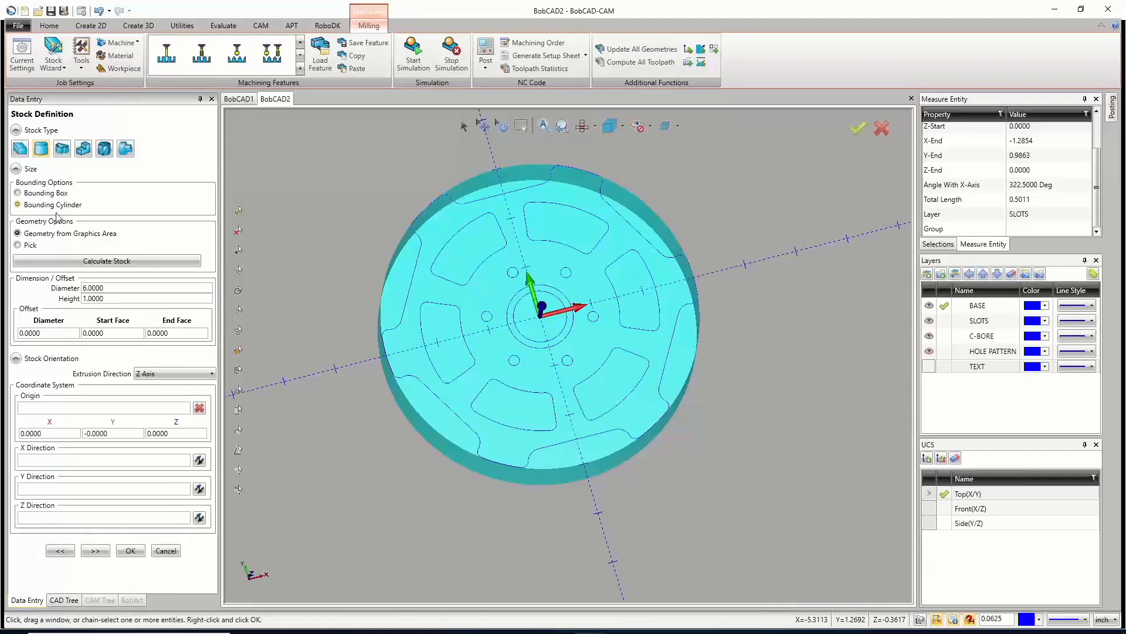
pyautogui.click(54, 205)
pyautogui.click(105, 261)
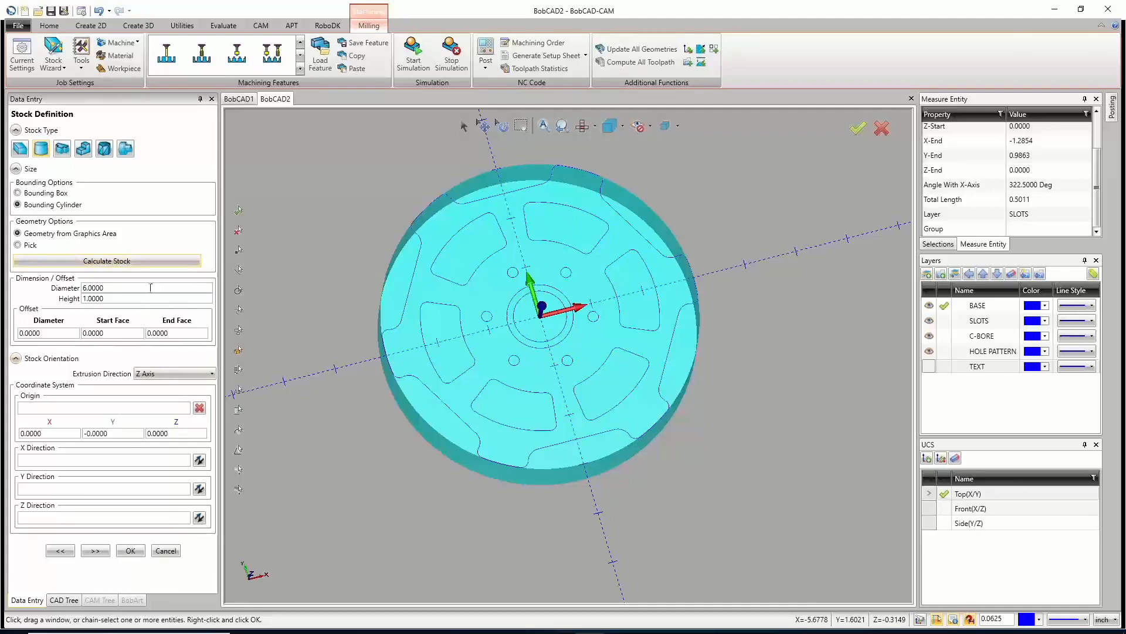
# Set the Z work offset of Machine Setup - 1 to 1.5 and finish the stock and machine setup.
pyautogui.click(95, 550)
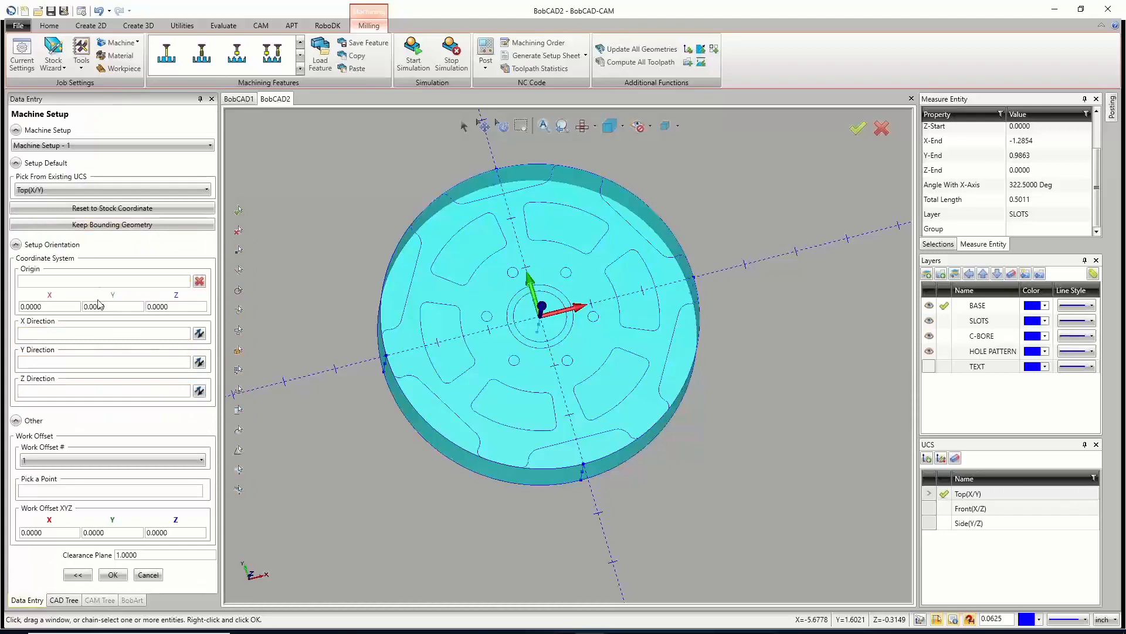
pyautogui.moveTo(577, 421); pyautogui.dragTo(537, 322, button='middle')
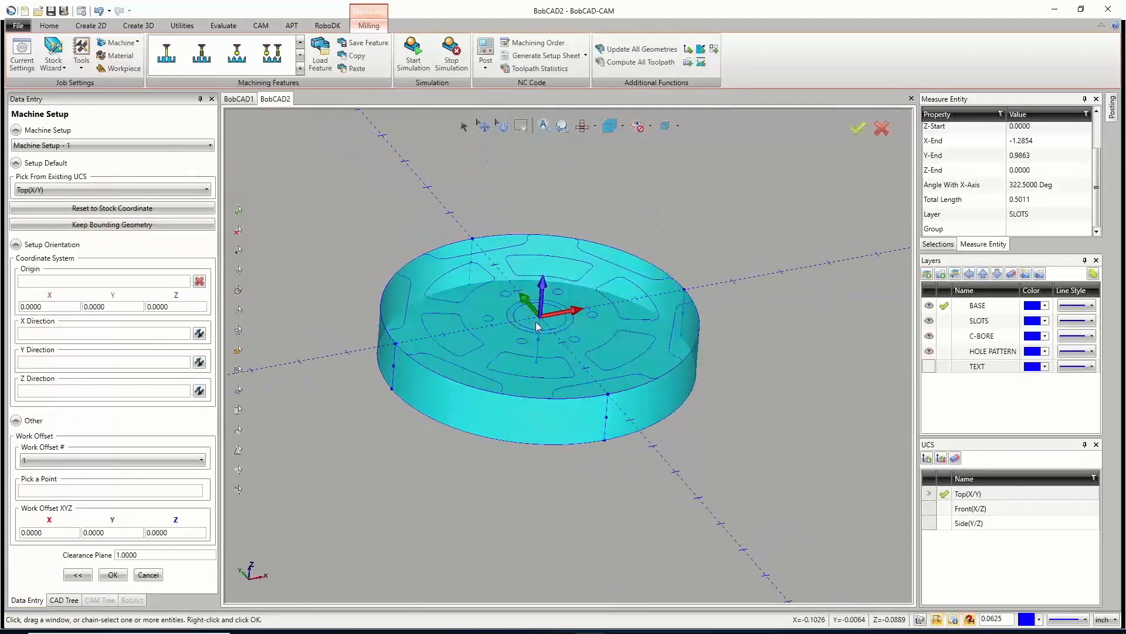
pyautogui.click(45, 281)
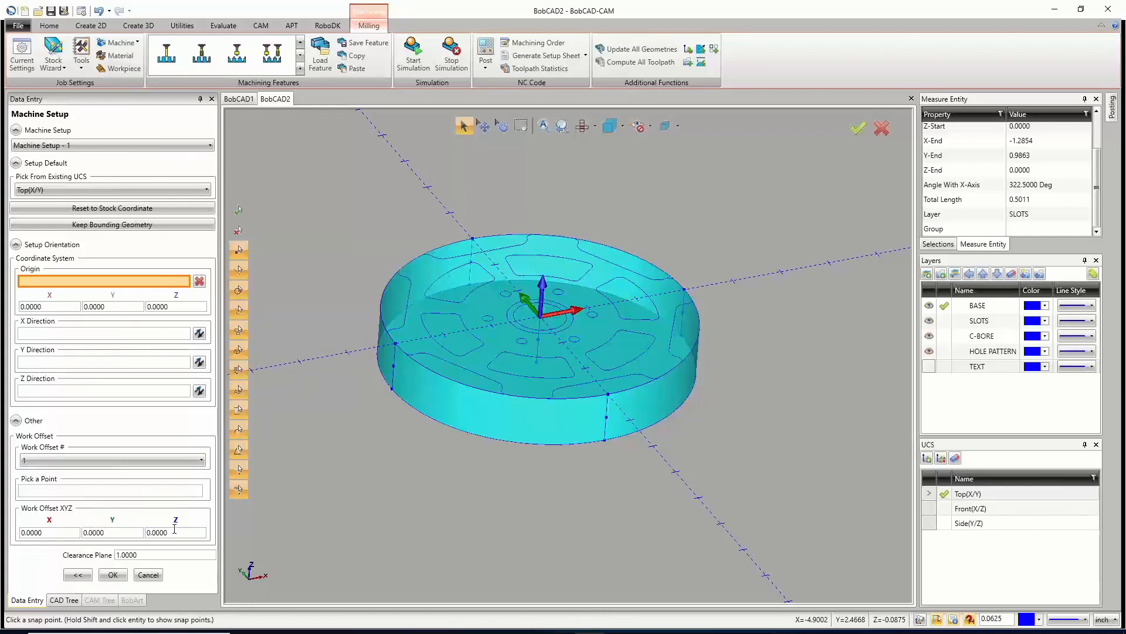
pyautogui.moveTo(174, 529); pyautogui.dragTo(147, 532)
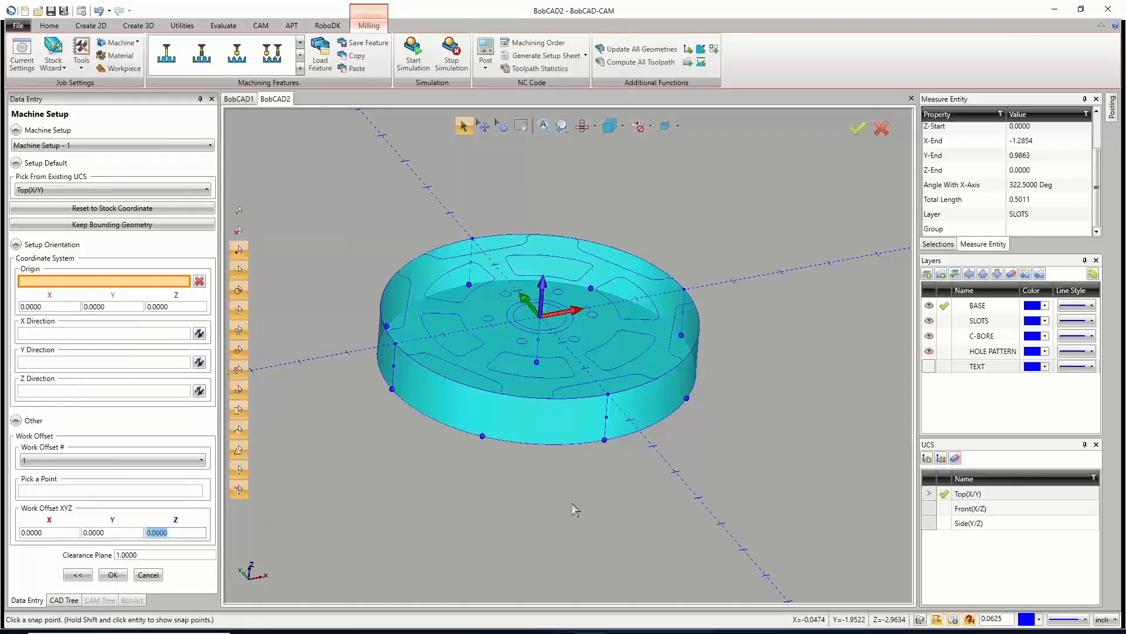
pyautogui.write('1.5')
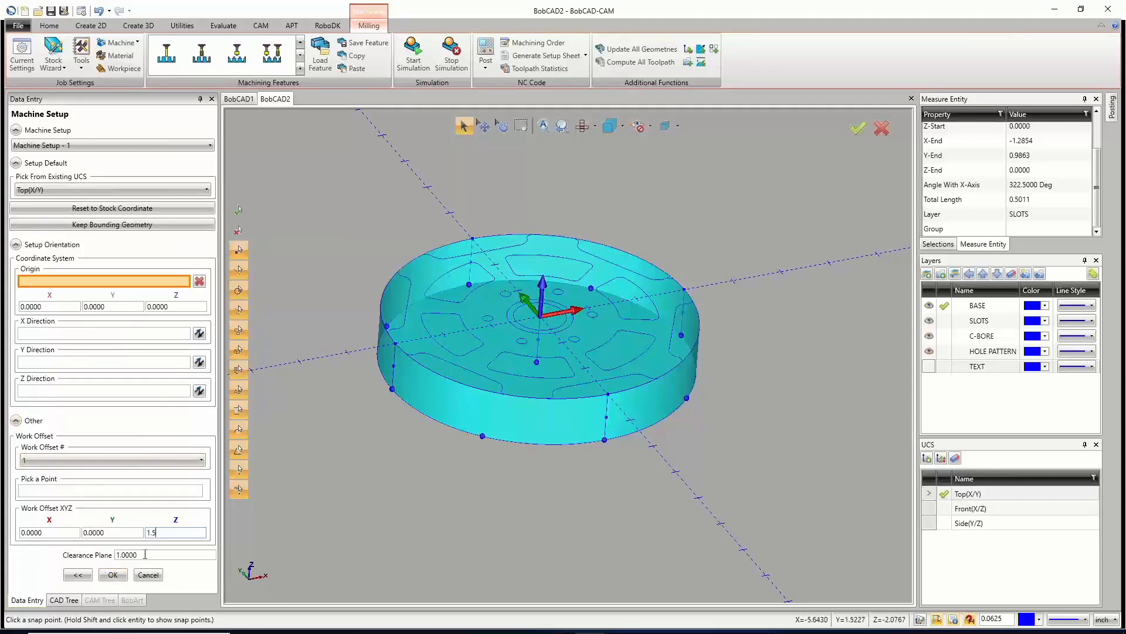
pyautogui.press('Tab')
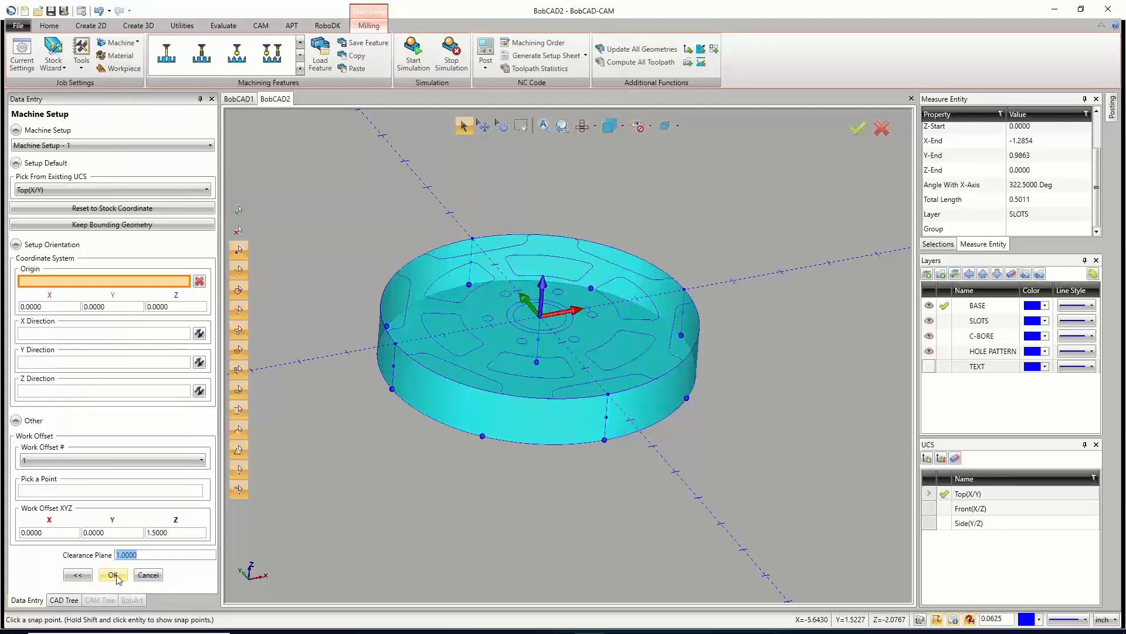
pyautogui.click(117, 575)
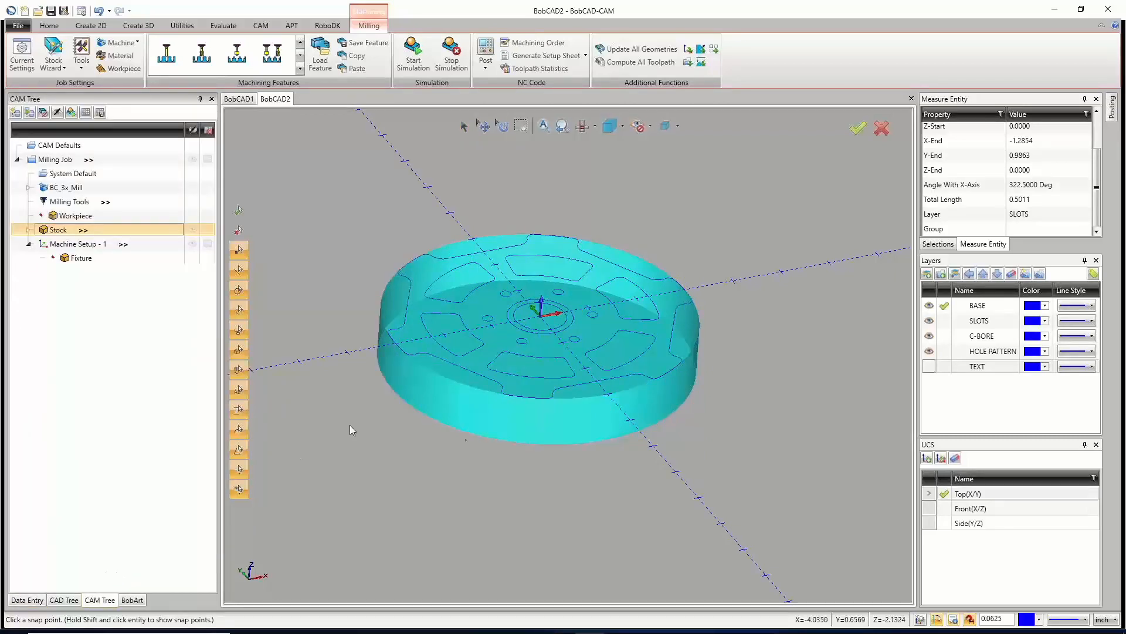
pyautogui.moveTo(536, 470); pyautogui.dragTo(531, 506, button='middle')
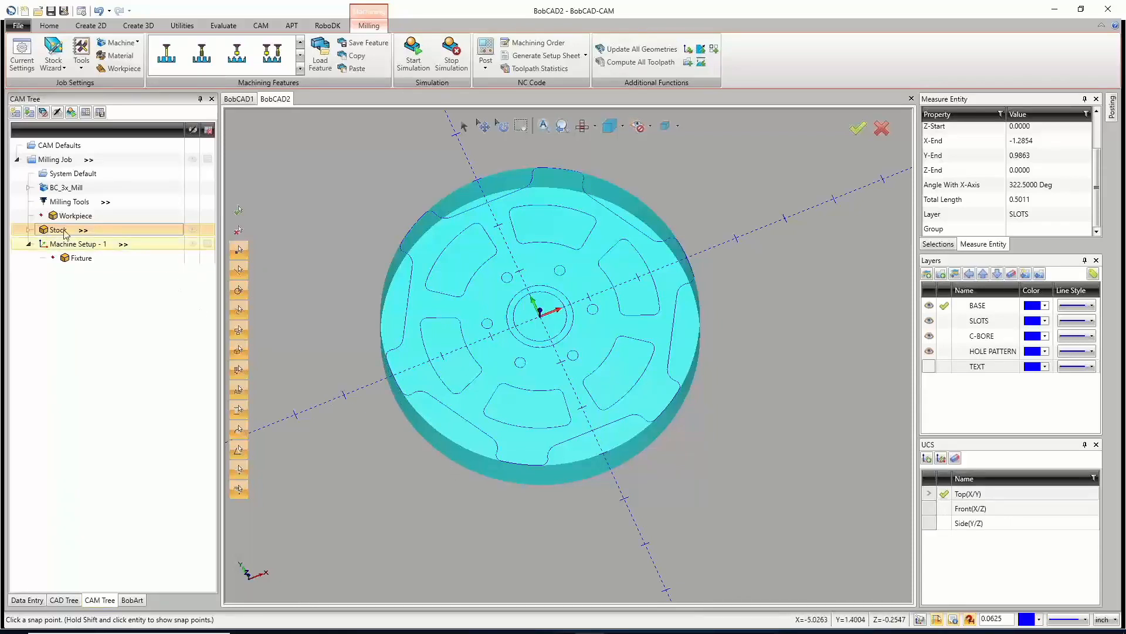
# Expand the job's Stock entry and examine its assigned material, then select the Milling Tools entry.
pyautogui.click(28, 230)
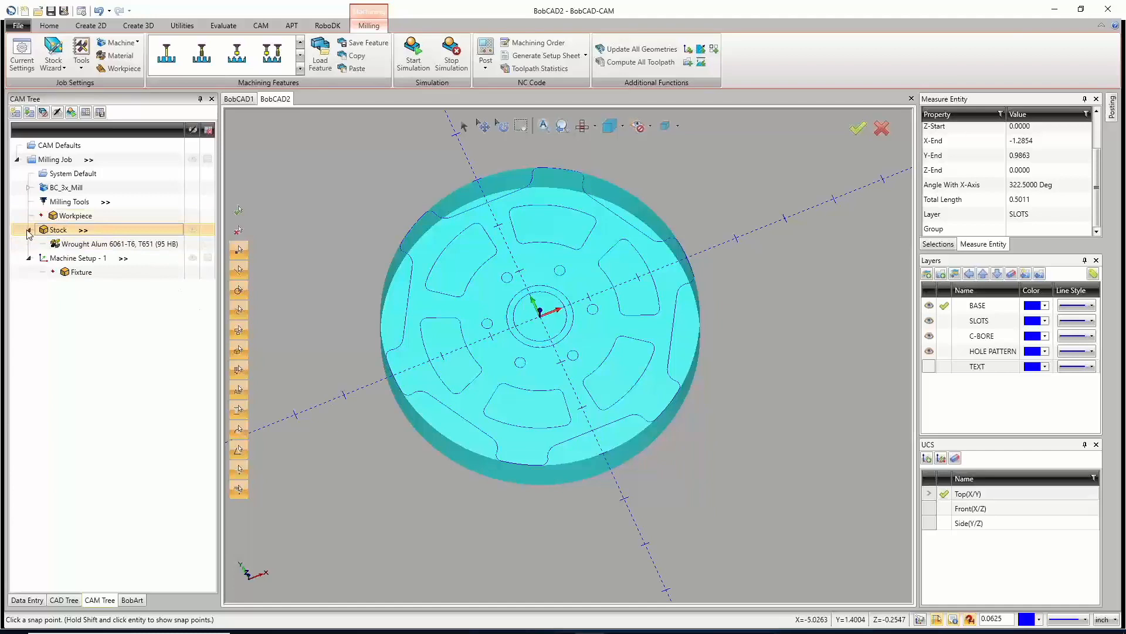
pyautogui.click(73, 246)
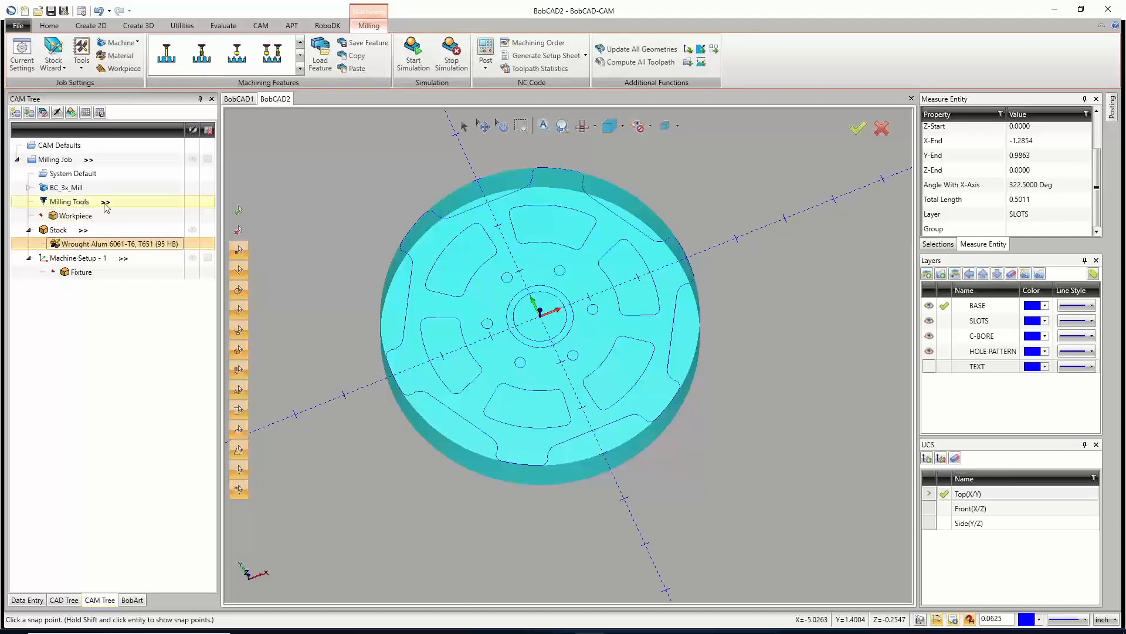
pyautogui.click(81, 205)
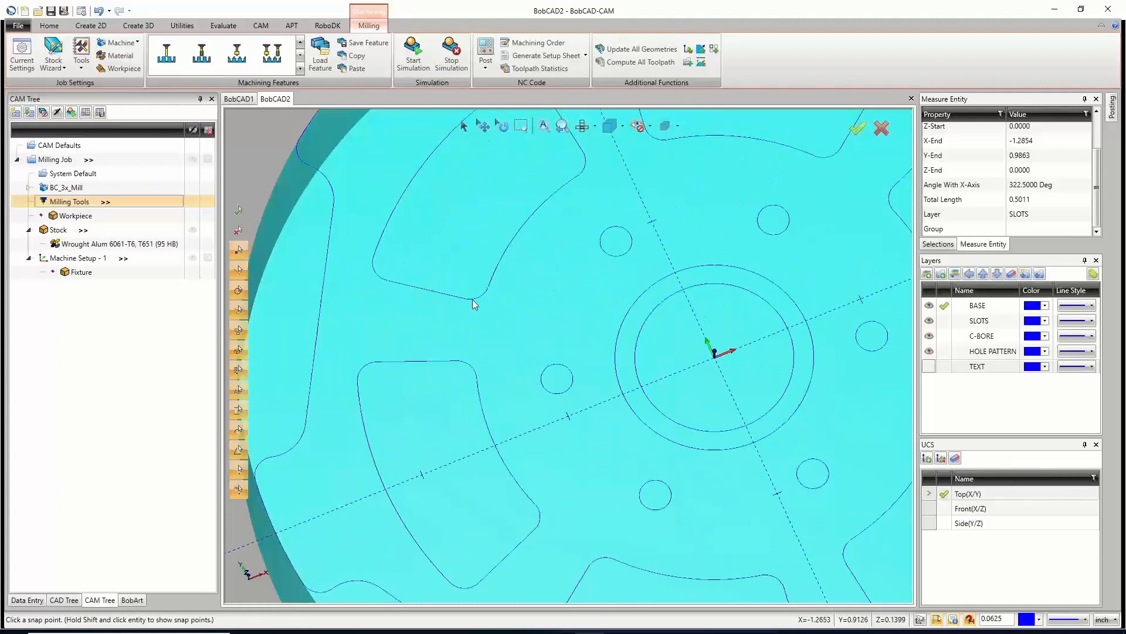
# Measure the corner fillet of one of the wheel's slots with Measure One.
pyautogui.scroll(-4, 385, 225)
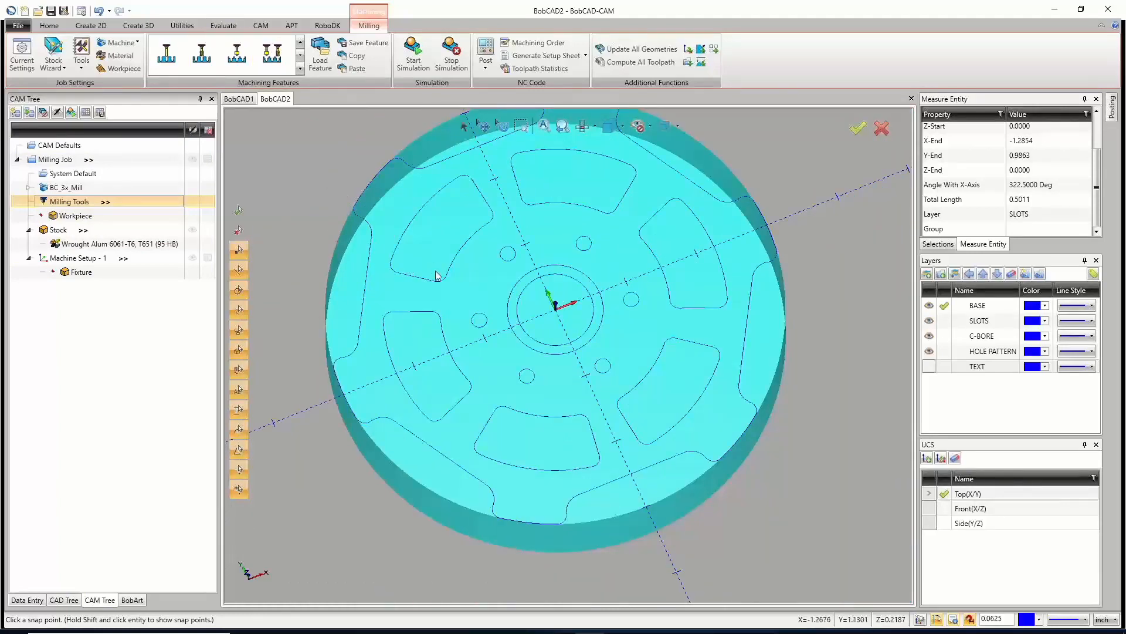
pyautogui.click(224, 25)
pyautogui.click(254, 65)
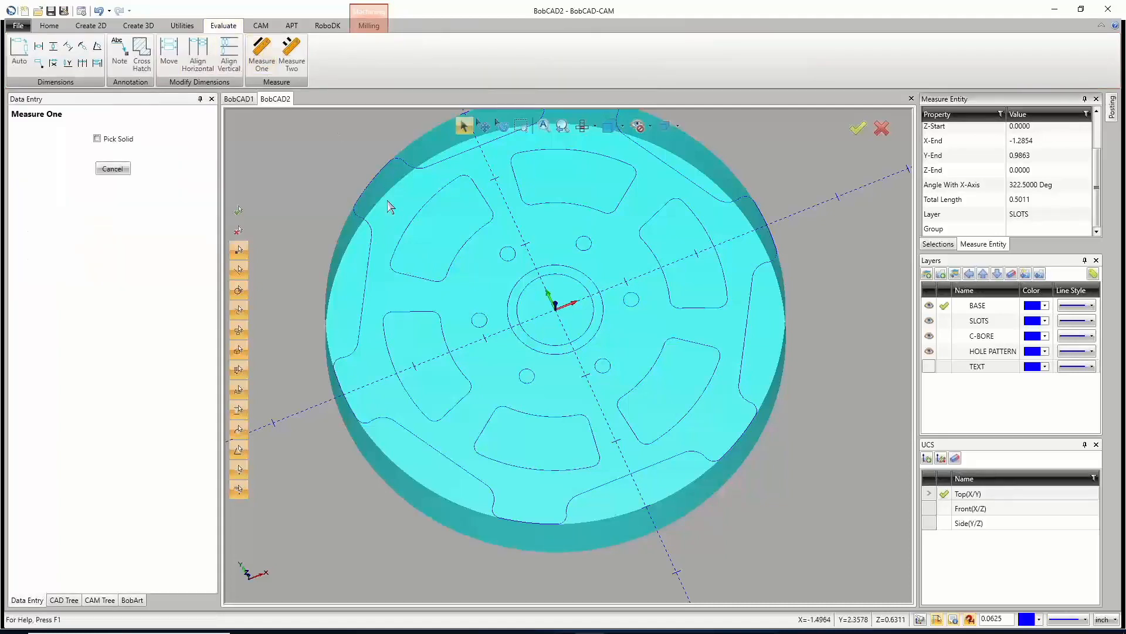
pyautogui.scroll(5, 440, 290)
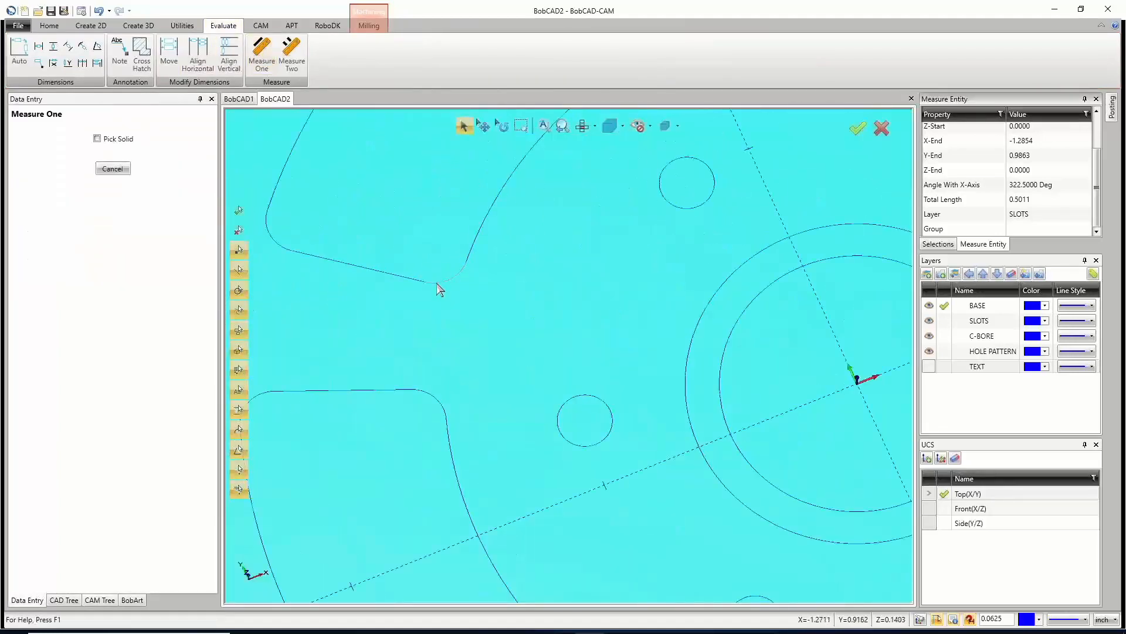
pyautogui.click(440, 287)
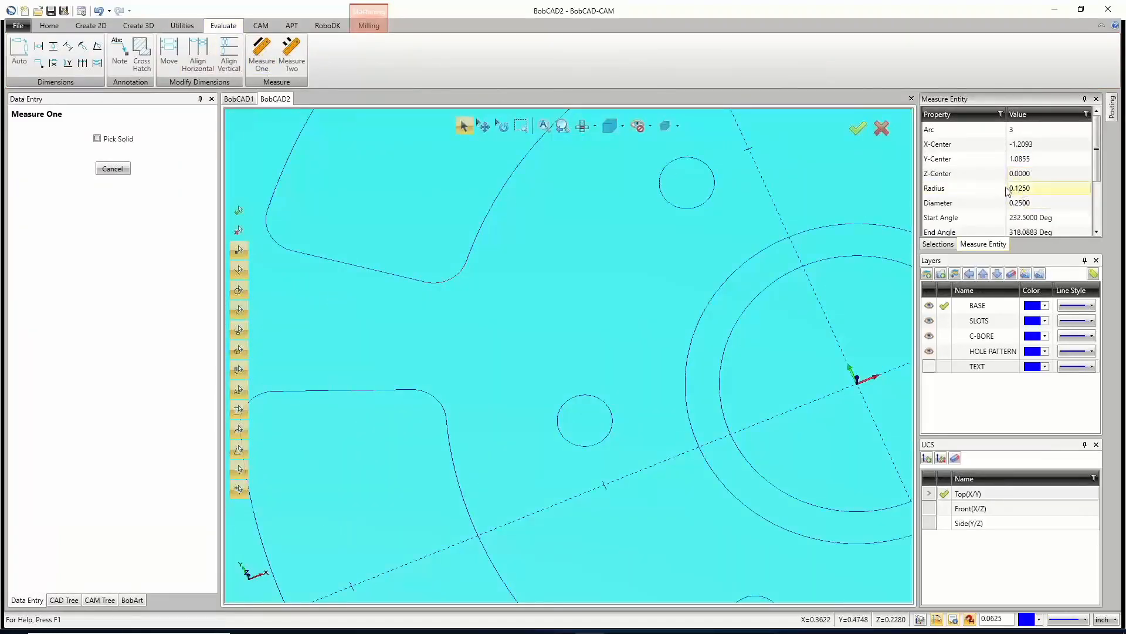
pyautogui.click(112, 169)
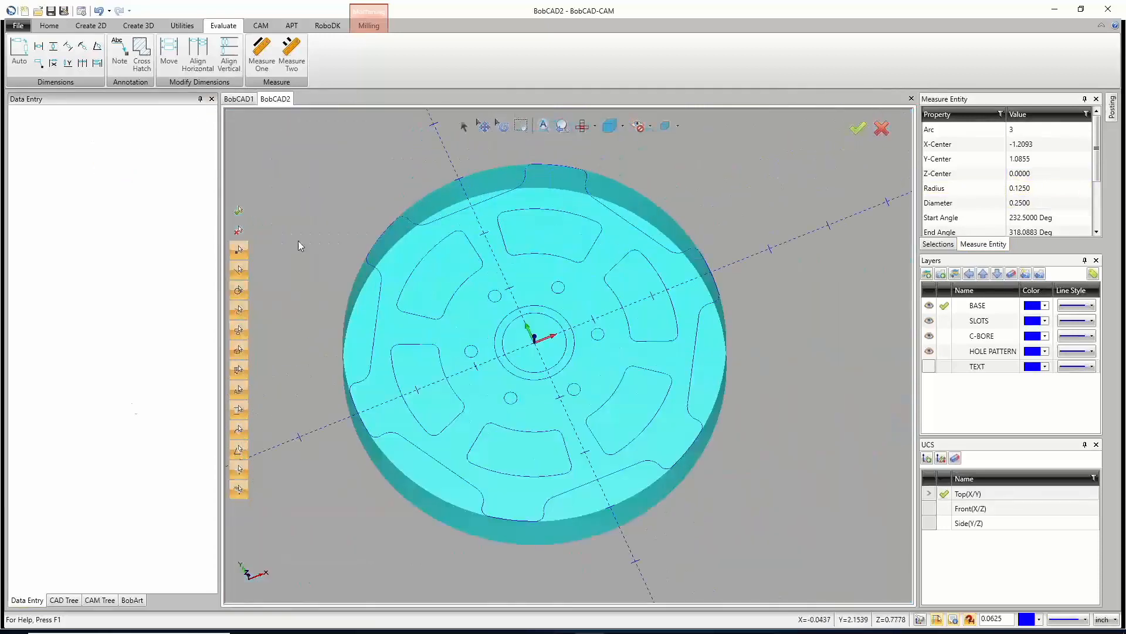
# Open the milling job's Tool Crib and choose the CENTER DRILL category.
pyautogui.click(100, 599)
pyautogui.rightClick(82, 206)
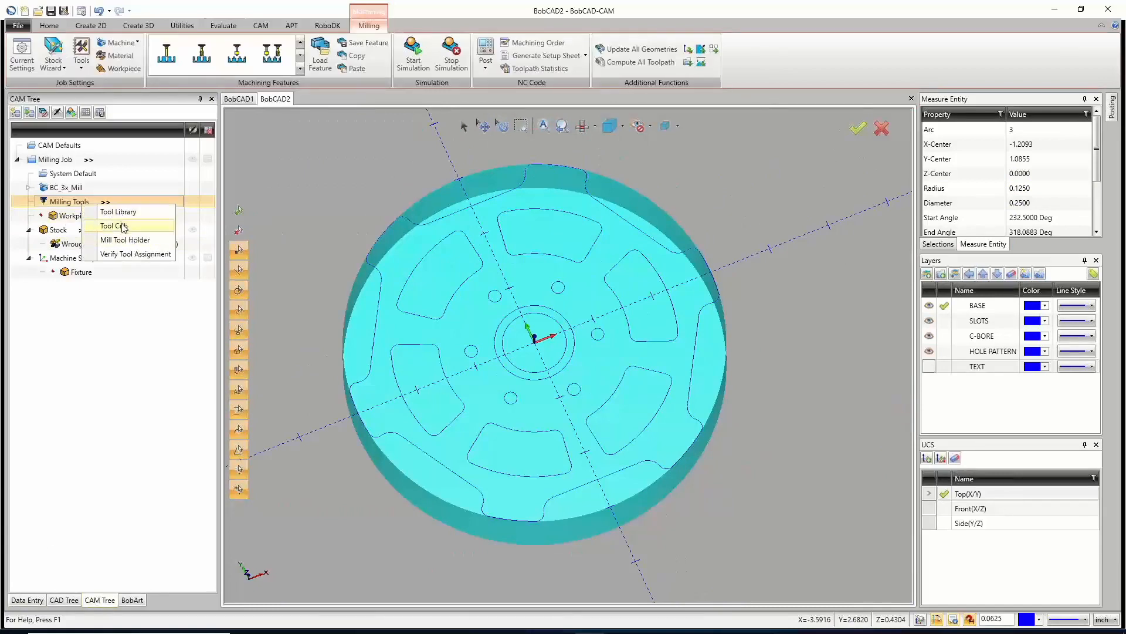
pyautogui.click(123, 227)
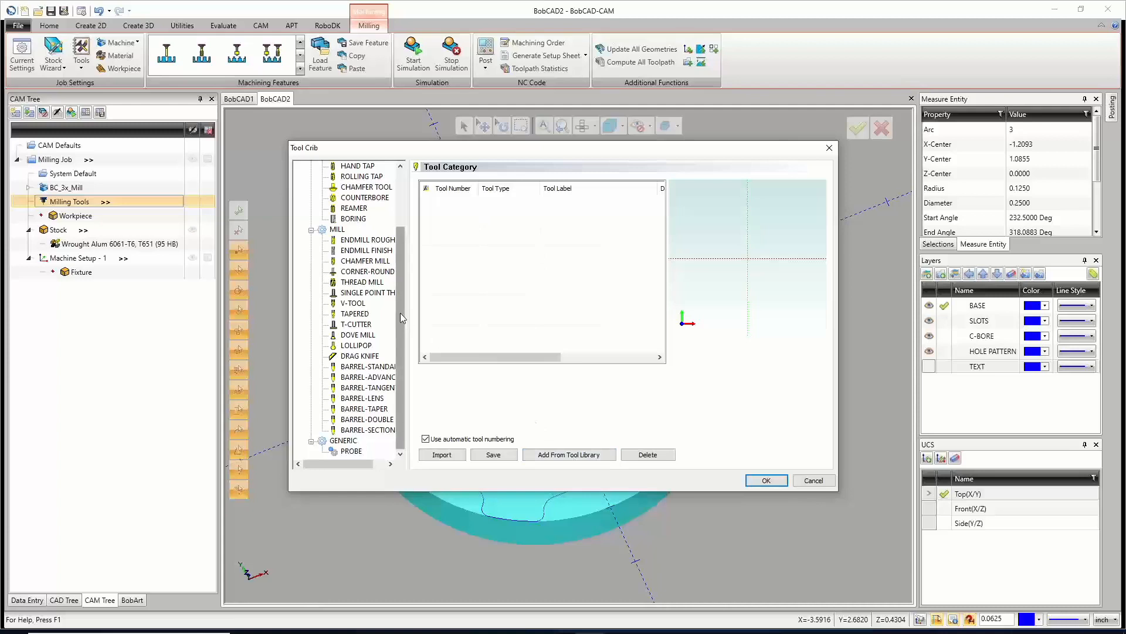
pyautogui.moveTo(400, 312); pyautogui.dragTo(399, 243)
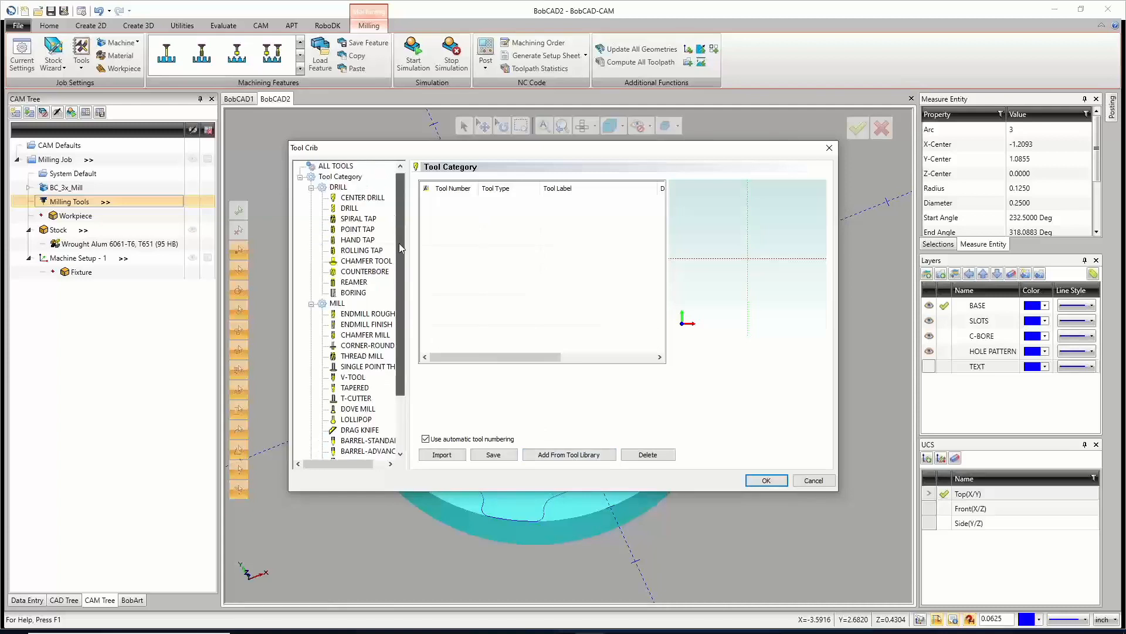
pyautogui.click(377, 199)
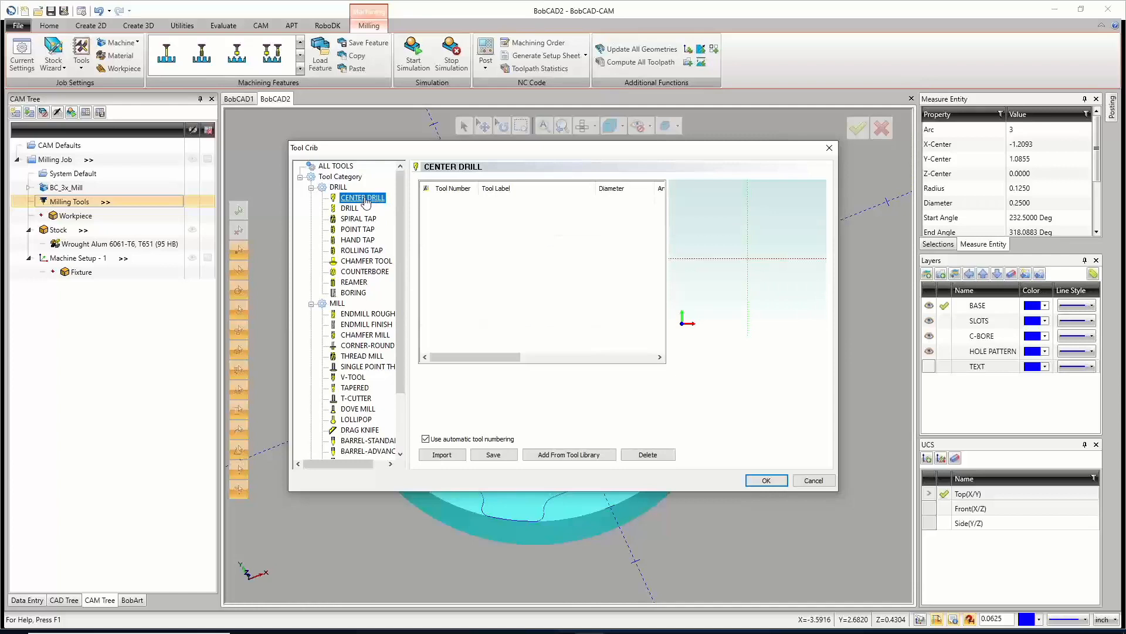
pyautogui.click(344, 167)
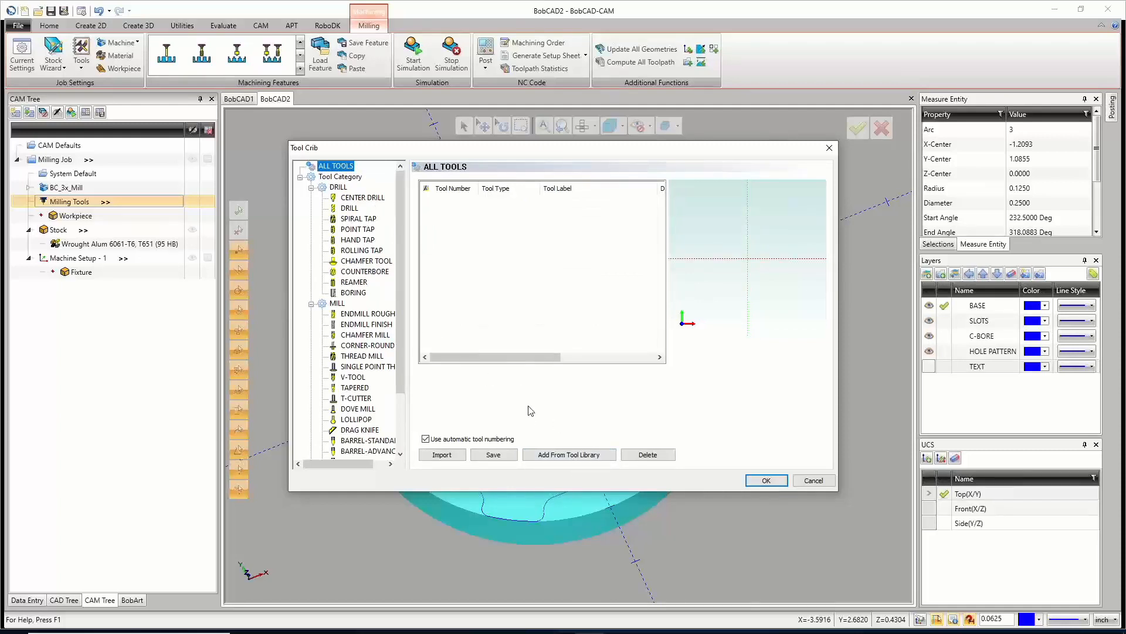
pyautogui.click(362, 198)
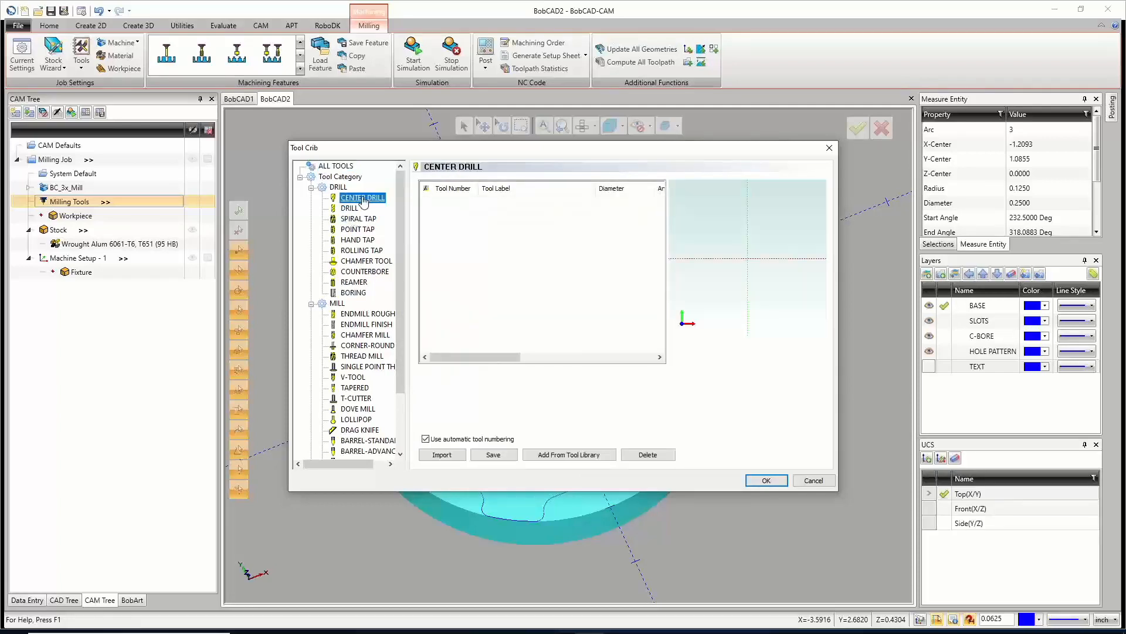
# Select the 1/2 - 90 DEGREE SPOT DRILL from the tool library and show its tool parameters.
pyautogui.click(594, 455)
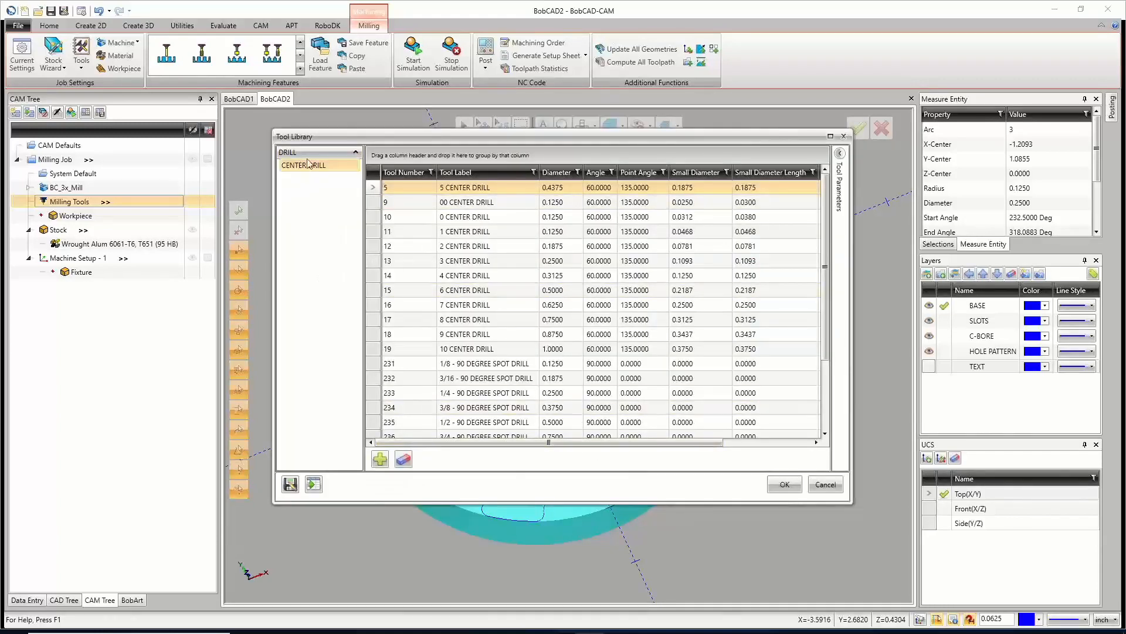
pyautogui.click(465, 428)
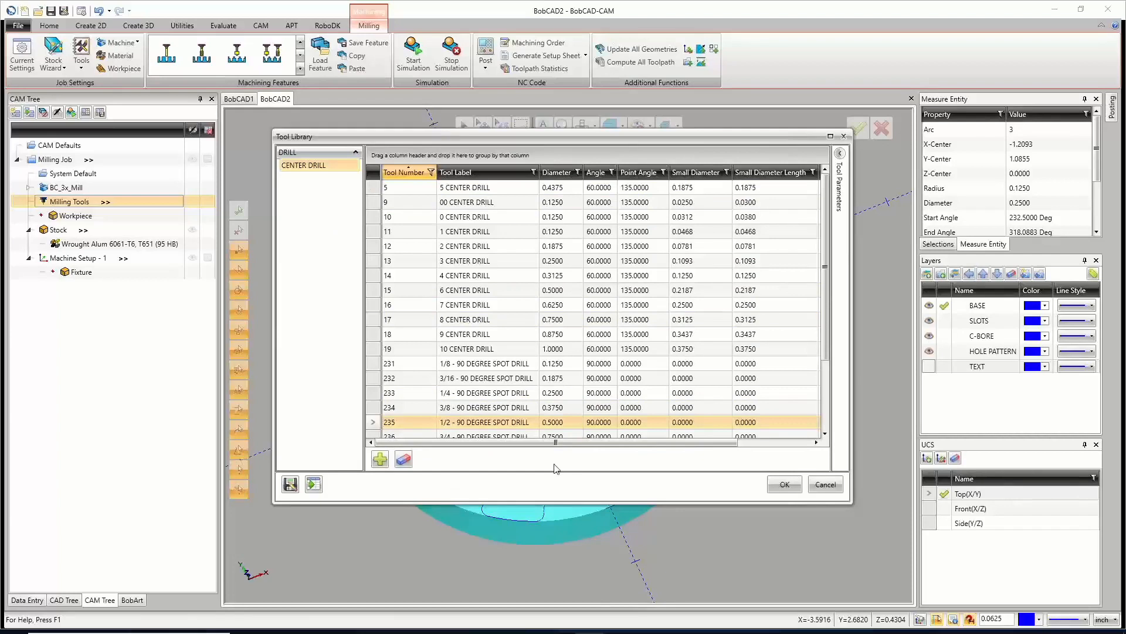
pyautogui.doubleClick(515, 428)
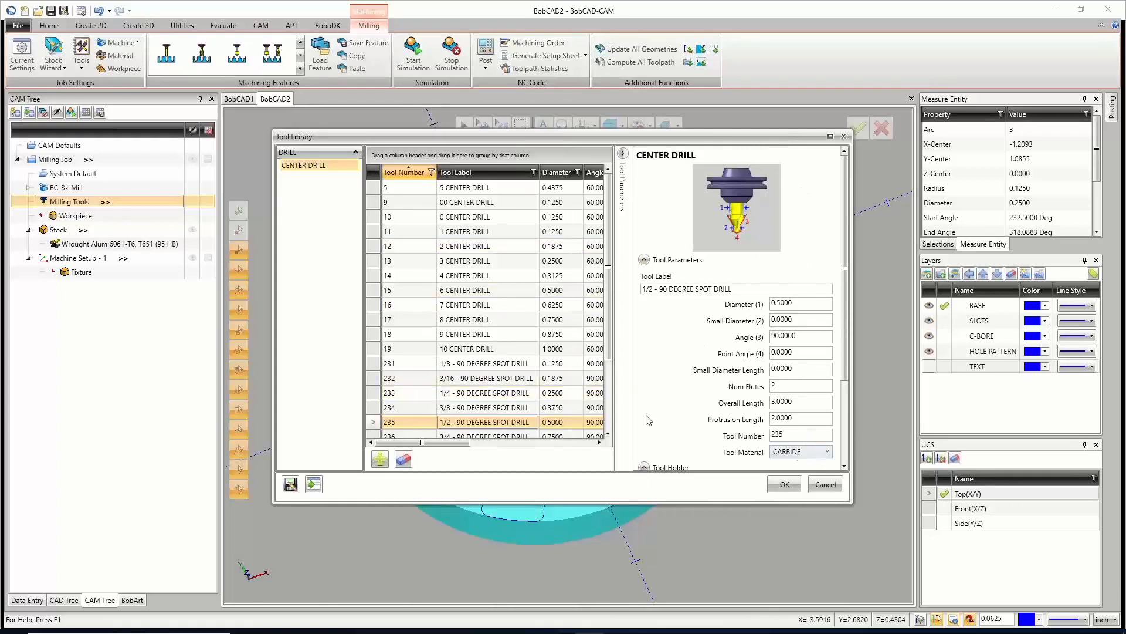
# Review the spot drill's tool material options and the tool holder library, keeping CARBIDE, and add the drill to the tool crib.
pyautogui.scroll(-2, 810, 431)
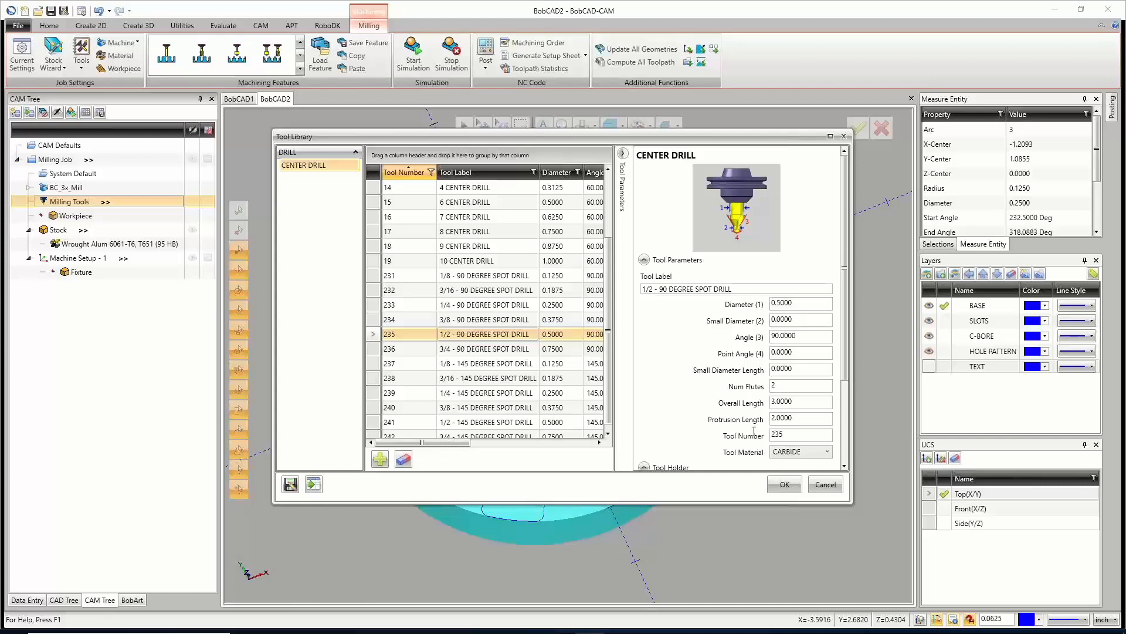
pyautogui.click(815, 452)
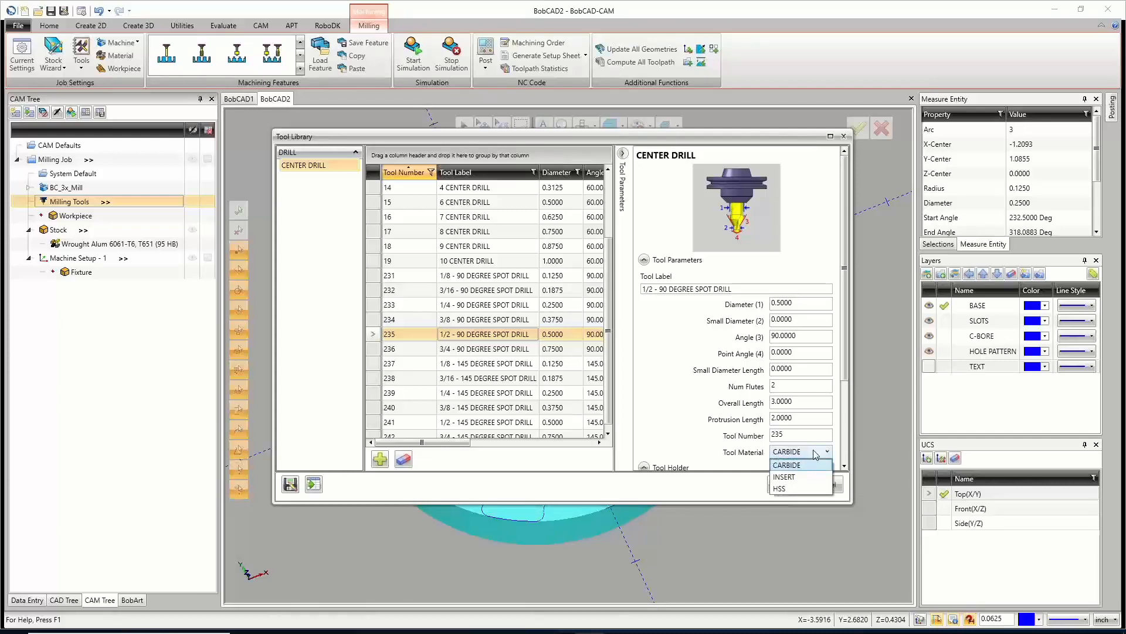
pyautogui.click(816, 452)
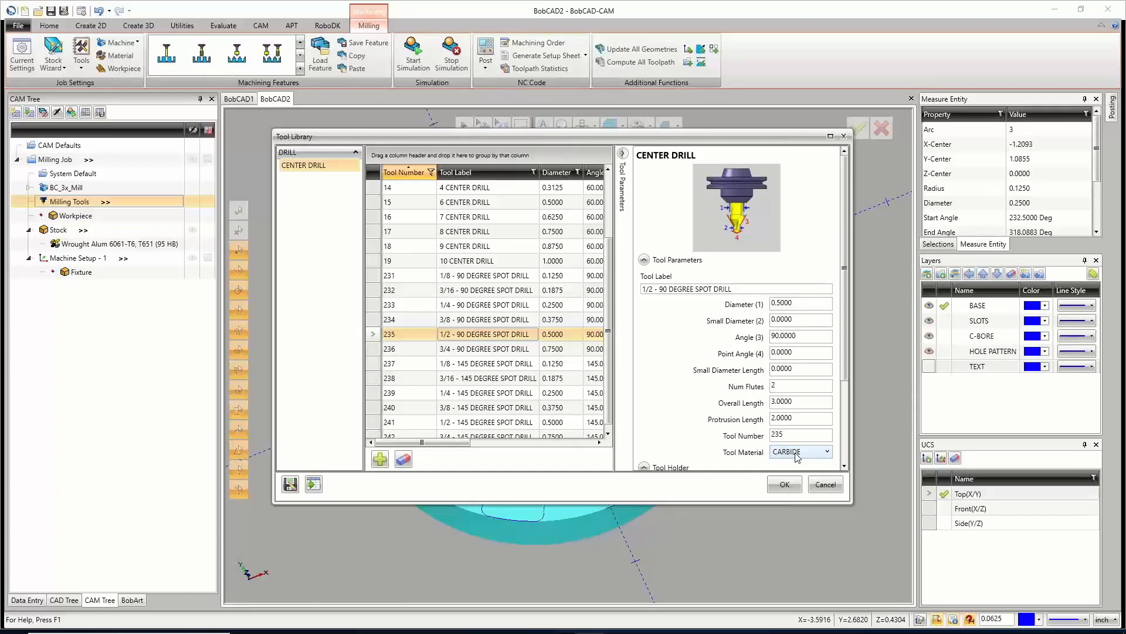
pyautogui.scroll(-2, 766, 379)
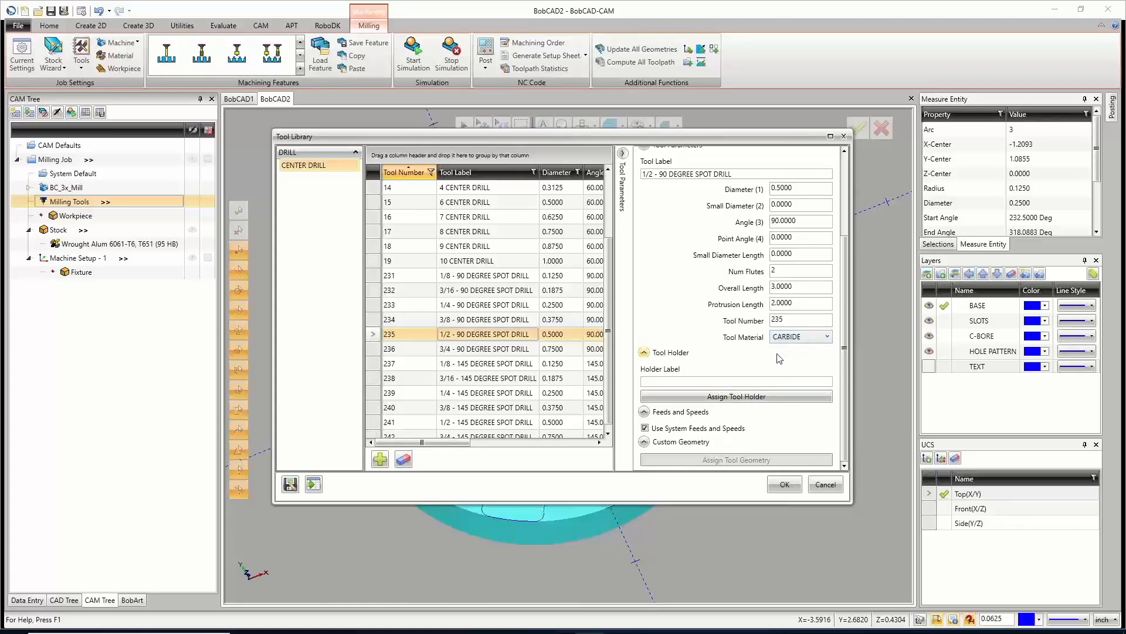
pyautogui.click(715, 398)
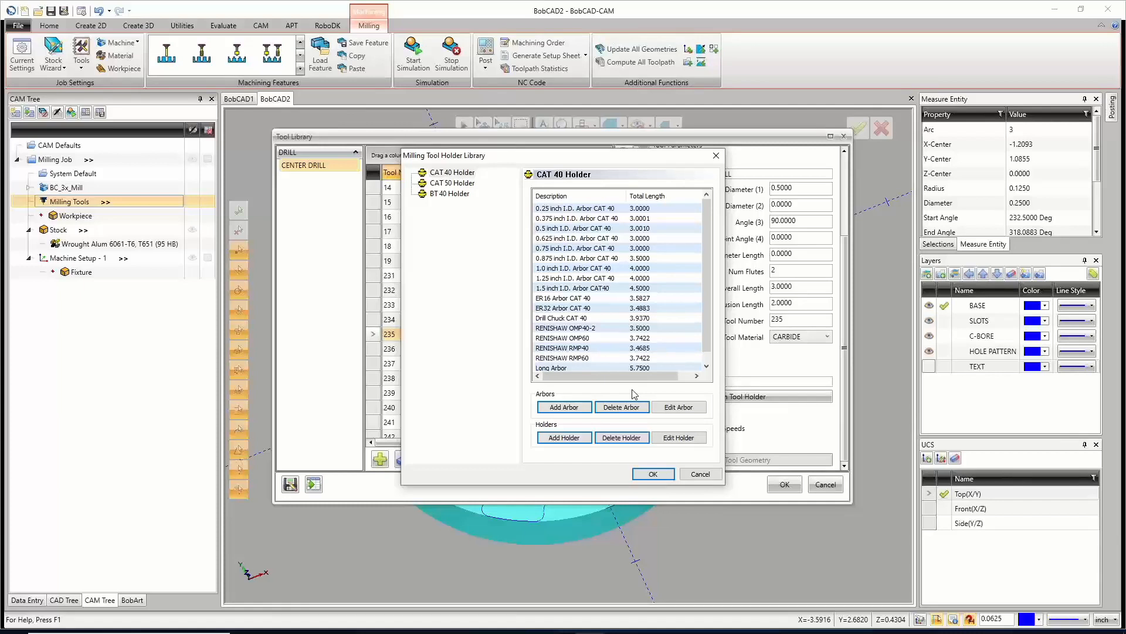
pyautogui.click(699, 474)
pyautogui.scroll(3, 692, 384)
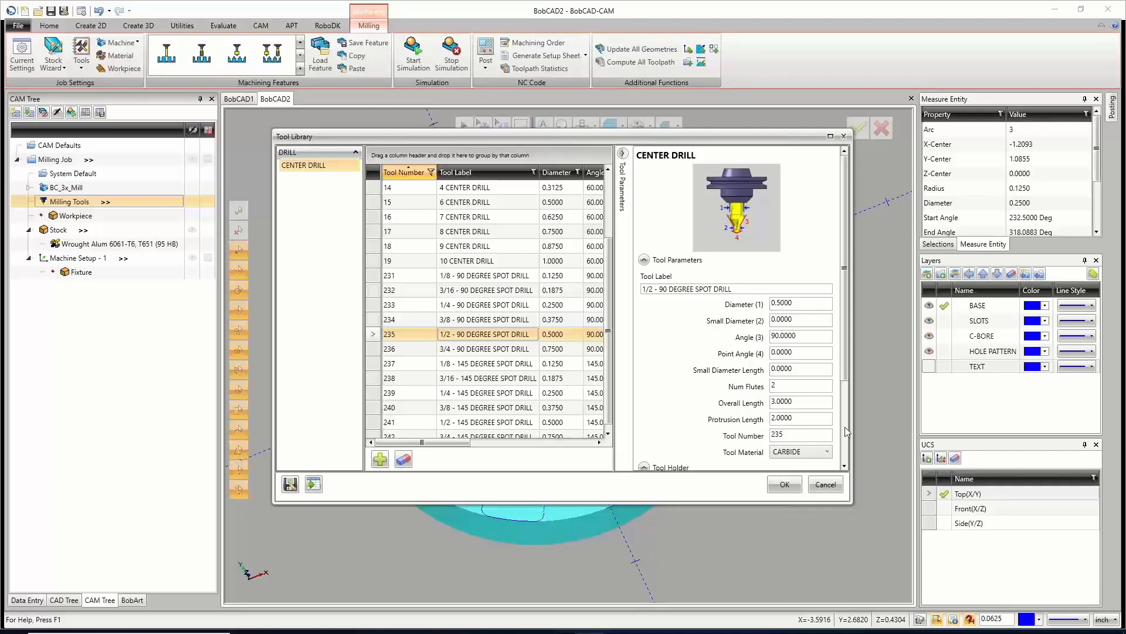
pyautogui.click(782, 482)
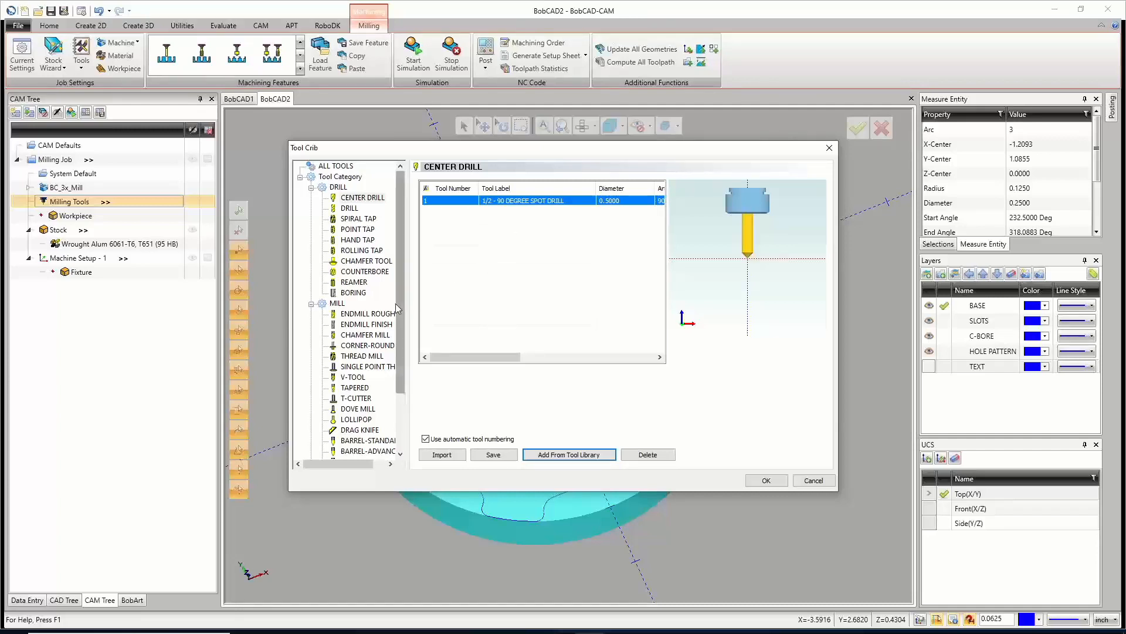
# Sort the ENDMILL ROUGH tool library by diameter and add the 1.5 INSERT FACE MILL to the tool crib.
pyautogui.click(367, 314)
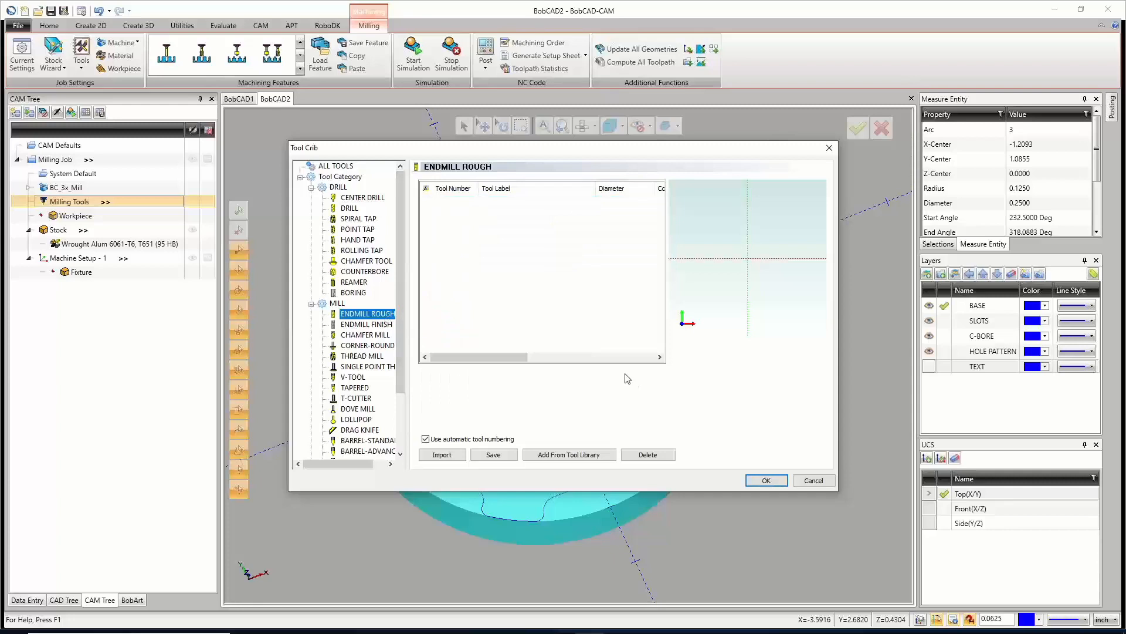
pyautogui.click(574, 461)
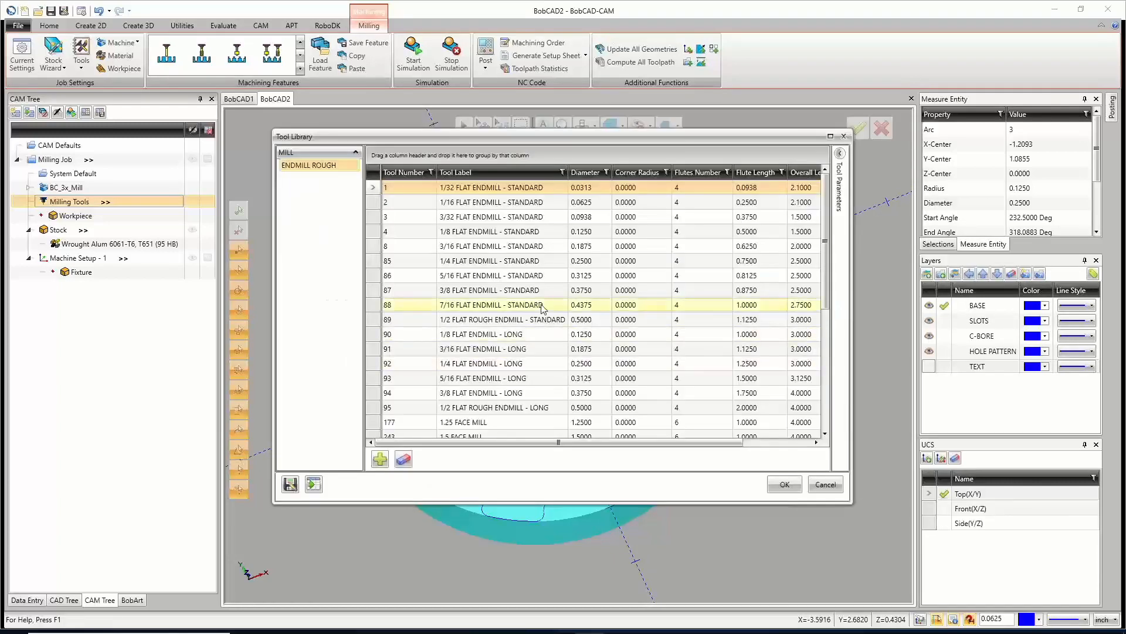
pyautogui.moveTo(581, 135)
pyautogui.mouseDown()
pyautogui.moveTo(578, 332)
pyautogui.moveTo(581, 143)
pyautogui.mouseUp()
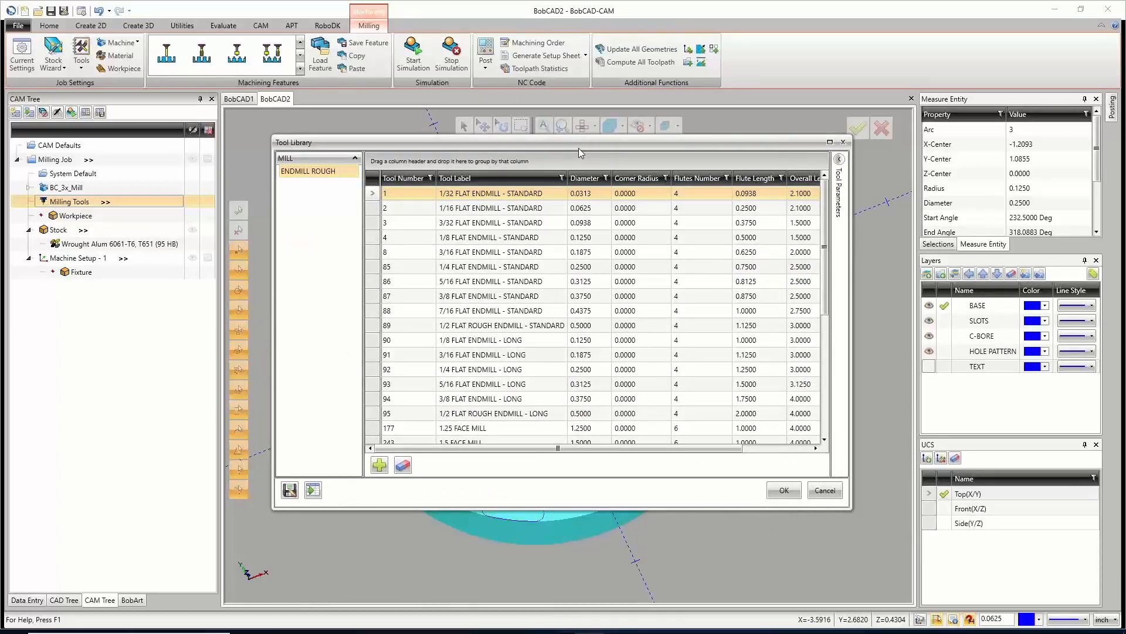
pyautogui.click(589, 182)
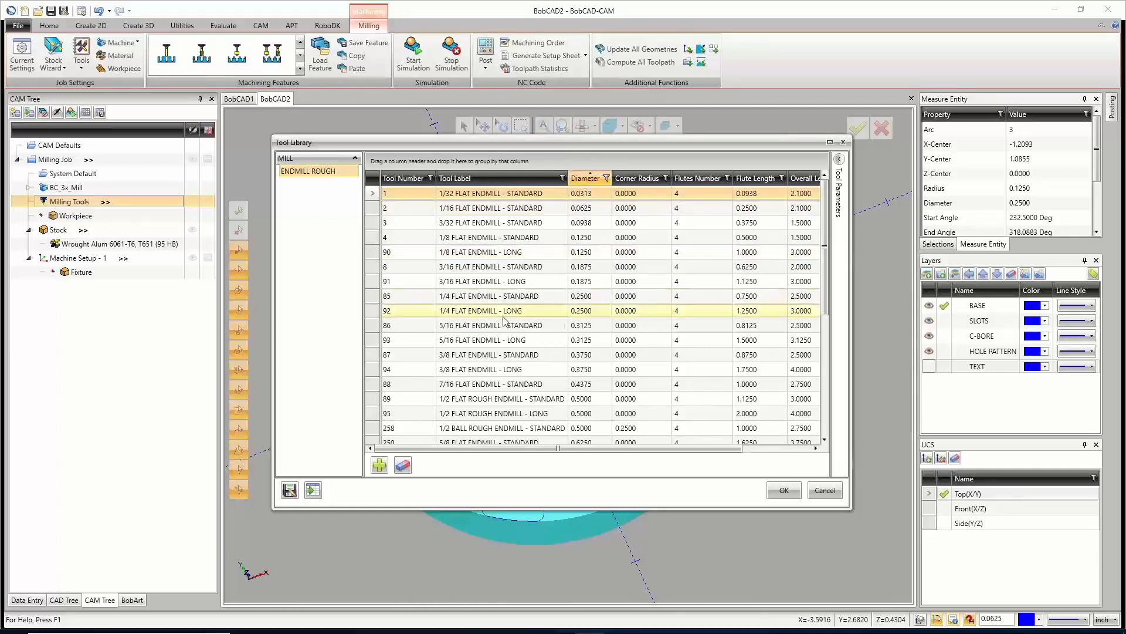
pyautogui.scroll(-4, 515, 333)
pyautogui.scroll(-3, 515, 333)
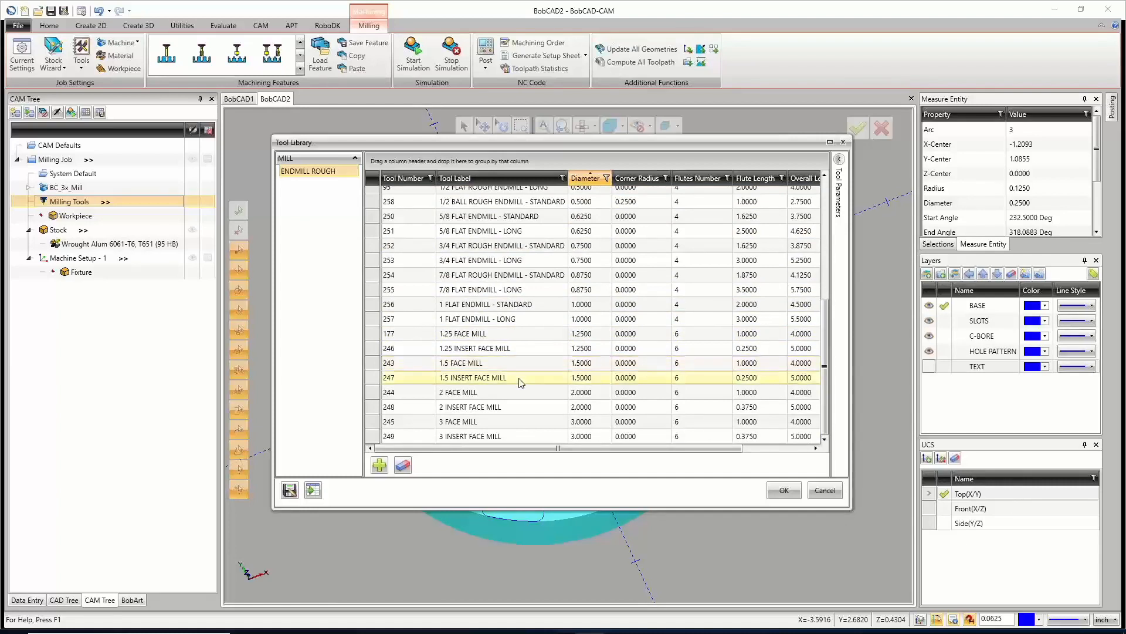
pyautogui.doubleClick(458, 380)
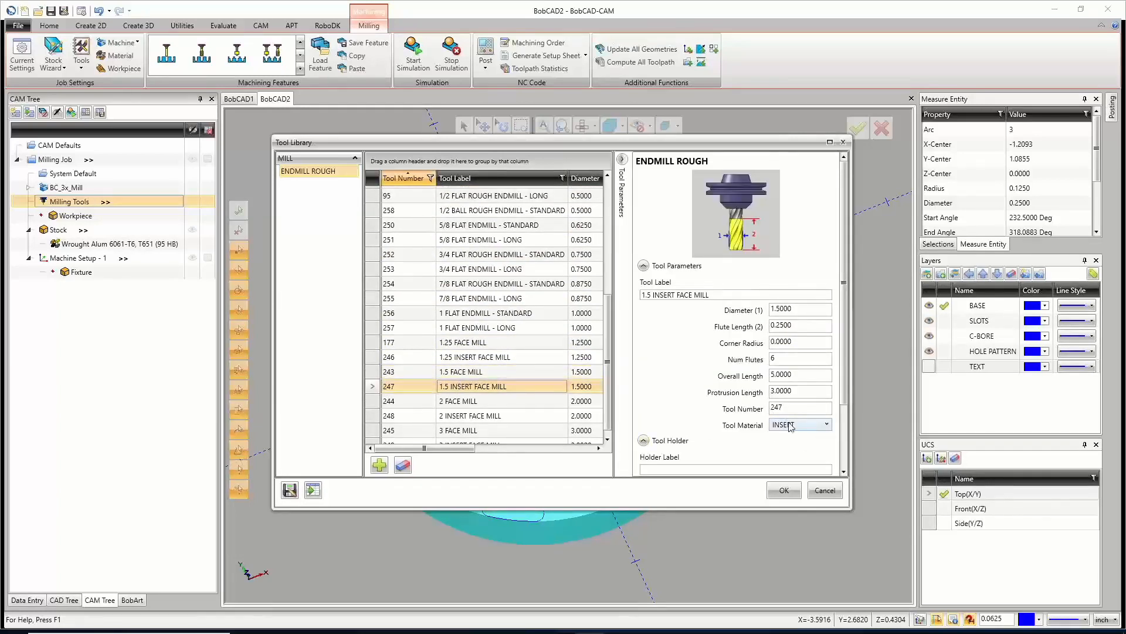
pyautogui.click(785, 490)
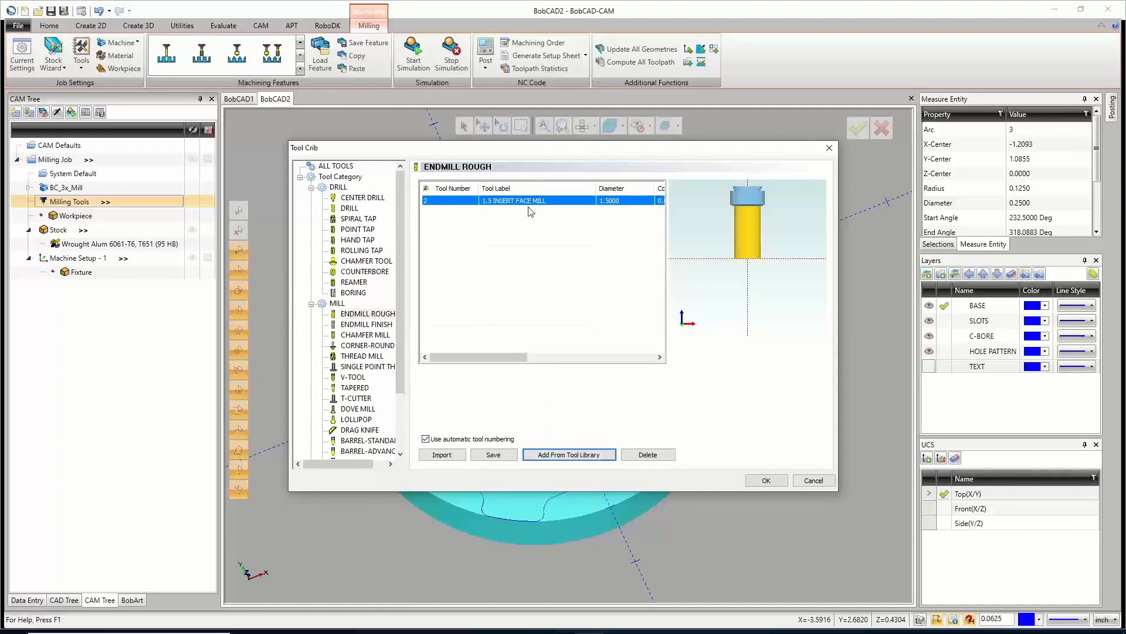
# Sort the ENDMILL ROUGH tool library by diameter and add the 1/2 FLAT ROUGH ENDMILL - STANDARD to the tool crib.
pyautogui.click(562, 455)
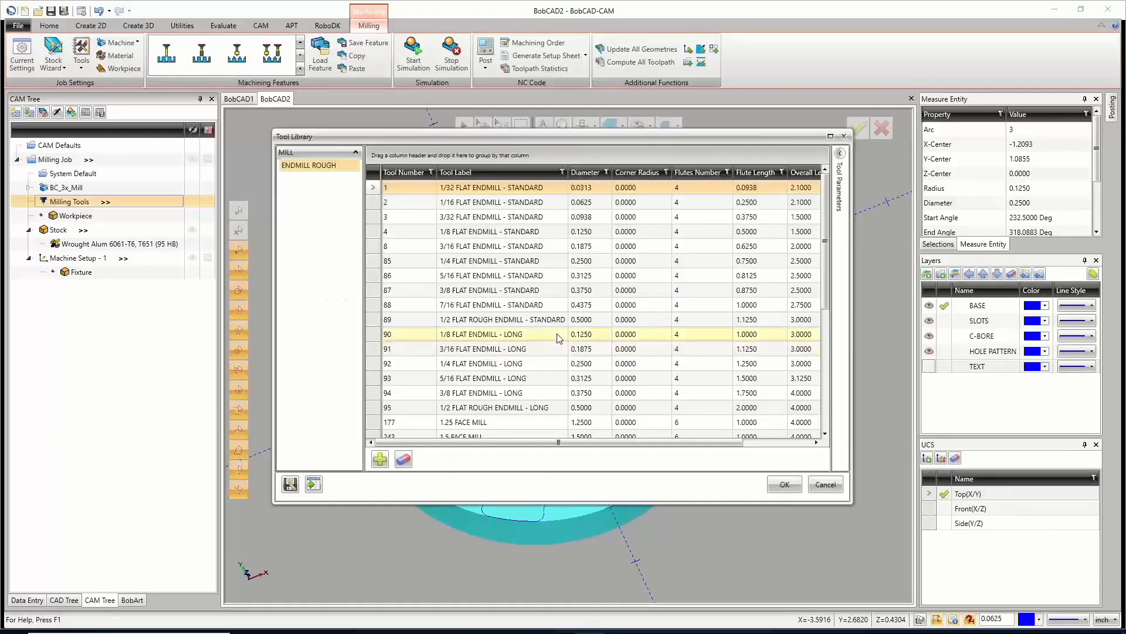
pyautogui.click(584, 173)
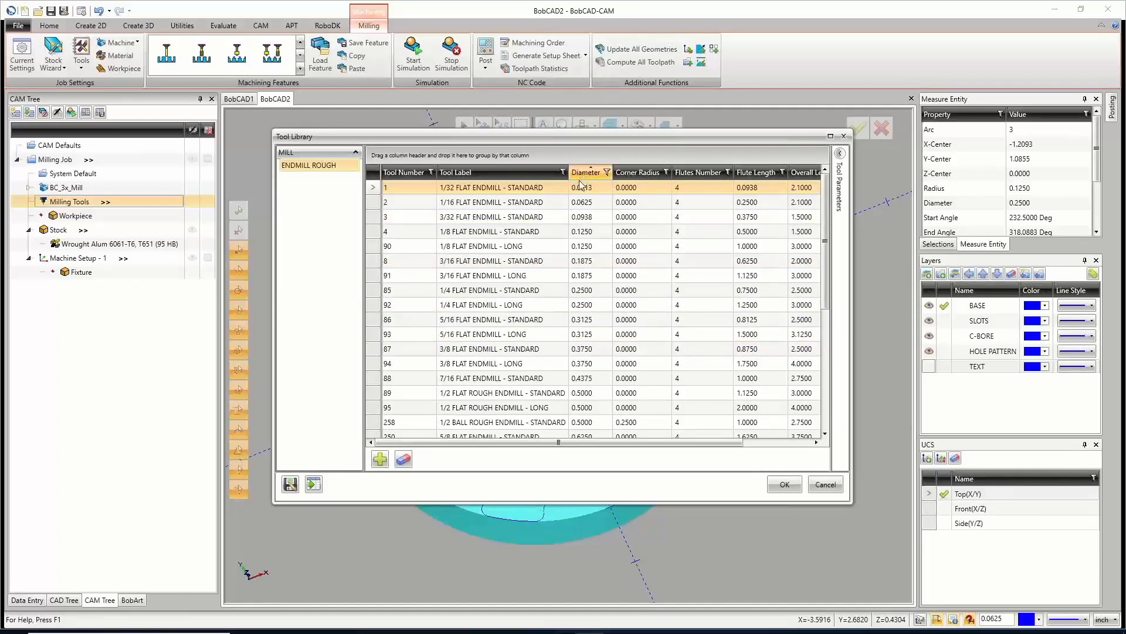
pyautogui.moveTo(577, 135)
pyautogui.mouseDown()
pyautogui.moveTo(580, 364)
pyautogui.moveTo(575, 141)
pyautogui.mouseUp()
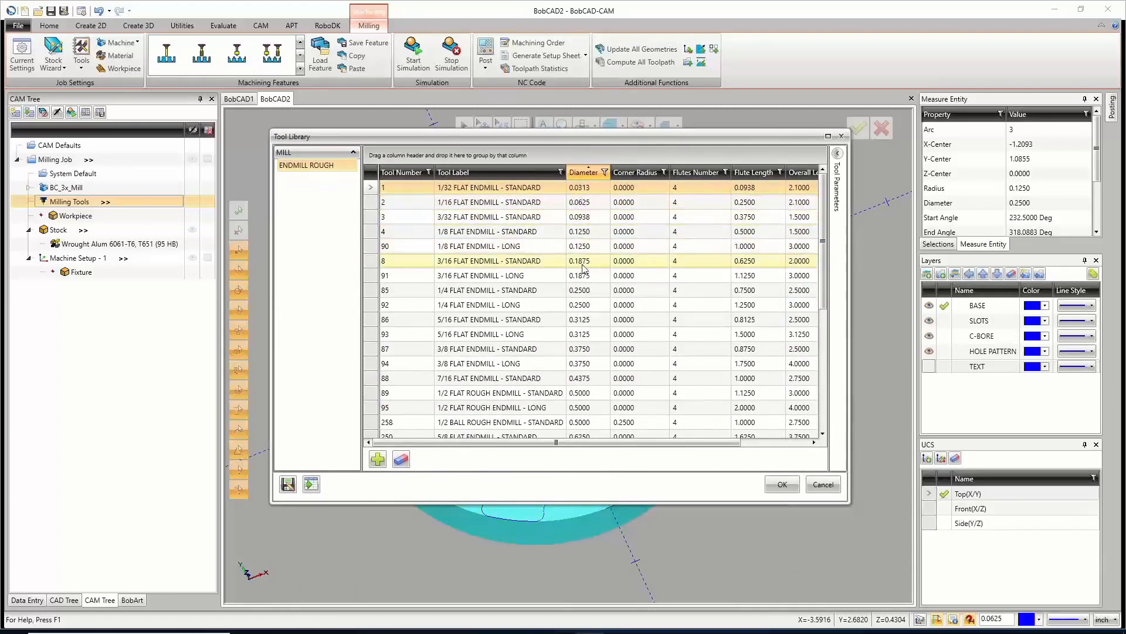
pyautogui.scroll(-1, 582, 273)
pyautogui.scroll(-1, 584, 282)
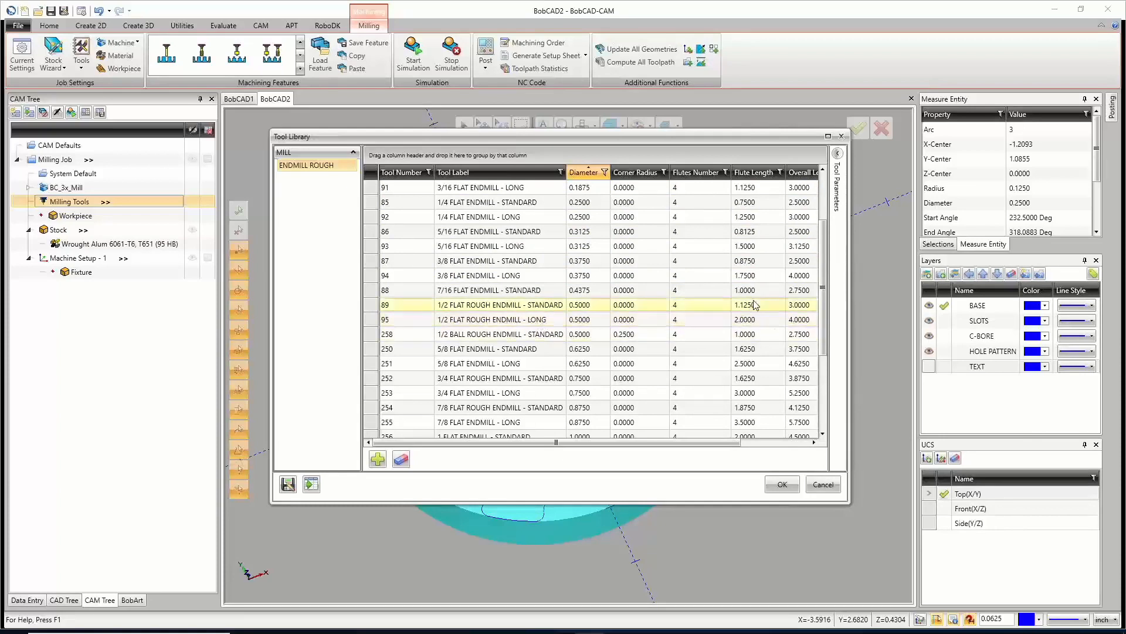
pyautogui.click(541, 307)
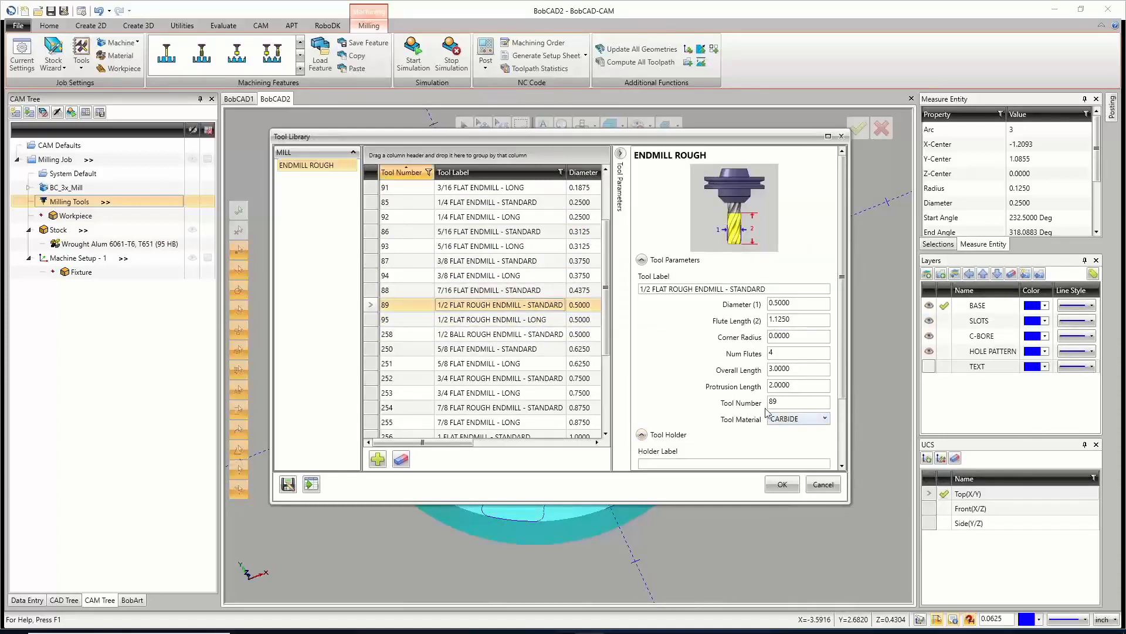
pyautogui.click(535, 319)
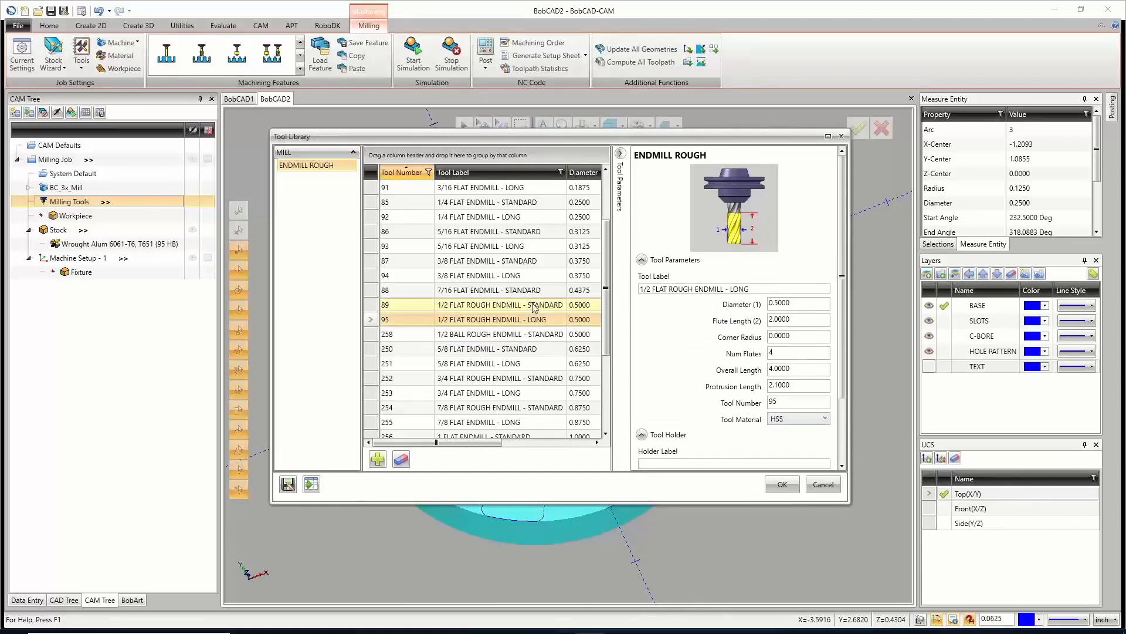
pyautogui.click(533, 306)
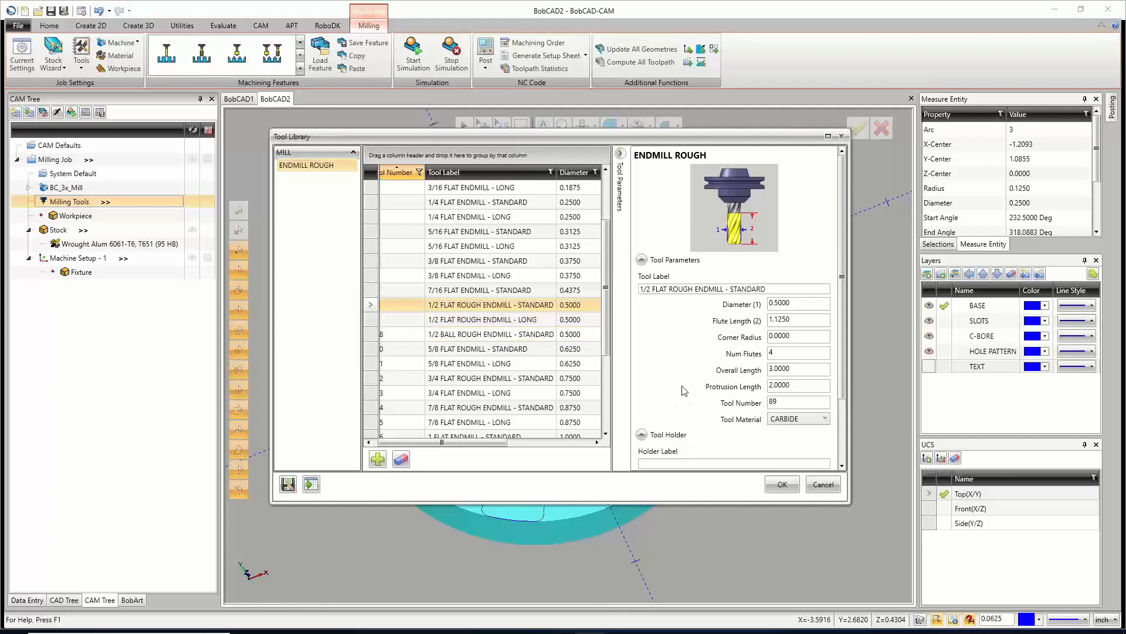
pyautogui.click(782, 484)
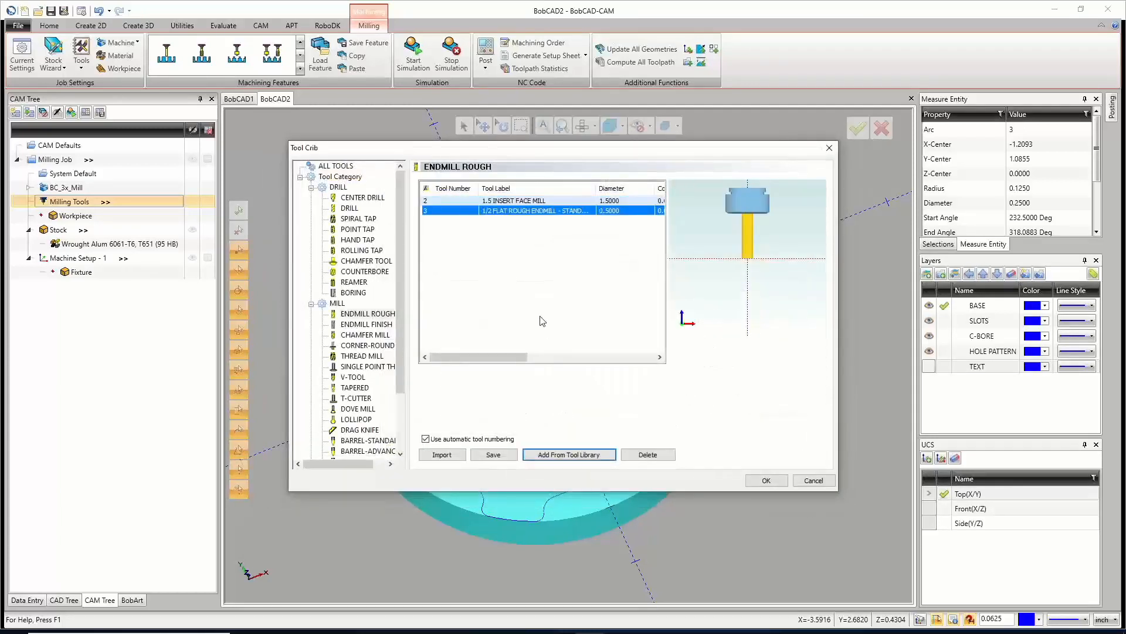
# Add the 1/4 FLAT ENDMILL - LONG from the diameter-sorted tool library and accept the tool crib.
pyautogui.click(580, 456)
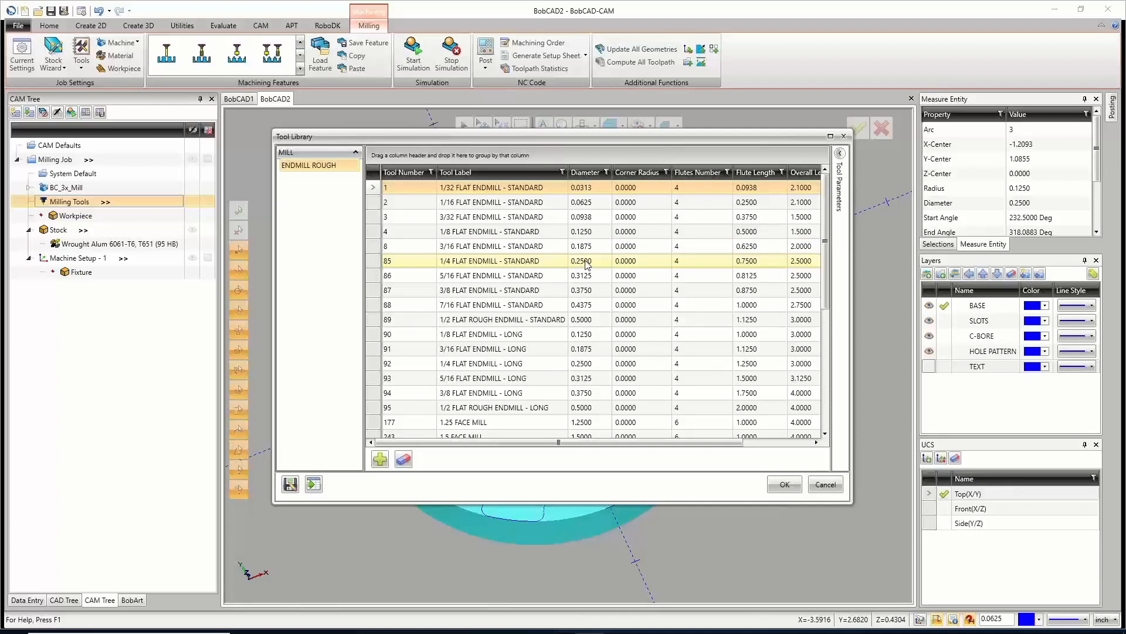
pyautogui.click(555, 263)
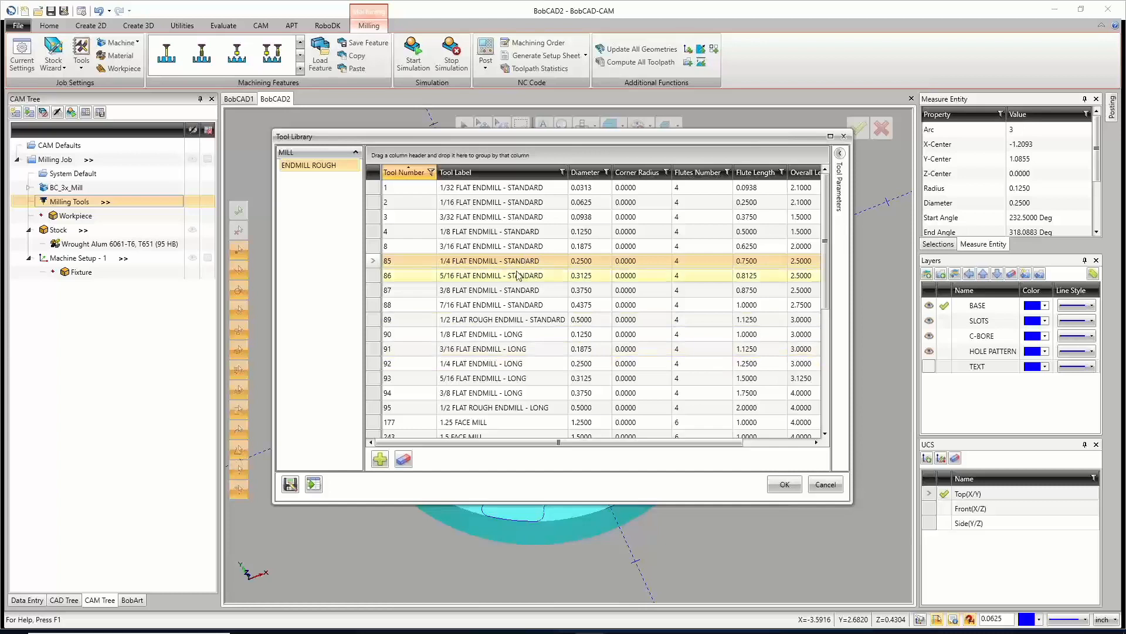
pyautogui.click(588, 173)
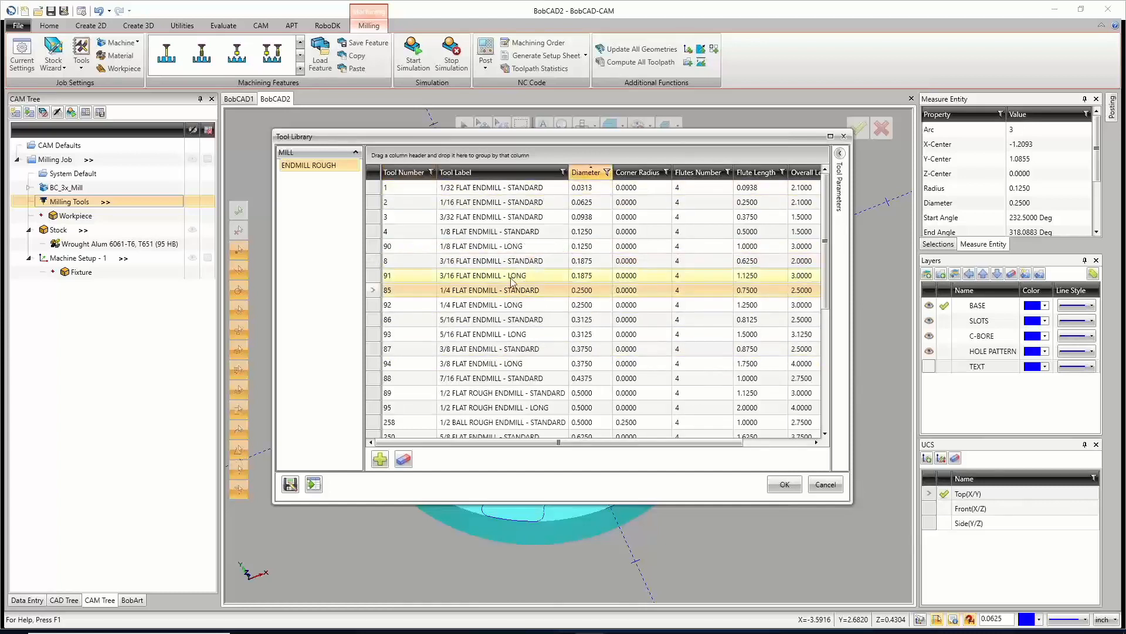
pyautogui.click(503, 307)
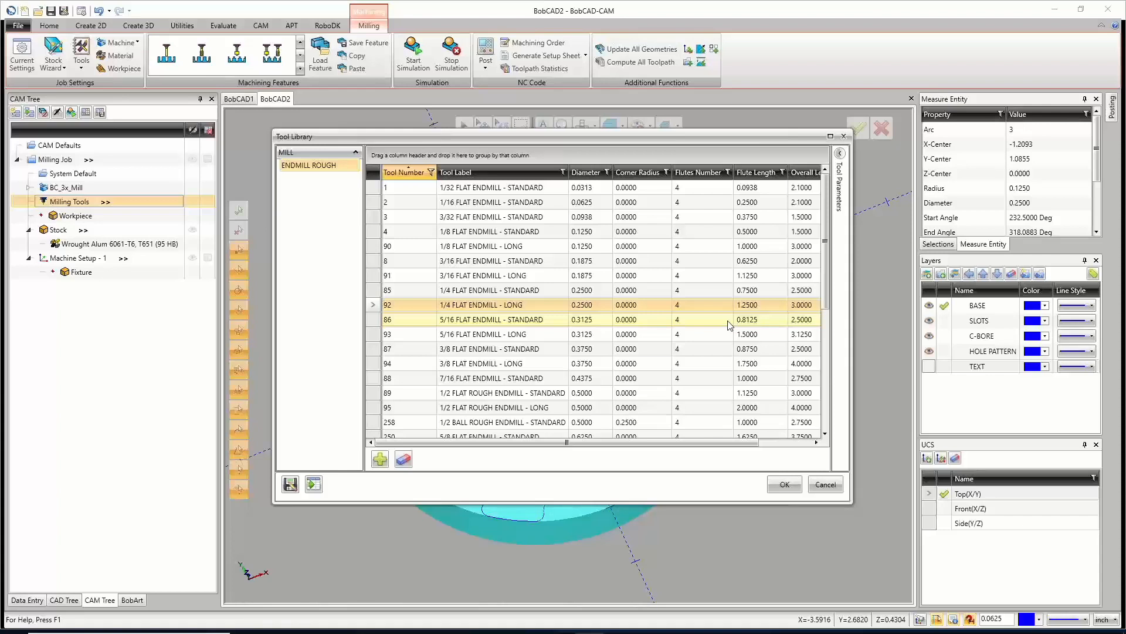
pyautogui.click(785, 485)
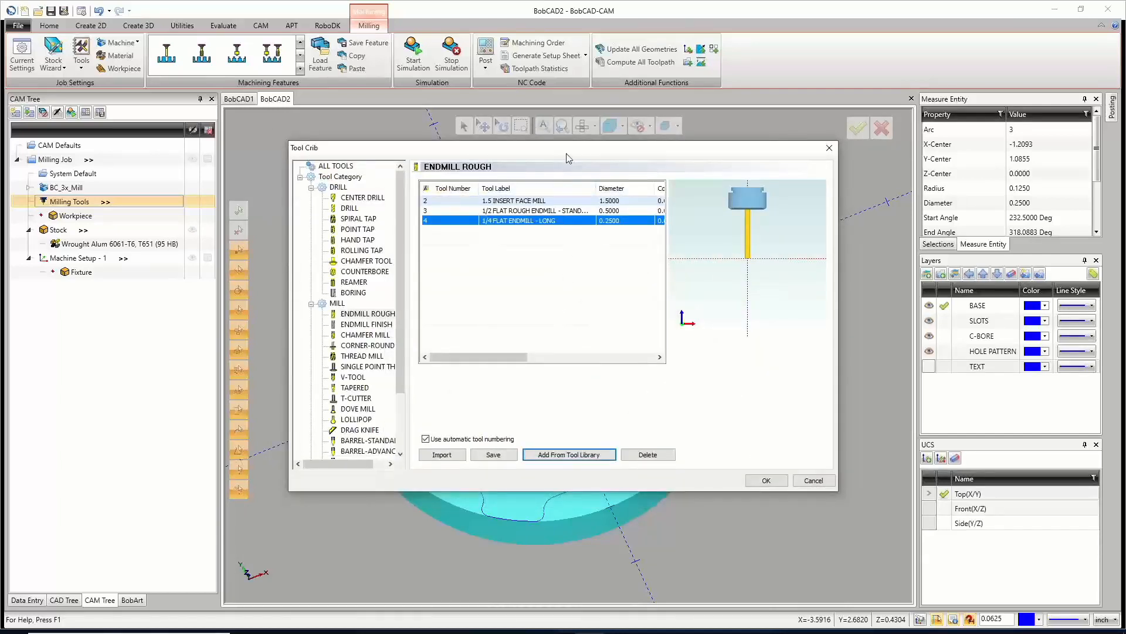
pyautogui.moveTo(569, 157); pyautogui.dragTo(611, 529)
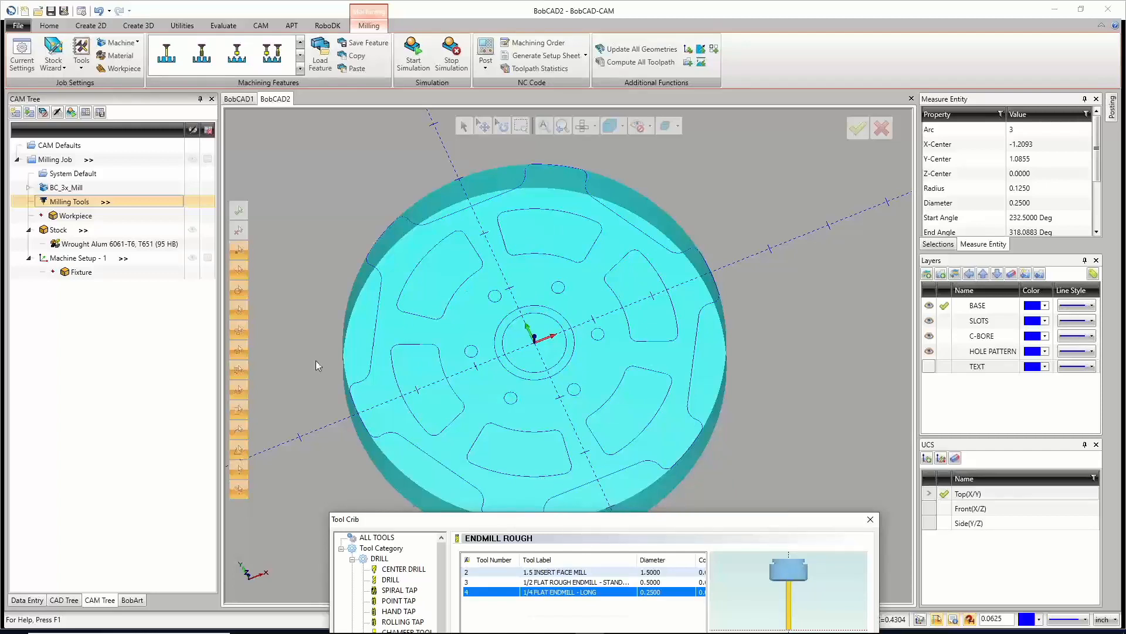
pyautogui.moveTo(523, 523); pyautogui.dragTo(448, 141)
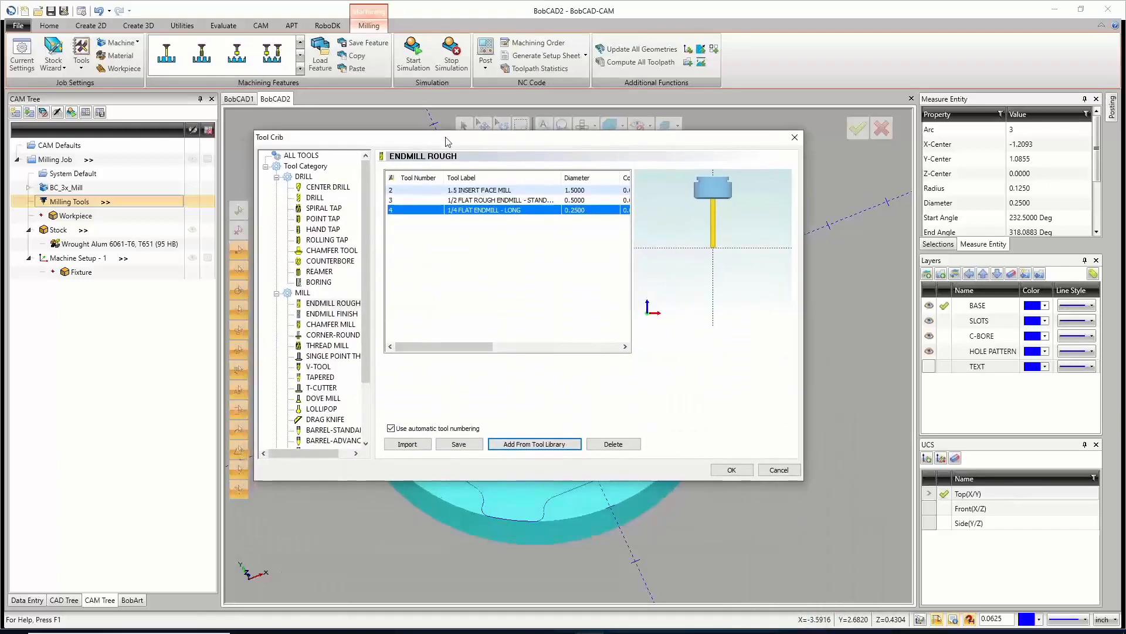
pyautogui.click(728, 472)
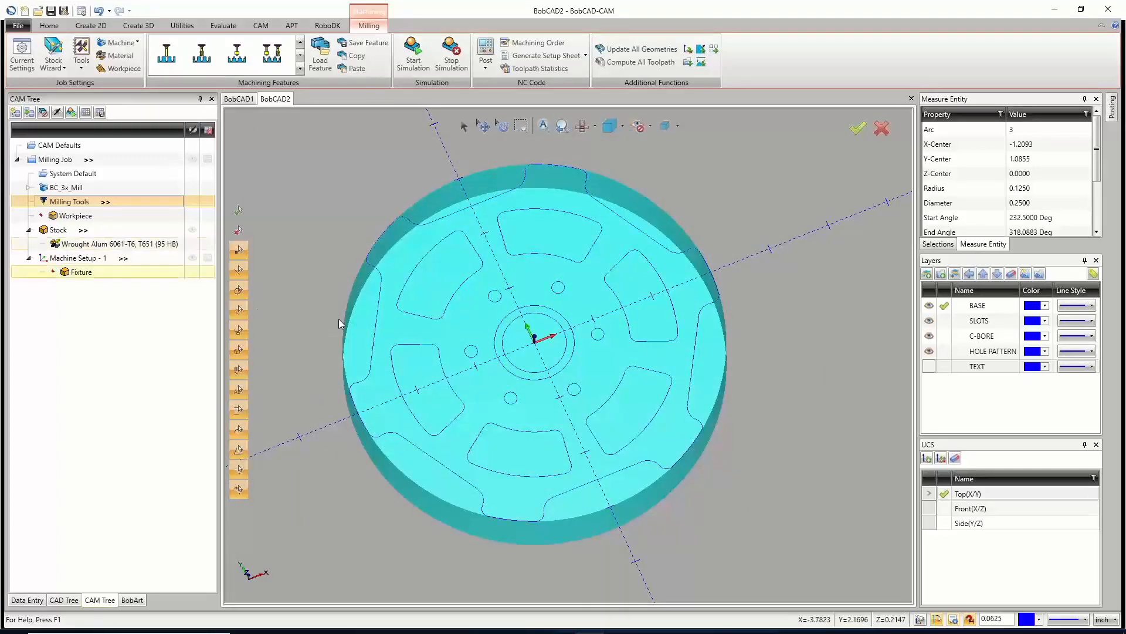
# Edit the cylindrical stock in the Stock Wizard, setting both the start face and end face offsets to 0.1.
pyautogui.moveTo(540, 419); pyautogui.dragTo(532, 372, button='middle')
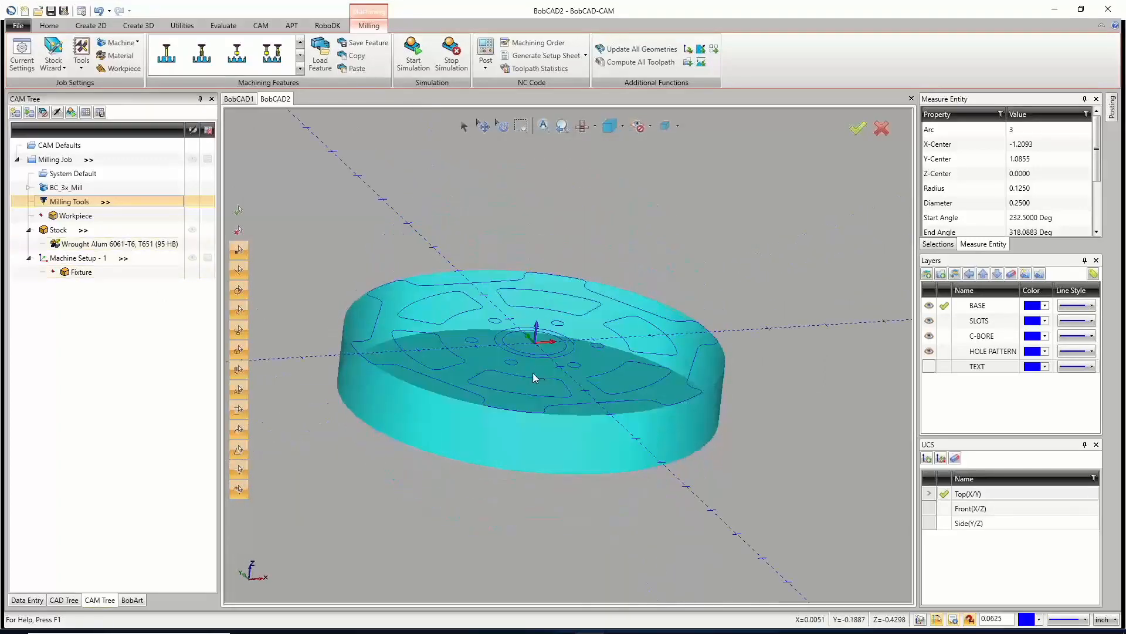
pyautogui.rightClick(66, 231)
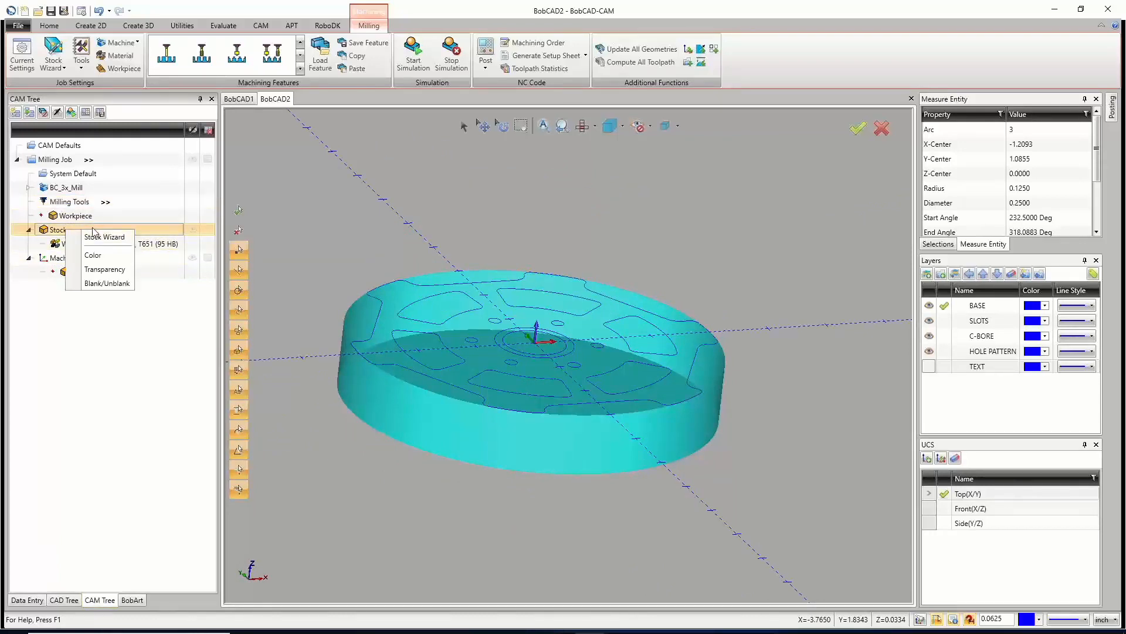
pyautogui.click(94, 237)
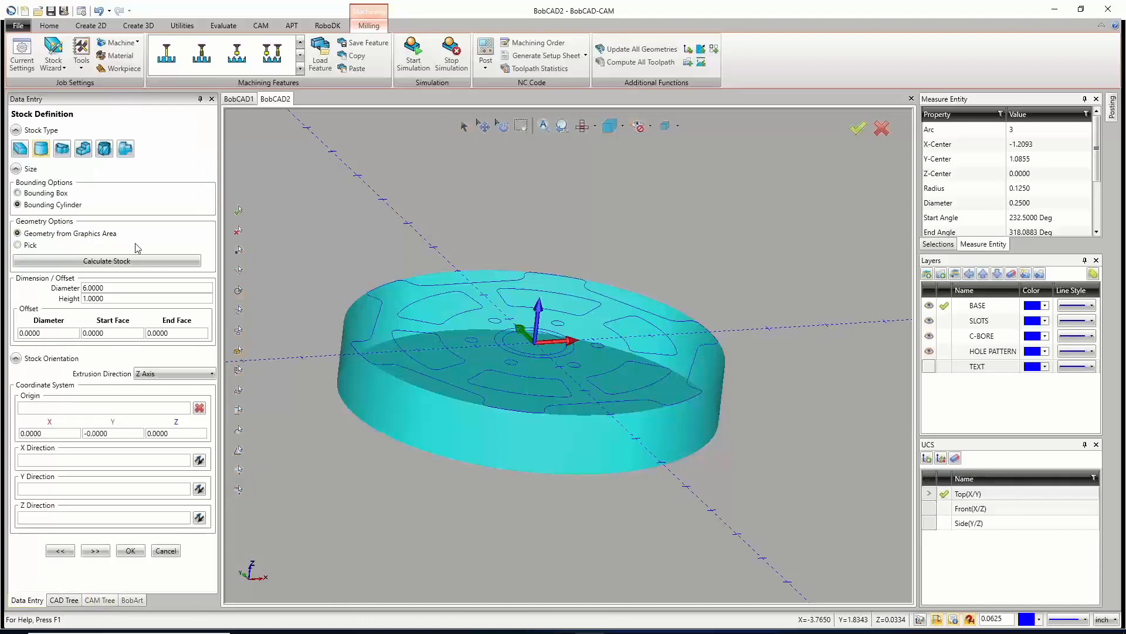
pyautogui.click(103, 332)
pyautogui.write('1')
pyautogui.click(157, 333)
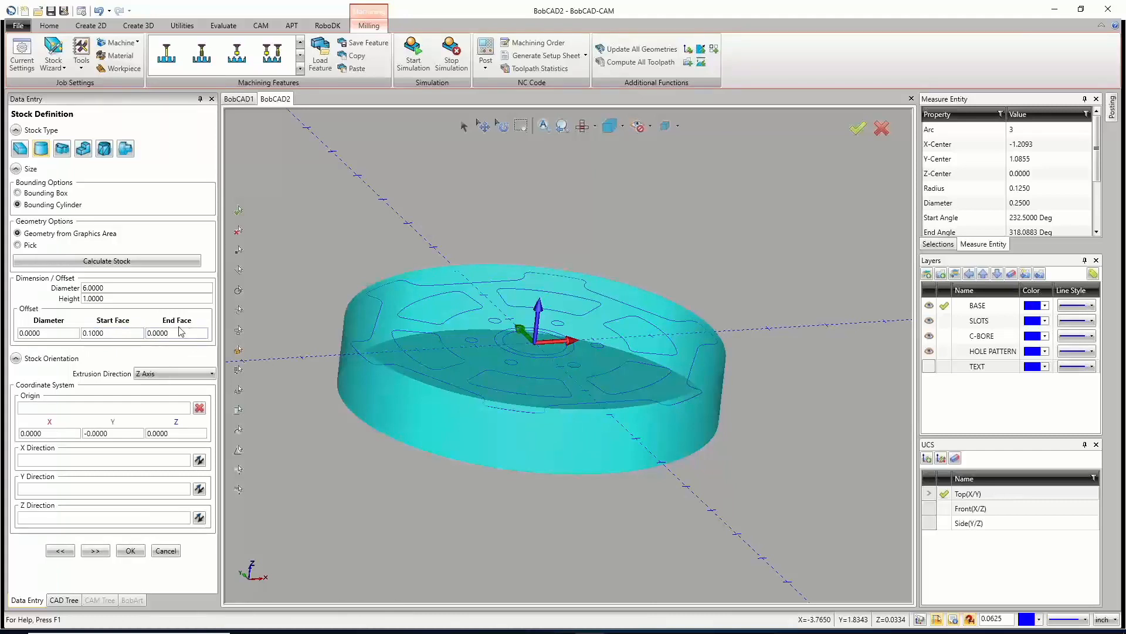
pyautogui.doubleClick(179, 333)
pyautogui.write('.1')
pyautogui.click(114, 334)
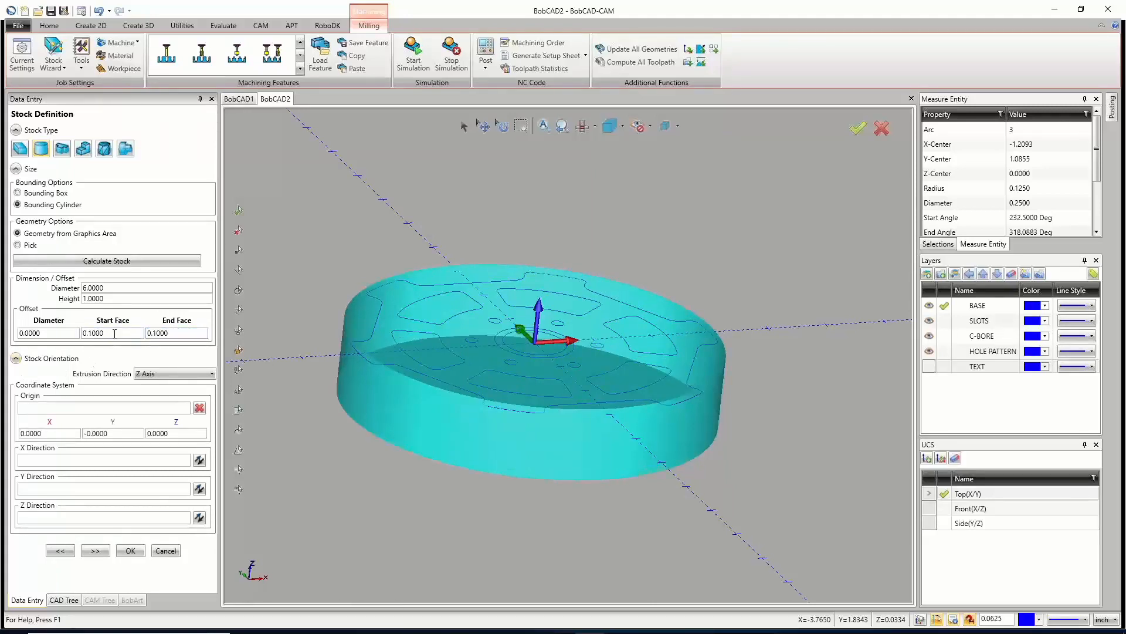
# Set the origin of Machine Setup - 1 to the center point of the stock's top face at Z 0.1 and accept the setup.
pyautogui.click(95, 551)
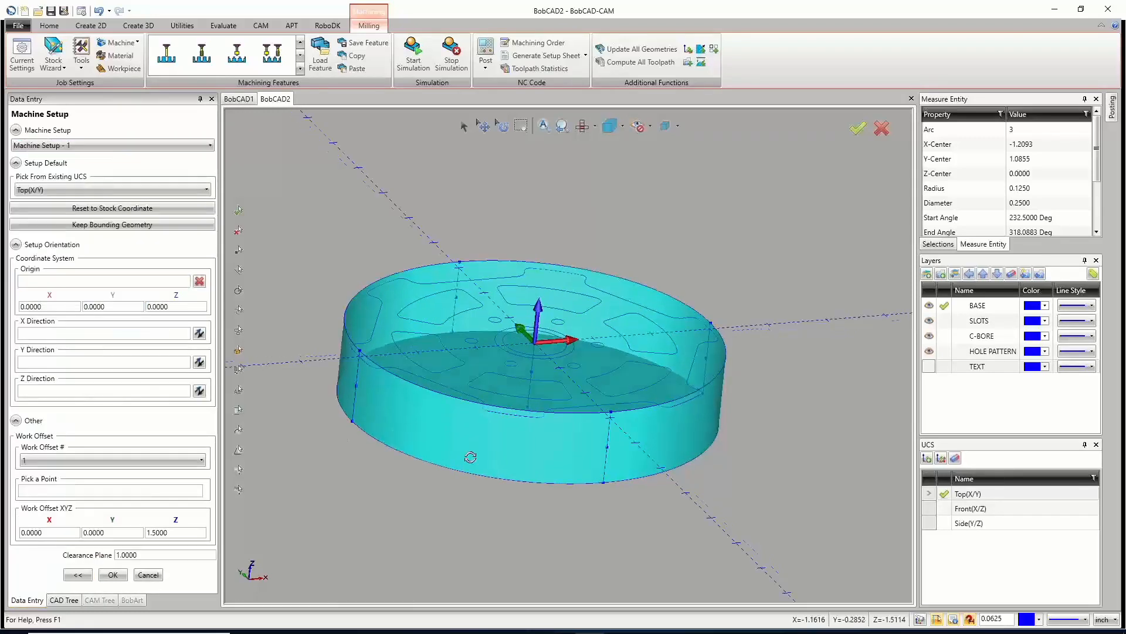
pyautogui.scroll(10, 534, 327)
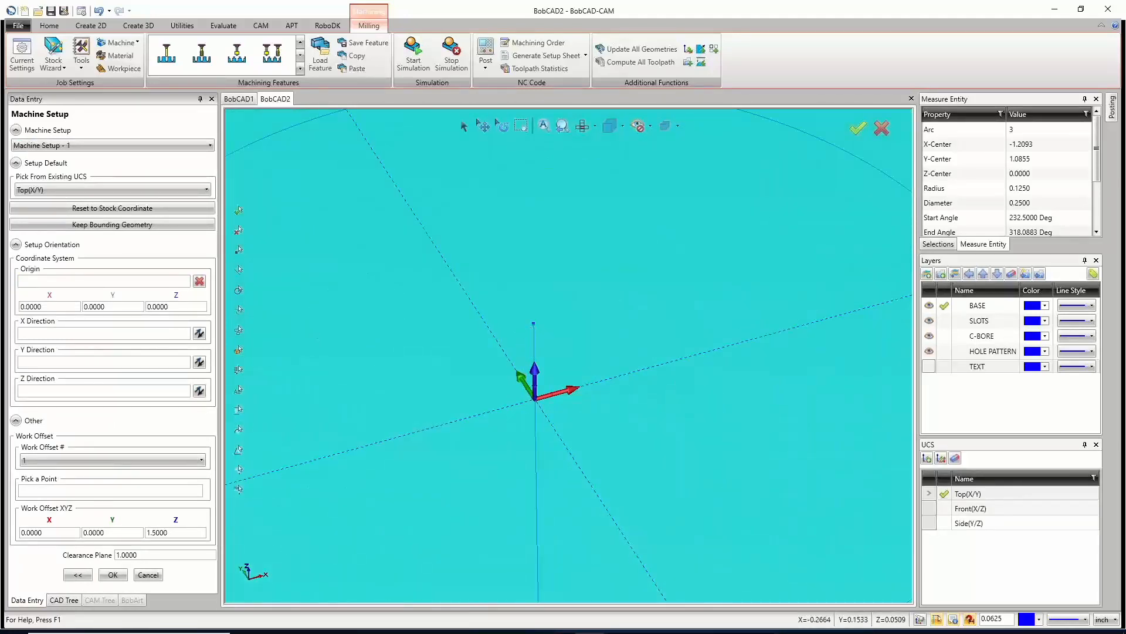
pyautogui.click(101, 281)
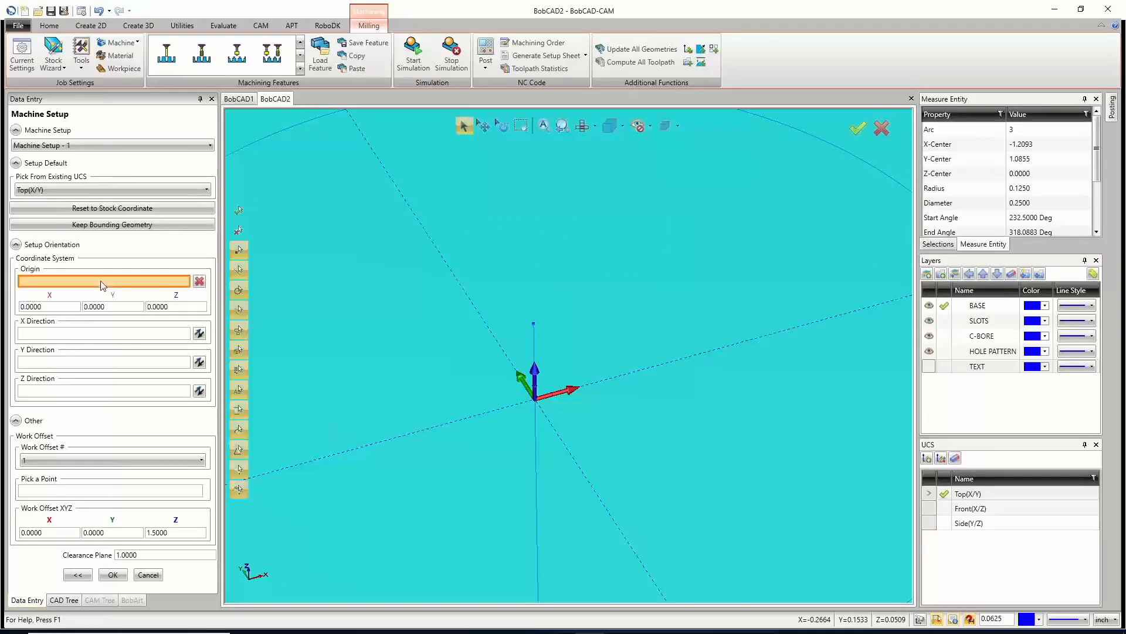
pyautogui.click(534, 324)
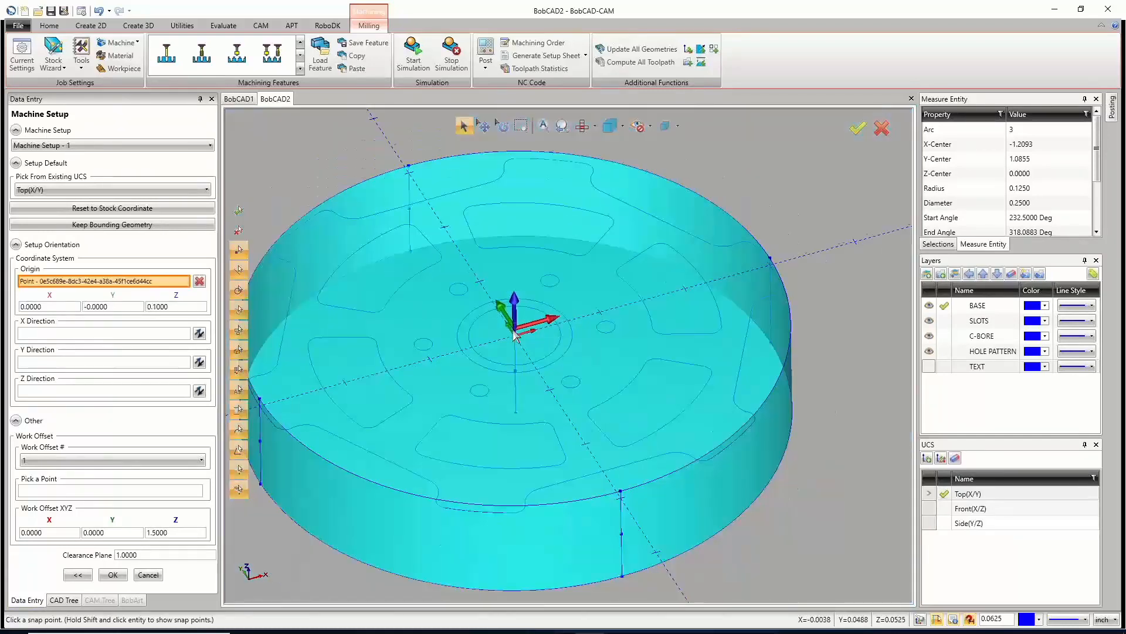
pyautogui.click(113, 575)
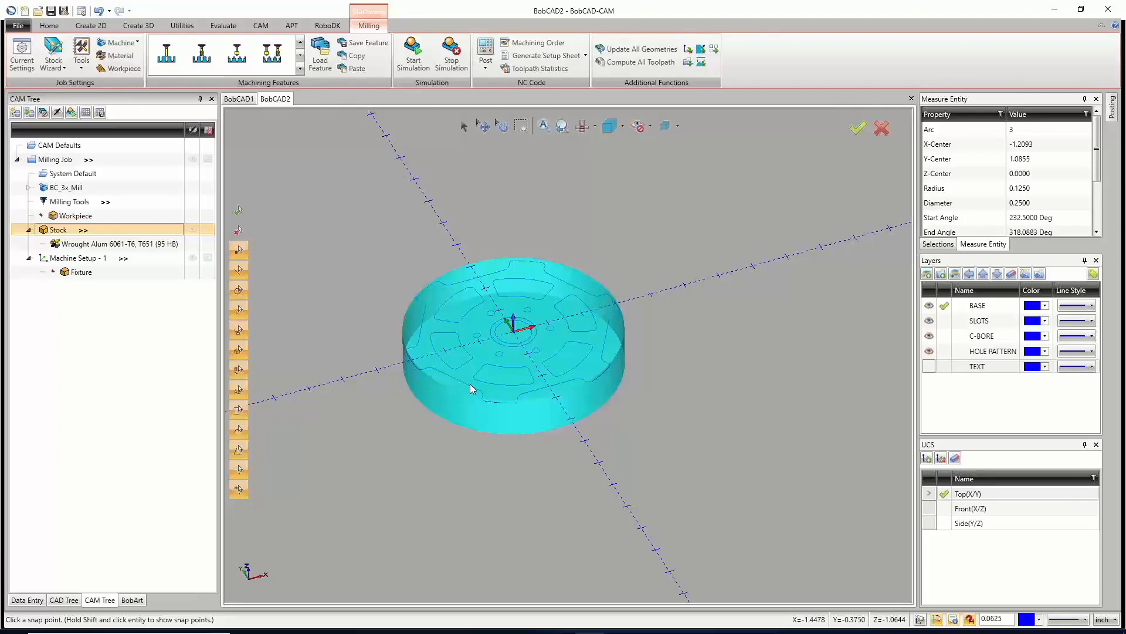
# Examine the offset stock around the wheel geometry and the position of the origin.
pyautogui.scroll(5, 509, 333)
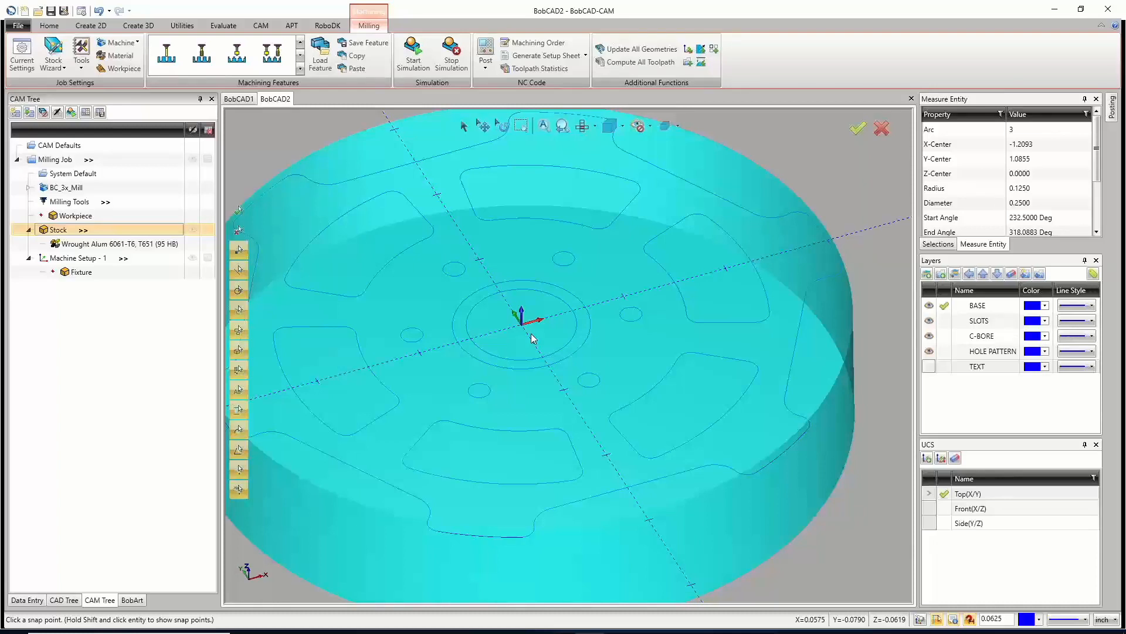
pyautogui.scroll(-2, 557, 402)
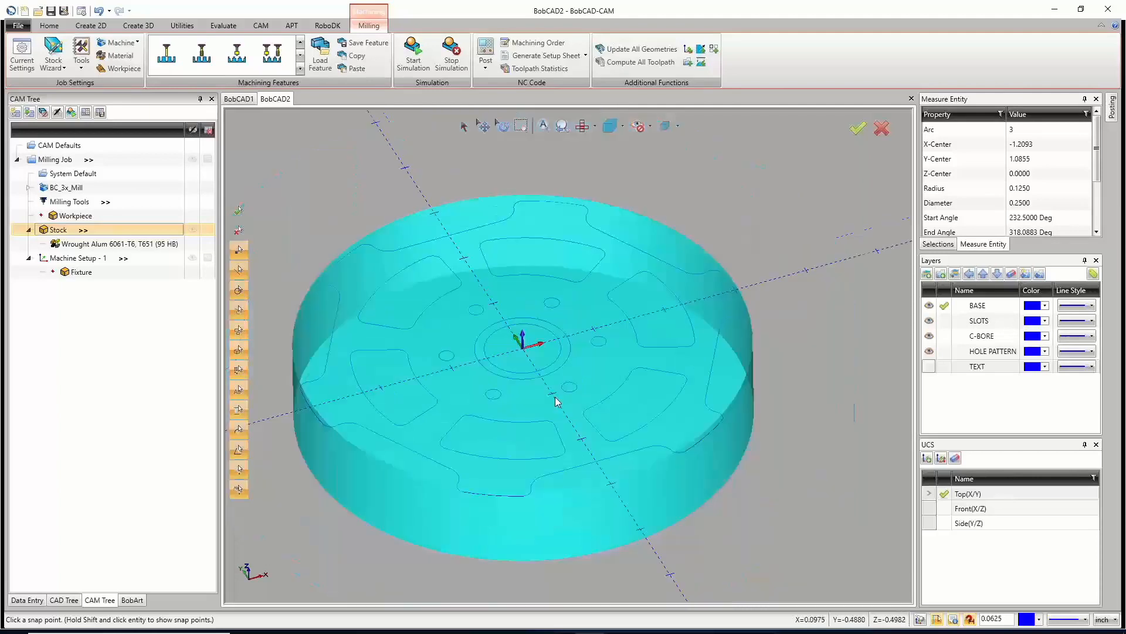
pyautogui.scroll(-2, 507, 420)
pyautogui.scroll(2, 500, 420)
pyautogui.scroll(-2, 479, 417)
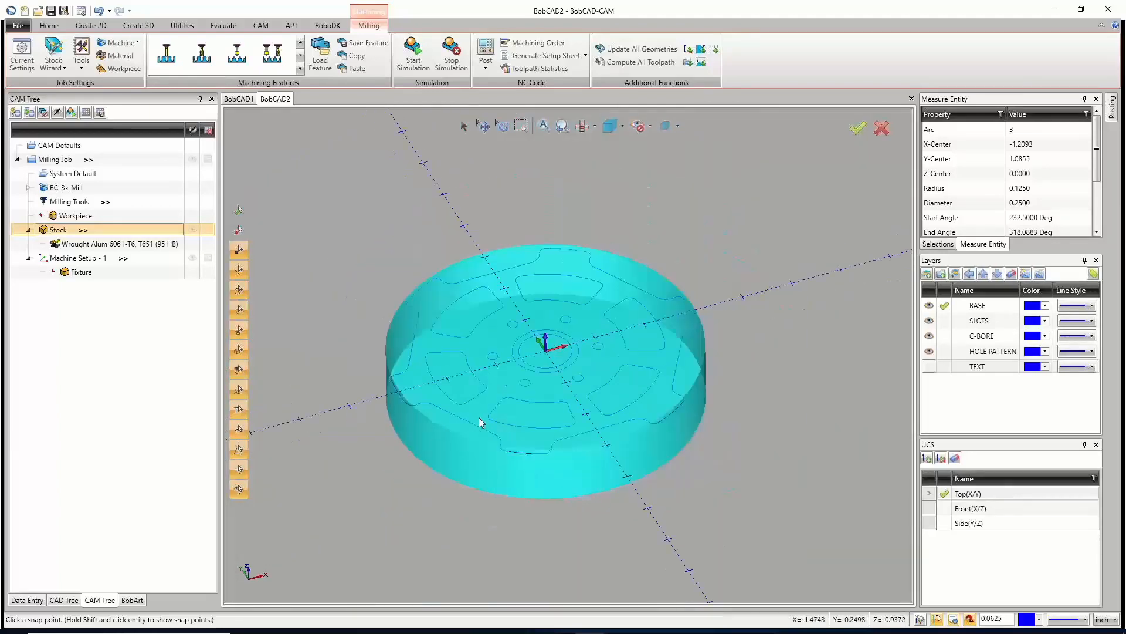
pyautogui.scroll(2, 474, 418)
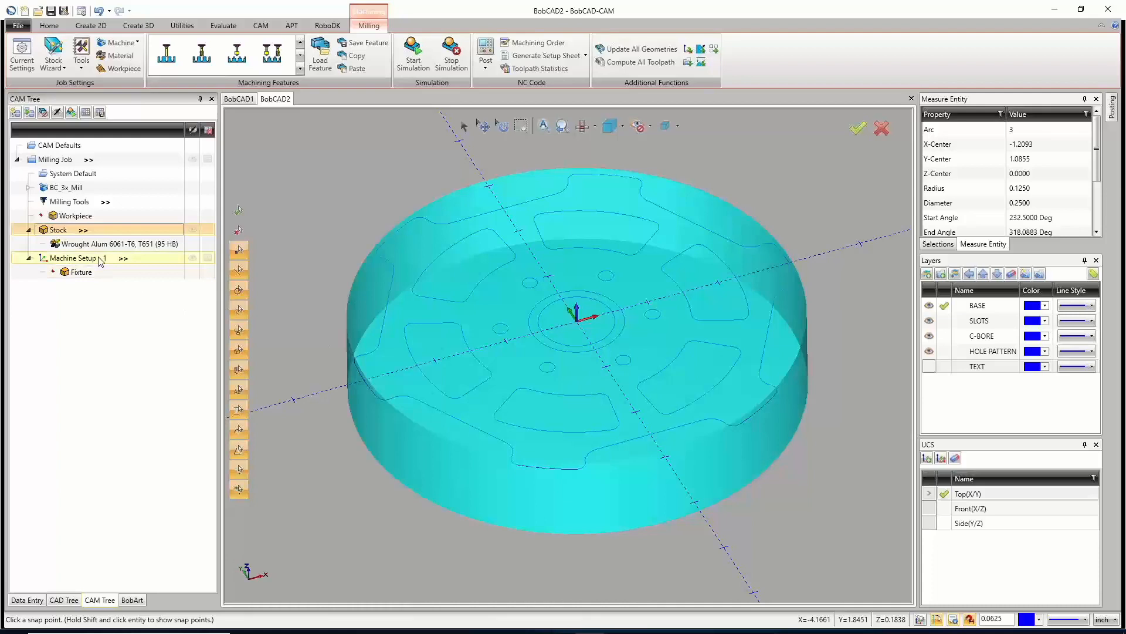
pyautogui.scroll(-3, 631, 311)
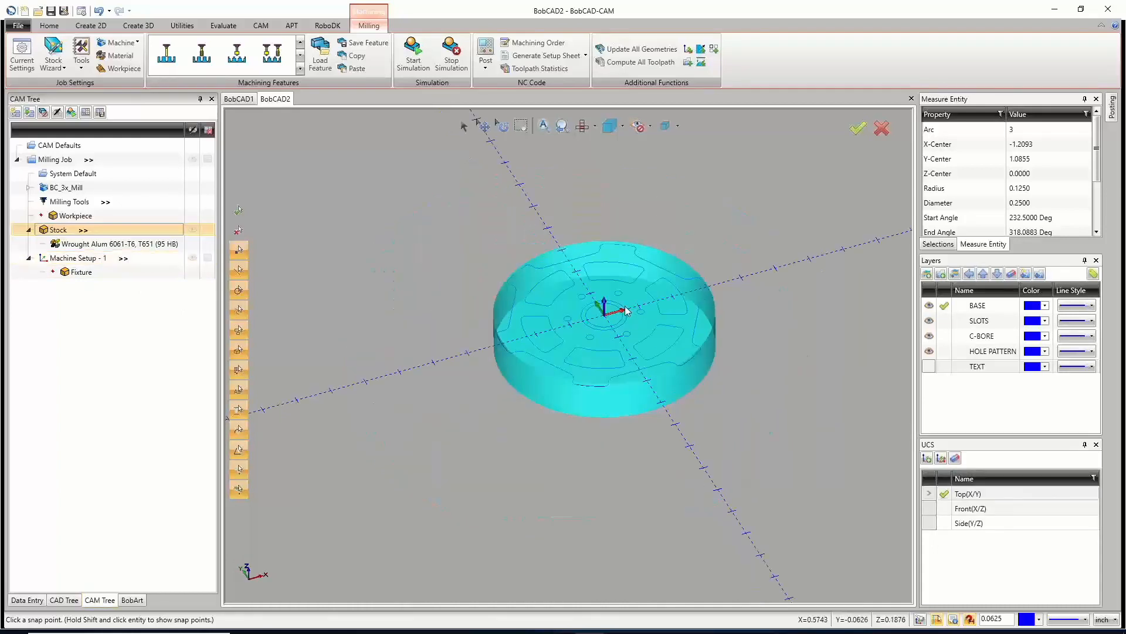
pyautogui.scroll(1, 753, 299)
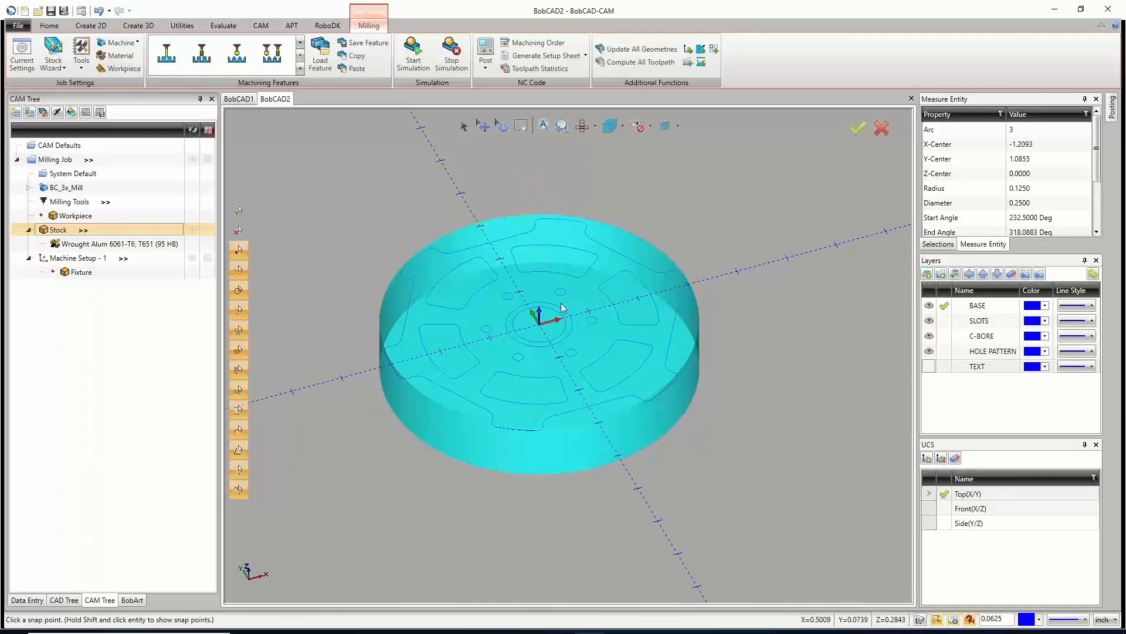
pyautogui.scroll(1, 500, 329)
pyautogui.scroll(-1, 499, 331)
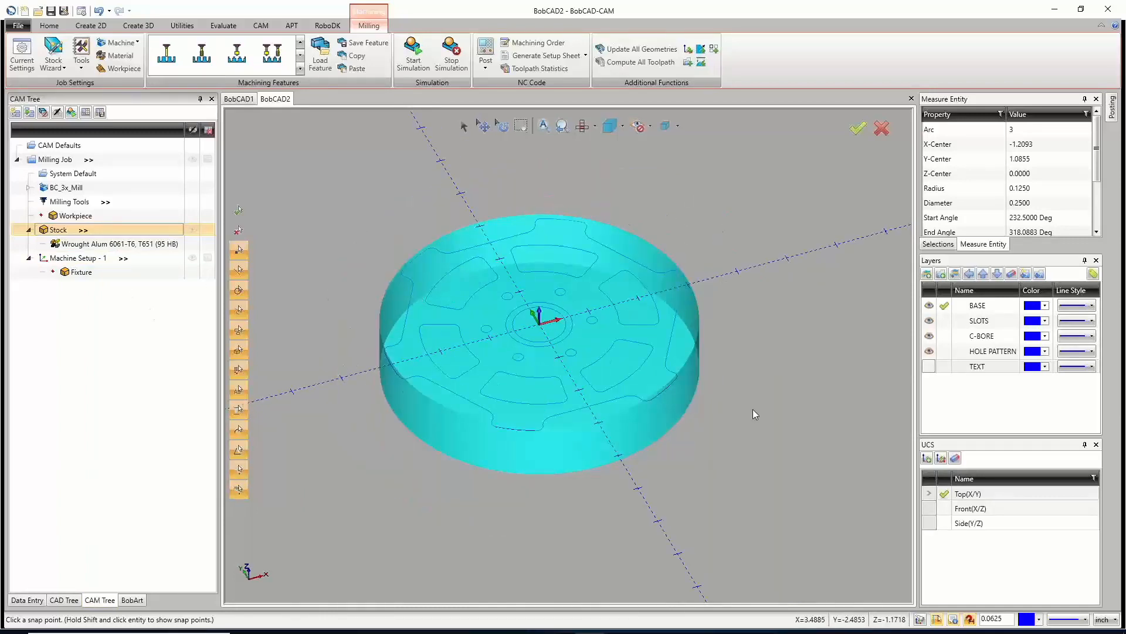
# Add a Mill Facing feature to Machine Setup - 1, keeping the top of feature at 0 and total depth at 0.1.
pyautogui.rightClick(70, 258)
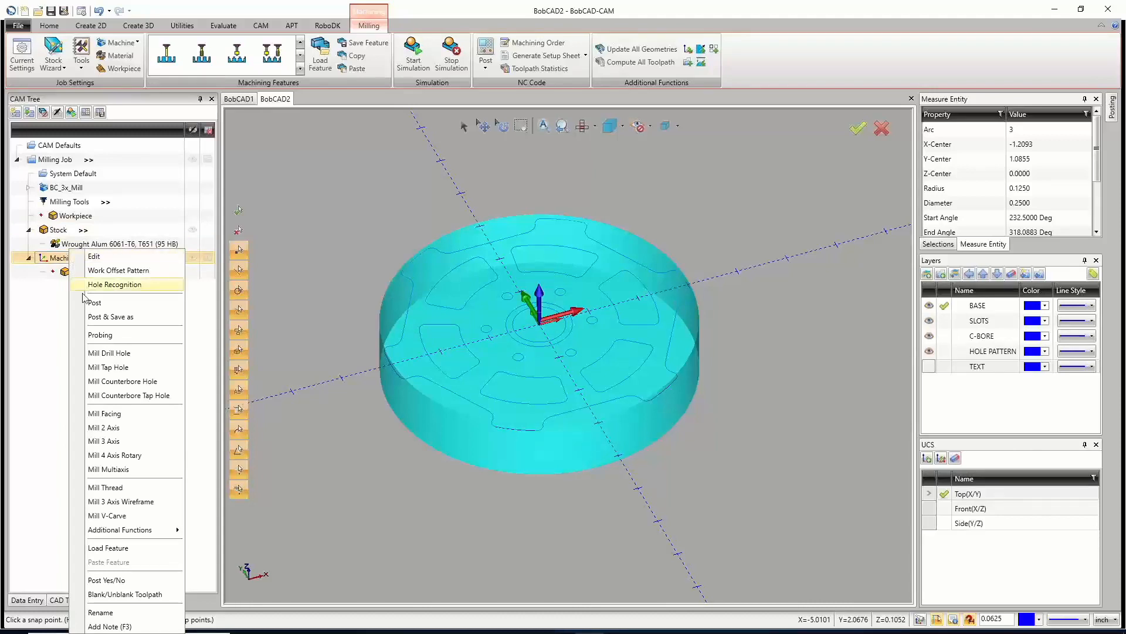
pyautogui.click(120, 415)
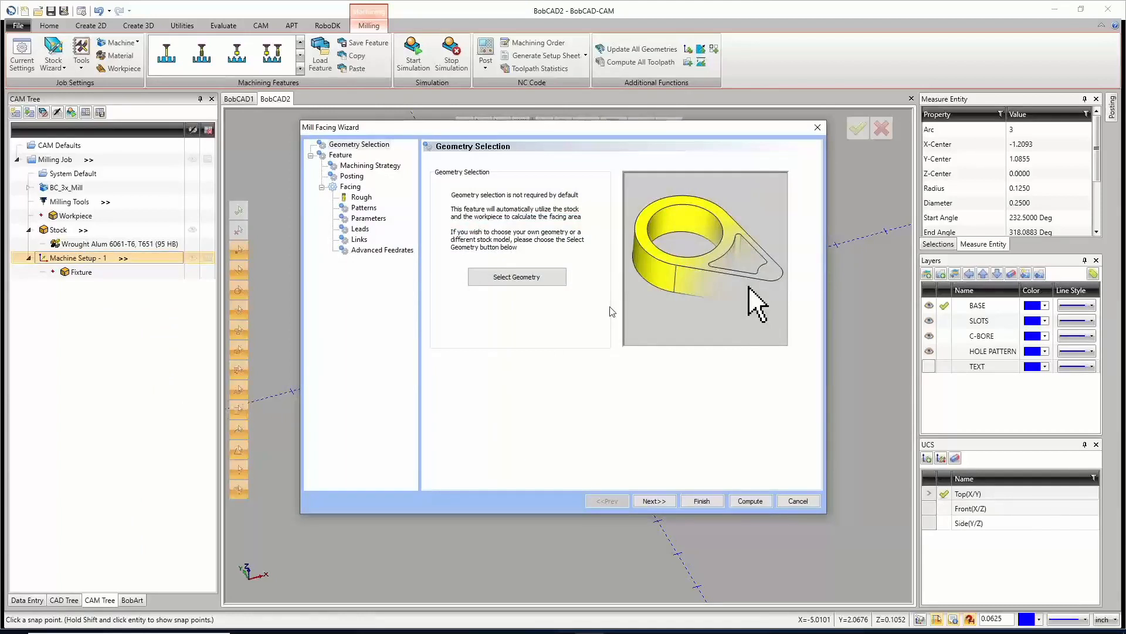
pyautogui.click(656, 501)
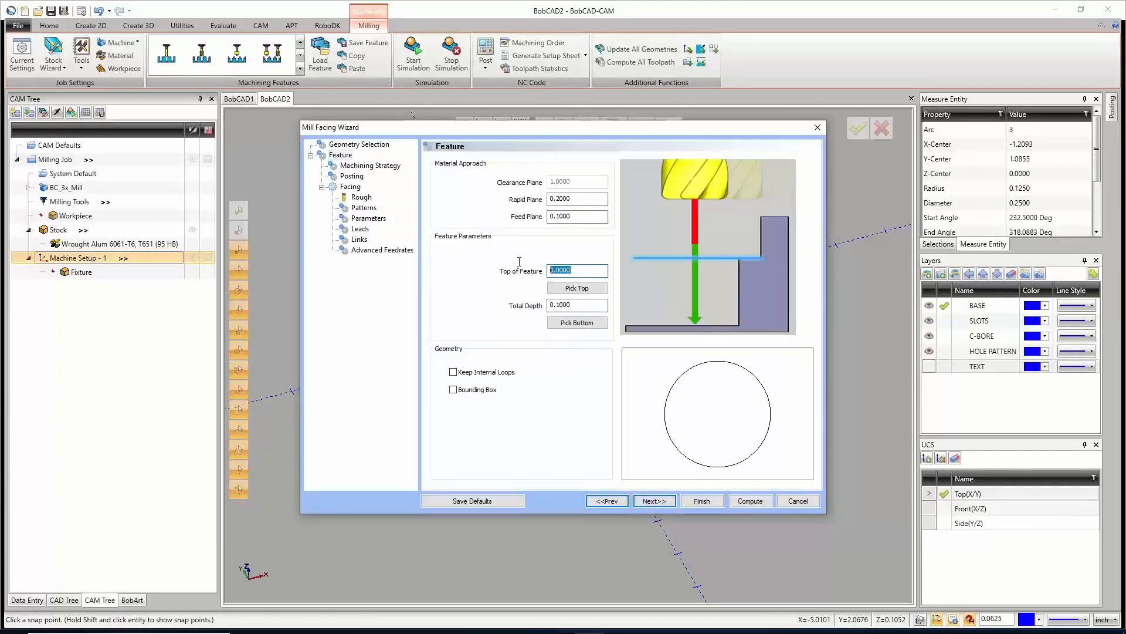
pyautogui.click(585, 302)
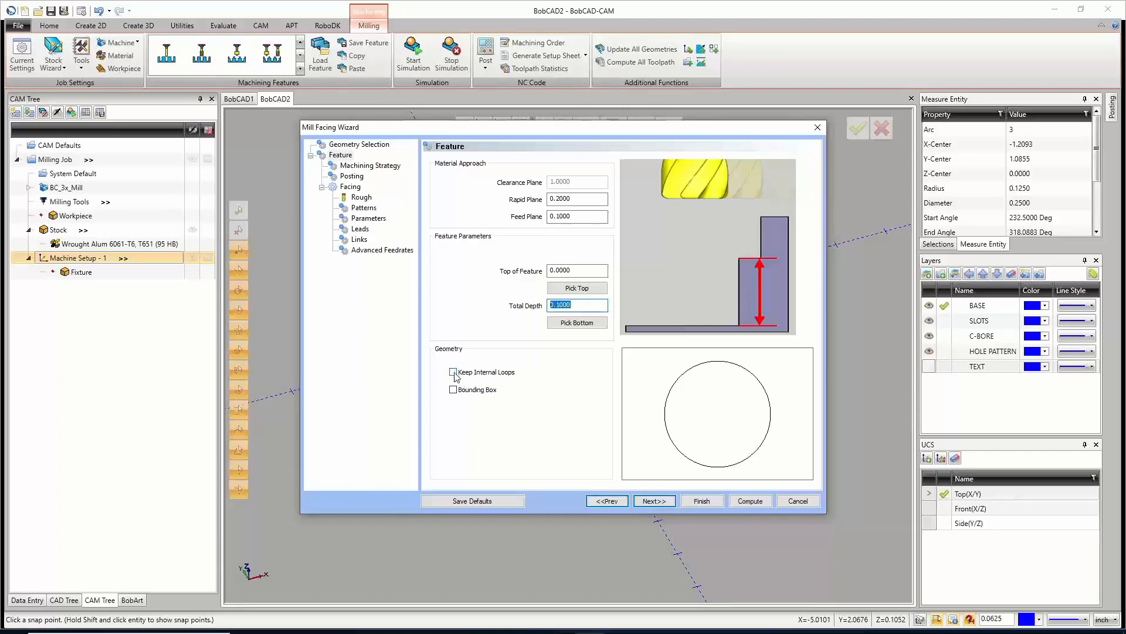
# Compare the facing boundary with and without the Bounding Box option.
pyautogui.click(455, 390)
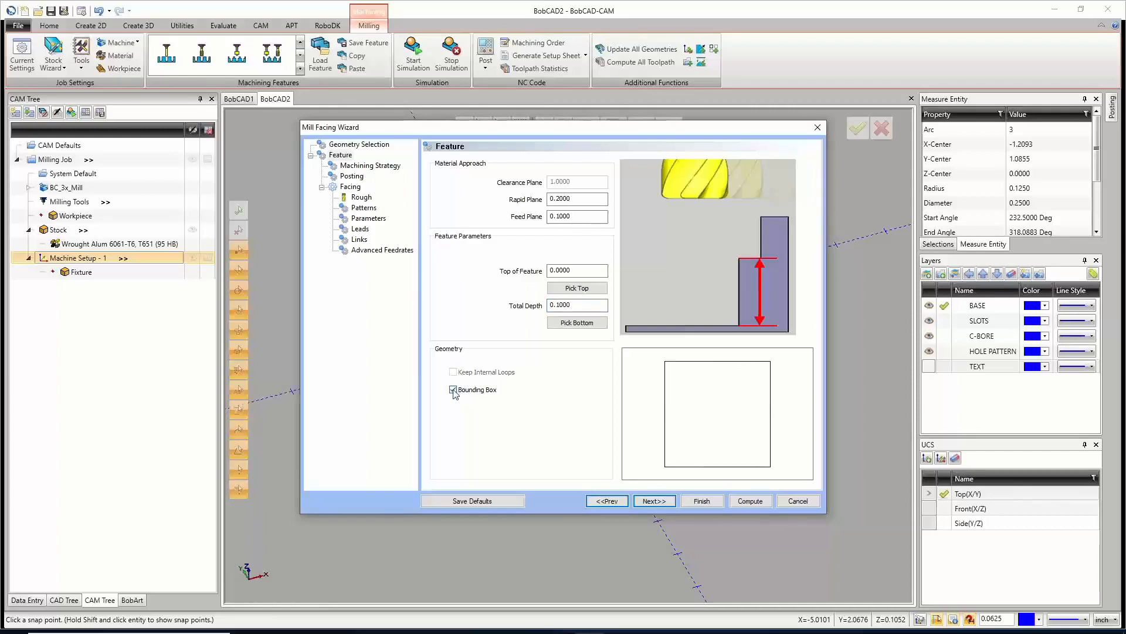
pyautogui.click(454, 391)
pyautogui.click(454, 390)
pyautogui.click(454, 390)
# Keep the default strategy and posting settings, and assign the 1.5 INSERT FACE MILL from the tool crib to the facing operation.
pyautogui.click(651, 502)
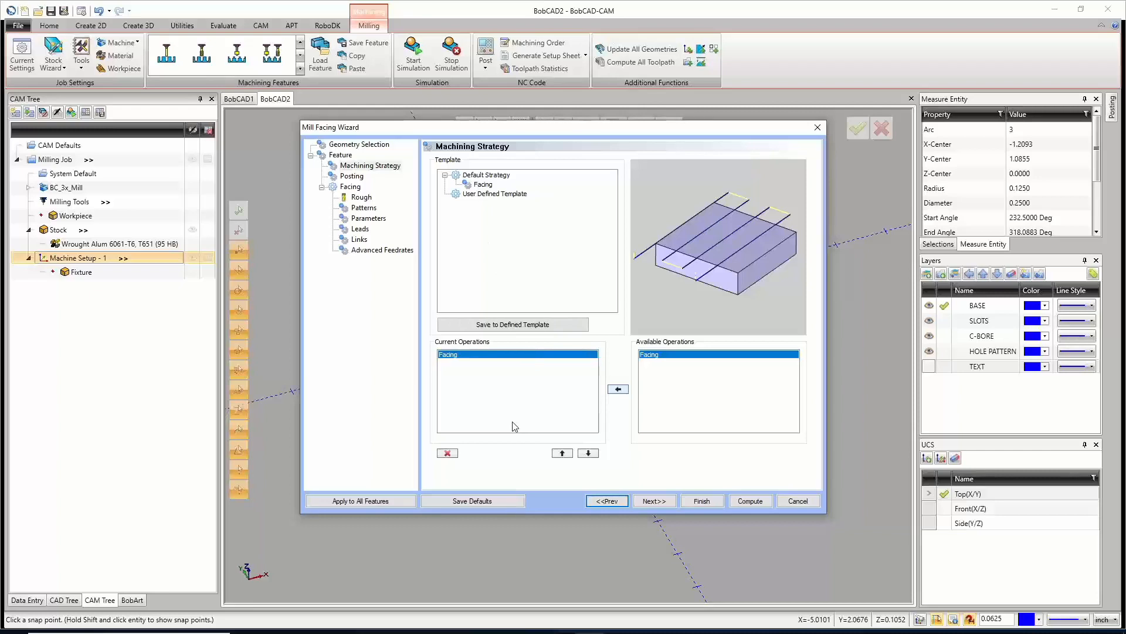
pyautogui.click(662, 506)
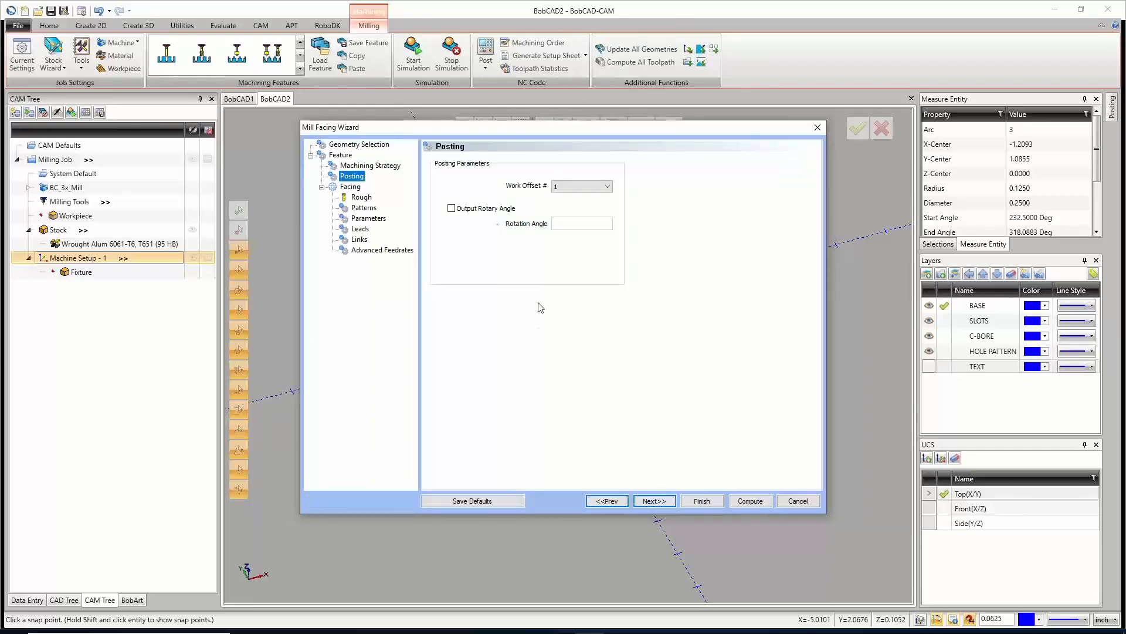
pyautogui.click(652, 500)
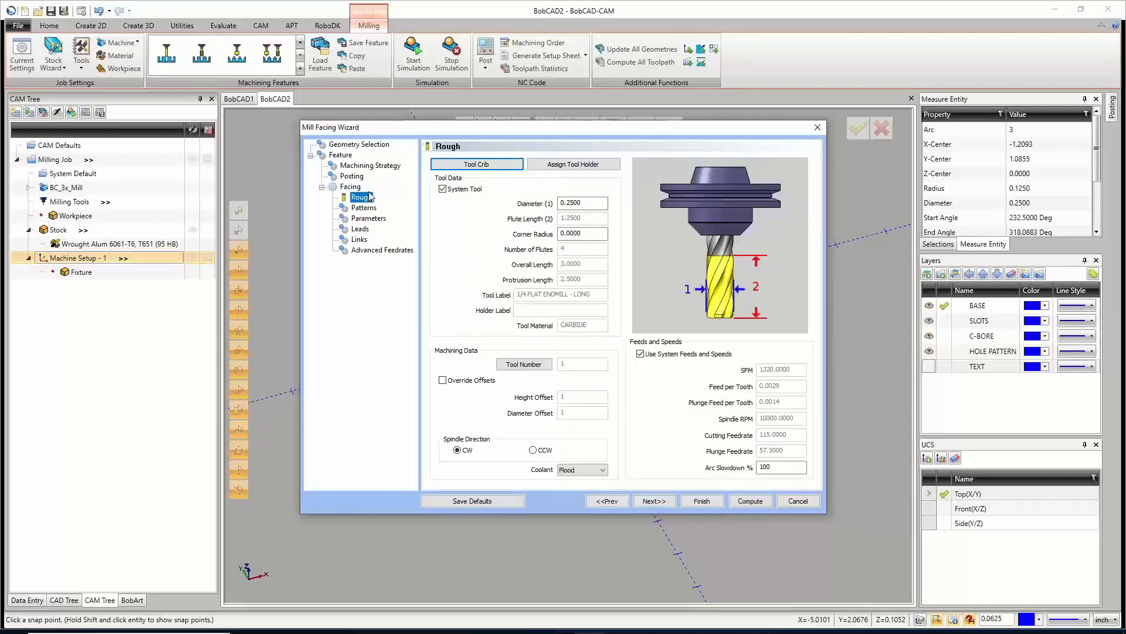
pyautogui.doubleClick(580, 203)
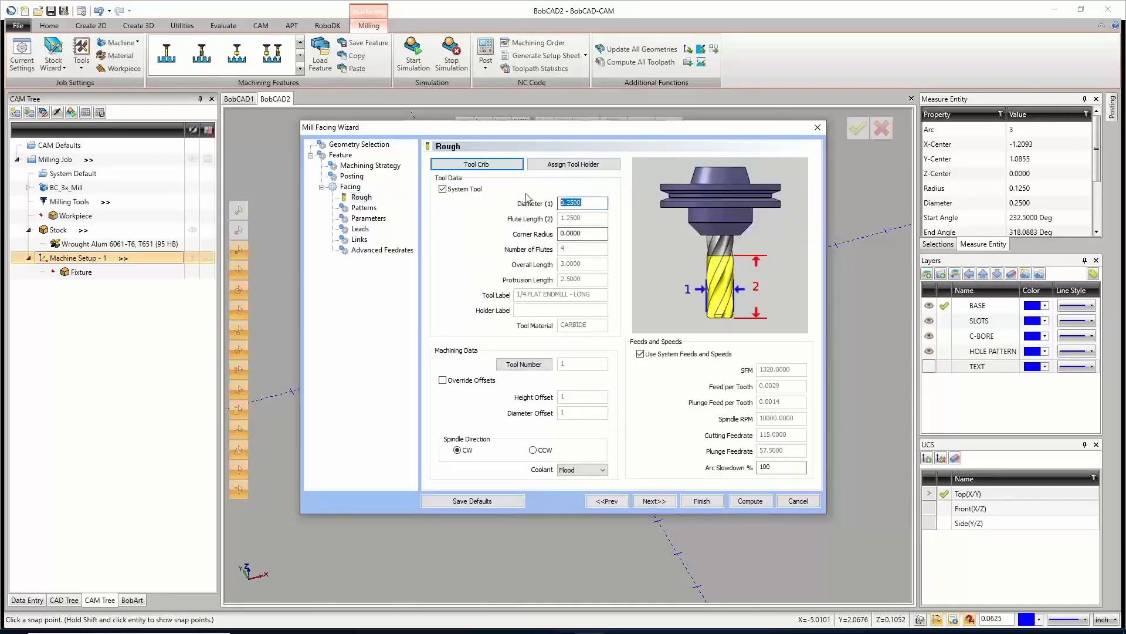
pyautogui.click(487, 167)
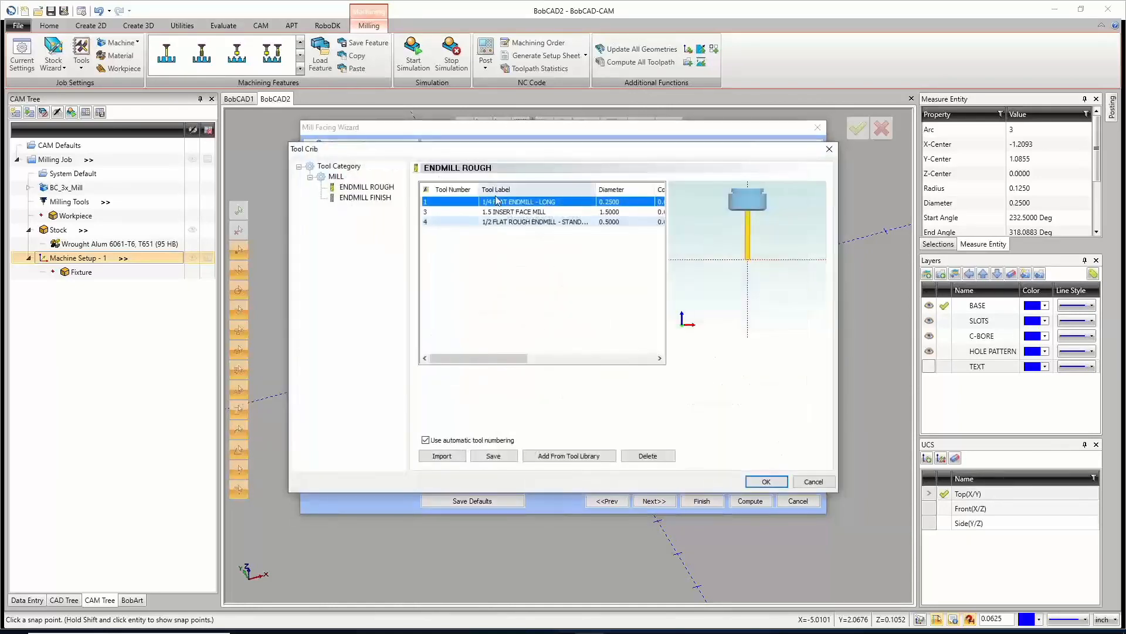
pyautogui.click(500, 212)
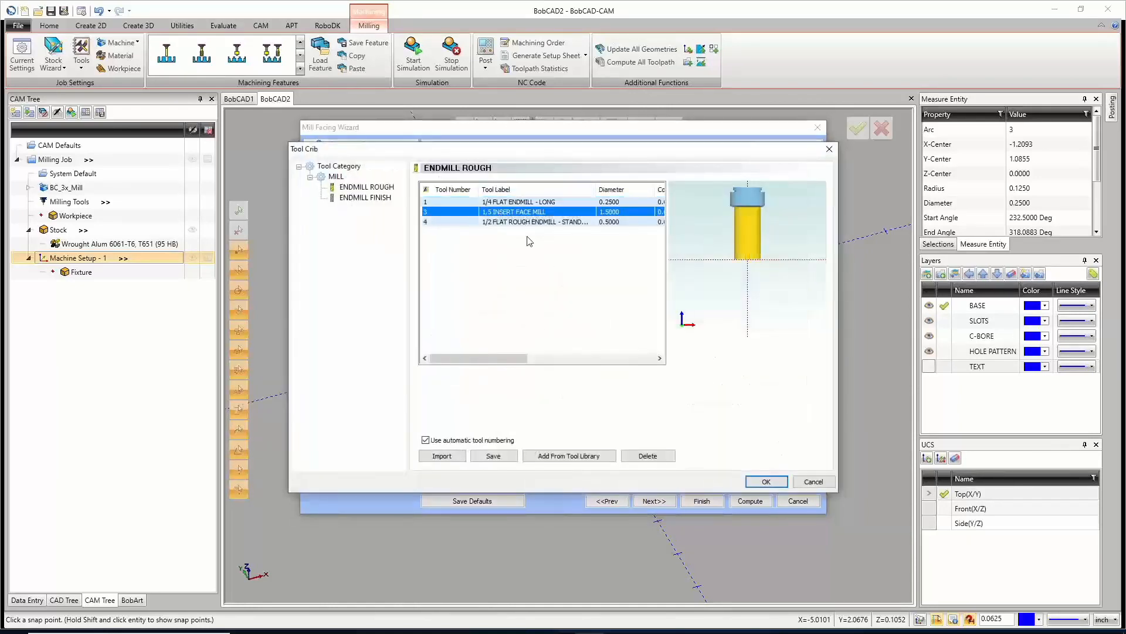
pyautogui.click(773, 485)
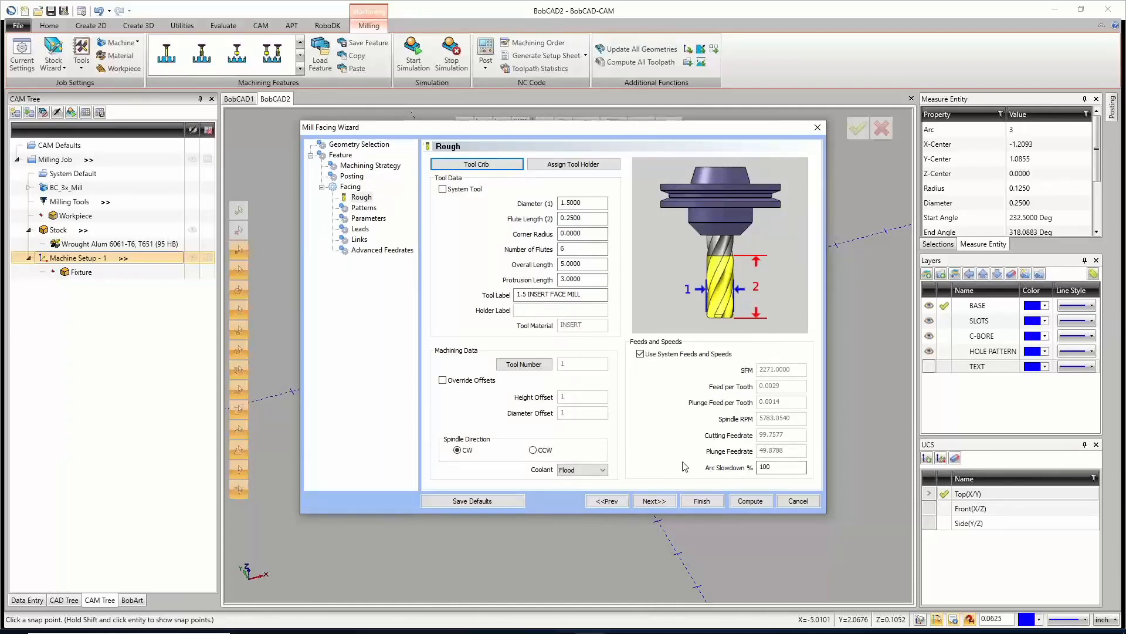
pyautogui.click(656, 500)
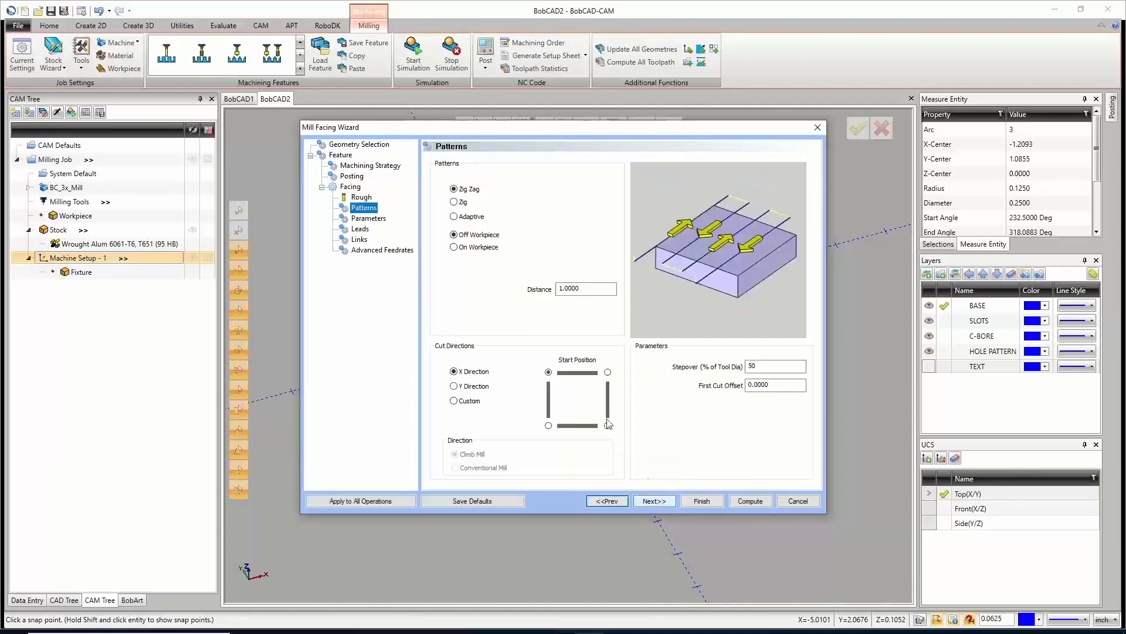
# Preview the Zig pattern and try On Workpiece passes with a distance of 100% of the tool diameter.
pyautogui.click(453, 190)
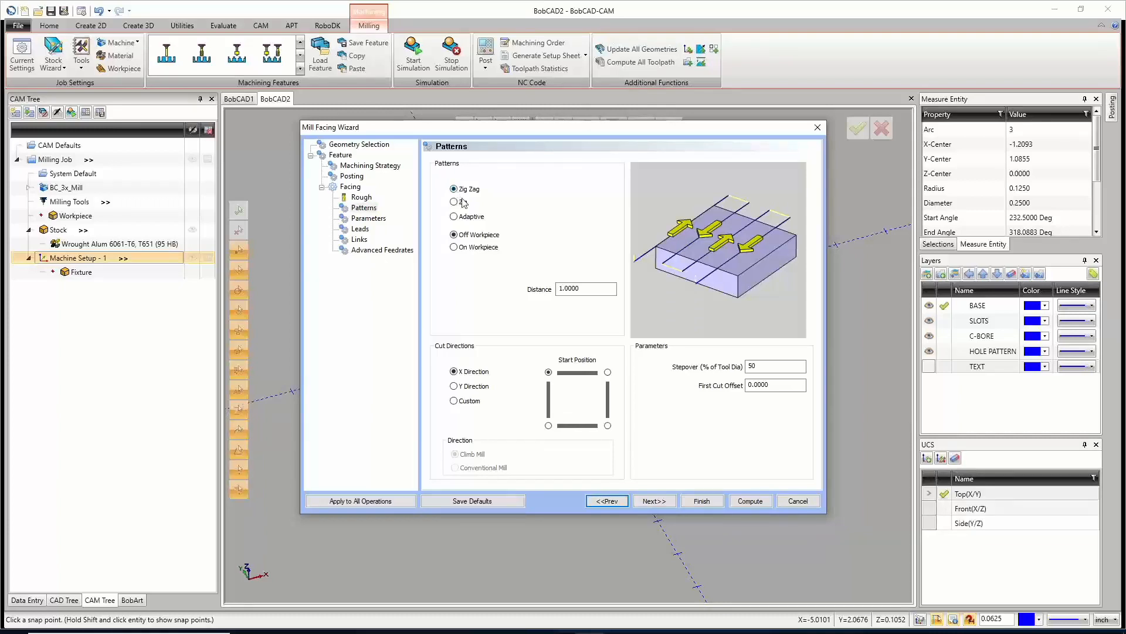
pyautogui.click(454, 201)
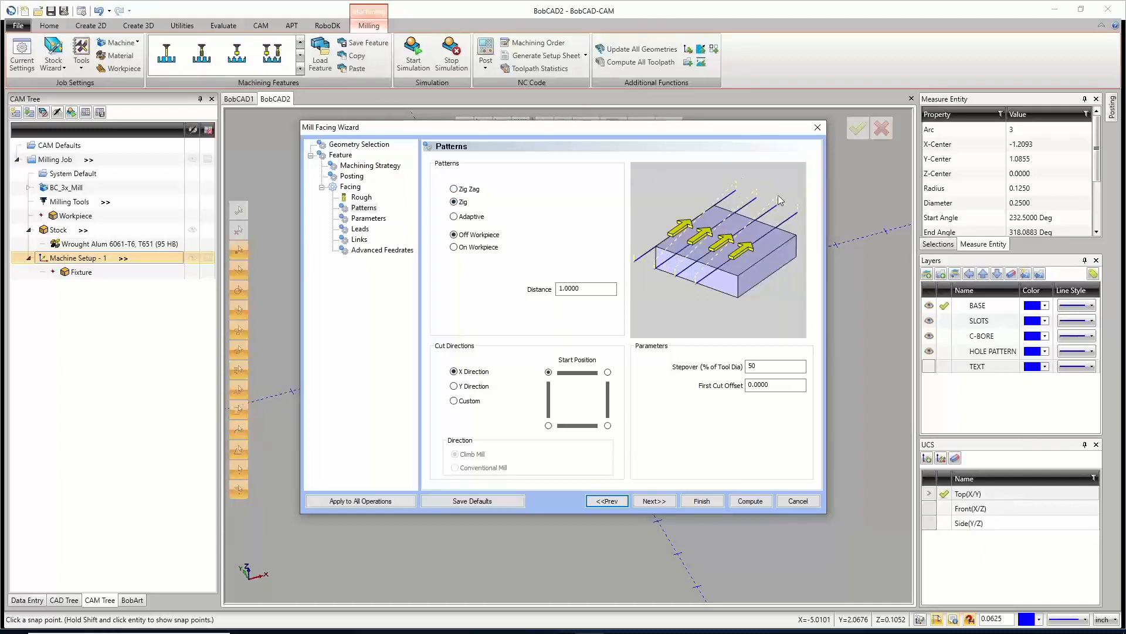
pyautogui.click(454, 189)
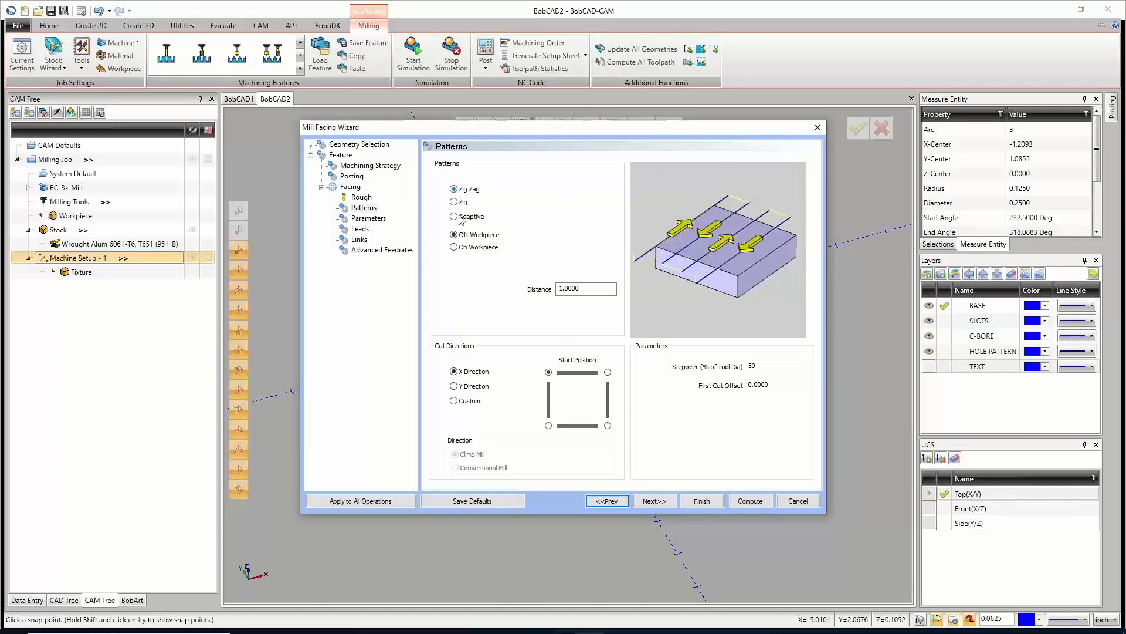
pyautogui.click(454, 247)
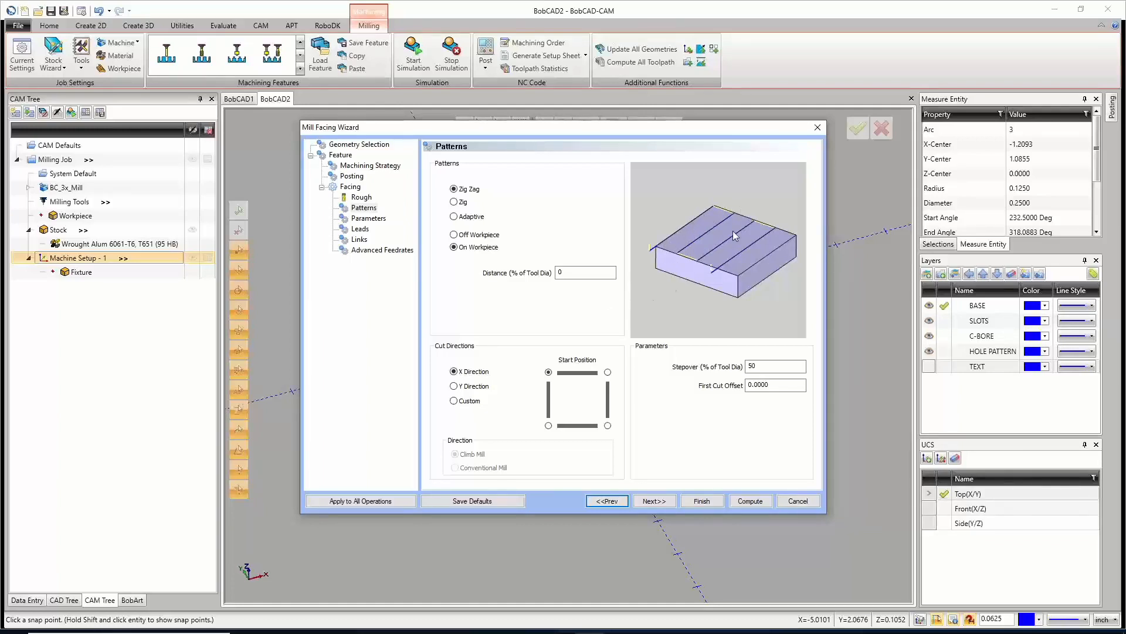
pyautogui.doubleClick(574, 274)
pyautogui.write('100')
# Set the facing passes to run Off Workpiece with a distance of 0.8.
pyautogui.click(455, 235)
pyautogui.doubleClick(569, 288)
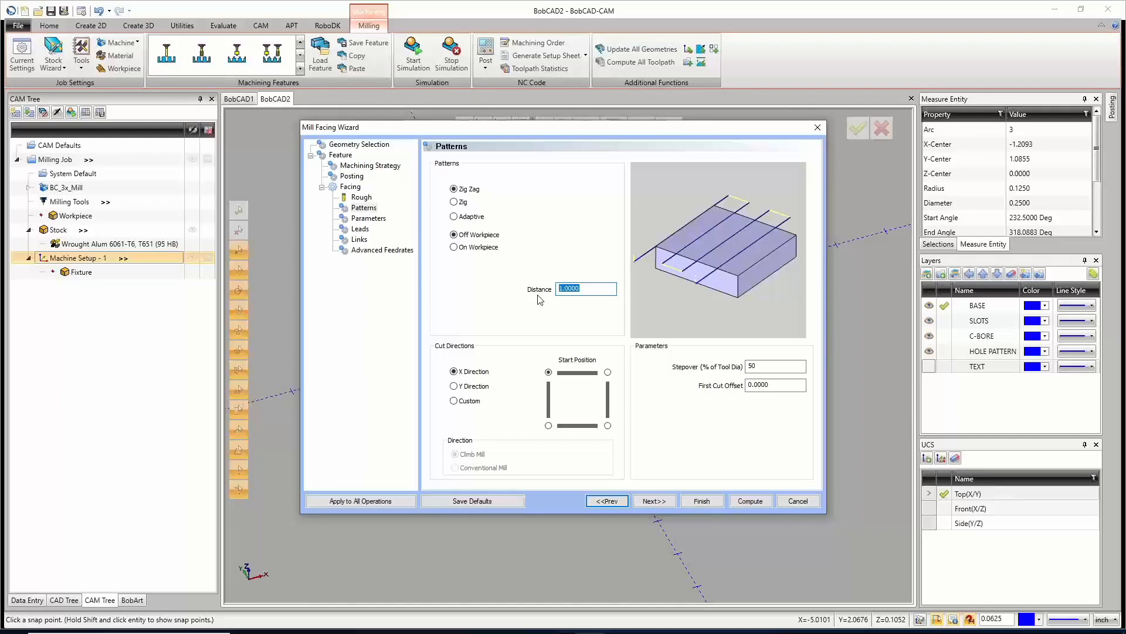
pyautogui.write('.8')
# Preview the Zig and Adaptive facing patterns and return to Zig Zag.
pyautogui.click(454, 202)
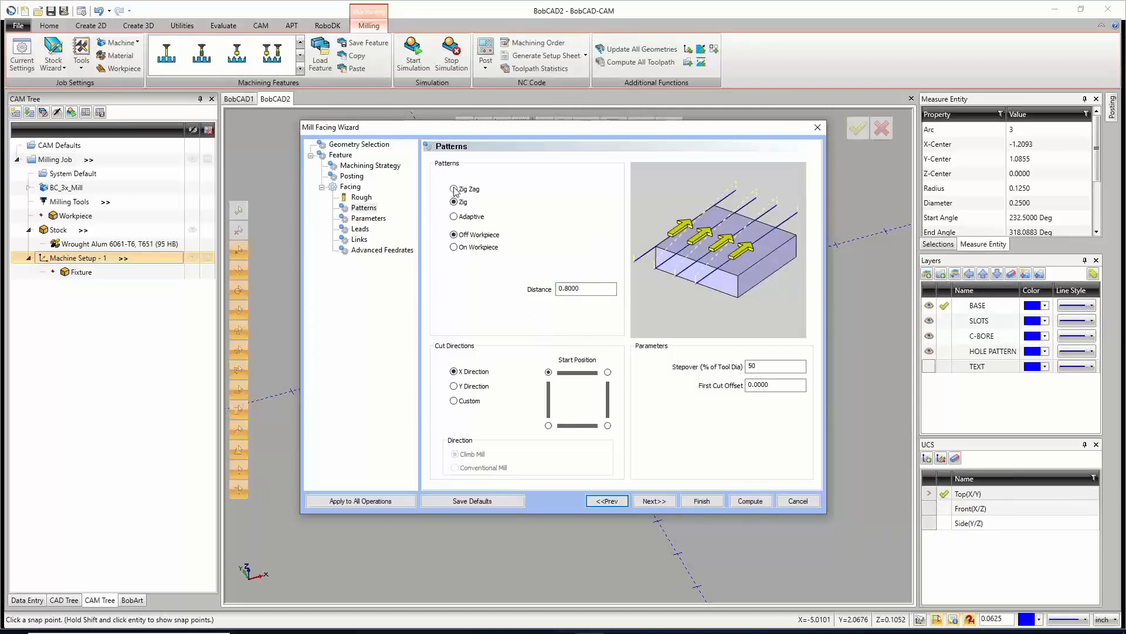
pyautogui.click(454, 217)
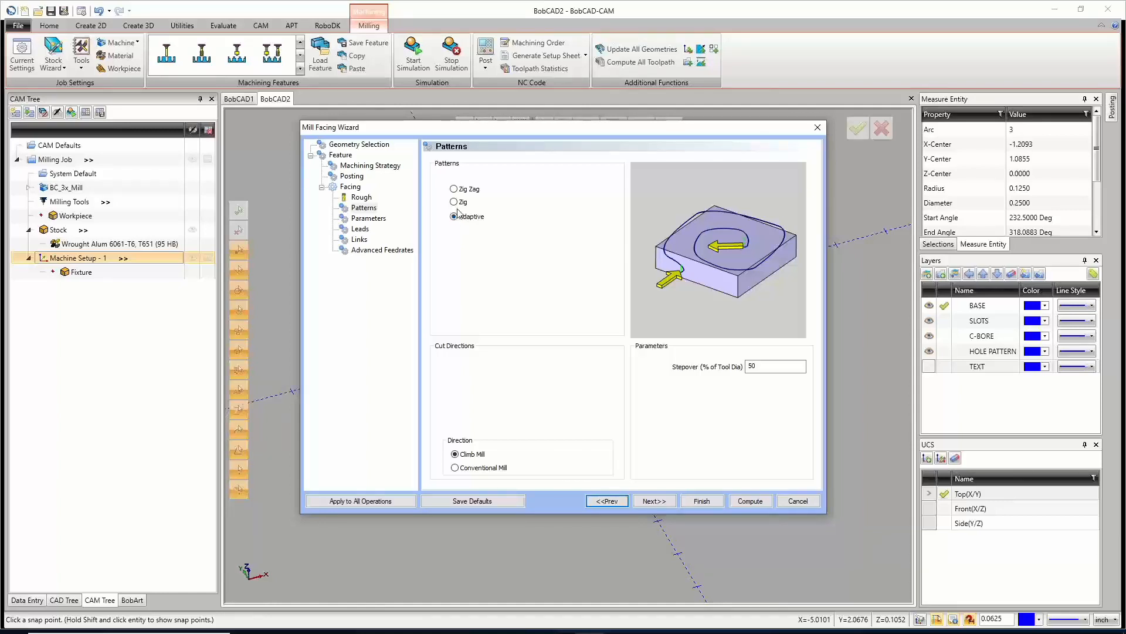
pyautogui.click(454, 188)
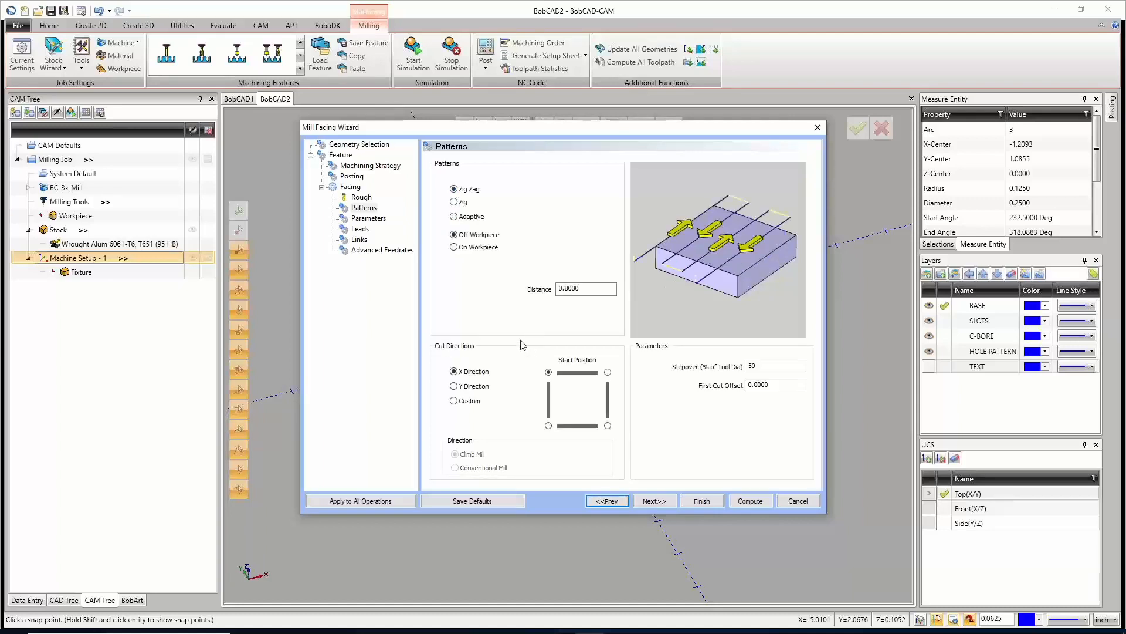
# Try the Y Direction, a Custom 45-degree cut angle and another start corner, returning to X Direction with the upper-left start position.
pyautogui.click(587, 288)
pyautogui.moveTo(614, 129); pyautogui.dragTo(569, 143)
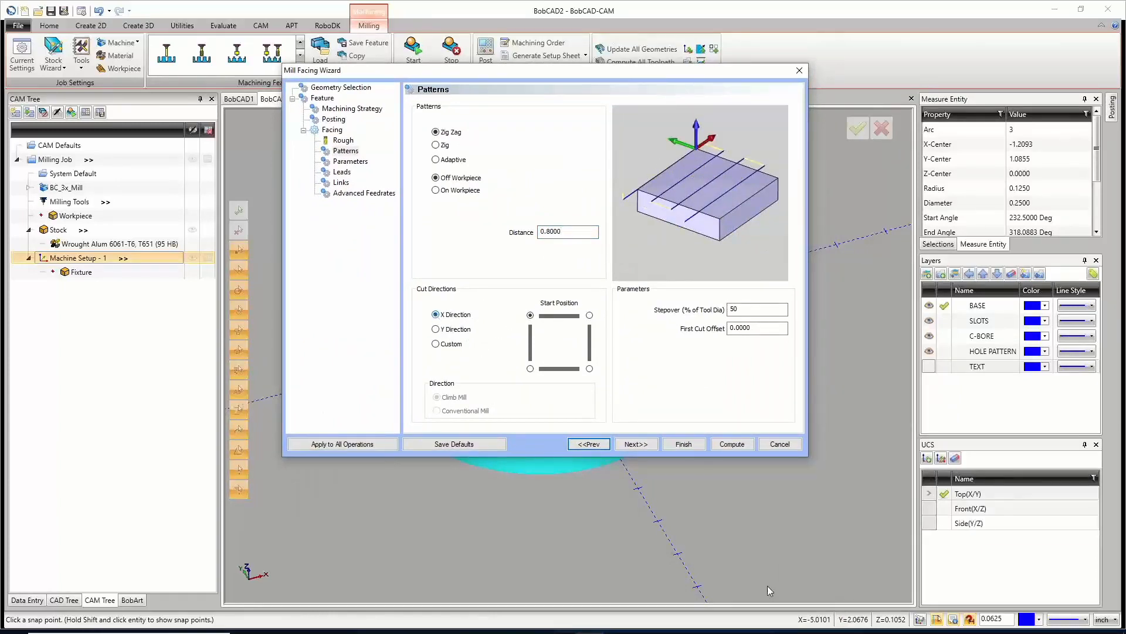
pyautogui.click(766, 627)
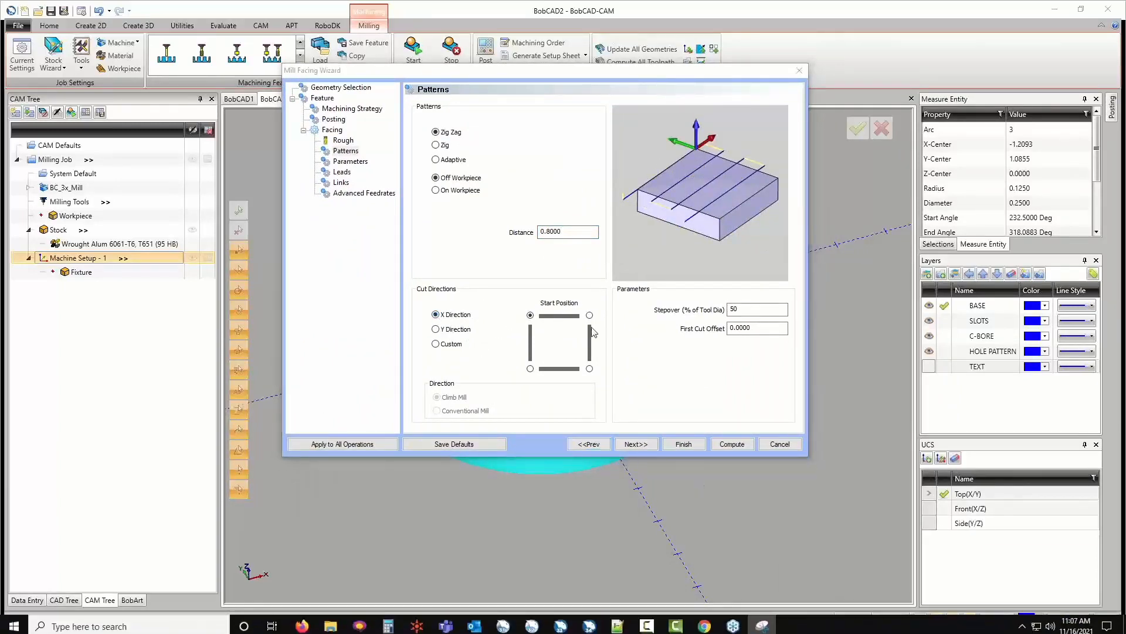
pyautogui.click(437, 329)
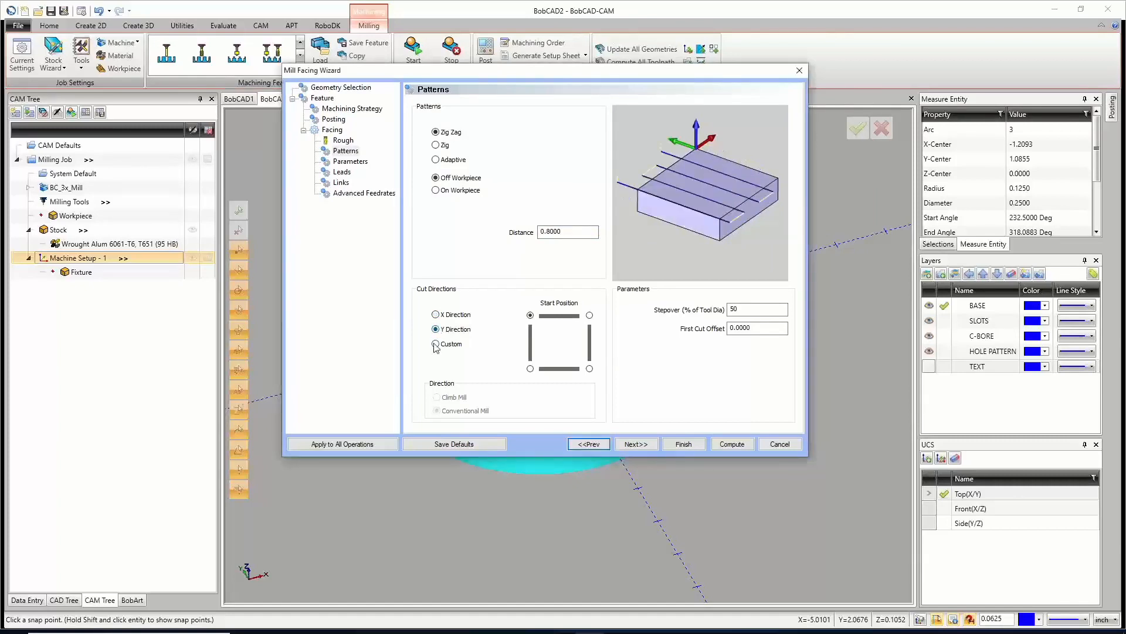
pyautogui.click(435, 344)
pyautogui.click(504, 359)
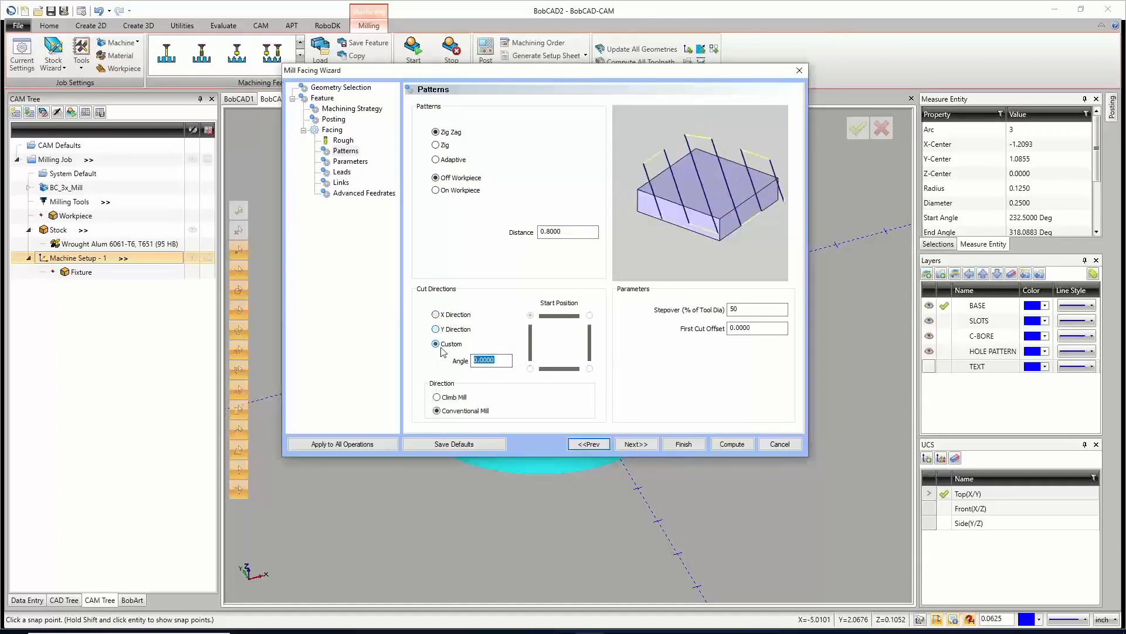
pyautogui.write('45')
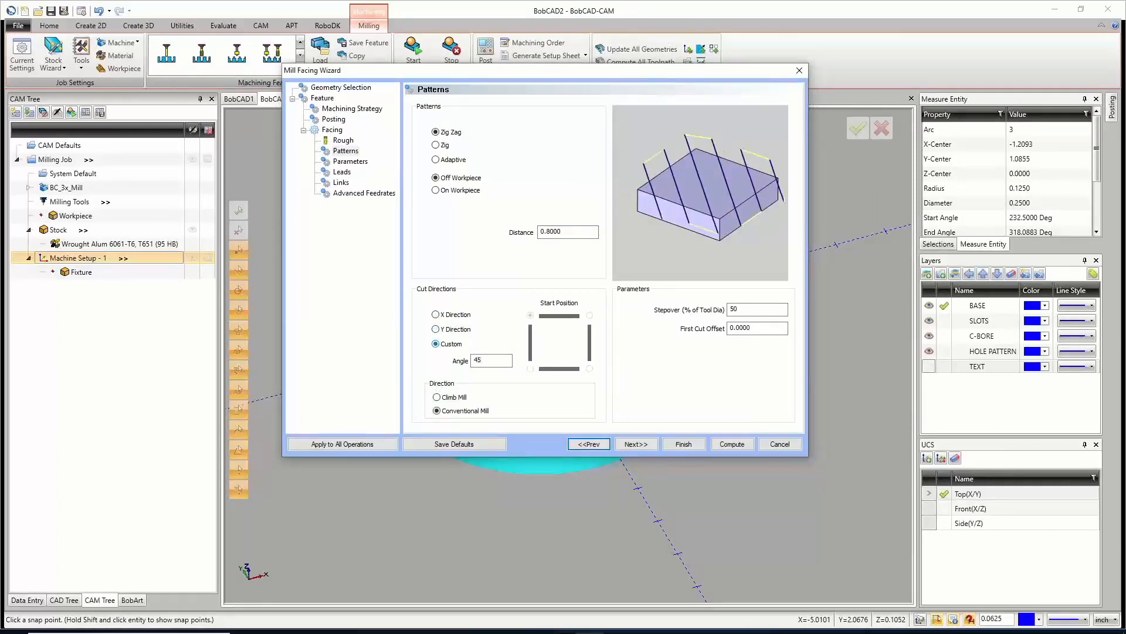
pyautogui.click(438, 316)
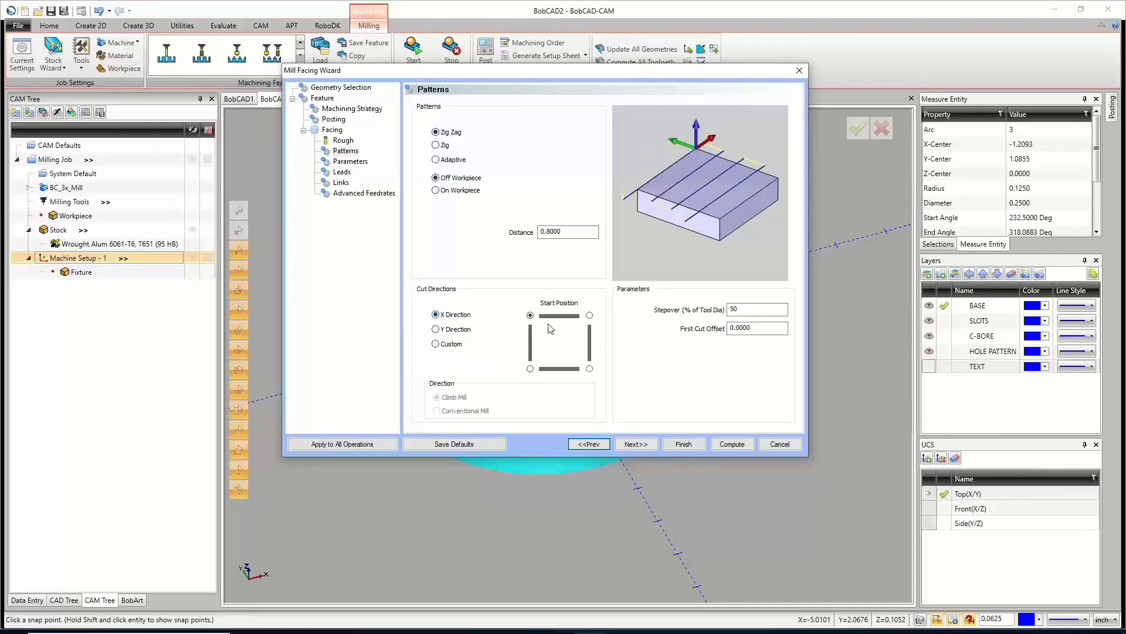
pyautogui.click(531, 369)
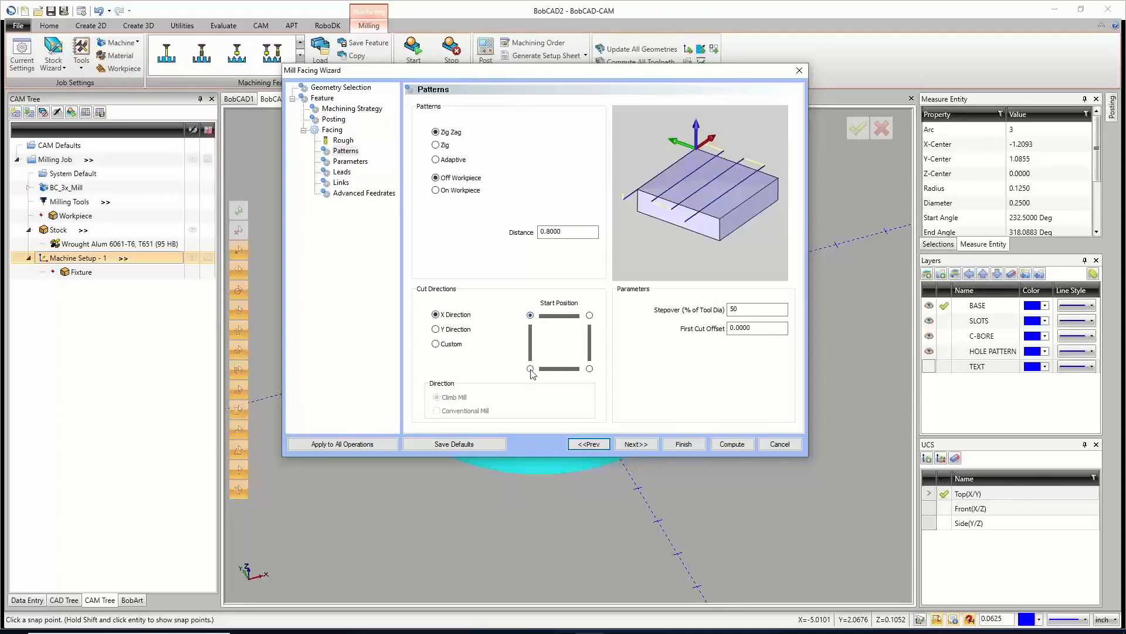
pyautogui.click(531, 316)
# Set the facing stepover to 60% of the tool diameter and keep the first cut offset at 0.
pyautogui.click(740, 309)
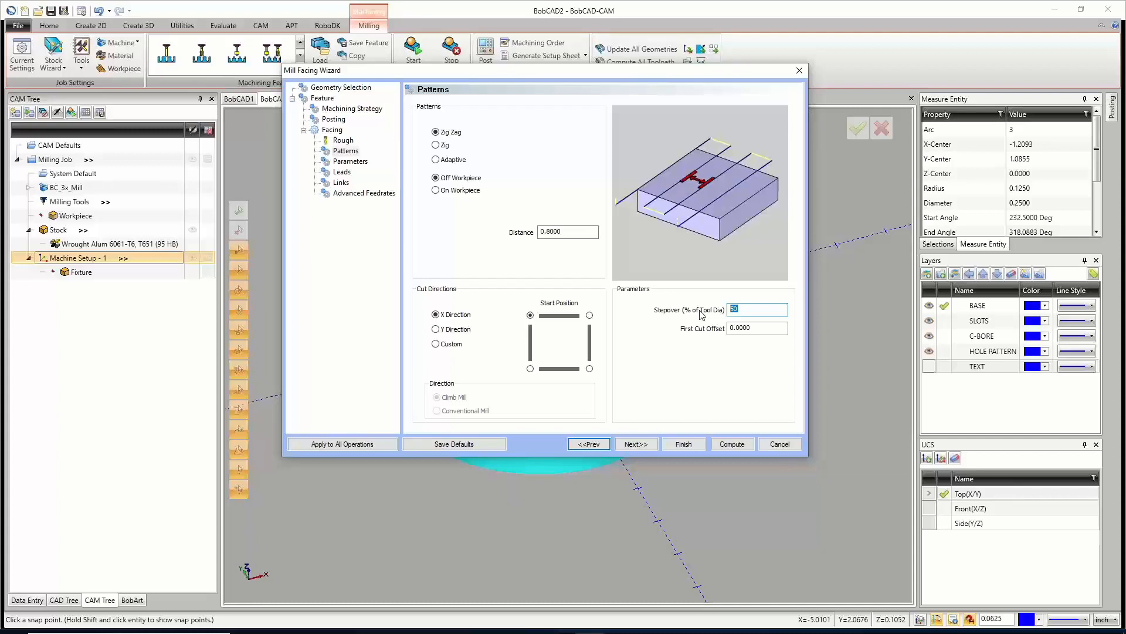
pyautogui.write('60')
pyautogui.press('Tab')
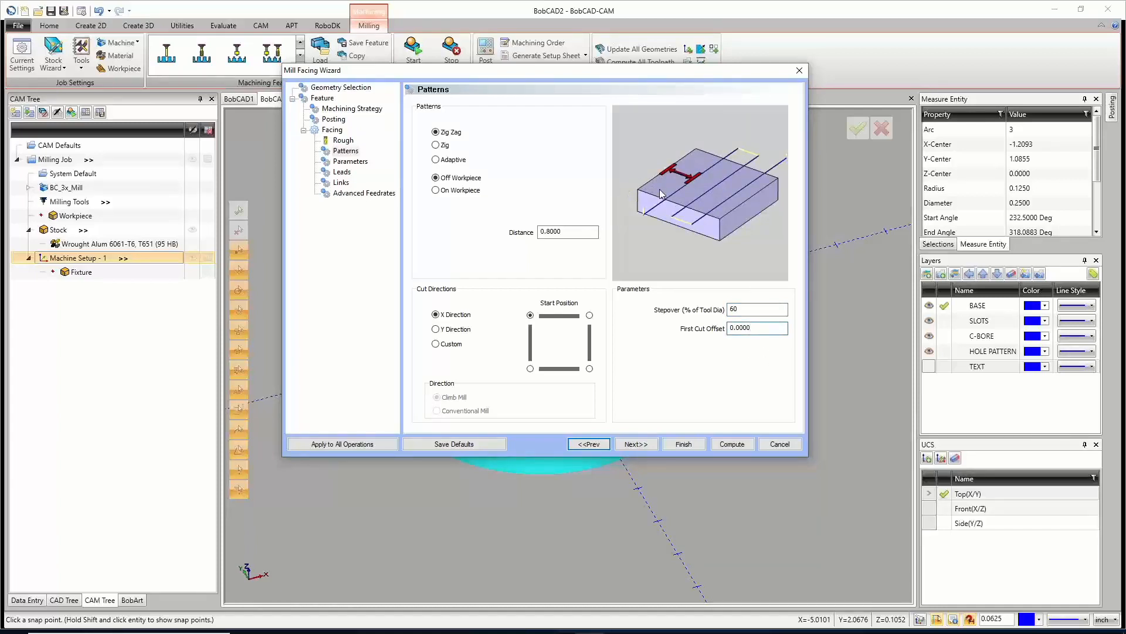
pyautogui.hotkey('ctrl', 'a')
pyautogui.click(639, 444)
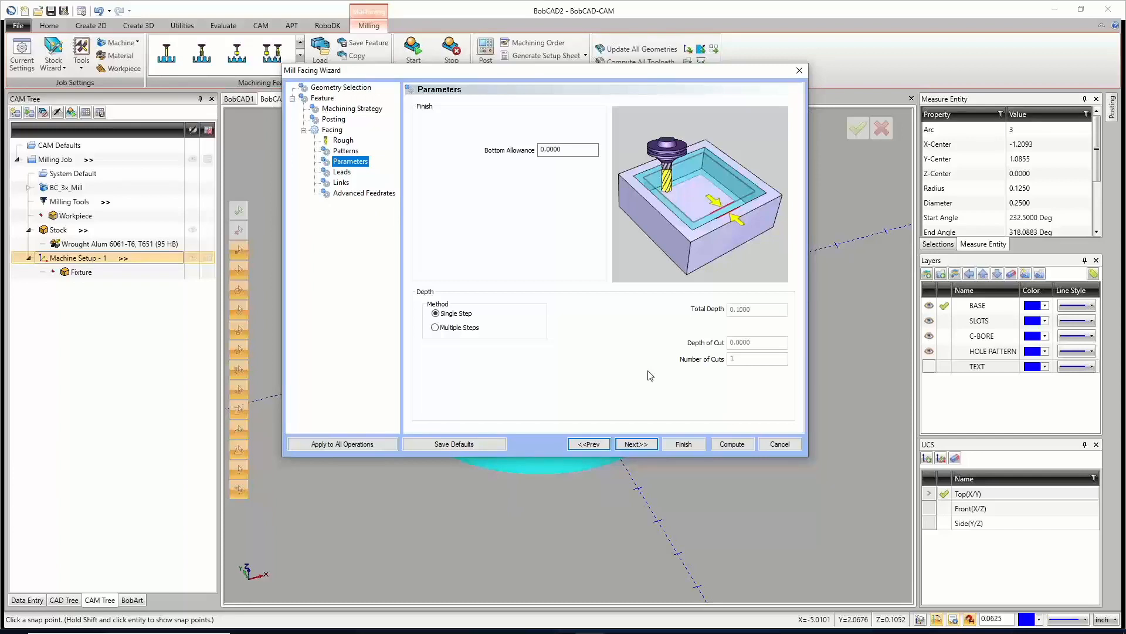
# Preview the Multiple Steps depth method, keep Single Step for the facing cut and proceed to the lead settings.
pyautogui.click(437, 313)
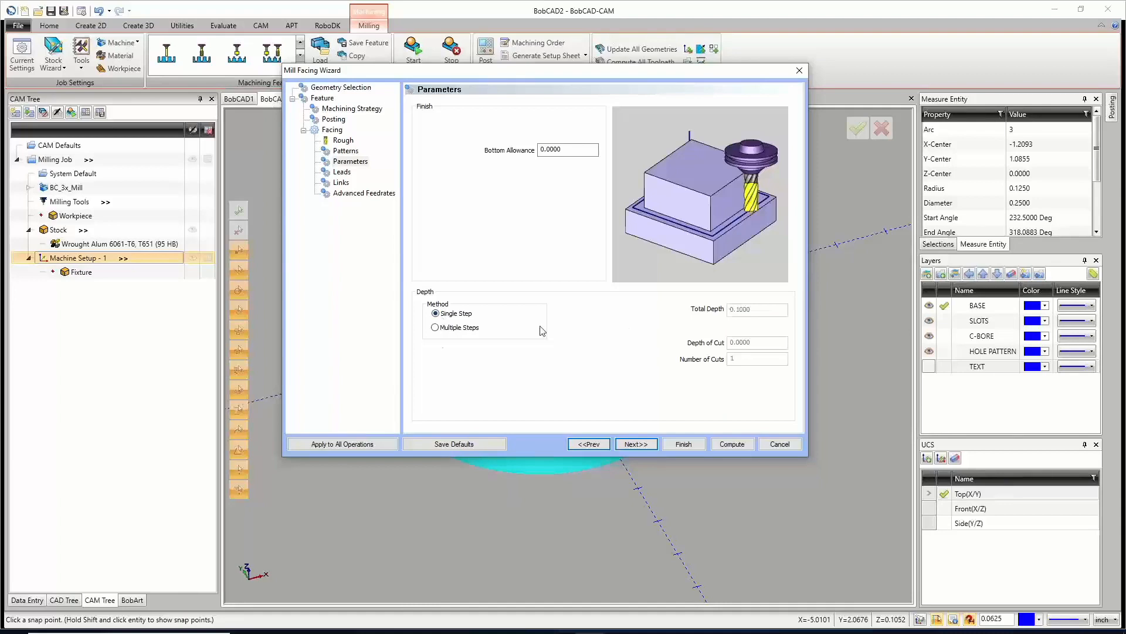
pyautogui.click(435, 327)
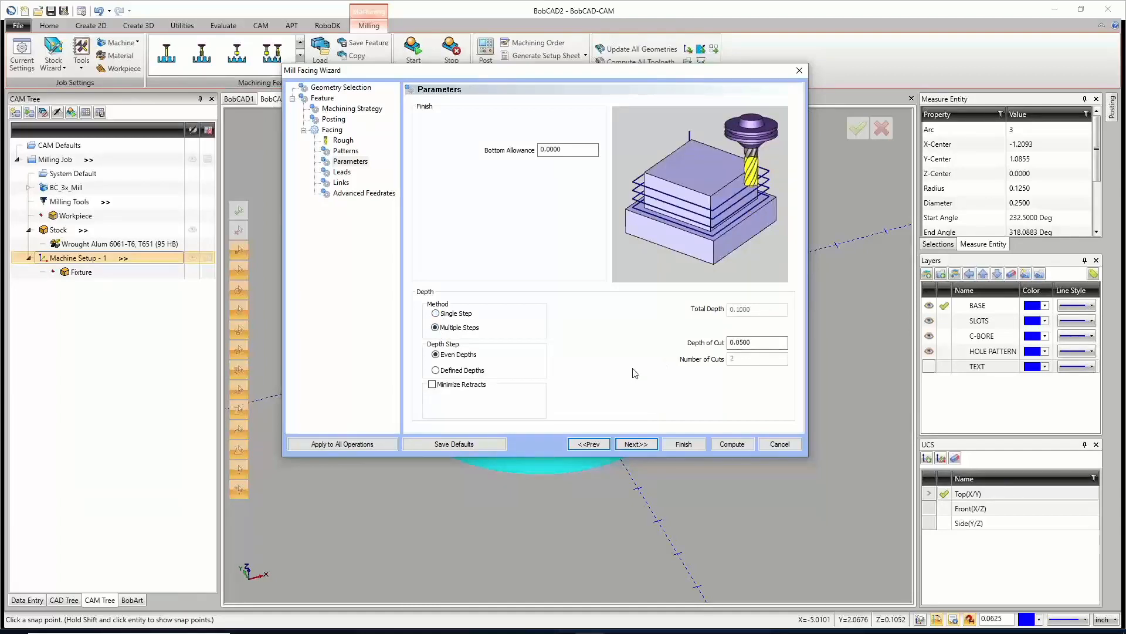
pyautogui.click(436, 313)
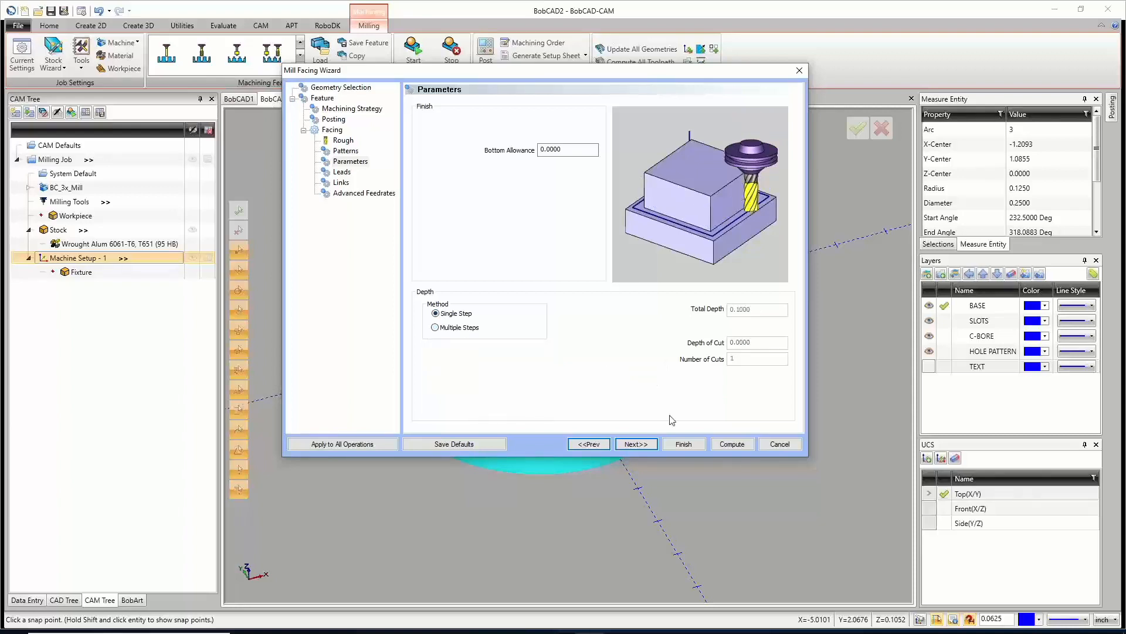
pyautogui.click(637, 443)
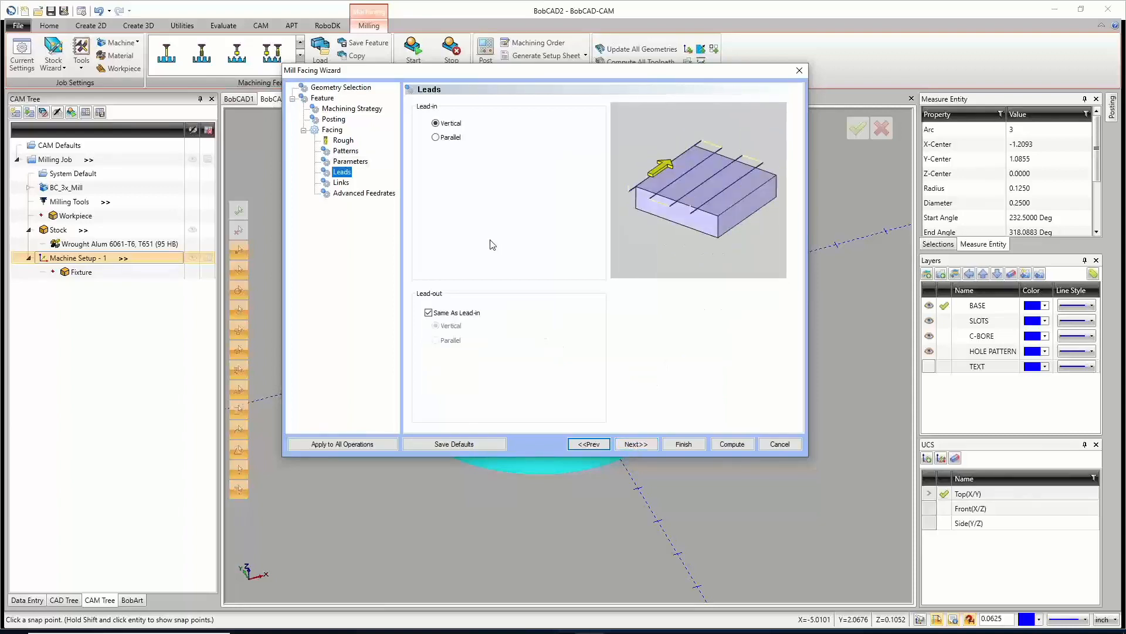
# Set a Parallel facing lead-in with a length of 0.8, keep the lead-out same as the lead-in and proceed to the link settings.
pyautogui.click(436, 124)
pyautogui.click(435, 138)
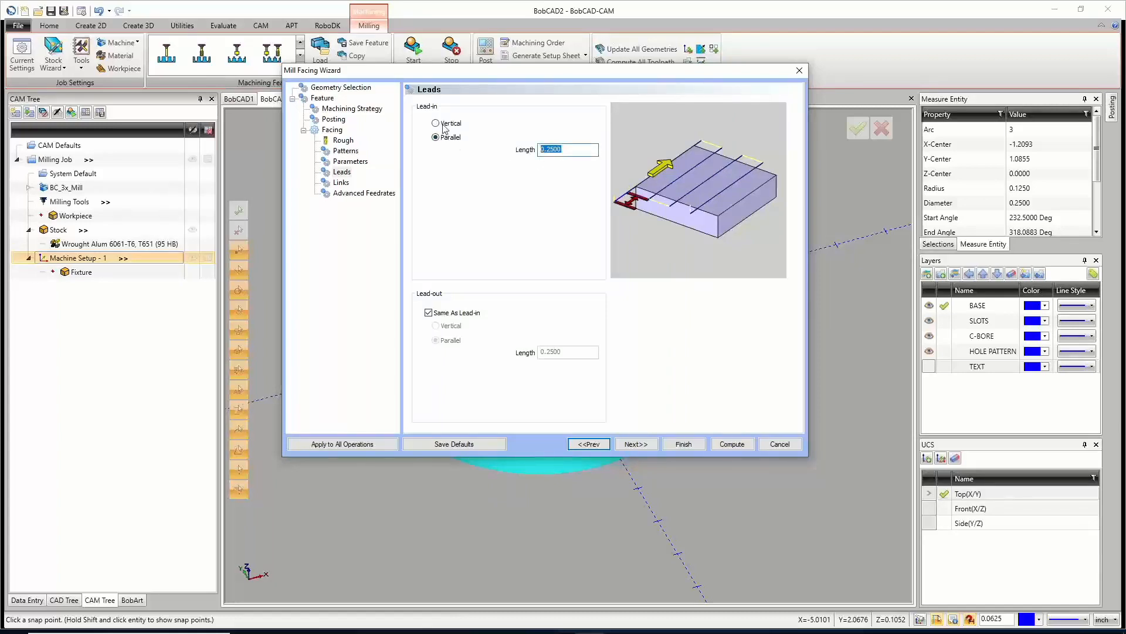
pyautogui.write('.8')
pyautogui.click(428, 312)
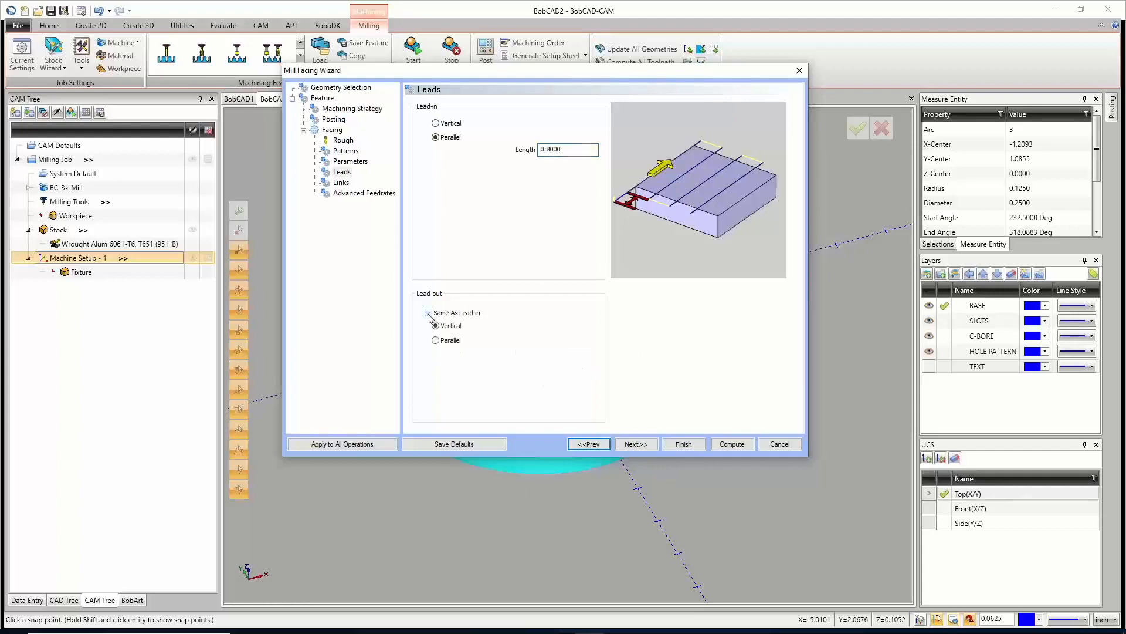
pyautogui.click(429, 312)
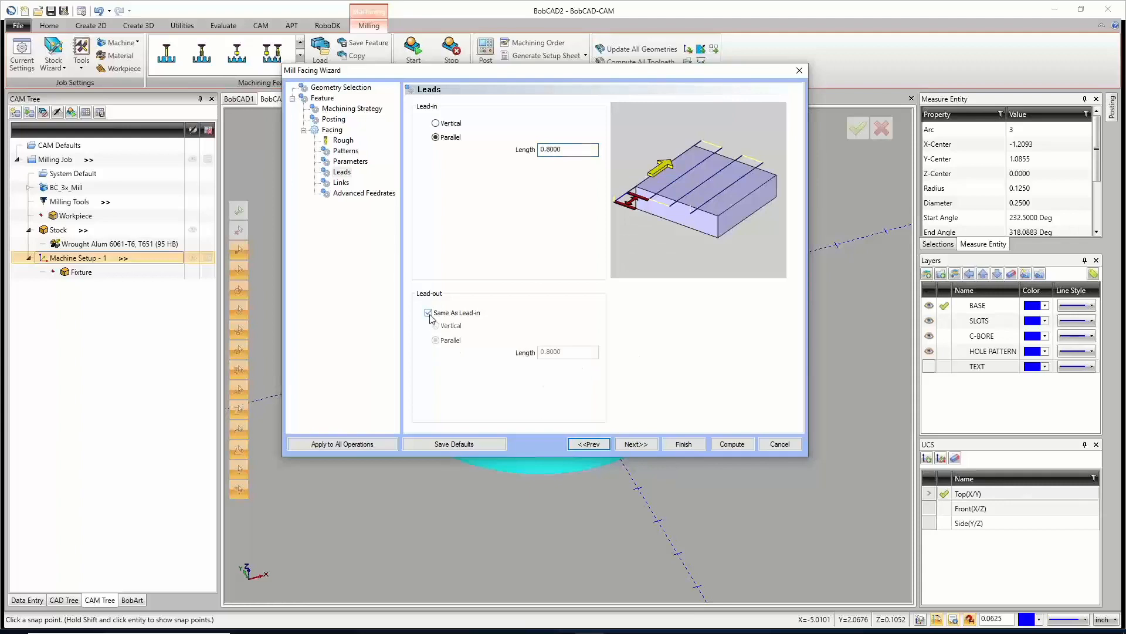
pyautogui.click(645, 444)
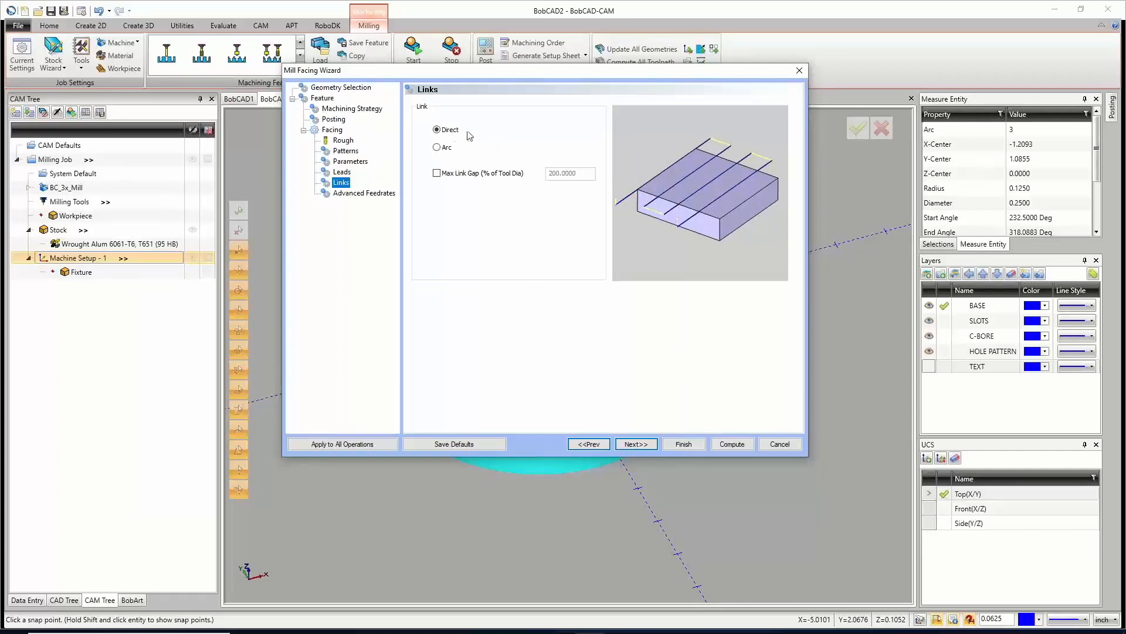
# Preview the Arc link type, keep Direct for the facing links and proceed to the advanced feedrates.
pyautogui.click(437, 146)
pyautogui.click(436, 128)
pyautogui.click(437, 147)
pyautogui.click(437, 130)
pyautogui.click(635, 445)
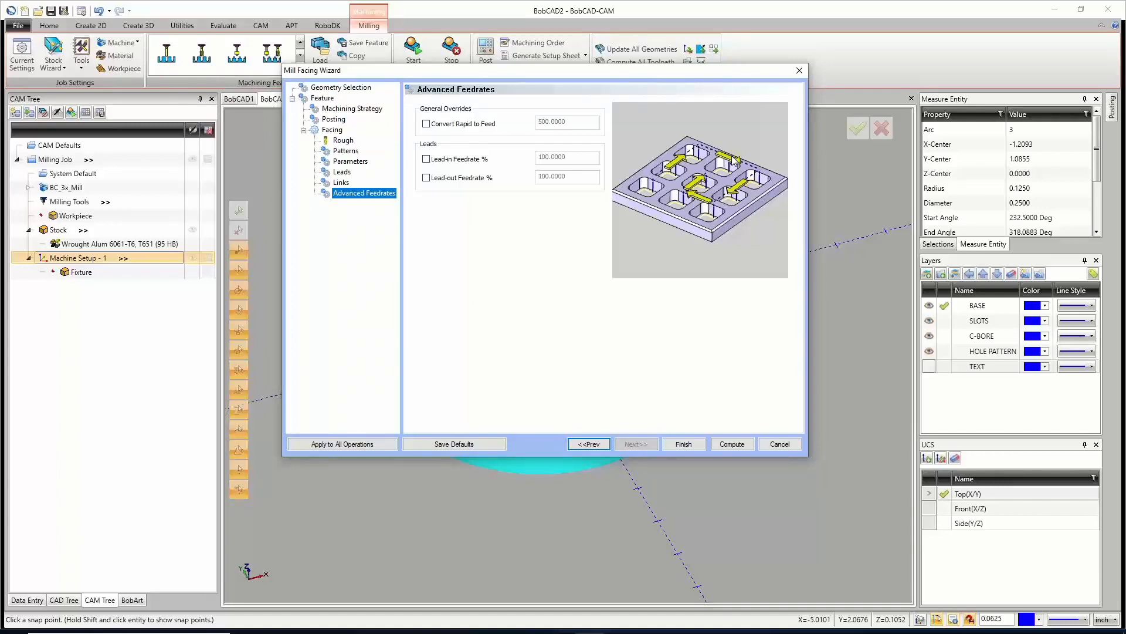
# Try a 50% lead-in feedrate override for the facing cut and compute the facing toolpath.
pyautogui.click(427, 158)
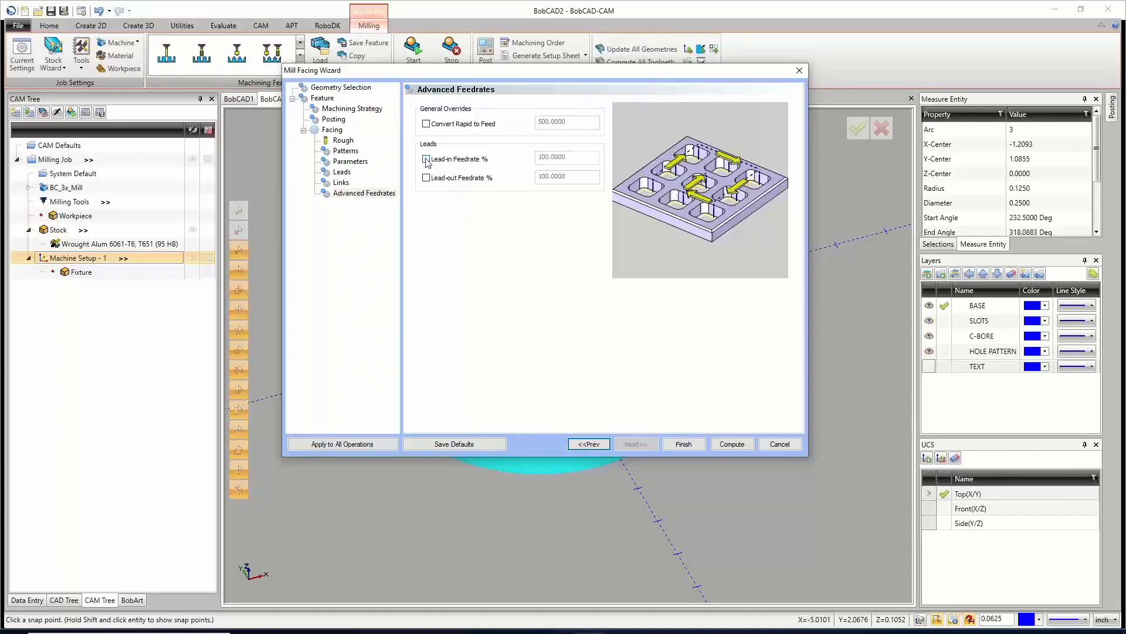
pyautogui.doubleClick(572, 155)
pyautogui.write('50')
pyautogui.click(426, 159)
pyautogui.click(426, 159)
pyautogui.click(731, 446)
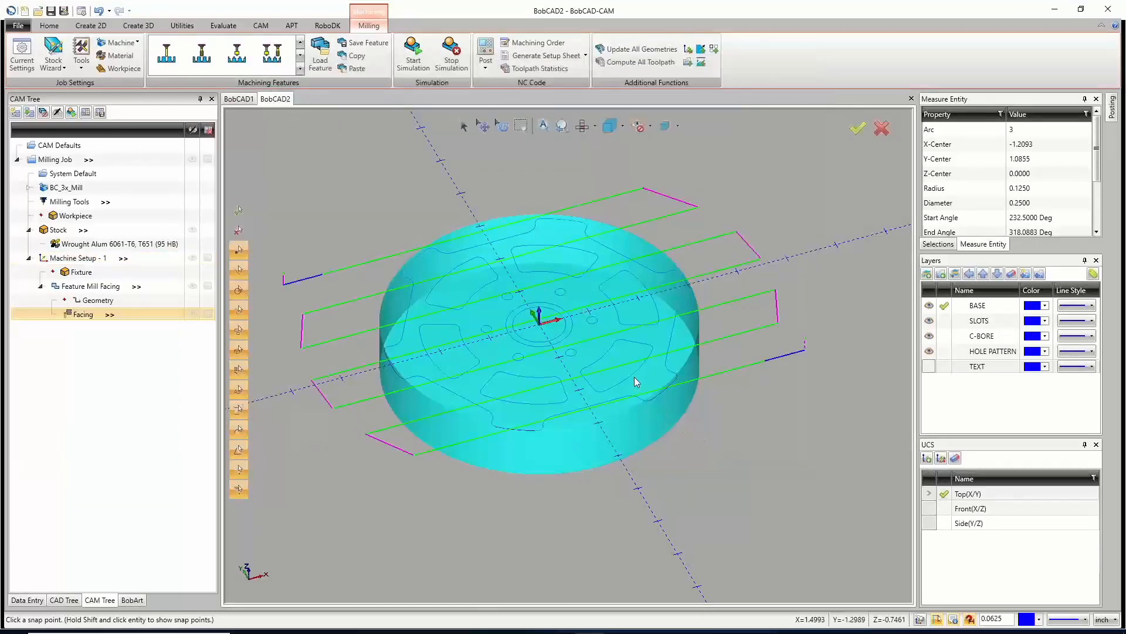
# Start saving the part under a new name in Desktop > Repeat Training Documents > 2 Axis Mill Part Files.
pyautogui.click(64, 12)
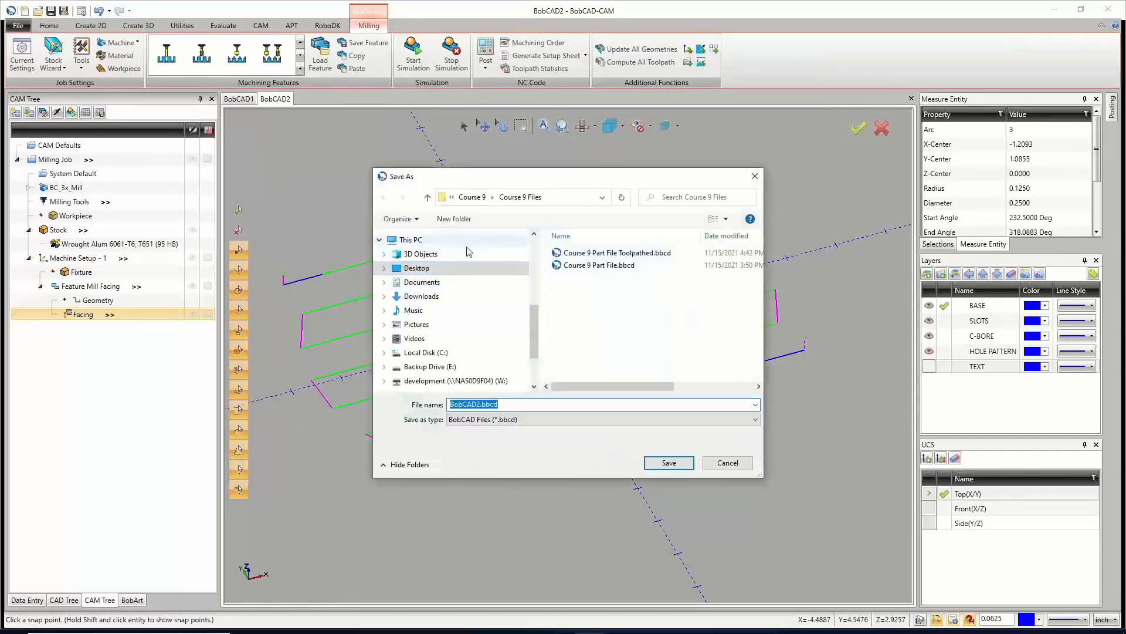
pyautogui.scroll(2, 428, 272)
pyautogui.click(431, 330)
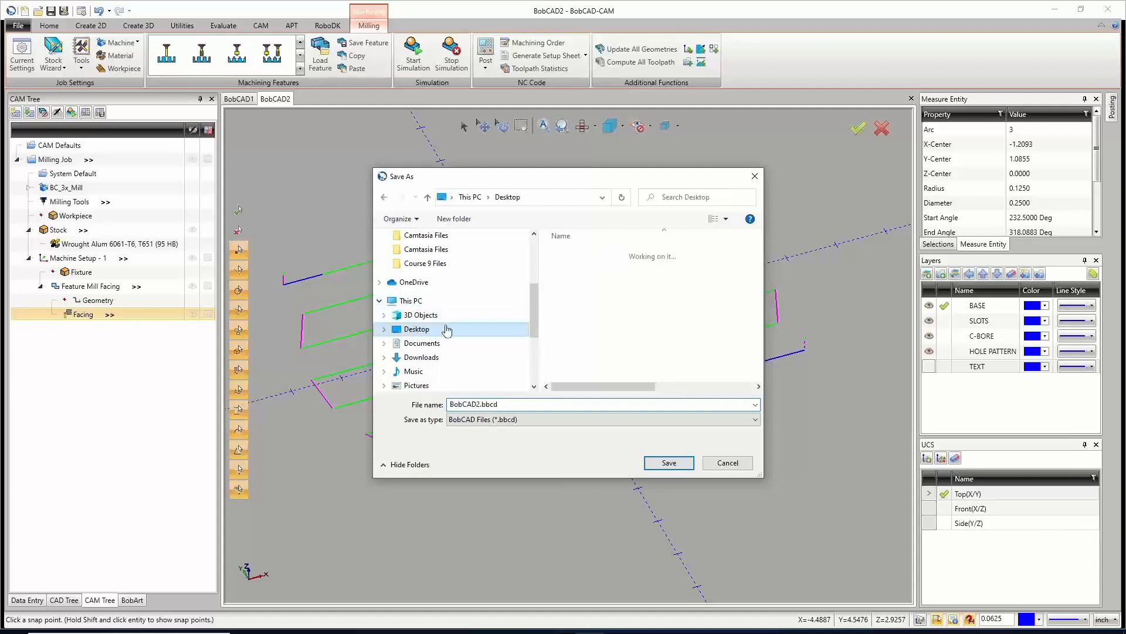
pyautogui.scroll(-10, 586, 322)
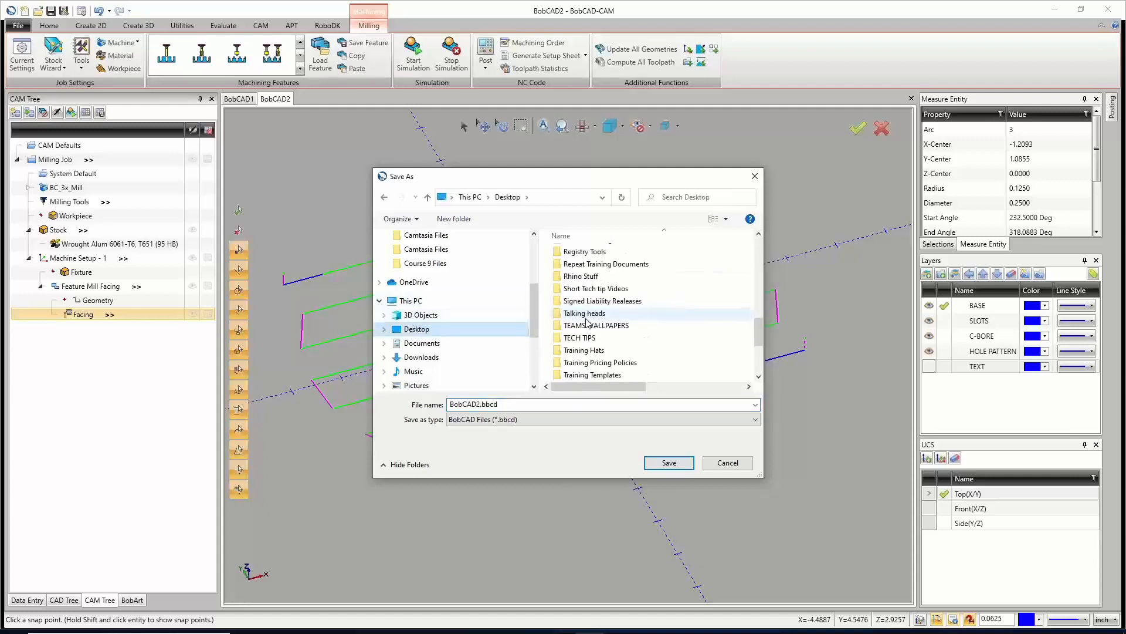
pyautogui.scroll(1, 586, 322)
pyautogui.doubleClick(591, 302)
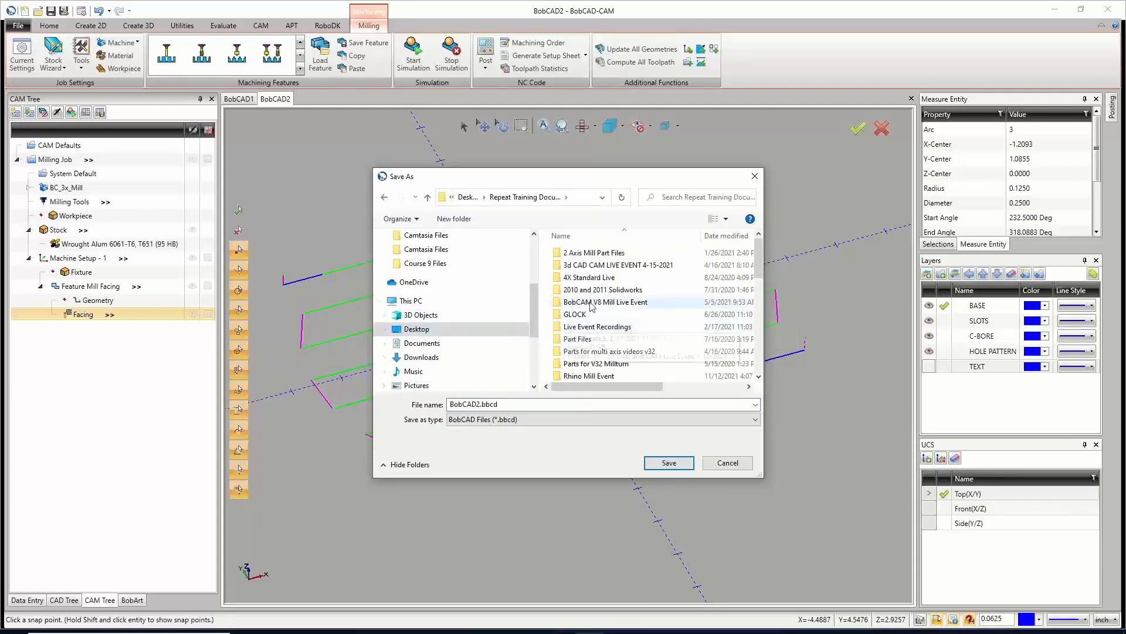
pyautogui.doubleClick(587, 253)
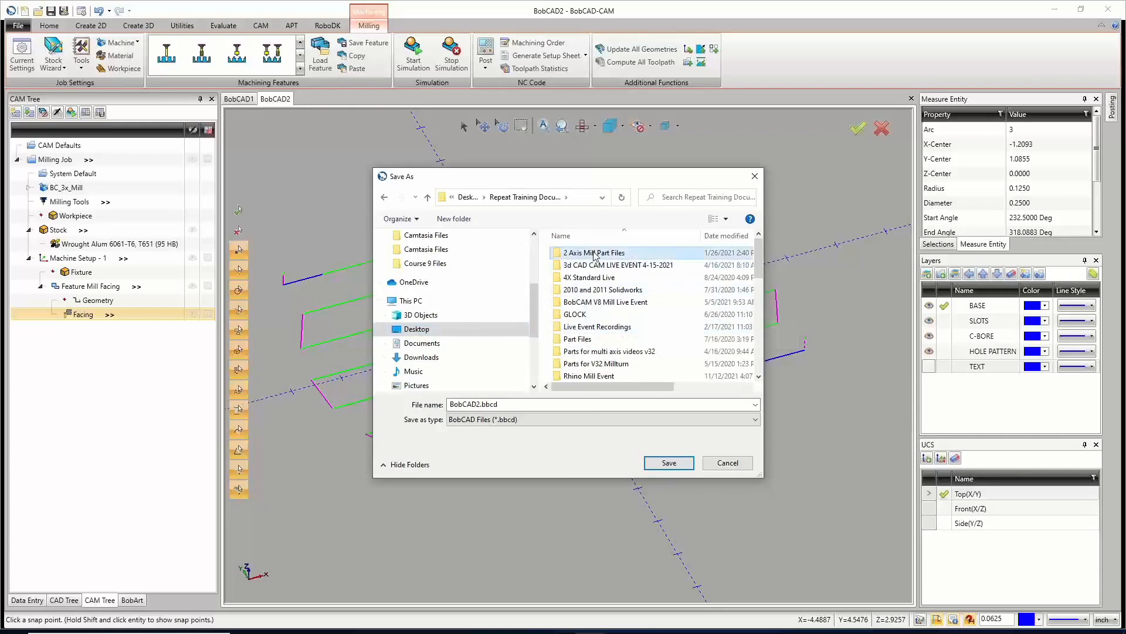
pyautogui.doubleClick(516, 405)
pyautogui.write('eXAMPLE 3')
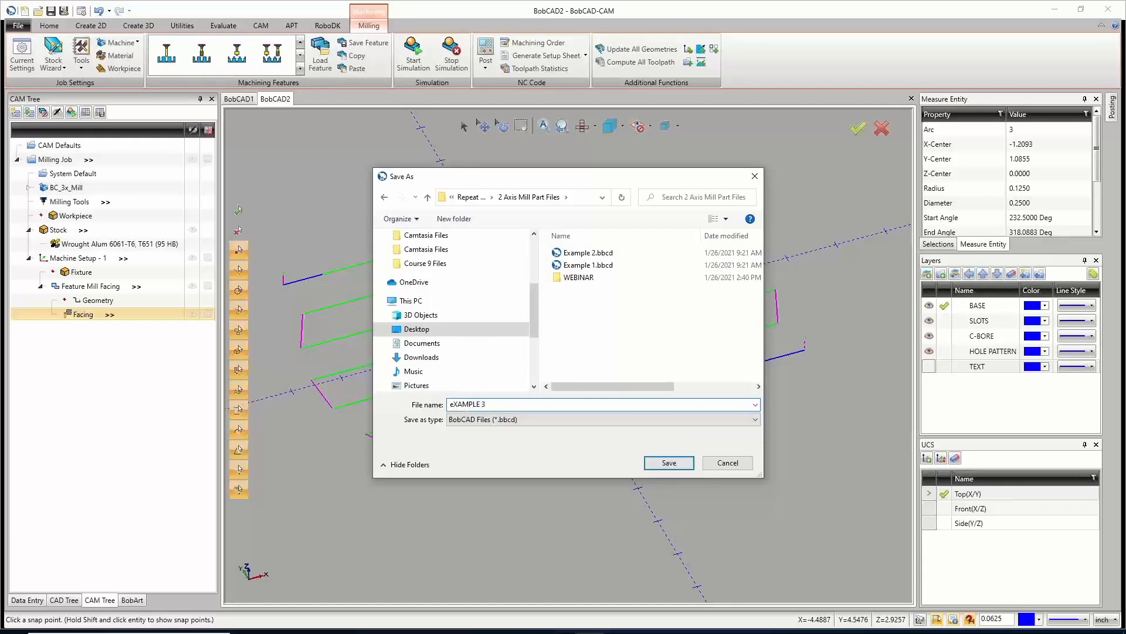
pyautogui.press('BackSpace')
pyautogui.press('BackSpace')
pyautogui.press('BackSpace')
pyautogui.press('BackSpace')
pyautogui.press('BackSpace')
pyautogui.press('BackSpace')
pyautogui.press('BackSpace')
pyautogui.press('BackSpace')
pyautogui.write('Example 3 11-16-2021 Live')
pyautogui.press('BackSpace')
pyautogui.press('BackSpace')
pyautogui.press('BackSpace')
pyautogui.press('BackSpace')
pyautogui.write('2d Live Even')
pyautogui.click(670, 464)
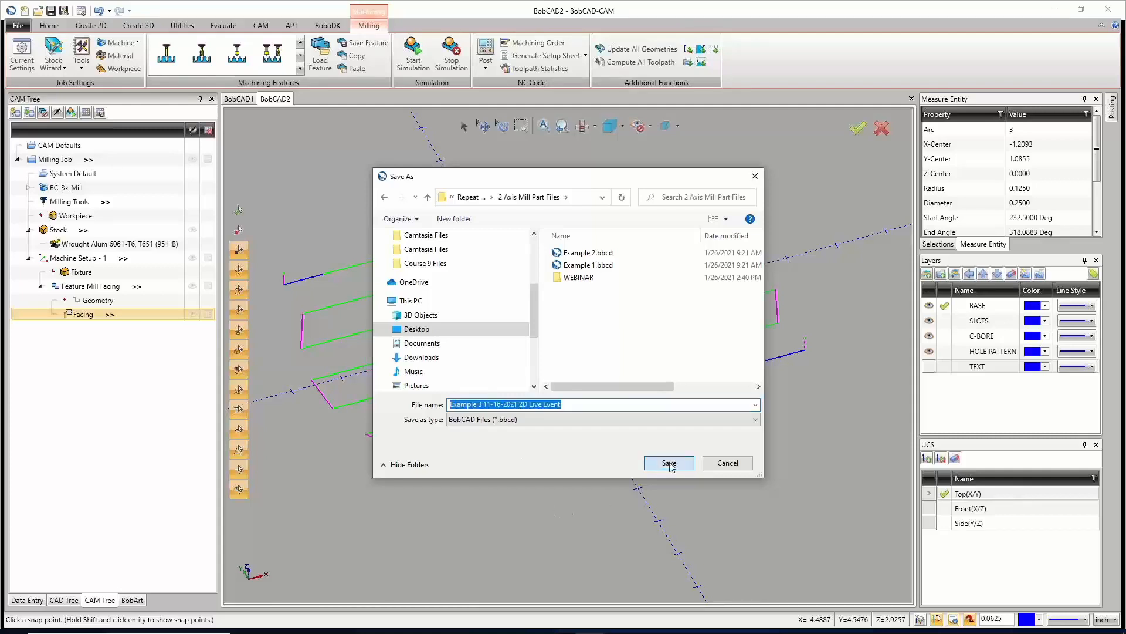
# Blank the Facing operation's toolpath and the Mill Facing feature in the CAM tree.
pyautogui.rightClick(80, 317)
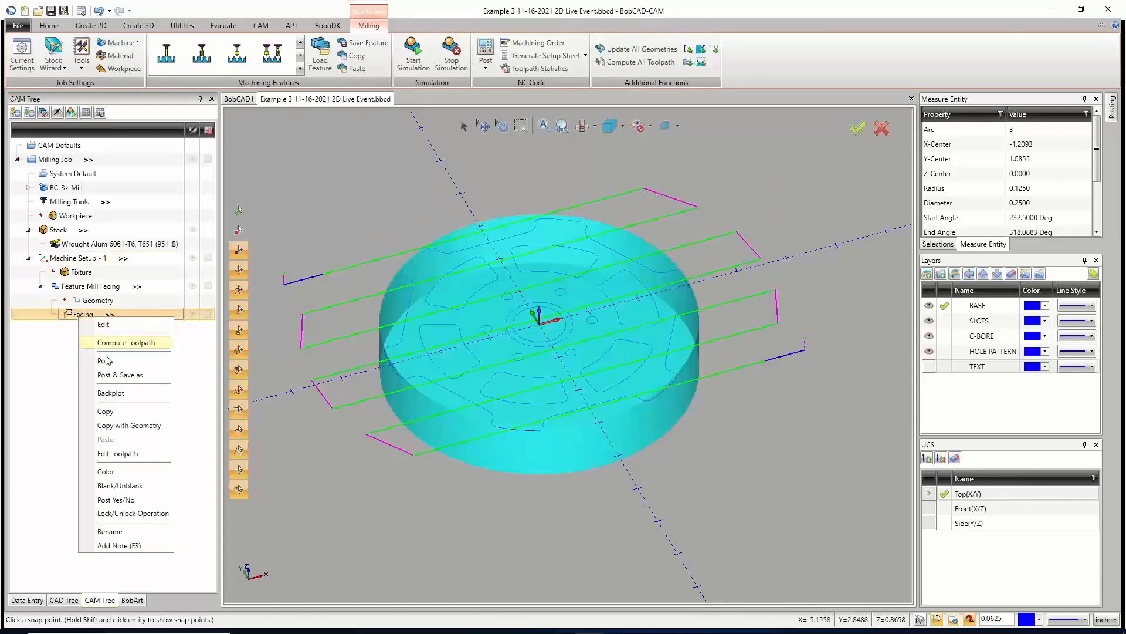
pyautogui.click(118, 486)
pyautogui.moveTo(588, 465); pyautogui.dragTo(593, 420, button='middle')
pyautogui.moveTo(575, 382); pyautogui.dragTo(572, 358, button='middle')
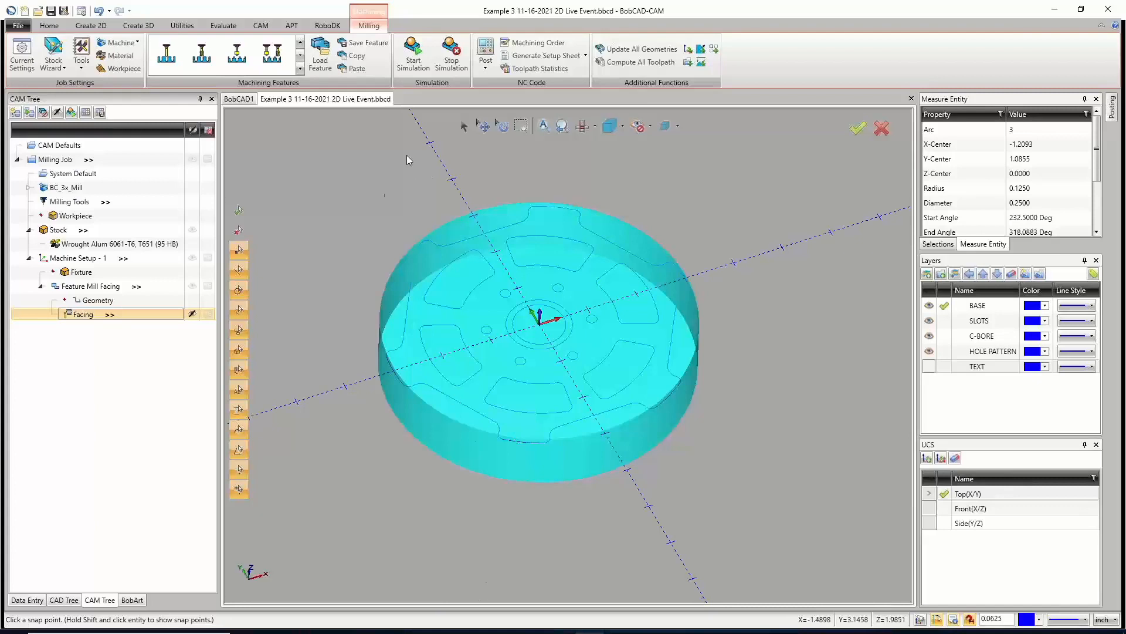
pyautogui.click(41, 286)
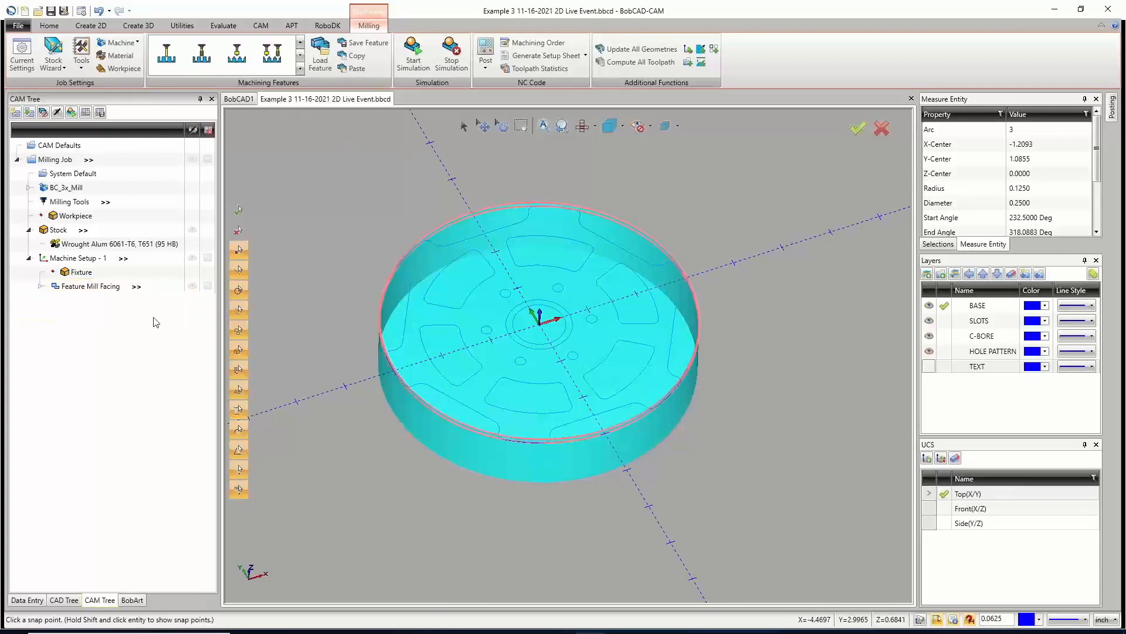
pyautogui.click(40, 286)
pyautogui.click(193, 287)
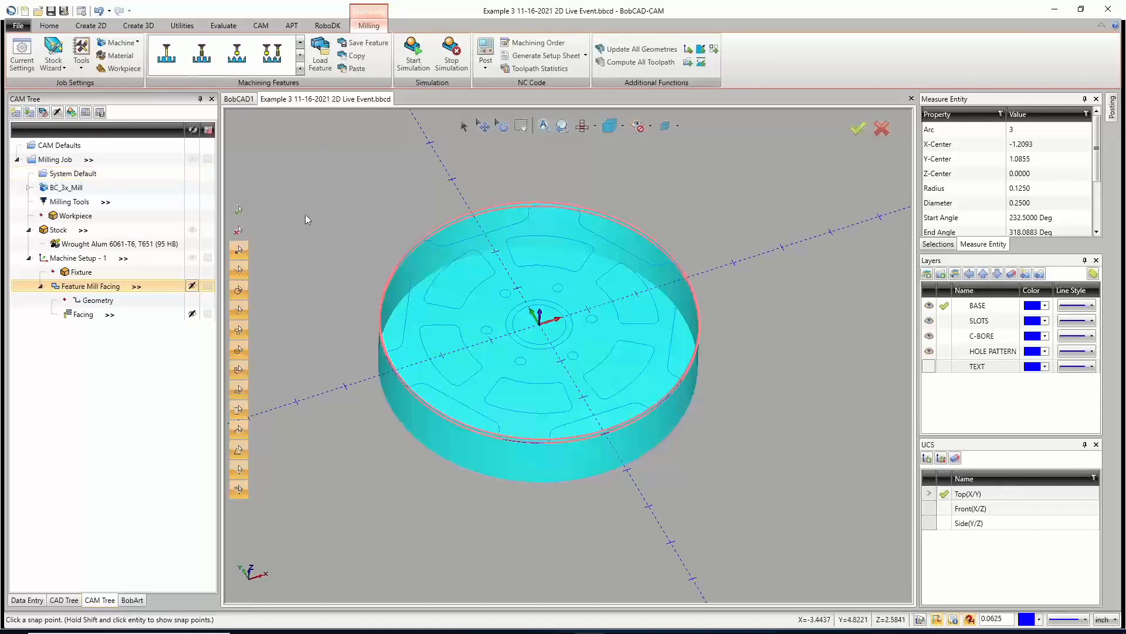
# Collapse the Mill Facing feature in the CAM tree.
pyautogui.moveTo(441, 632)
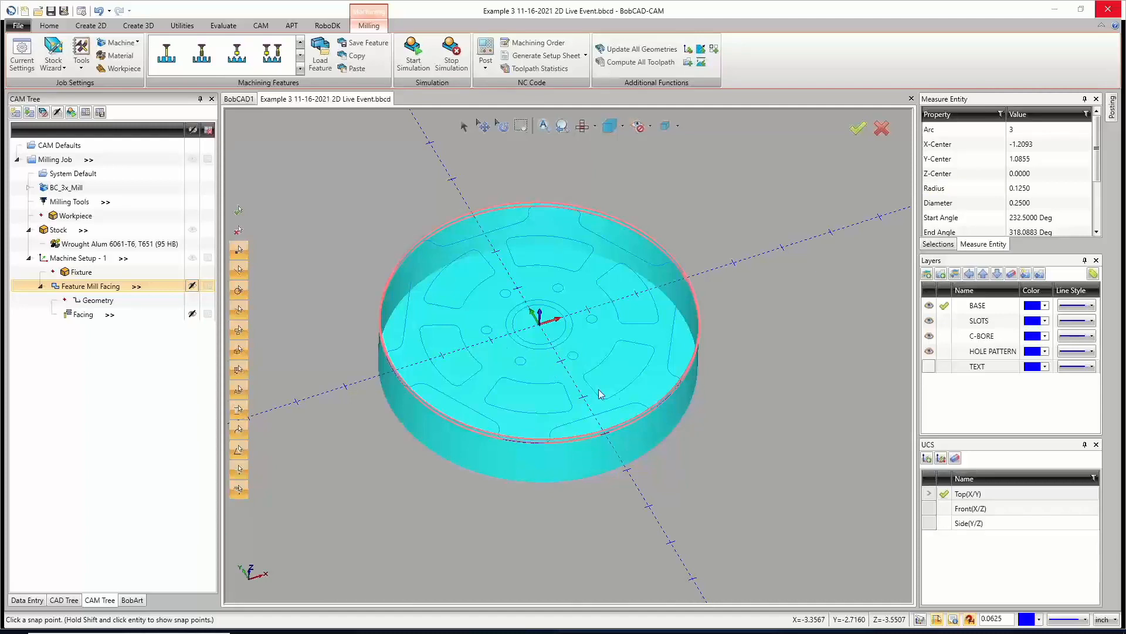
pyautogui.moveTo(600, 392); pyautogui.dragTo(408, 377, button='middle')
pyautogui.click(83, 314)
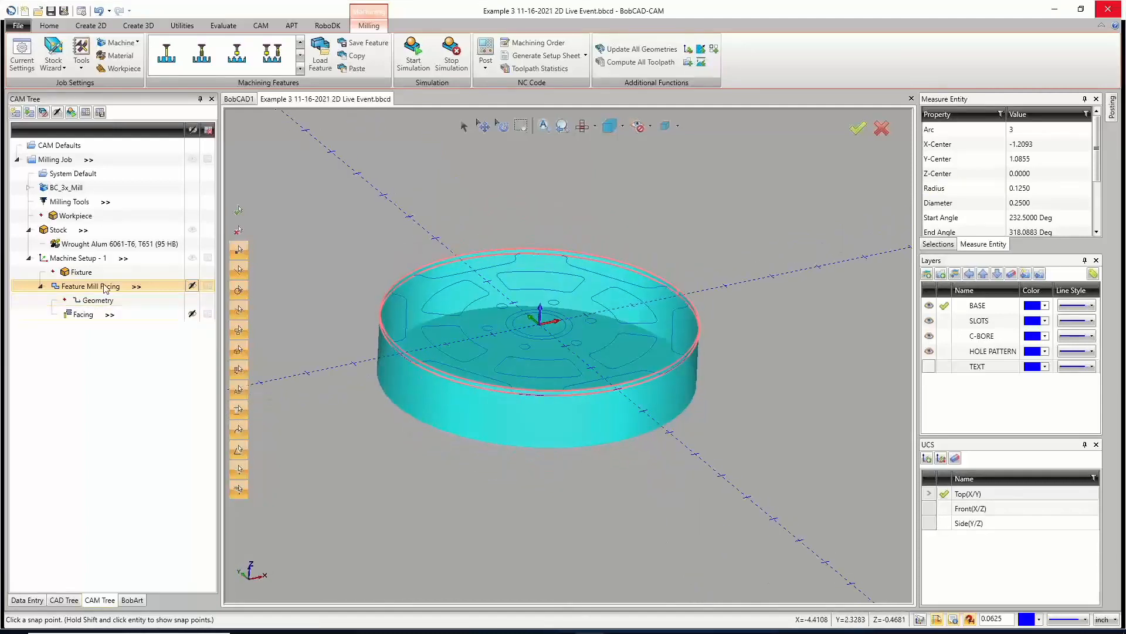
pyautogui.click(40, 286)
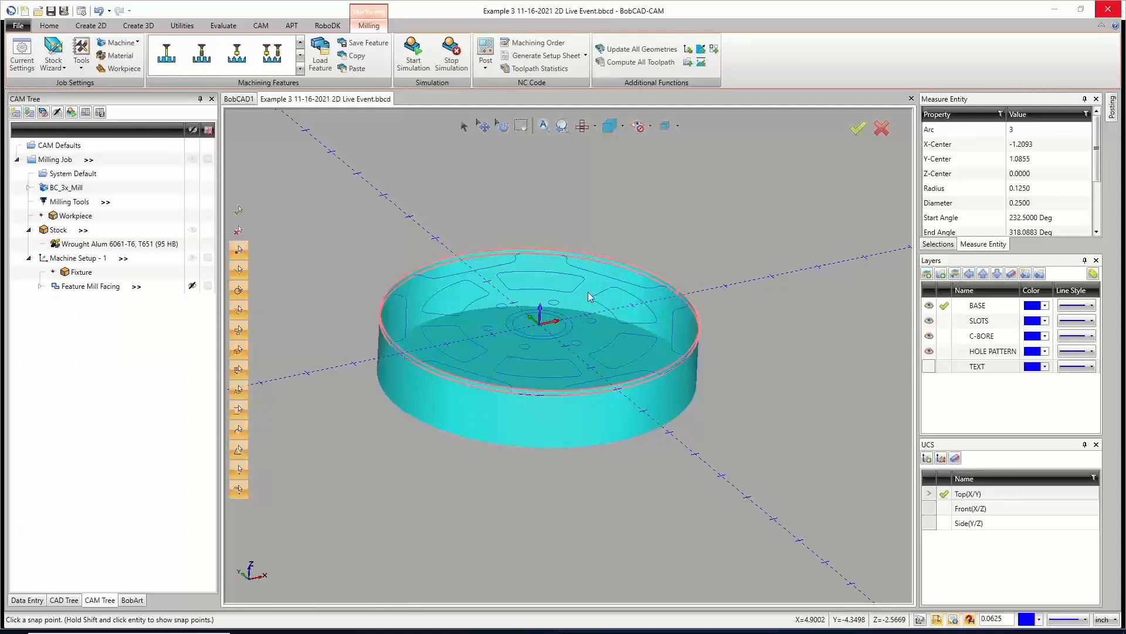
pyautogui.moveTo(590, 294); pyautogui.dragTo(579, 317, button='middle')
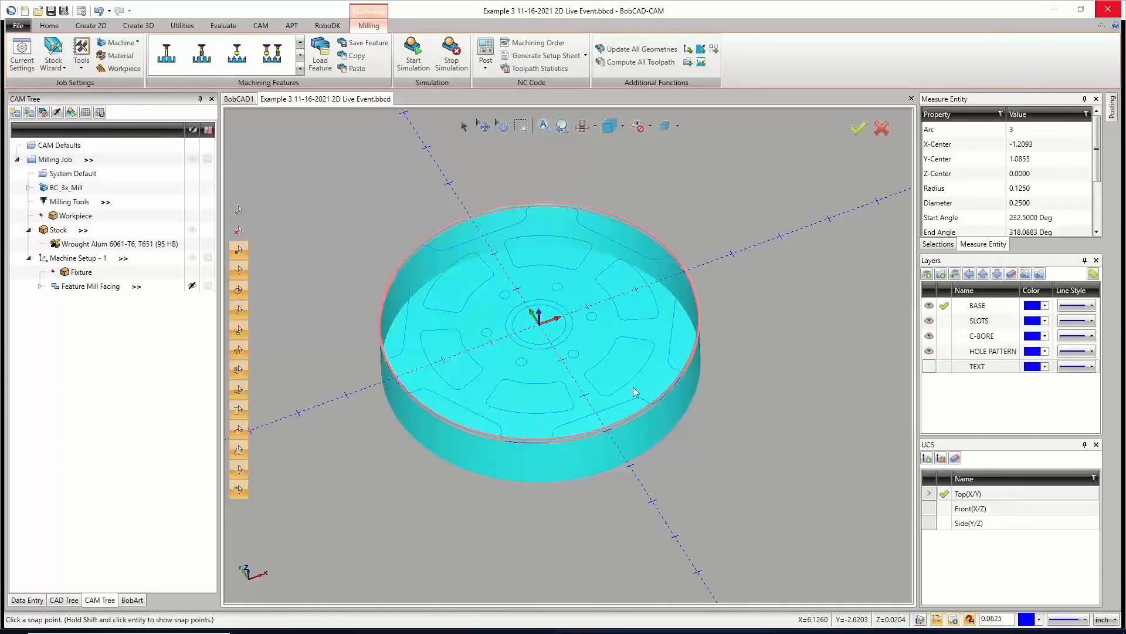
pyautogui.moveTo(633, 387); pyautogui.dragTo(633, 351, button='middle')
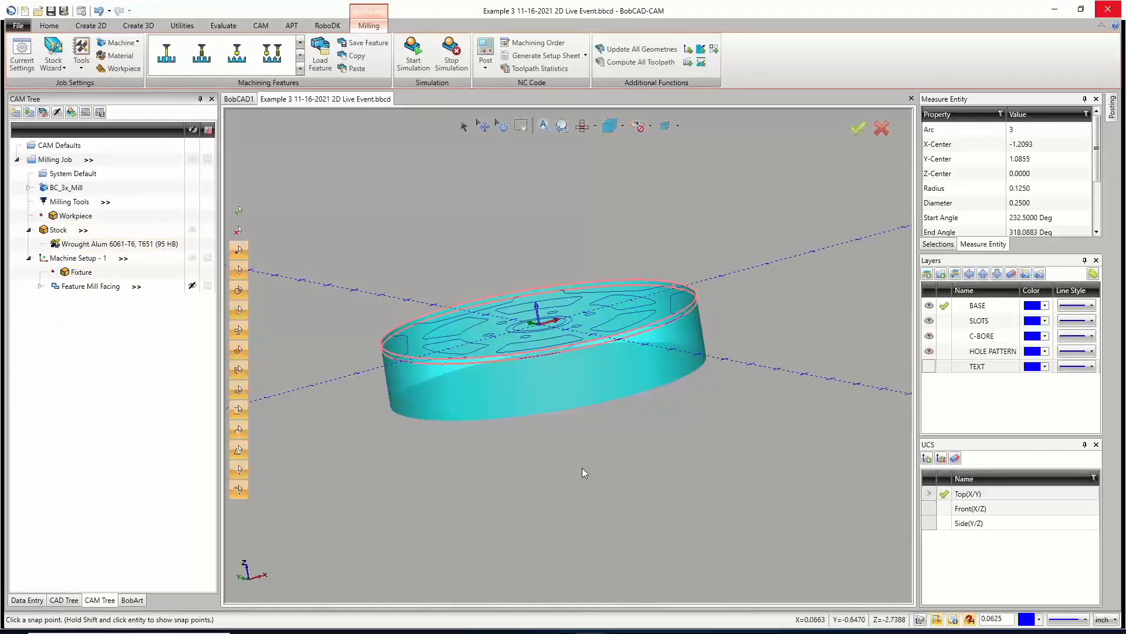
pyautogui.moveTo(574, 390); pyautogui.dragTo(615, 425, button='middle')
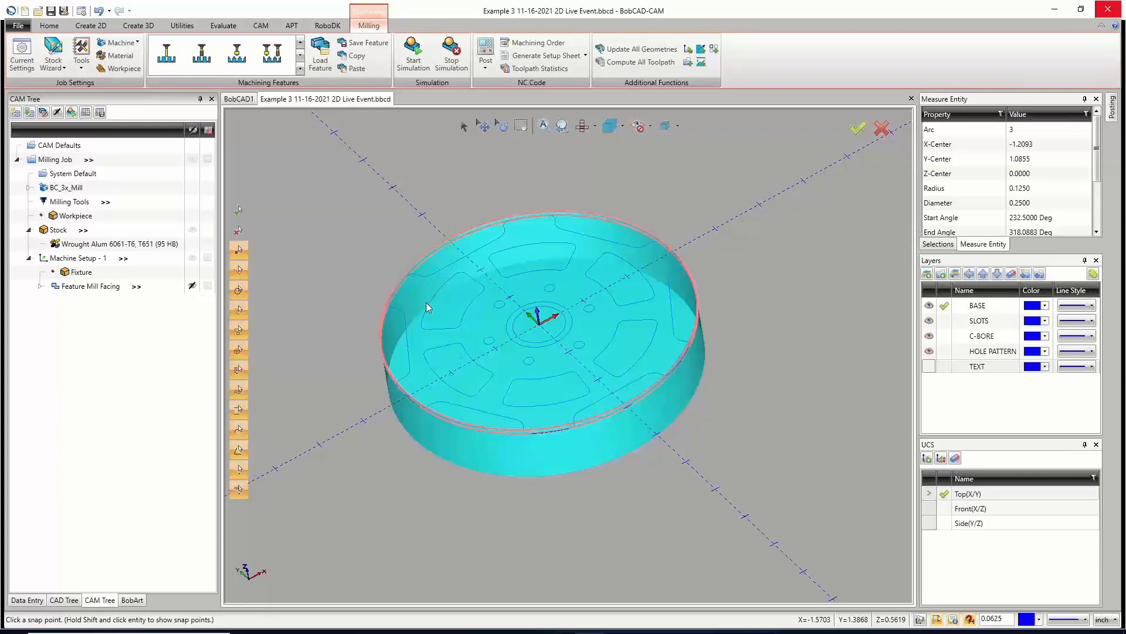
pyautogui.moveTo(516, 265); pyautogui.dragTo(540, 284, button='middle')
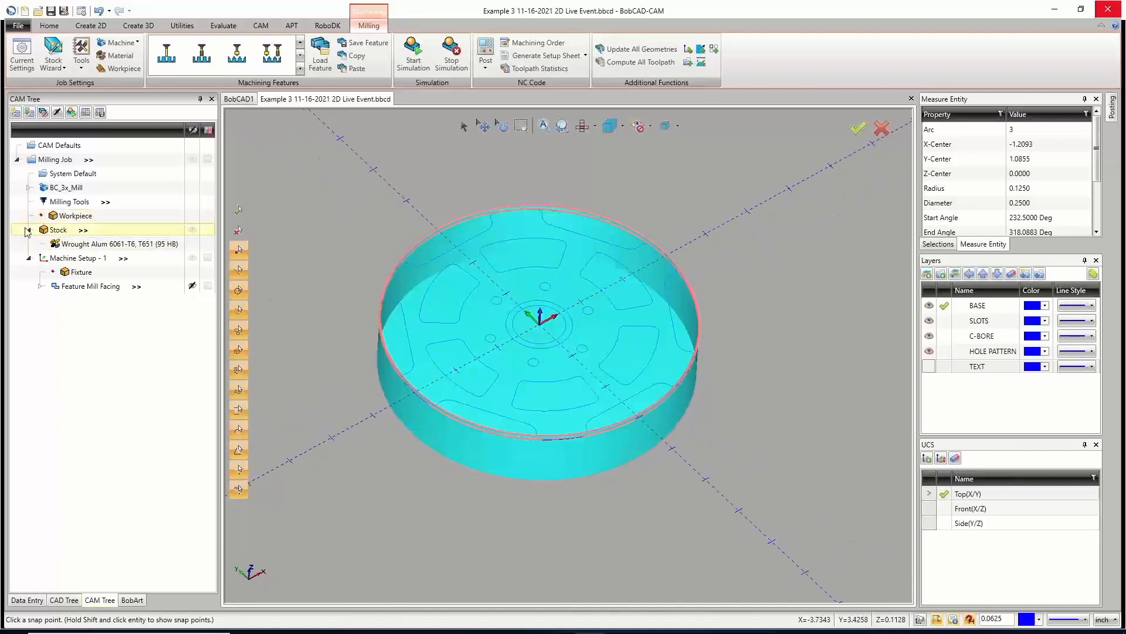
# Hide the stock to leave only the wheel wireframe displayed.
pyautogui.click(193, 230)
pyautogui.moveTo(553, 375)
pyautogui.mouseDown(button='middle')
pyautogui.moveTo(555, 349)
pyautogui.moveTo(553, 375)
pyautogui.moveTo(536, 365)
pyautogui.mouseUp(button='middle')
pyautogui.click(193, 229)
pyautogui.click(193, 229)
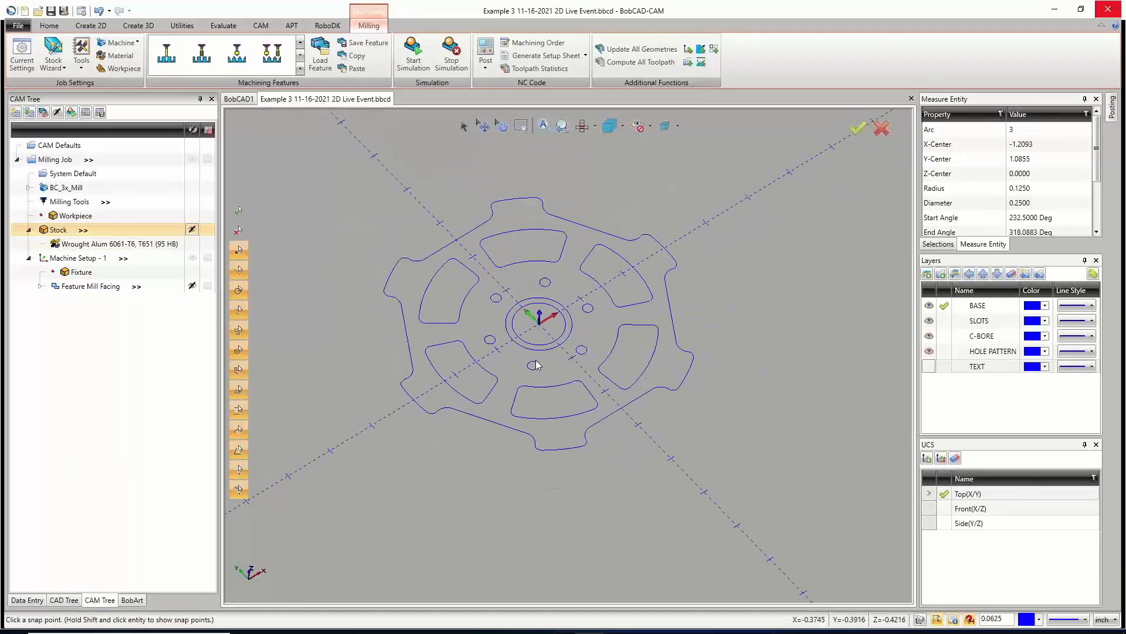
pyautogui.scroll(2, 537, 365)
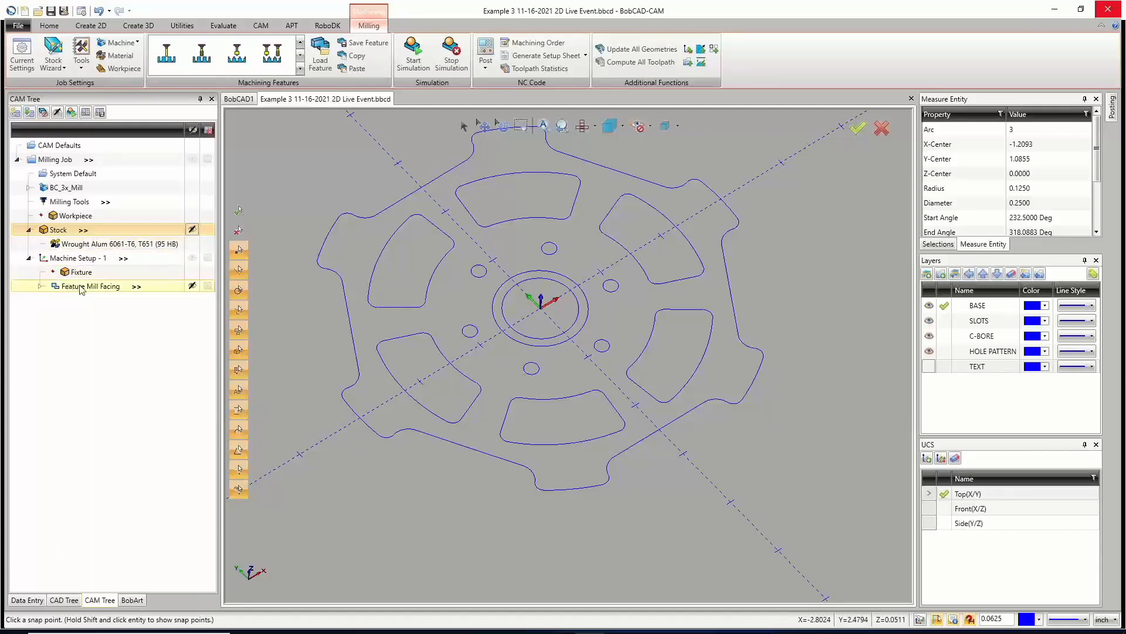
# Add a Mill Tap Hole feature to Machine Setup - 1 and assign the six small hole-pattern circles by matching radius.
pyautogui.rightClick(82, 260)
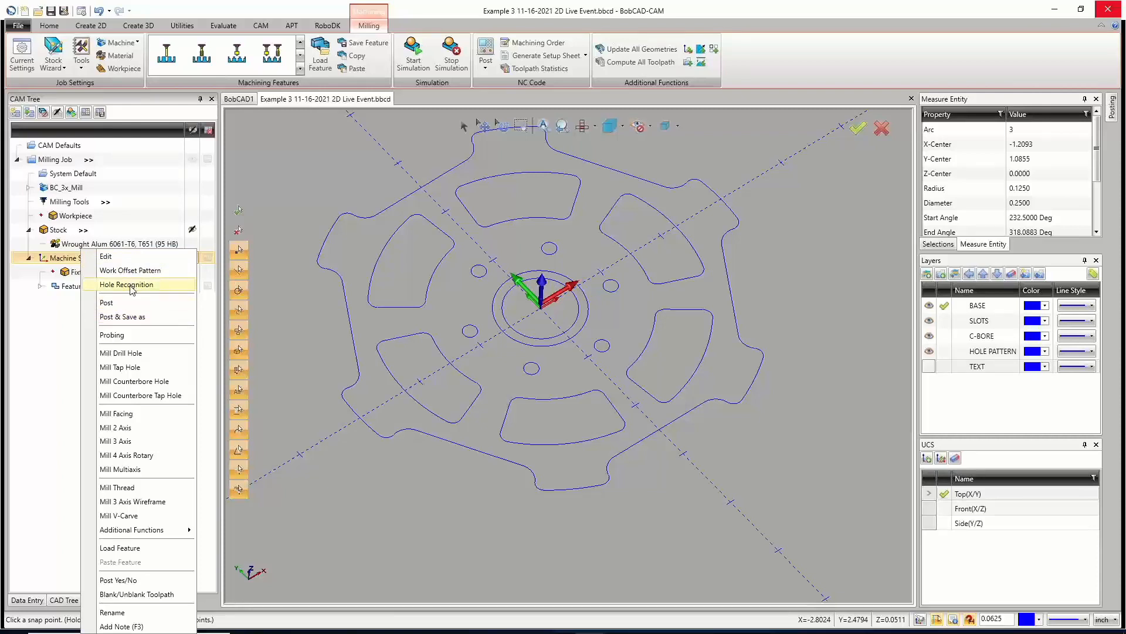
pyautogui.click(143, 368)
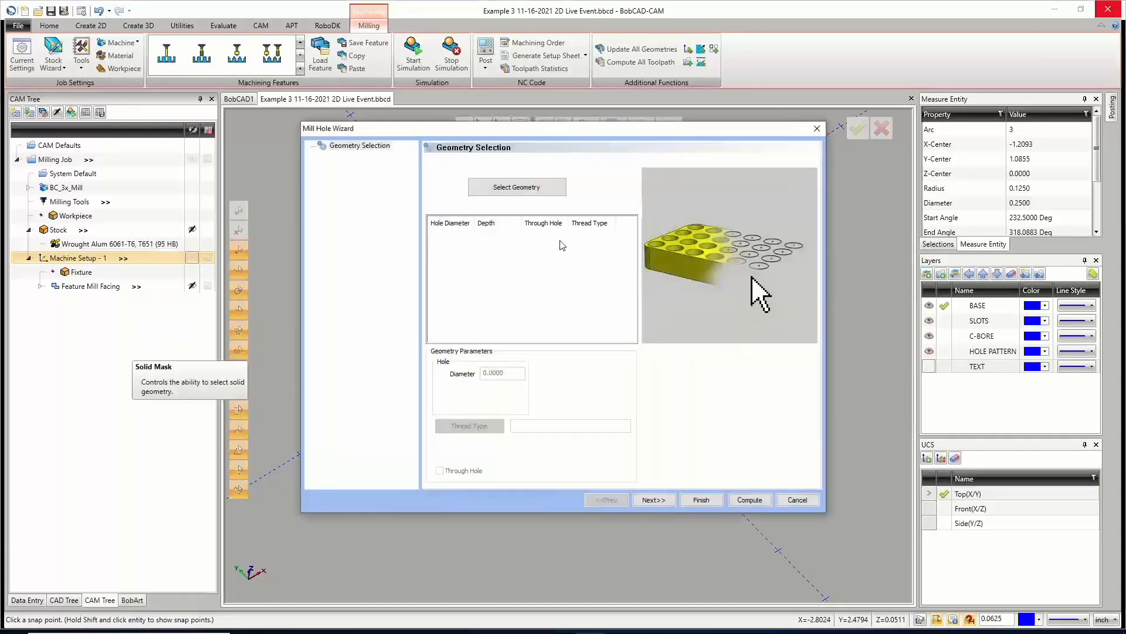
pyautogui.click(530, 191)
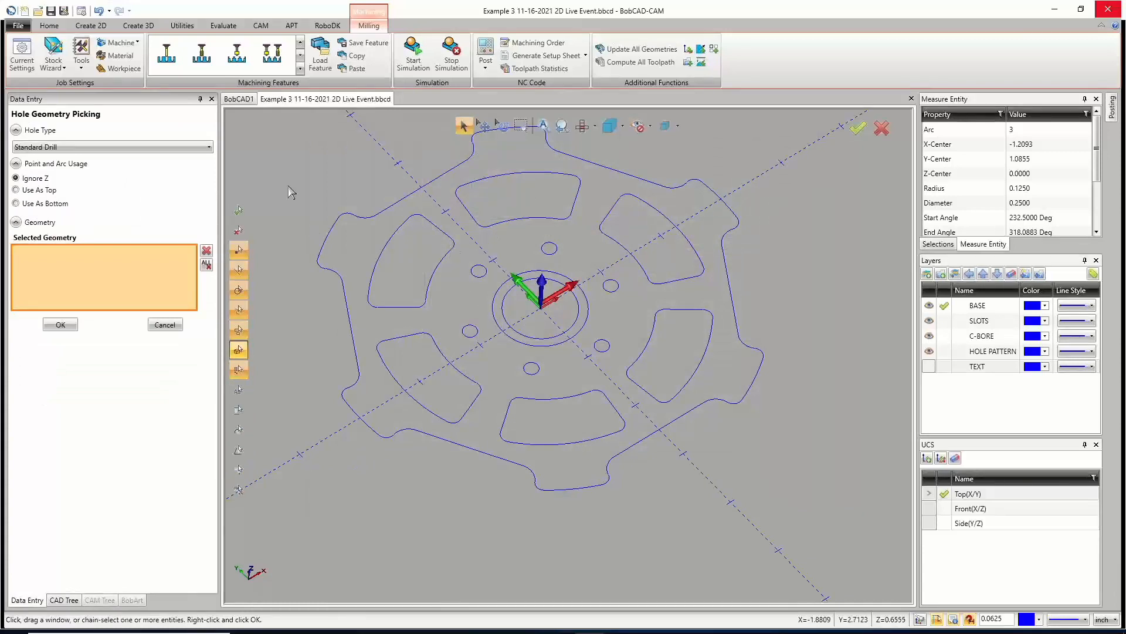
pyautogui.click(49, 26)
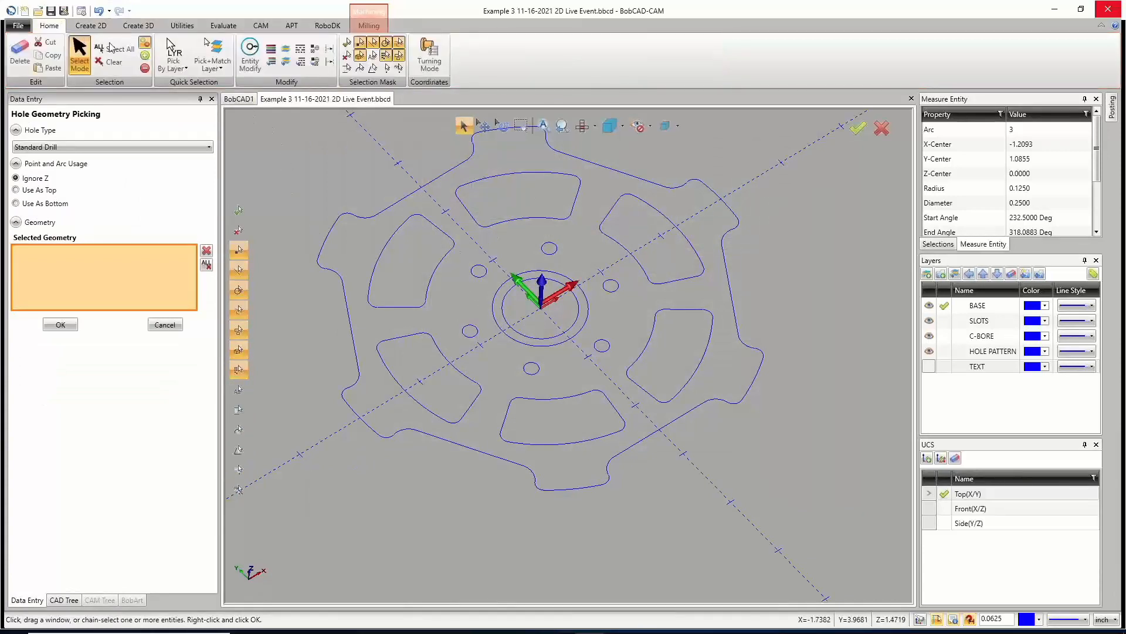
pyautogui.click(218, 70)
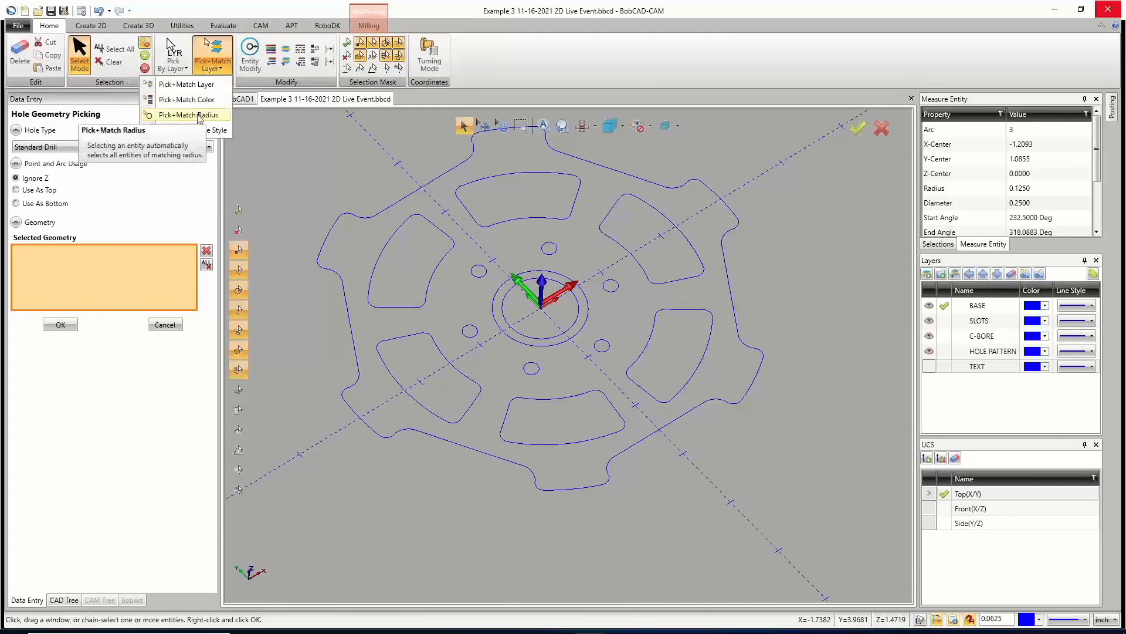
pyautogui.click(197, 115)
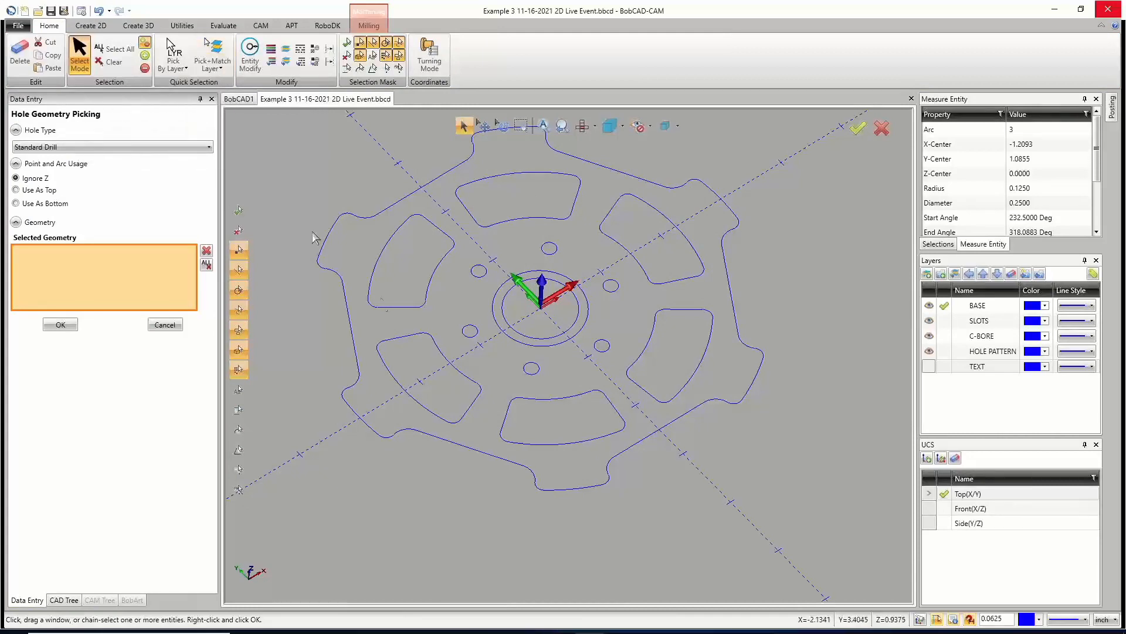
pyautogui.click(468, 339)
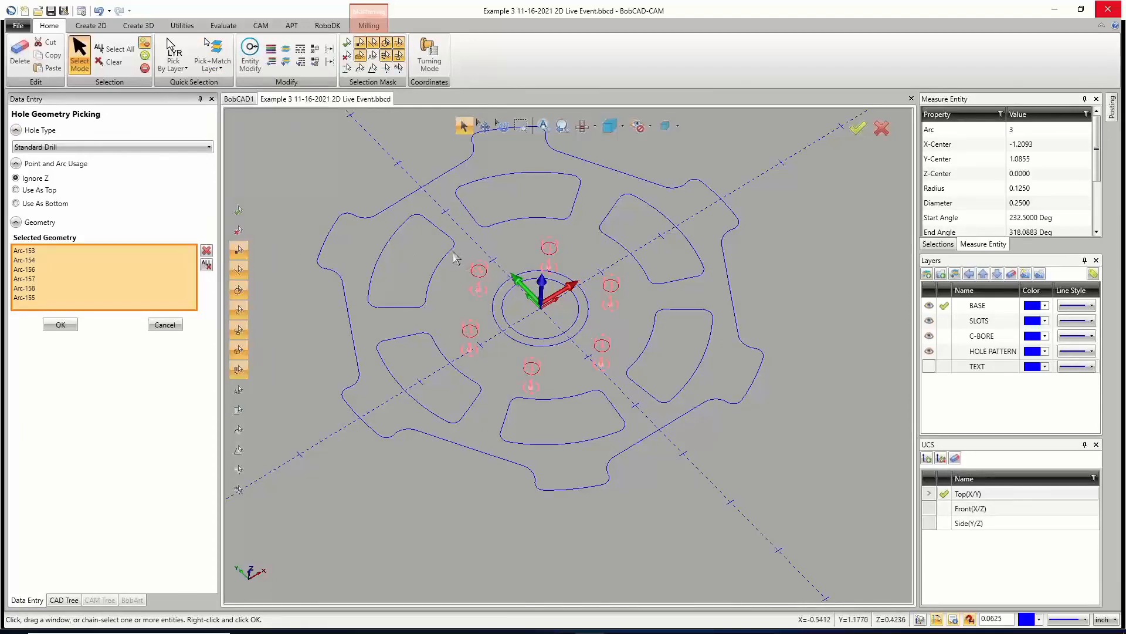
pyautogui.click(59, 325)
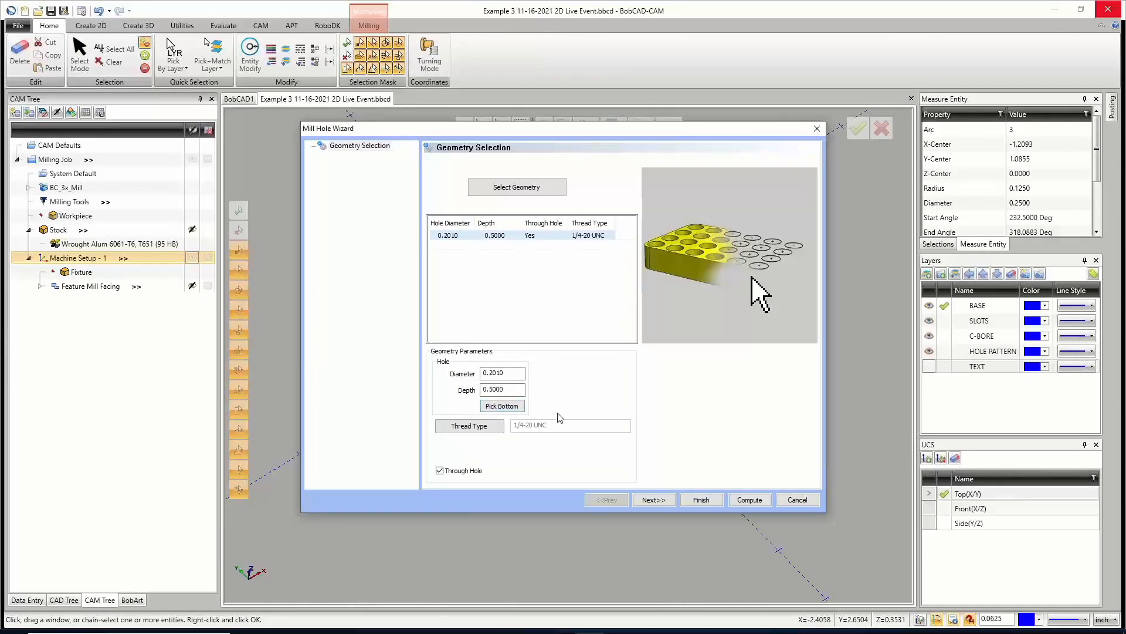
# Set the tap hole geometry's depth to 1 and continue to the feature parameters.
pyautogui.click(510, 391)
pyautogui.doubleClick(504, 390)
pyautogui.write('1')
pyautogui.click(510, 373)
pyautogui.click(662, 500)
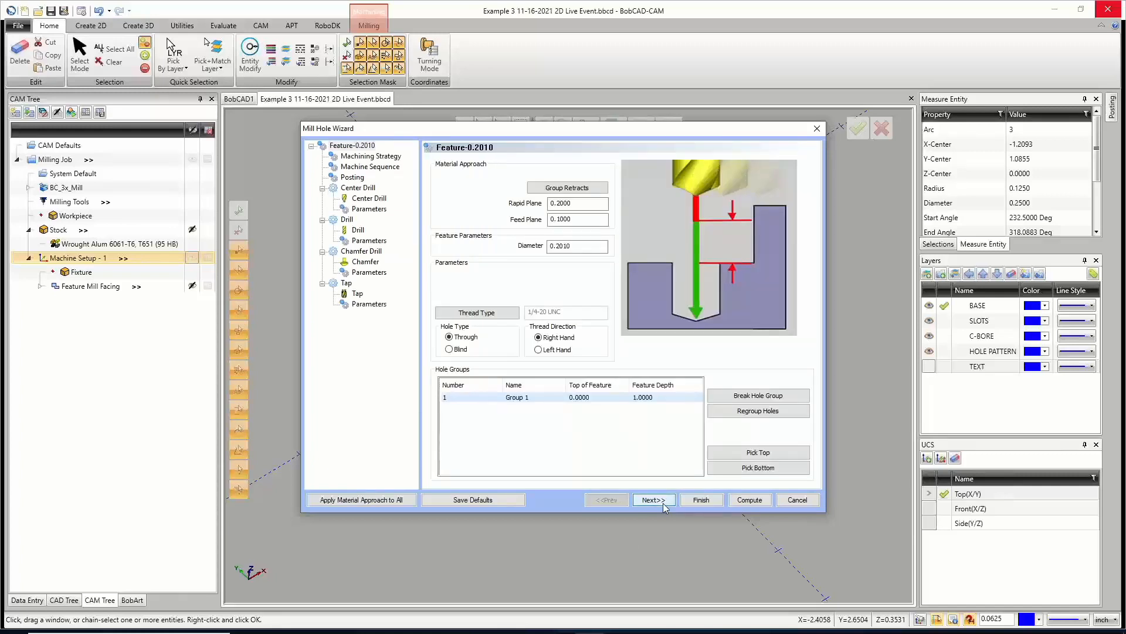
# Compare the Cylinder and Sphere group retract types, then accept Plane with a height of 1.0000.
pyautogui.click(589, 189)
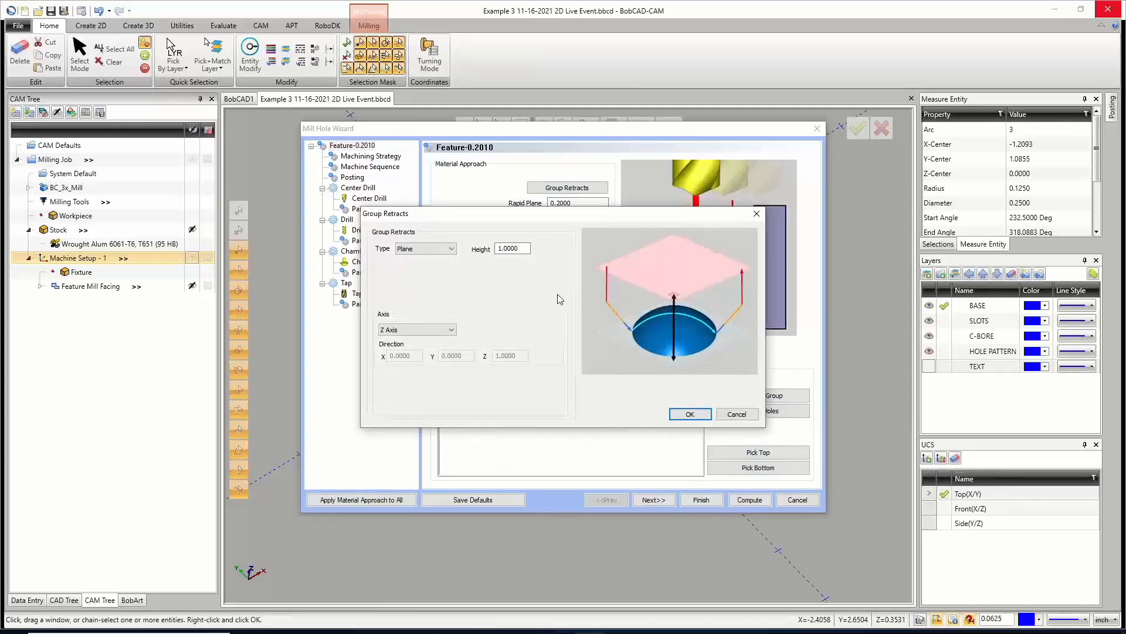
pyautogui.click(442, 250)
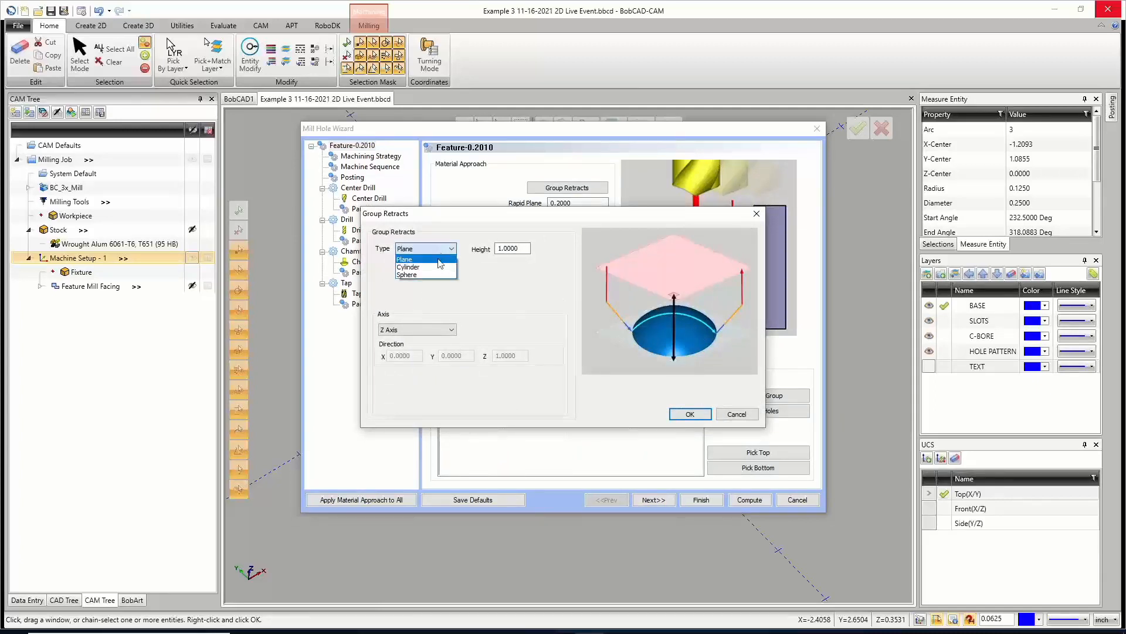
pyautogui.click(437, 267)
pyautogui.click(434, 248)
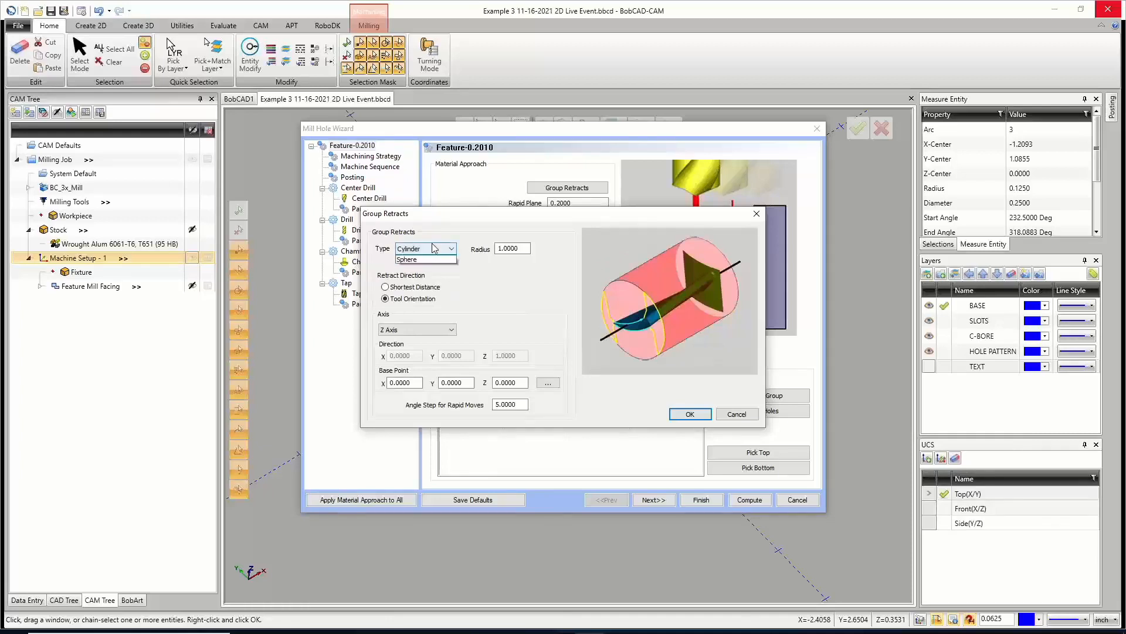
pyautogui.click(426, 276)
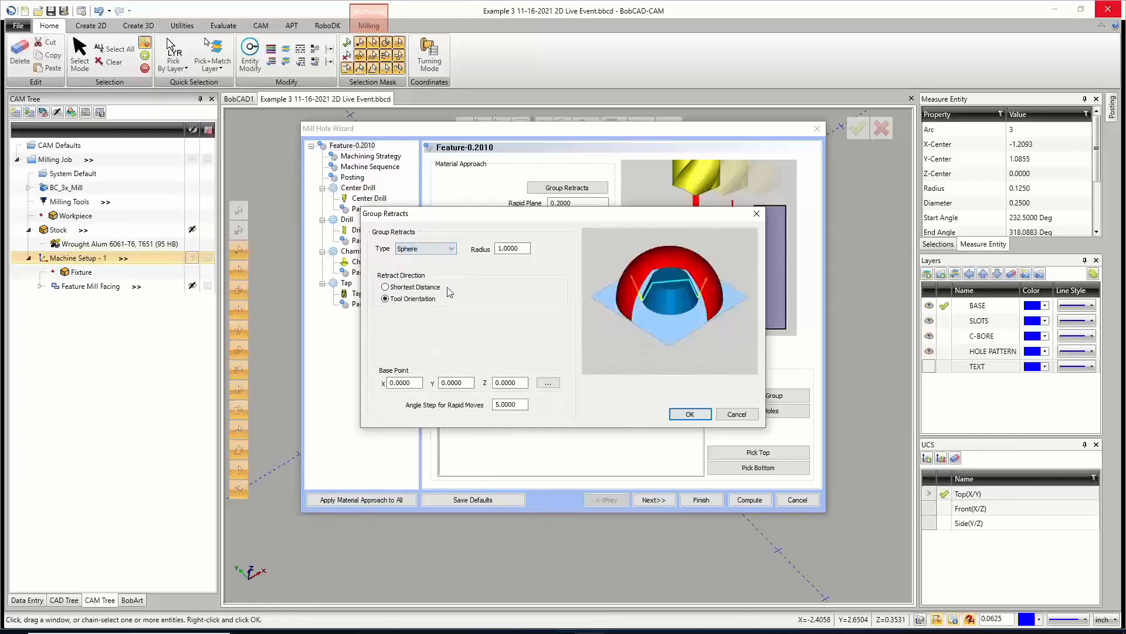
pyautogui.click(430, 249)
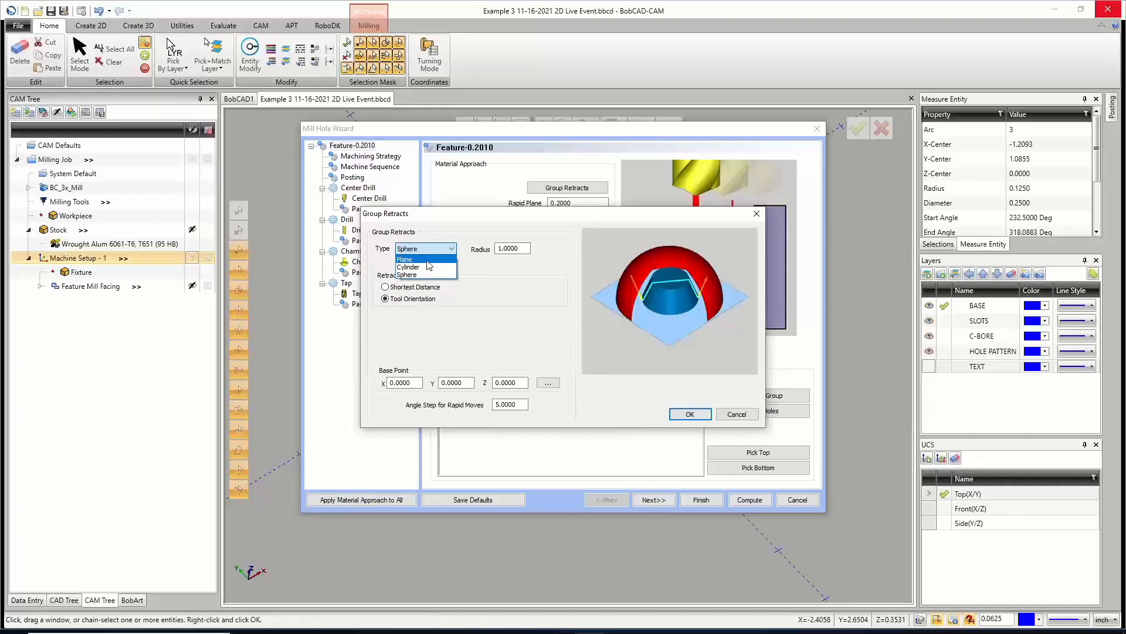
pyautogui.click(428, 260)
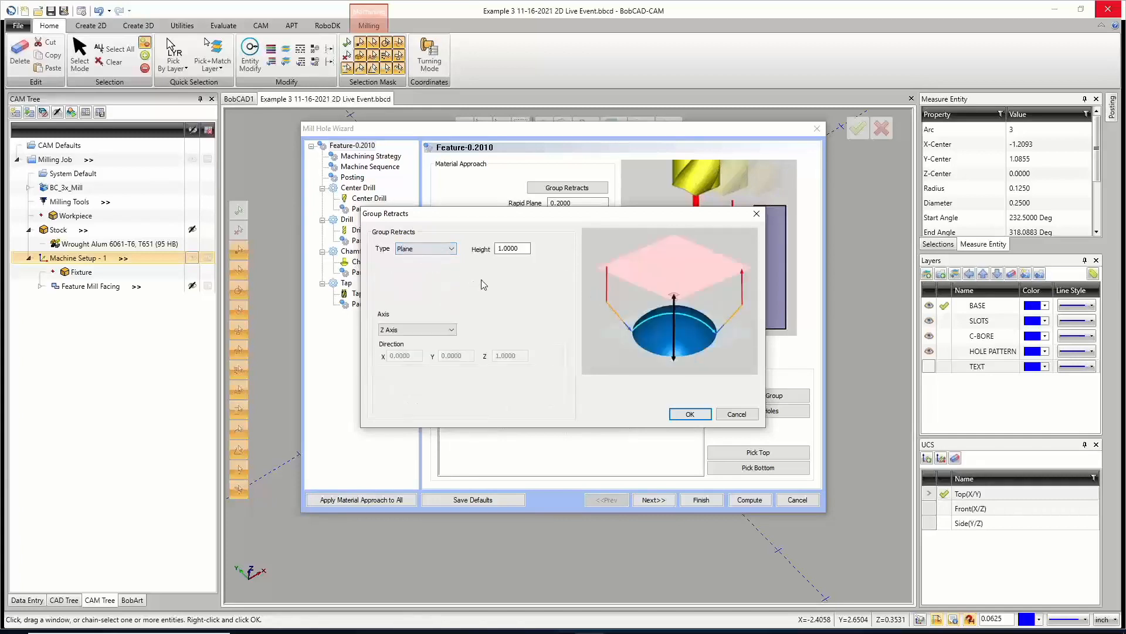
pyautogui.doubleClick(523, 248)
pyautogui.click(691, 415)
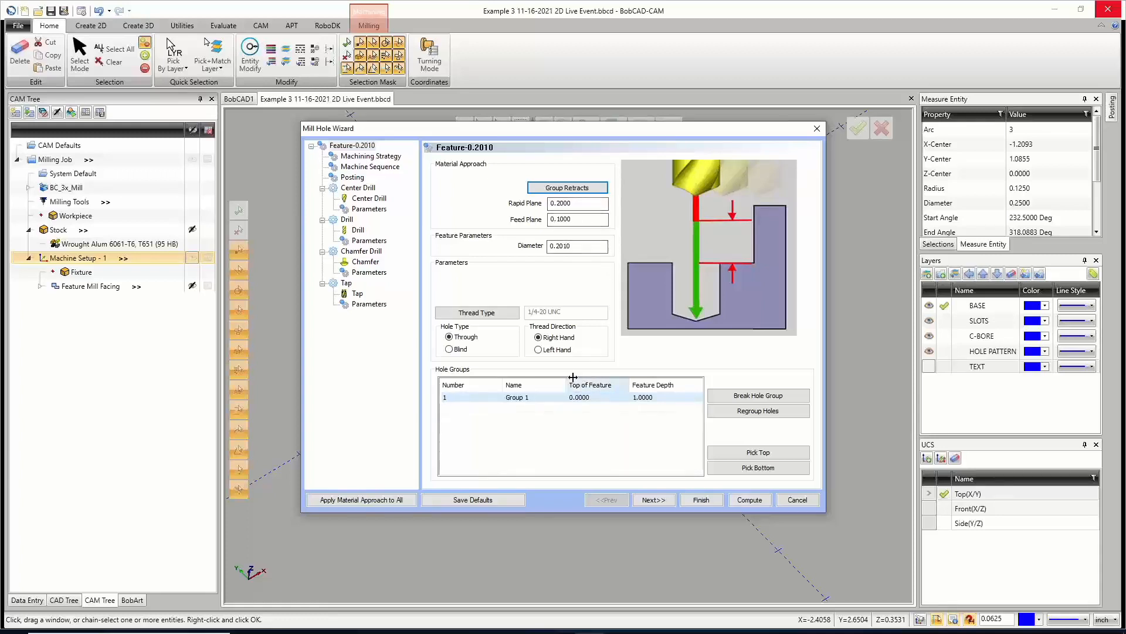
# Try adding 0.5 to the feature's rapid plane, then set it back to 0.2.
pyautogui.click(586, 203)
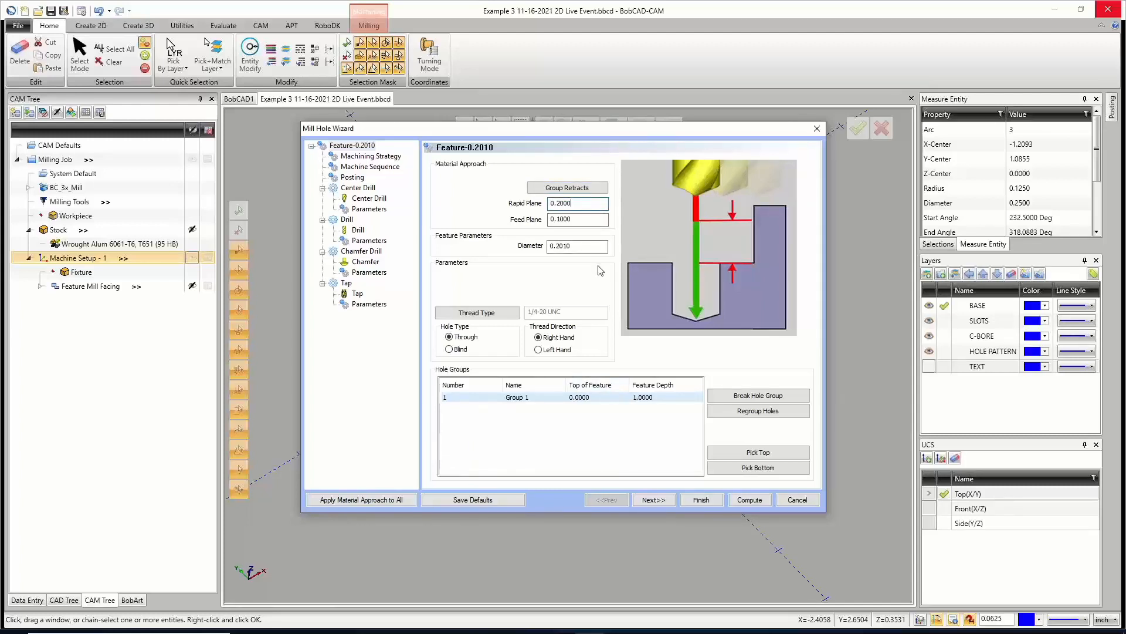
pyautogui.write('+.5')
pyautogui.press('Tab')
pyautogui.hotkey('shift', 'Tab')
pyautogui.write('.2')
pyautogui.press('Tab')
pyautogui.press('Tab')
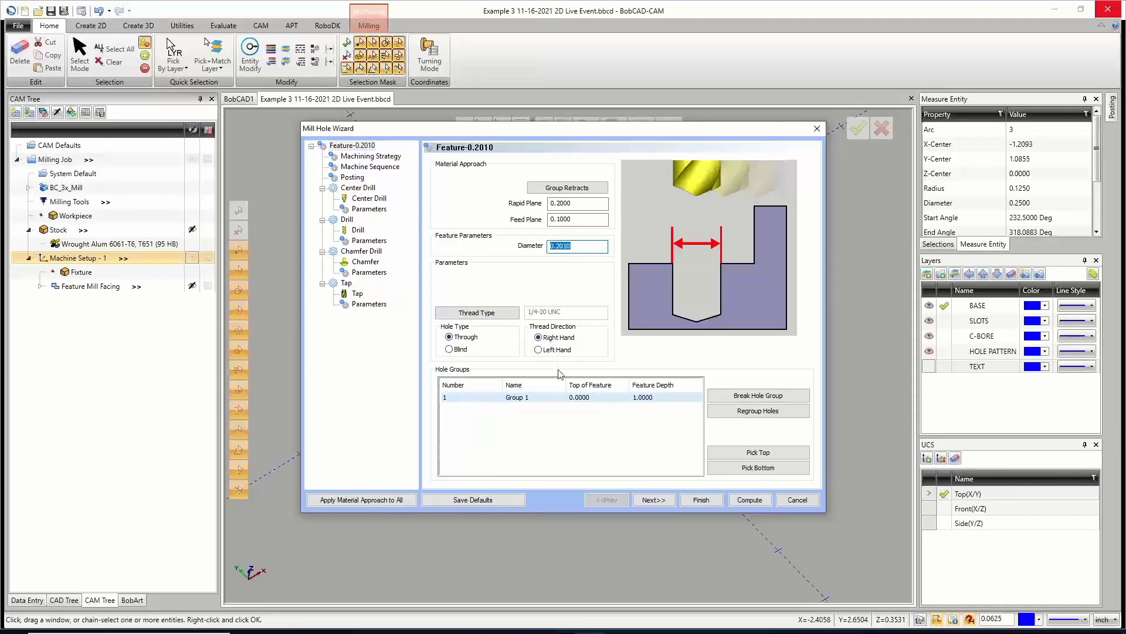
pyautogui.click(653, 501)
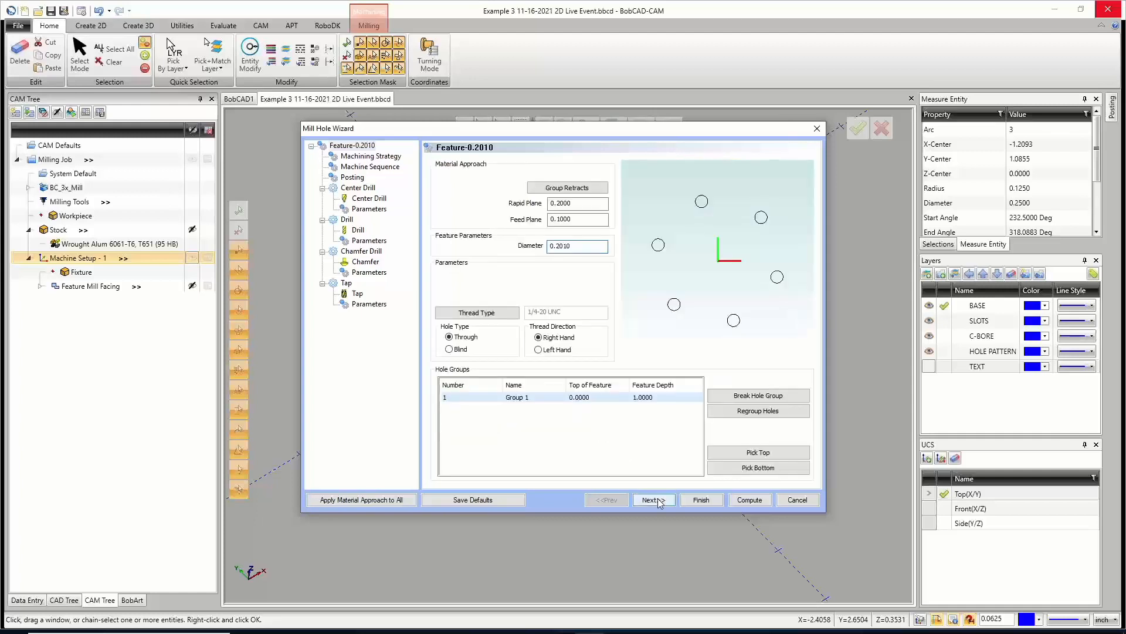
pyautogui.click(608, 501)
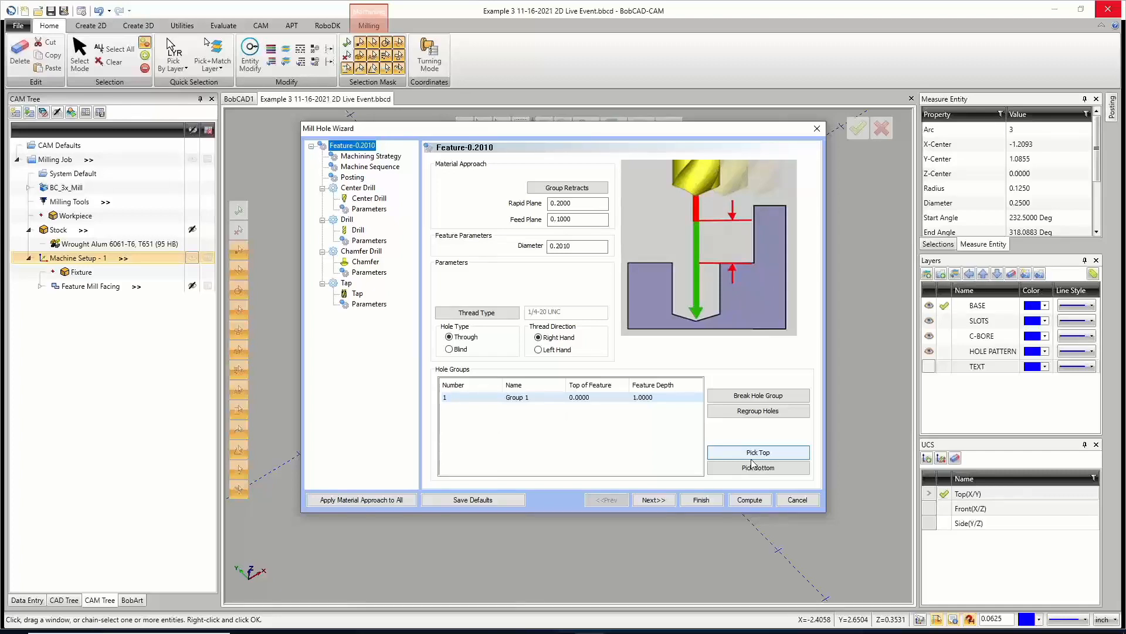
# Keep the default Tap machining strategy and remove Chamfer Drill from its current operations.
pyautogui.click(654, 500)
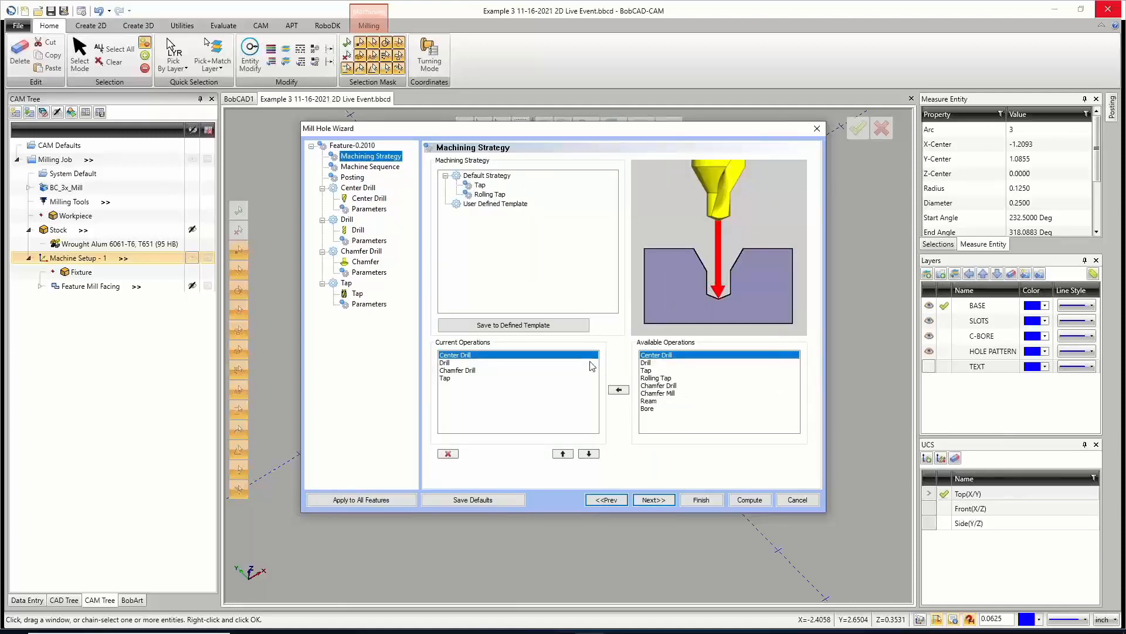
pyautogui.click(487, 195)
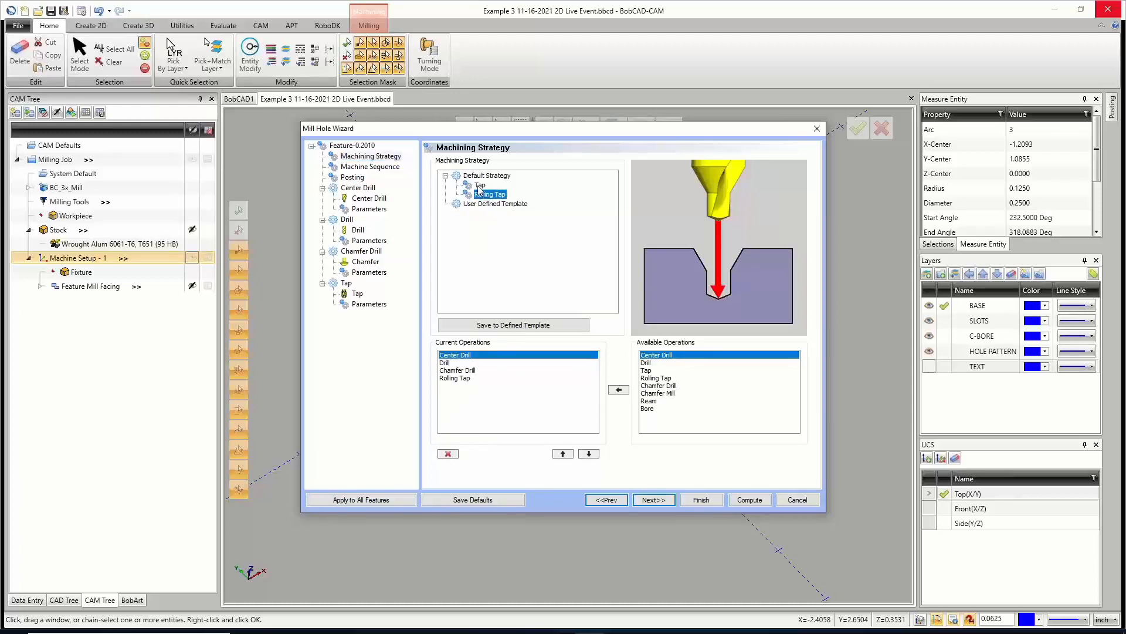
pyautogui.click(478, 186)
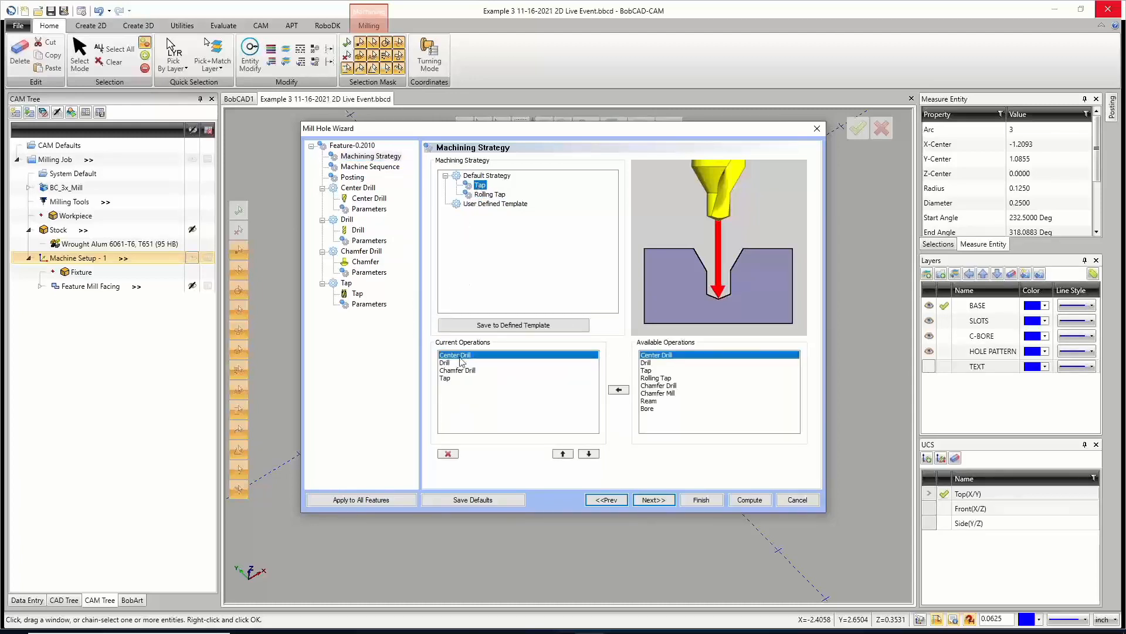
pyautogui.click(445, 363)
pyautogui.click(449, 371)
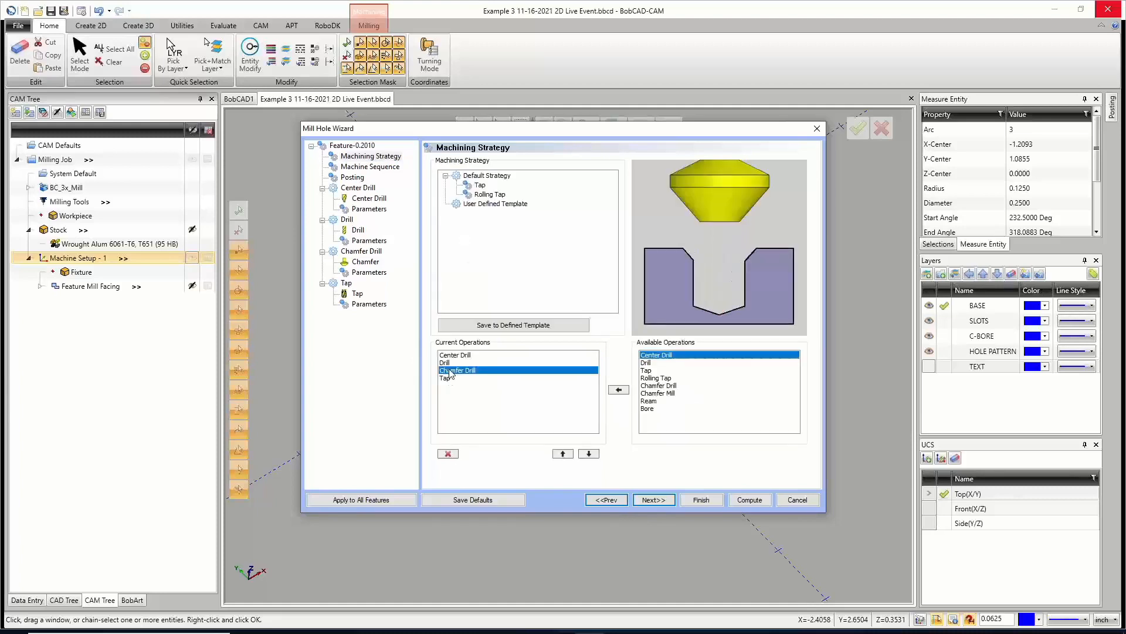
pyautogui.click(447, 378)
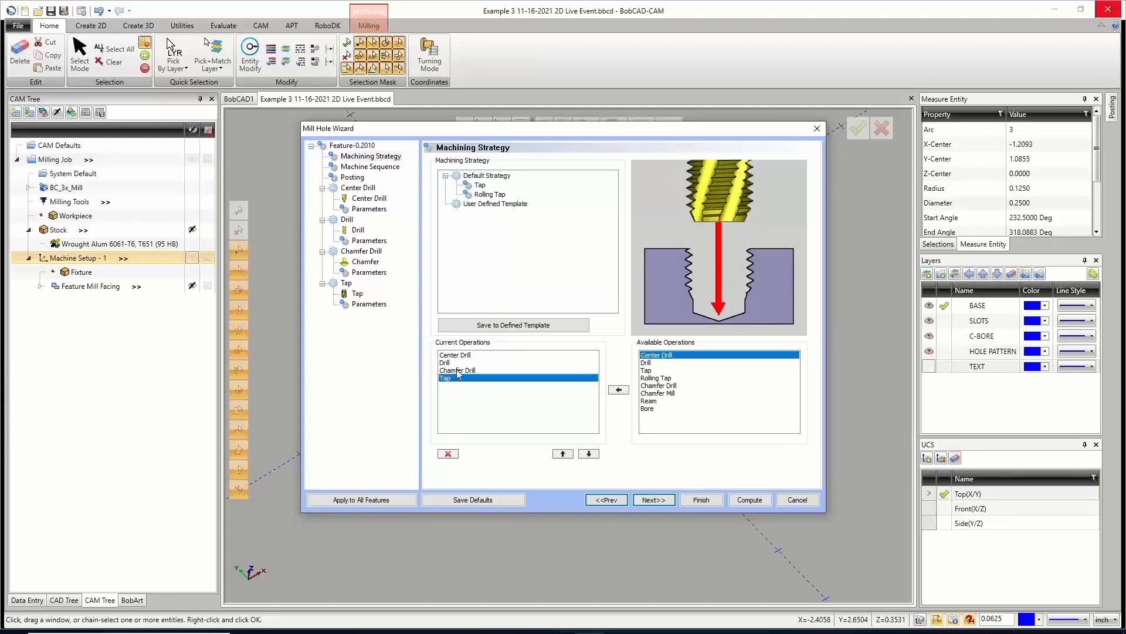
pyautogui.click(452, 371)
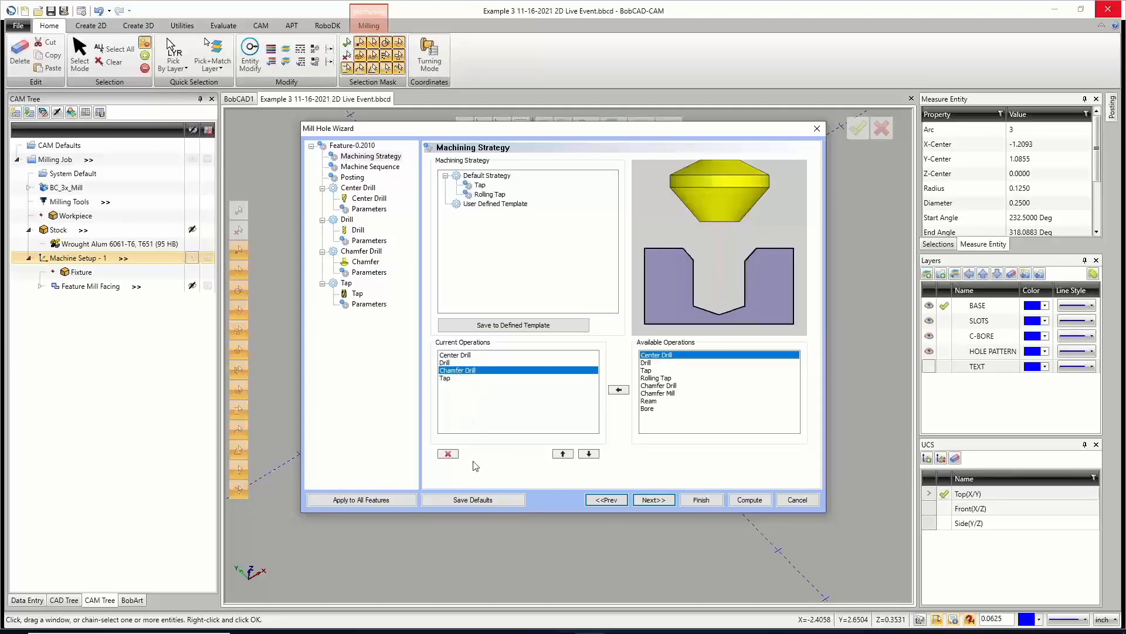
pyautogui.click(448, 454)
# Compare the hole sort order options for the machine sequence, finishing on Optimized.
pyautogui.click(654, 499)
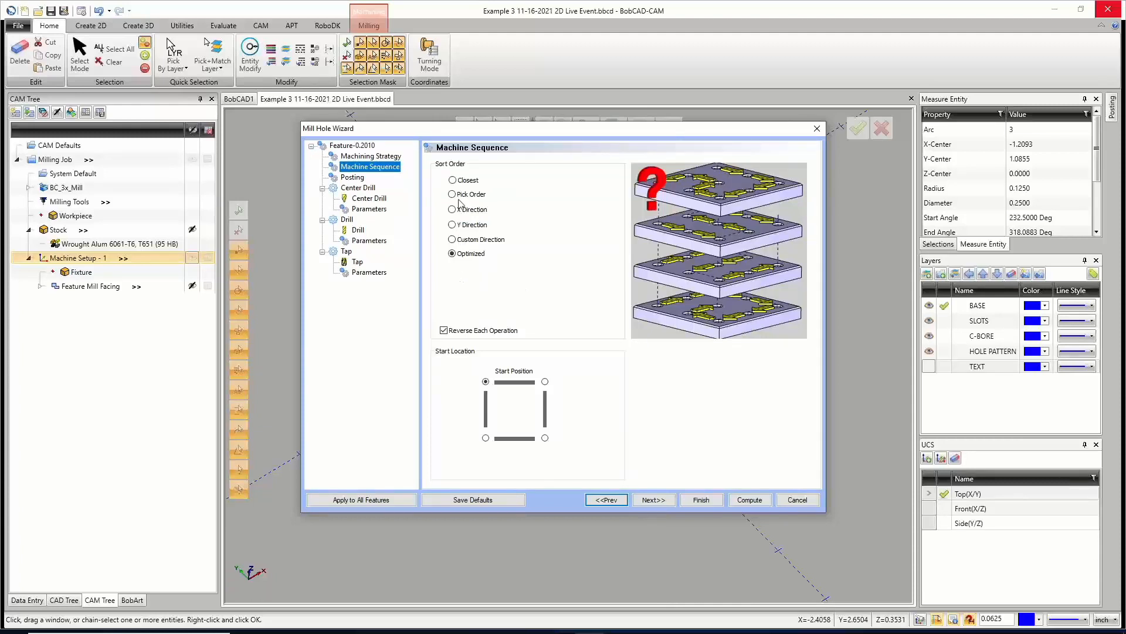
pyautogui.click(453, 181)
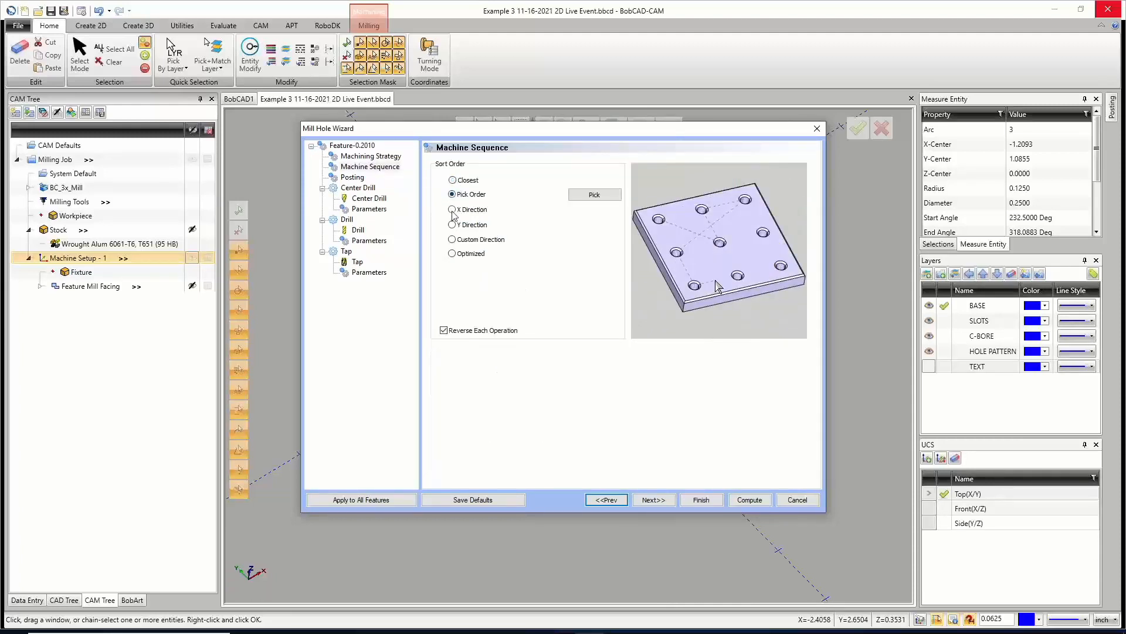
pyautogui.click(452, 209)
pyautogui.click(452, 224)
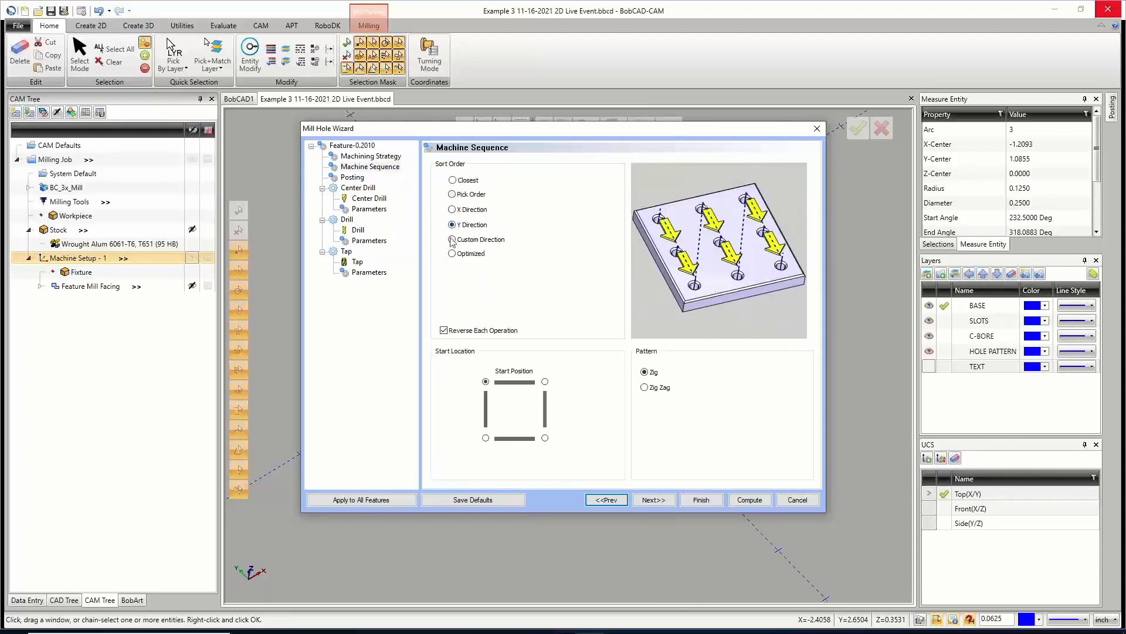
pyautogui.click(452, 240)
pyautogui.click(452, 254)
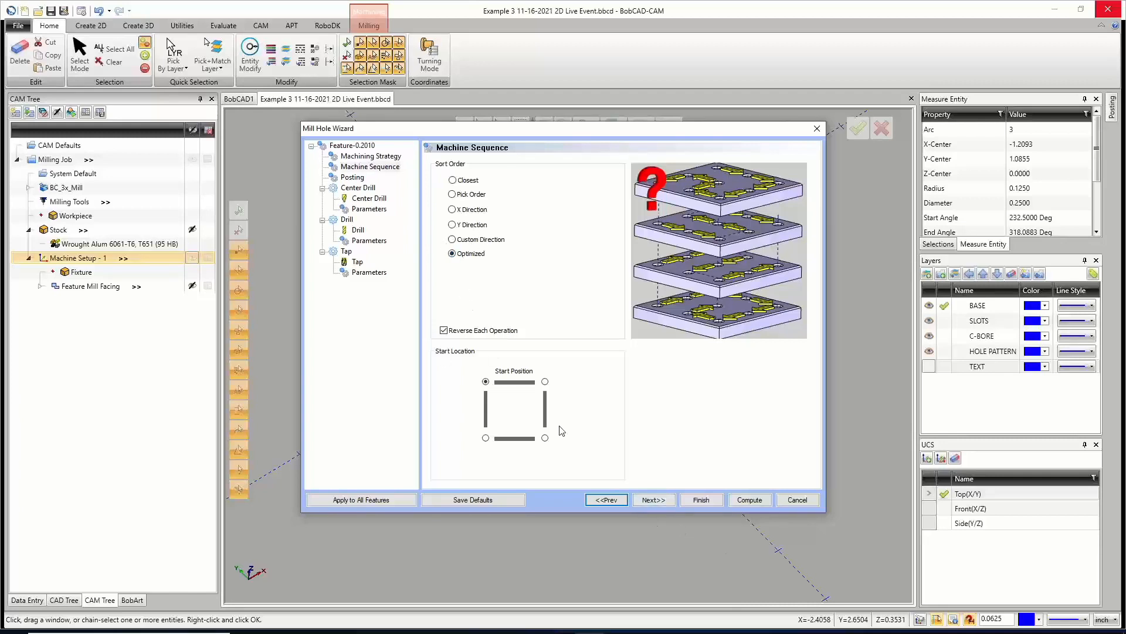
# Keep the posting and center drill tool settings, and set the center drill operation's center diameter to 0.26.
pyautogui.click(653, 499)
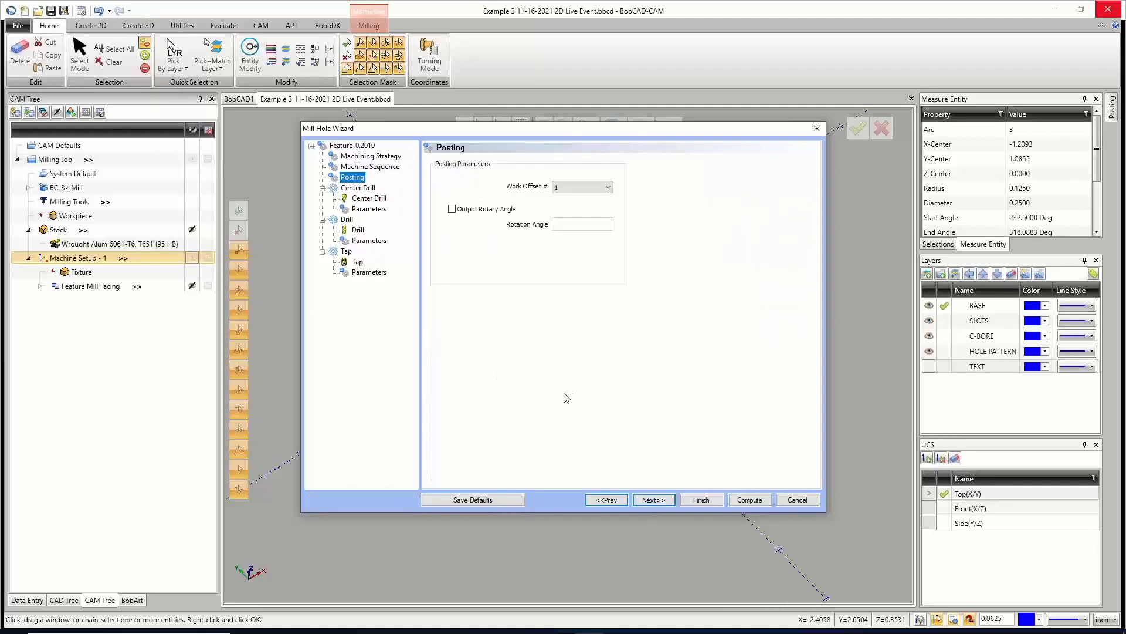
pyautogui.click(653, 501)
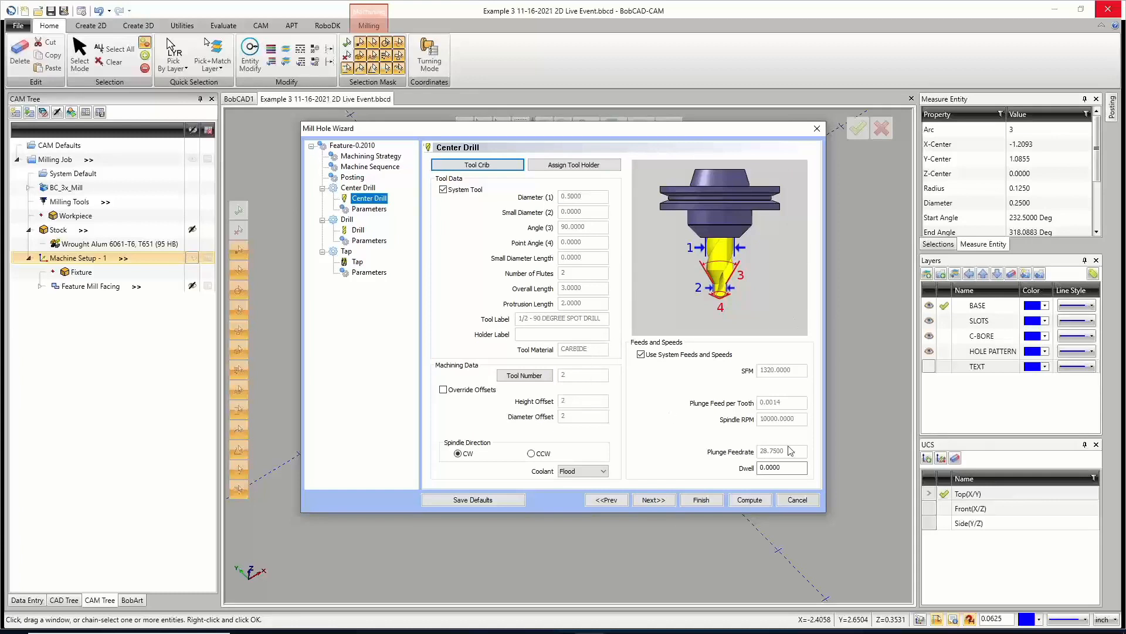
pyautogui.click(656, 500)
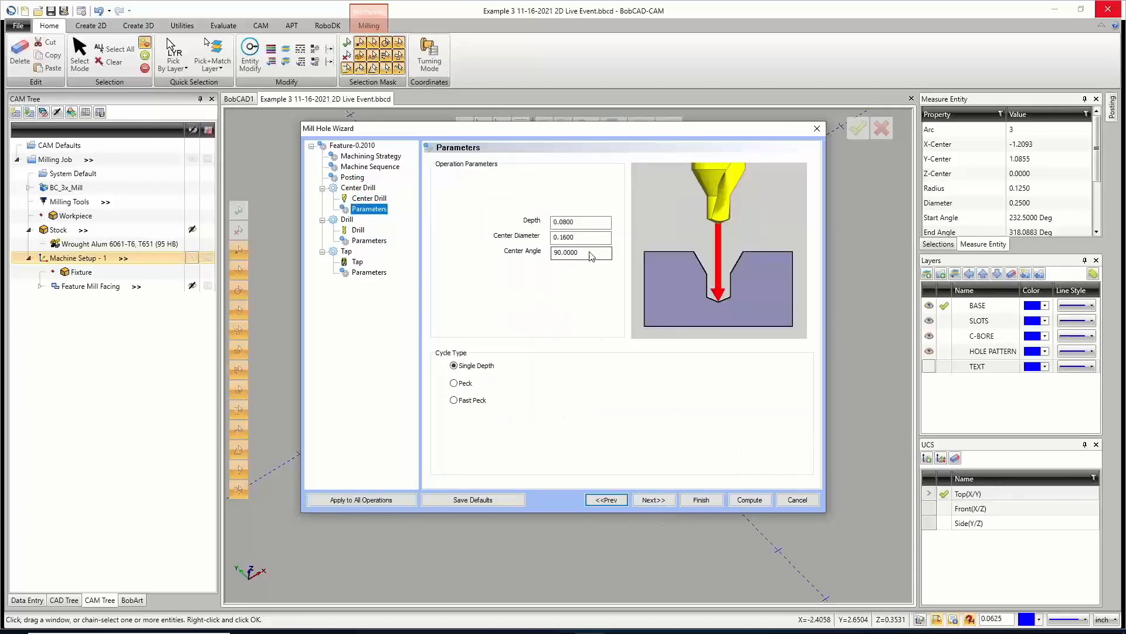
pyautogui.moveTo(585, 222); pyautogui.dragTo(541, 242)
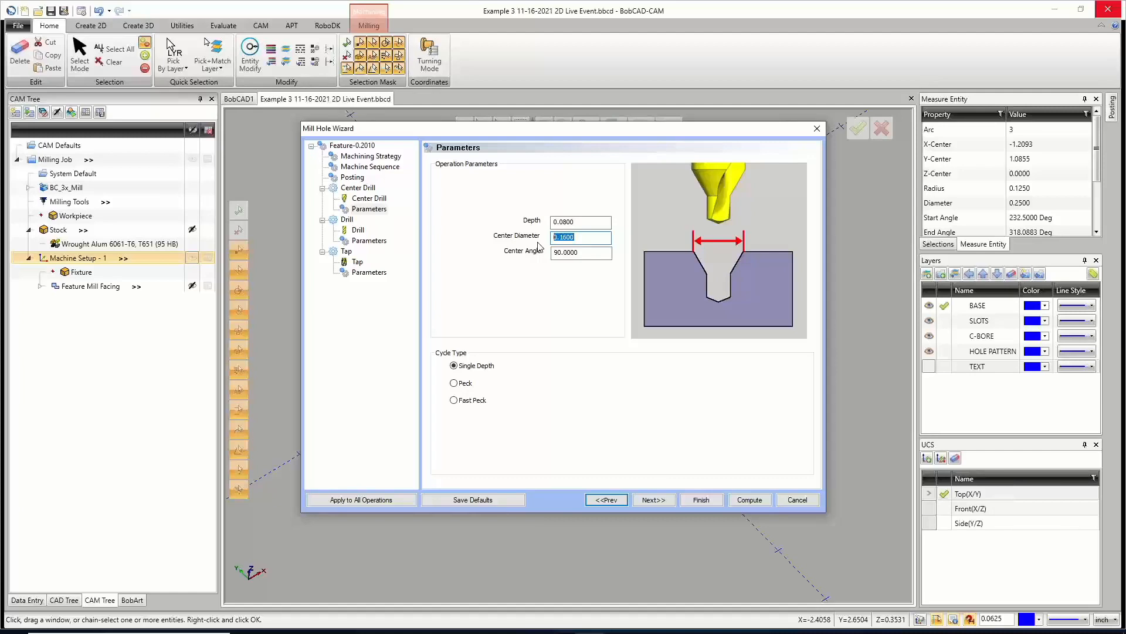
pyautogui.write('.26')
pyautogui.press('Tab')
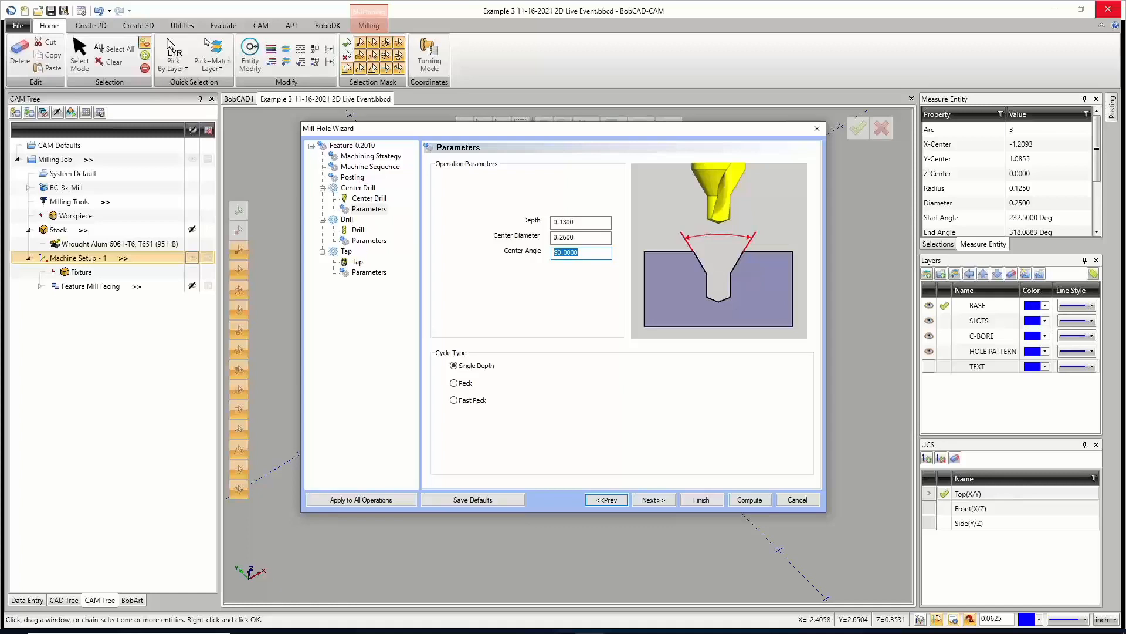
# Compare the center drill's cycle types, choose Peck, and continue to the Drill tool settings.
pyautogui.click(458, 365)
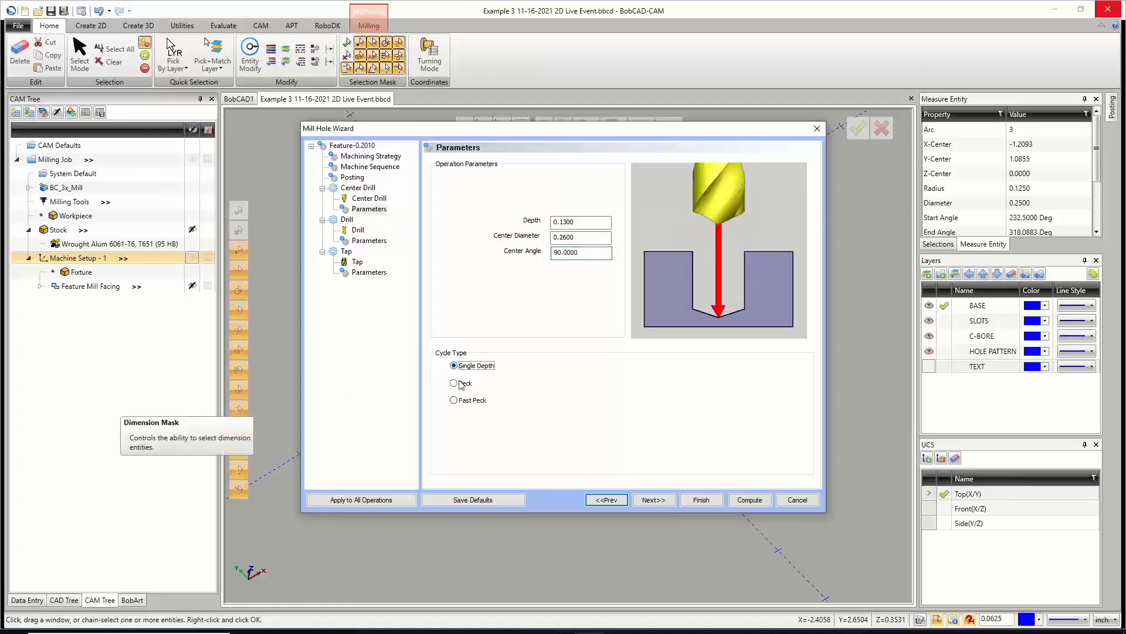
pyautogui.click(458, 384)
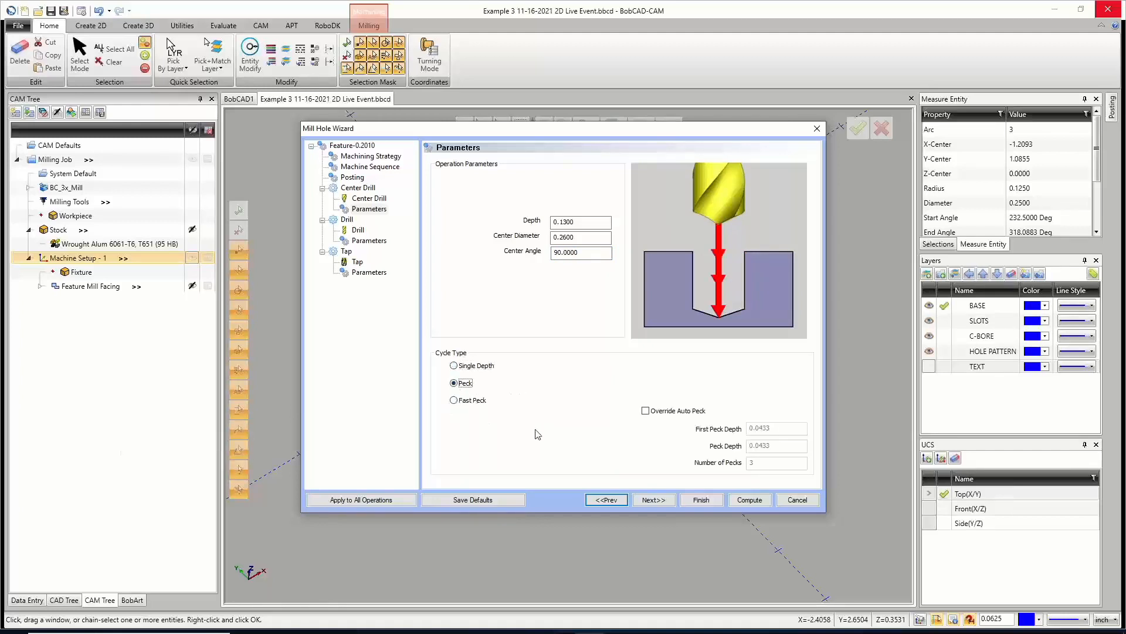
pyautogui.click(454, 400)
pyautogui.click(455, 383)
pyautogui.click(654, 500)
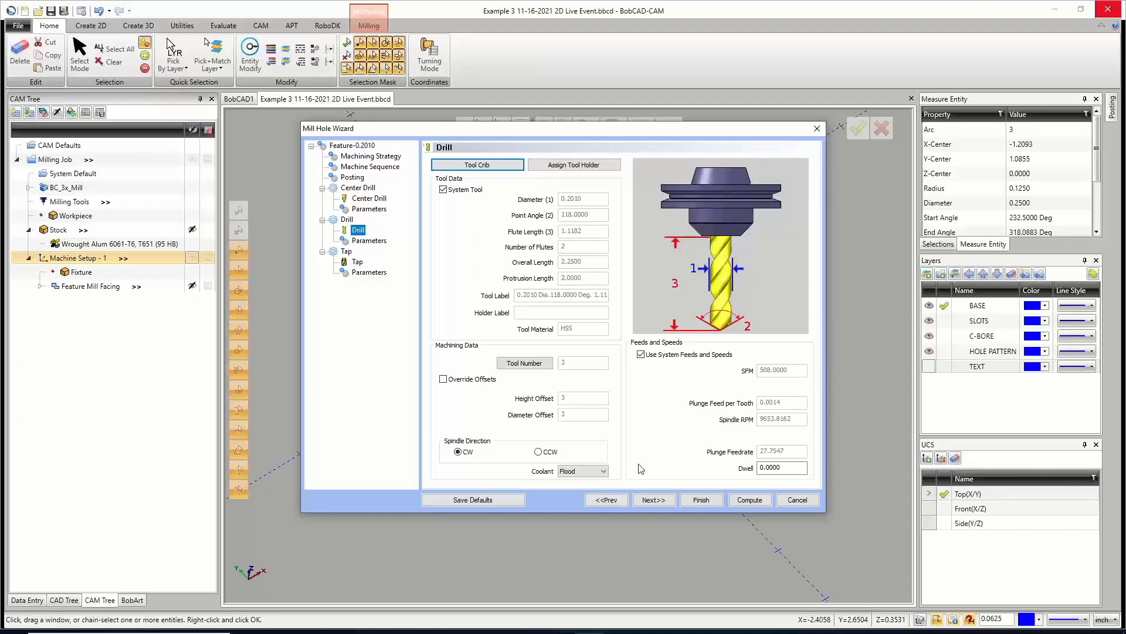
# Set the feature depth of hole Group 1 to 1.2 and return to the Drill operation's parameters.
pyautogui.click(654, 501)
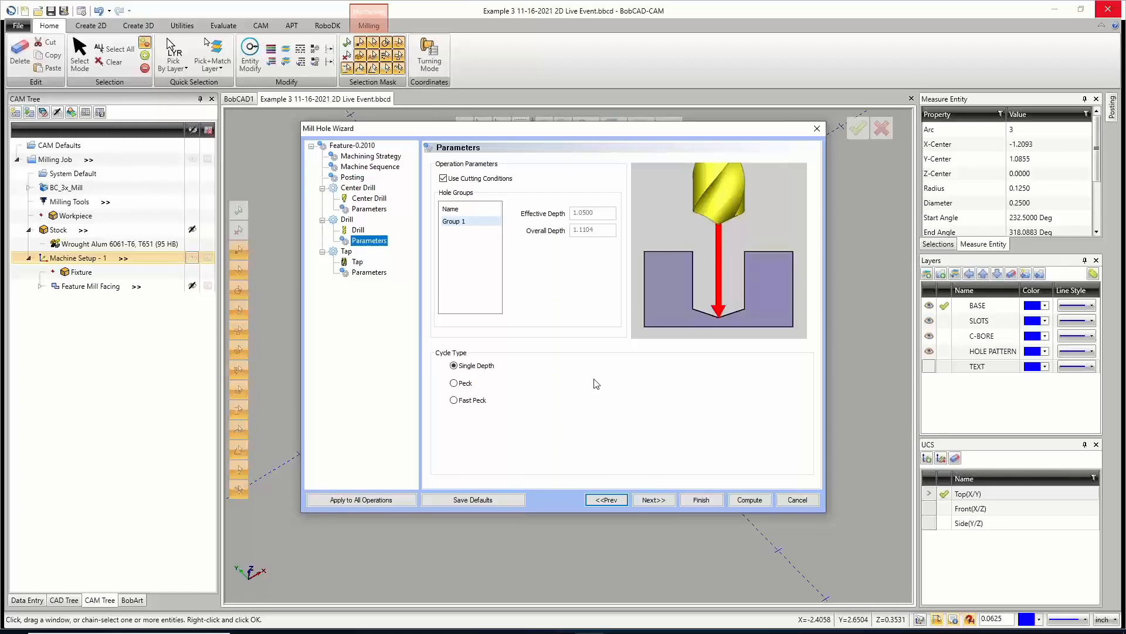
pyautogui.click(354, 161)
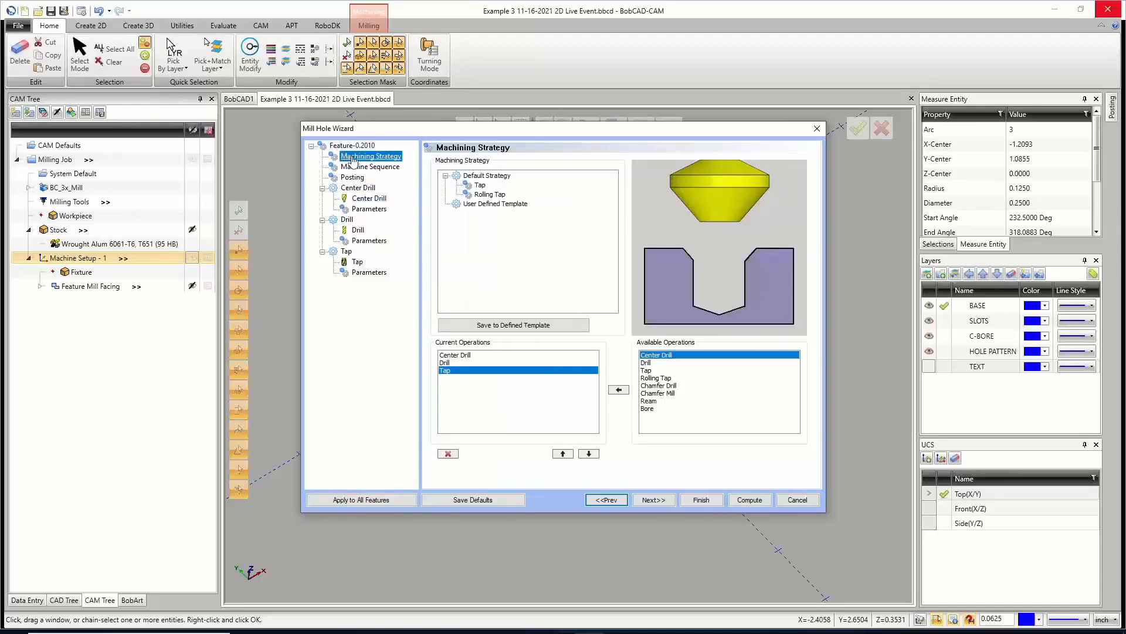
pyautogui.click(356, 147)
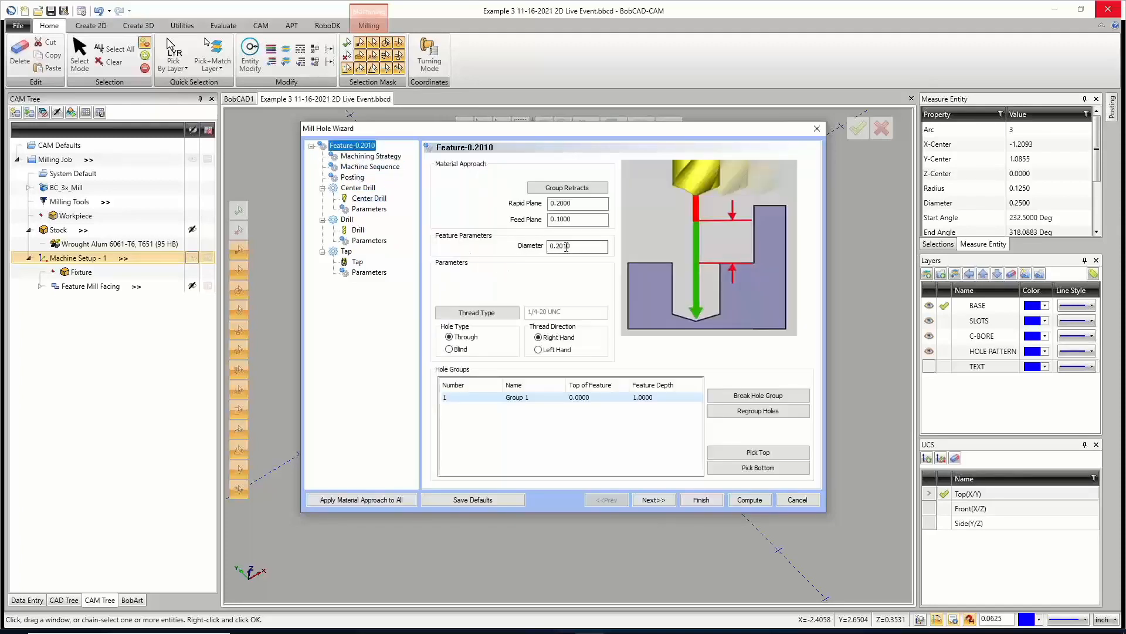
pyautogui.click(654, 398)
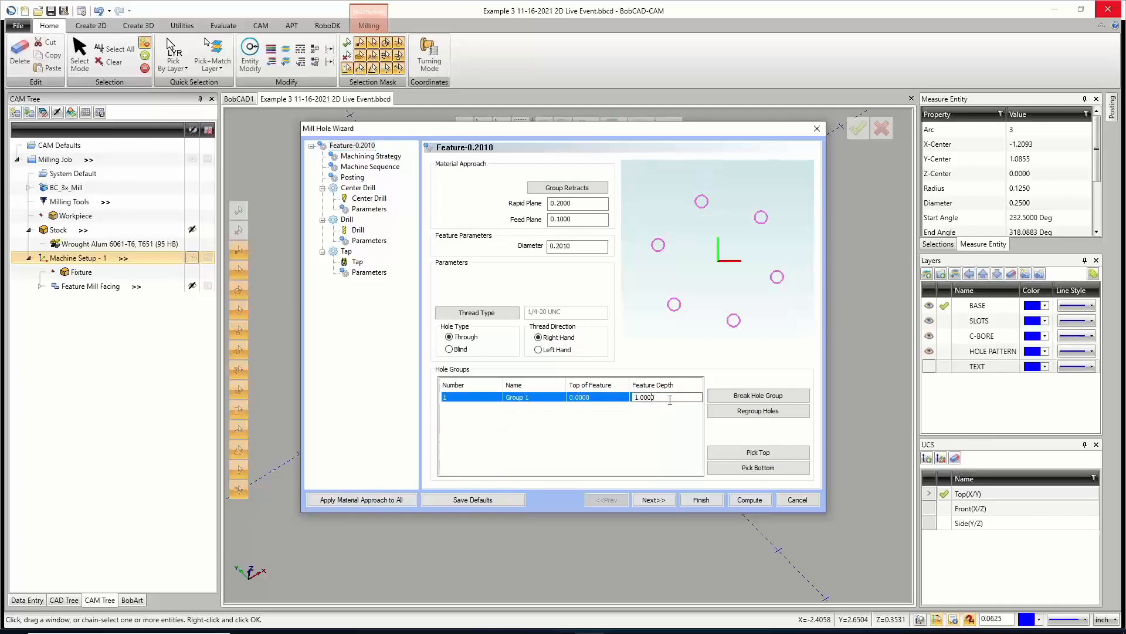
pyautogui.moveTo(670, 400); pyautogui.dragTo(640, 399)
pyautogui.write('2')
pyautogui.click(369, 241)
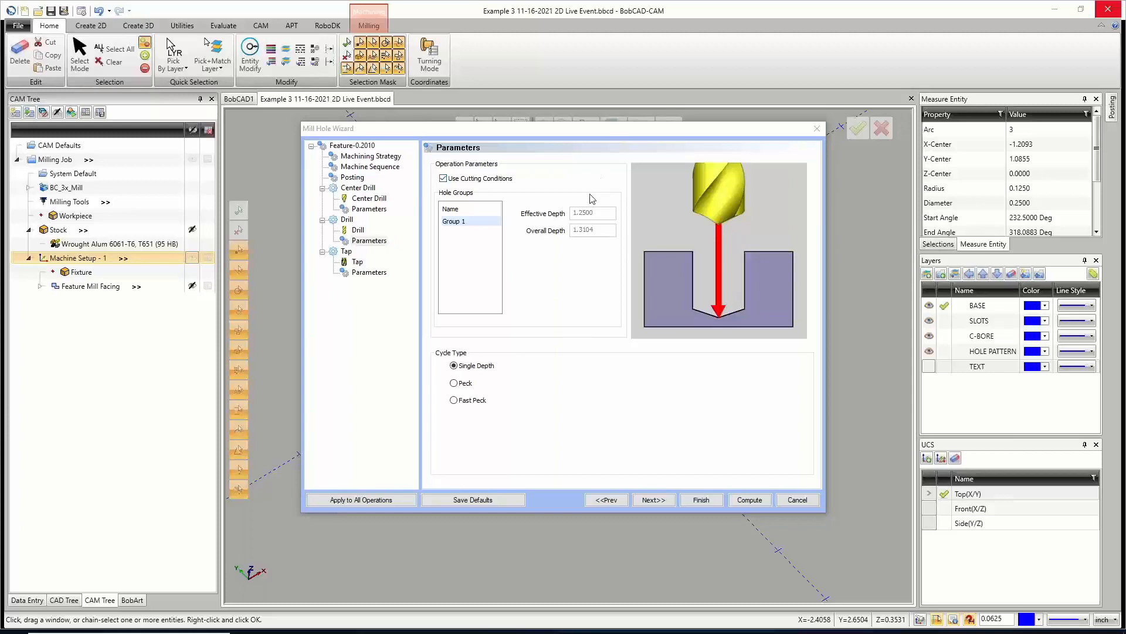
# Compare the drill operation's cycle types, keep Single Depth, and continue to the Tap tool settings.
pyautogui.click(454, 383)
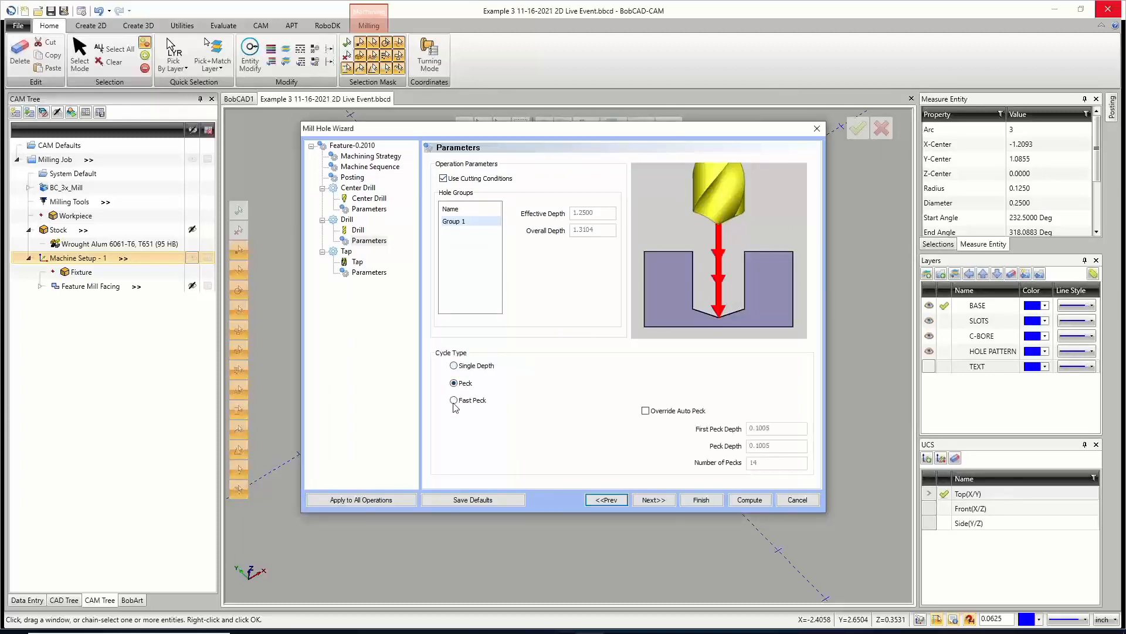
pyautogui.click(454, 400)
pyautogui.click(454, 365)
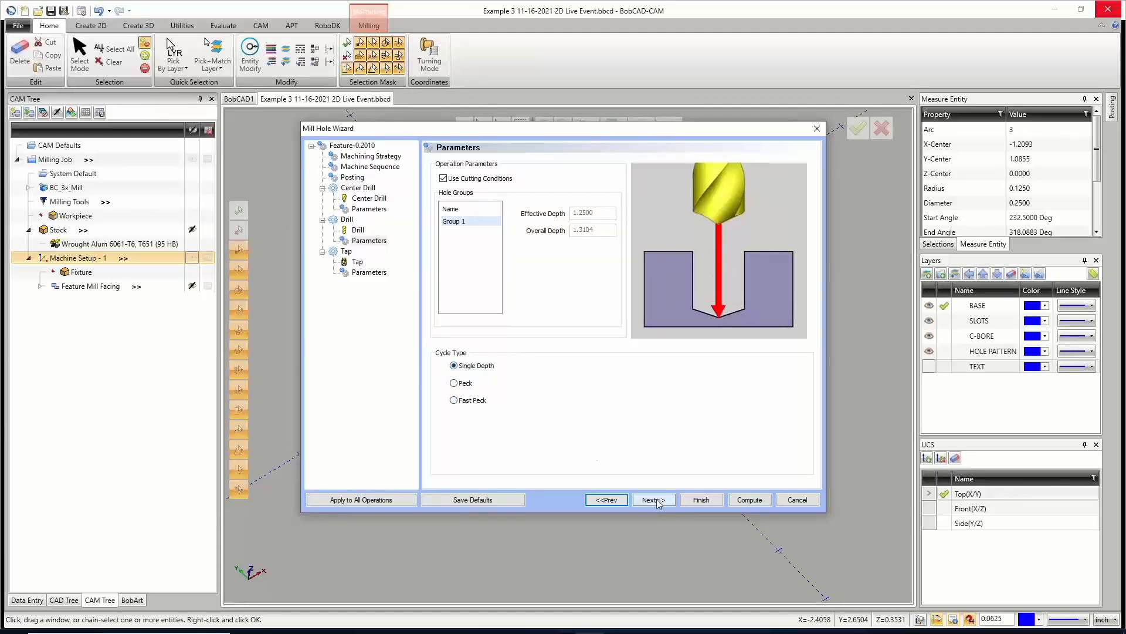
pyautogui.click(653, 499)
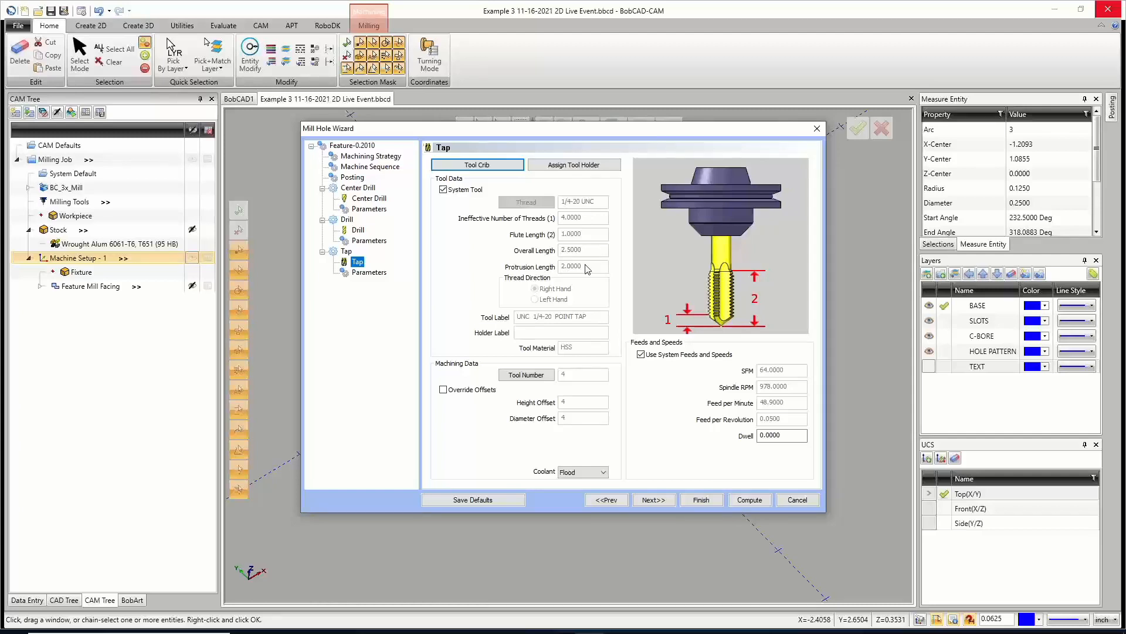
# Review the tap operation's tool data and parameters, keep them, and compute the tap hole feature's toolpath.
pyautogui.click(652, 500)
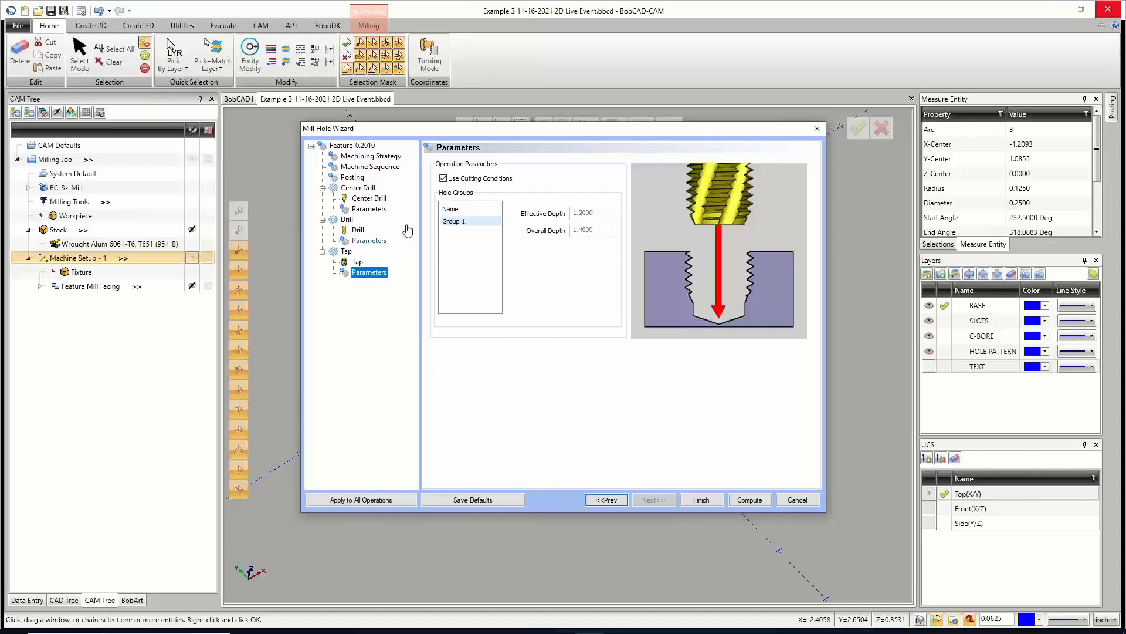
pyautogui.click(358, 261)
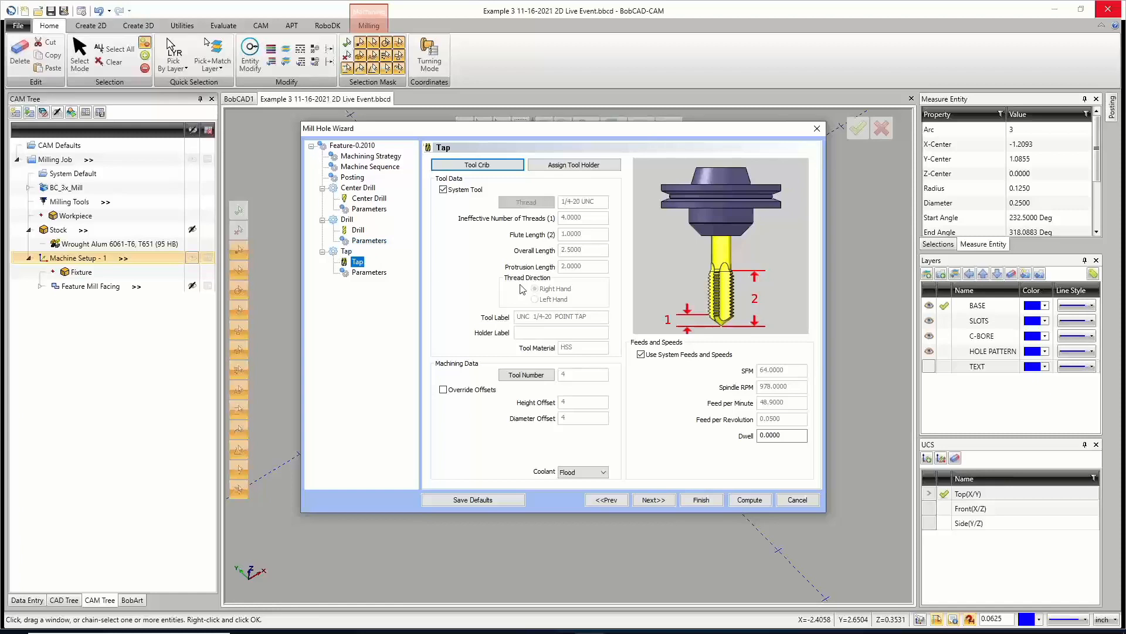
pyautogui.click(658, 501)
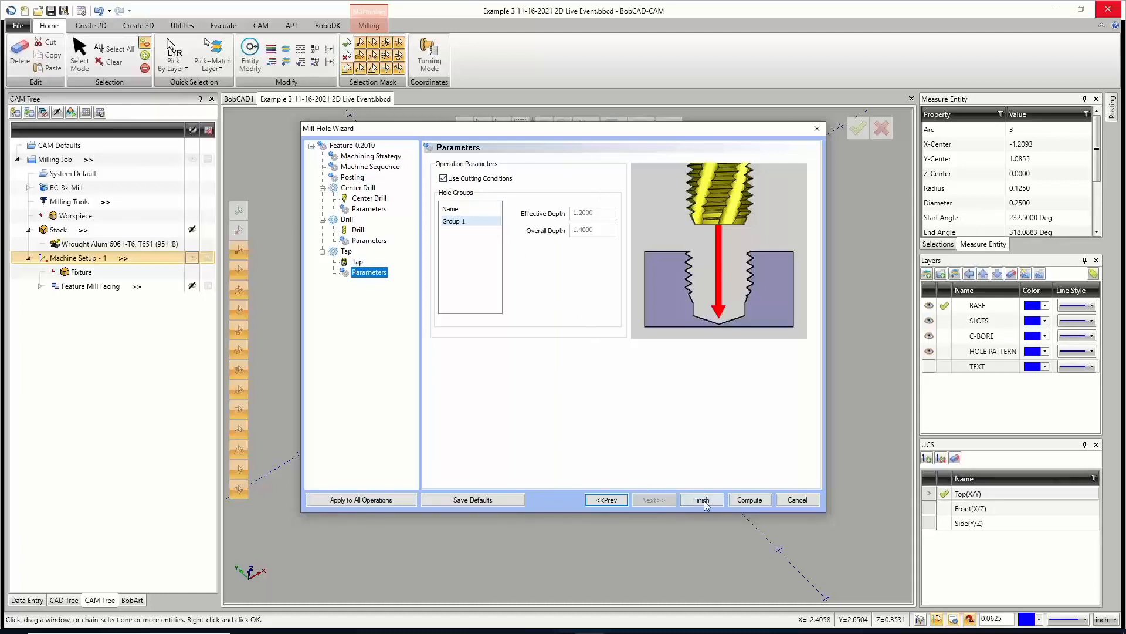
pyautogui.click(745, 501)
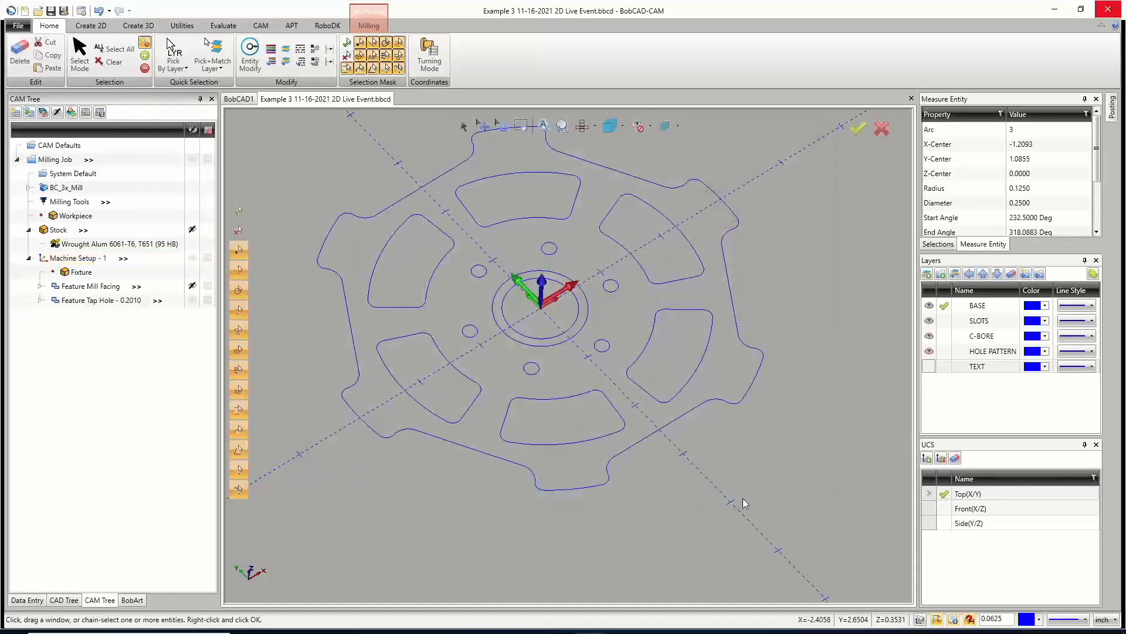
# Inspect the computed tap hole toolpath on the wheel and hide it from the drawing.
pyautogui.moveTo(694, 387); pyautogui.dragTo(702, 357, button='middle')
pyautogui.moveTo(590, 395); pyautogui.dragTo(579, 387, button='middle')
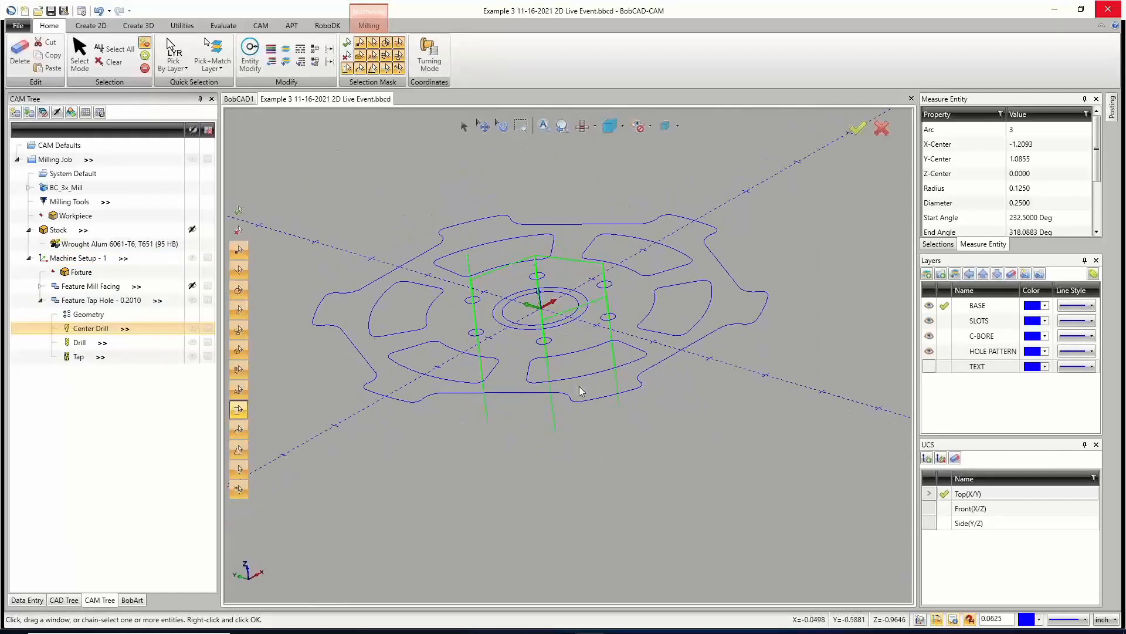
pyautogui.click(189, 299)
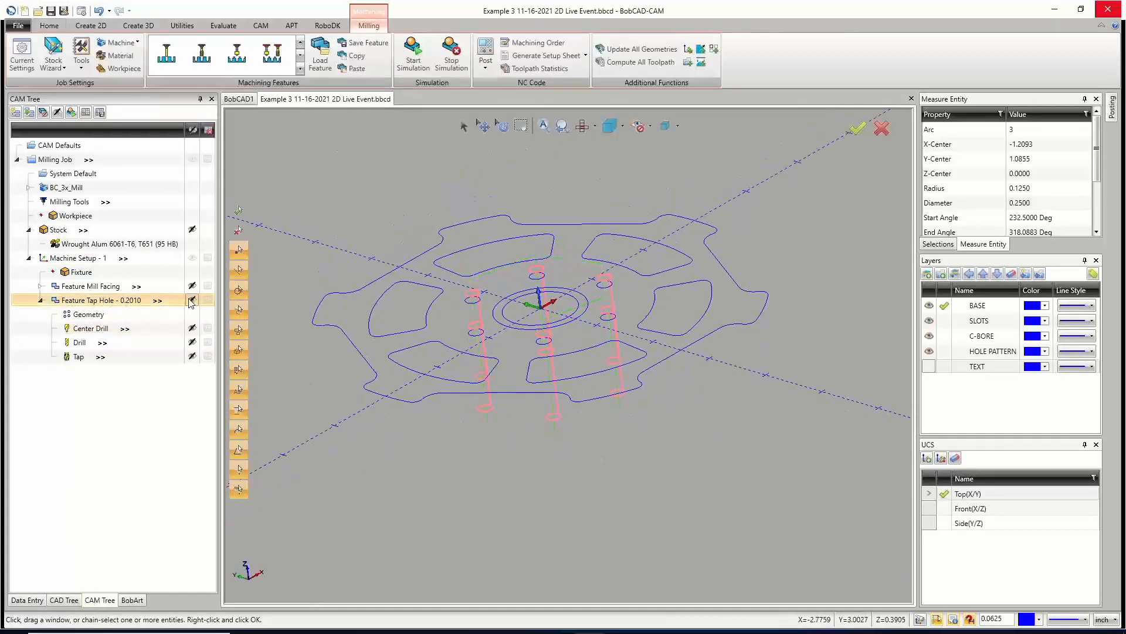
pyautogui.click(191, 301)
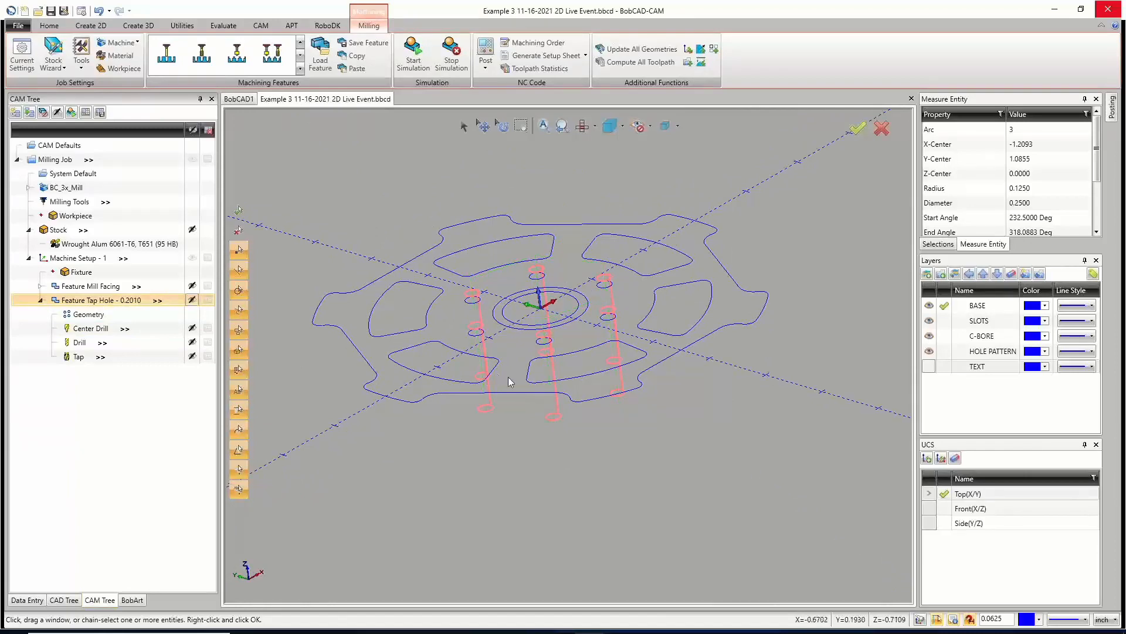
pyautogui.moveTo(512, 381)
pyautogui.mouseDown(button='middle')
pyautogui.moveTo(531, 390)
pyautogui.moveTo(524, 353)
pyautogui.moveTo(525, 397)
pyautogui.mouseUp(button='middle')
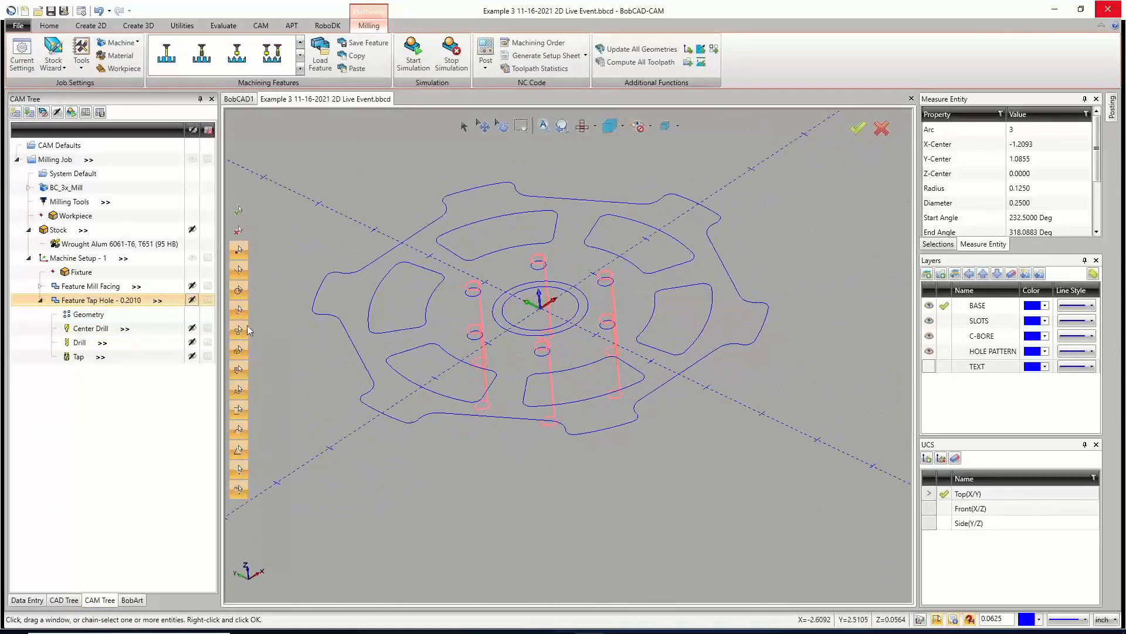
# Edit the tap hole feature, set hole Group 1's top to -0.1 from a point on the central circle, and recompute it.
pyautogui.rightClick(119, 305)
pyautogui.click(101, 305)
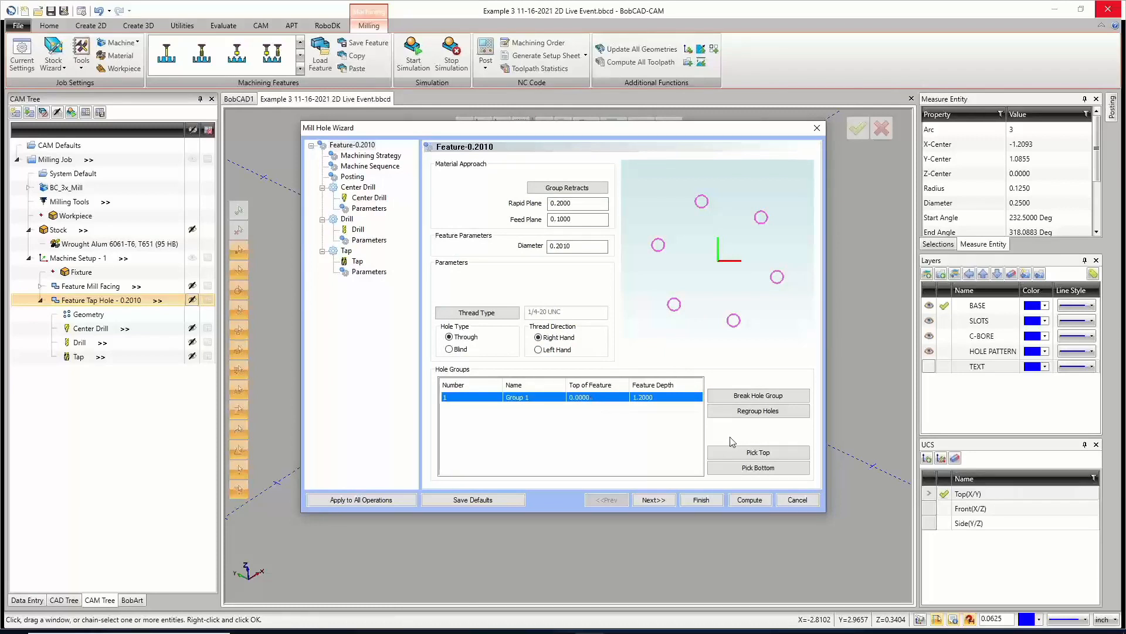
pyautogui.click(743, 453)
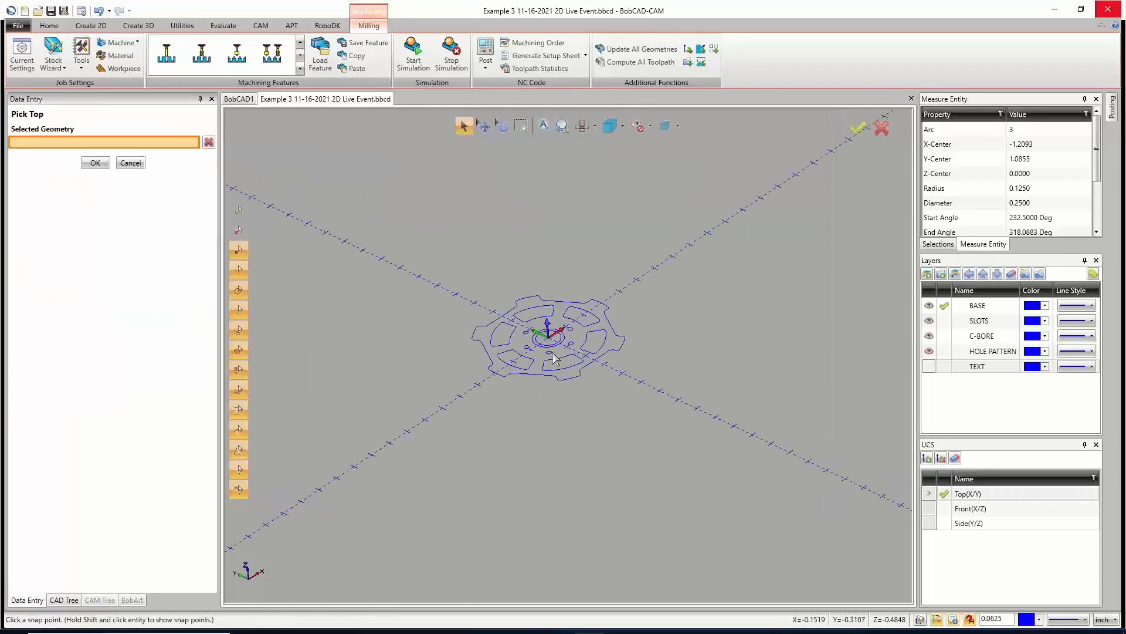
pyautogui.click(555, 352)
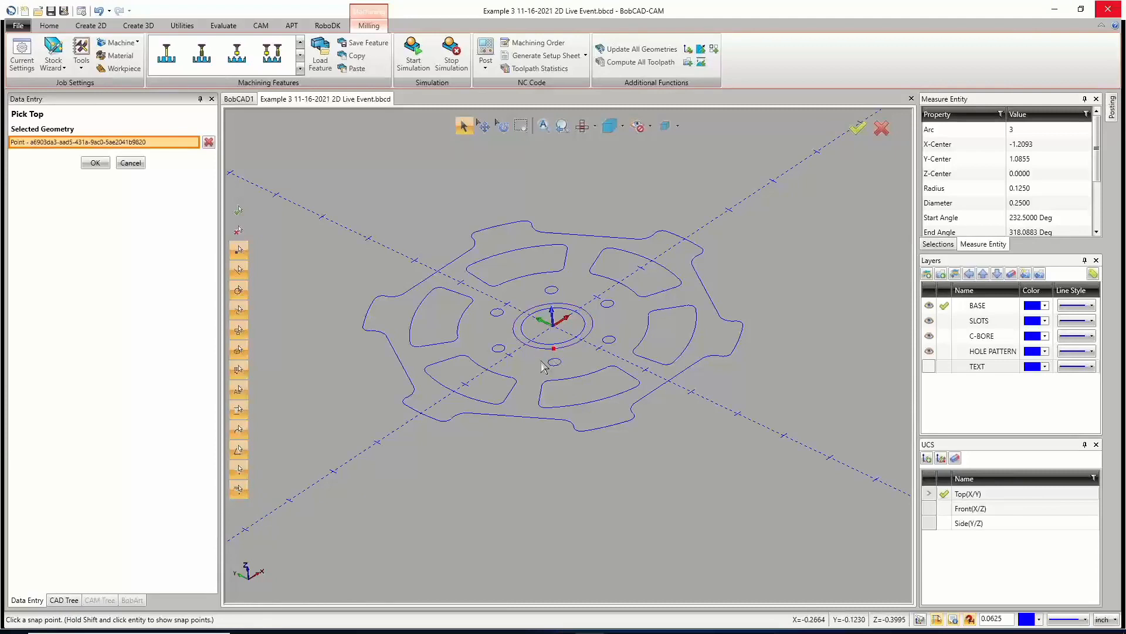
pyautogui.click(96, 163)
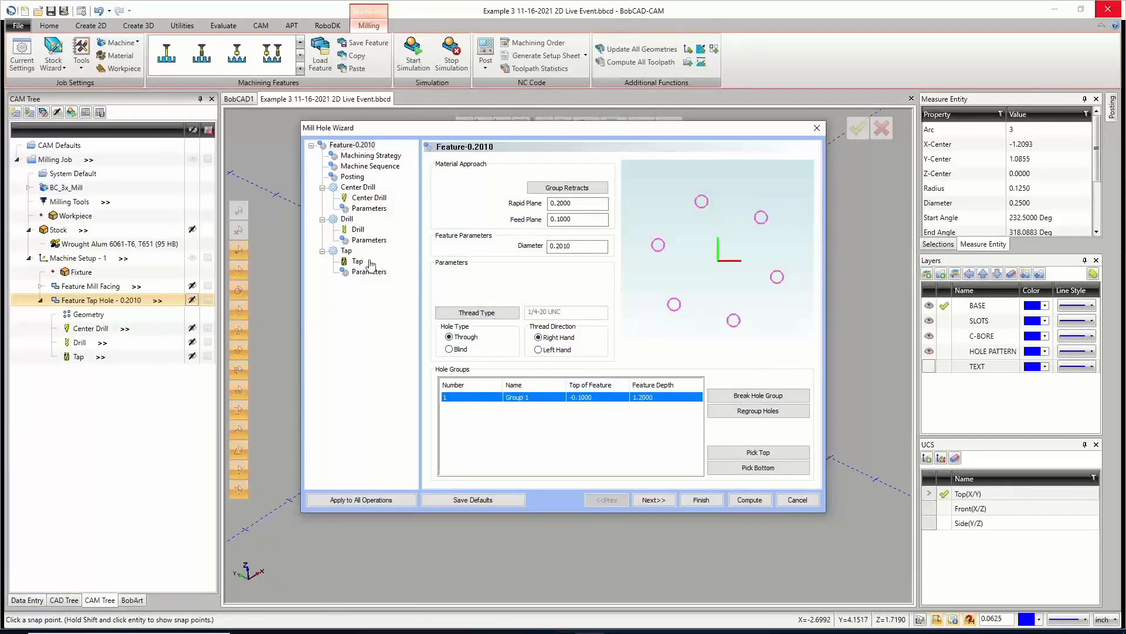
pyautogui.click(749, 500)
pyautogui.moveTo(544, 401)
pyautogui.mouseDown(button='middle')
pyautogui.moveTo(541, 365)
pyautogui.moveTo(548, 397)
pyautogui.mouseUp(button='middle')
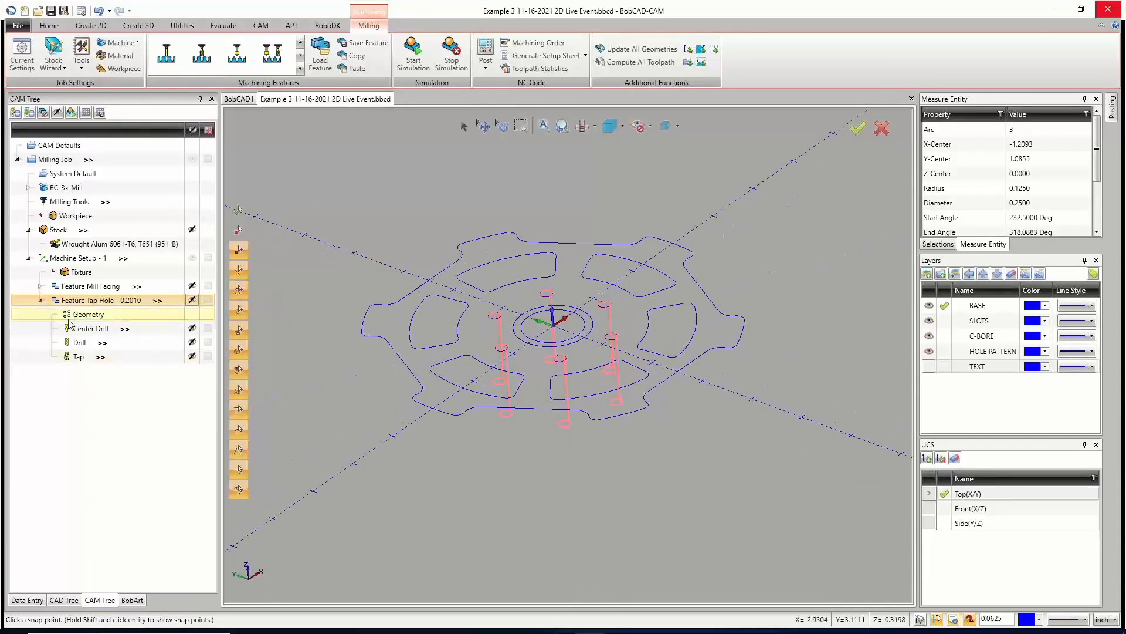
# Examine the Center Drill, Drill and Tap toolpaths of the tap hole feature one by one.
pyautogui.click(40, 300)
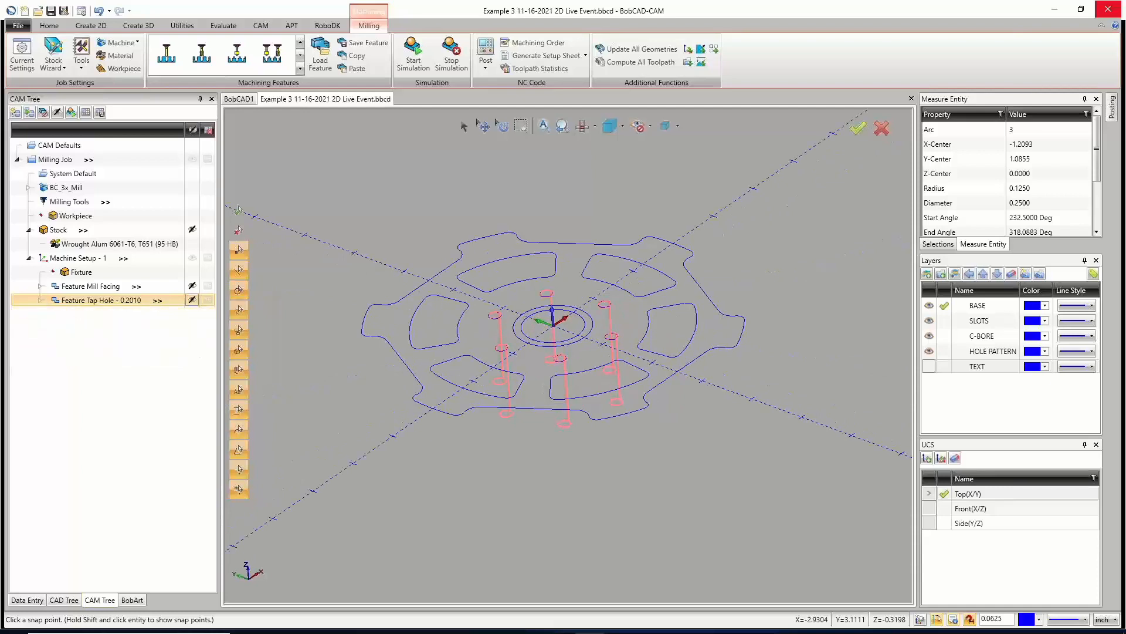
pyautogui.click(40, 300)
pyautogui.click(90, 328)
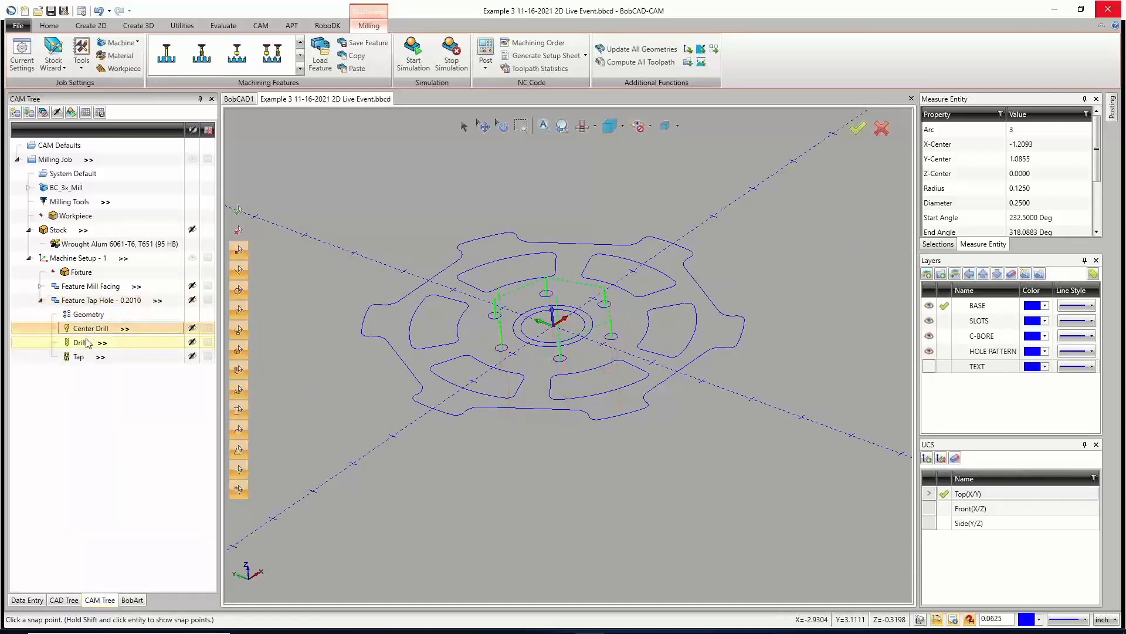
pyautogui.click(80, 343)
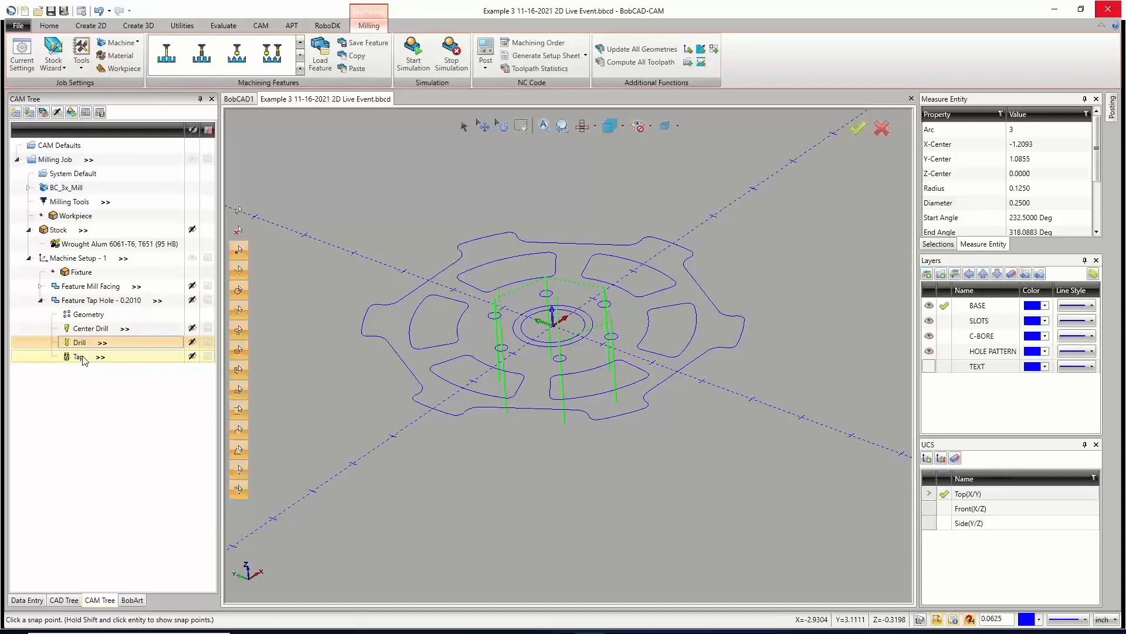
pyautogui.click(80, 357)
pyautogui.click(40, 300)
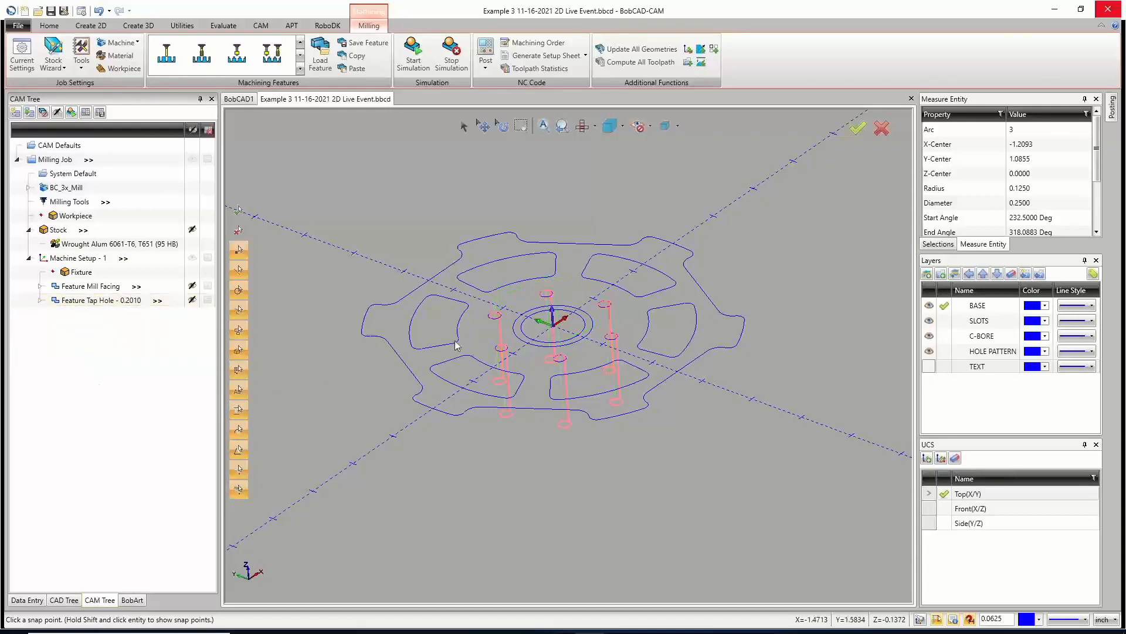
pyautogui.moveTo(457, 346); pyautogui.dragTo(666, 392, button='middle')
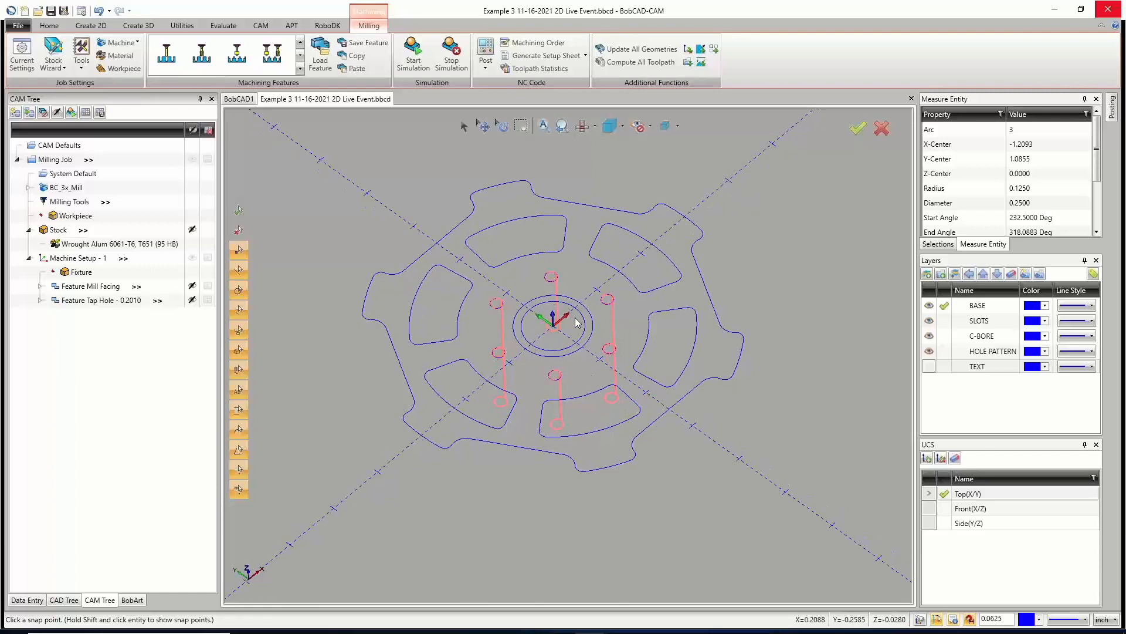
# Add a Mill 2 Axis feature to Machine Setup - 1 with the inner central circle as its geometry.
pyautogui.rightClick(86, 260)
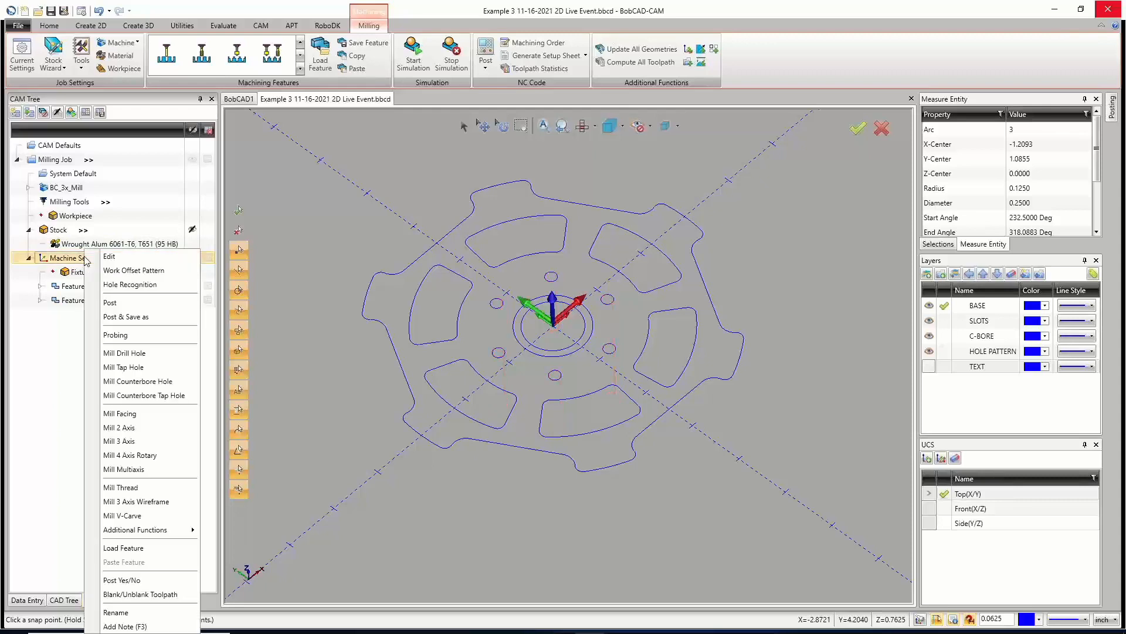
pyautogui.click(123, 430)
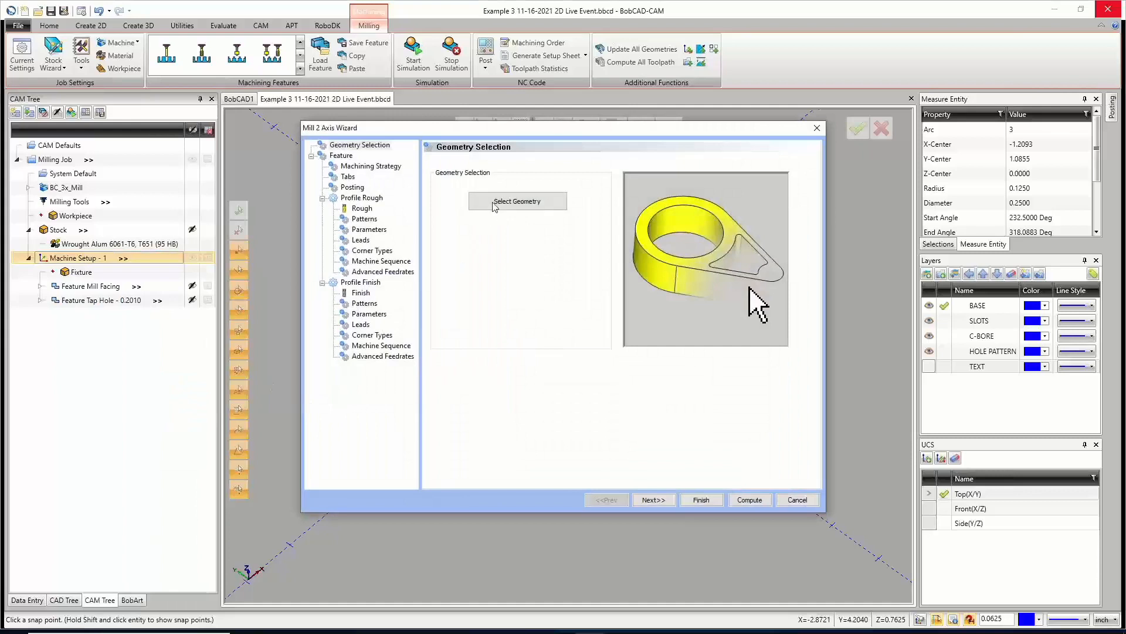
pyautogui.click(515, 201)
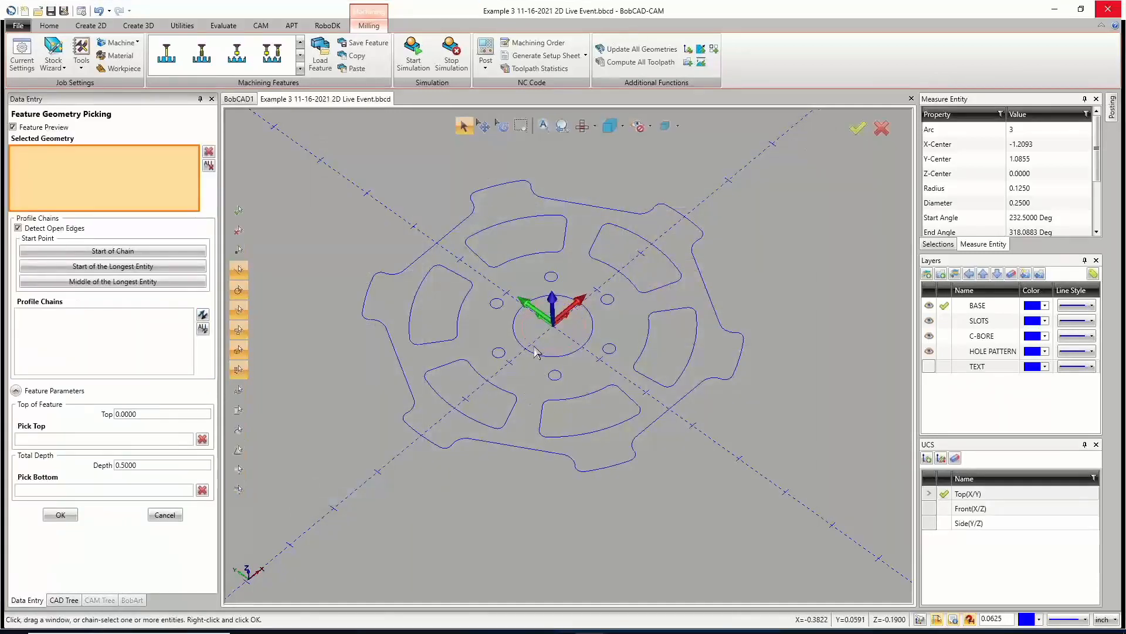
pyautogui.click(535, 351)
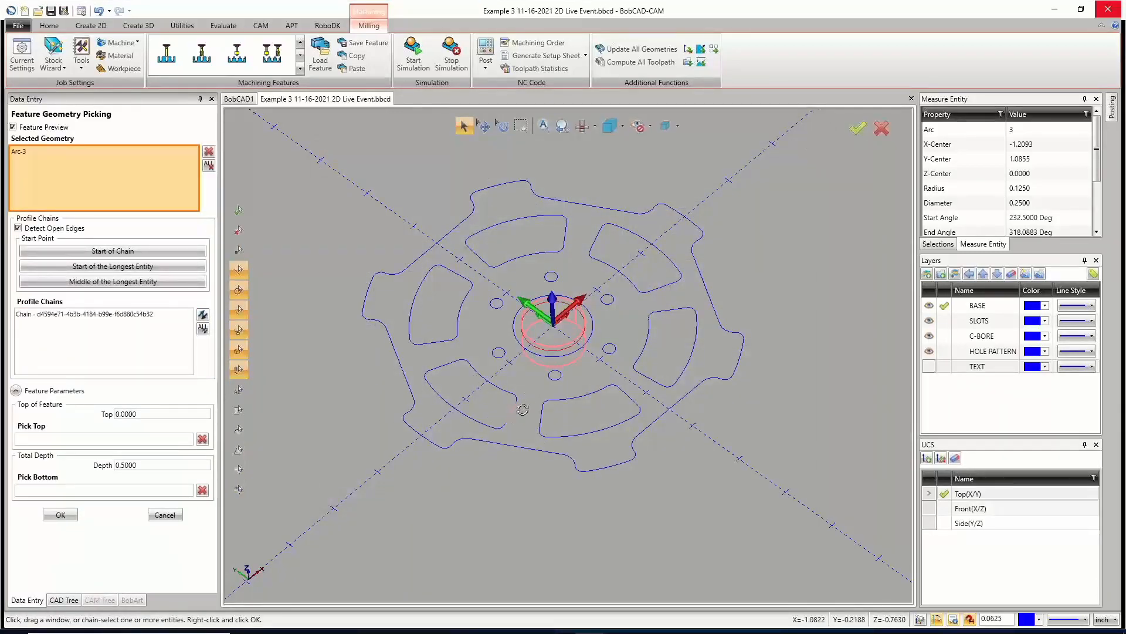
pyautogui.moveTo(516, 409); pyautogui.dragTo(444, 401, button='middle')
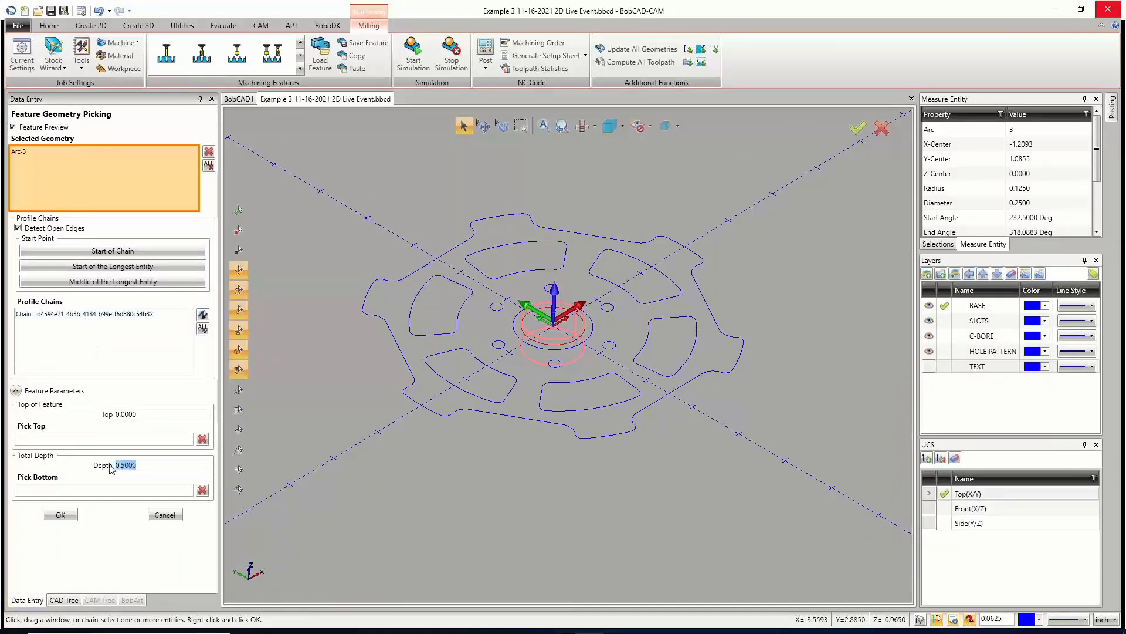
# Set the central bore feature's top to -0.1 from a point on the circle and its total depth to 1.2.
pyautogui.click(157, 437)
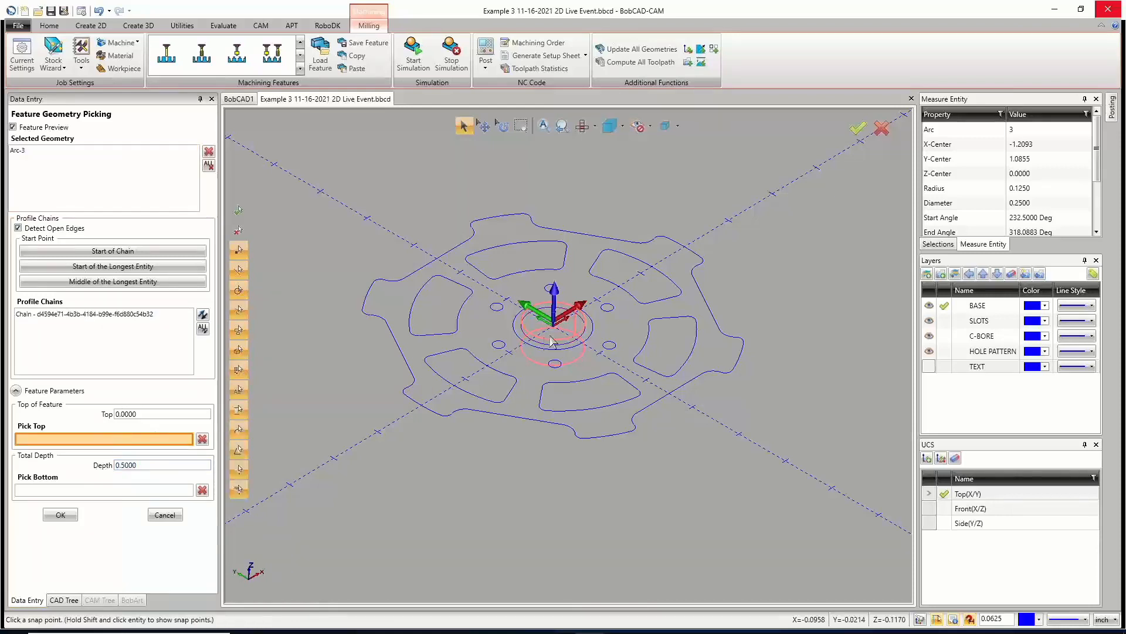
pyautogui.click(531, 340)
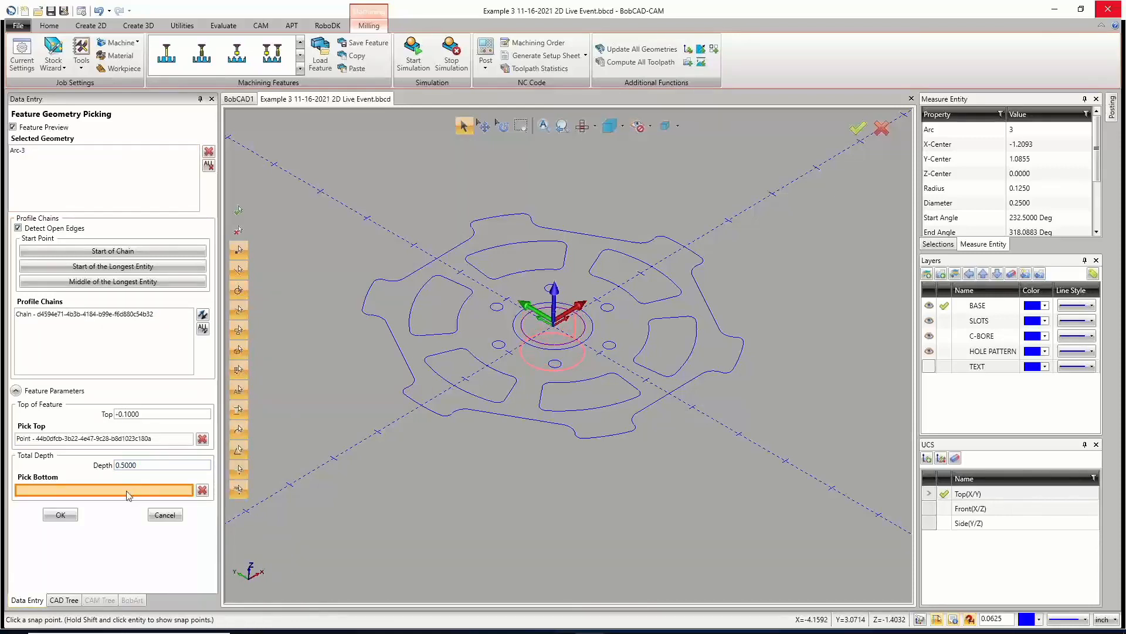
pyautogui.moveTo(141, 465); pyautogui.dragTo(106, 469)
pyautogui.write('1.2')
pyautogui.click(60, 515)
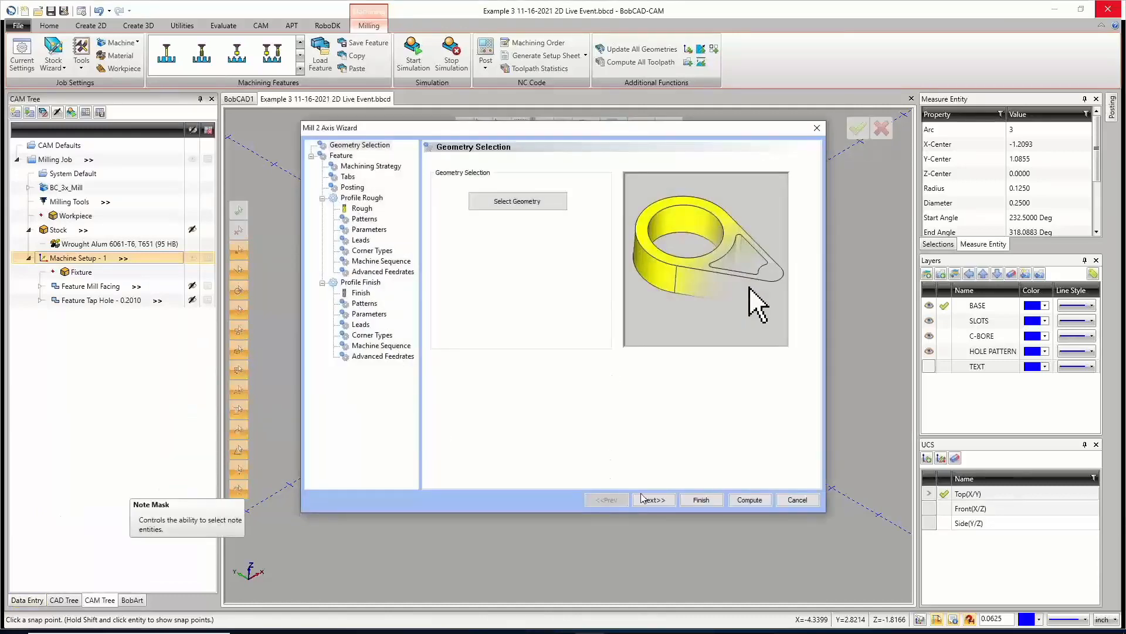
# Keep the 2 Axis feature's top and depth, choose the Pocketing strategy, and select its Profile Finish operation.
pyautogui.click(653, 499)
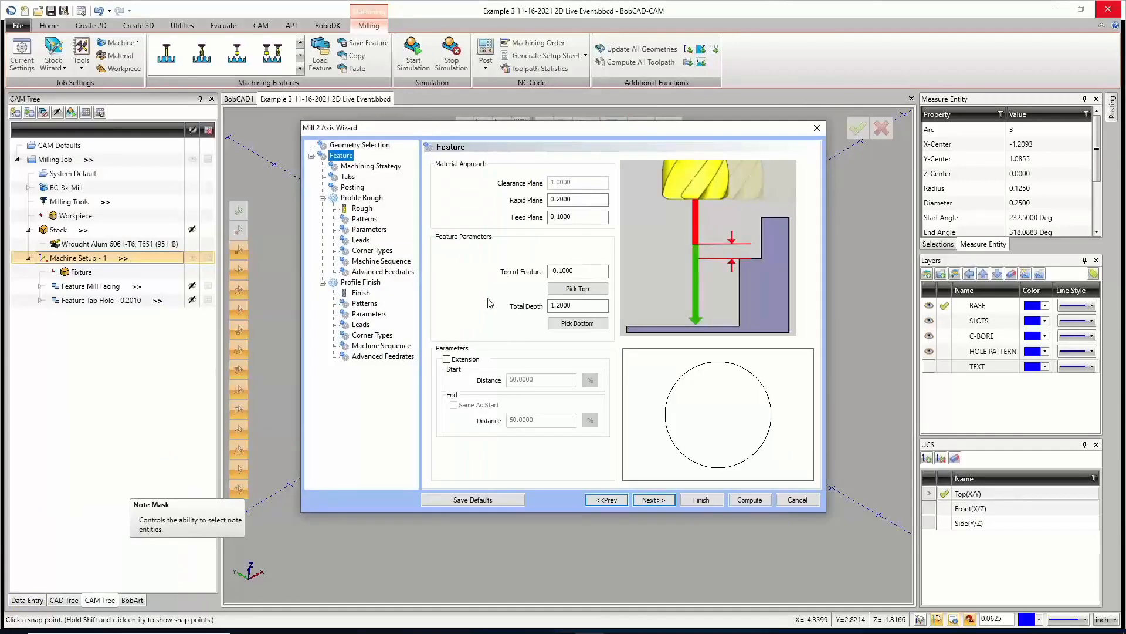
pyautogui.click(553, 271)
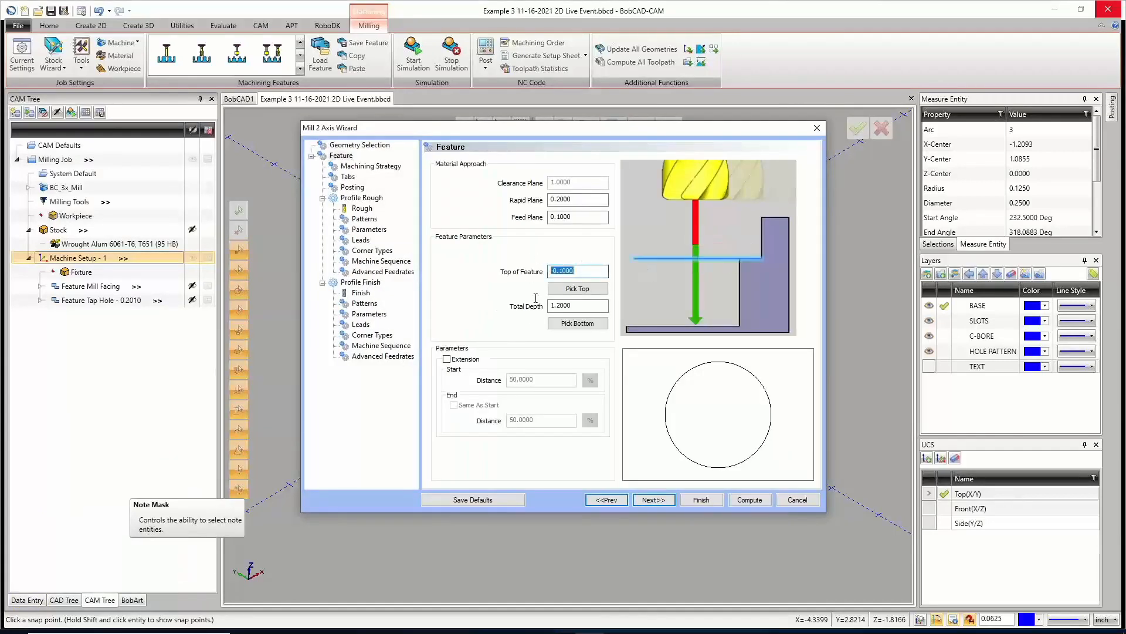
pyautogui.click(582, 306)
pyautogui.moveTo(582, 306); pyautogui.dragTo(534, 309)
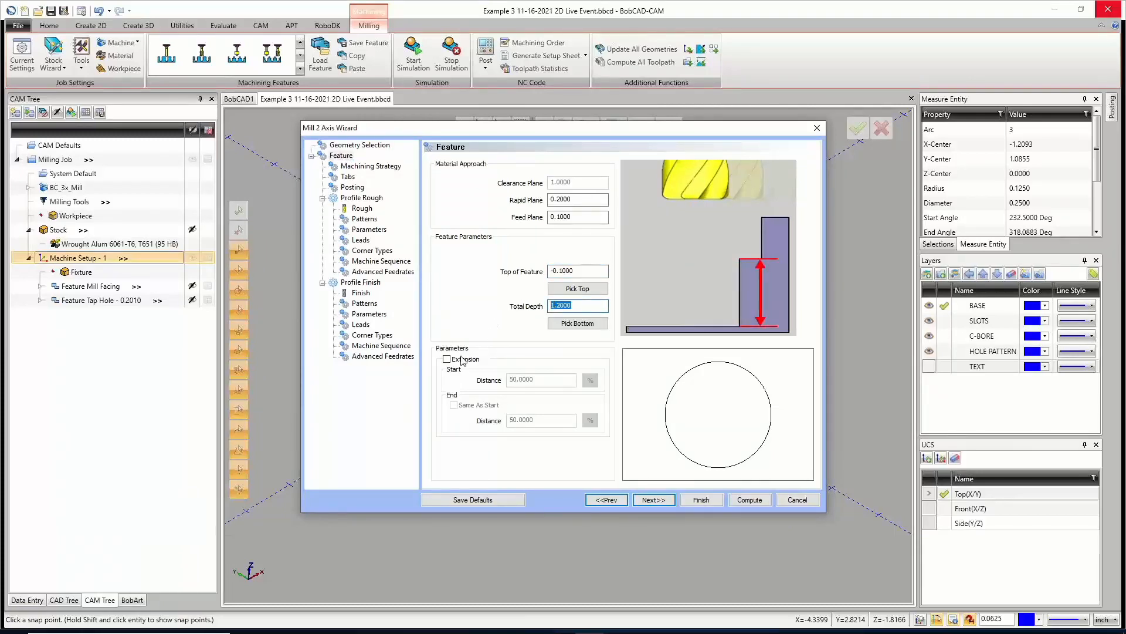
pyautogui.click(653, 500)
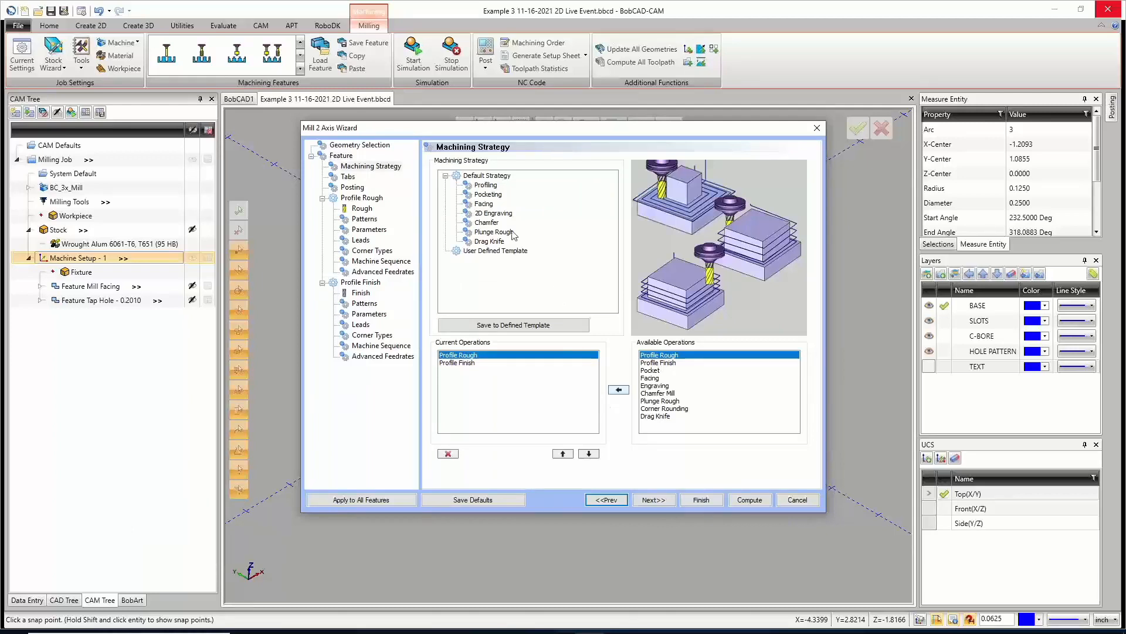
pyautogui.click(488, 194)
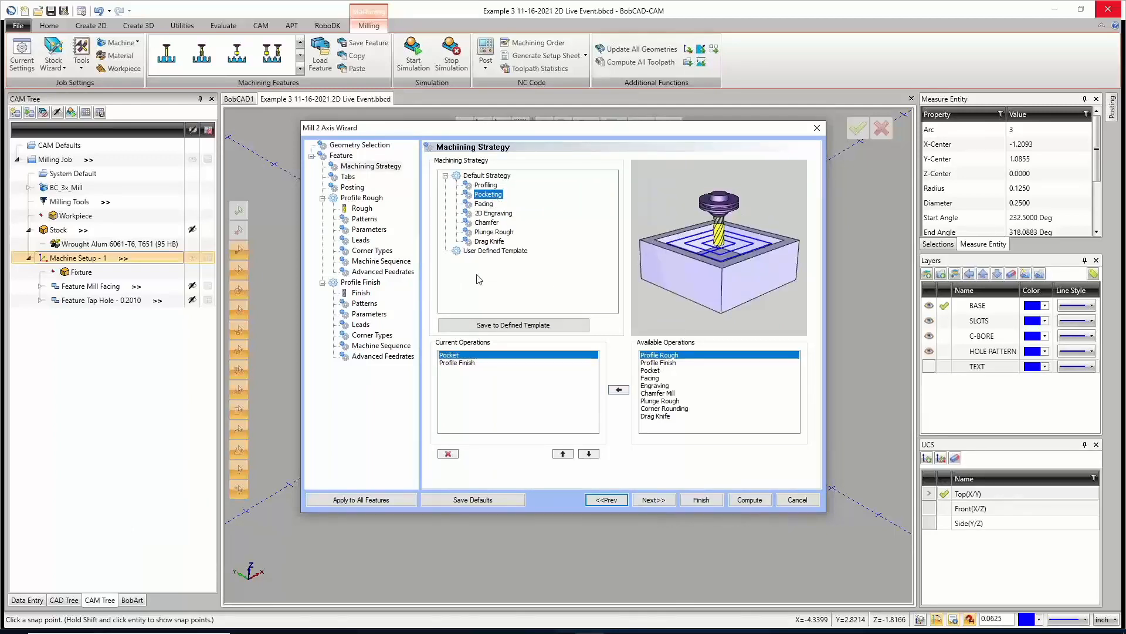
pyautogui.click(452, 363)
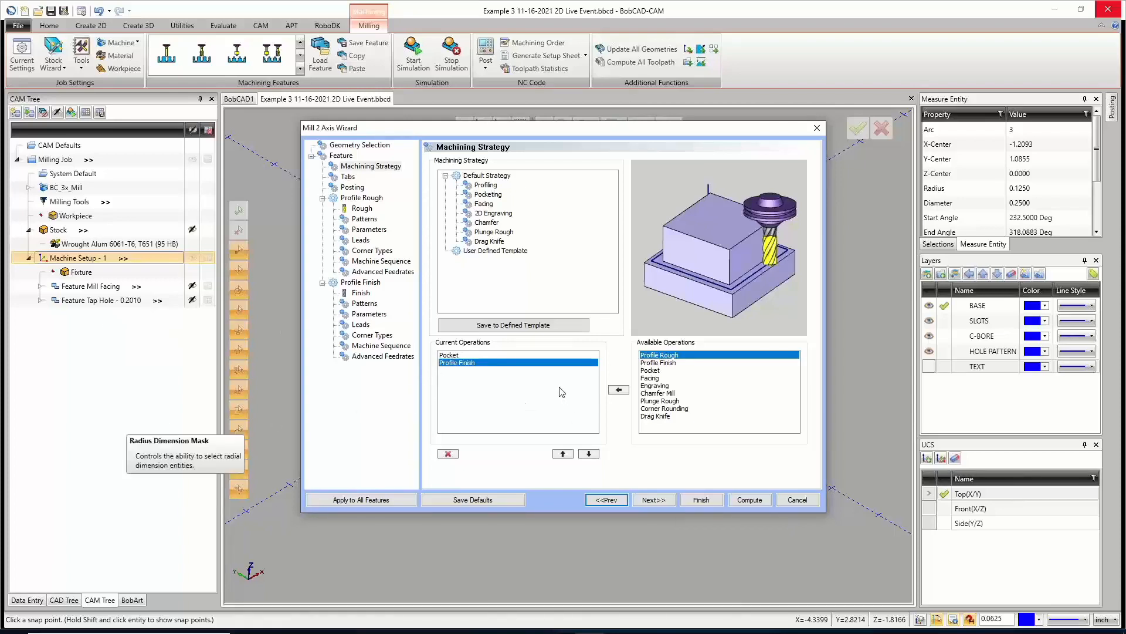
# Keep the default tabs and posting, and assign the 1/2 FLAT ROUGH ENDMILL from the tool crib to the Pocket operation.
pyautogui.click(653, 500)
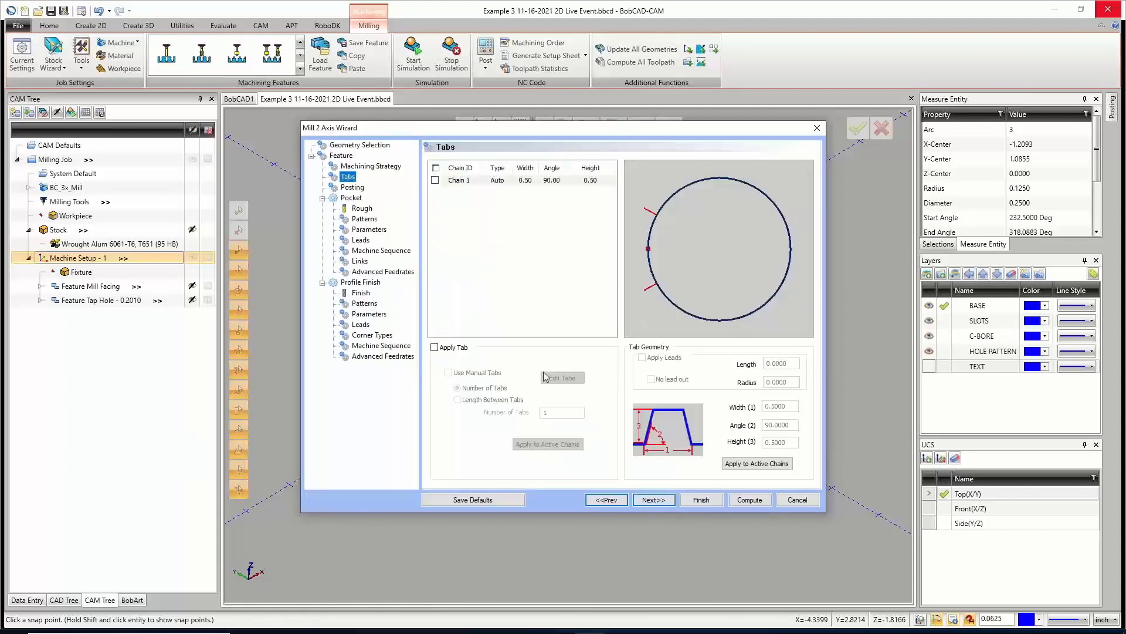
pyautogui.click(653, 500)
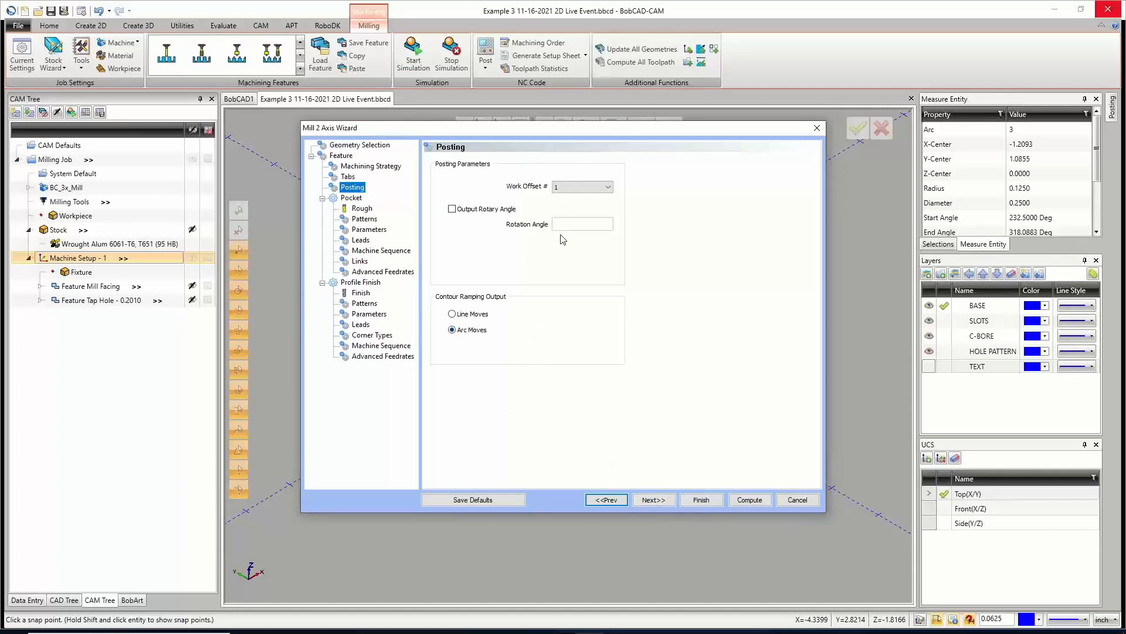
pyautogui.click(663, 503)
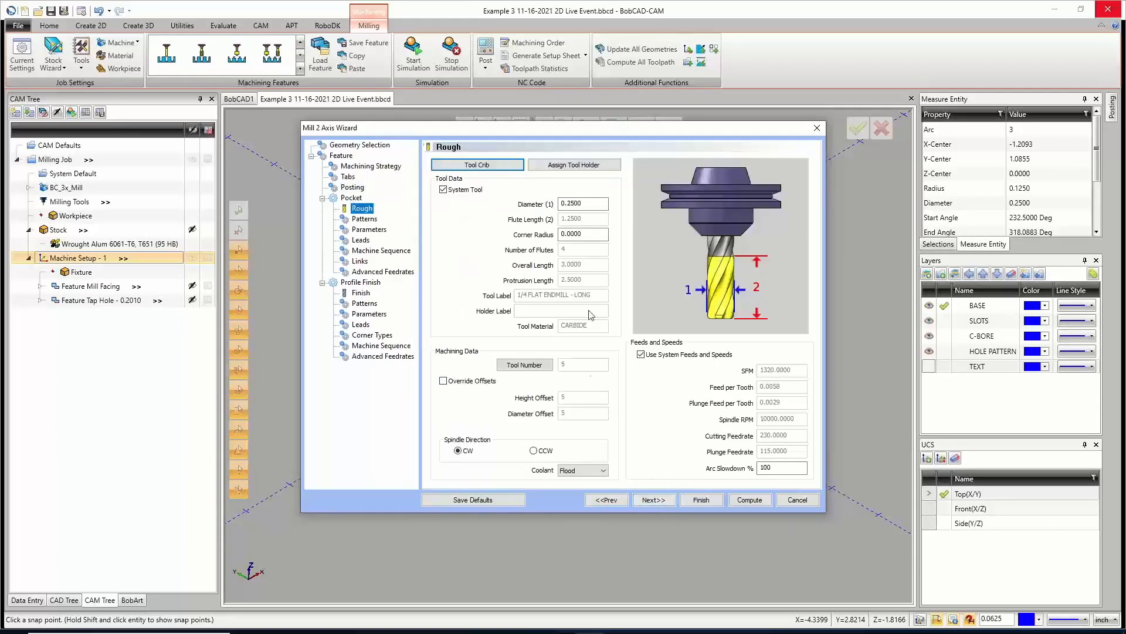
pyautogui.click(485, 165)
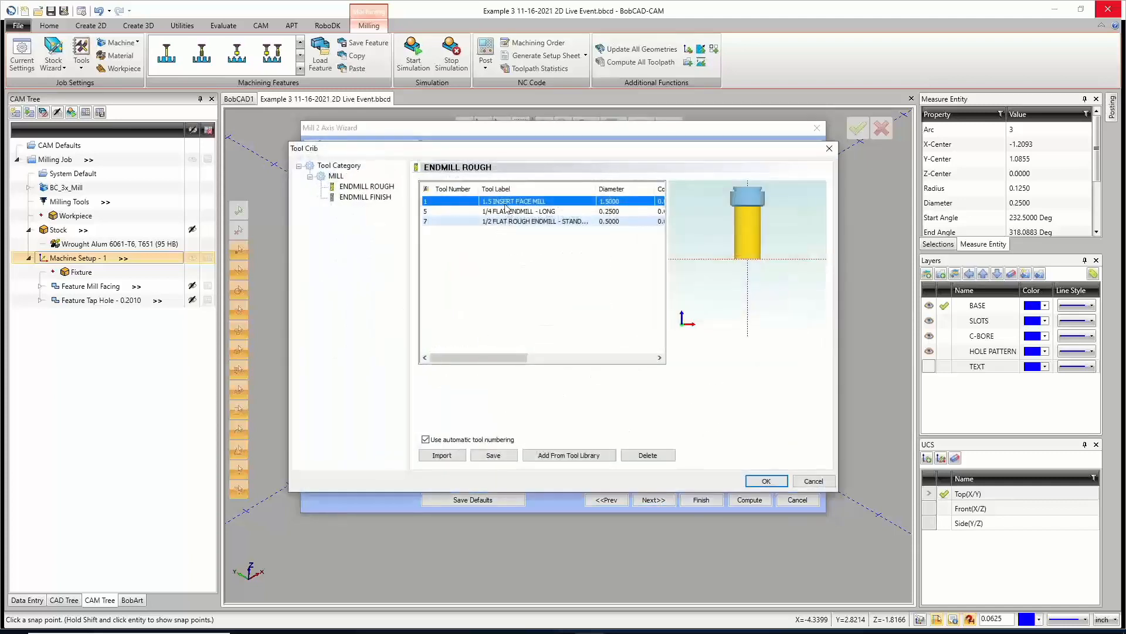
pyautogui.click(508, 221)
pyautogui.click(766, 480)
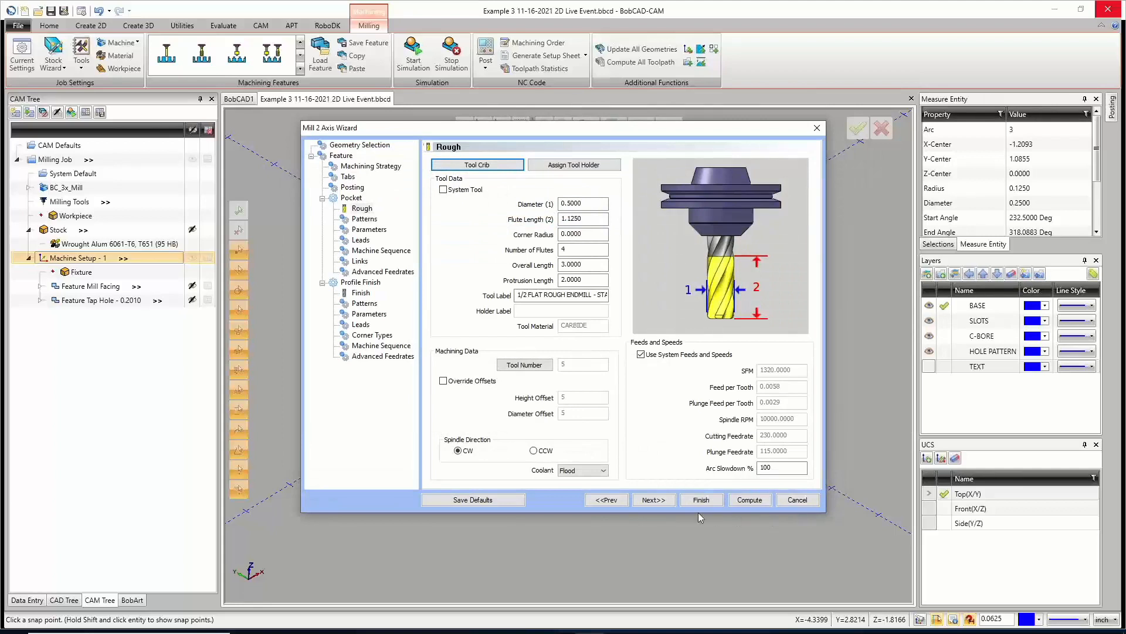
# Change the pocket pattern from Standard Pocket to Advanced Pocket with Adaptive Roughing.
pyautogui.click(654, 499)
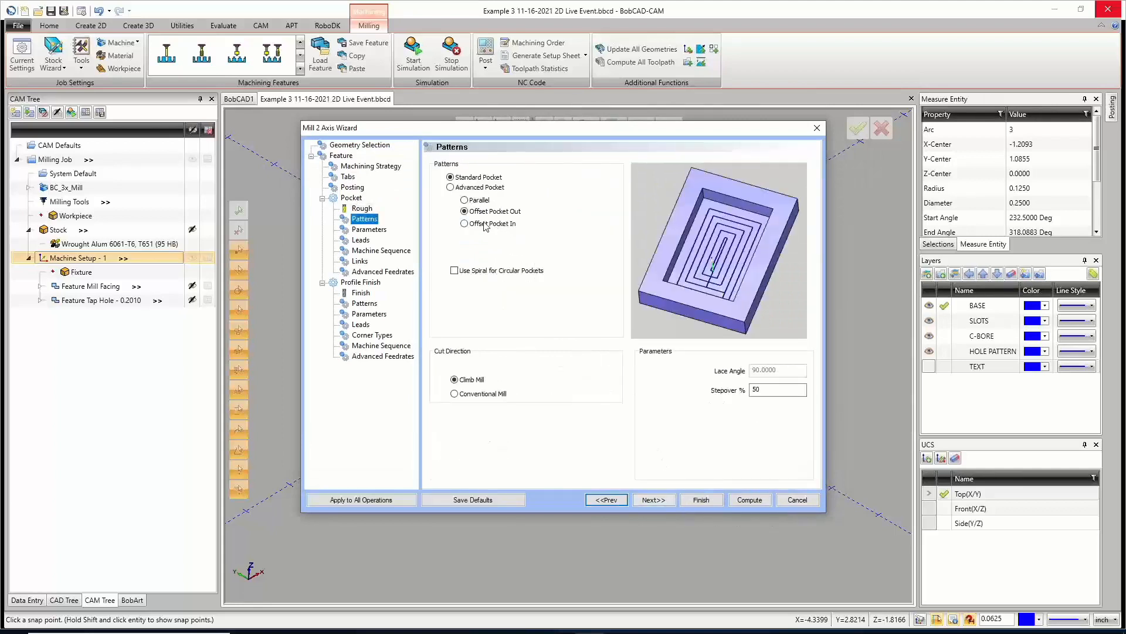
pyautogui.click(450, 187)
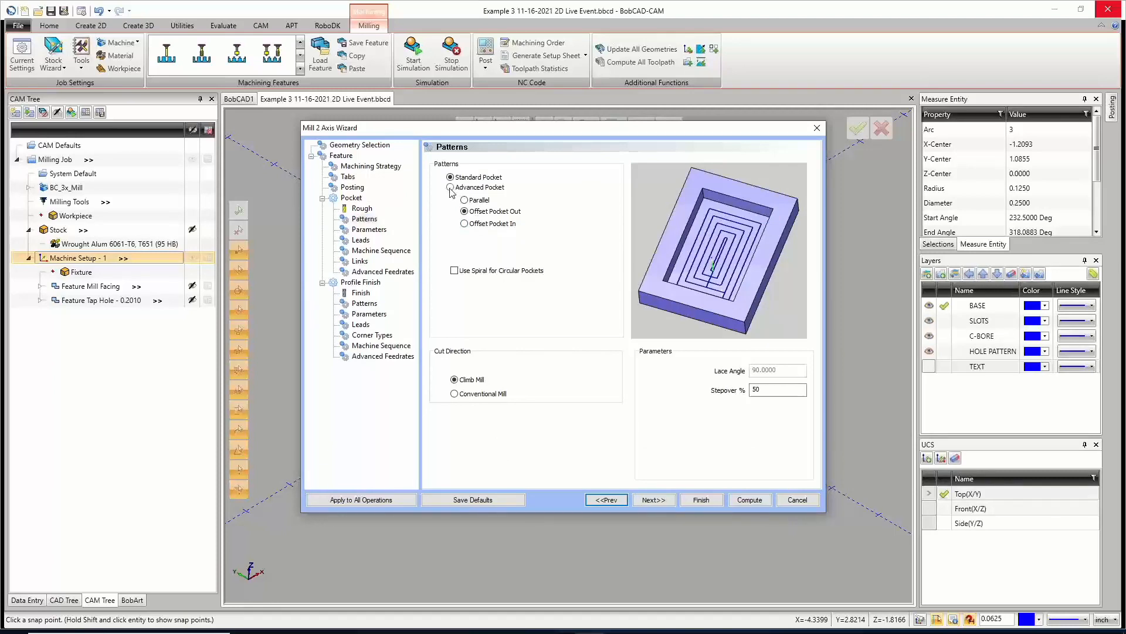
pyautogui.click(459, 272)
pyautogui.doubleClick(774, 391)
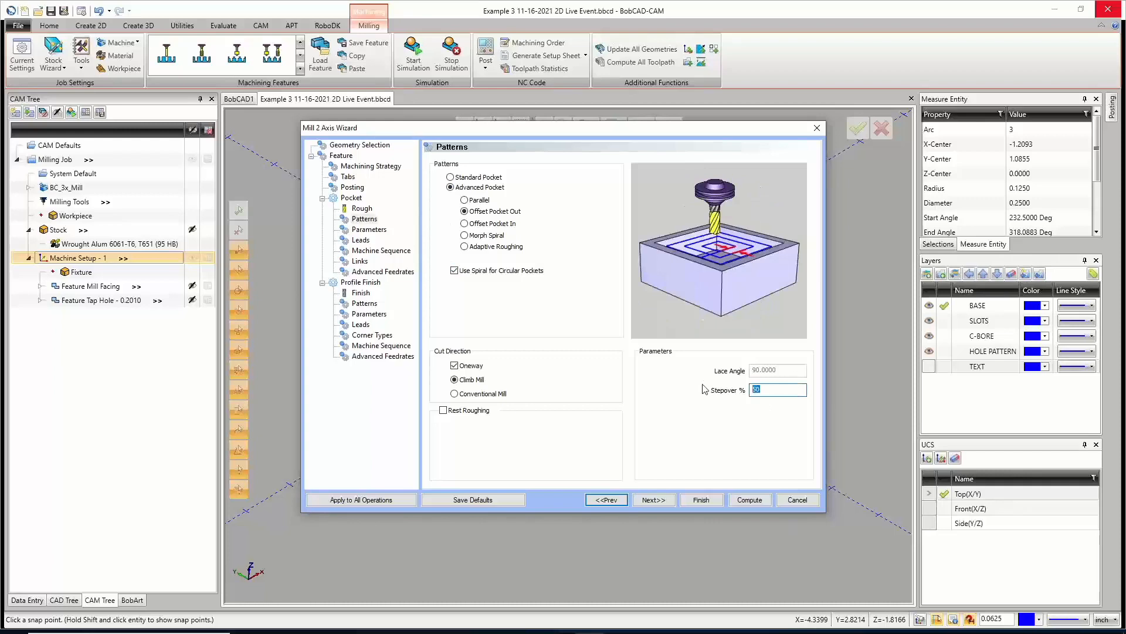
pyautogui.click(489, 248)
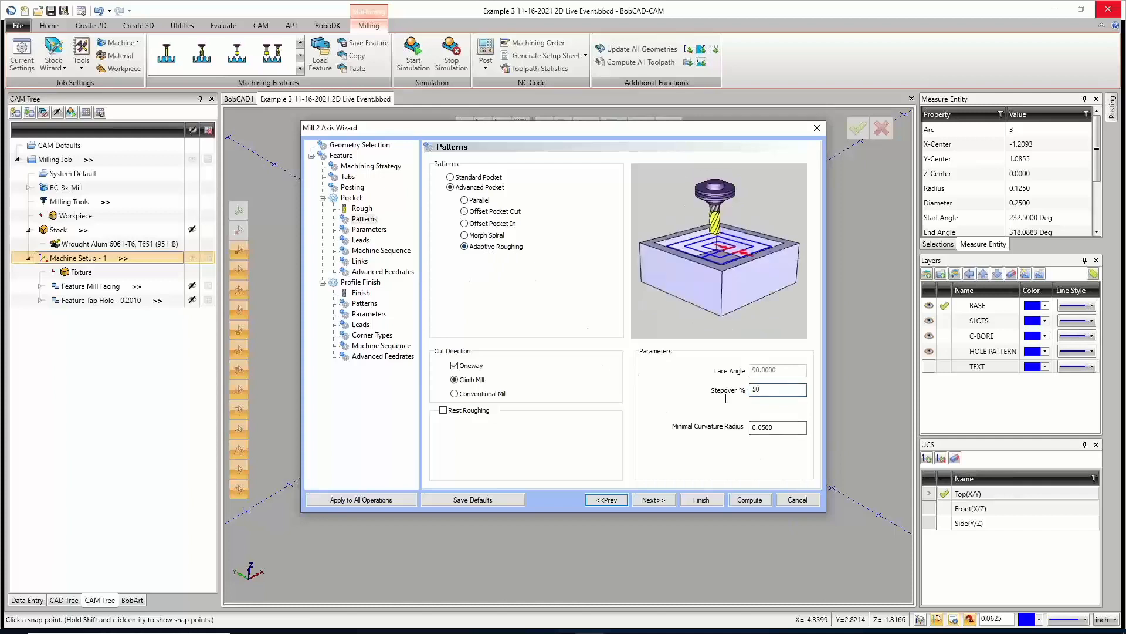
# Try stepovers of 10% and 5% for the adaptive roughing pattern, and settle on 7%.
pyautogui.moveTo(726, 398); pyautogui.dragTo(721, 403)
pyautogui.write('10')
pyautogui.moveTo(757, 389); pyautogui.dragTo(725, 401)
pyautogui.write('5')
pyautogui.moveTo(764, 388); pyautogui.dragTo(726, 392)
pyautogui.write('7')
# Set the pocket's side allowance to 0.0100 and keep its link clearance.
pyautogui.click(659, 500)
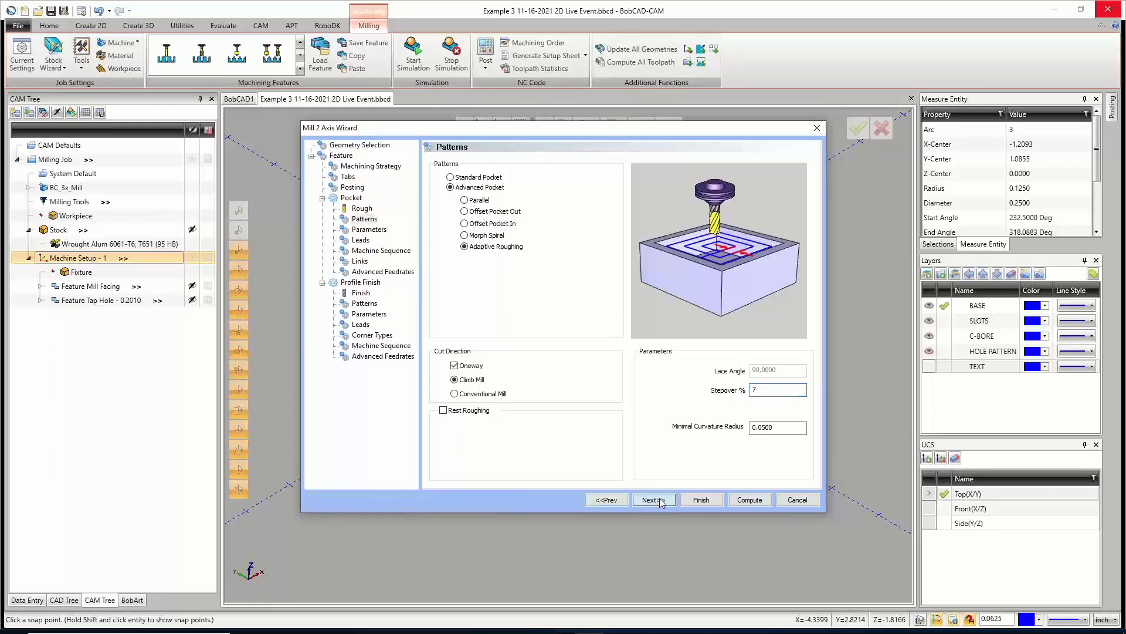
pyautogui.moveTo(587, 188); pyautogui.dragTo(526, 184)
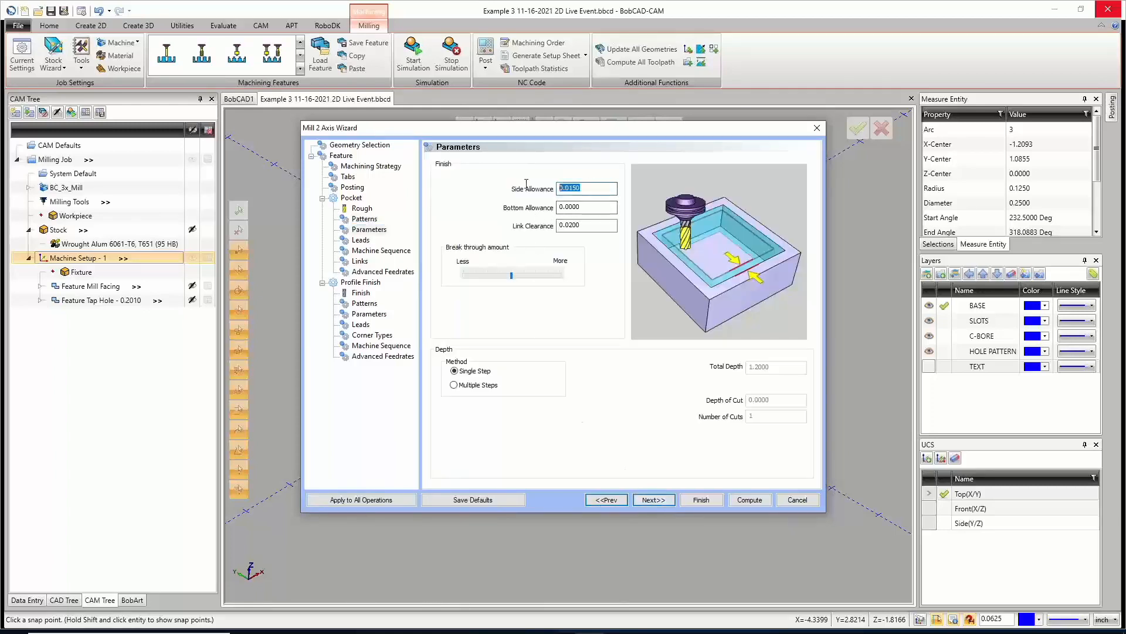
pyautogui.click(598, 191)
pyautogui.press('BackSpace')
pyautogui.press('BackSpace')
pyautogui.click(595, 225)
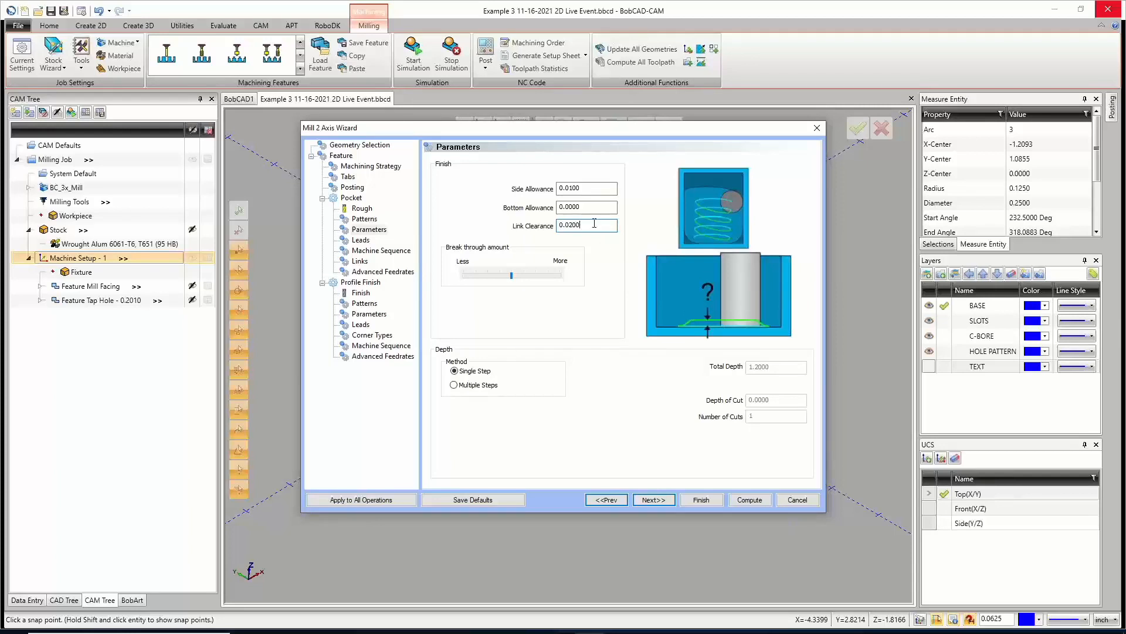
pyautogui.moveTo(593, 225); pyautogui.dragTo(546, 224)
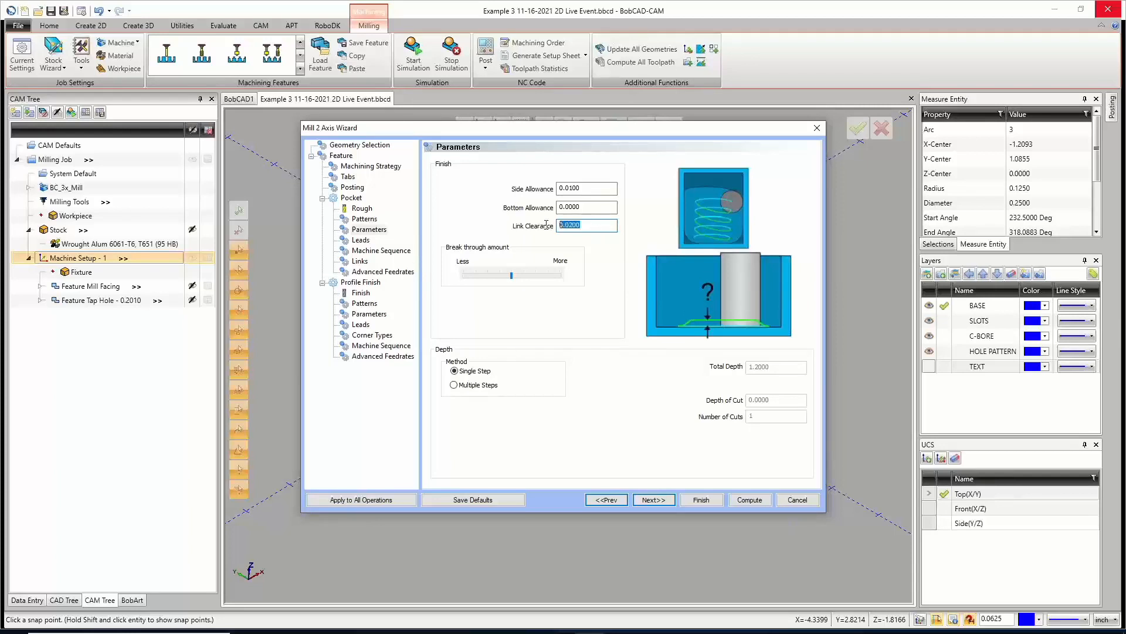
# Cut the pocket in multiple steps at defined depths with a 0.5 depth of cut.
pyautogui.click(454, 385)
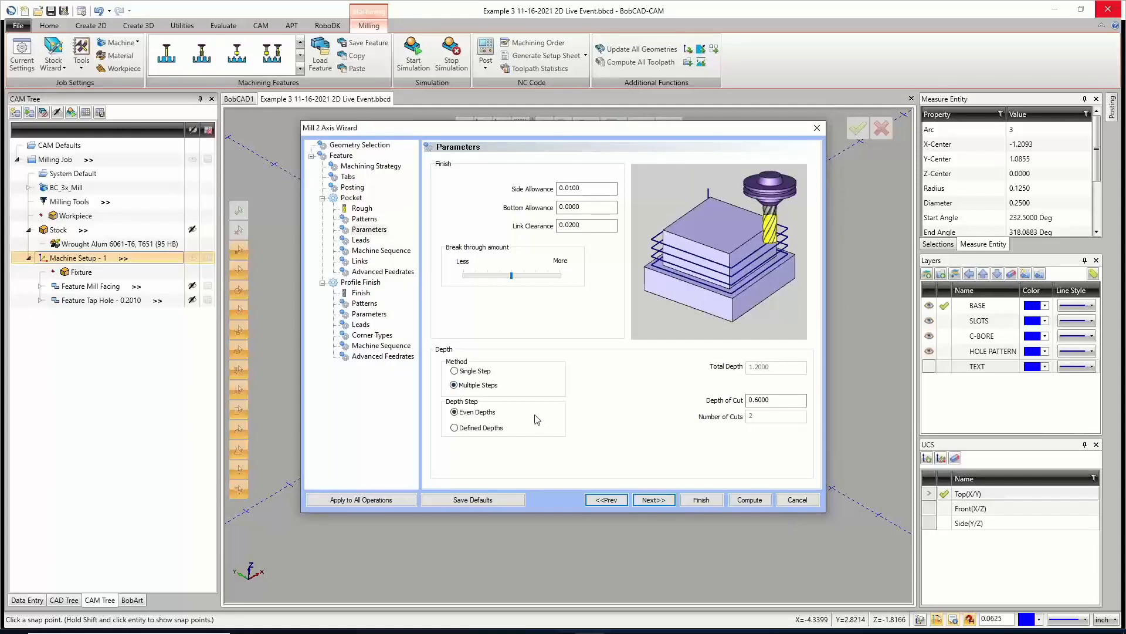
pyautogui.click(456, 427)
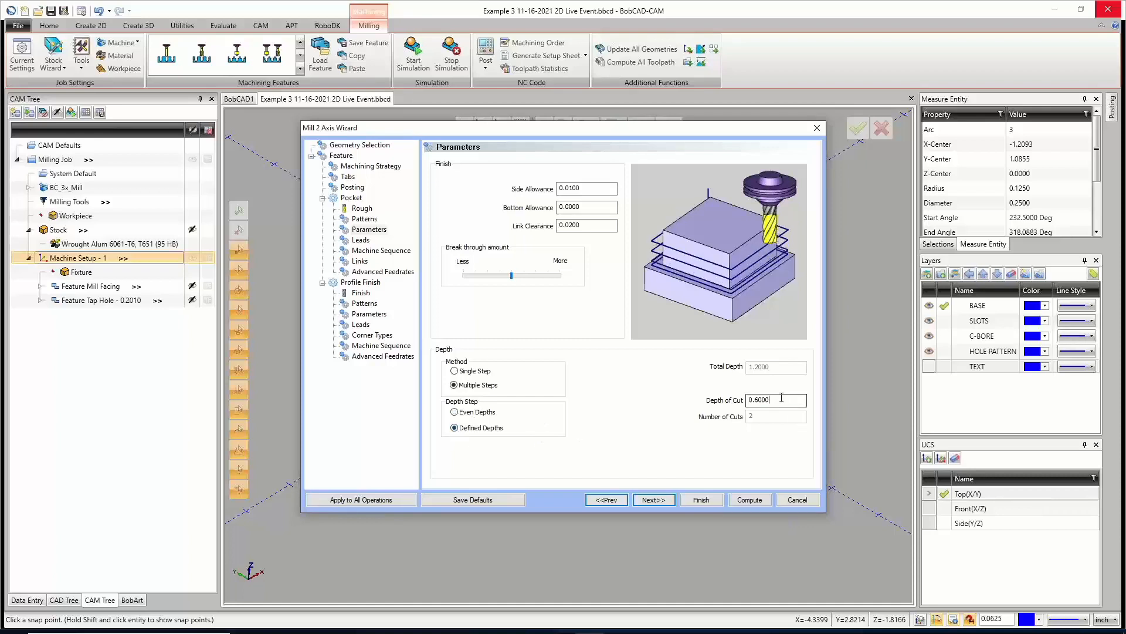
pyautogui.moveTo(781, 399); pyautogui.dragTo(704, 404)
pyautogui.write('.5')
pyautogui.press('Tab')
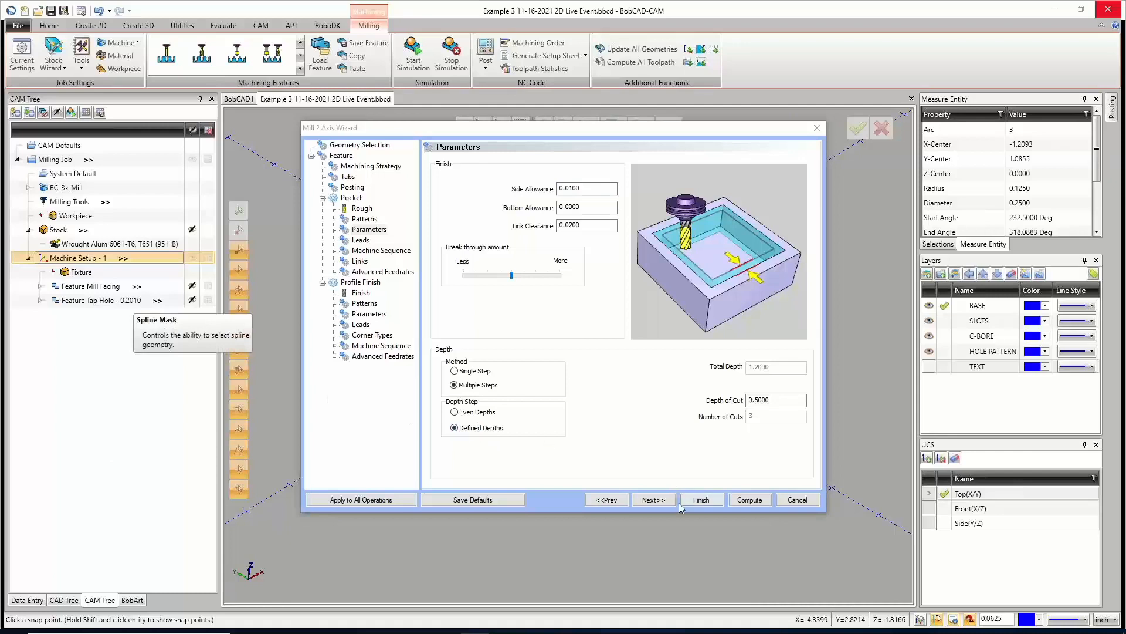
# Change the pocket's entry to Spiral and keep the default ramp radius, approach angle and vertical leads.
pyautogui.click(654, 500)
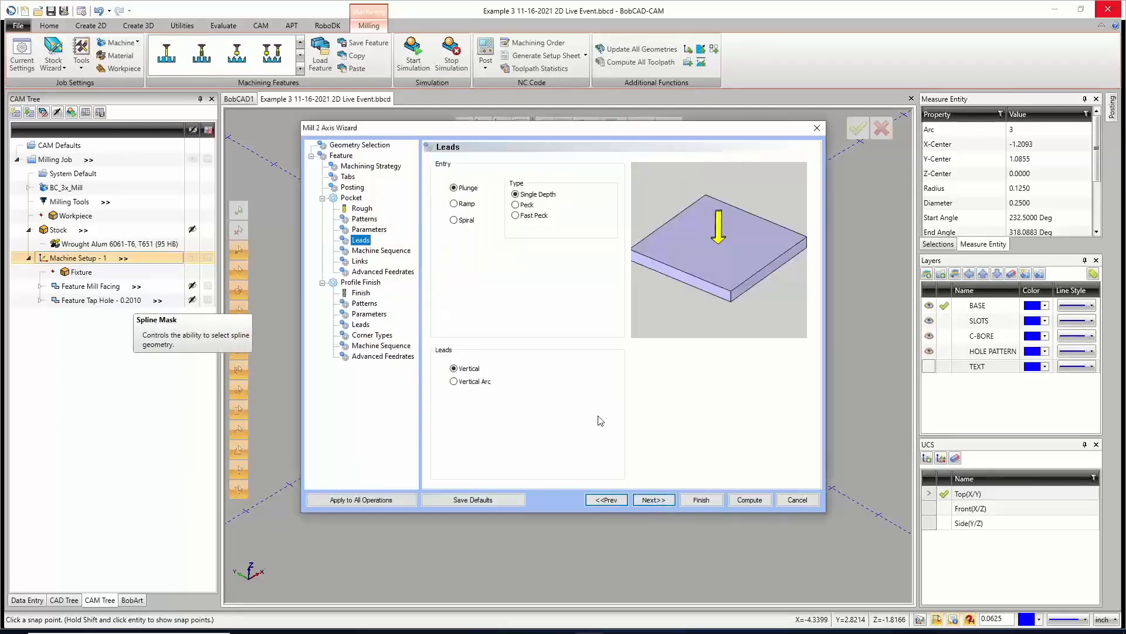
pyautogui.click(453, 189)
pyautogui.click(454, 203)
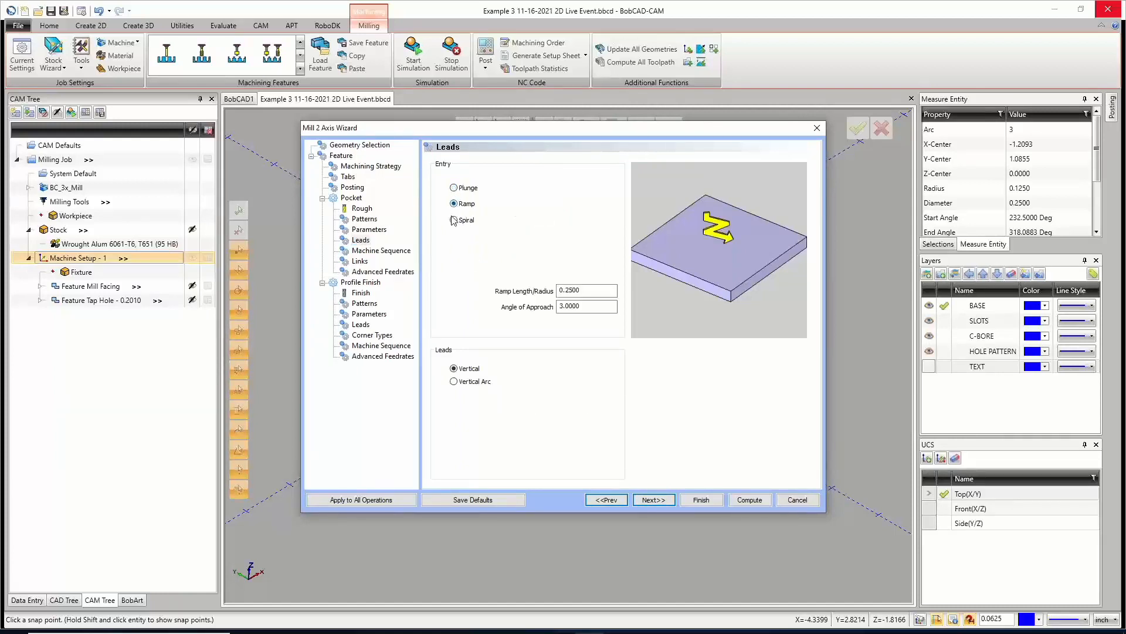
pyautogui.click(454, 221)
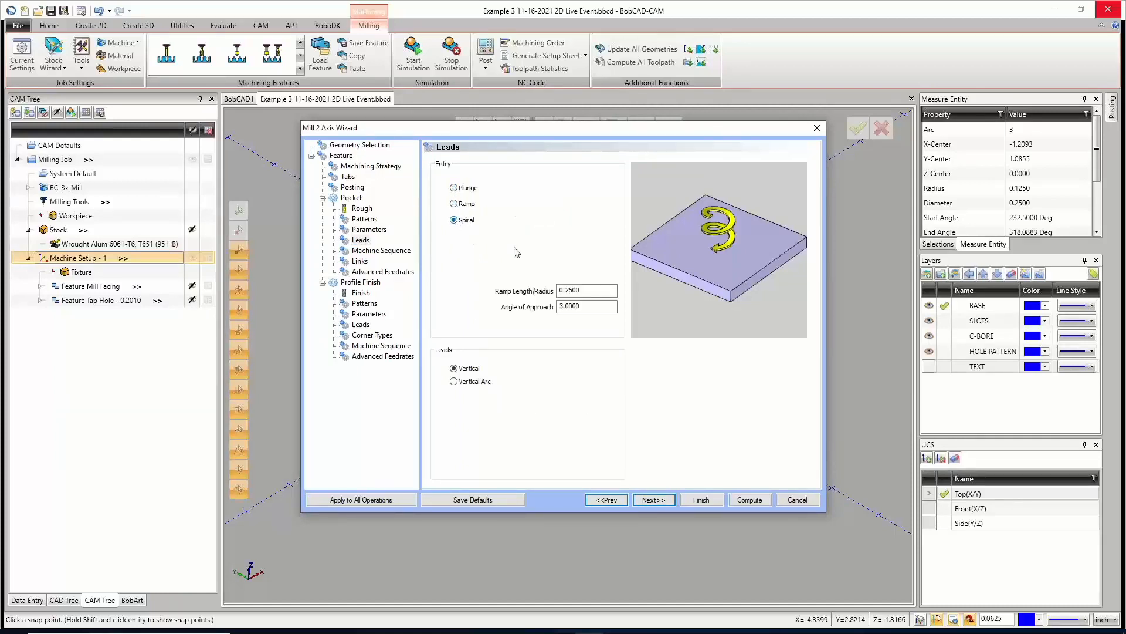
pyautogui.moveTo(605, 290); pyautogui.dragTo(491, 293)
pyautogui.moveTo(547, 140); pyautogui.dragTo(528, 154)
# Set the pocket's machine sequence sort order to Optimized and keep its default links.
pyautogui.click(638, 520)
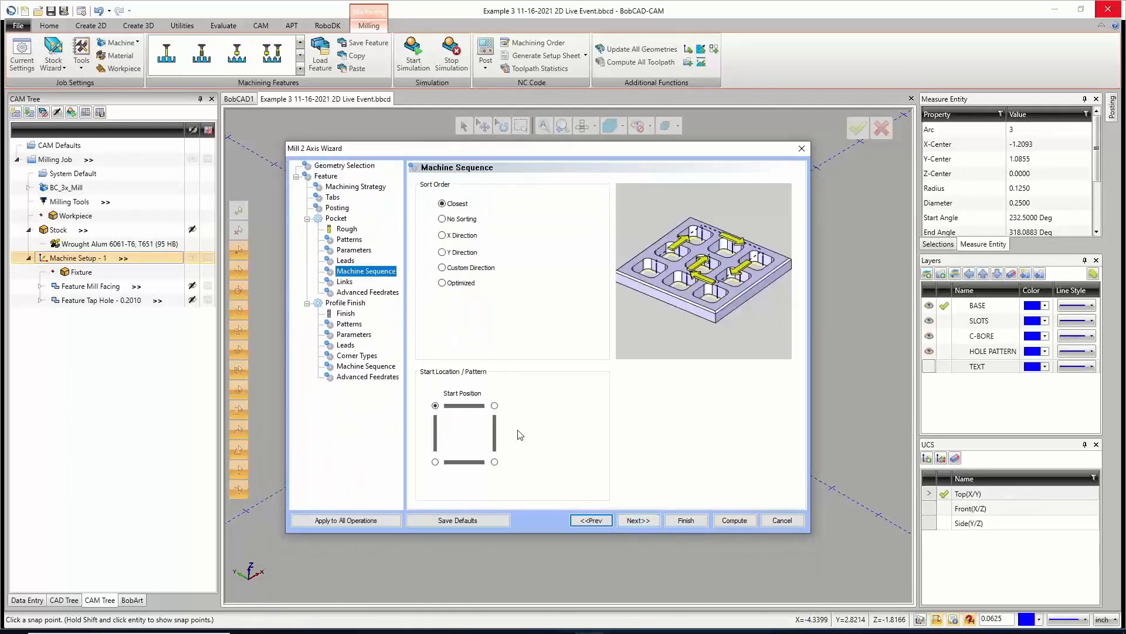
pyautogui.click(442, 283)
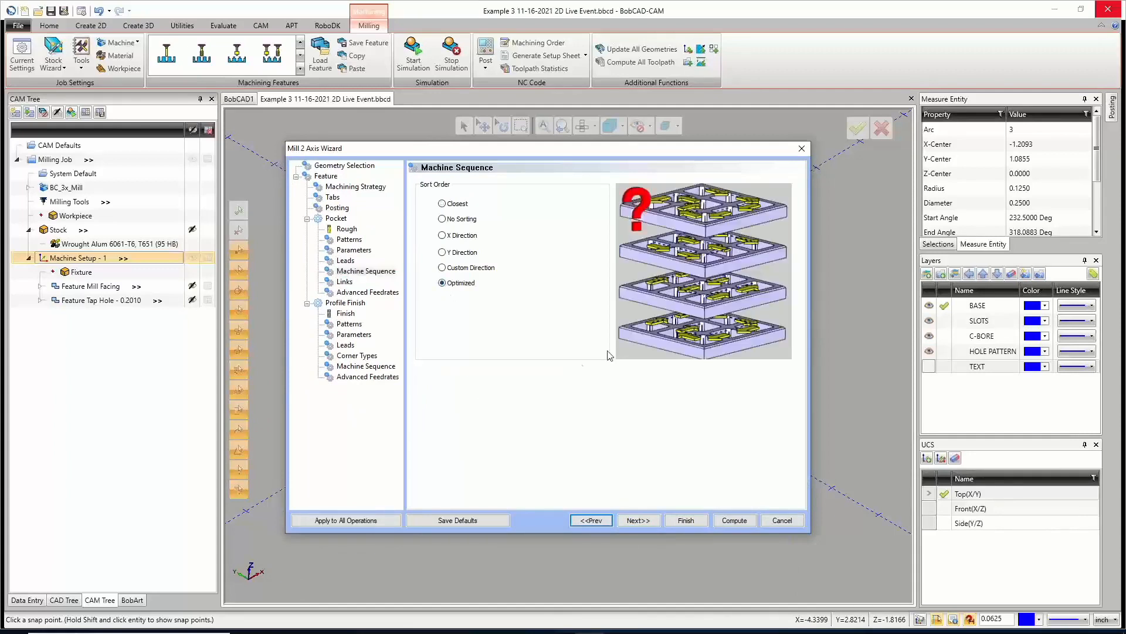
pyautogui.click(640, 521)
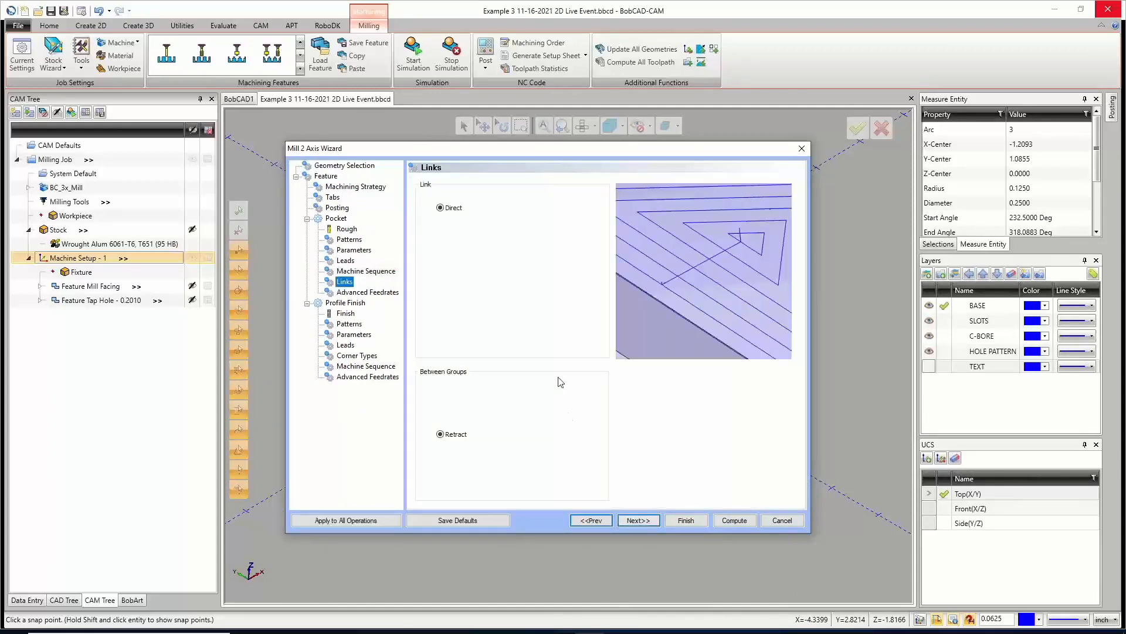
pyautogui.click(646, 521)
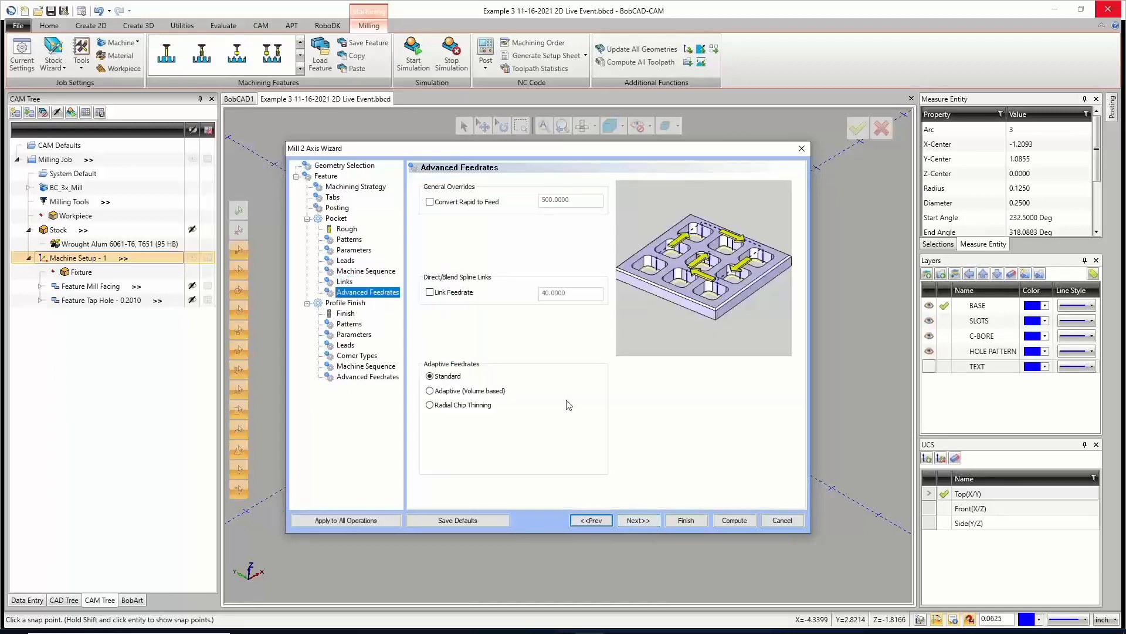
# Try the pocket's volume-based and Radial Chip Thinning feedrates with a 75% minimum and 125% maximum, and return to Standard.
pyautogui.click(639, 521)
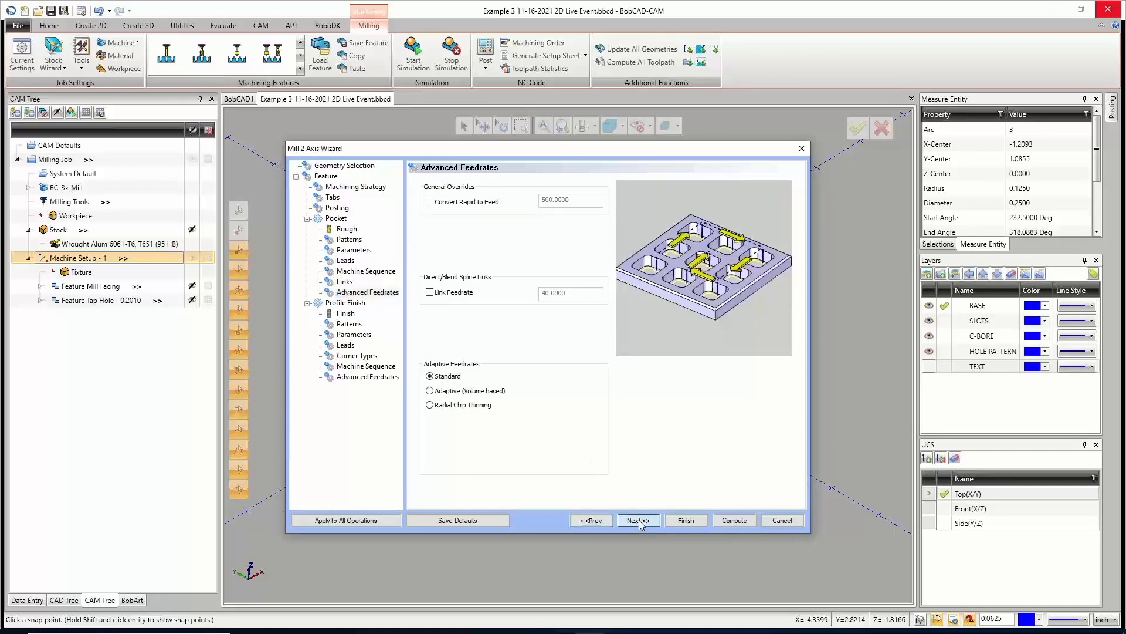
pyautogui.click(591, 521)
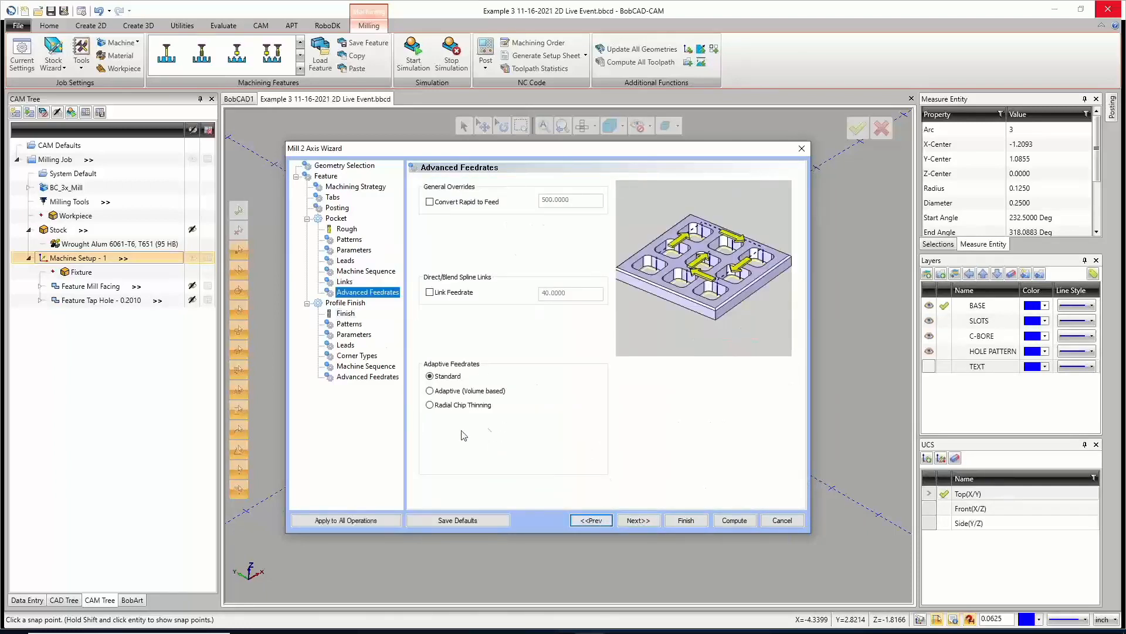
pyautogui.click(349, 240)
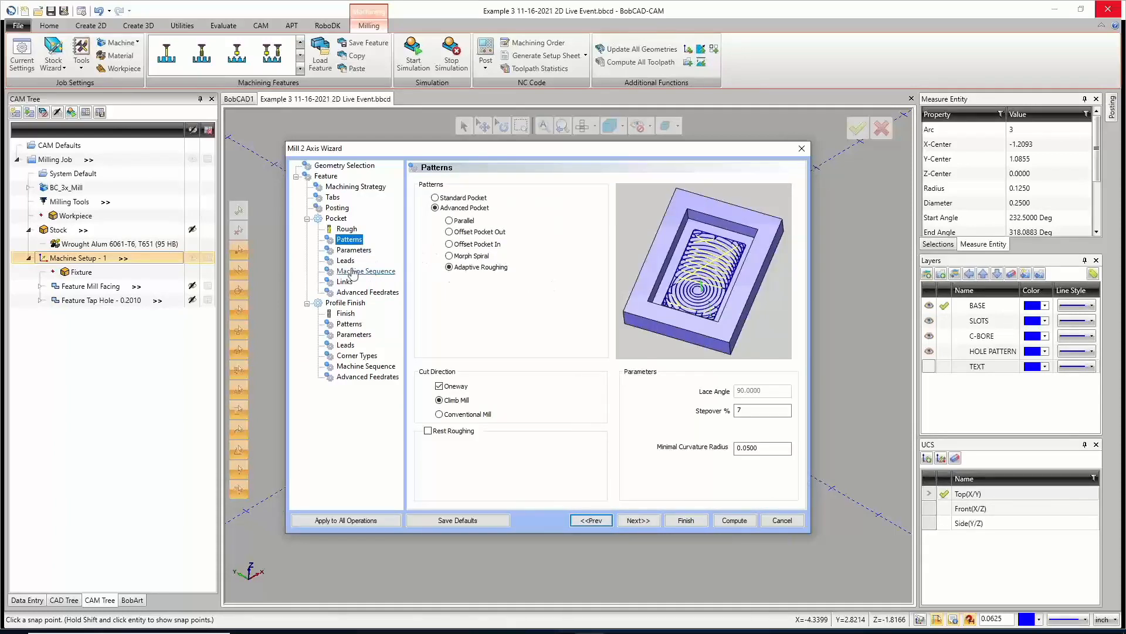
pyautogui.click(358, 292)
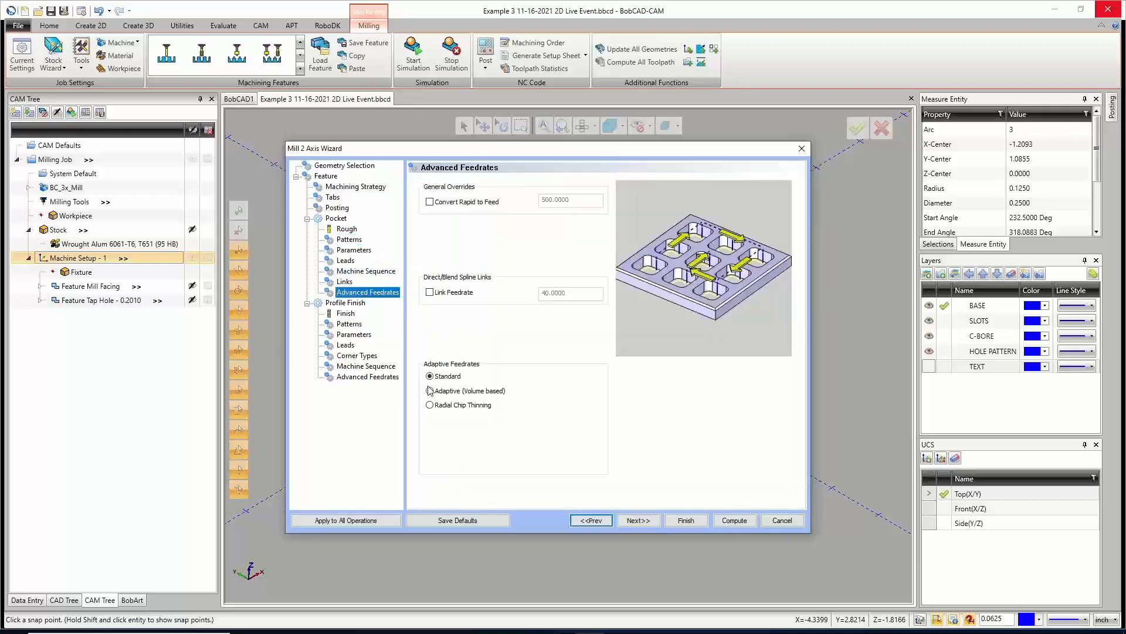
pyautogui.click(432, 391)
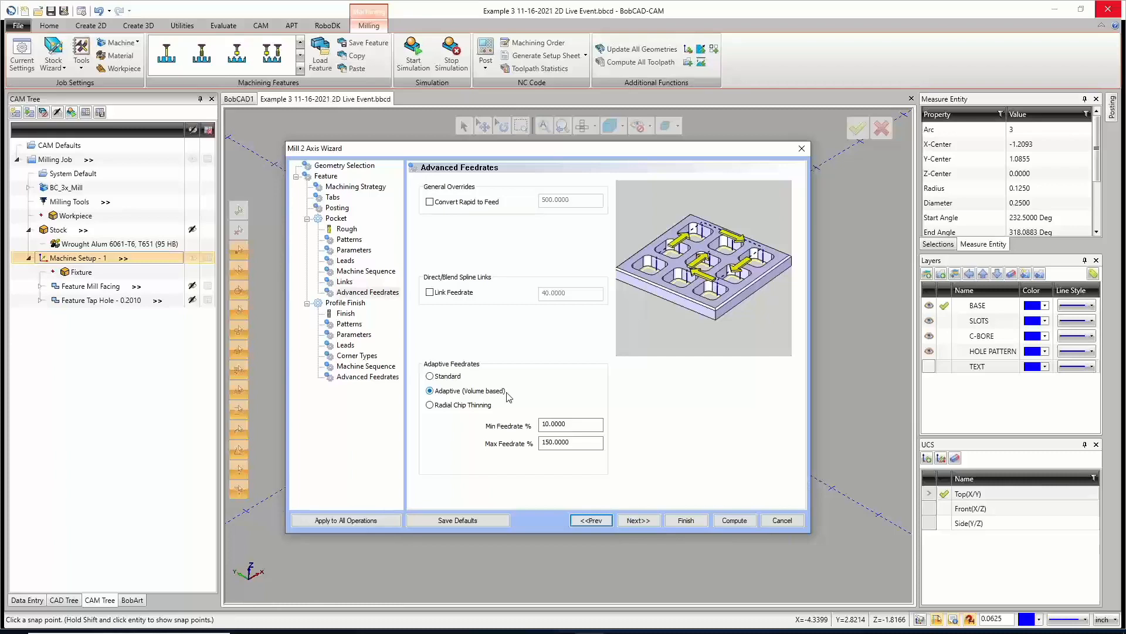
pyautogui.click(430, 405)
pyautogui.moveTo(572, 426); pyautogui.dragTo(532, 428)
pyautogui.write('705')
pyautogui.press('BackSpace')
pyautogui.press('BackSpace')
pyautogui.write('5')
pyautogui.press('Tab')
pyautogui.write('125')
pyautogui.click(433, 377)
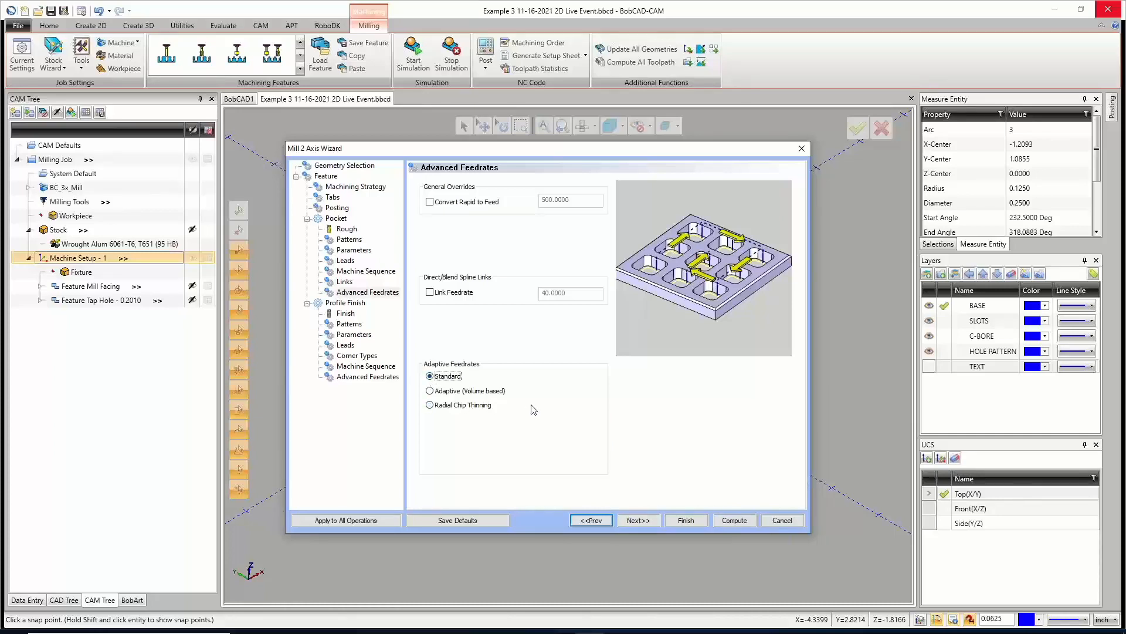
# Keep the pocket's roughing feeds at Standard and assign the 1/4 FLAT ENDMILL - LONG to the Profile Finish operation.
pyautogui.click(347, 229)
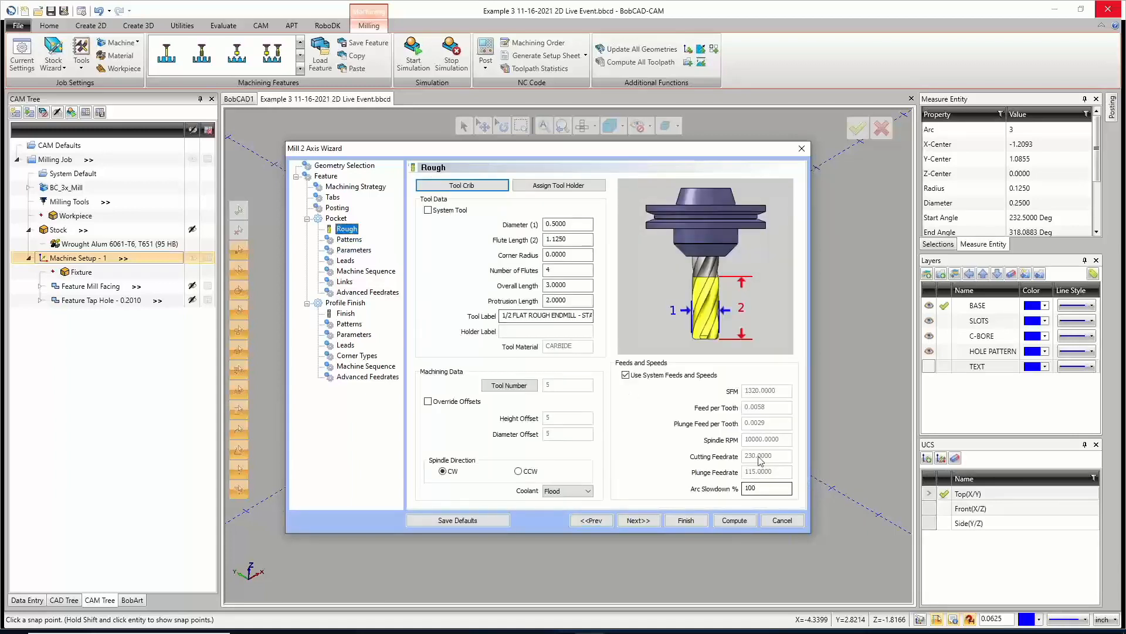
pyautogui.click(368, 292)
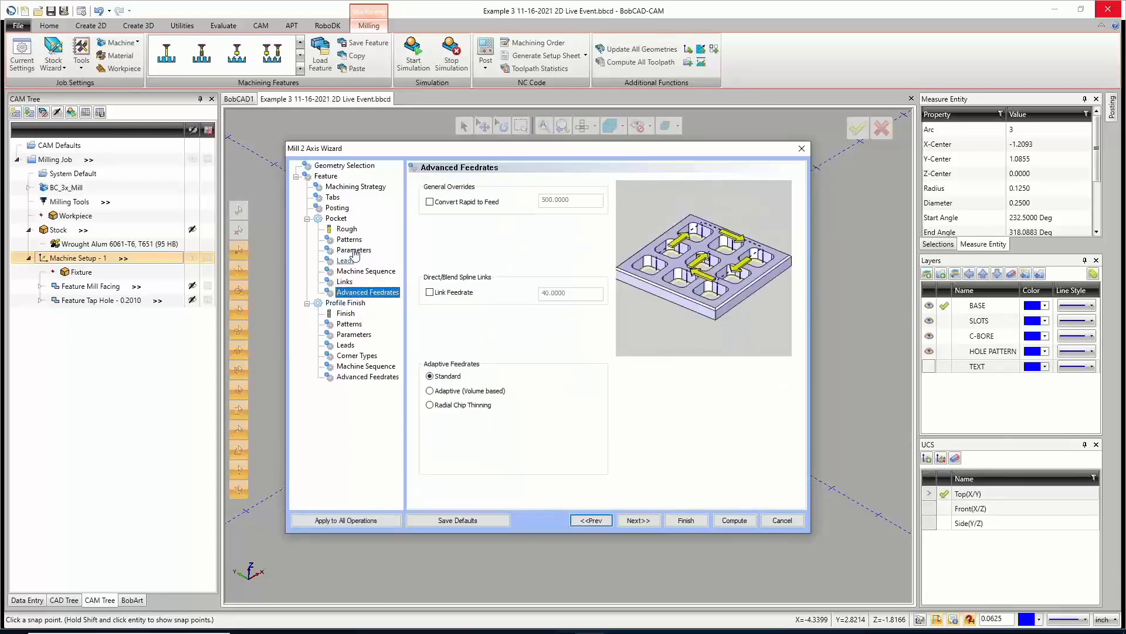
pyautogui.click(346, 229)
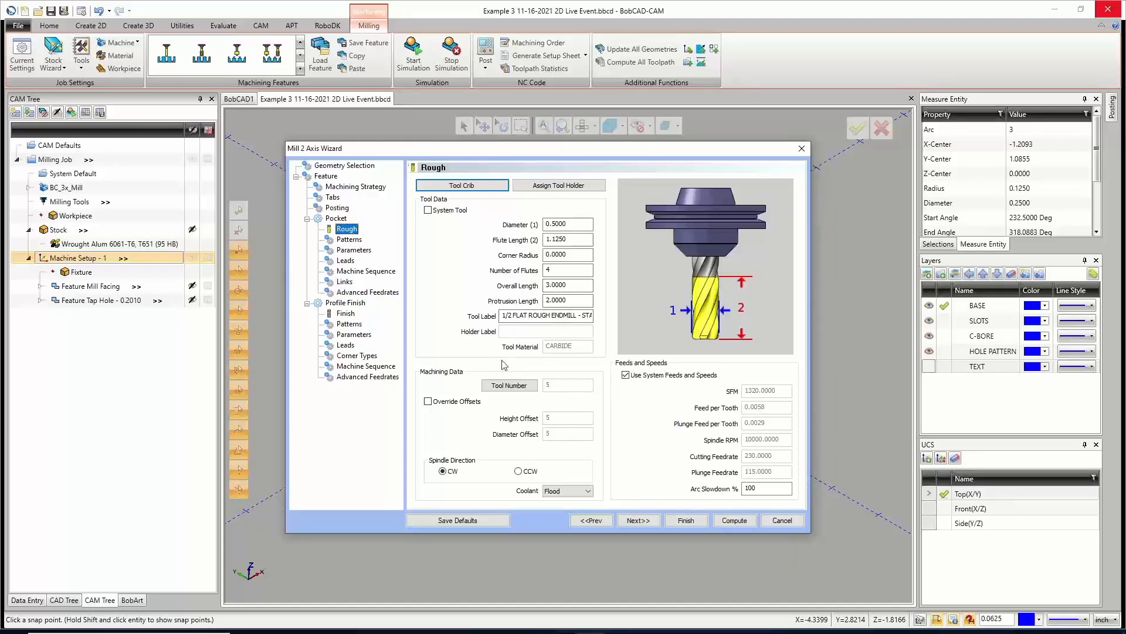
pyautogui.click(364, 292)
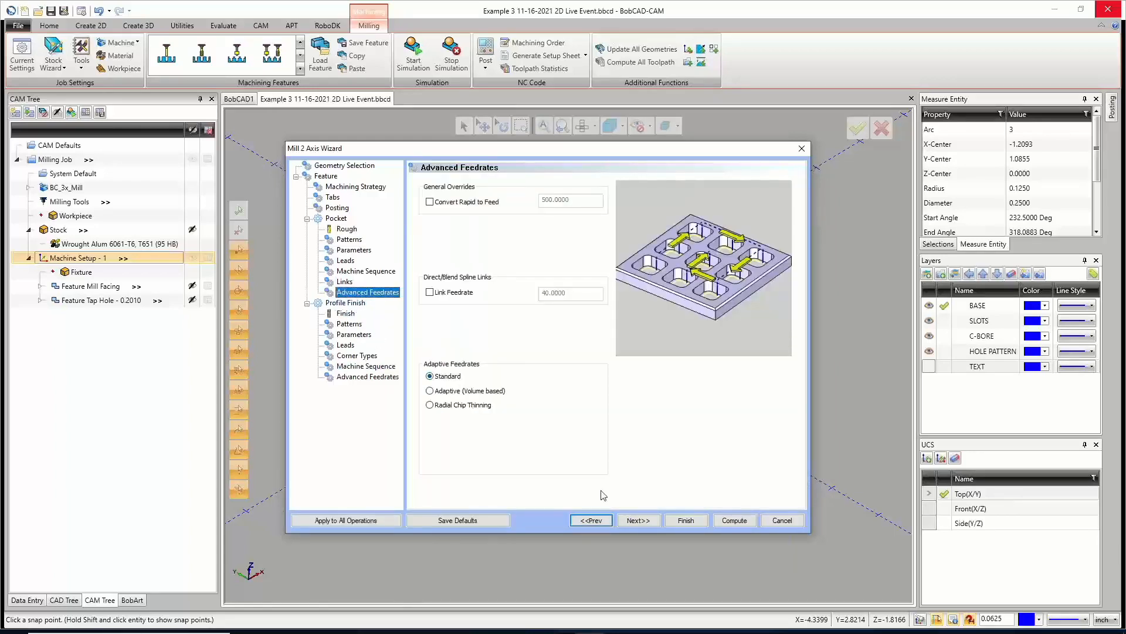
pyautogui.click(652, 521)
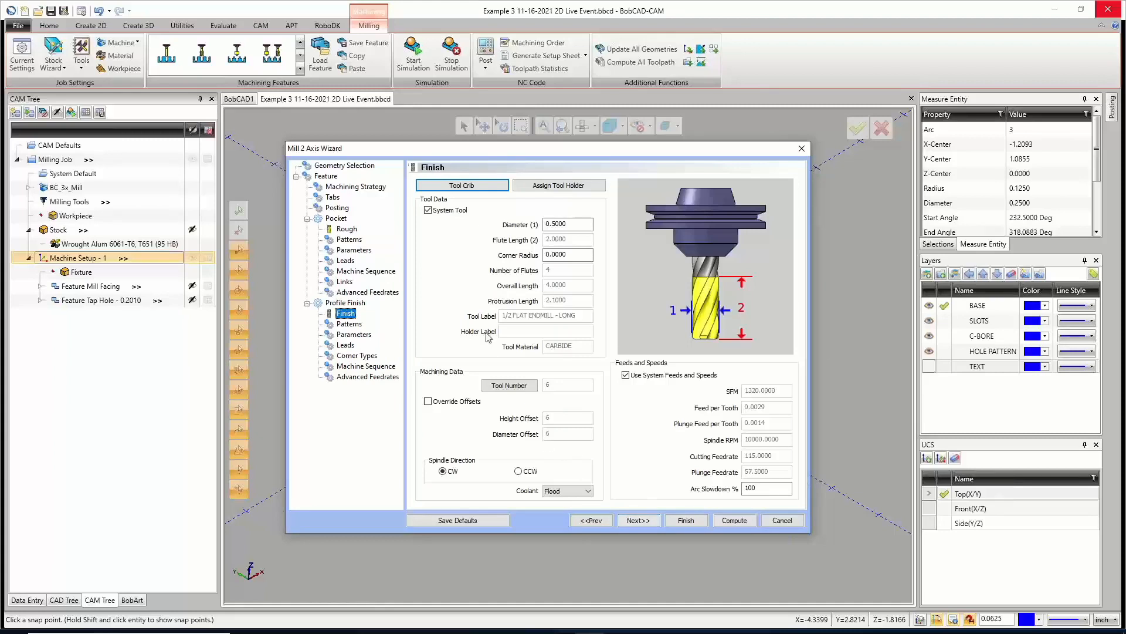
pyautogui.click(462, 185)
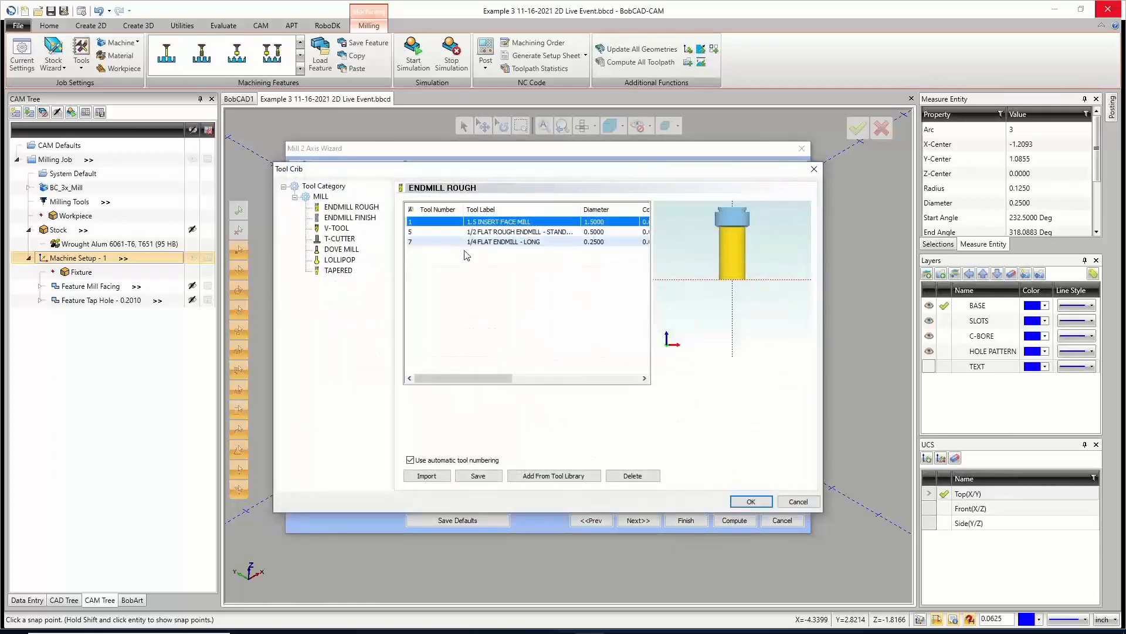
pyautogui.click(480, 242)
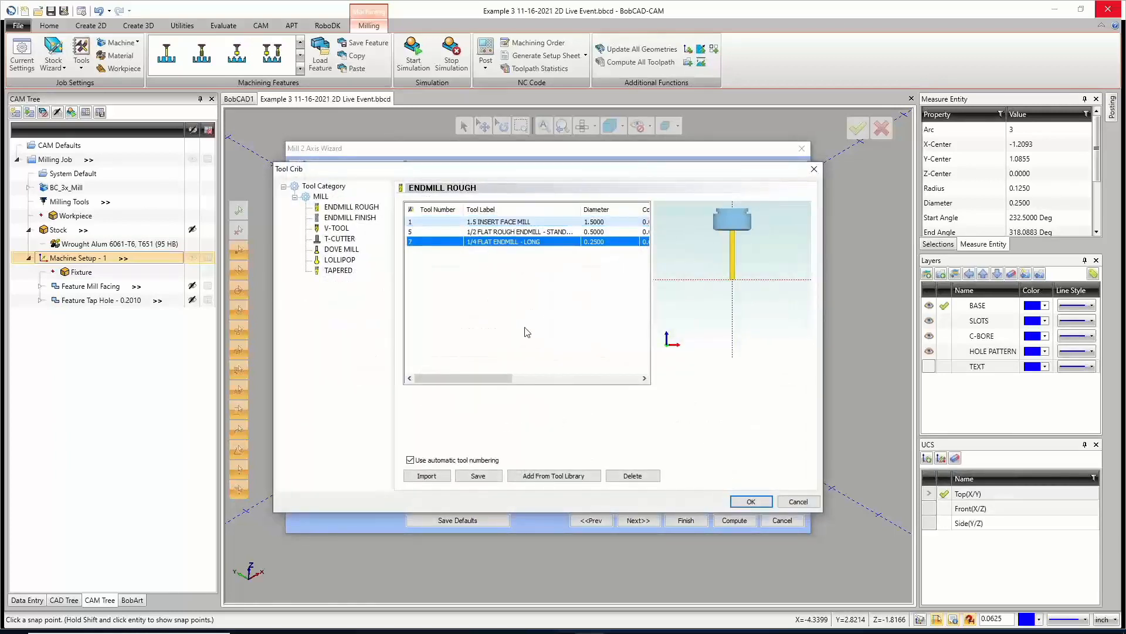
pyautogui.click(749, 501)
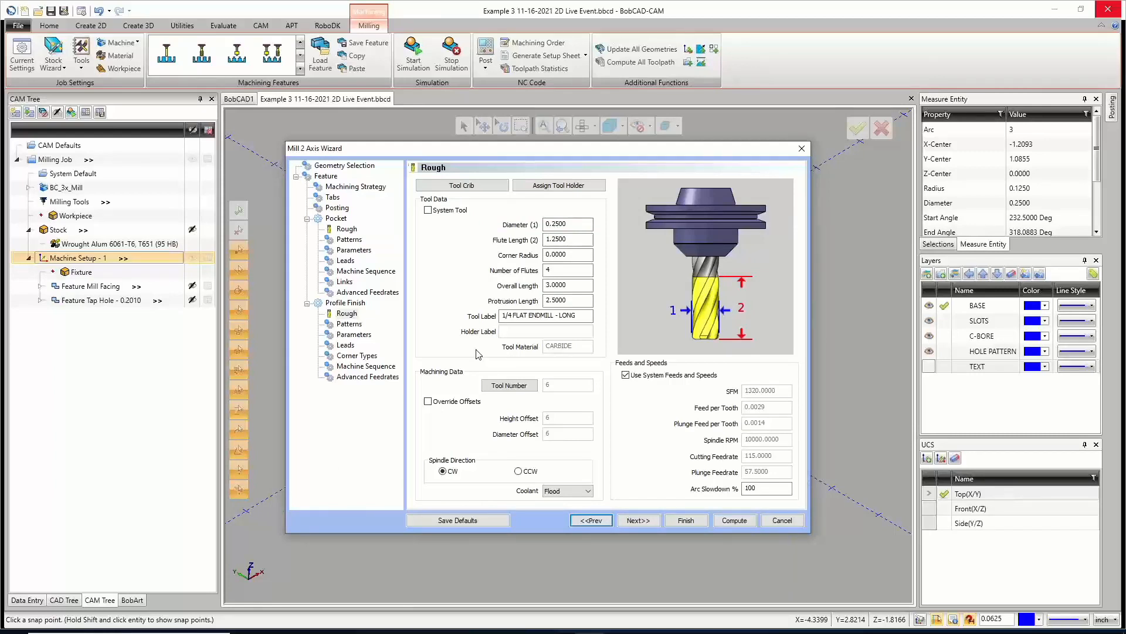
# Set the Profile Finish machine compensation to Comp Left / G41, keeping the system compensation at Left.
pyautogui.click(637, 520)
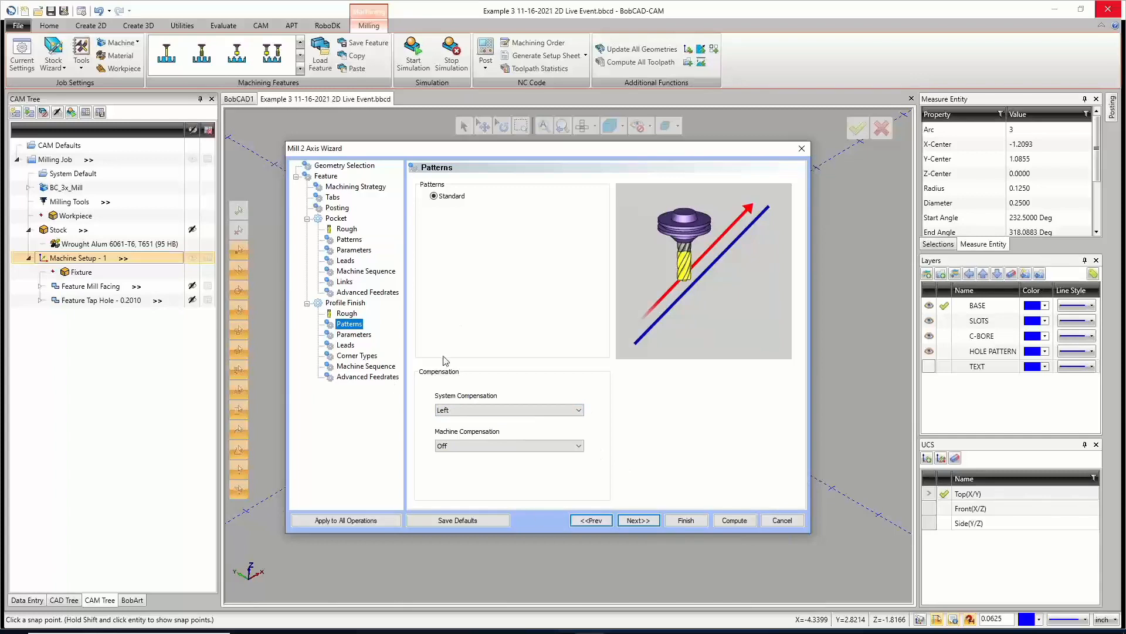
pyautogui.click(476, 446)
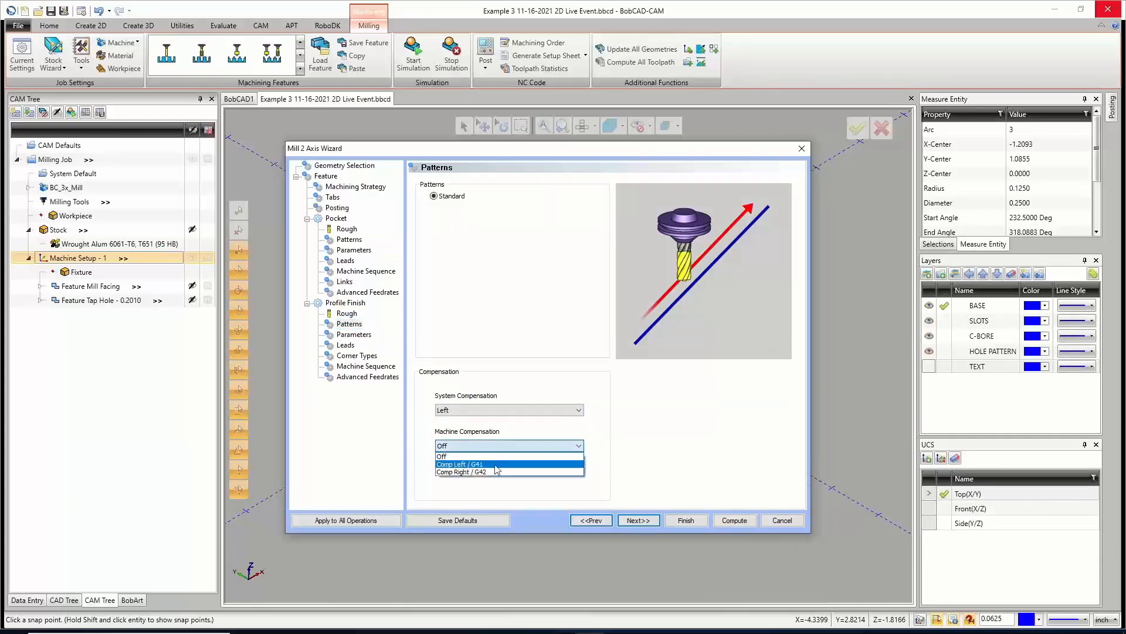
pyautogui.click(496, 464)
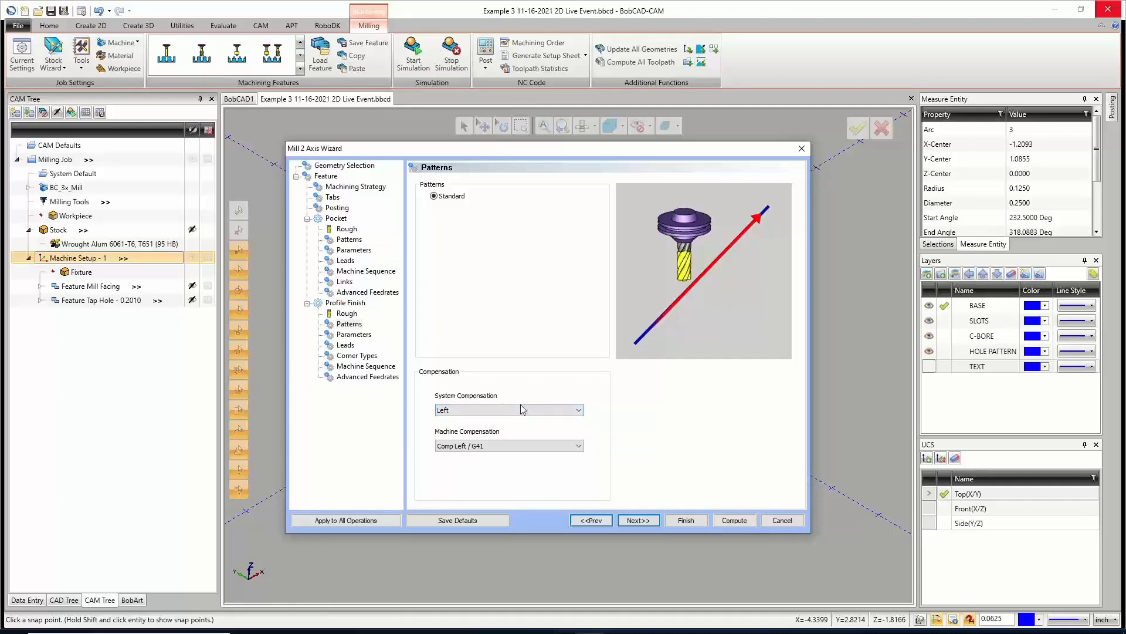
# Give the Profile Finish a Right Angle lead-in with a length of .75/2.
pyautogui.click(637, 520)
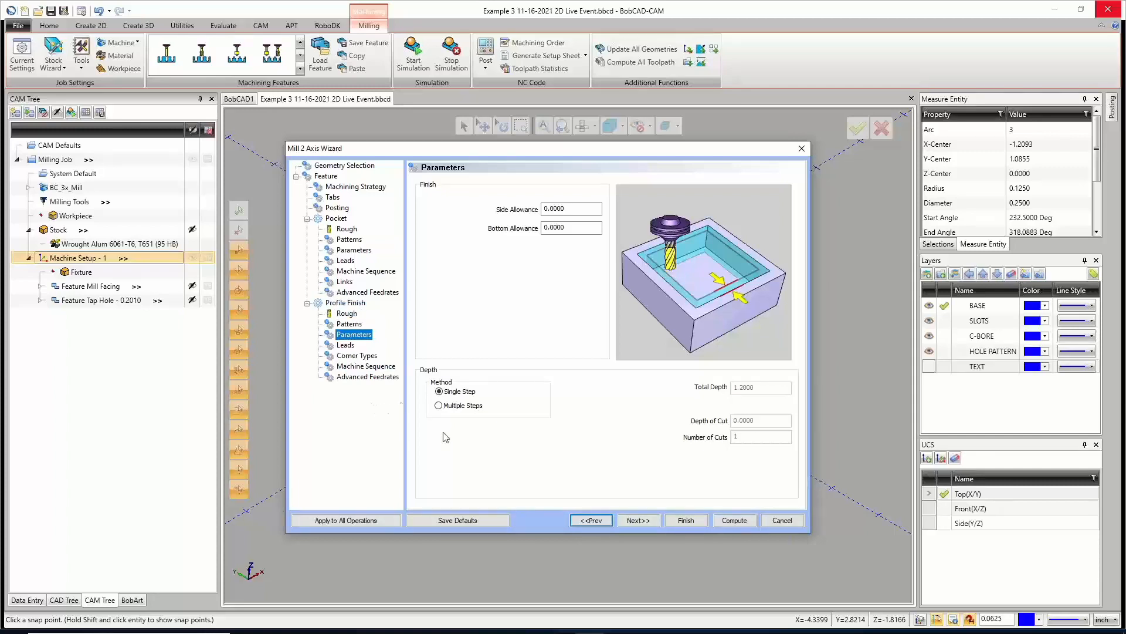
pyautogui.click(644, 519)
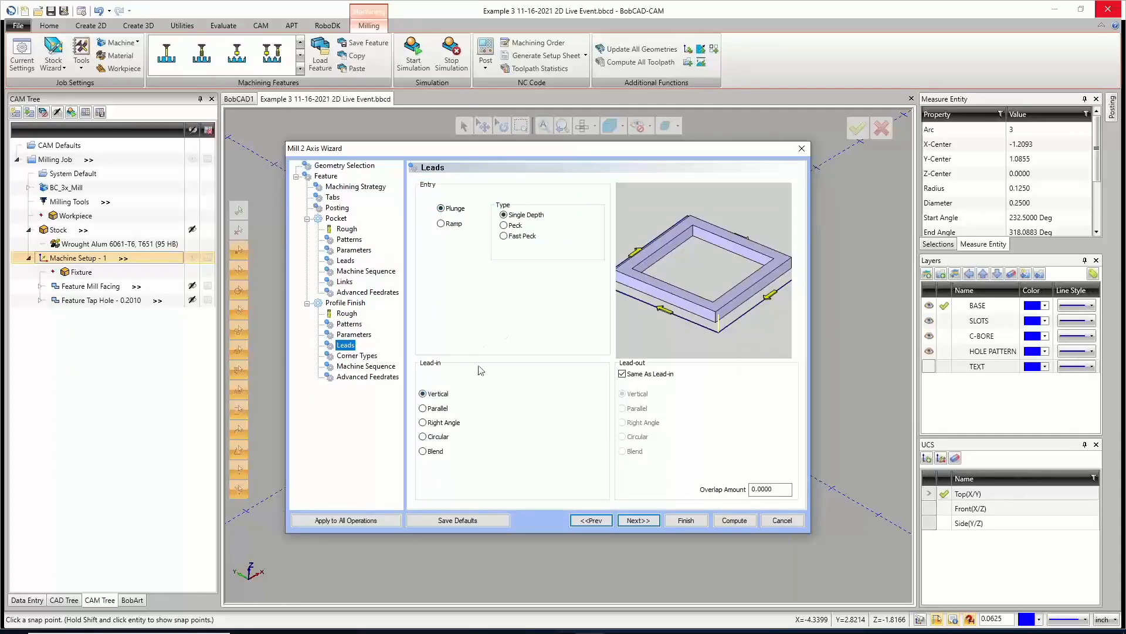
pyautogui.click(423, 422)
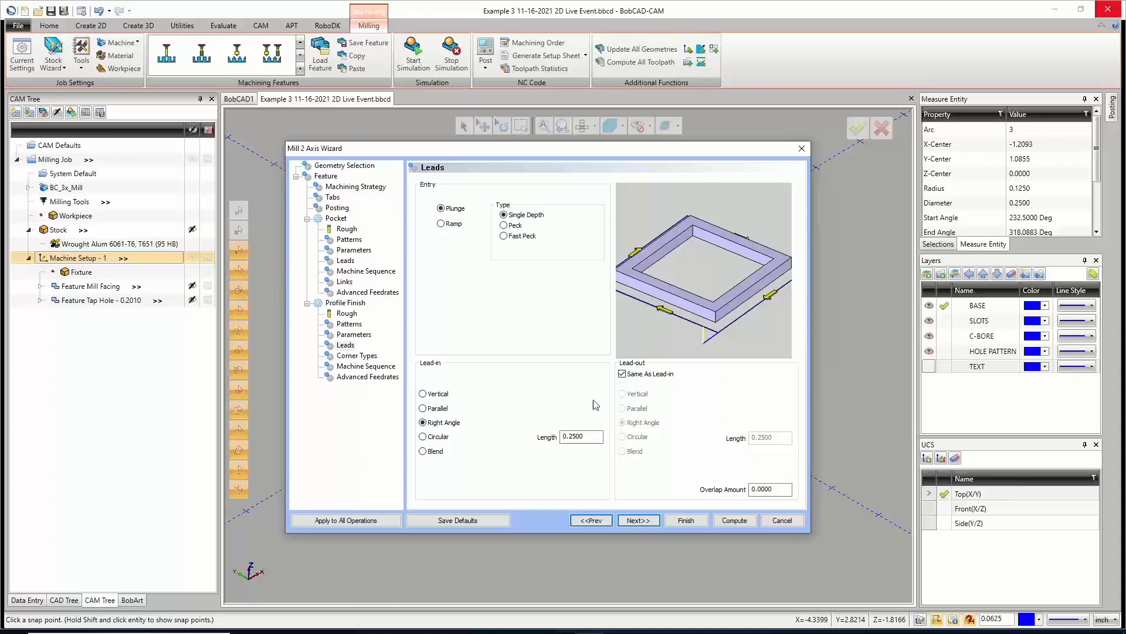
pyautogui.doubleClick(580, 437)
pyautogui.write('1')
pyautogui.write('.75')
pyautogui.press('Tab')
pyautogui.click(590, 437)
pyautogui.write('/2')
pyautogui.press('Tab')
# Set the Profile Finish sort order to Optimized and compute the 2 Axis feature's toolpaths.
pyautogui.click(639, 520)
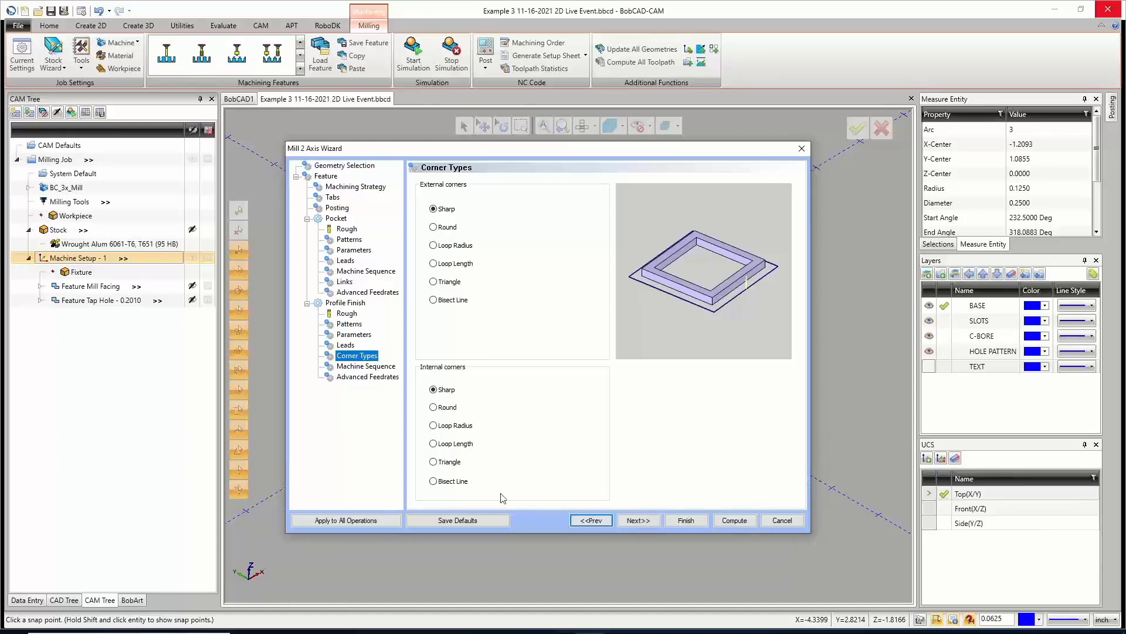
pyautogui.click(638, 521)
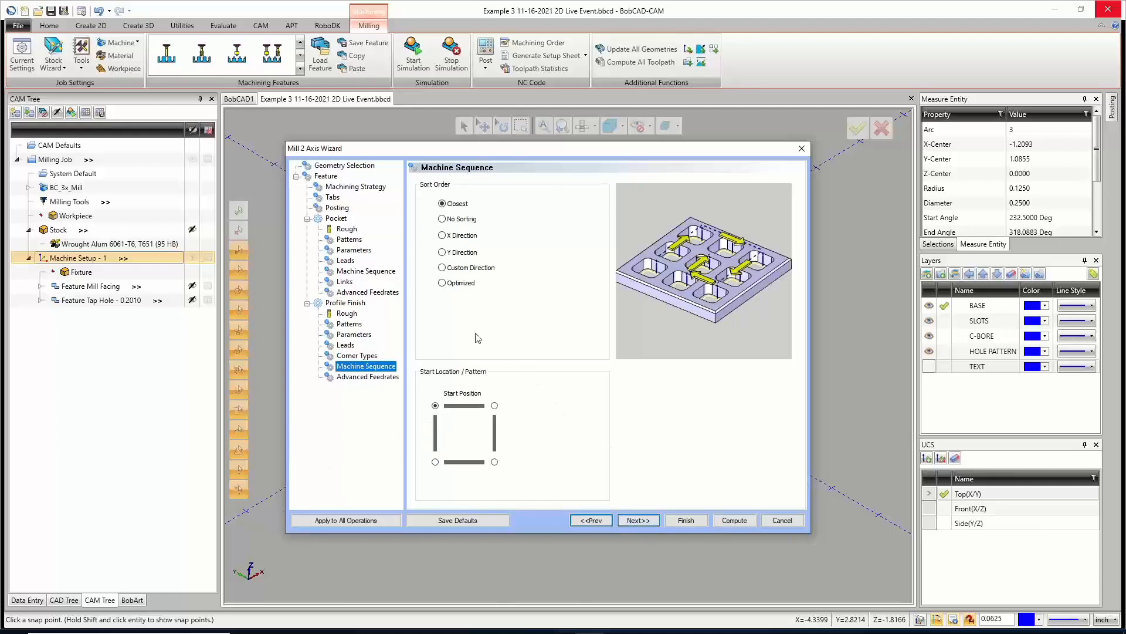
pyautogui.click(443, 284)
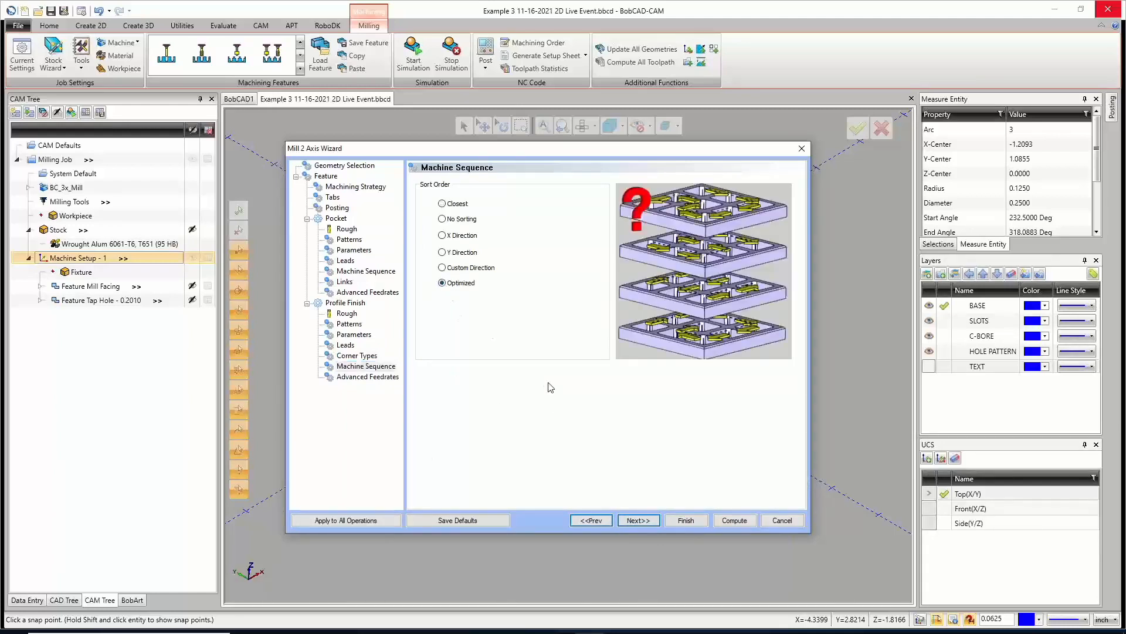
pyautogui.click(639, 521)
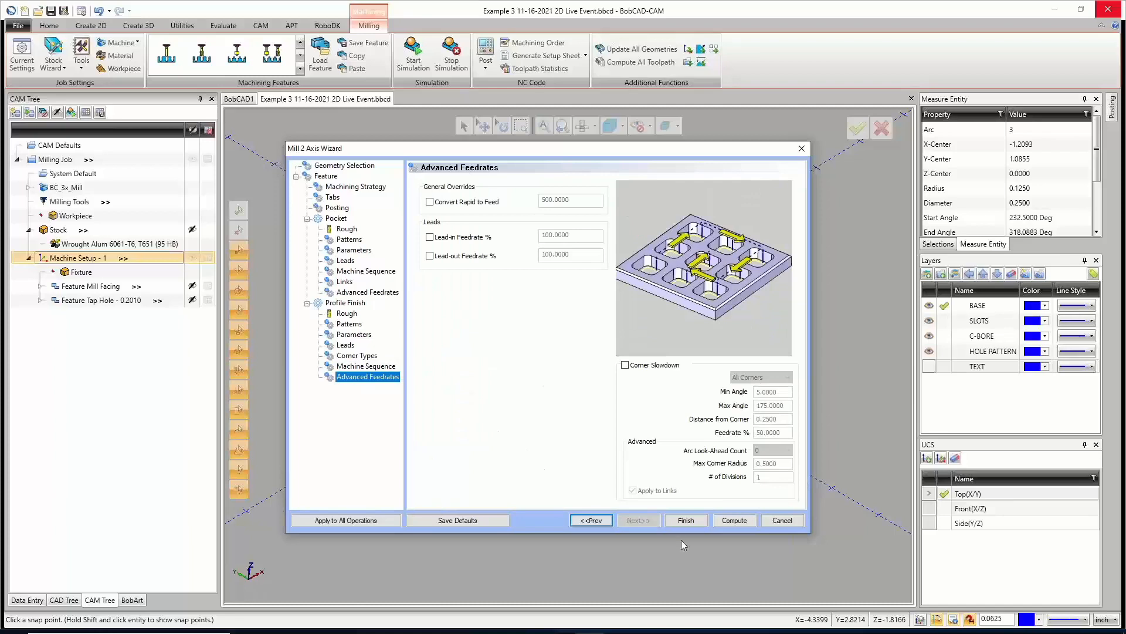
pyautogui.click(735, 521)
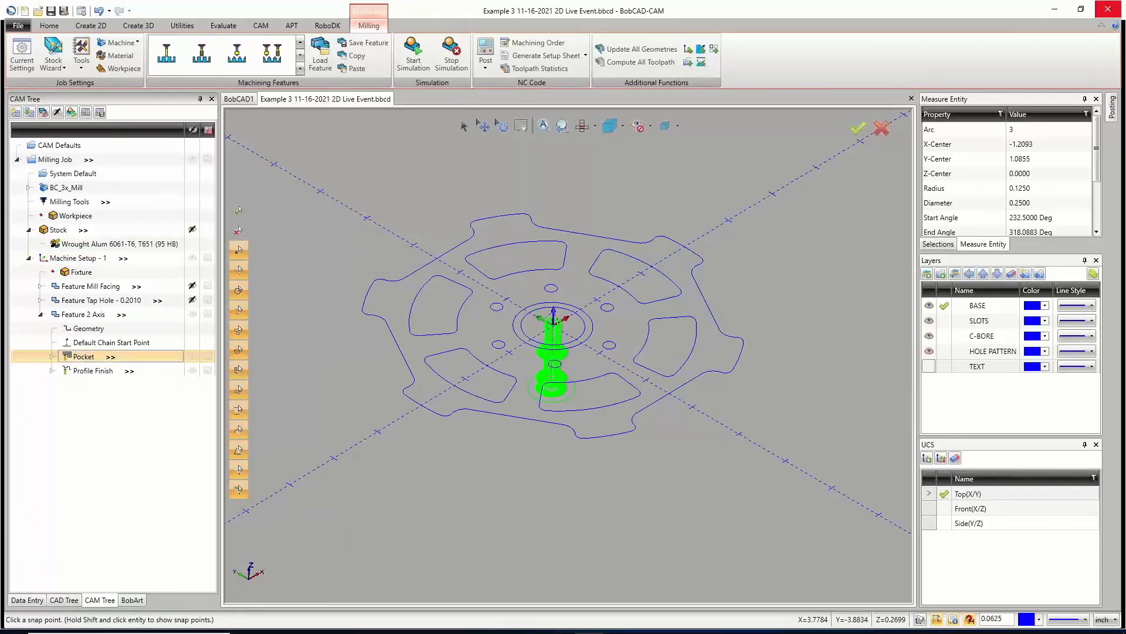
# Examine the pocket toolpath in the central bore closely, both at an angle and from the top view.
pyautogui.scroll(3, 568, 354)
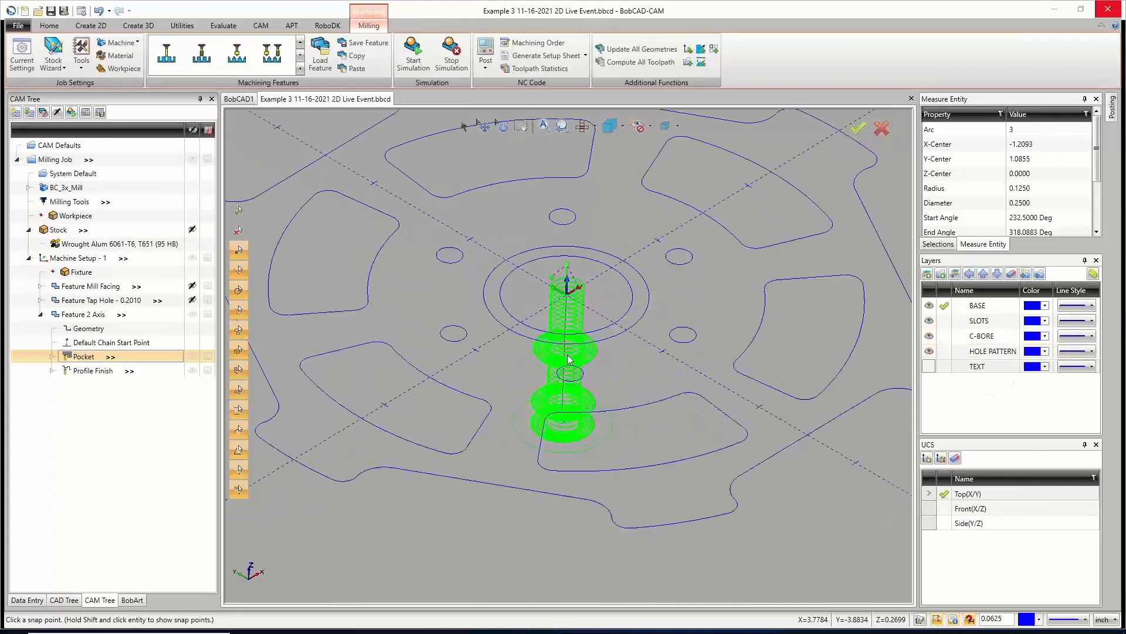
pyautogui.scroll(4, 568, 354)
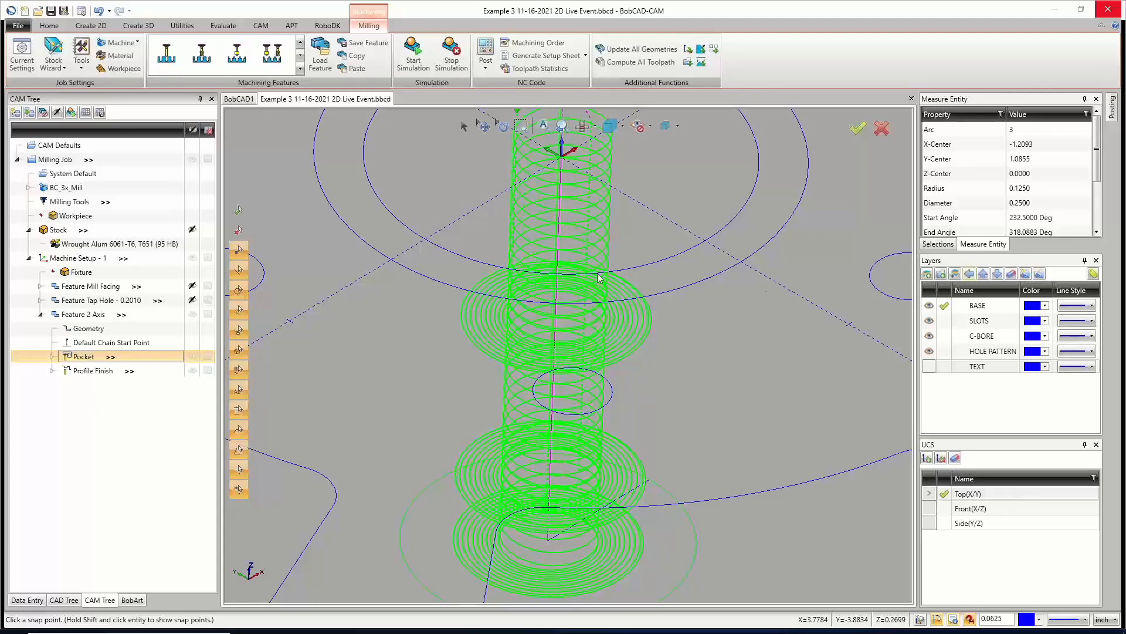
pyautogui.press('t')
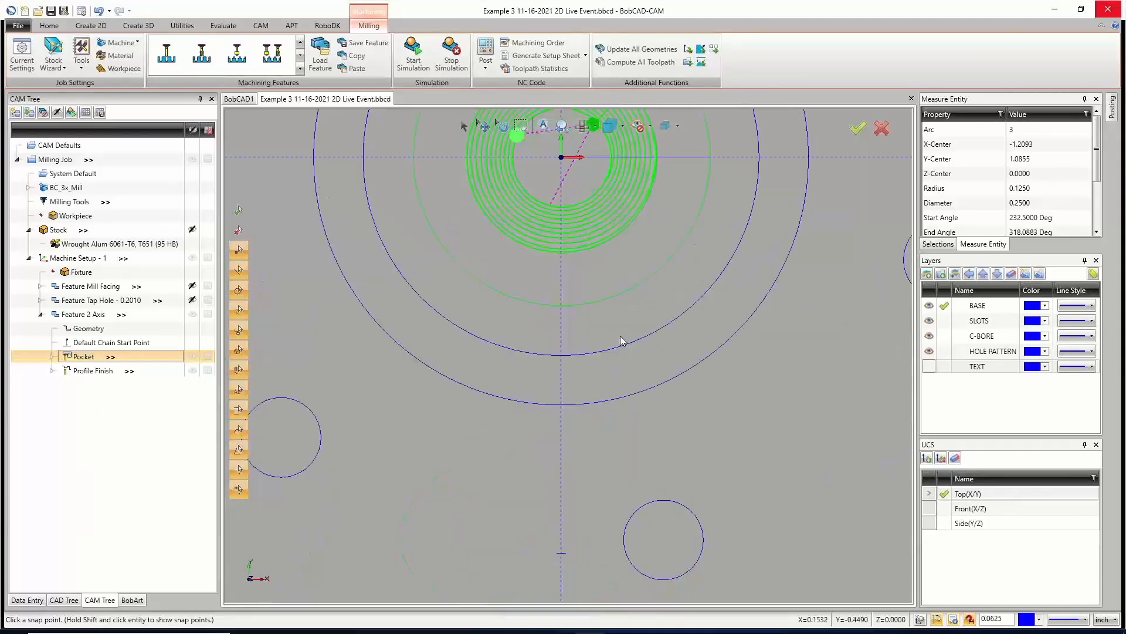
pyautogui.scroll(-5, 573, 306)
pyautogui.scroll(2, 584, 220)
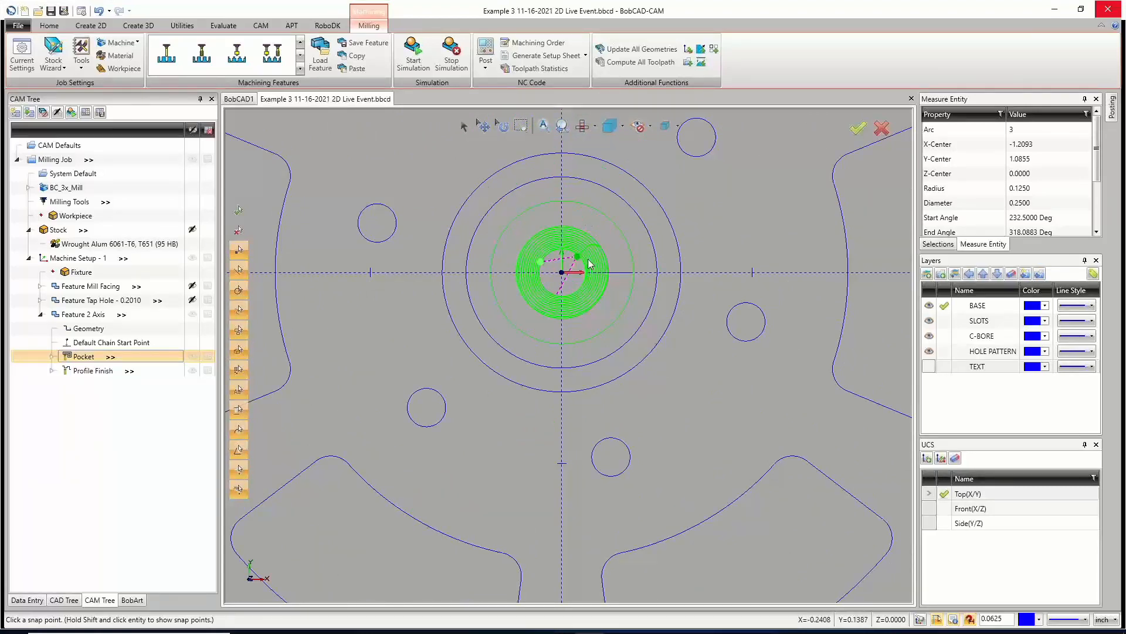
pyautogui.scroll(3, 564, 286)
pyautogui.moveTo(568, 308)
pyautogui.mouseDown(button='middle')
pyautogui.moveTo(579, 307)
pyautogui.moveTo(579, 288)
pyautogui.moveTo(556, 322)
pyautogui.mouseUp(button='middle')
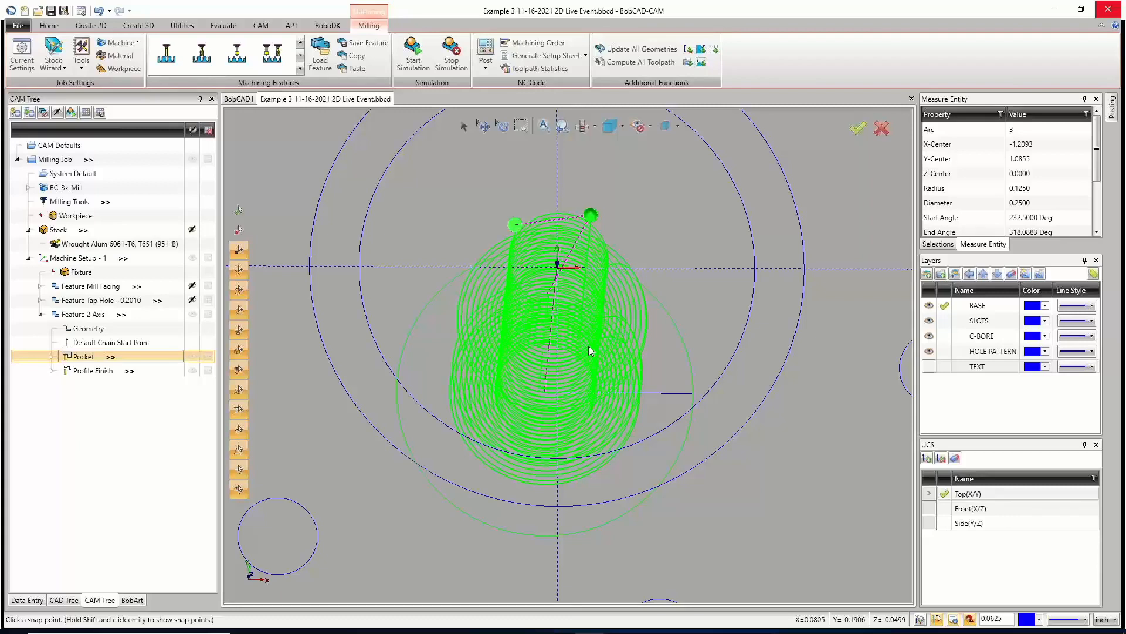
pyautogui.press('t')
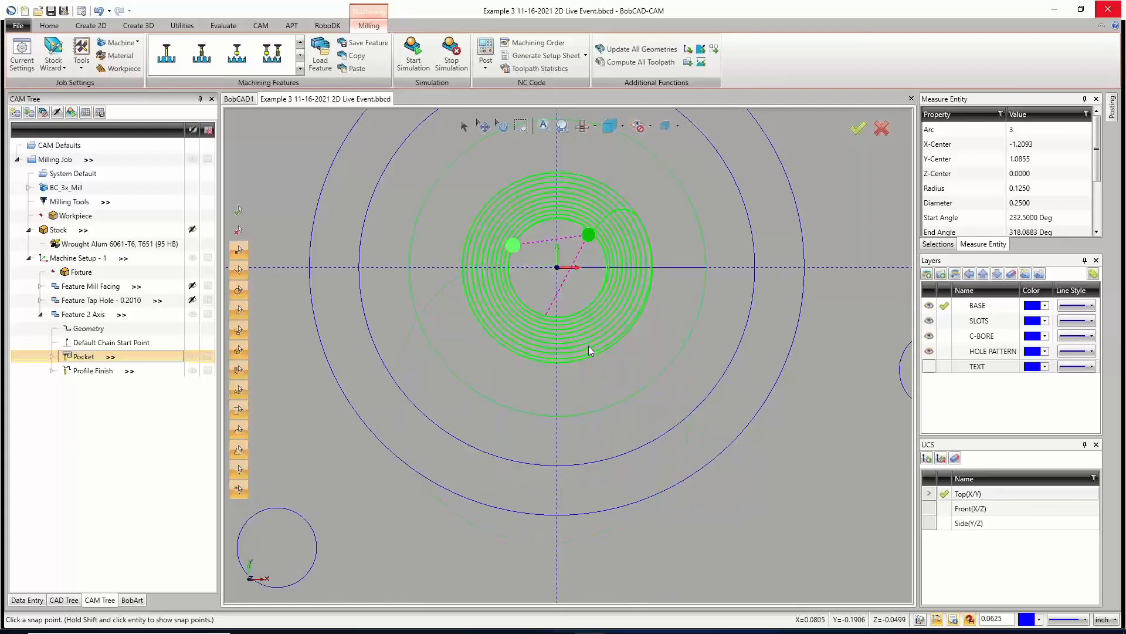
# Blank the toolpaths of Feature 2 Axis and highlight its Pocket operation to check the bore roughing.
pyautogui.click(88, 314)
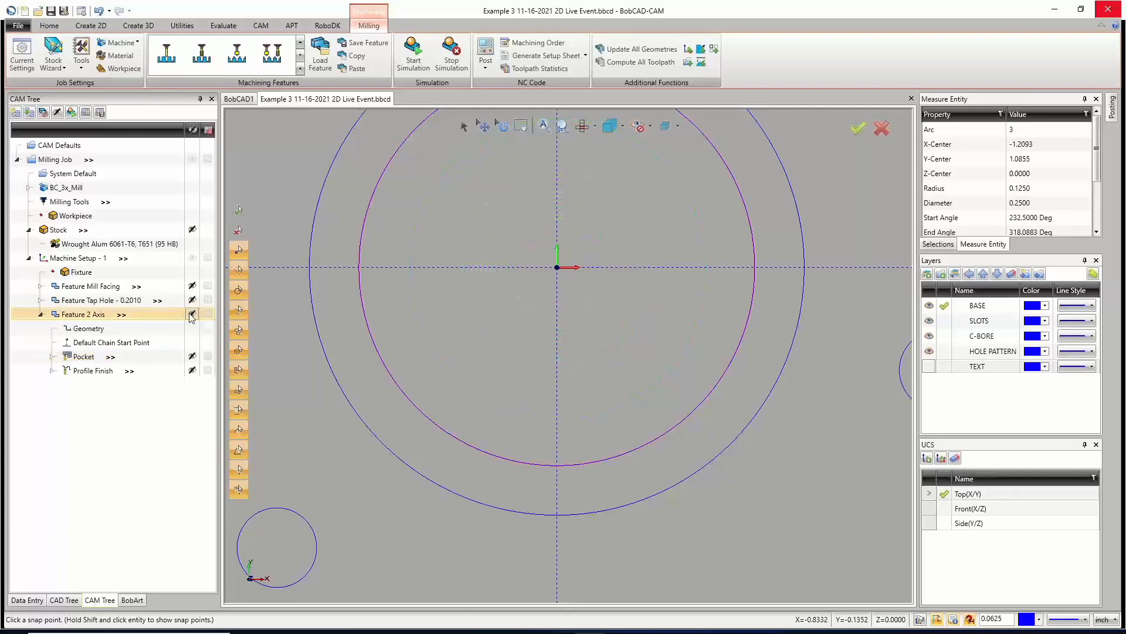
pyautogui.click(120, 359)
pyautogui.scroll(-4, 572, 364)
pyautogui.scroll(2, 570, 328)
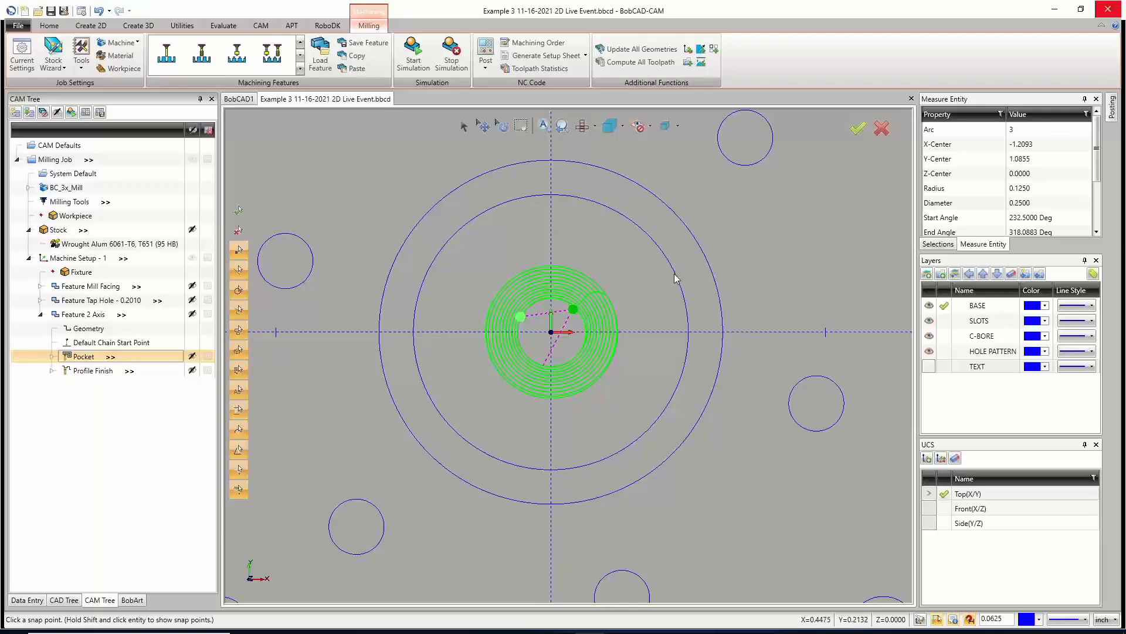
# Inspect the Pocket operation's spiral entry ramp length/radius in its lead settings, and leave without changes.
pyautogui.rightClick(84, 360)
pyautogui.click(97, 367)
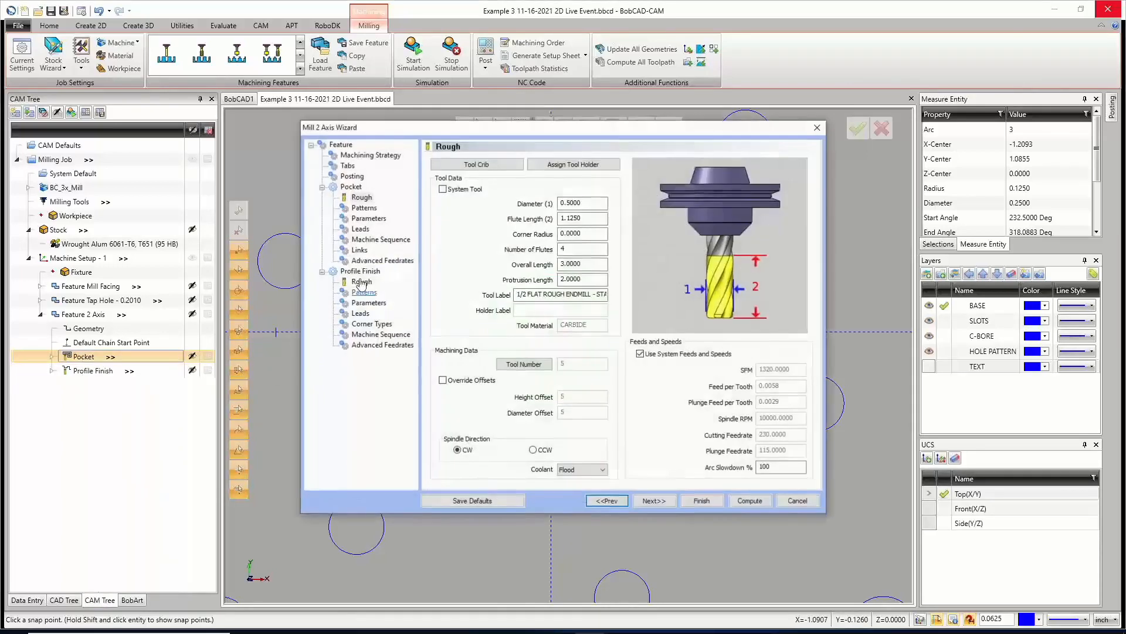
pyautogui.click(360, 229)
pyautogui.doubleClick(570, 289)
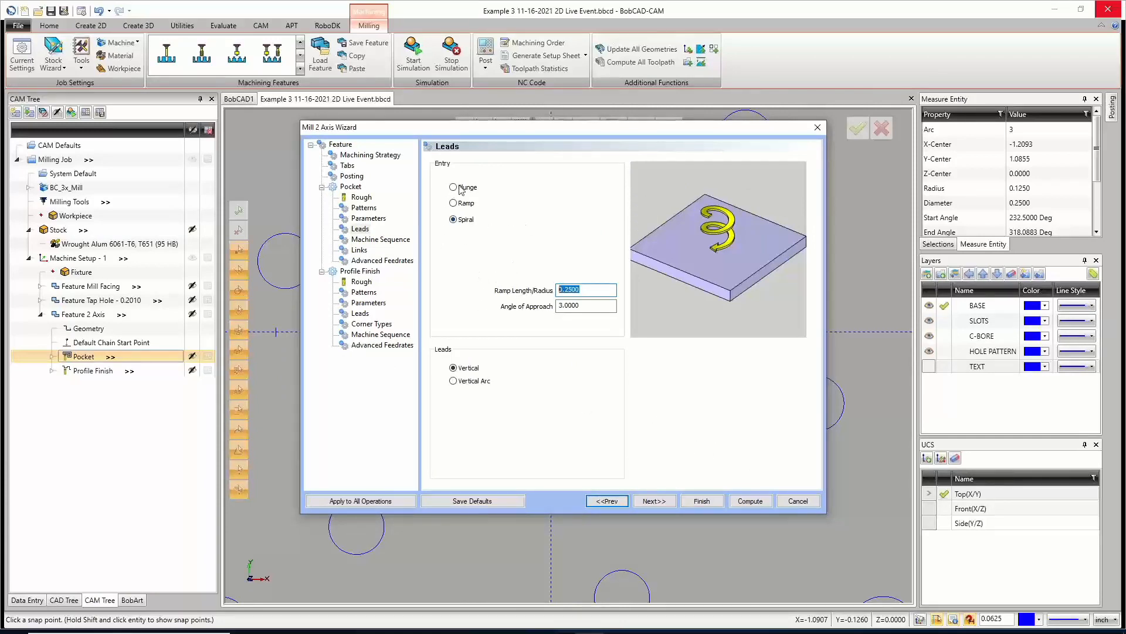
pyautogui.click(798, 501)
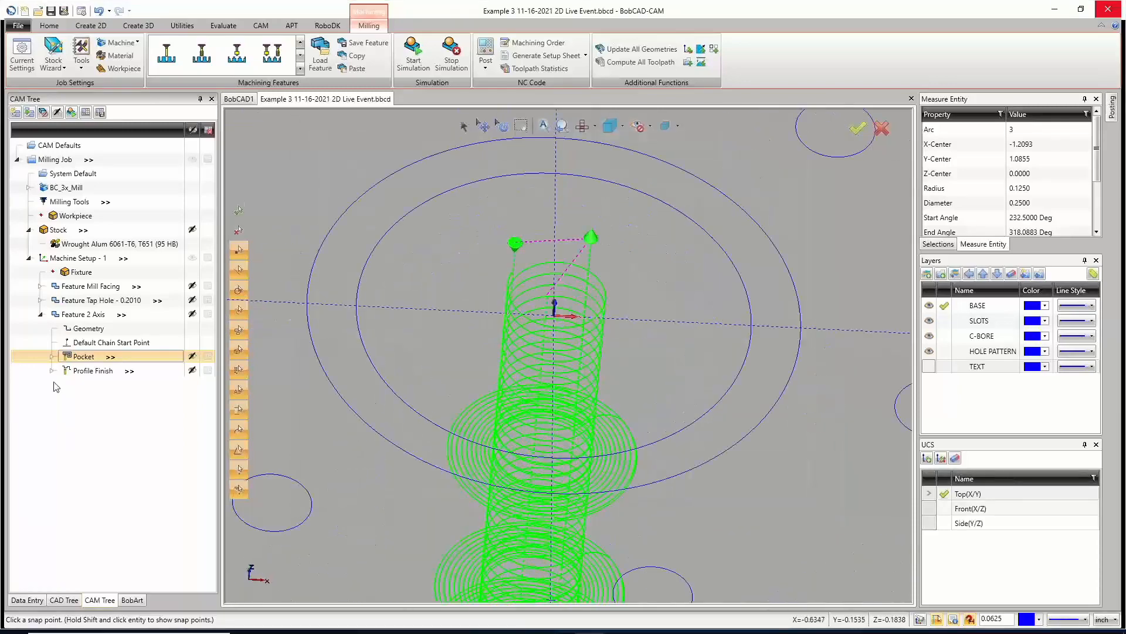
# Copy the Profile Finish operation and paste it twice within Feature 2 Axis.
pyautogui.scroll(-5, 599, 463)
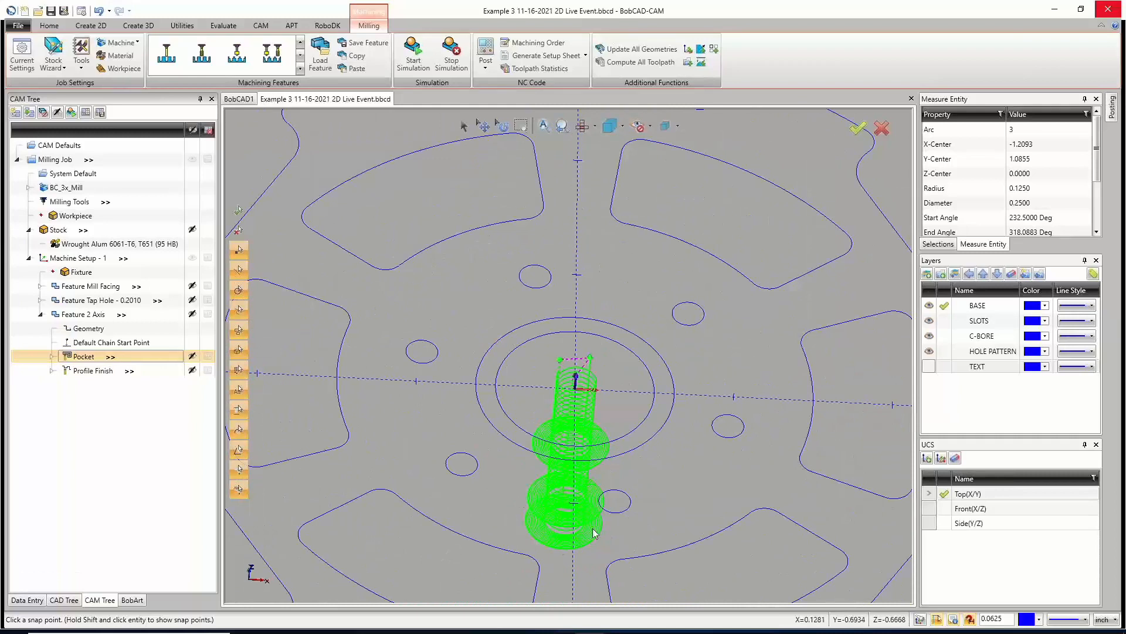
pyautogui.click(97, 371)
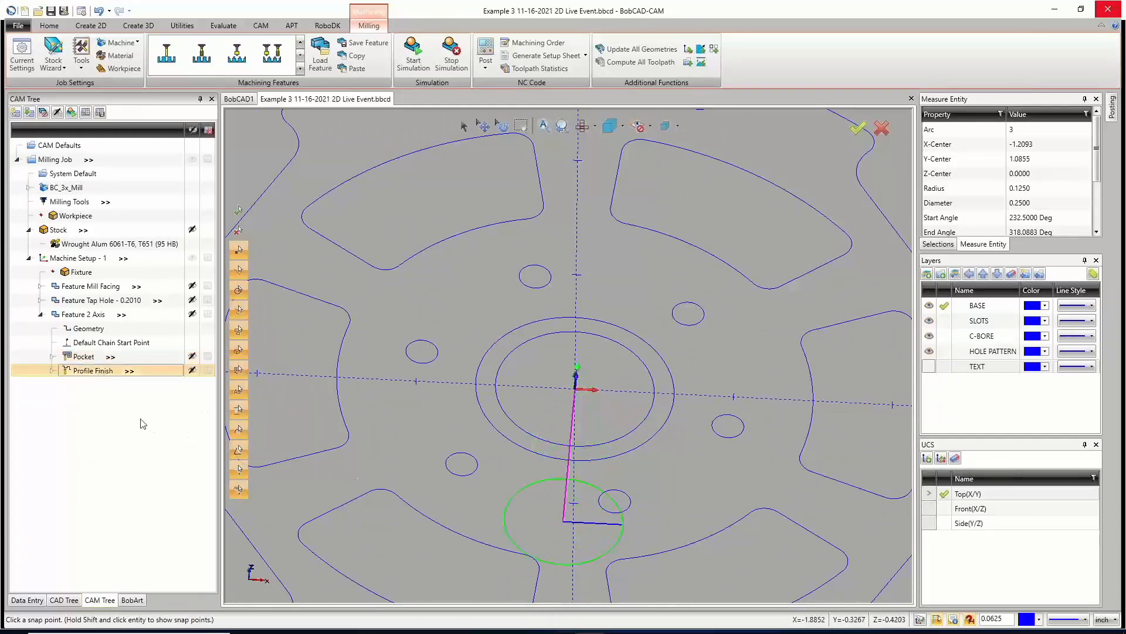
pyautogui.rightClick(96, 372)
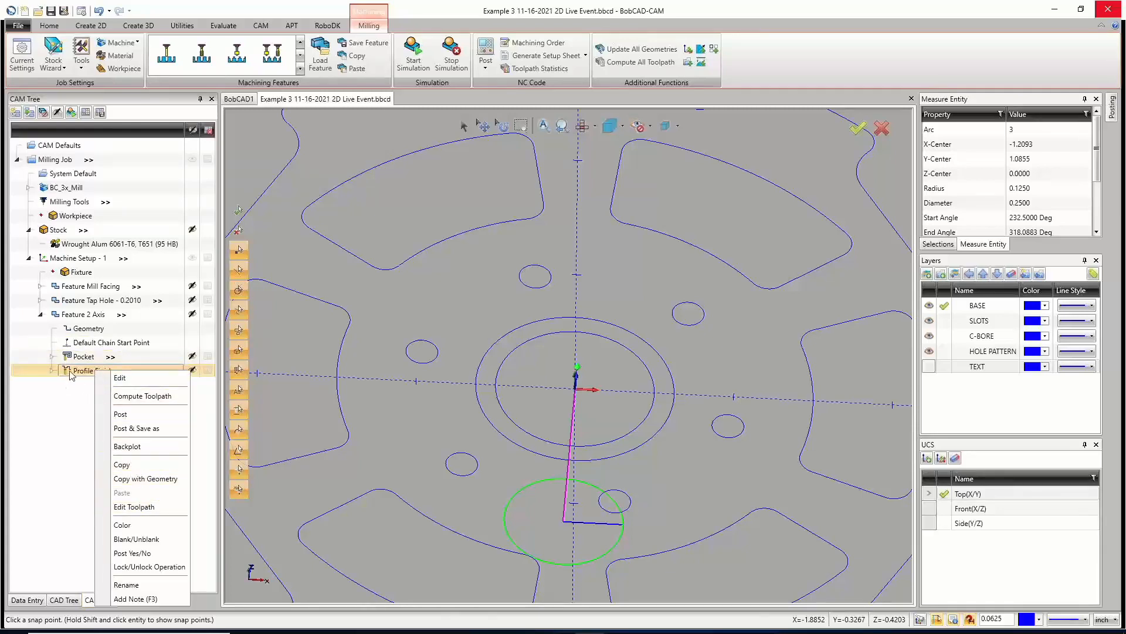
pyautogui.click(127, 465)
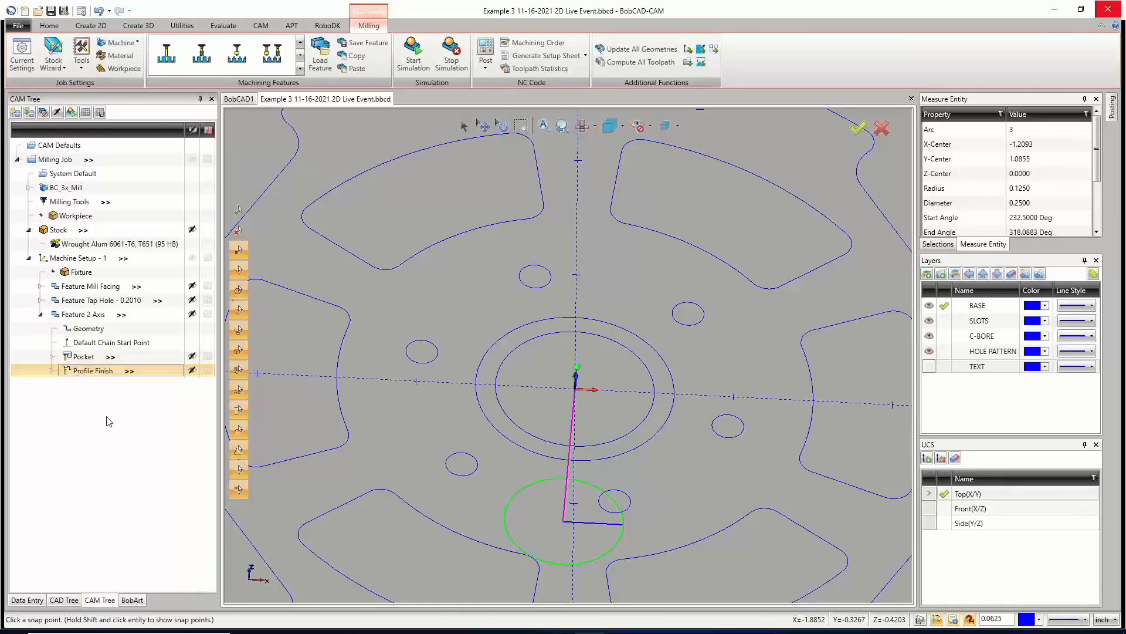
pyautogui.rightClick(91, 372)
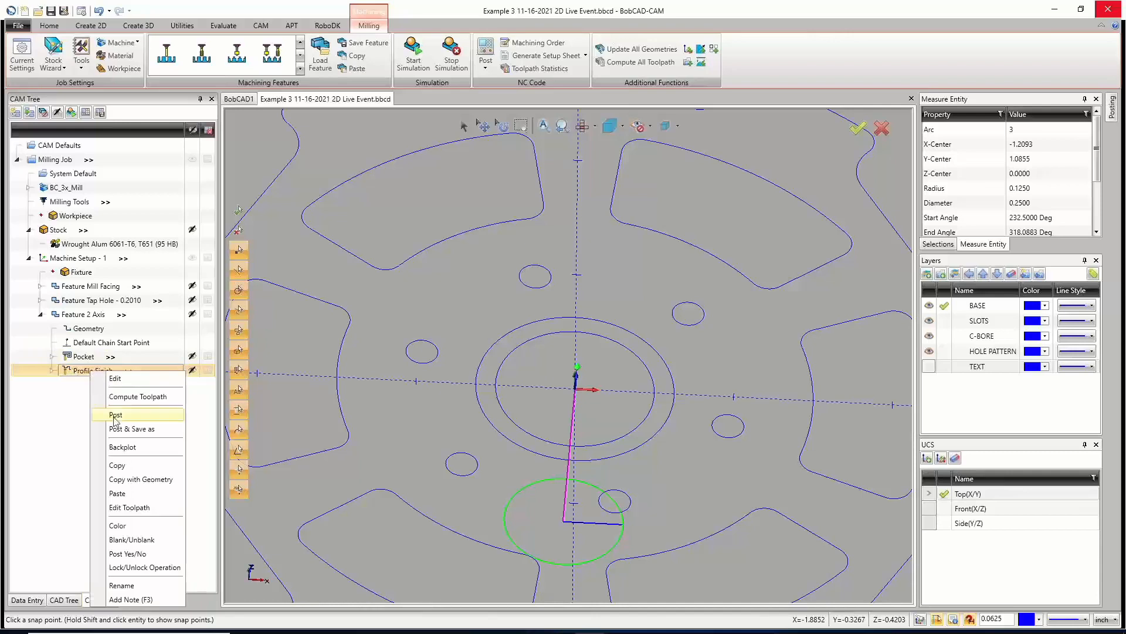
pyautogui.click(117, 493)
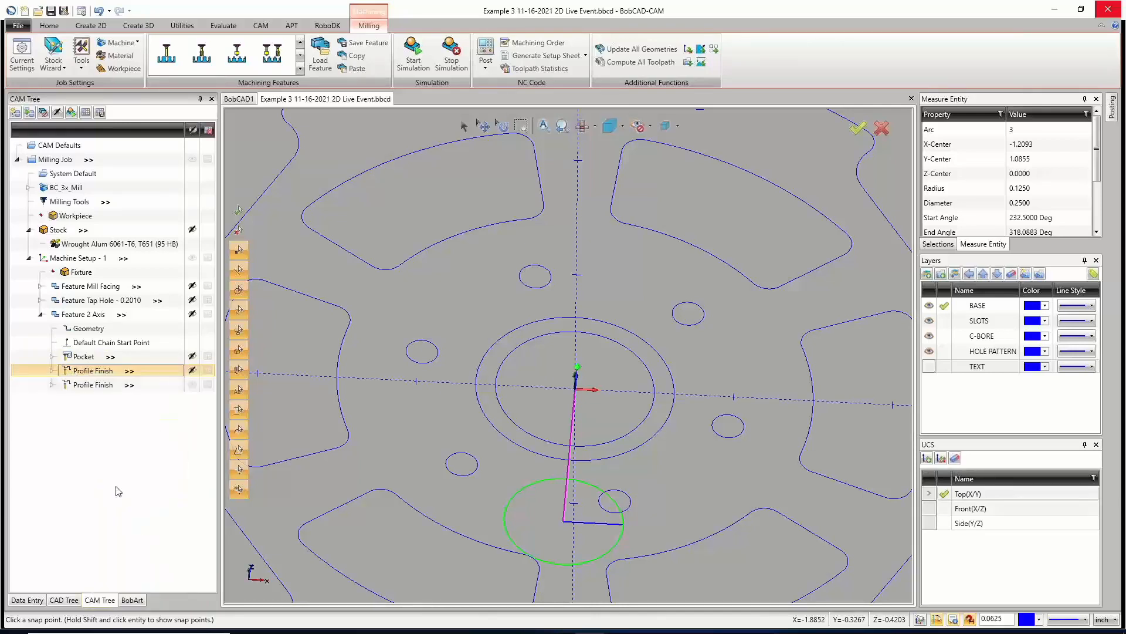
pyautogui.rightClick(89, 384)
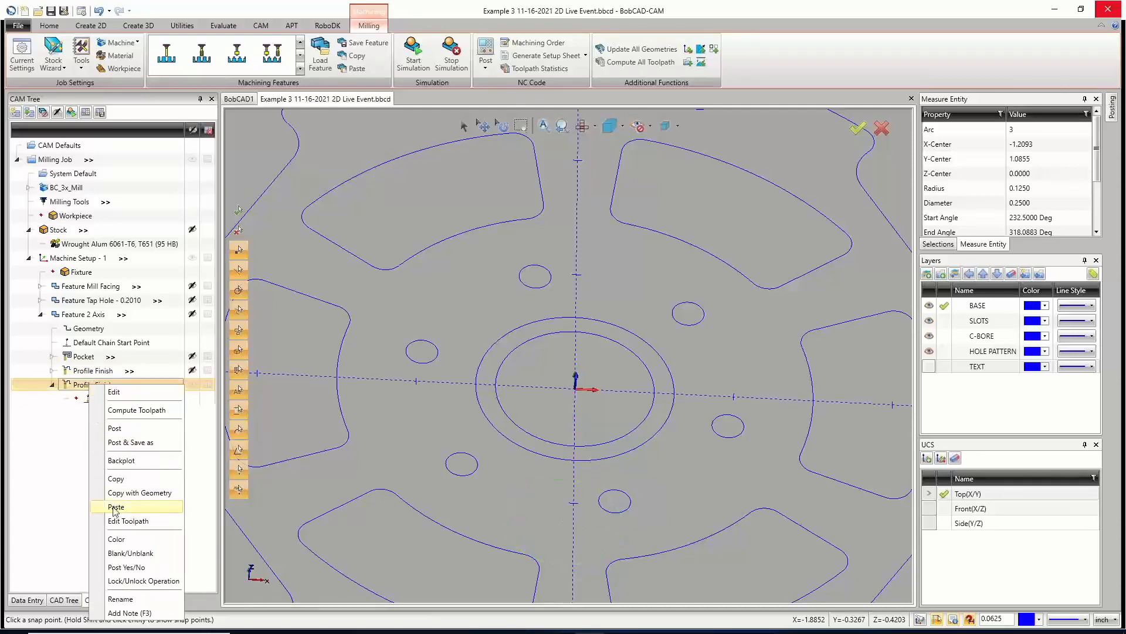
pyautogui.click(115, 508)
pyautogui.rightClick(89, 384)
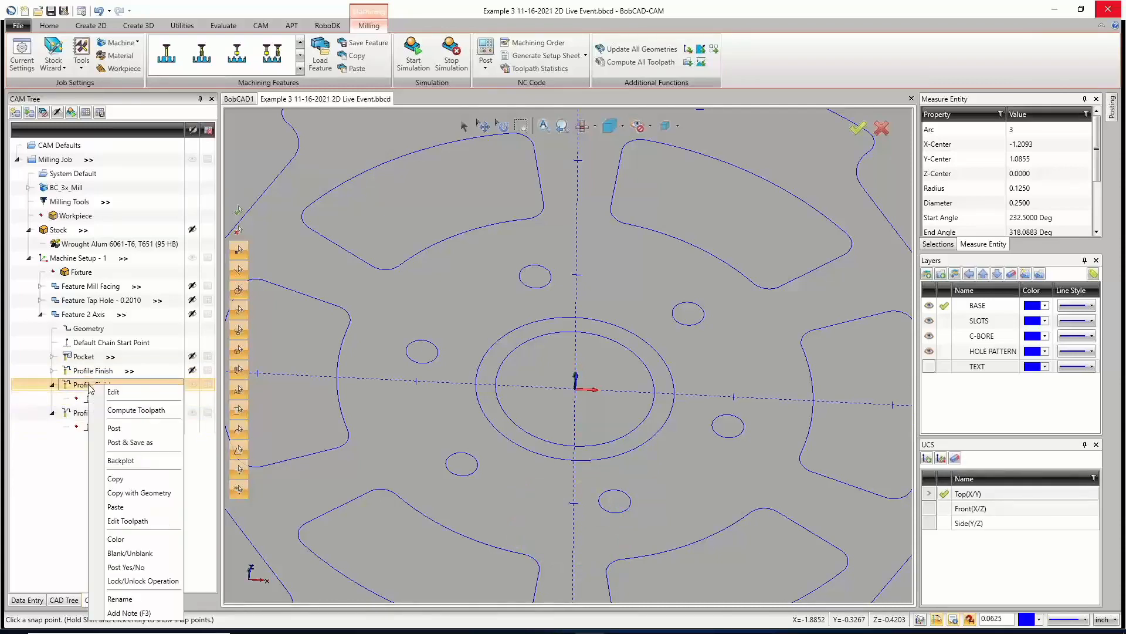
pyautogui.click(88, 414)
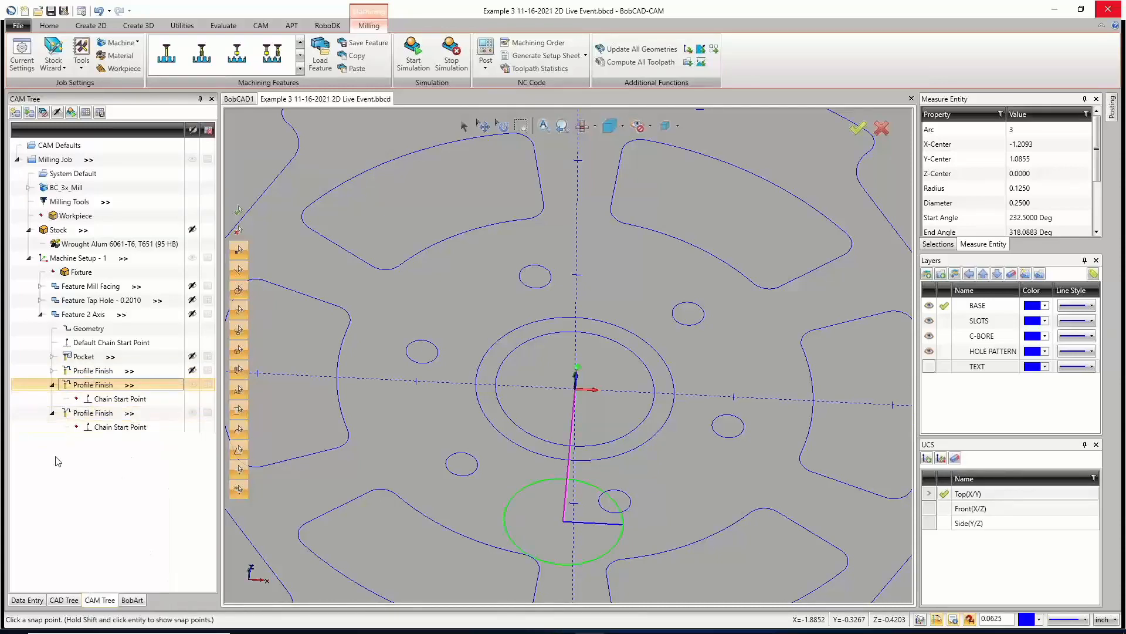
pyautogui.rightClick(92, 415)
pyautogui.click(141, 202)
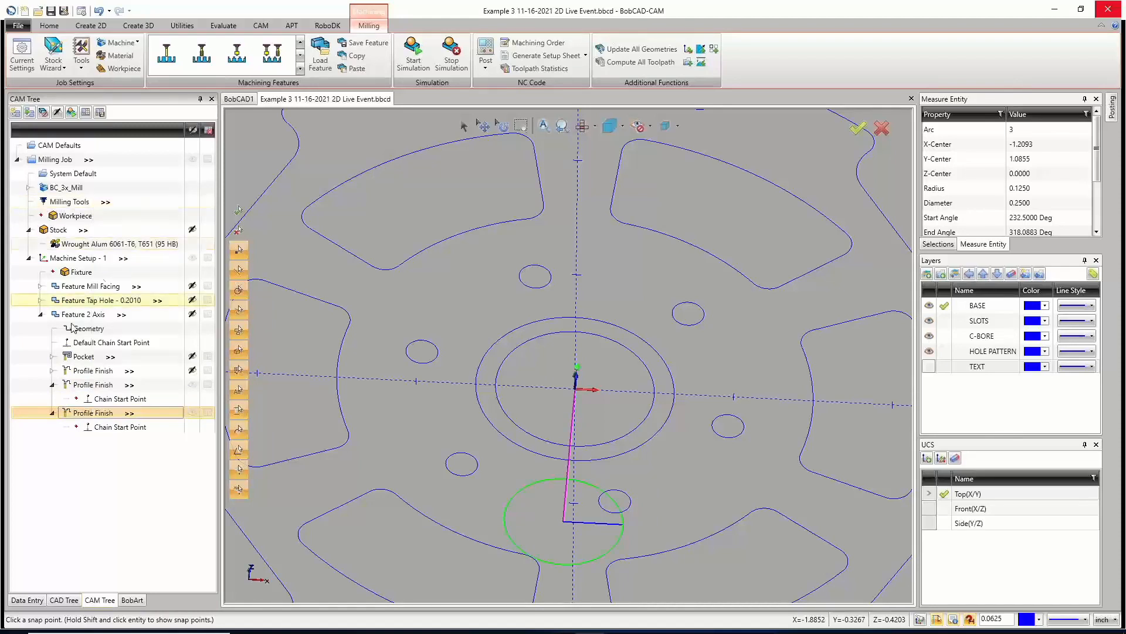
# Blank the toolpaths of the two pasted Profile Finish operations and collapse them together with Feature 2 Axis.
pyautogui.click(52, 385)
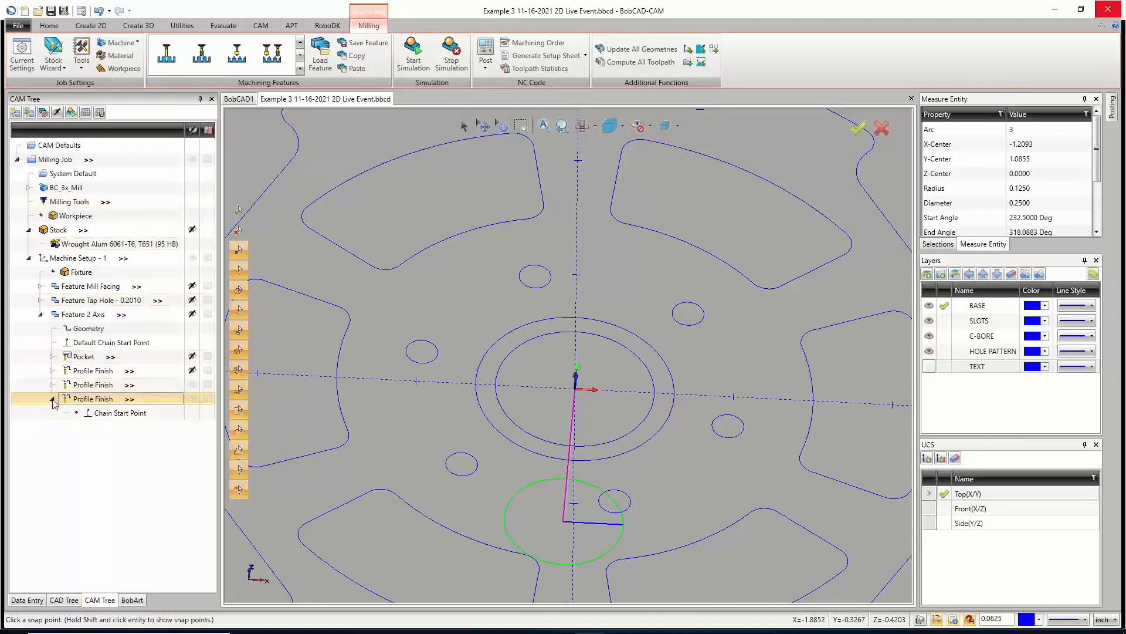
pyautogui.click(51, 398)
pyautogui.click(191, 386)
pyautogui.click(191, 398)
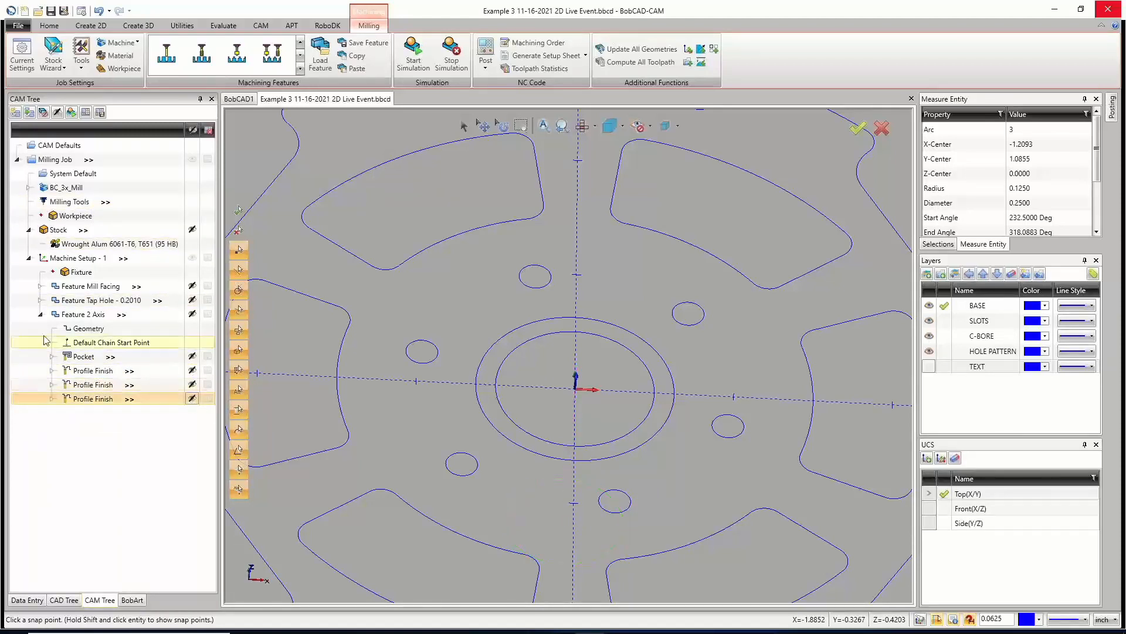
pyautogui.click(41, 314)
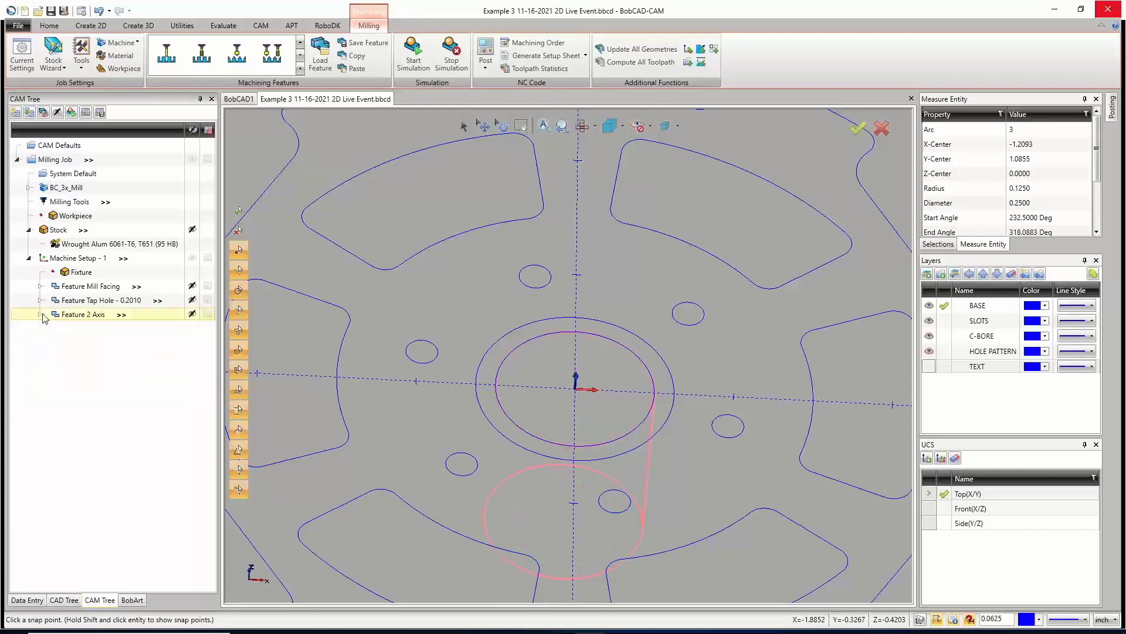
# Rename Feature 2 Axis as CENTER THRU HOLE.
pyautogui.rightClick(88, 319)
pyautogui.click(138, 612)
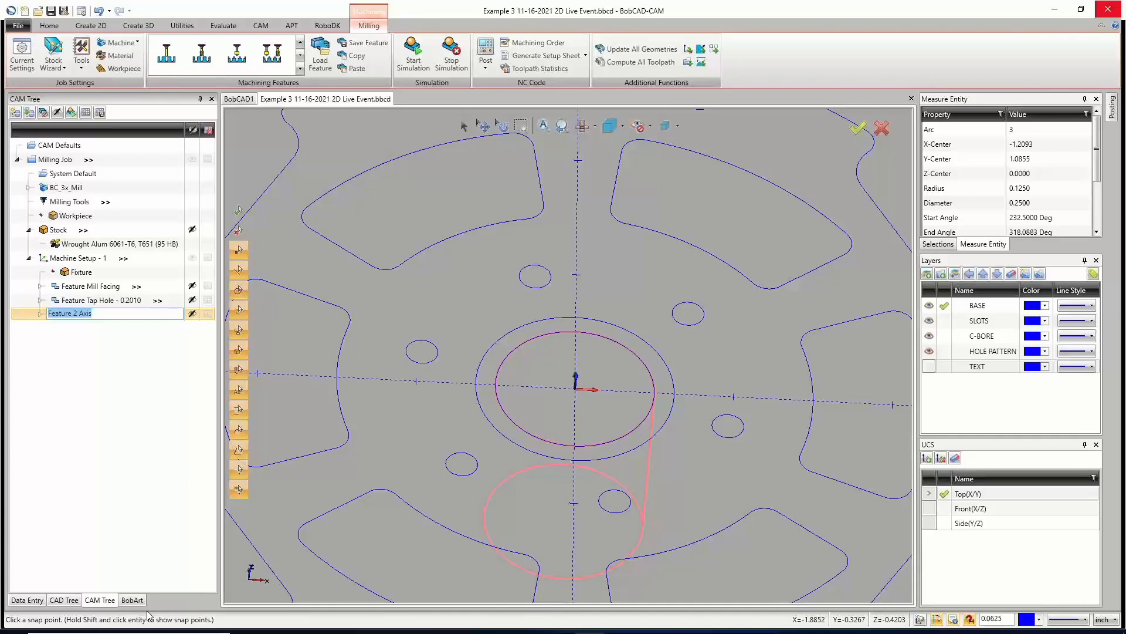
pyautogui.write('CENTER THRU HOLE')
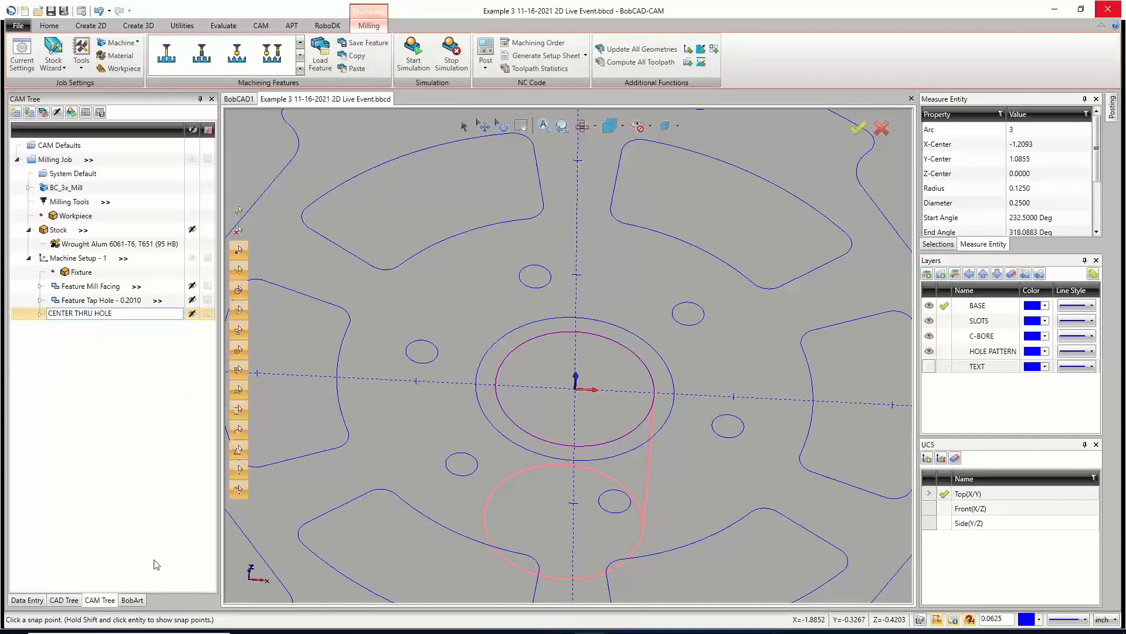
pyautogui.press('Return')
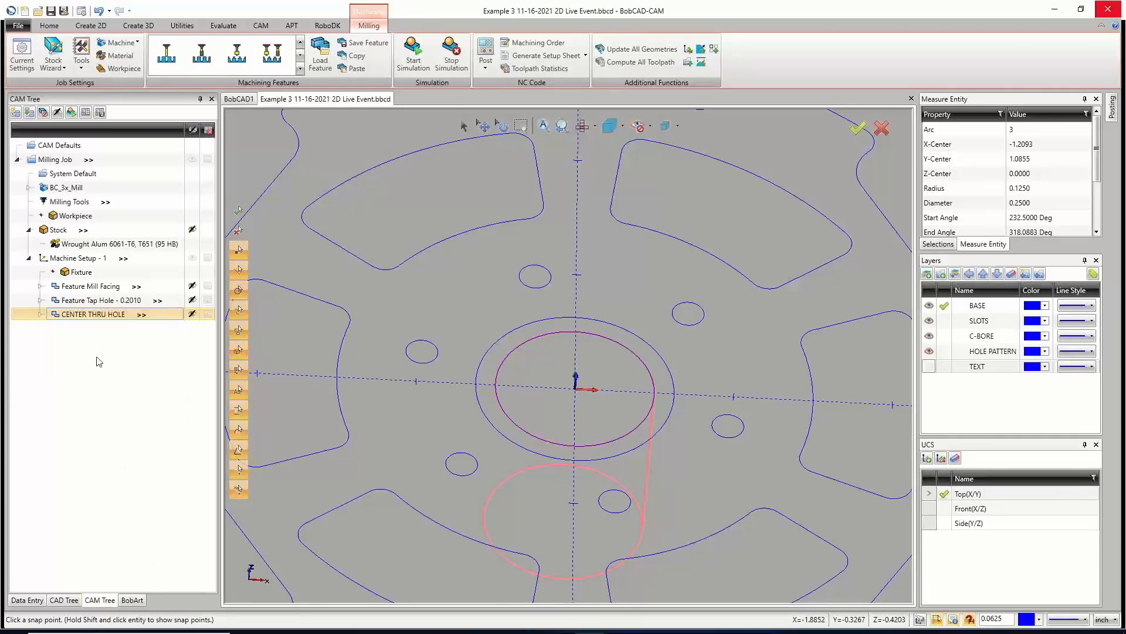
pyautogui.click(40, 314)
pyautogui.click(41, 314)
# Copy the CENTER THRU HOLE feature and paste it into Machine Setup - 1, loading its Top of Feature and Depth values.
pyautogui.scroll(-3, 614, 333)
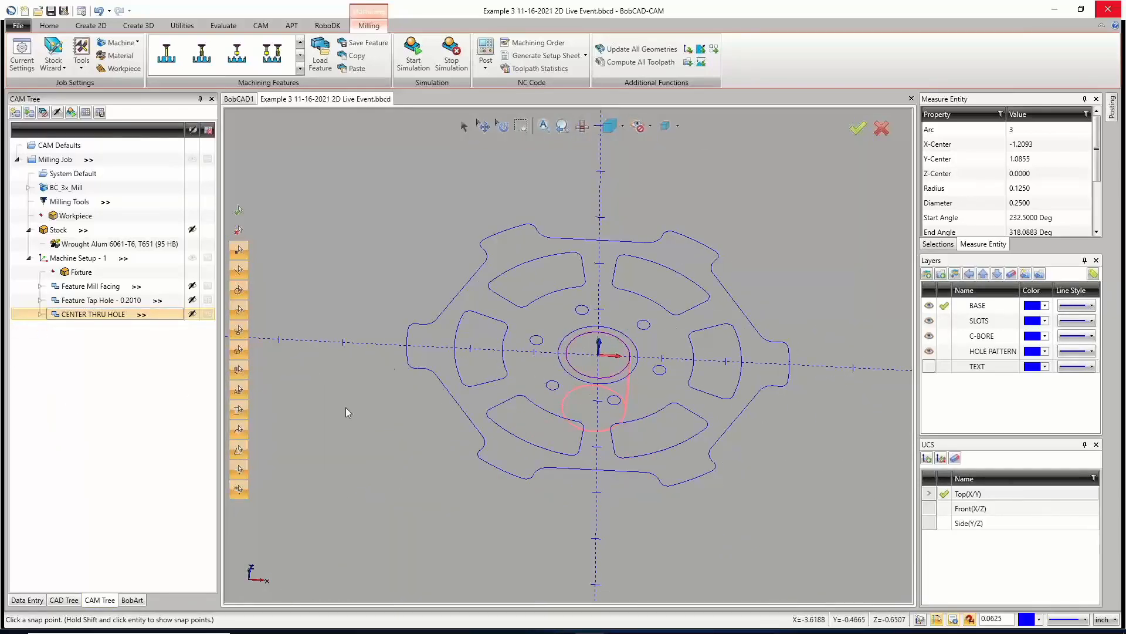
pyautogui.rightClick(97, 316)
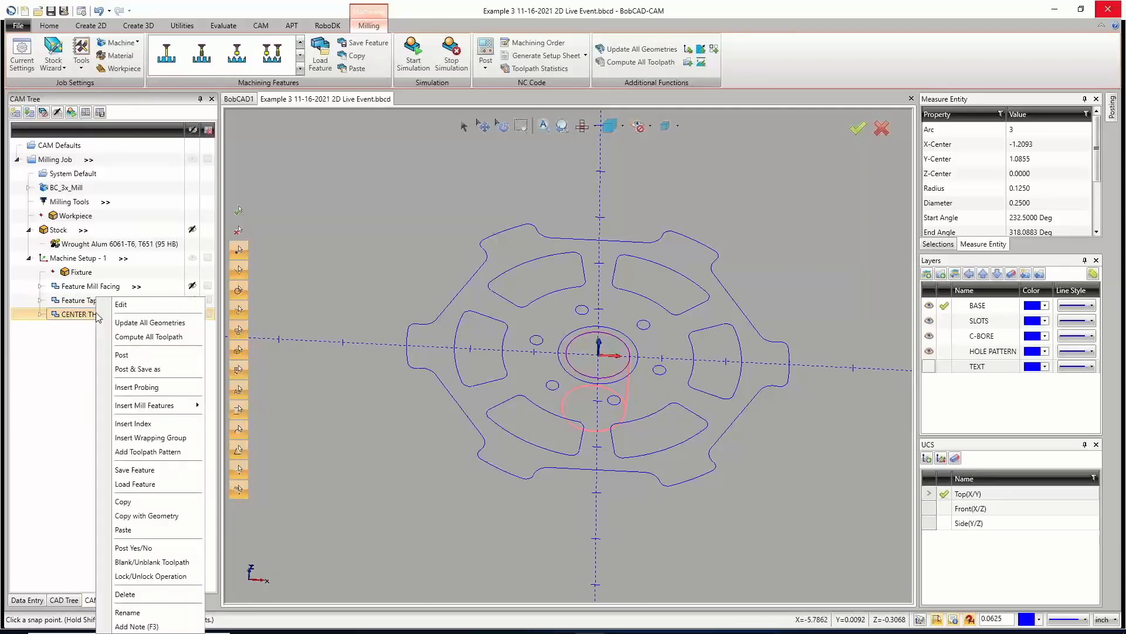
pyautogui.click(138, 501)
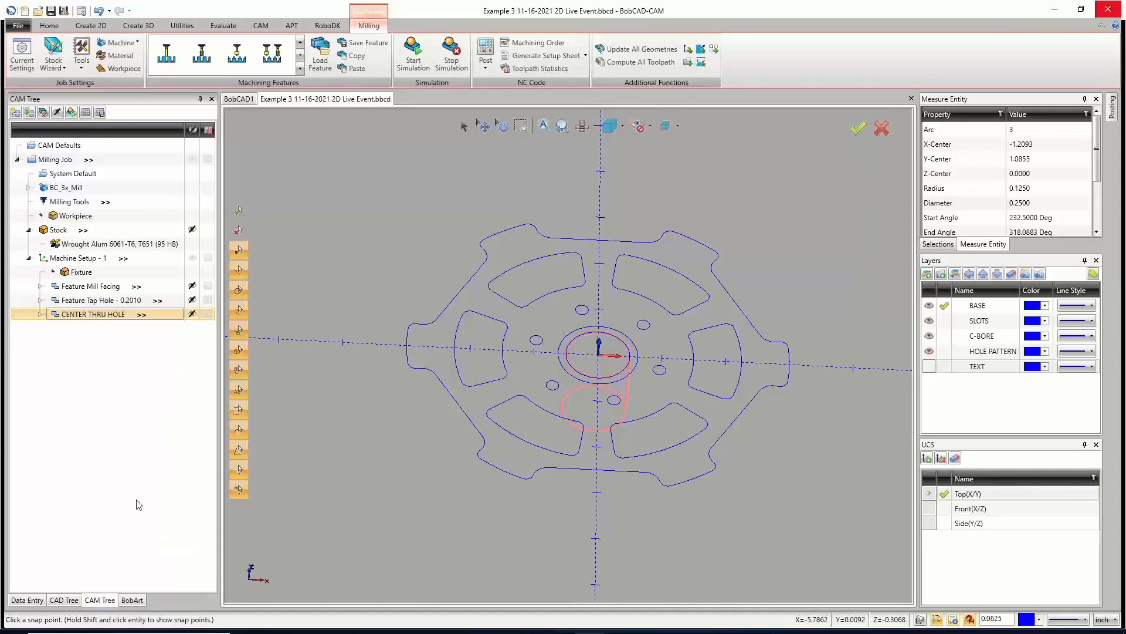
pyautogui.click(80, 261)
pyautogui.rightClick(81, 261)
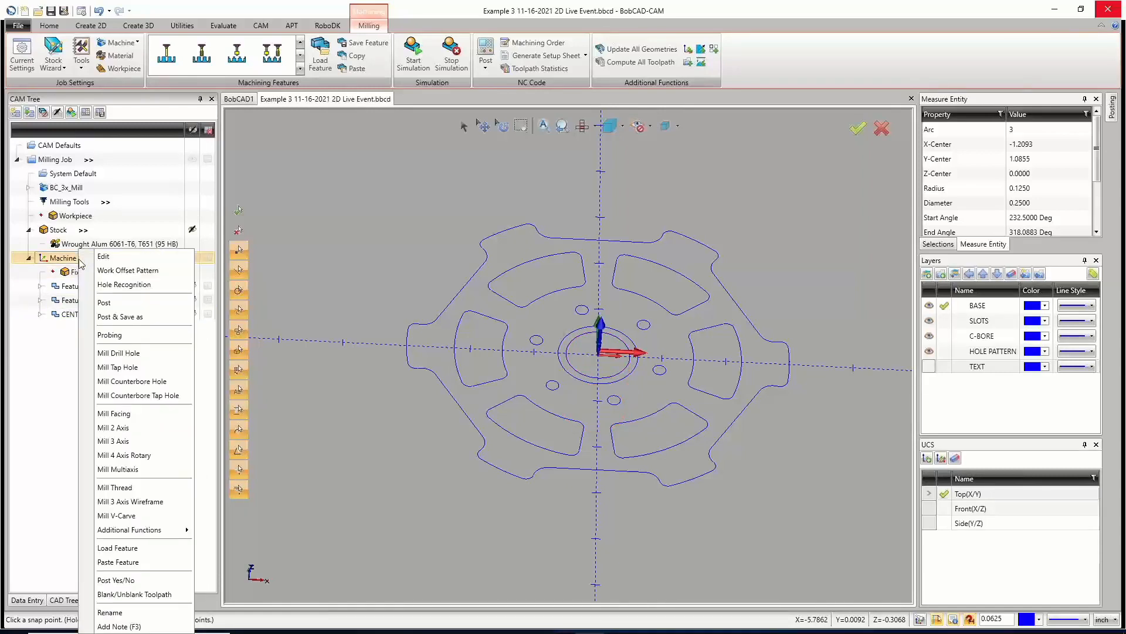
pyautogui.click(130, 562)
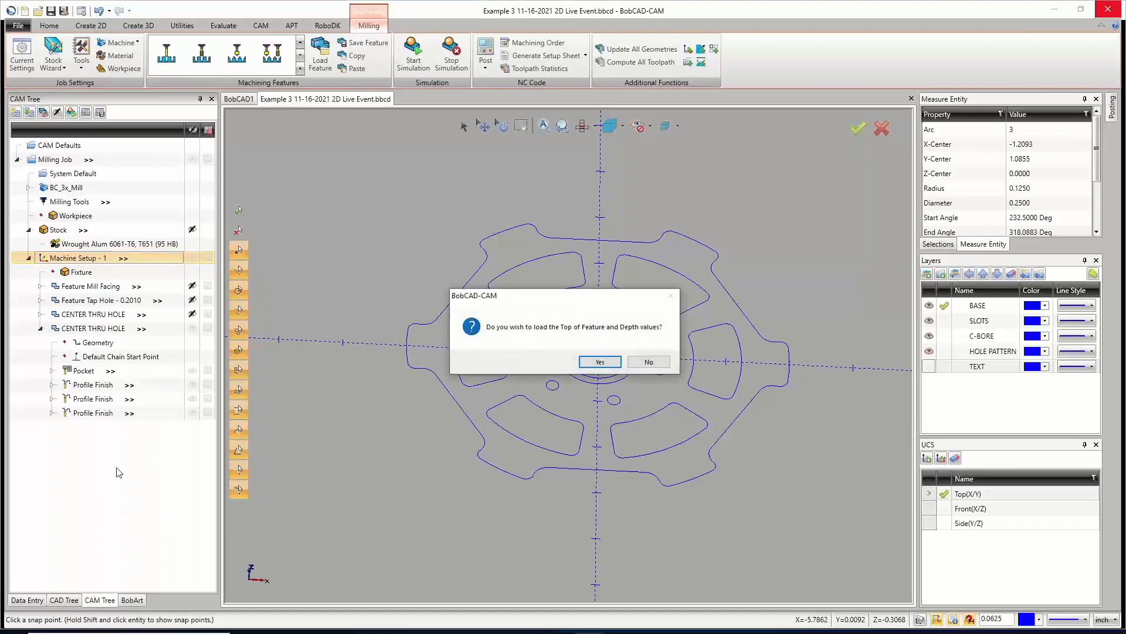
pyautogui.click(600, 362)
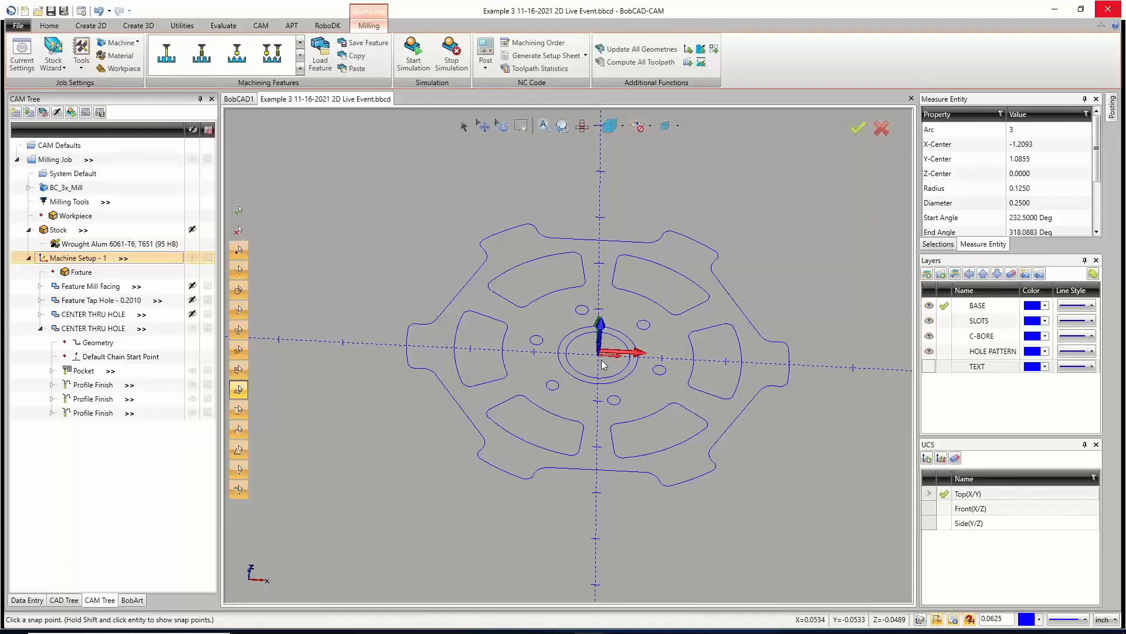
# Rename the pasted CENTER THRU HOLE copy as SLOTS.
pyautogui.rightClick(100, 333)
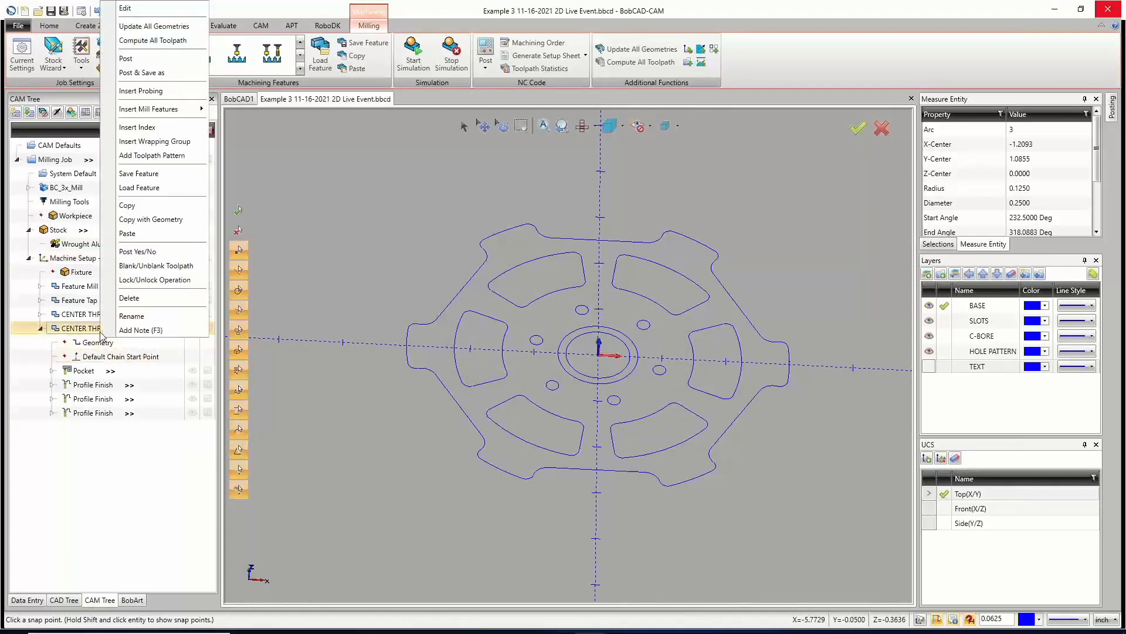
pyautogui.click(134, 315)
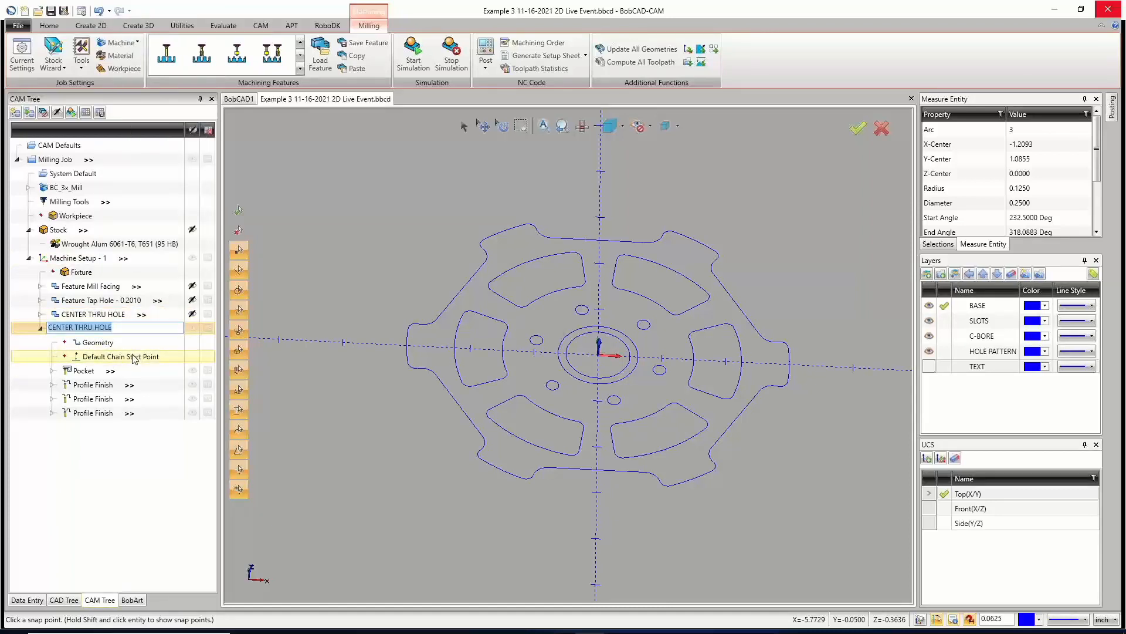
pyautogui.write('SLOTS')
# Select the closed chains of all six curved slots around the bore as geometry for the SLOTS feature.
pyautogui.click(97, 343)
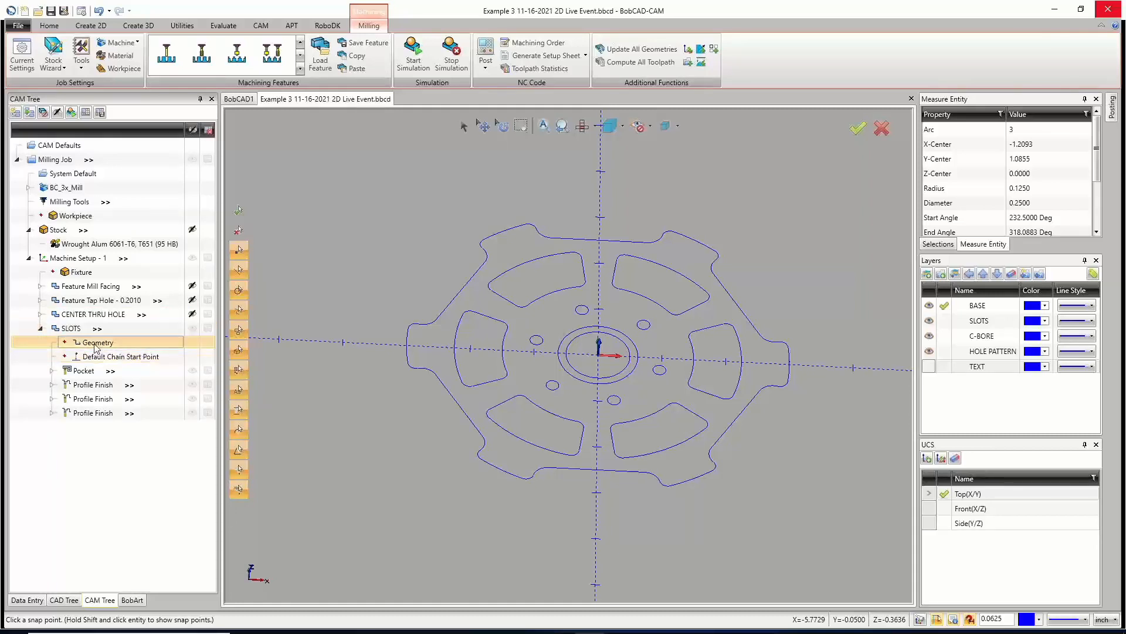
pyautogui.rightClick(97, 345)
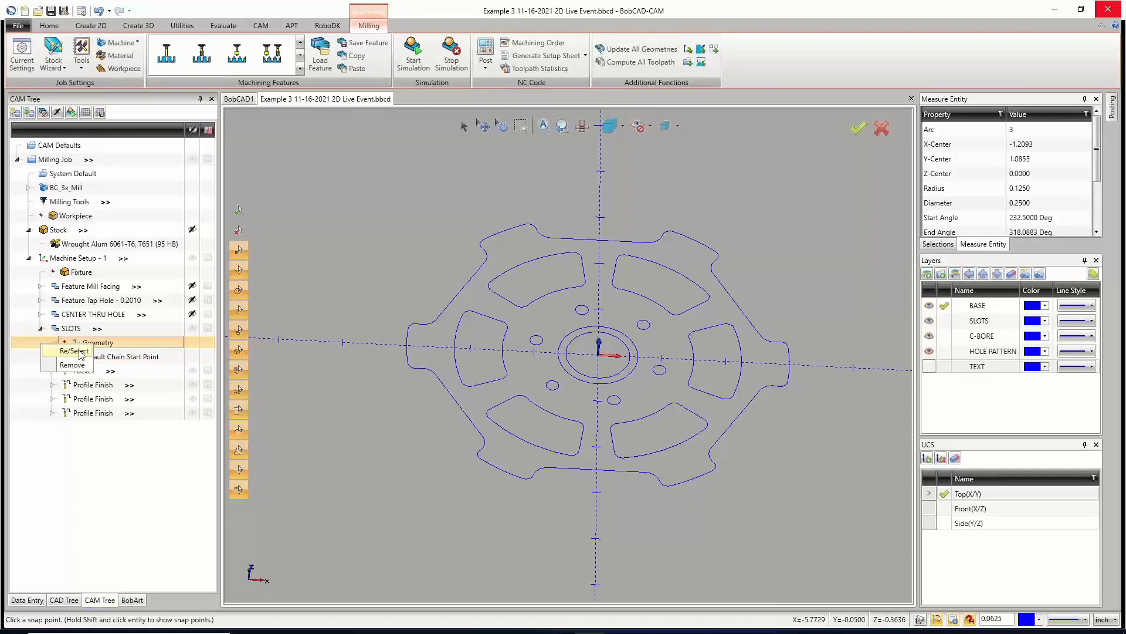
pyautogui.click(76, 350)
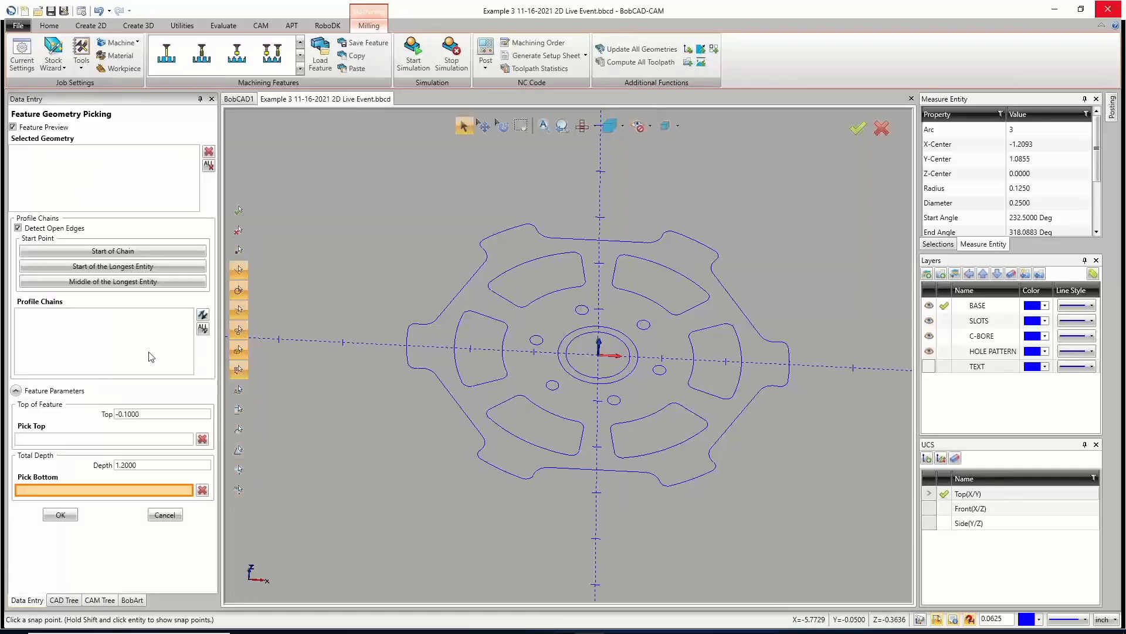
pyautogui.click(694, 379)
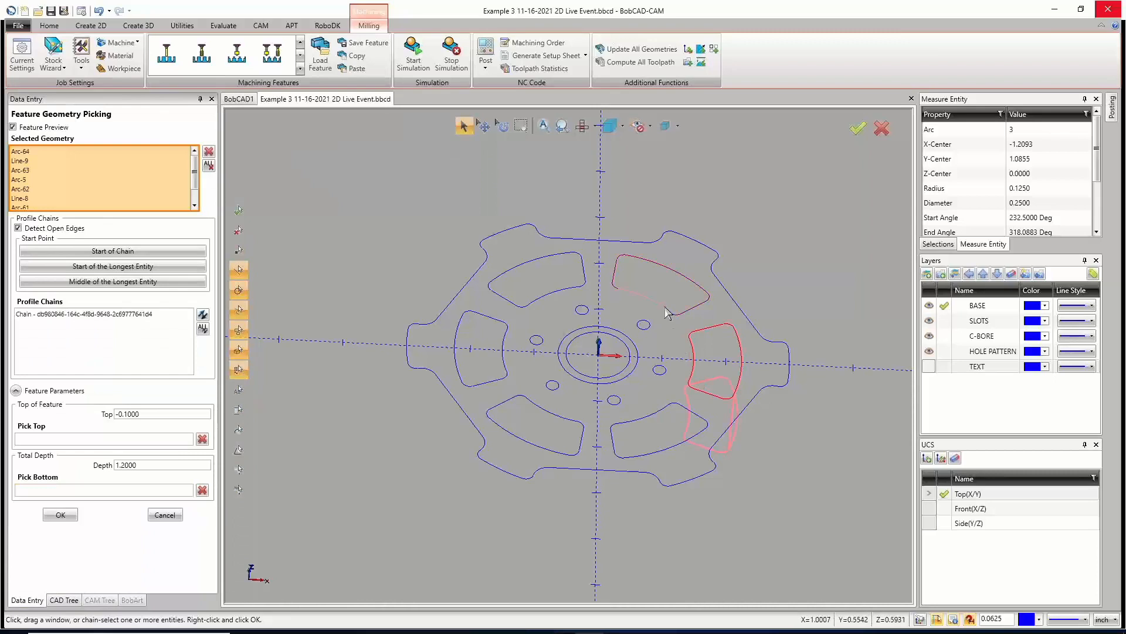
pyautogui.click(668, 306)
pyautogui.click(530, 304)
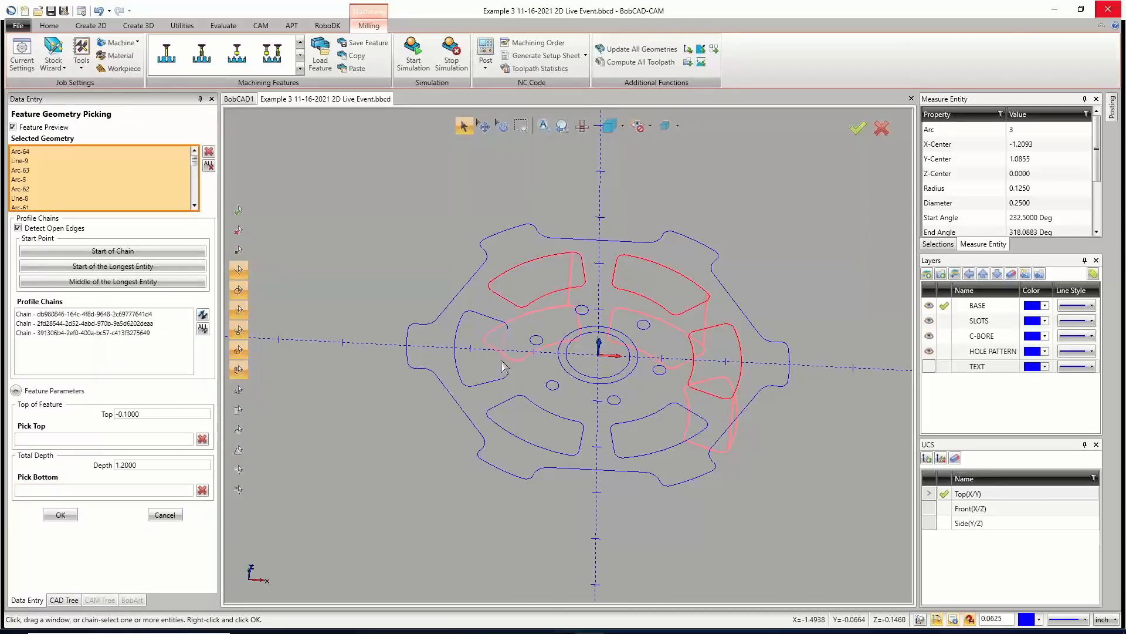
pyautogui.click(506, 371)
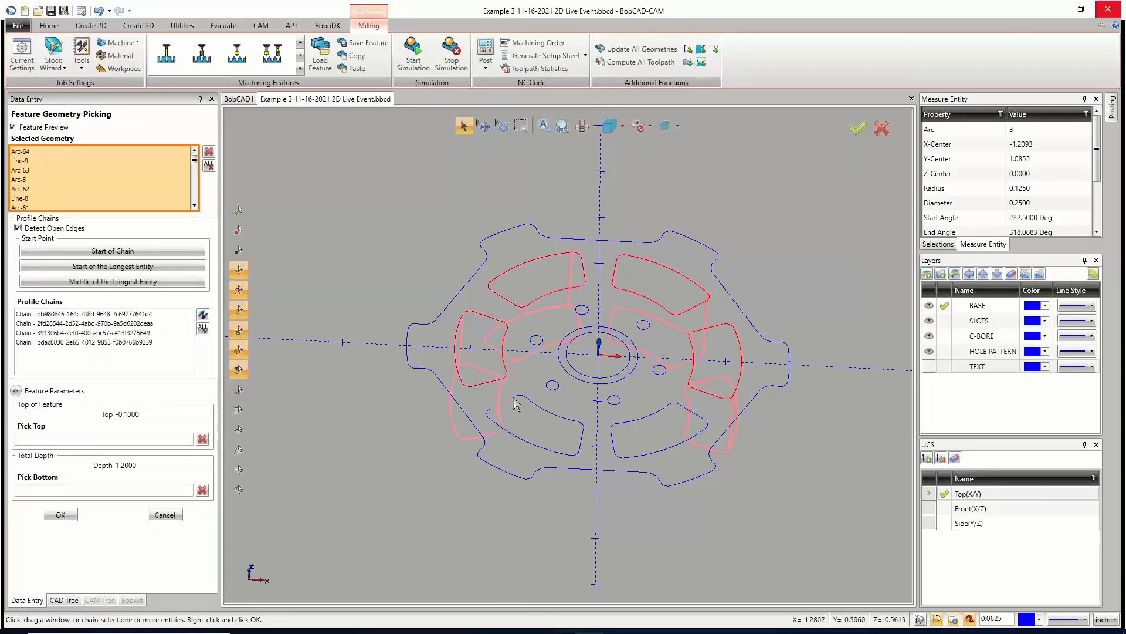
pyautogui.click(514, 402)
pyautogui.click(623, 431)
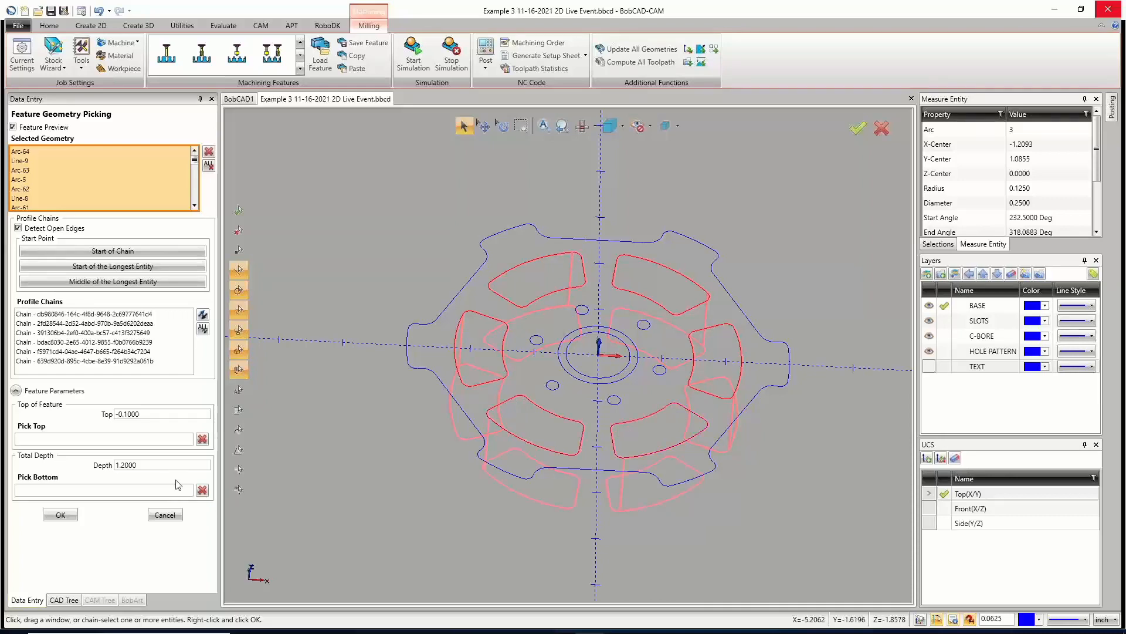
# Set the total depth of the SLOTS feature to 0.375 and accept the geometry selection.
pyautogui.doubleClick(129, 464)
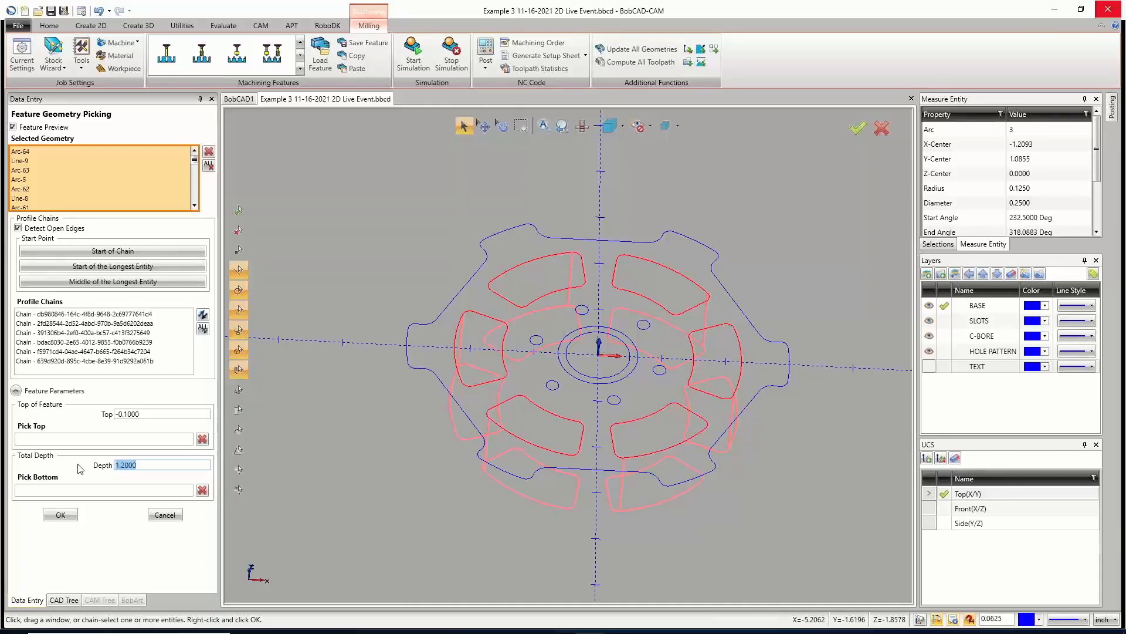
pyautogui.write('.375')
pyautogui.press('Tab')
pyautogui.click(56, 517)
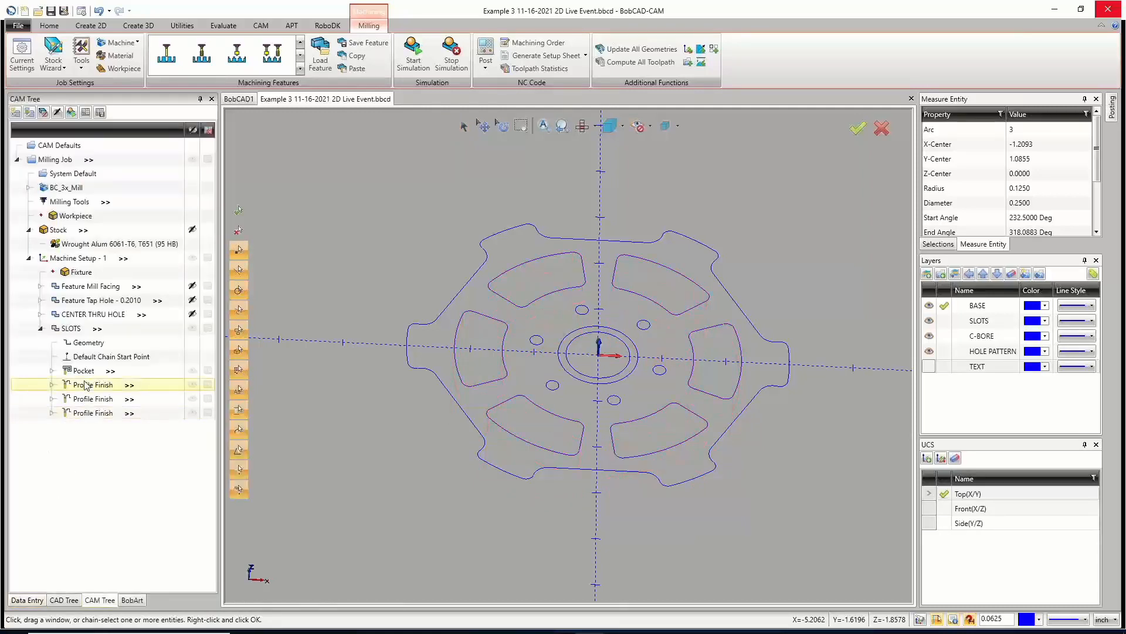
# Set the SLOTS feature's Pocket pattern to Offset Pocket Out with a stepover of 30%.
pyautogui.click(78, 330)
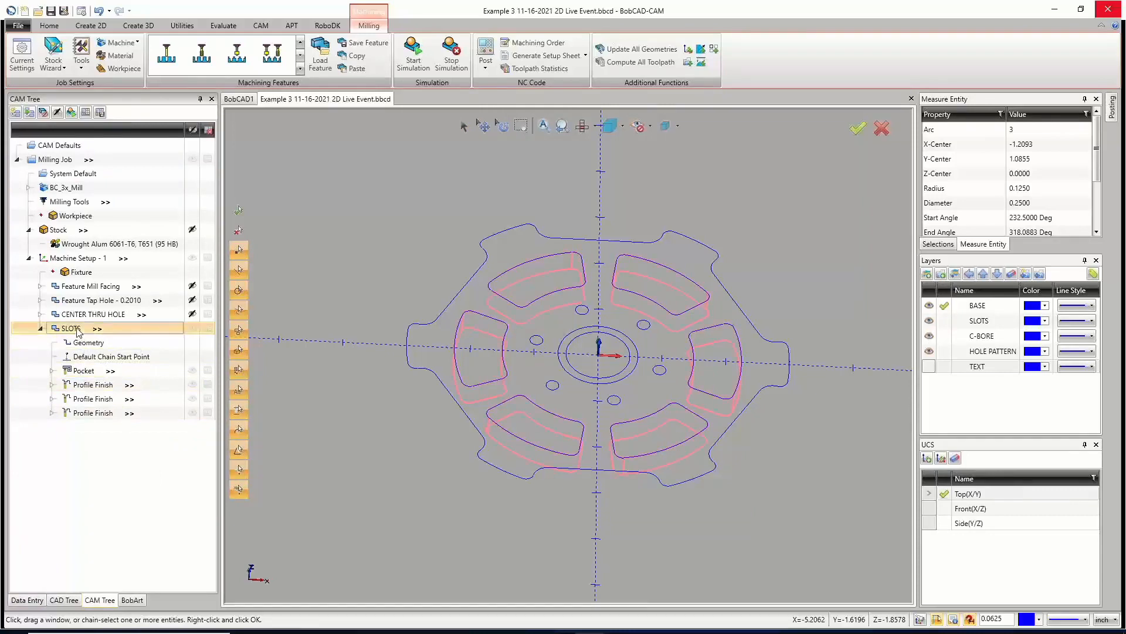
pyautogui.rightClick(78, 330)
pyautogui.click(157, 12)
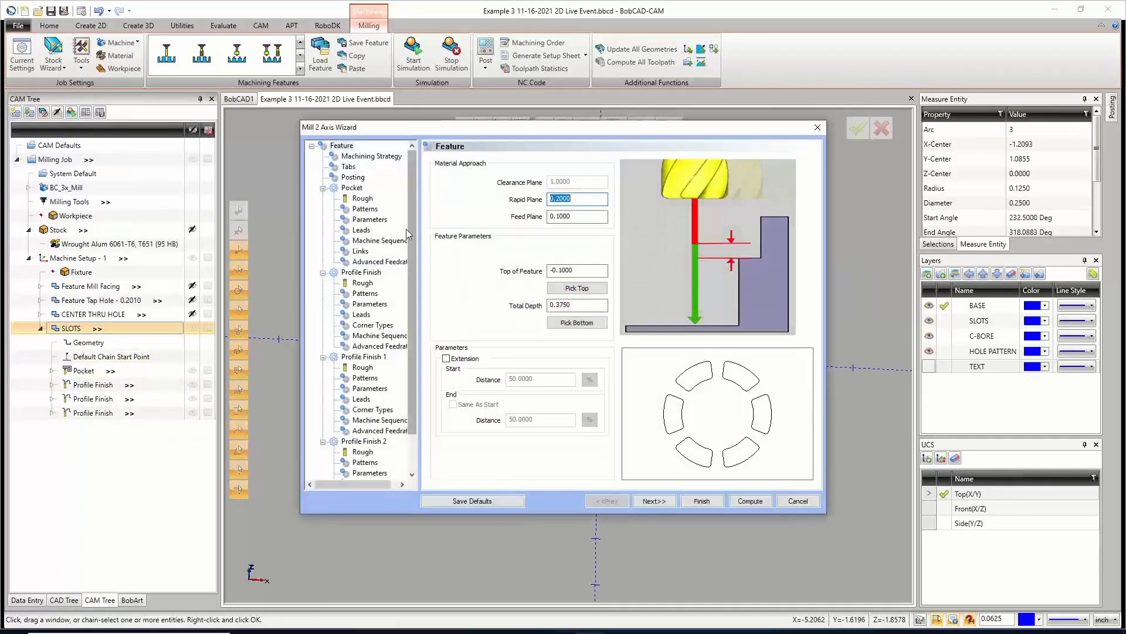
pyautogui.click(370, 219)
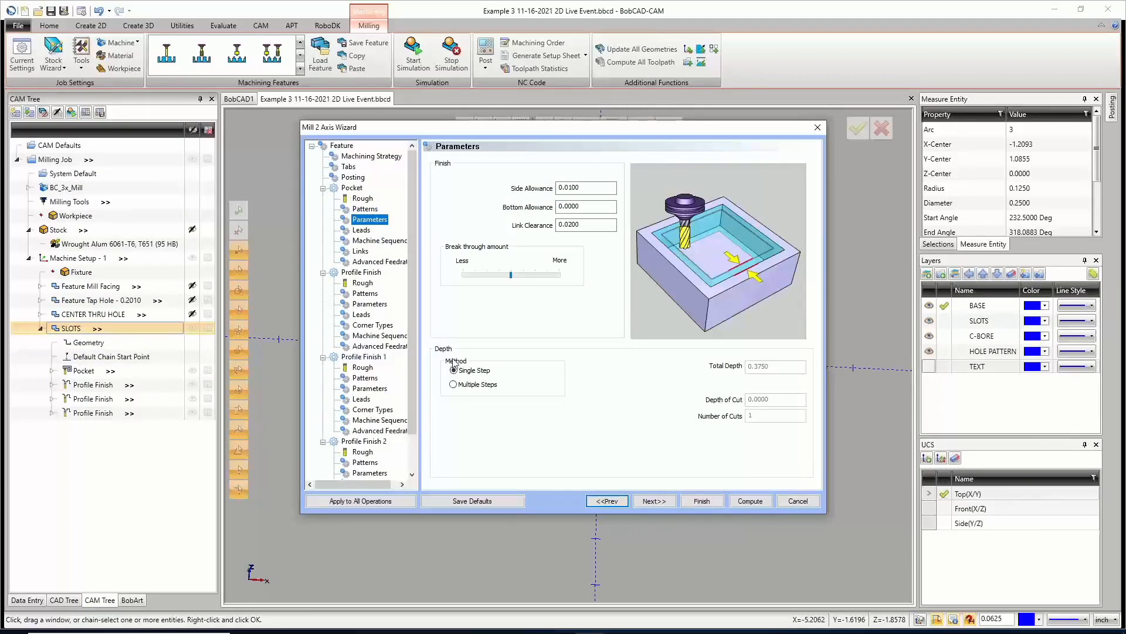
pyautogui.click(365, 209)
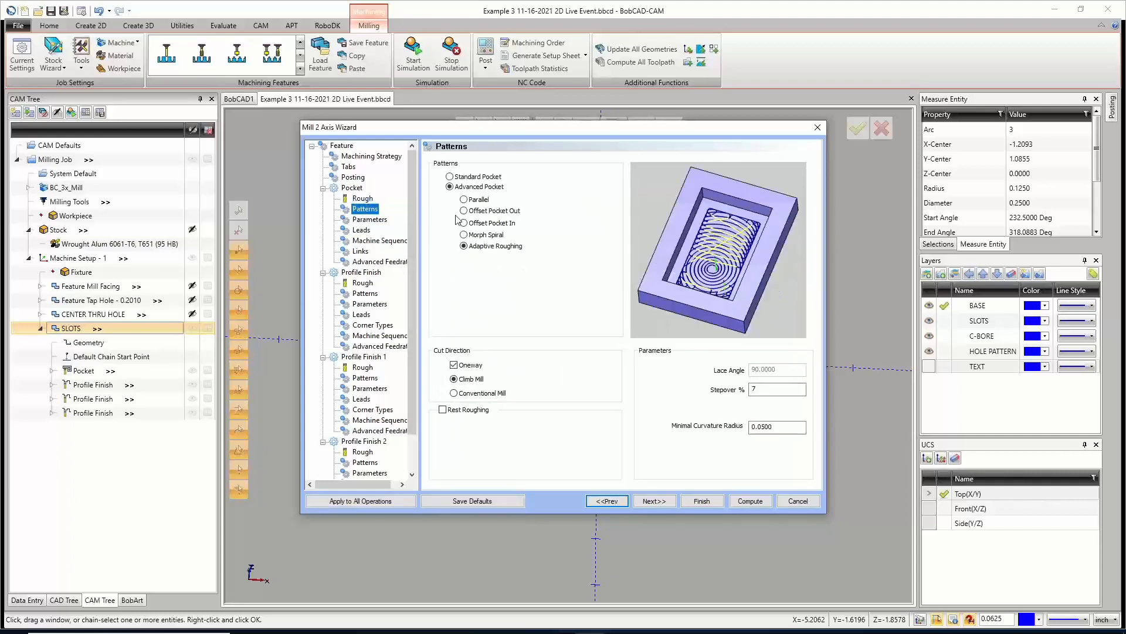
pyautogui.click(464, 210)
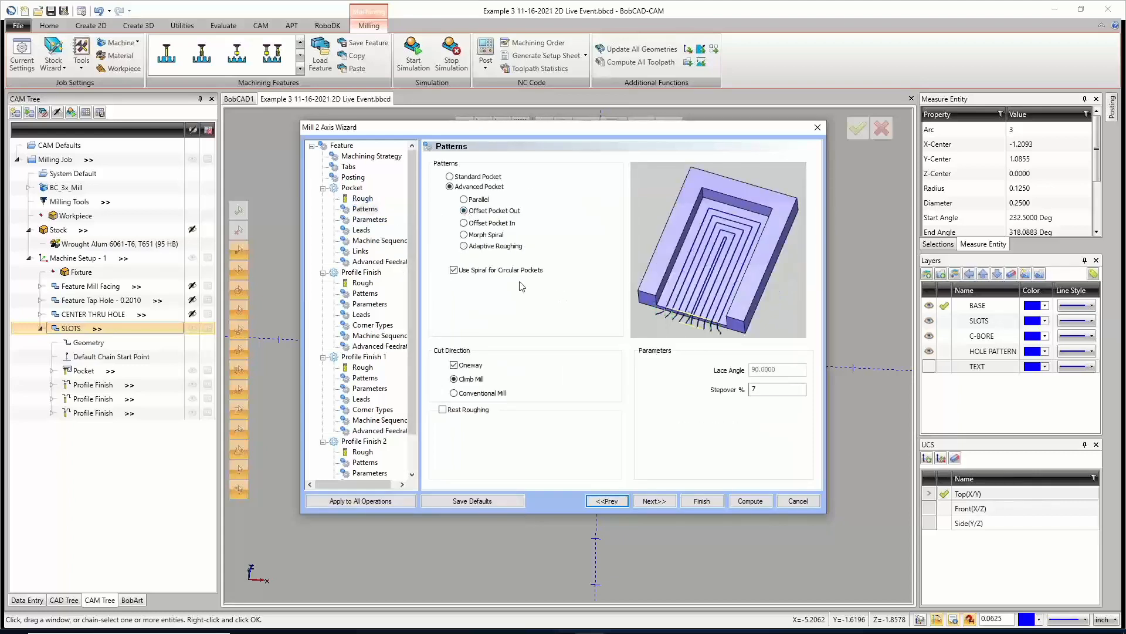
pyautogui.moveTo(765, 389); pyautogui.dragTo(714, 403)
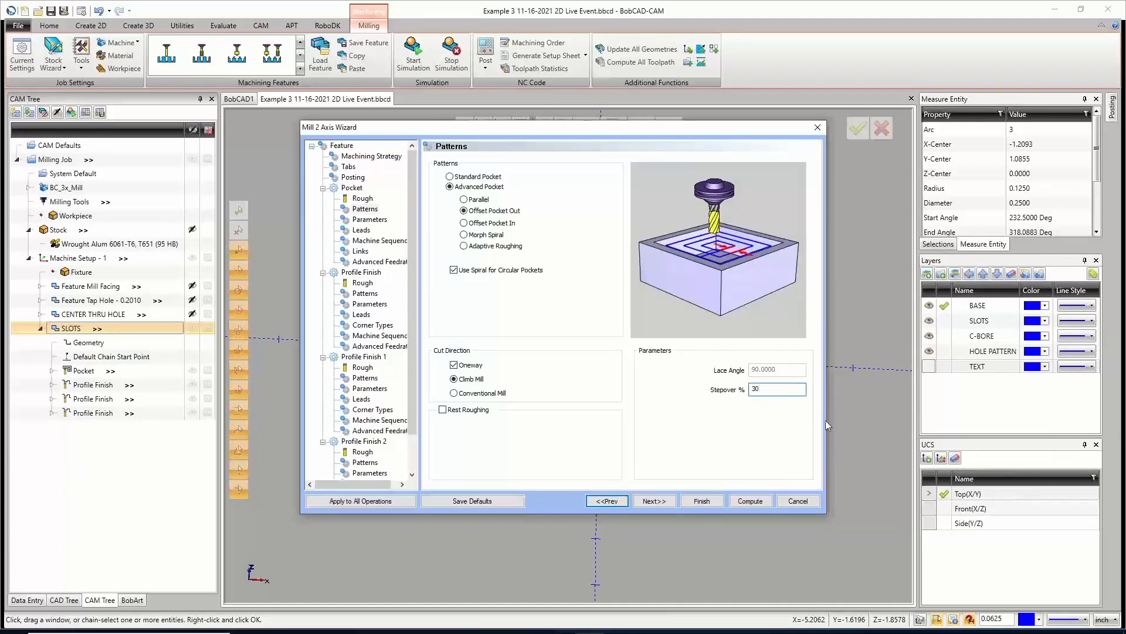
# Review the Pocket parameters, leads and machining strategy of SLOTS, and compute and inspect its toolpaths.
pyautogui.click(664, 505)
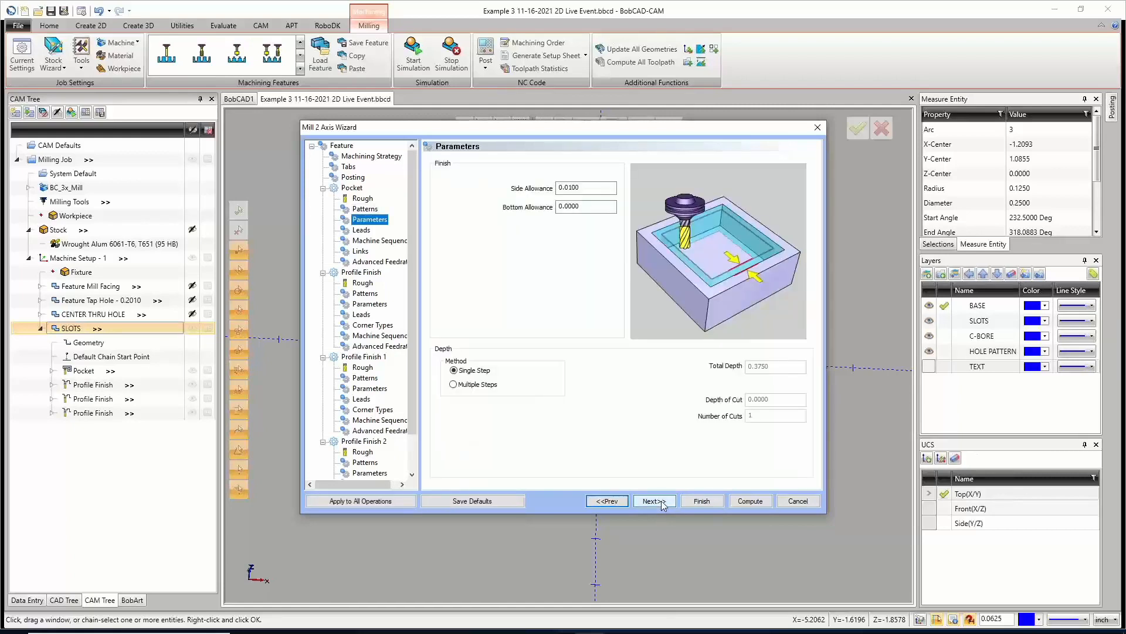
pyautogui.click(662, 503)
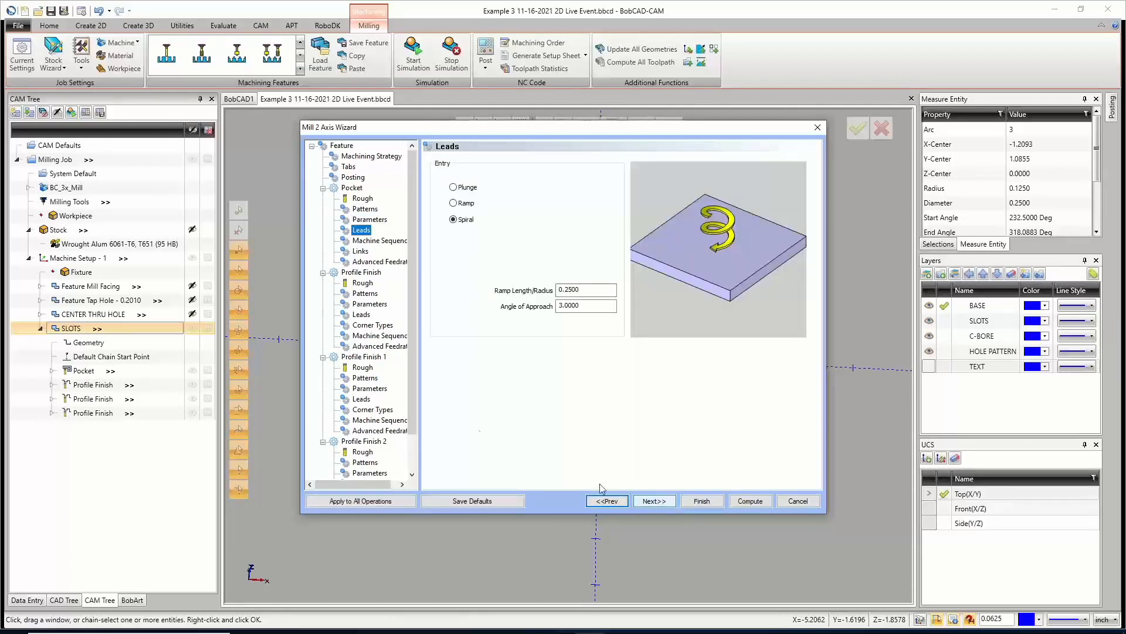
pyautogui.click(371, 156)
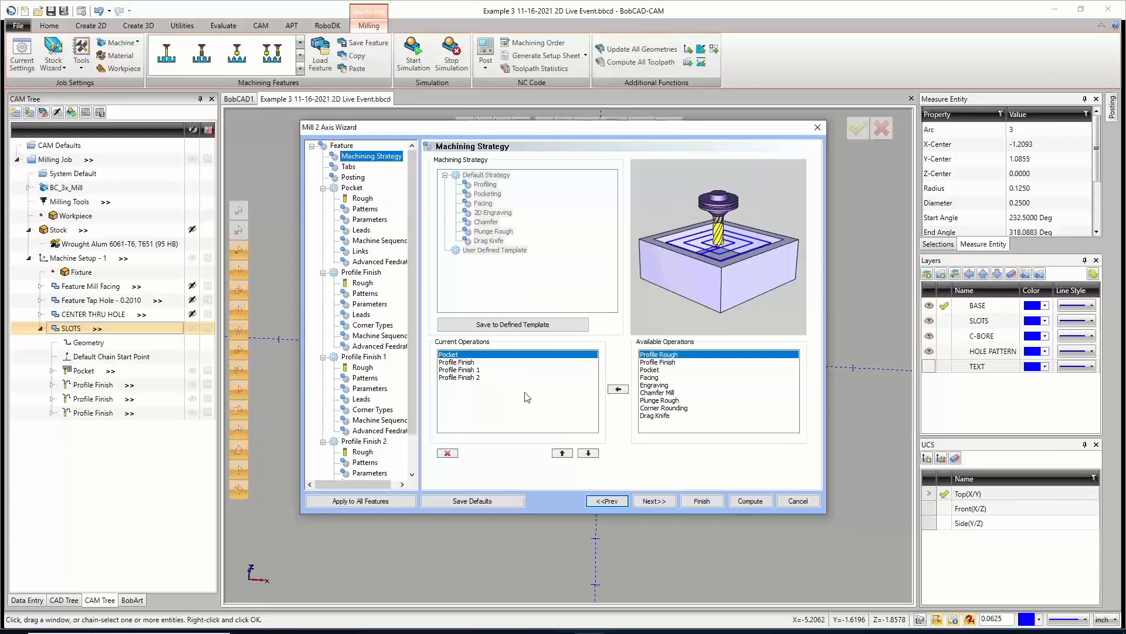
pyautogui.click(740, 502)
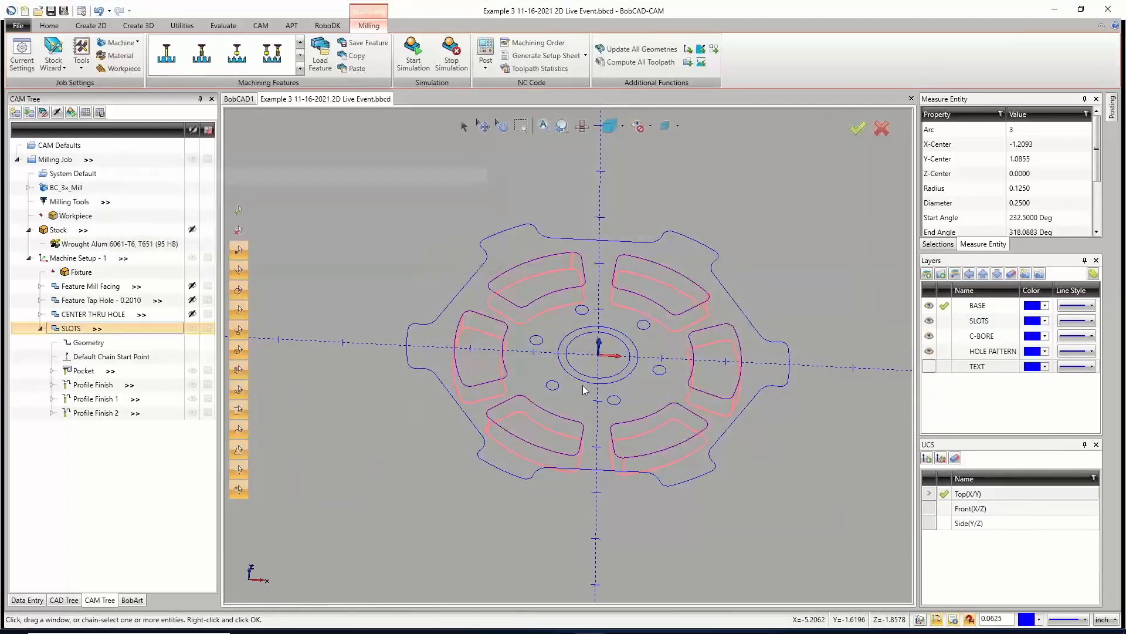
pyautogui.moveTo(553, 388); pyautogui.dragTo(578, 449, button='middle')
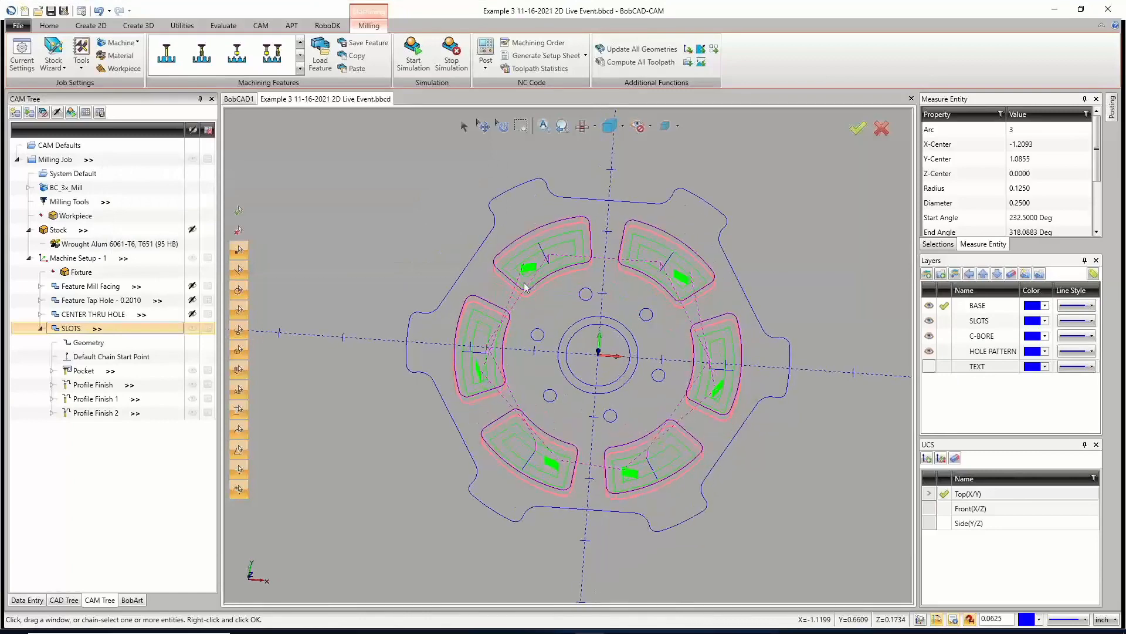
pyautogui.scroll(5, 546, 258)
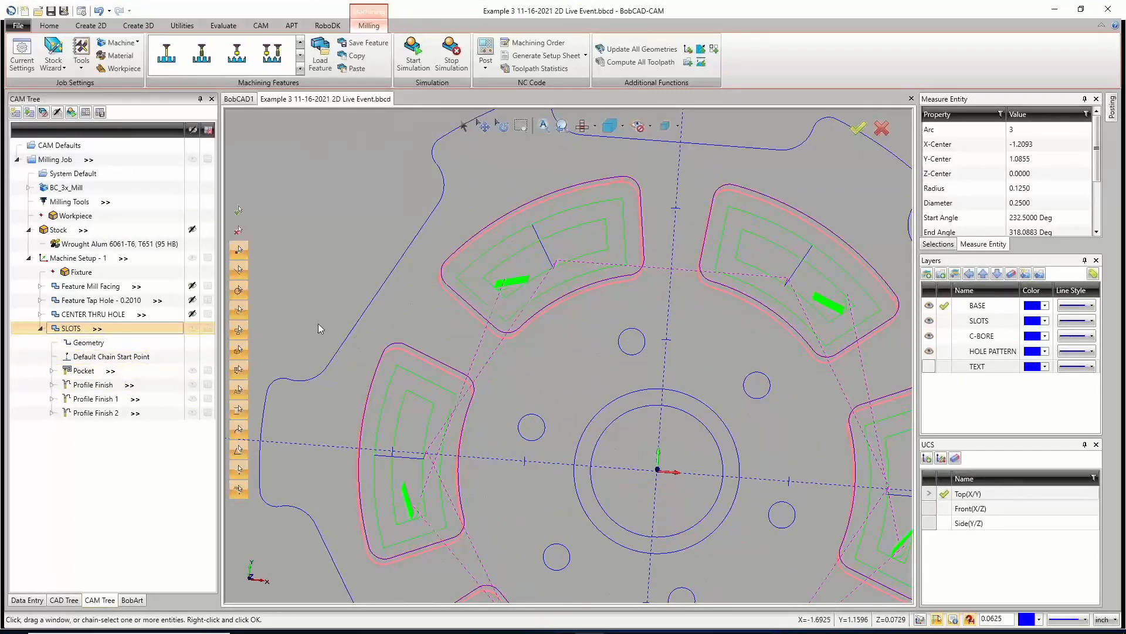
pyautogui.moveTo(425, 312); pyautogui.dragTo(539, 254, button='middle')
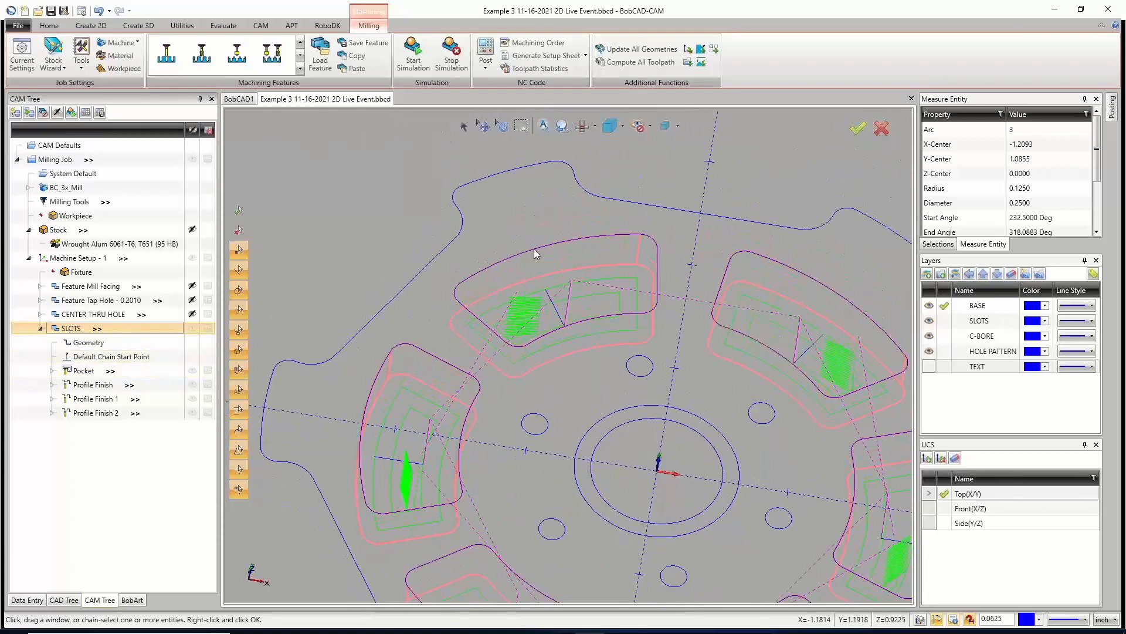
# Review the Pocket pattern and entry lead settings of the SLOTS feature, leaving them as they are.
pyautogui.rightClick(82, 328)
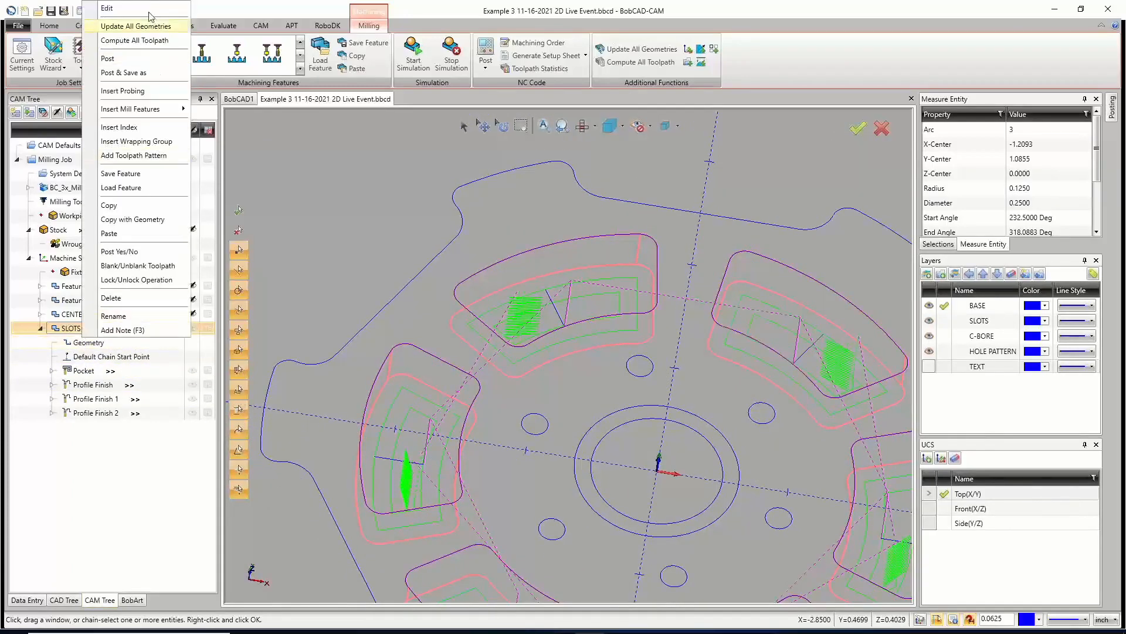
pyautogui.click(117, 8)
pyautogui.click(369, 210)
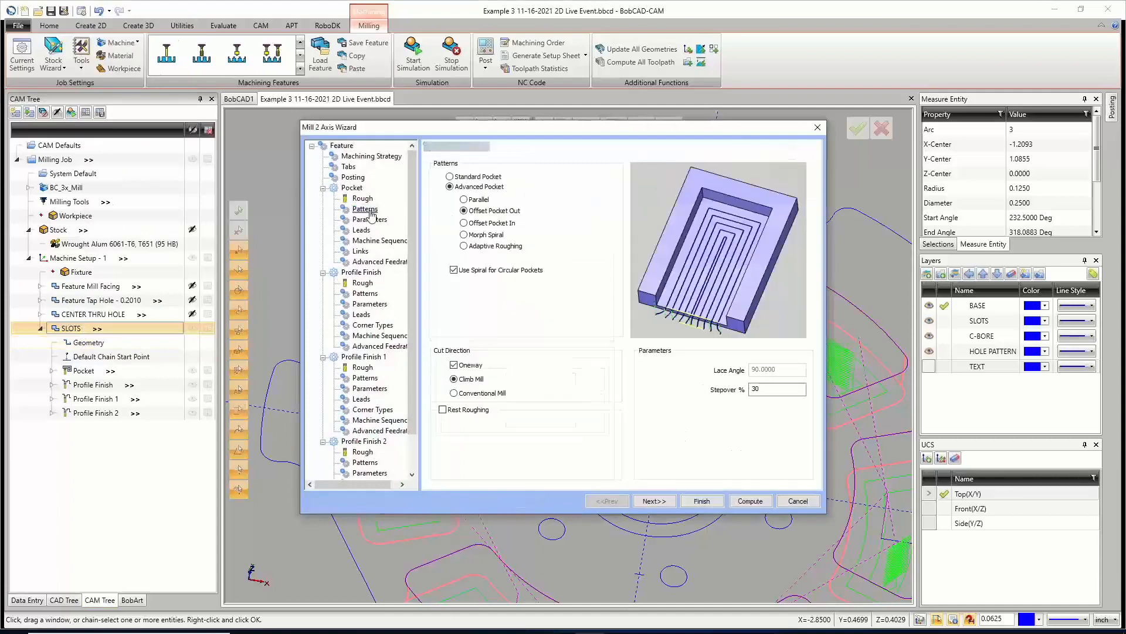
pyautogui.click(362, 230)
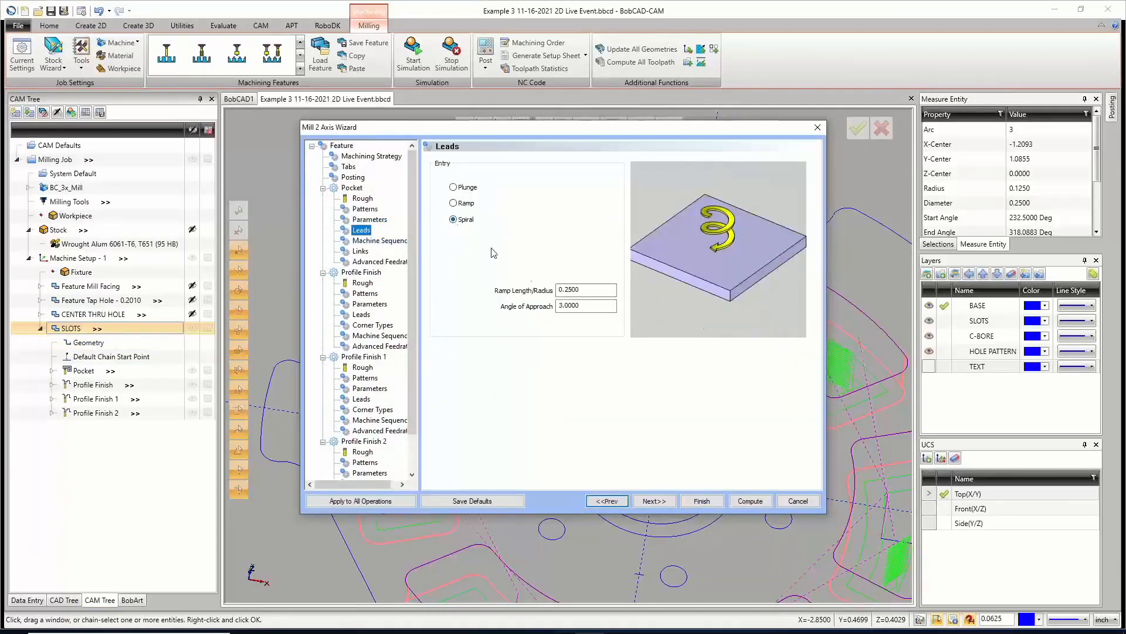
pyautogui.click(795, 500)
# Examine the SLOTS toolpaths up close, checking the entry moves and offset passes inside the individual slots.
pyautogui.scroll(4, 690, 414)
pyautogui.scroll(-4, 691, 414)
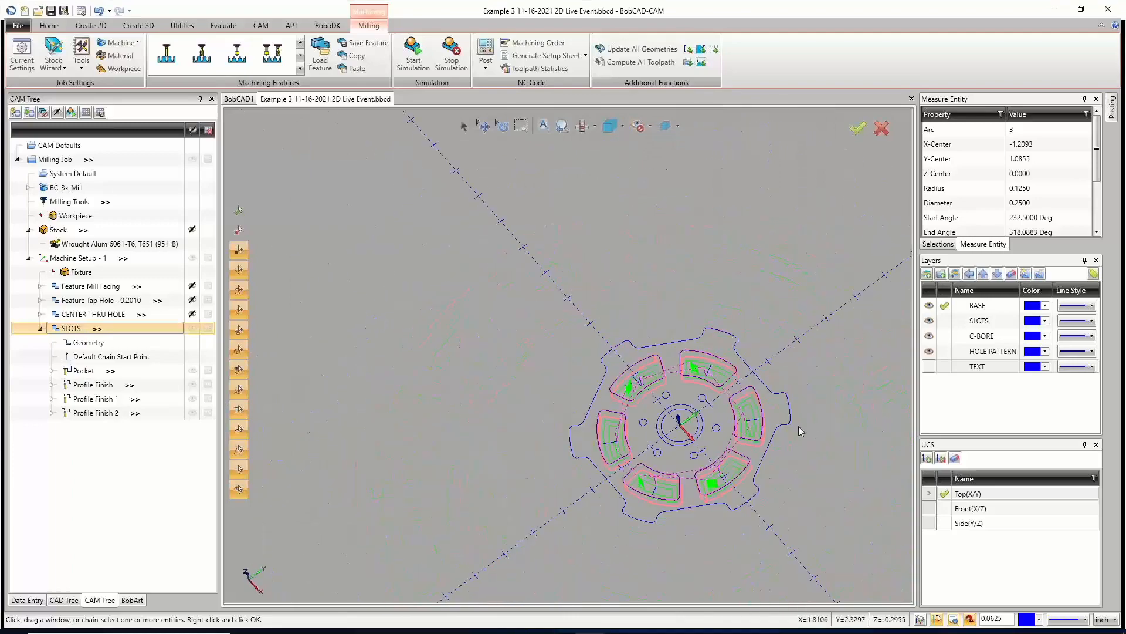
pyautogui.scroll(7, 799, 427)
pyautogui.moveTo(769, 464); pyautogui.dragTo(463, 424, button='middle')
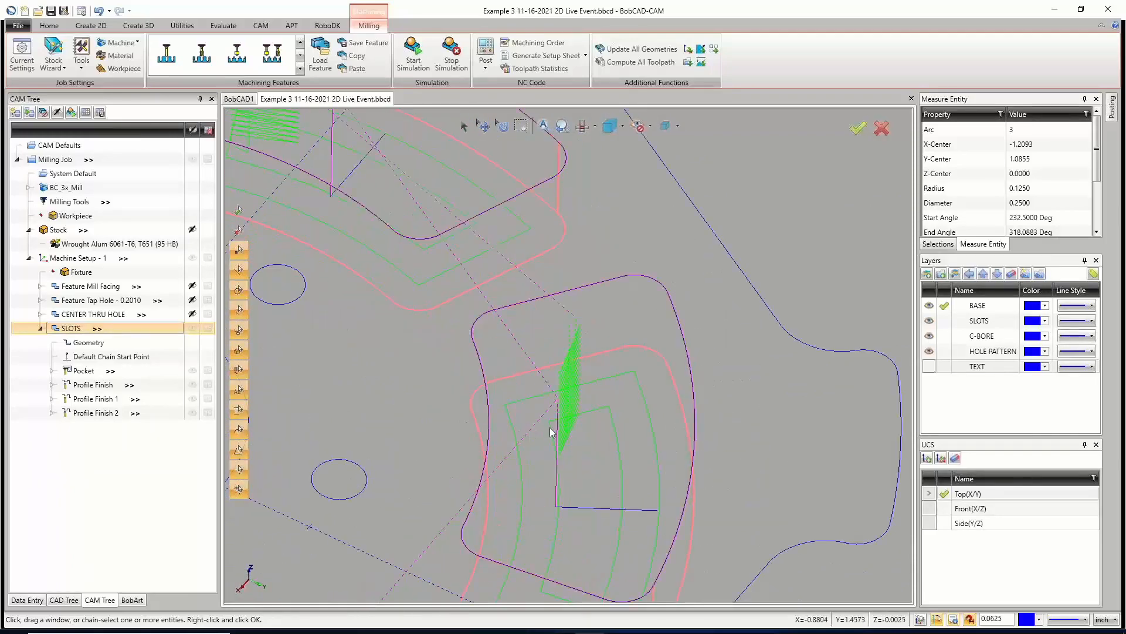
pyautogui.scroll(-5, 547, 429)
pyautogui.scroll(2, 474, 474)
pyautogui.scroll(-3, 473, 474)
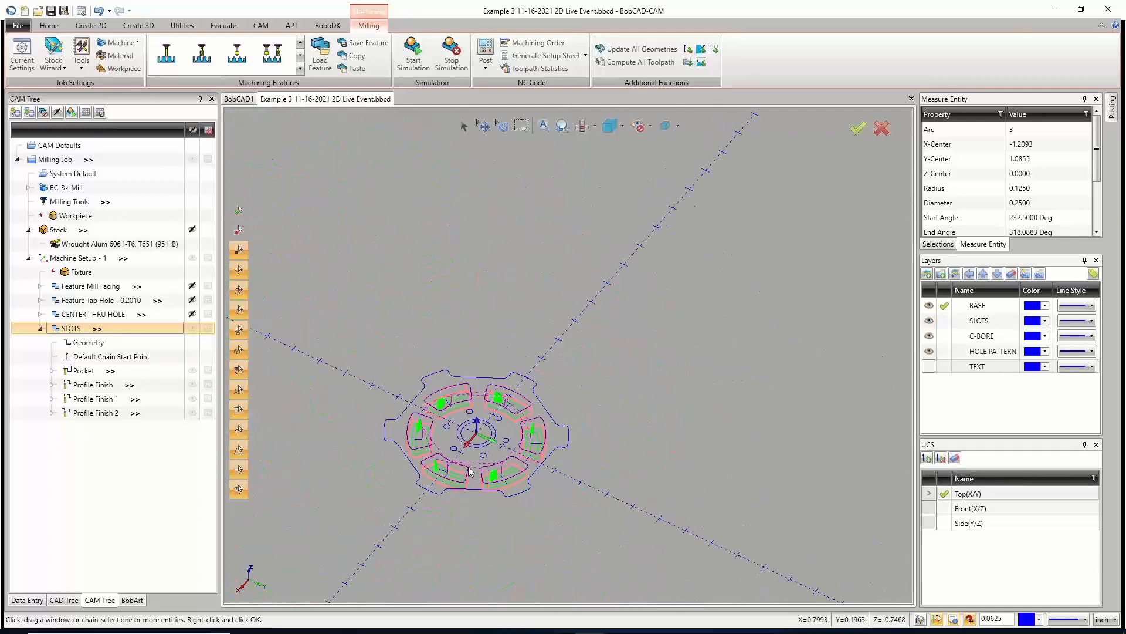
pyautogui.scroll(4, 436, 514)
pyautogui.scroll(2, 418, 450)
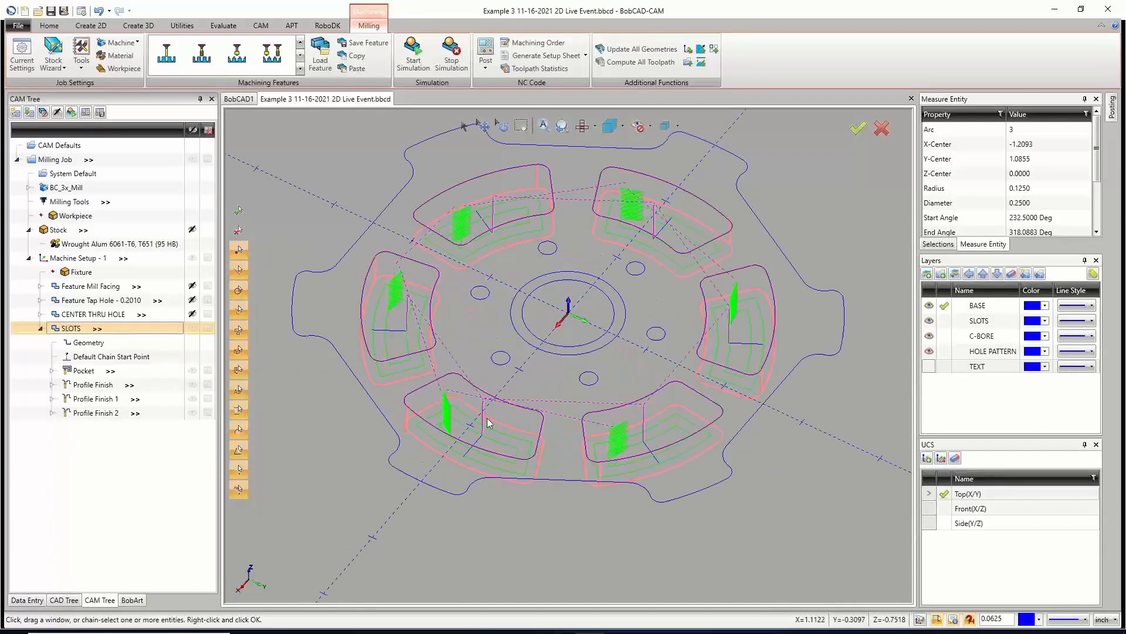
pyautogui.moveTo(482, 429); pyautogui.dragTo(458, 427, button='middle')
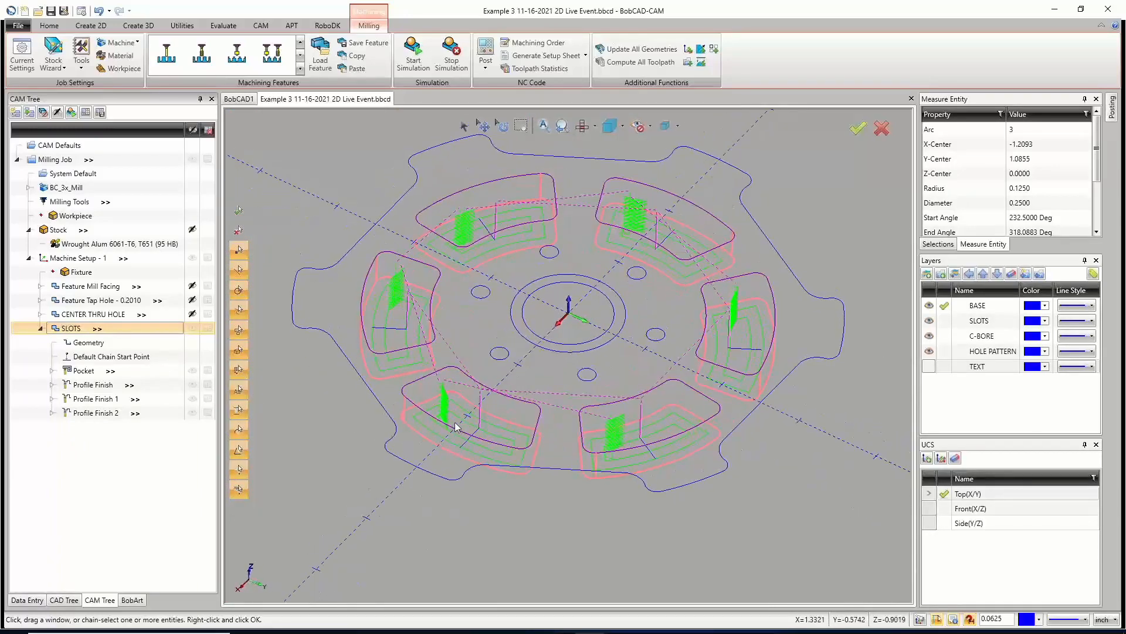
pyautogui.scroll(5, 456, 427)
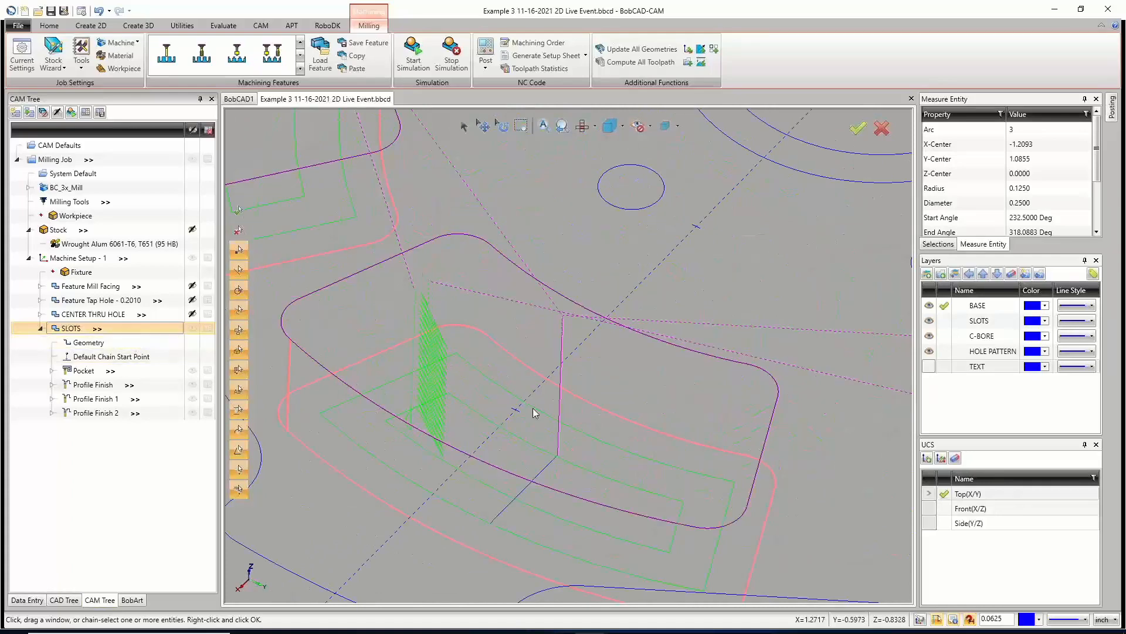
pyautogui.scroll(-5, 522, 395)
pyautogui.scroll(5, 523, 395)
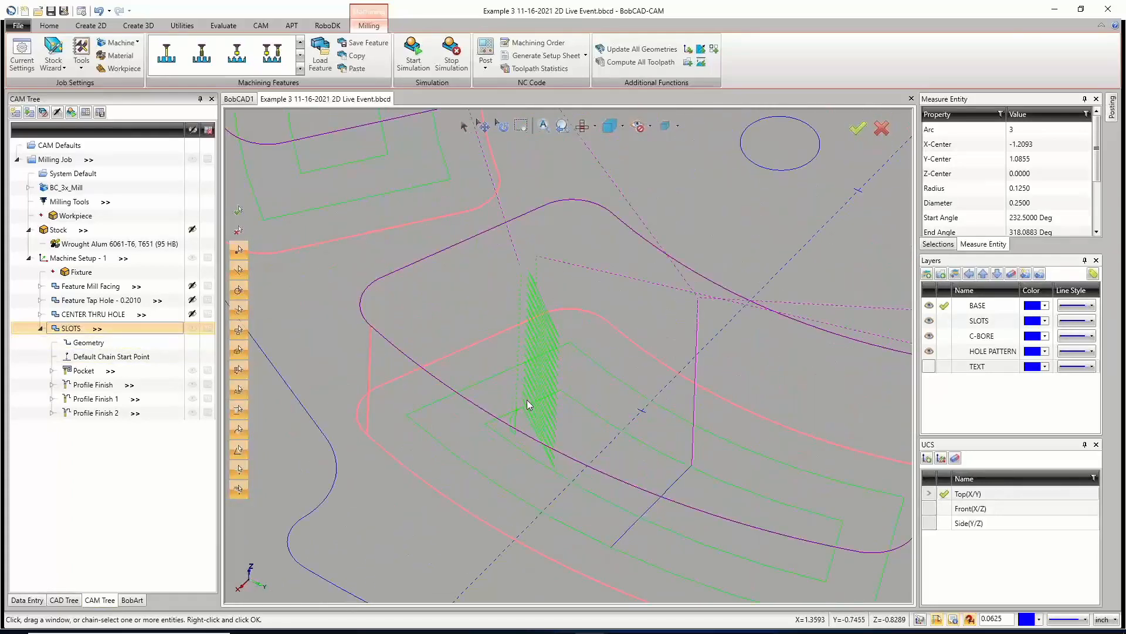
pyautogui.scroll(2, 527, 403)
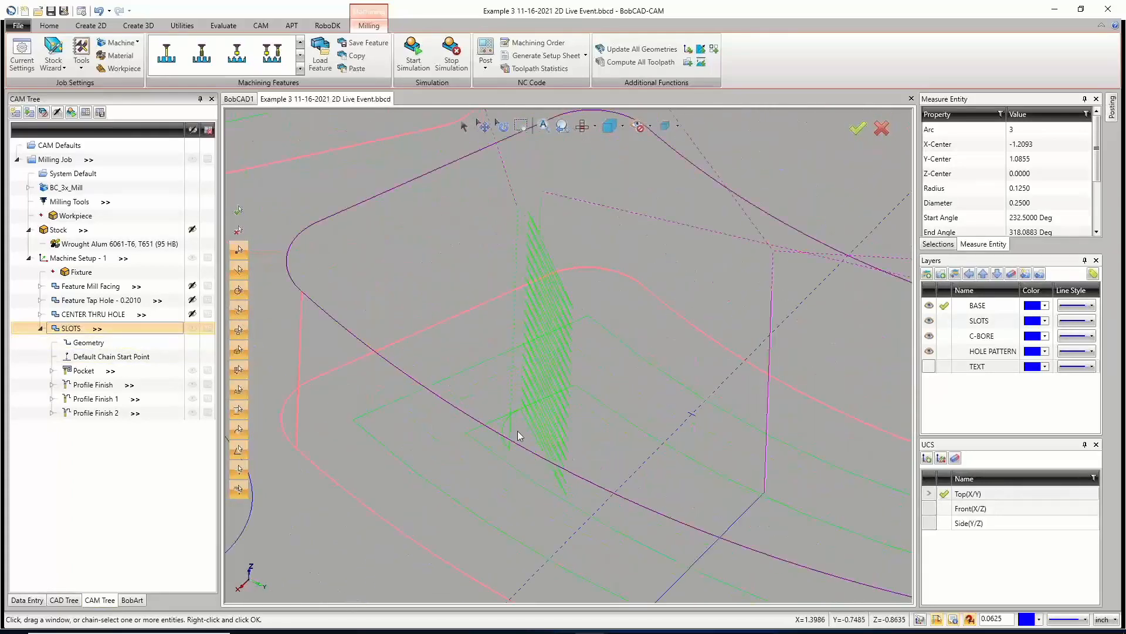
pyautogui.scroll(-5, 530, 402)
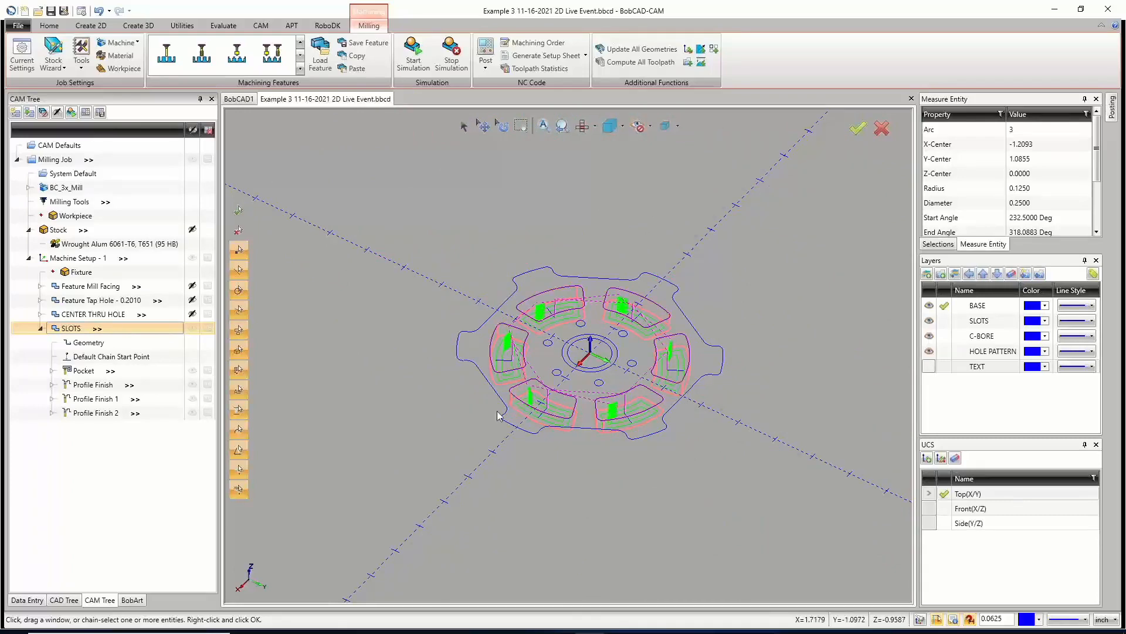
pyautogui.moveTo(477, 384); pyautogui.dragTo(550, 442, button='middle')
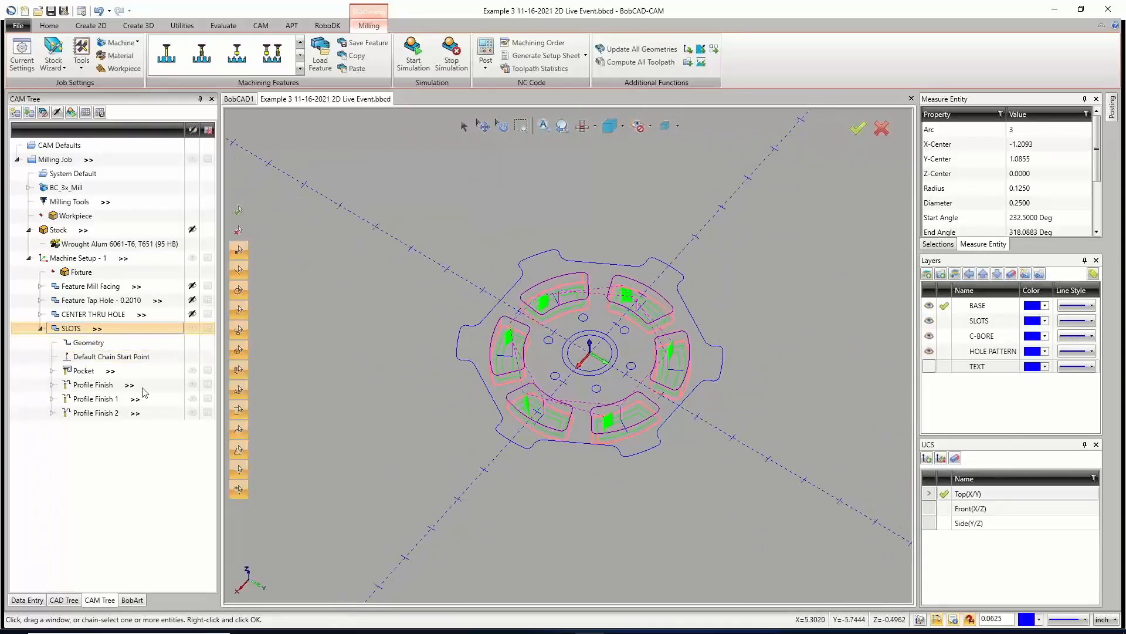
# Set the Pocket stepover of the SLOTS feature to 20% and recompute the toolpath.
pyautogui.rightClick(88, 332)
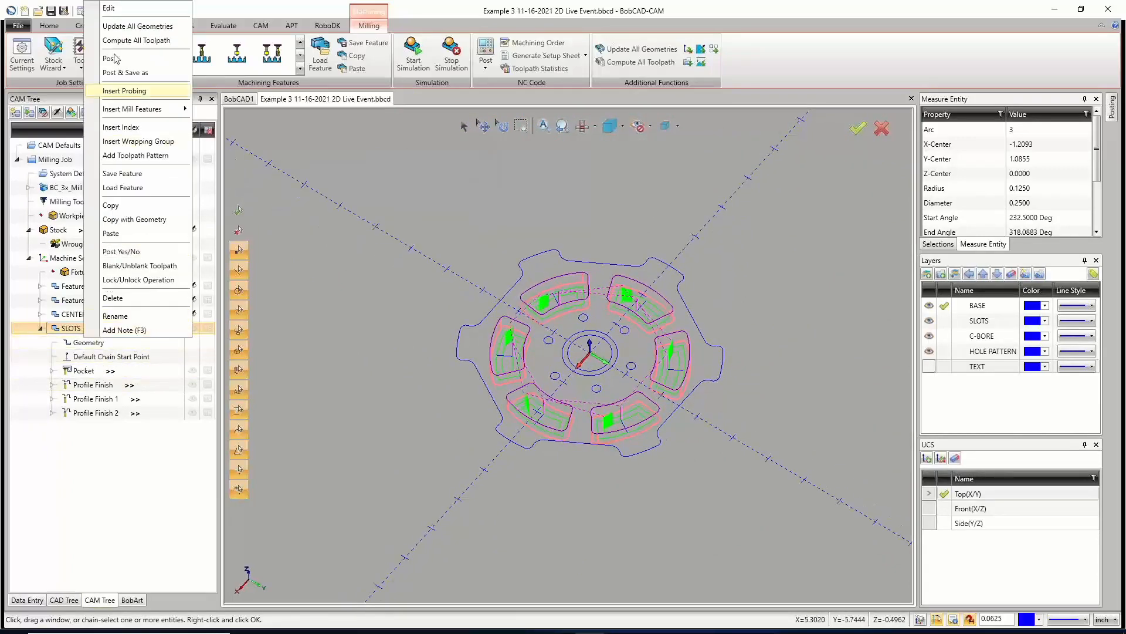
pyautogui.click(129, 11)
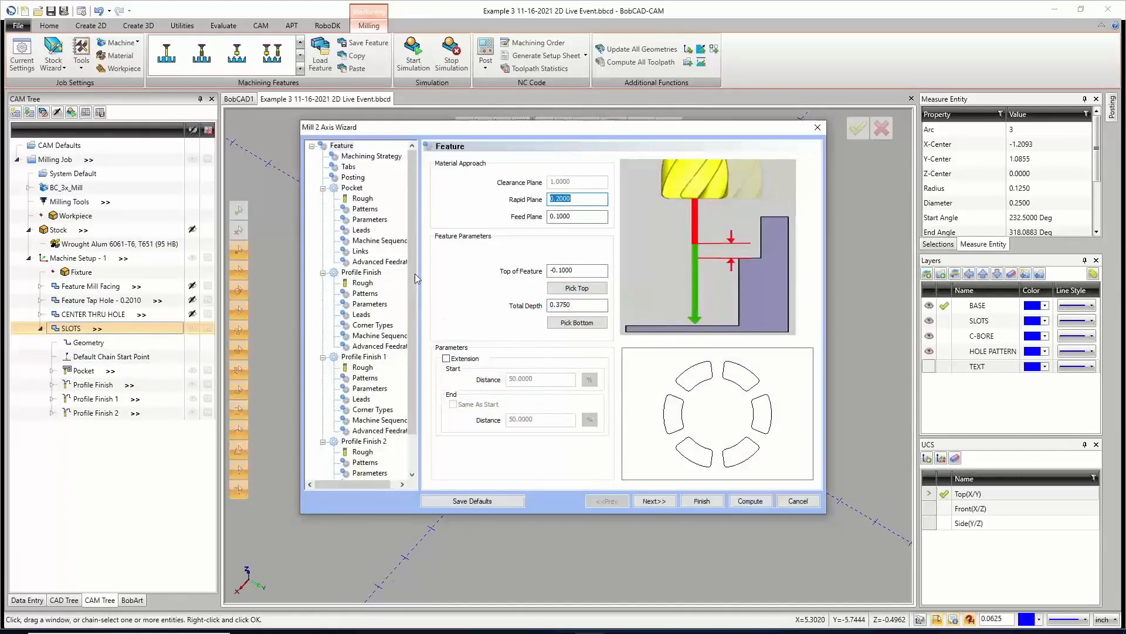
pyautogui.click(365, 209)
pyautogui.doubleClick(765, 391)
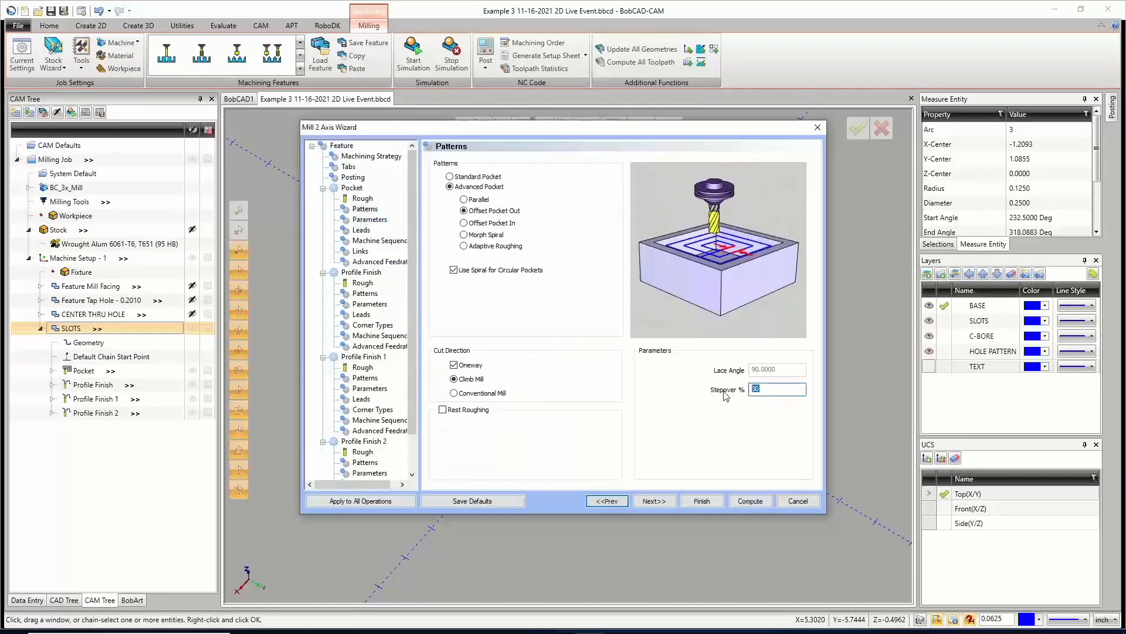
pyautogui.write('20')
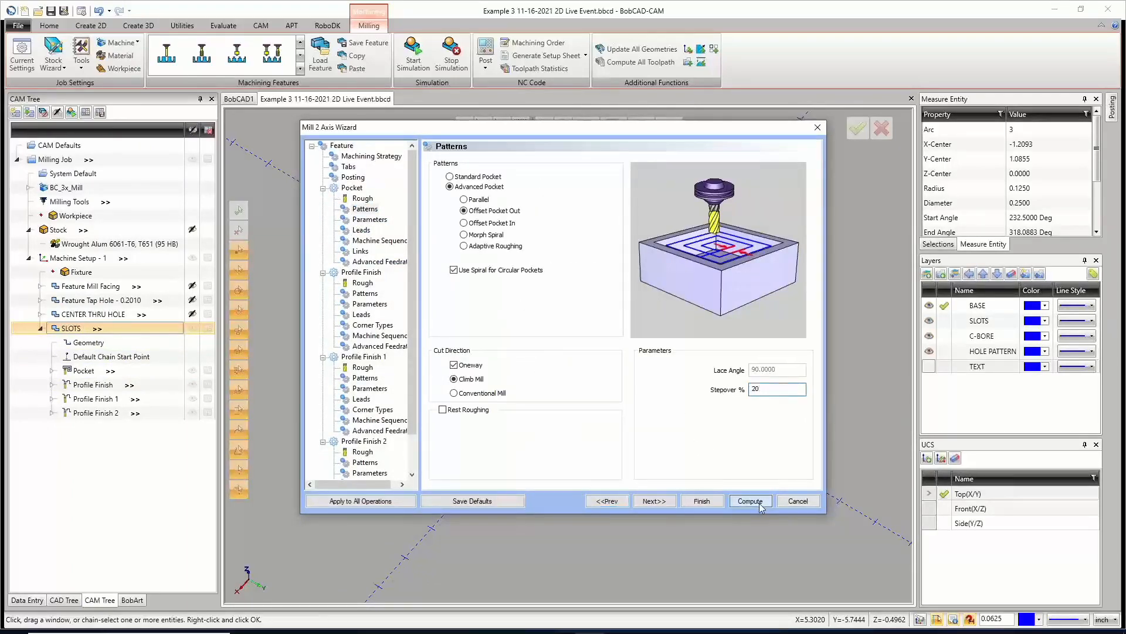
pyautogui.click(751, 501)
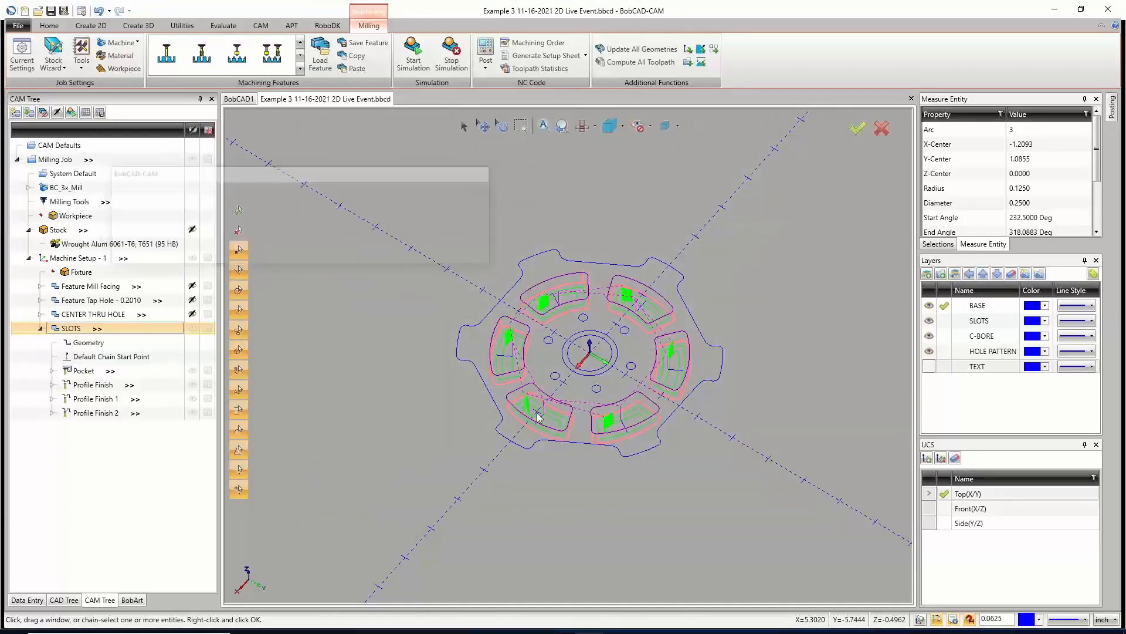
# Examine the recomputed SLOTS toolpath in 3D and top view, focusing on the entry and center passes.
pyautogui.scroll(5, 537, 414)
pyautogui.scroll(3, 523, 397)
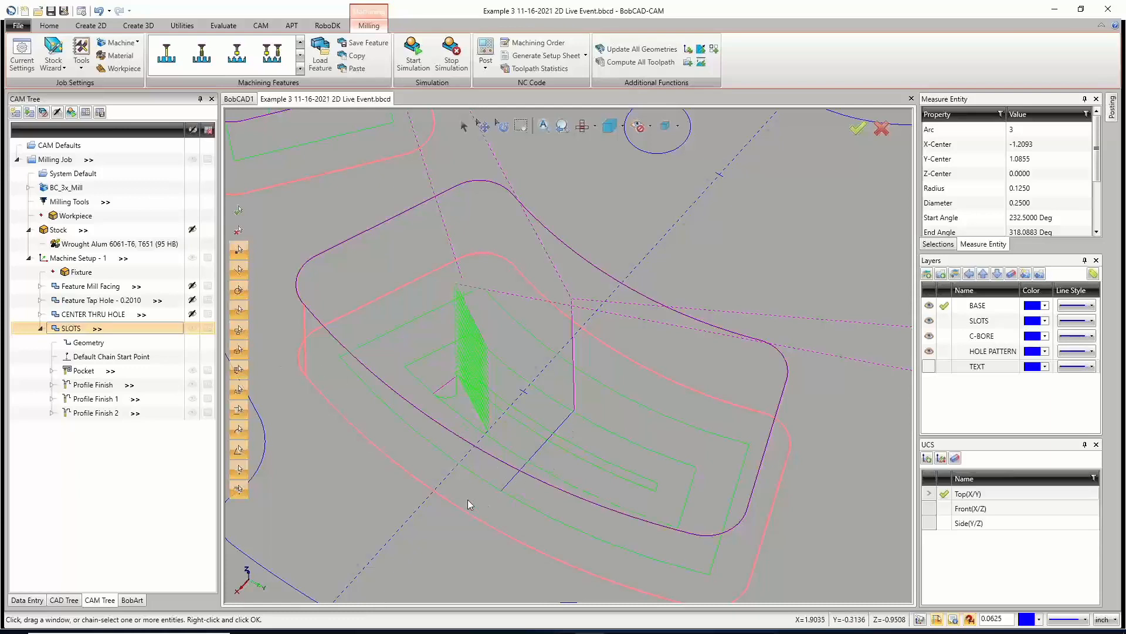
pyautogui.scroll(3, 488, 428)
pyautogui.scroll(3, 490, 451)
pyautogui.scroll(-3, 492, 440)
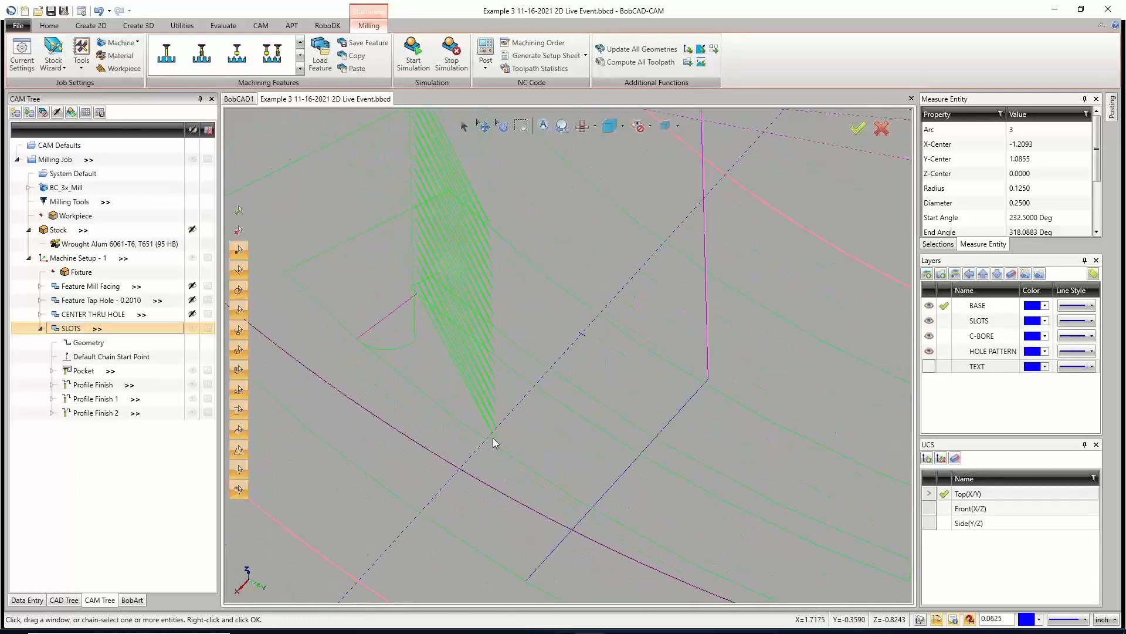
pyautogui.press('t')
pyautogui.scroll(4, 446, 335)
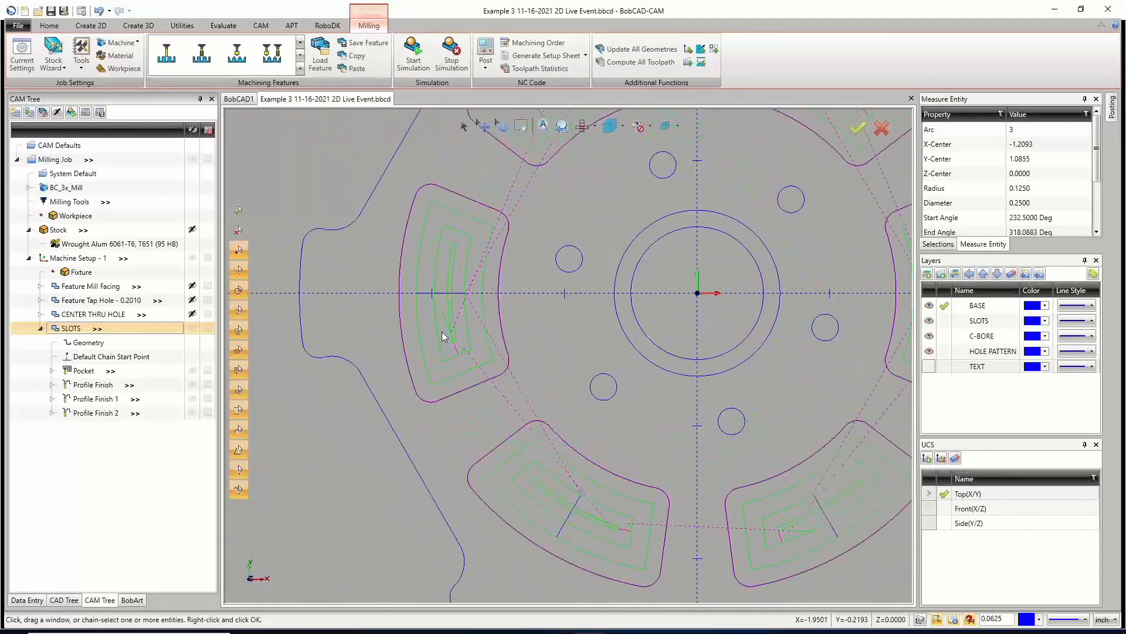
pyautogui.scroll(2, 457, 345)
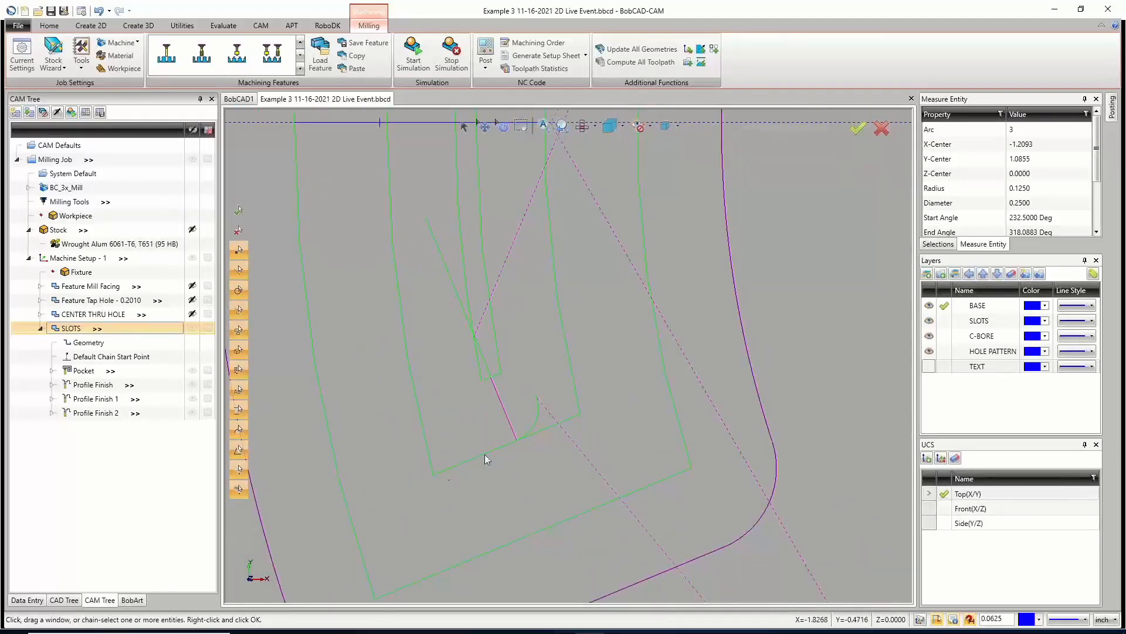
# Blank the SLOTS toolpaths and examine its Pocket and Profile Finish operations one at a time.
pyautogui.click(192, 328)
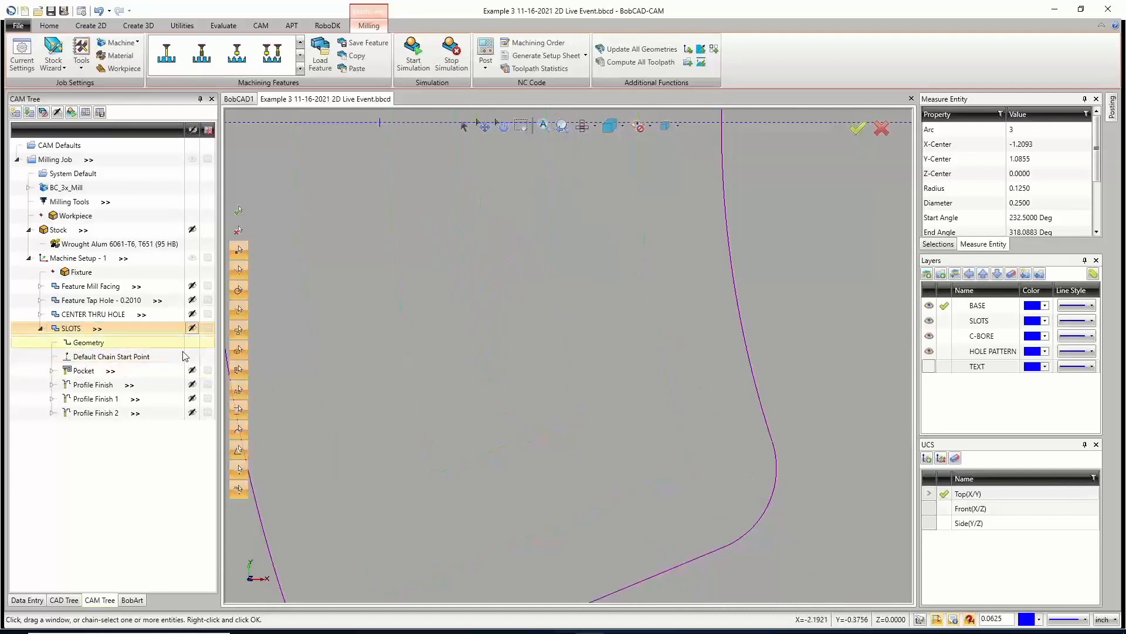
pyautogui.click(85, 370)
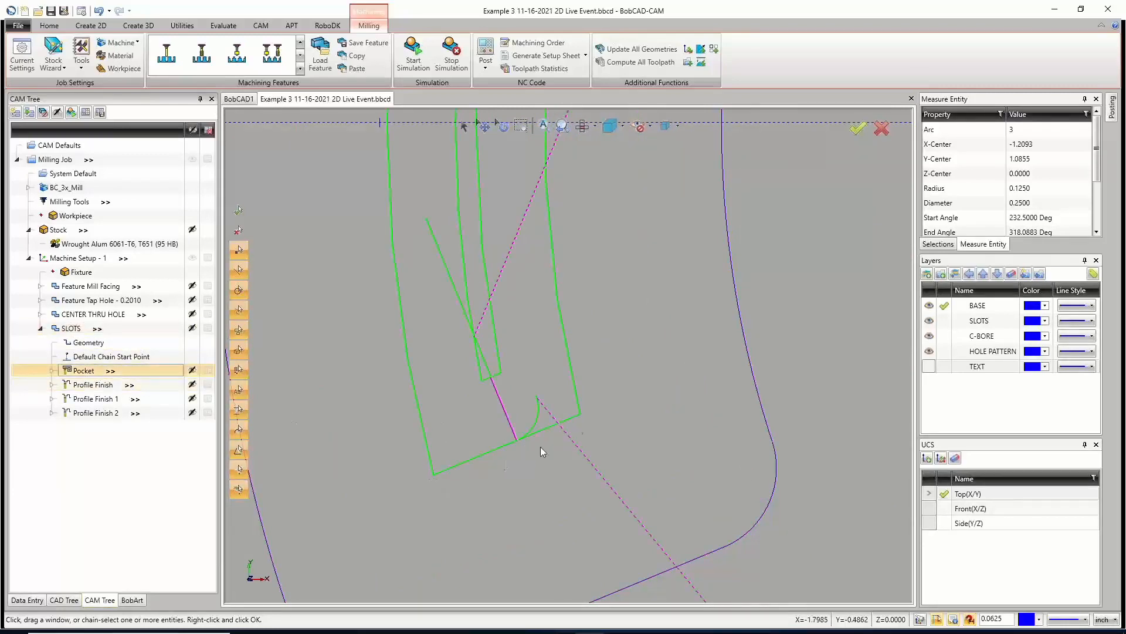
pyautogui.moveTo(533, 434); pyautogui.dragTo(533, 420, button='middle')
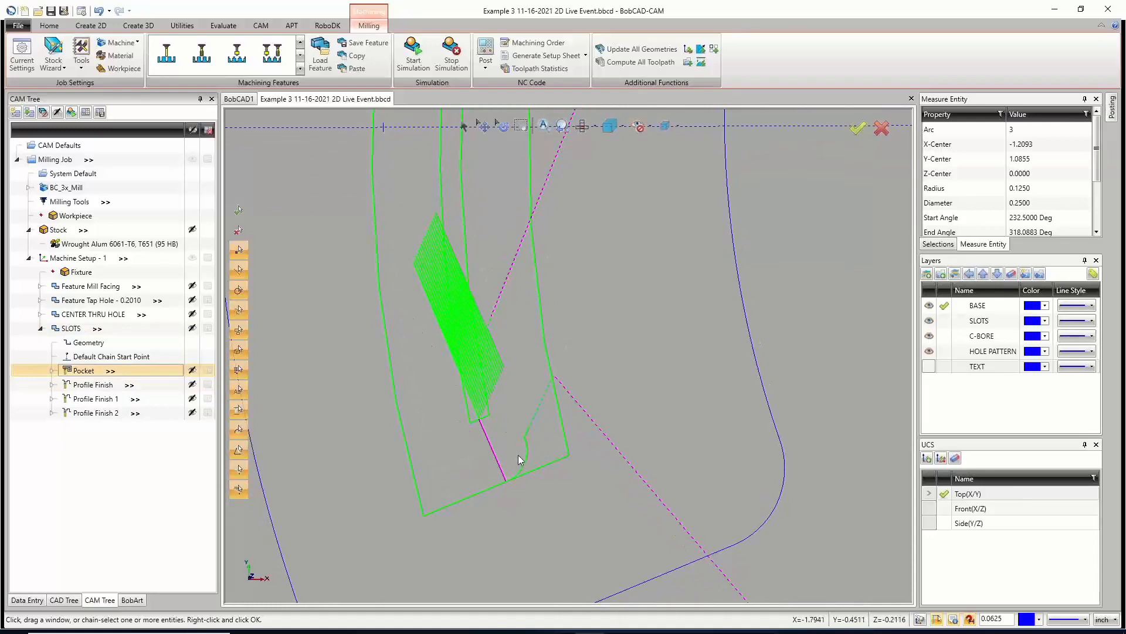
pyautogui.scroll(-10, 483, 420)
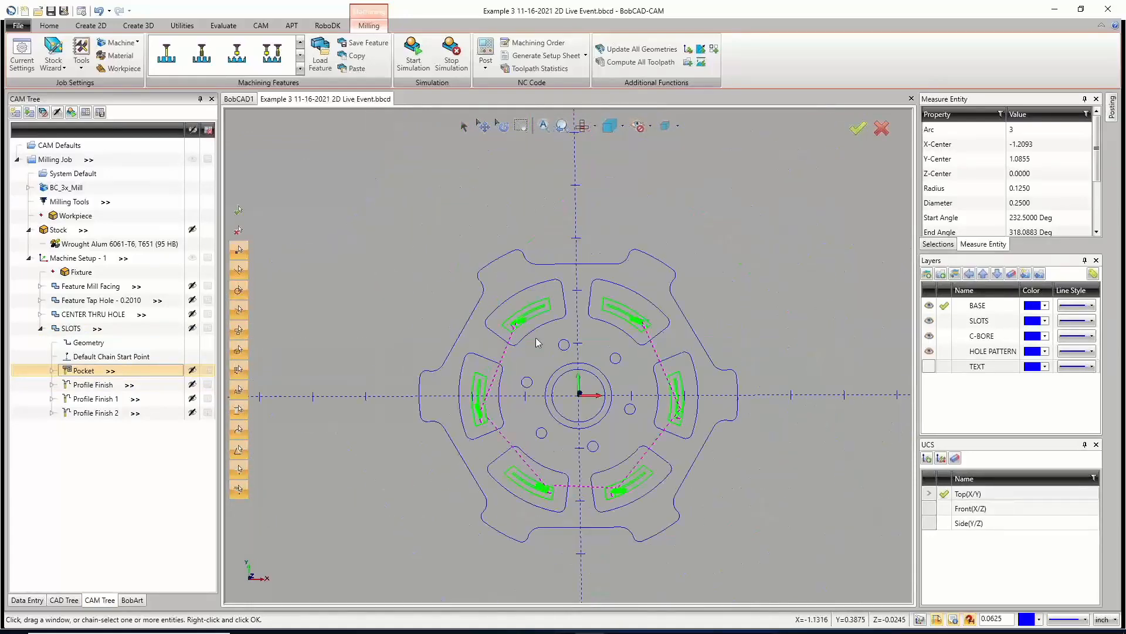
pyautogui.scroll(10, 538, 342)
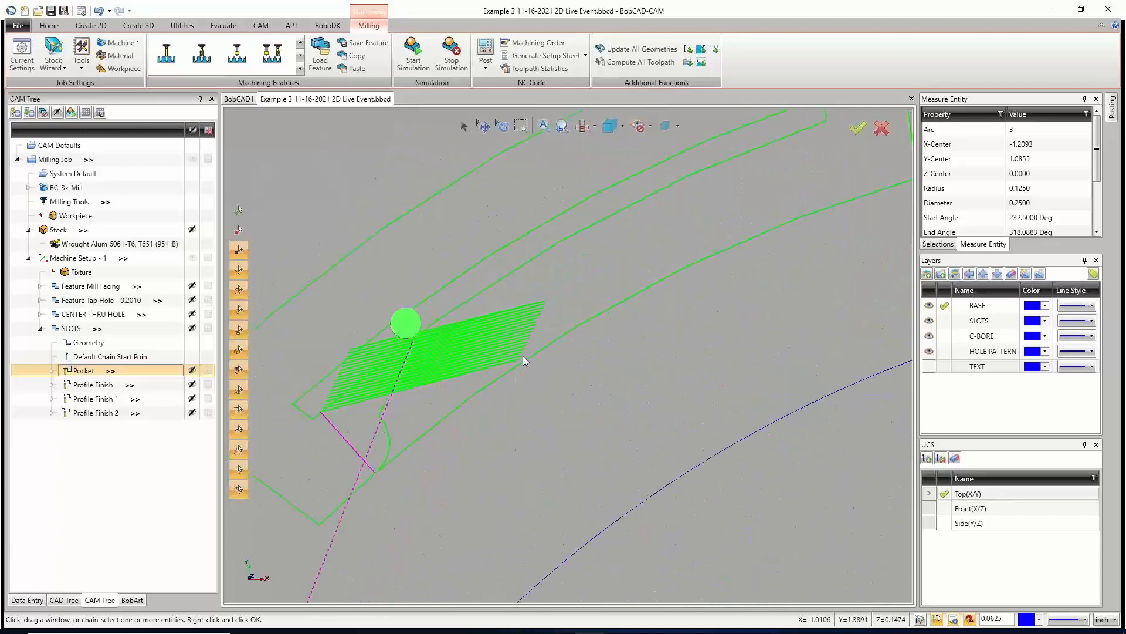
pyautogui.scroll(-10, 508, 360)
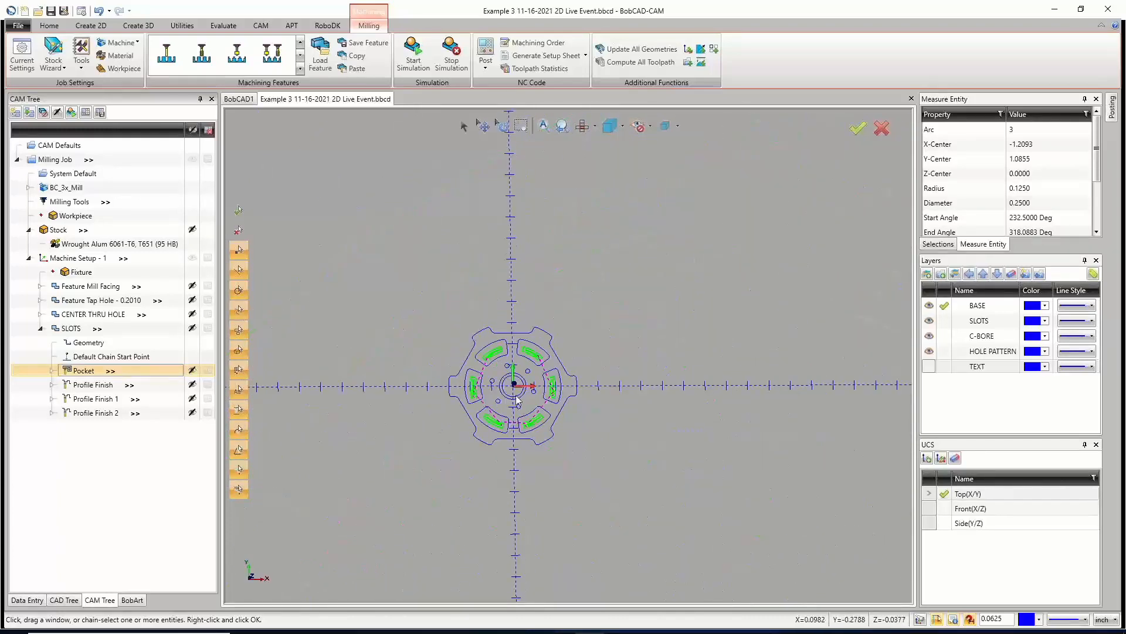
pyautogui.scroll(3, 518, 400)
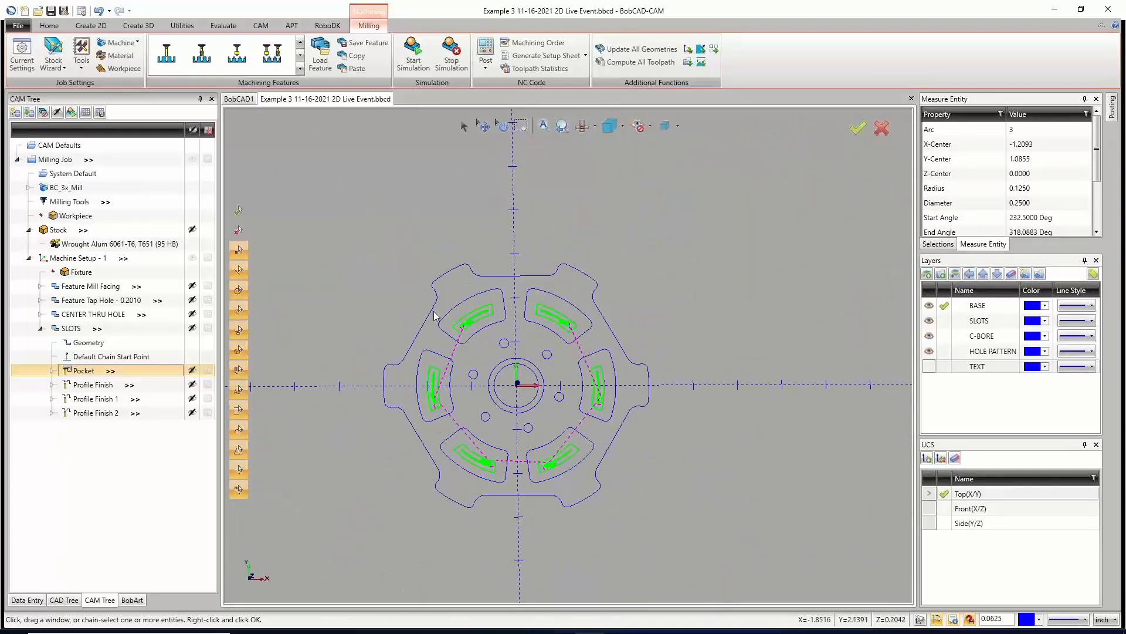
pyautogui.click(87, 385)
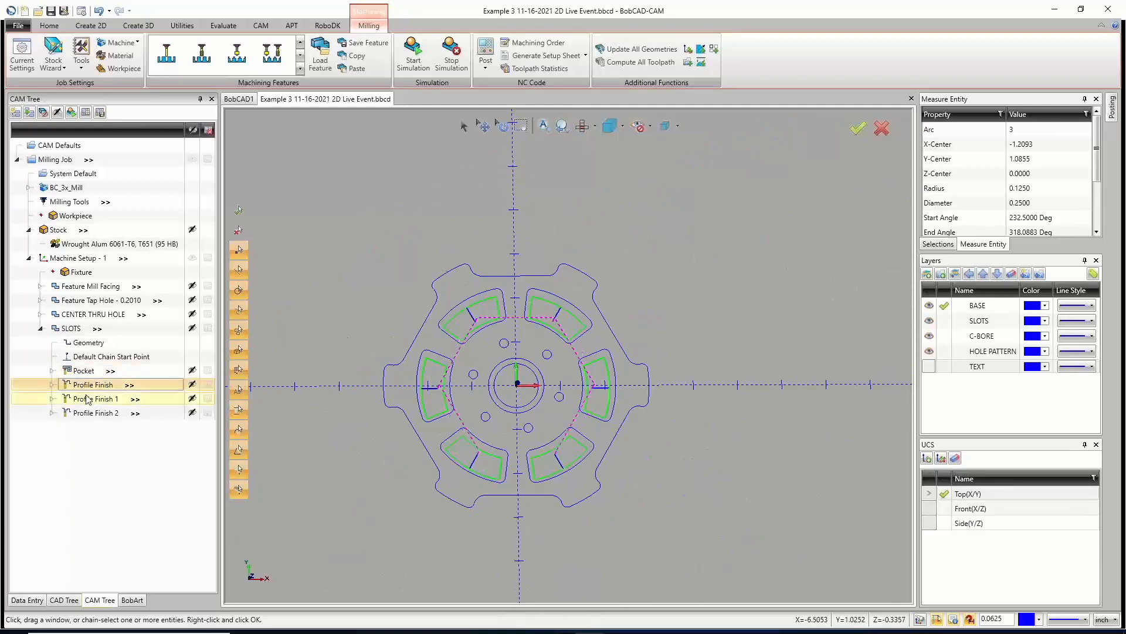
pyautogui.scroll(5, 459, 351)
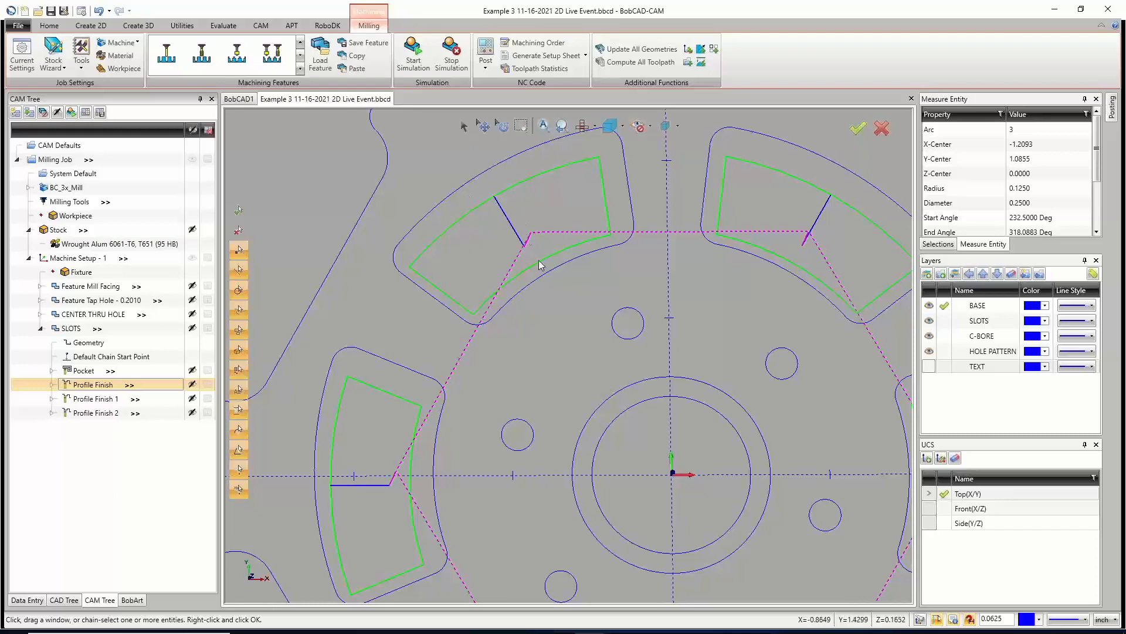
# Draw a line across the upper-left slot between the midpoints of its outer and inner arcs, and measure its length.
pyautogui.click(91, 26)
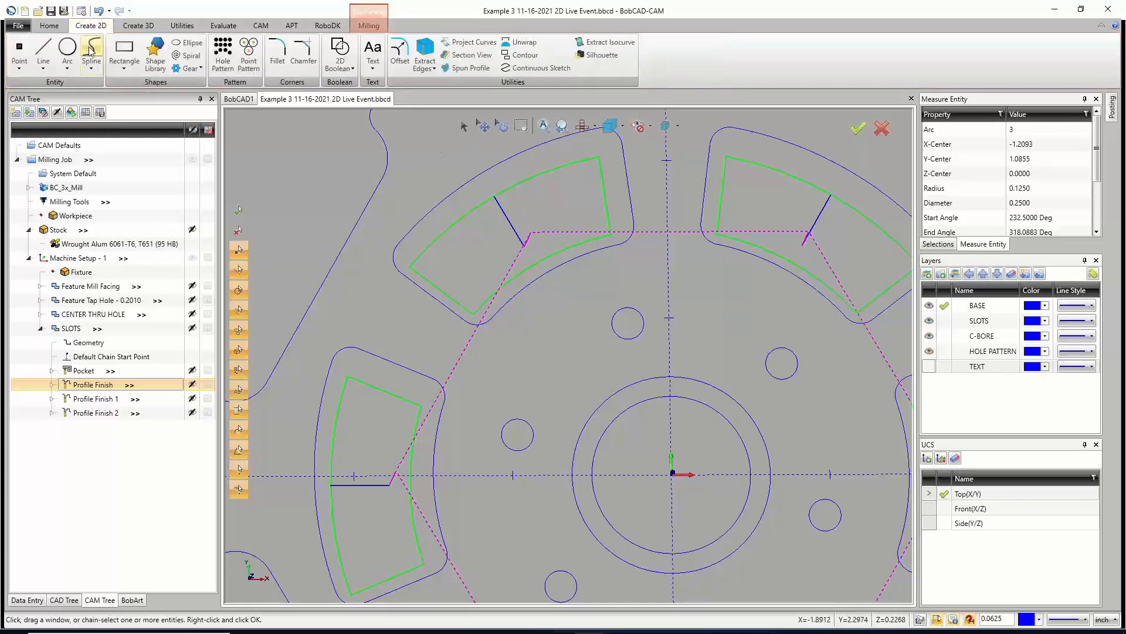
pyautogui.click(45, 49)
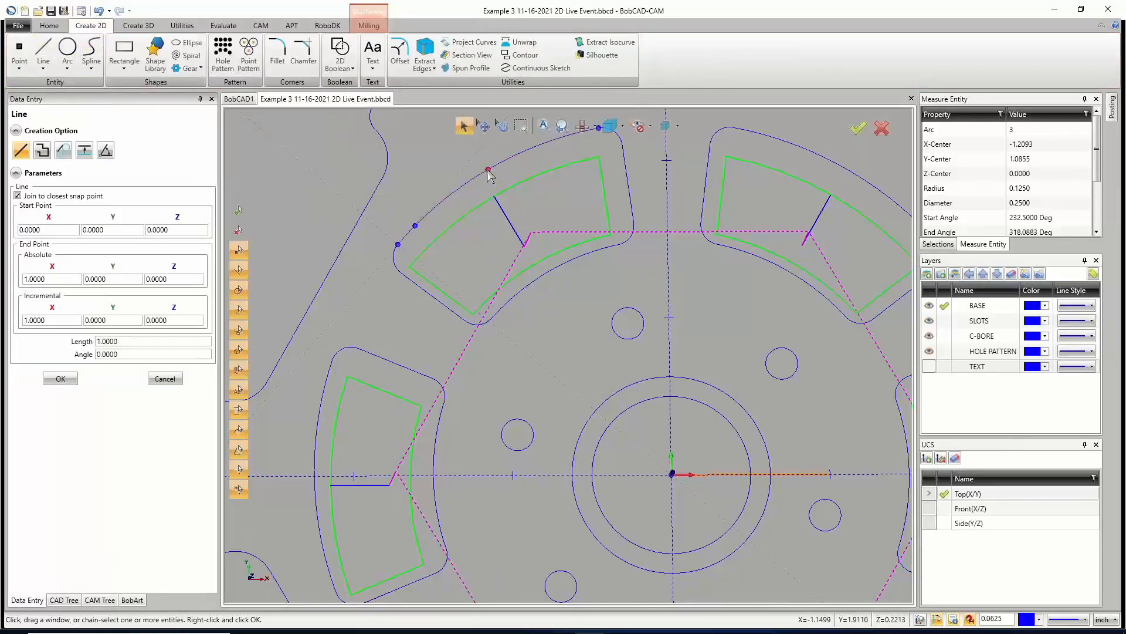
pyautogui.click(549, 271)
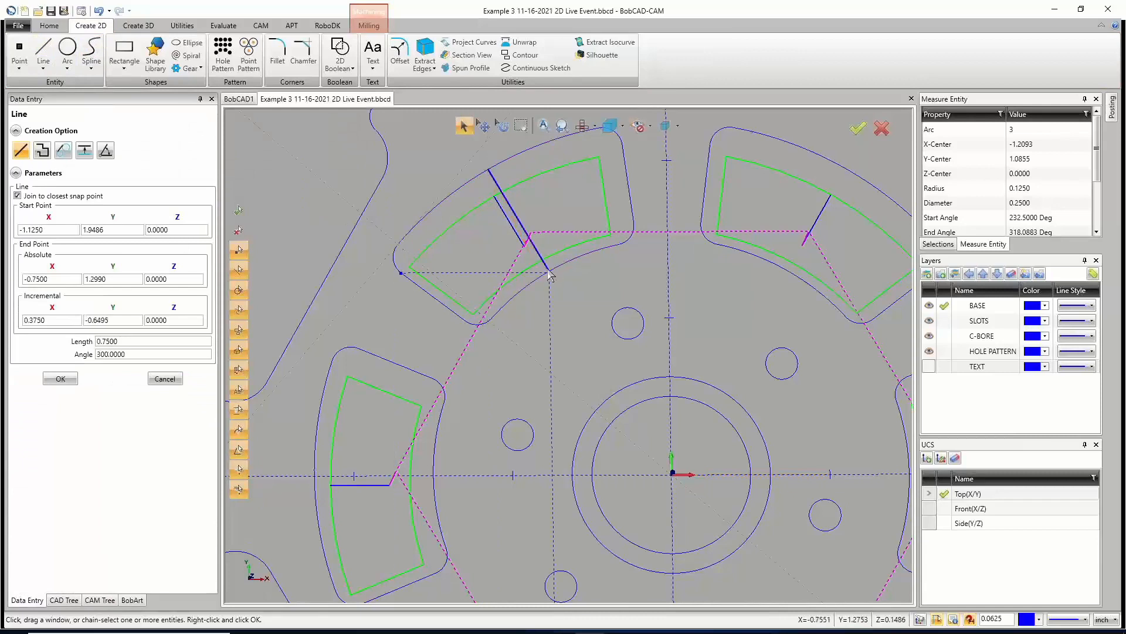
pyautogui.click(224, 25)
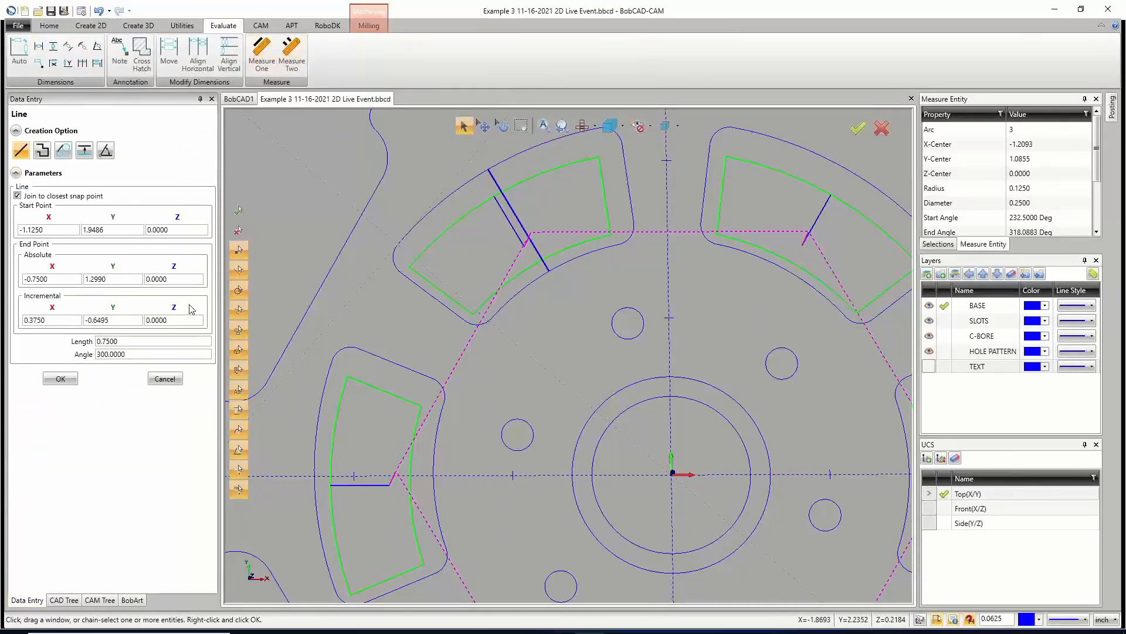
pyautogui.click(165, 378)
pyautogui.click(262, 53)
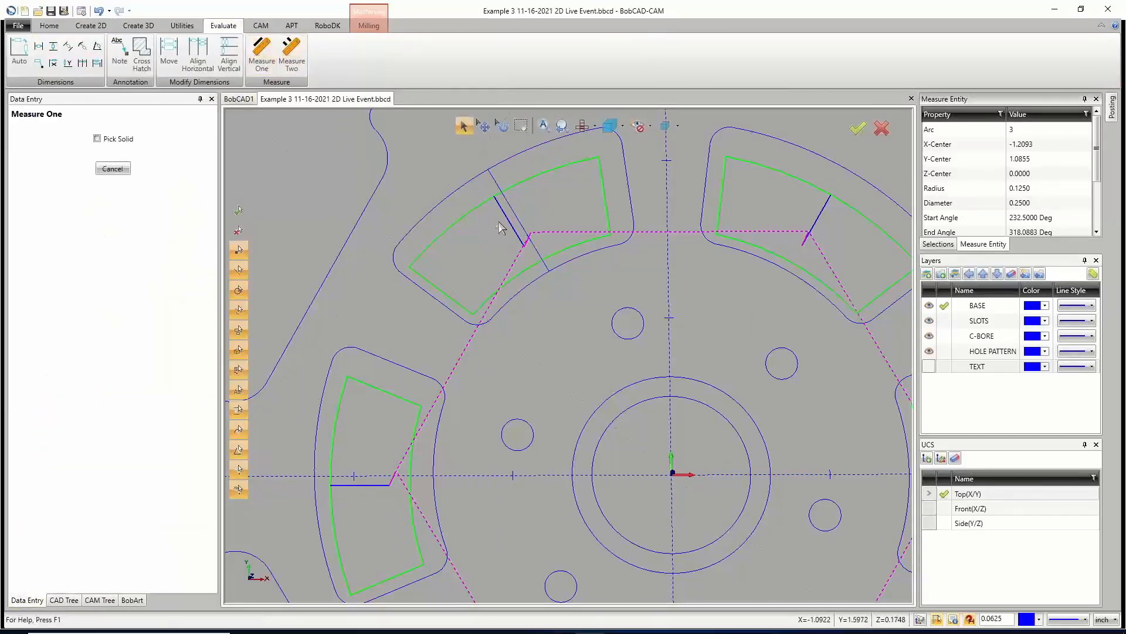
pyautogui.click(516, 218)
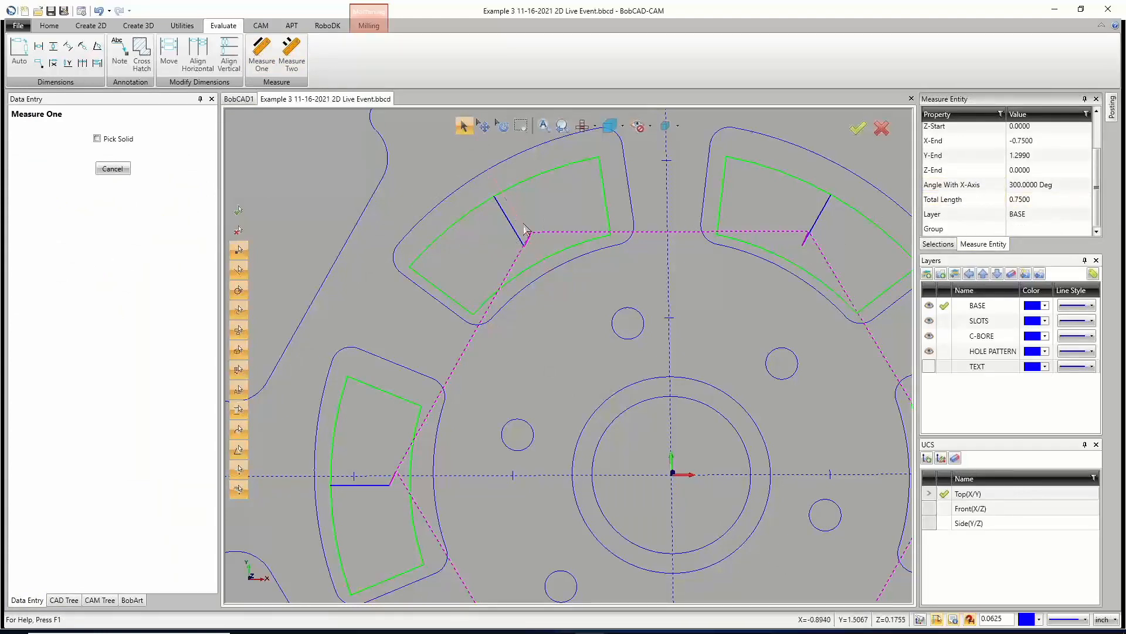
# Set the right-angle lead-in length of the SLOTS Profile Finish operation to 0.25 and recompute the toolpath.
pyautogui.click(100, 599)
pyautogui.rightClick(110, 388)
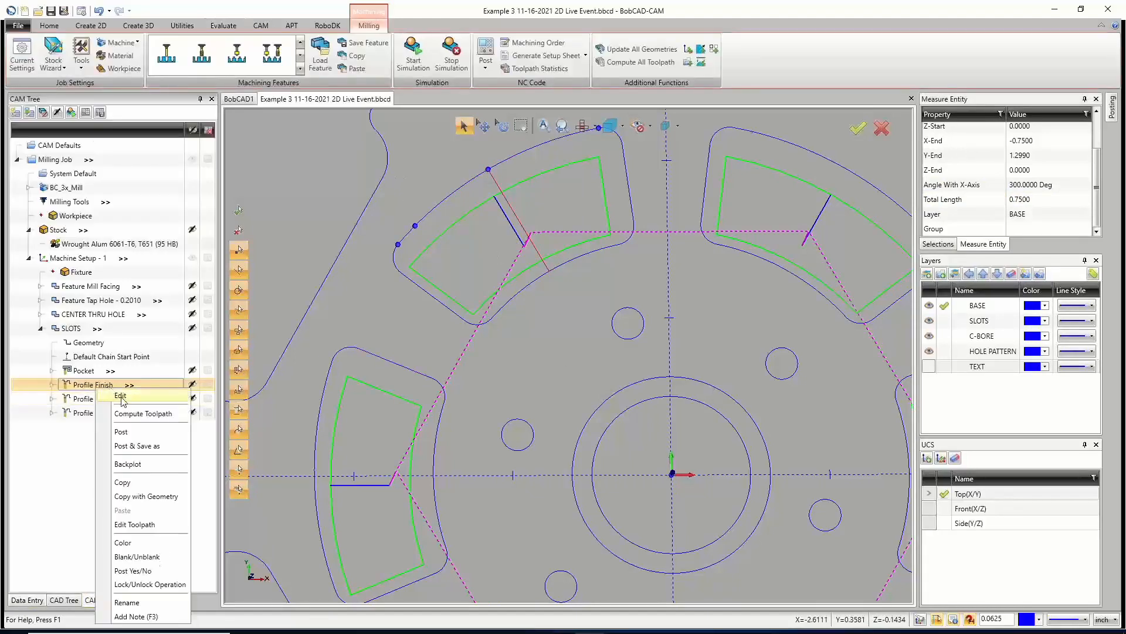
pyautogui.click(120, 396)
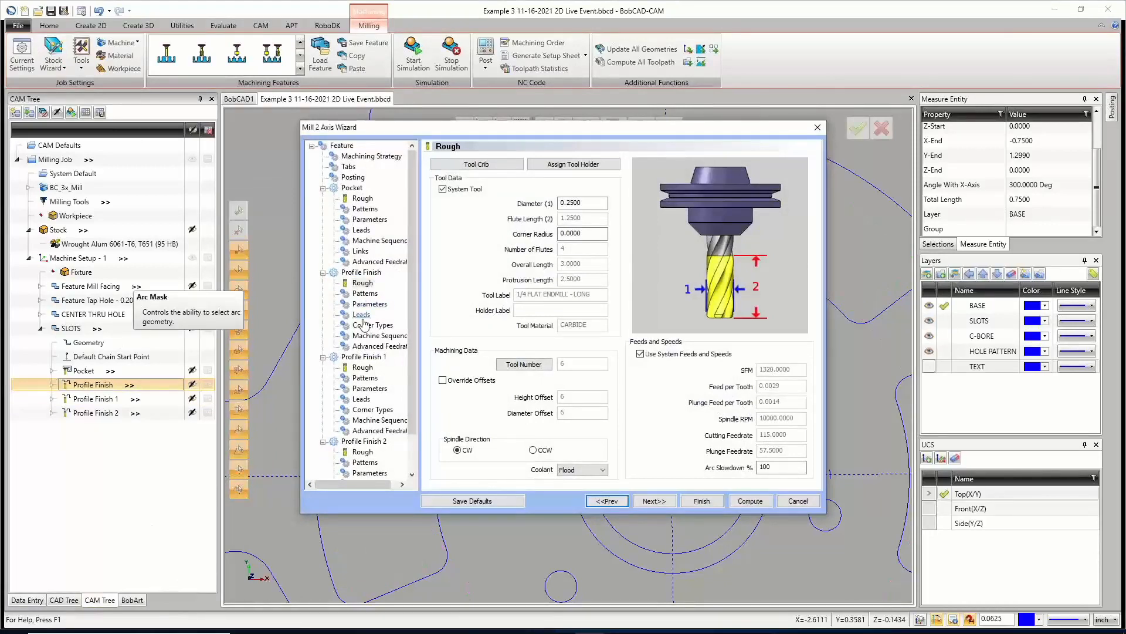
pyautogui.click(362, 318)
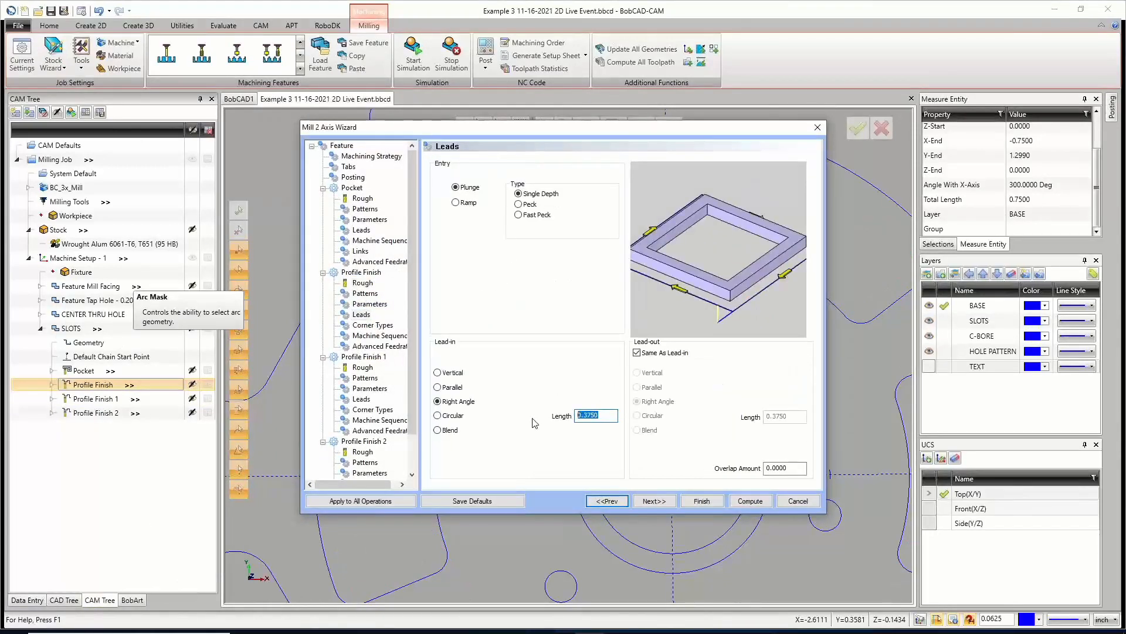
pyautogui.write('.25')
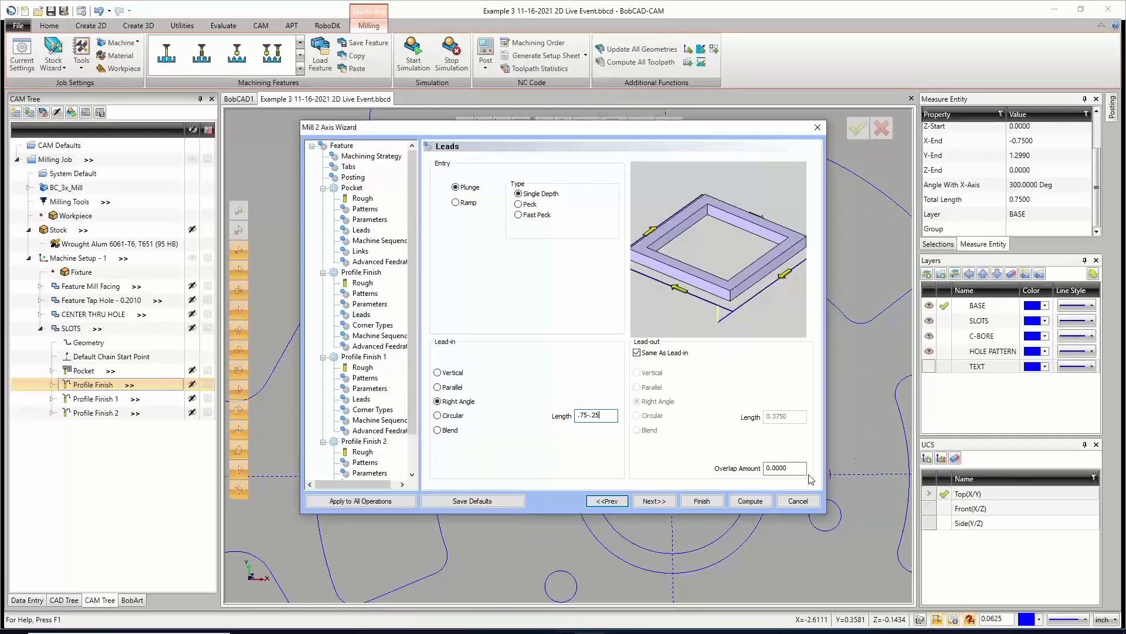
pyautogui.click(610, 415)
pyautogui.click(754, 501)
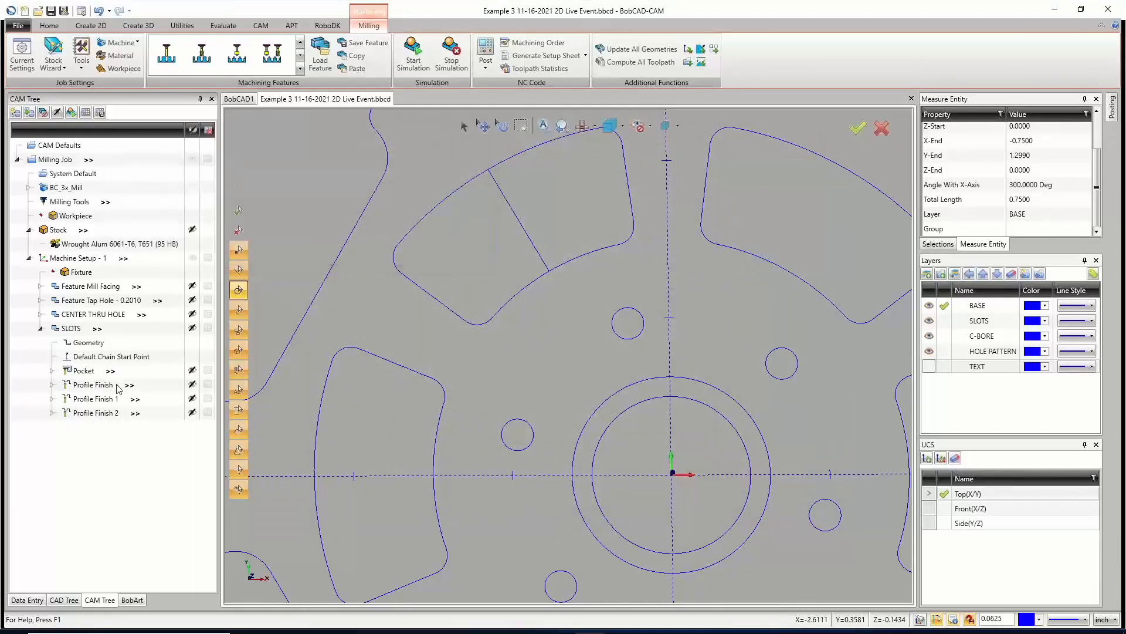
pyautogui.moveTo(522, 303); pyautogui.dragTo(528, 300, button='middle')
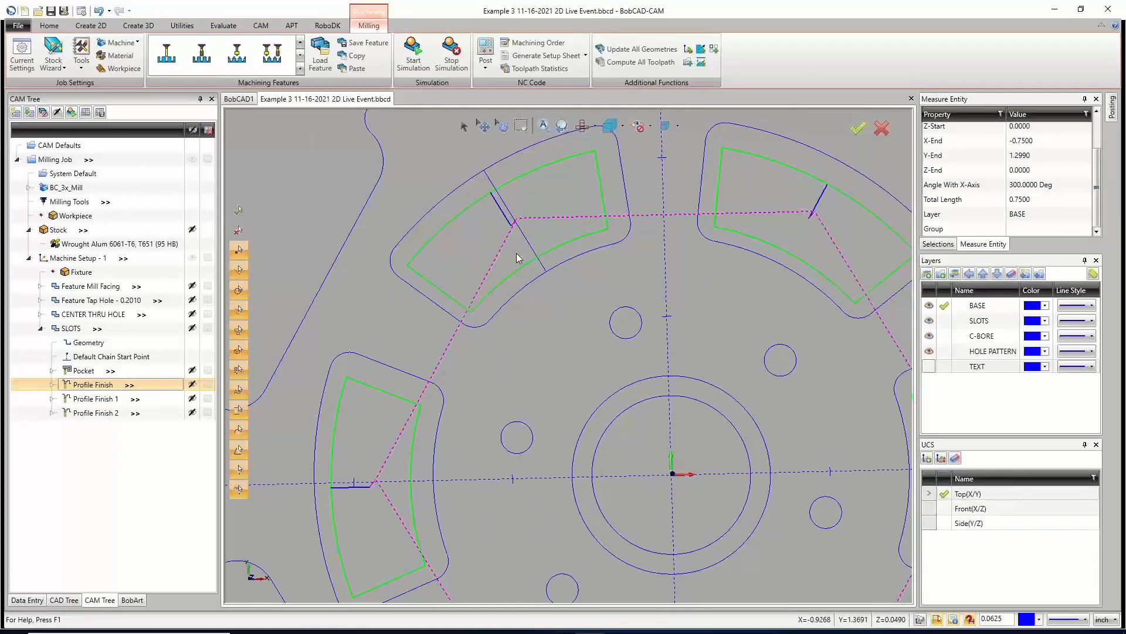
# Apply the Profile Finish lead settings to all operations of the SLOTS feature, checking the leads of Profile Finish 1 and 2.
pyautogui.rightClick(88, 385)
pyautogui.click(58, 395)
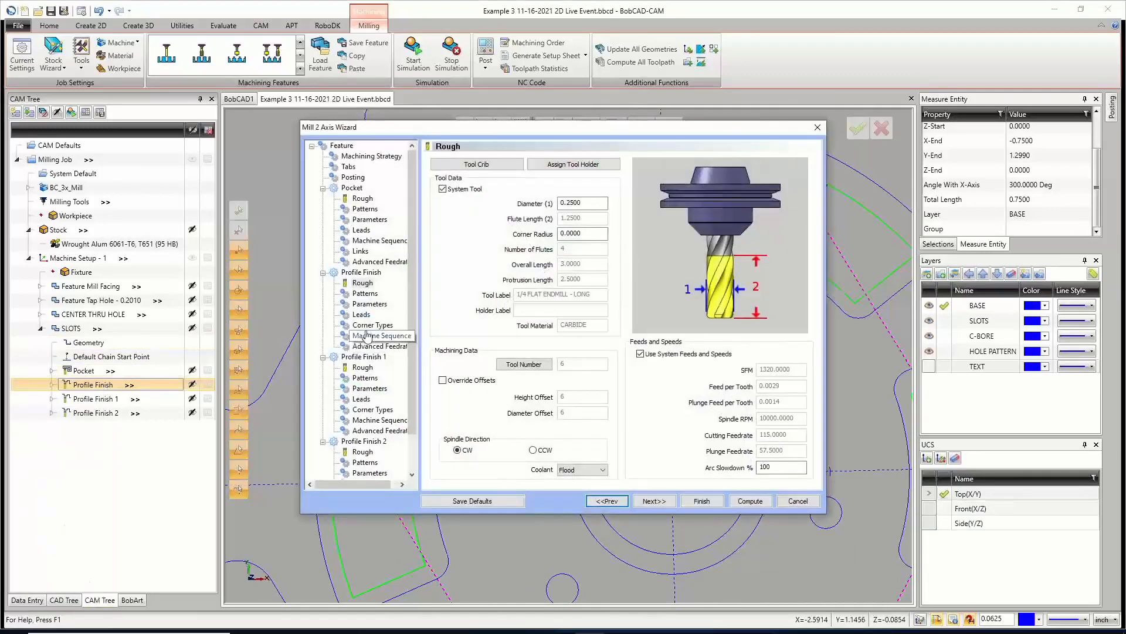
pyautogui.click(361, 316)
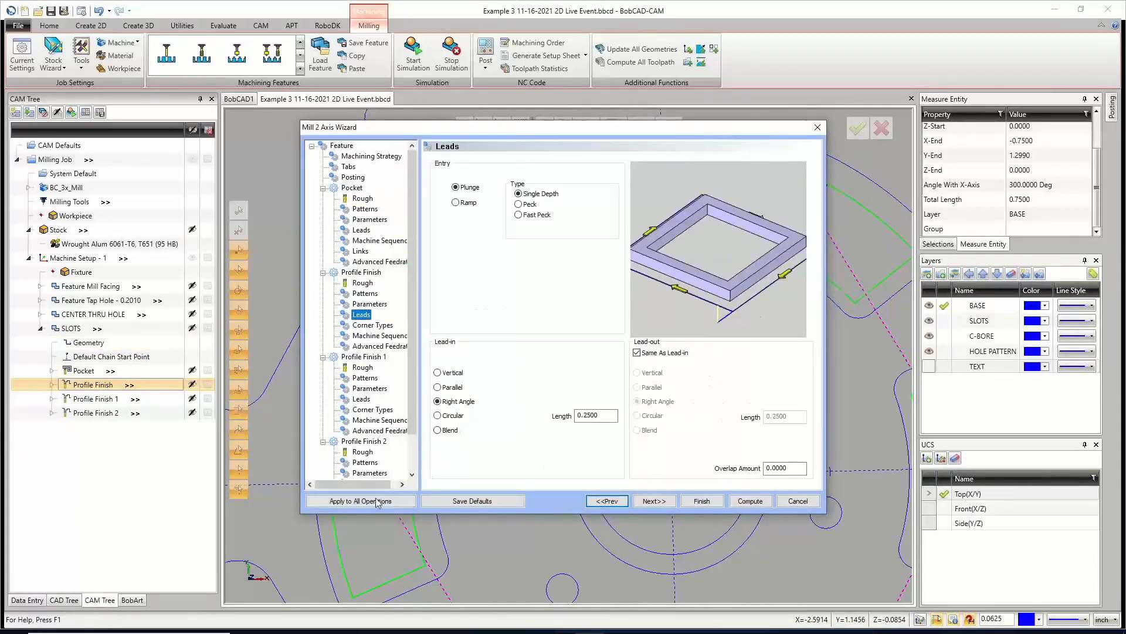
pyautogui.click(365, 503)
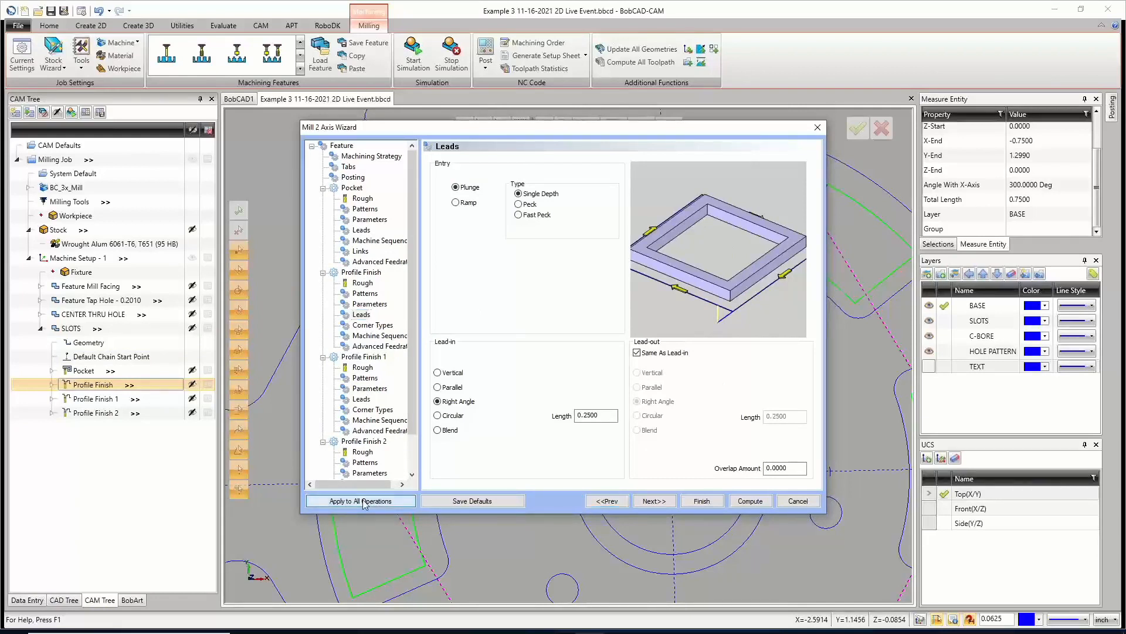
pyautogui.click(362, 399)
pyautogui.scroll(-2, 363, 411)
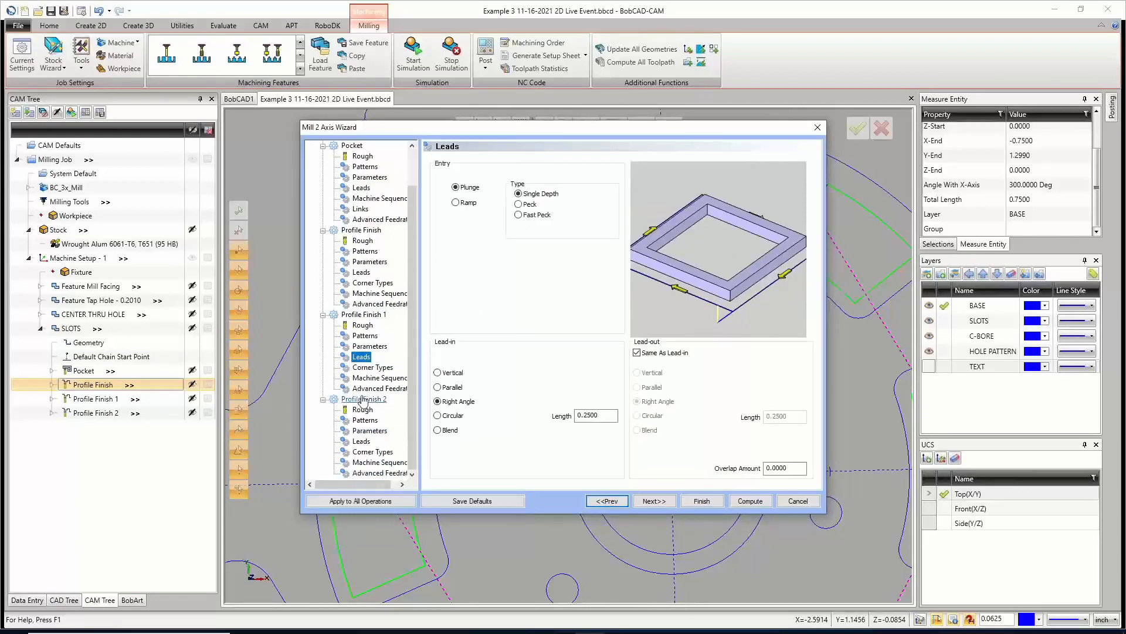
pyautogui.click(362, 442)
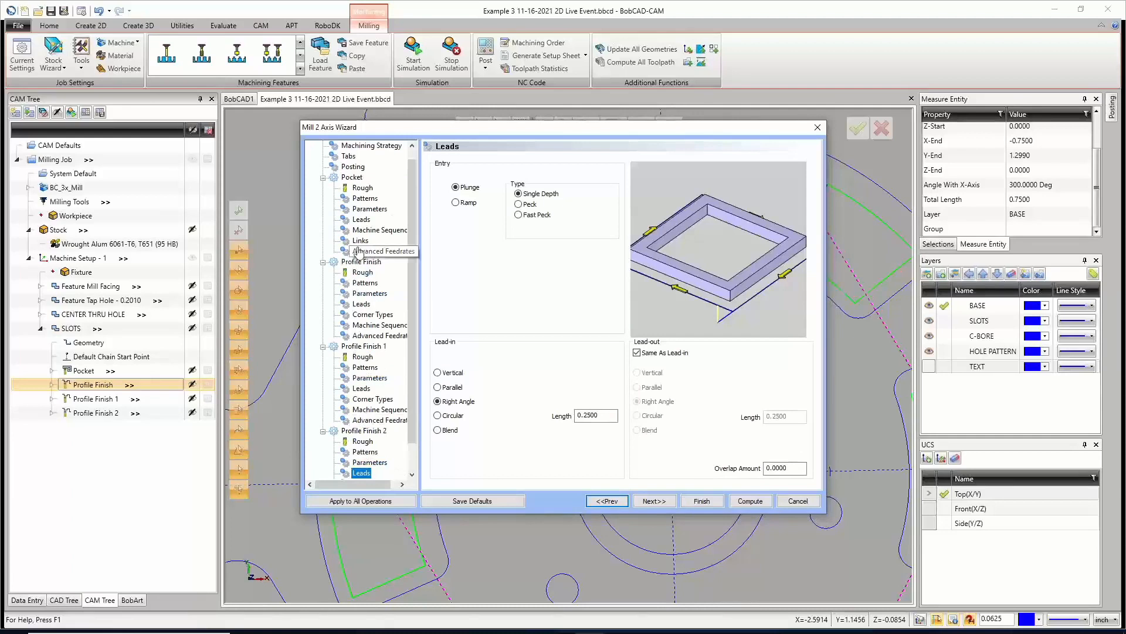
# Change the Pocket entry of the SLOTS feature to Spiral and recompute the toolpath.
pyautogui.click(362, 219)
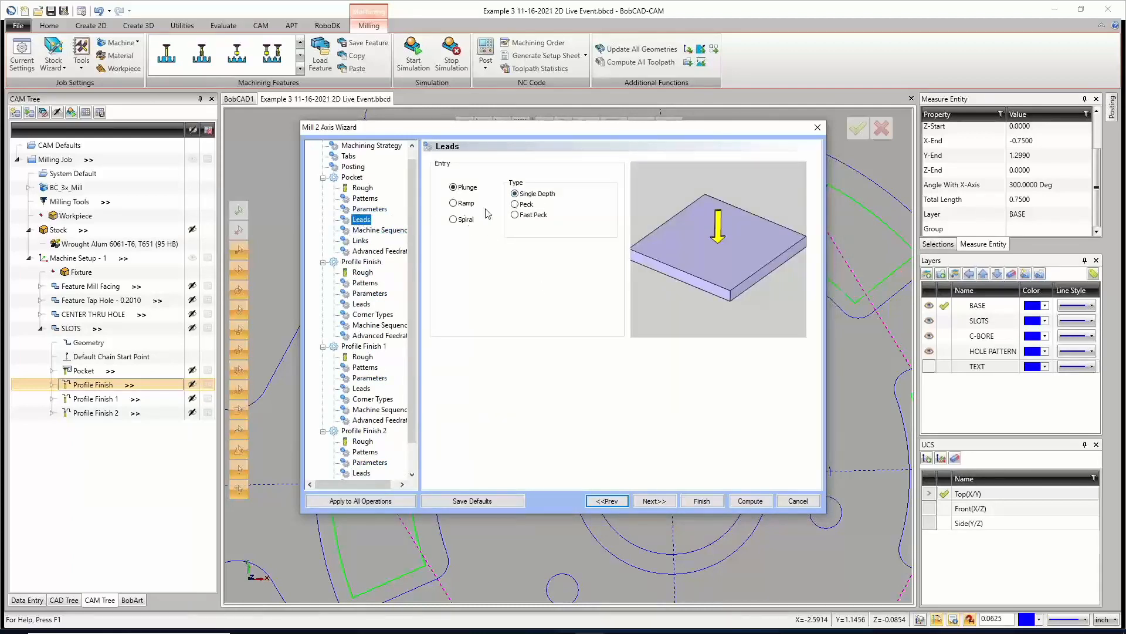
pyautogui.click(453, 220)
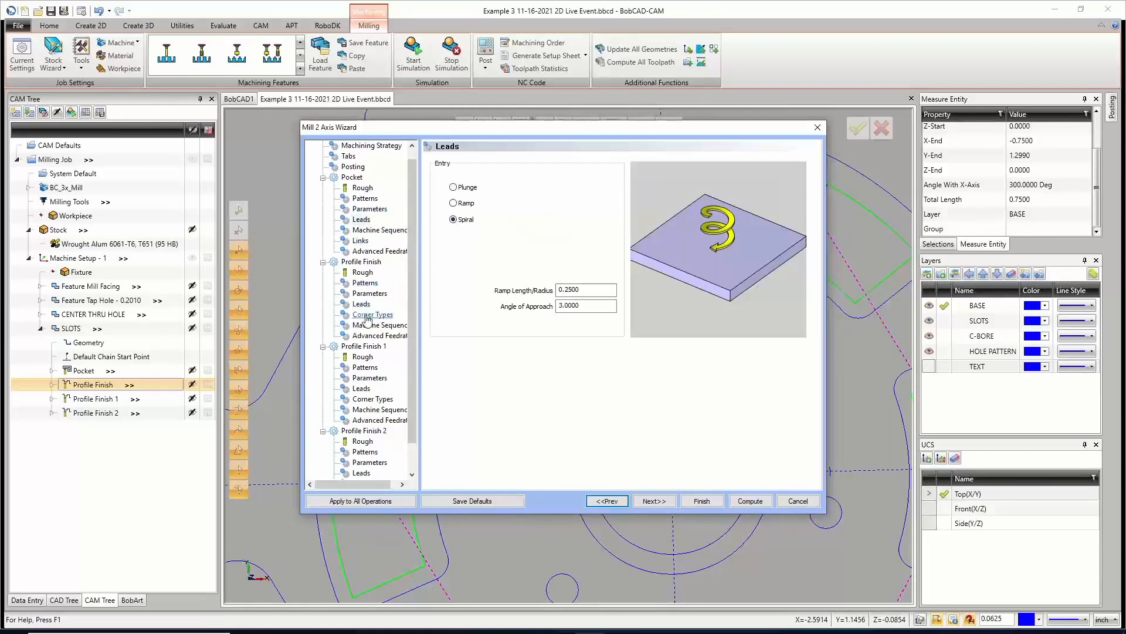
pyautogui.click(748, 501)
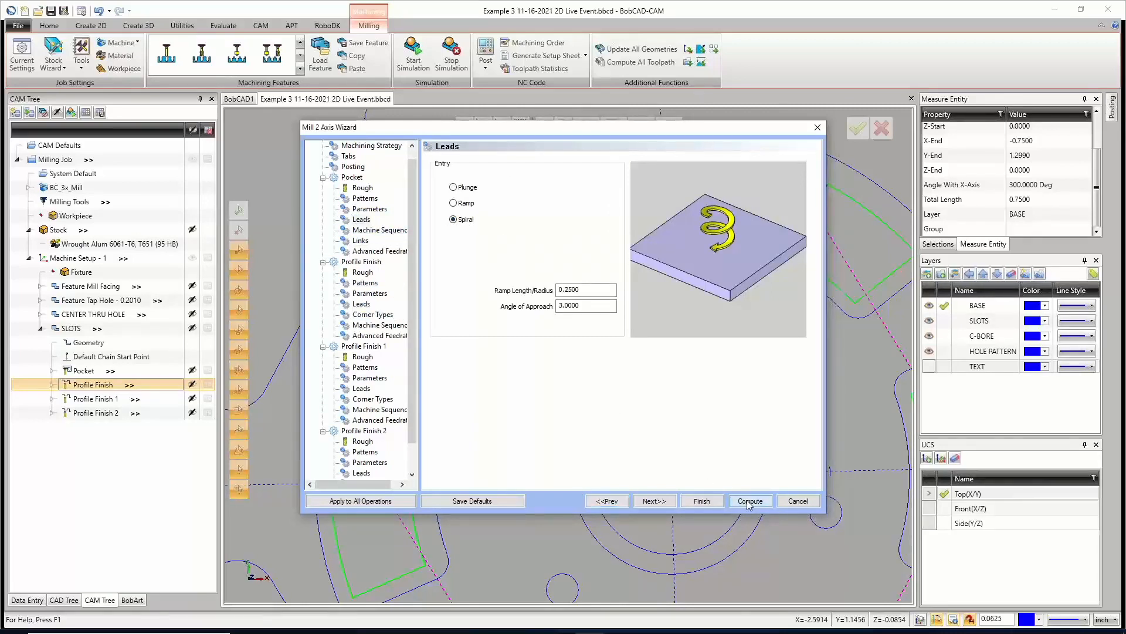
pyautogui.scroll(-8, 506, 425)
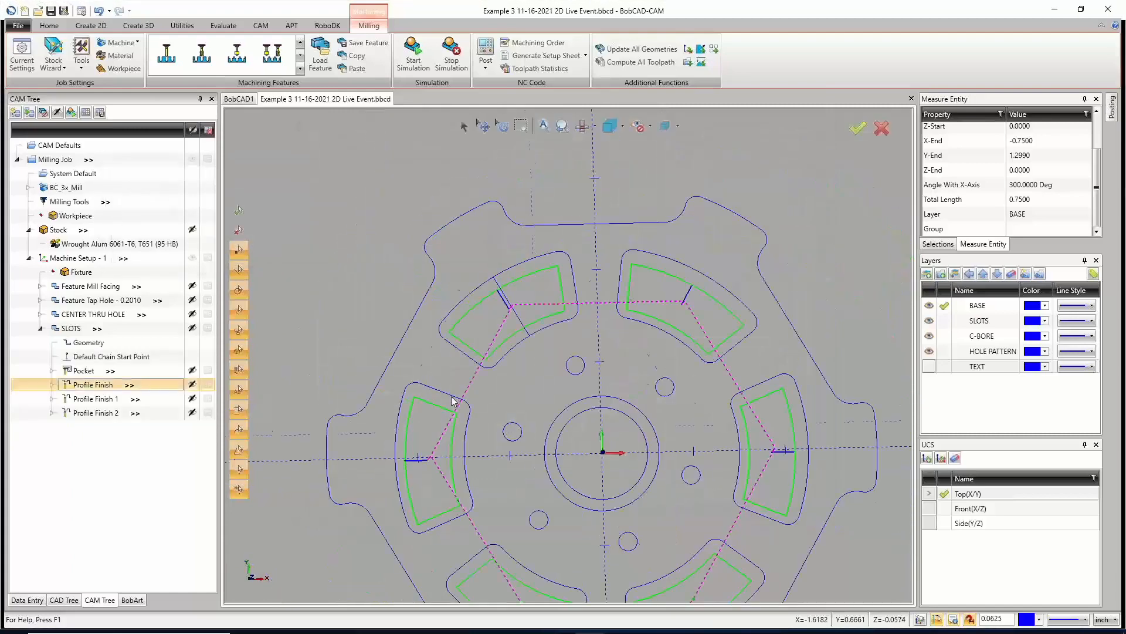
pyautogui.moveTo(492, 477); pyautogui.dragTo(458, 425, button='middle')
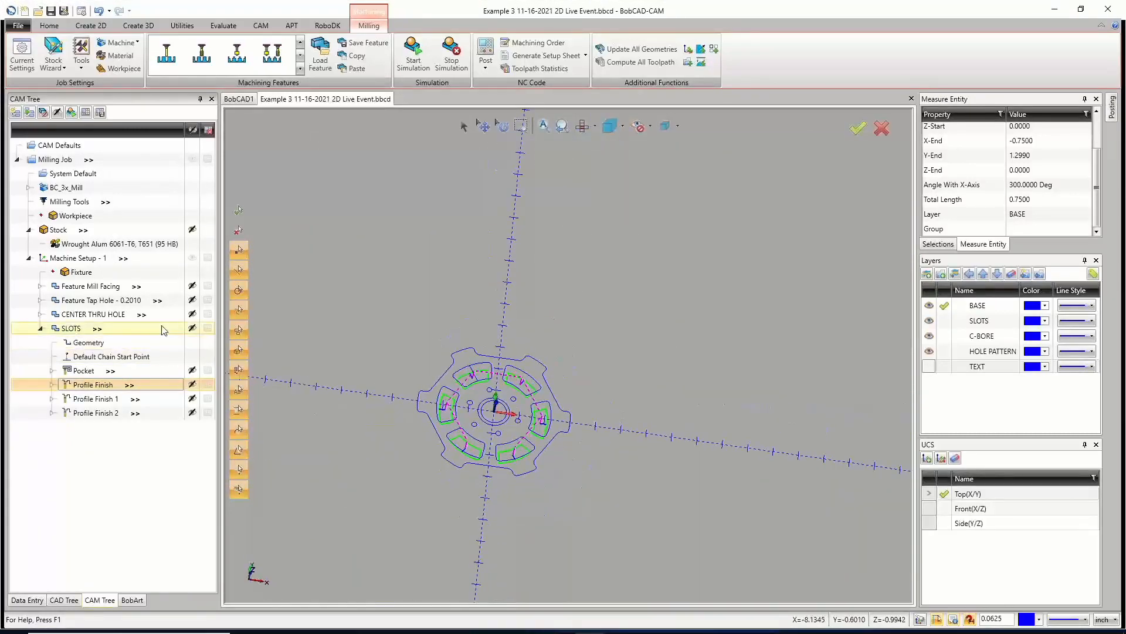
# Copy the SLOTS feature and paste it into Machine Setup - 1, loading its Top of Feature and Depth values.
pyautogui.click(40, 329)
pyautogui.moveTo(516, 352); pyautogui.dragTo(538, 340, button='middle')
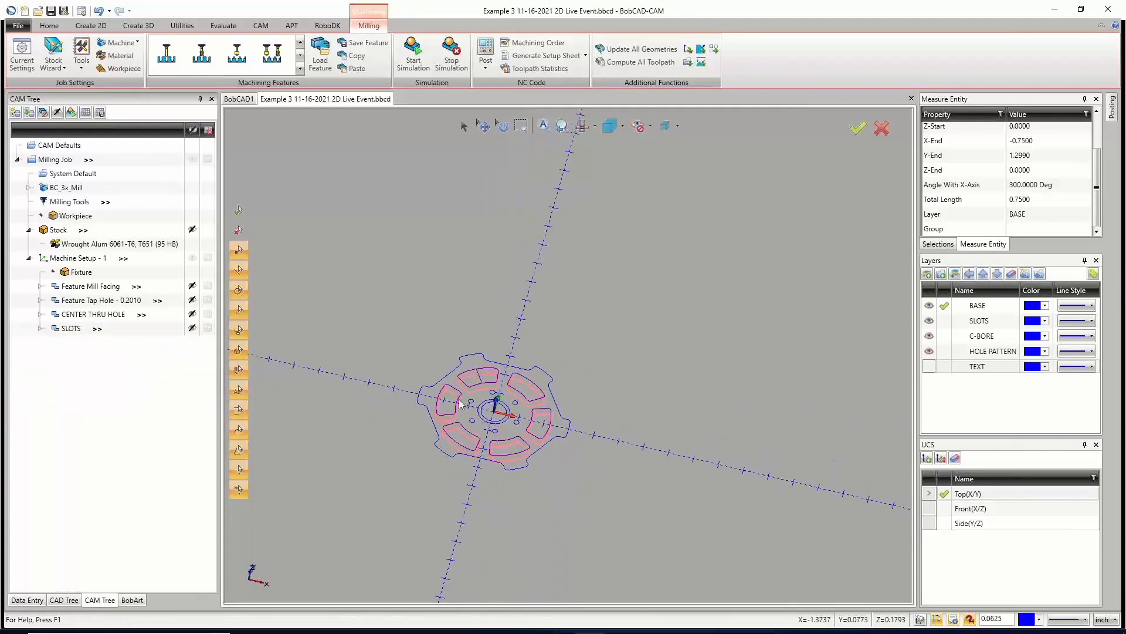
pyautogui.moveTo(531, 397); pyautogui.dragTo(525, 401, button='middle')
pyautogui.scroll(5, 488, 416)
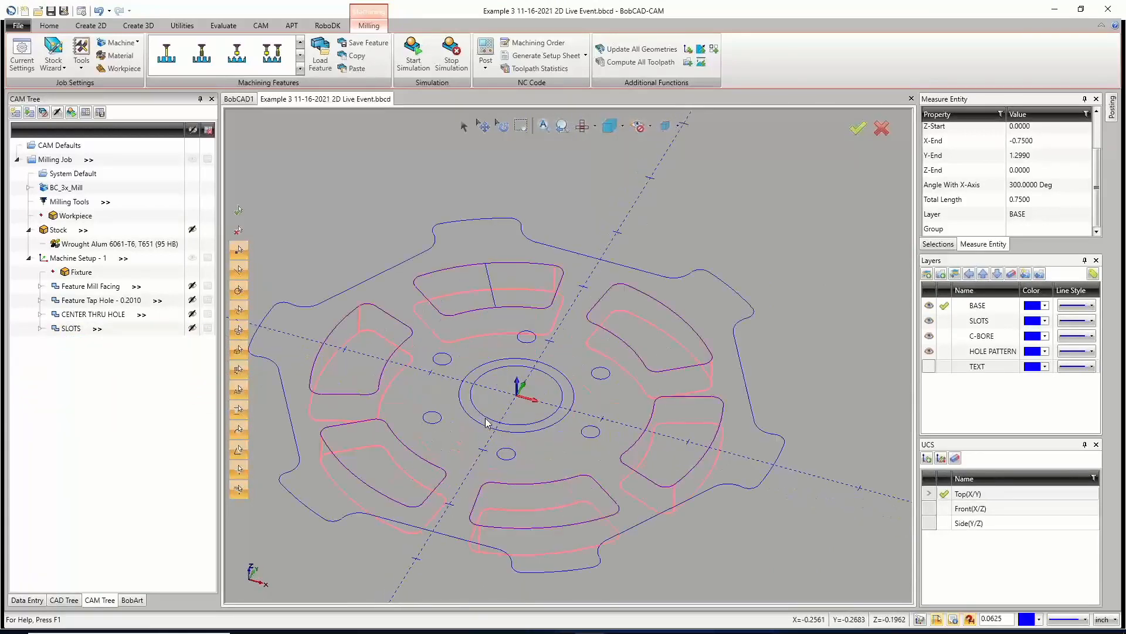
pyautogui.rightClick(71, 328)
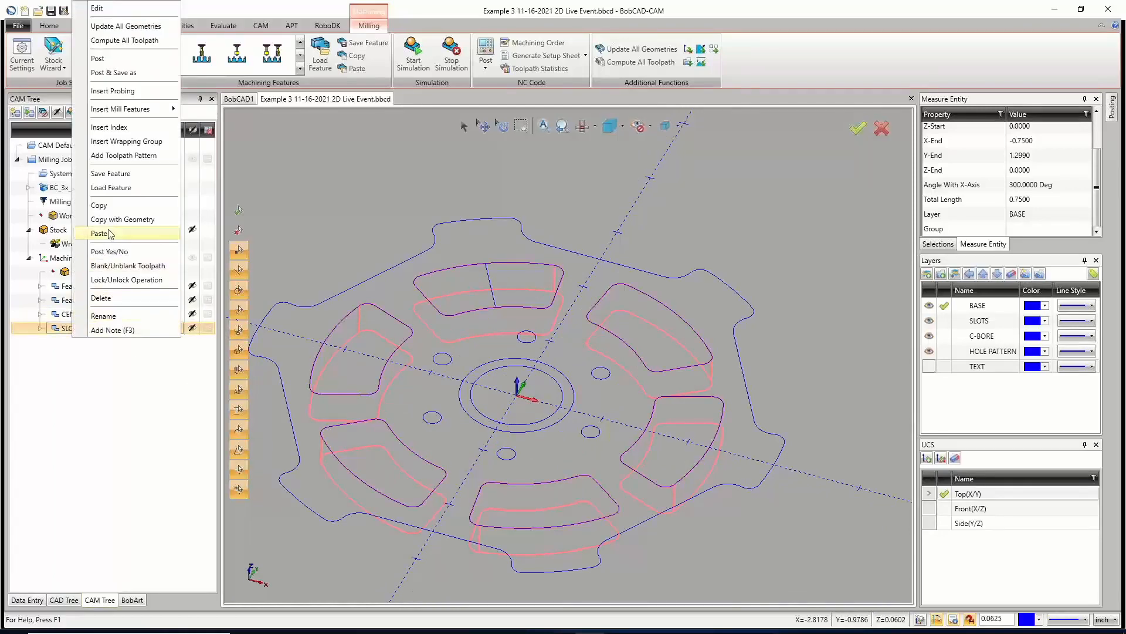
pyautogui.click(99, 205)
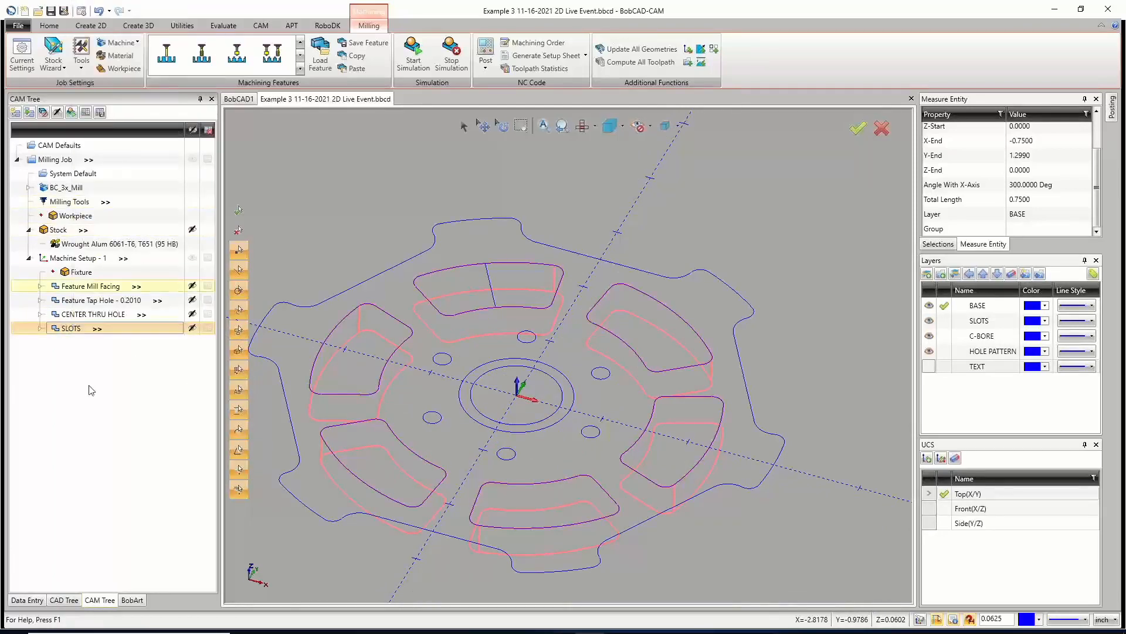
pyautogui.rightClick(77, 258)
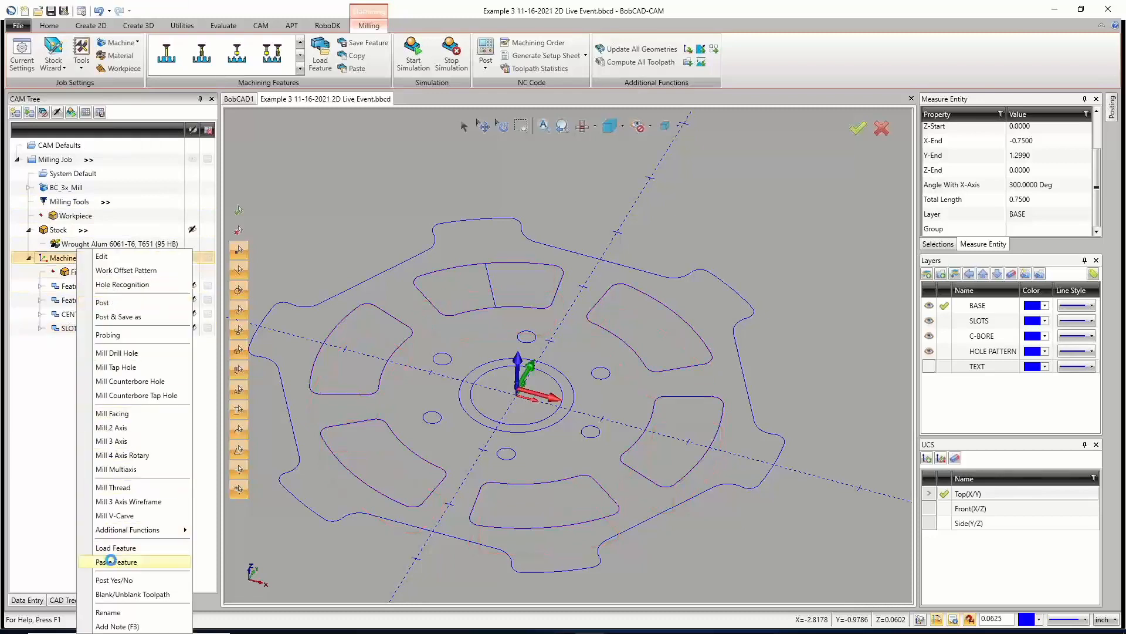
pyautogui.click(111, 561)
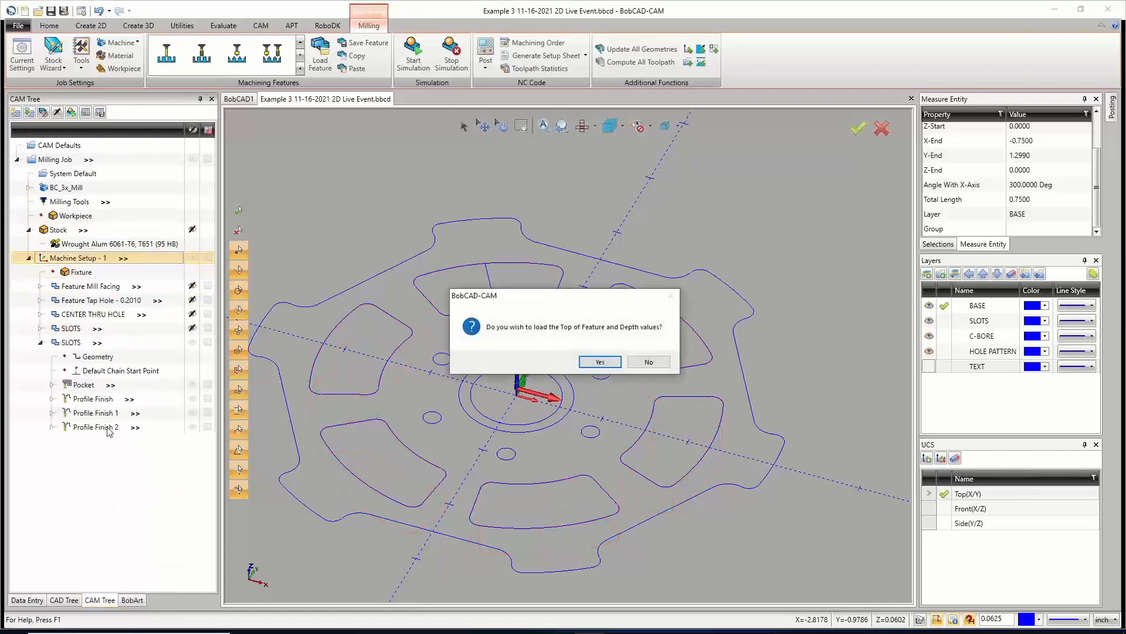
pyautogui.click(596, 363)
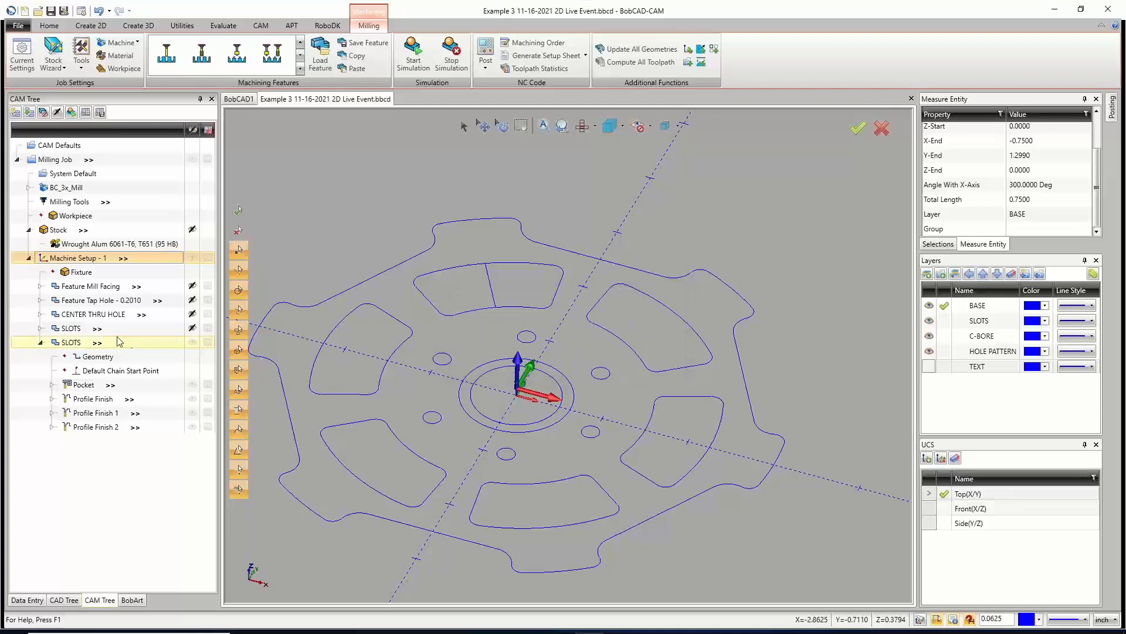
# Rename the pasted SLOTS feature as C-BORE.
pyautogui.click(71, 345)
pyautogui.rightClick(70, 347)
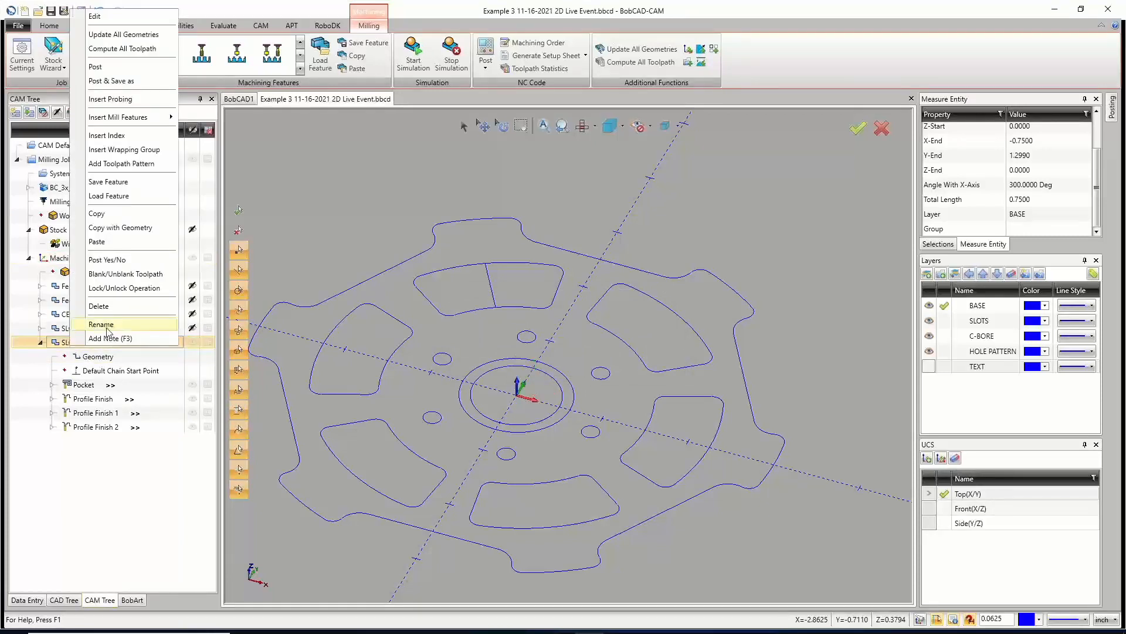
pyautogui.click(101, 324)
pyautogui.write('C-')
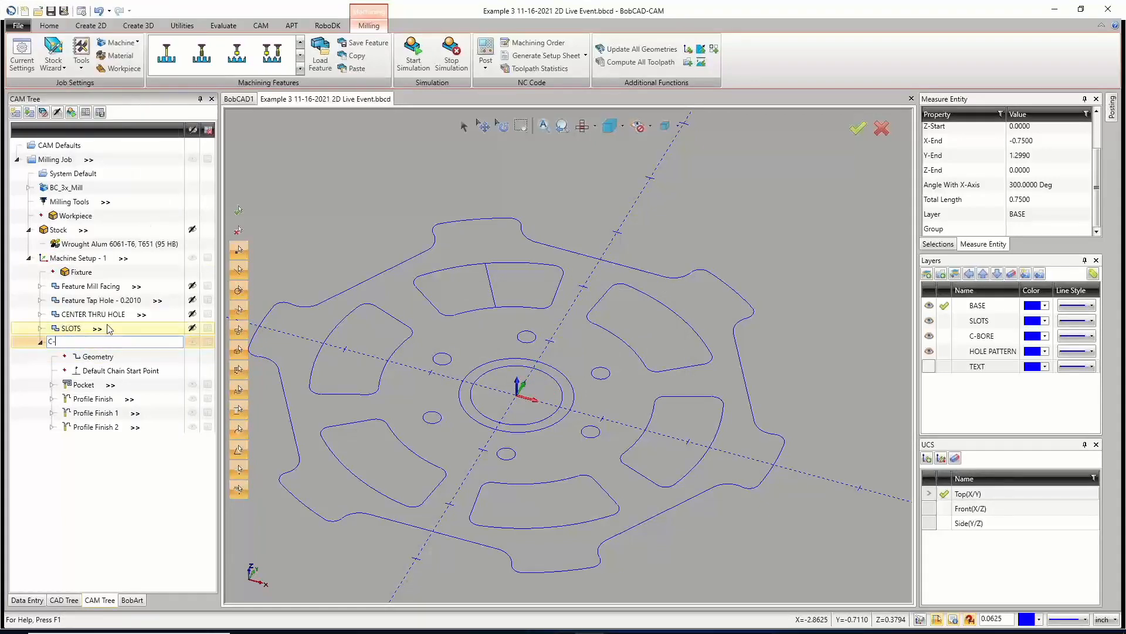
pyautogui.write('BORE')
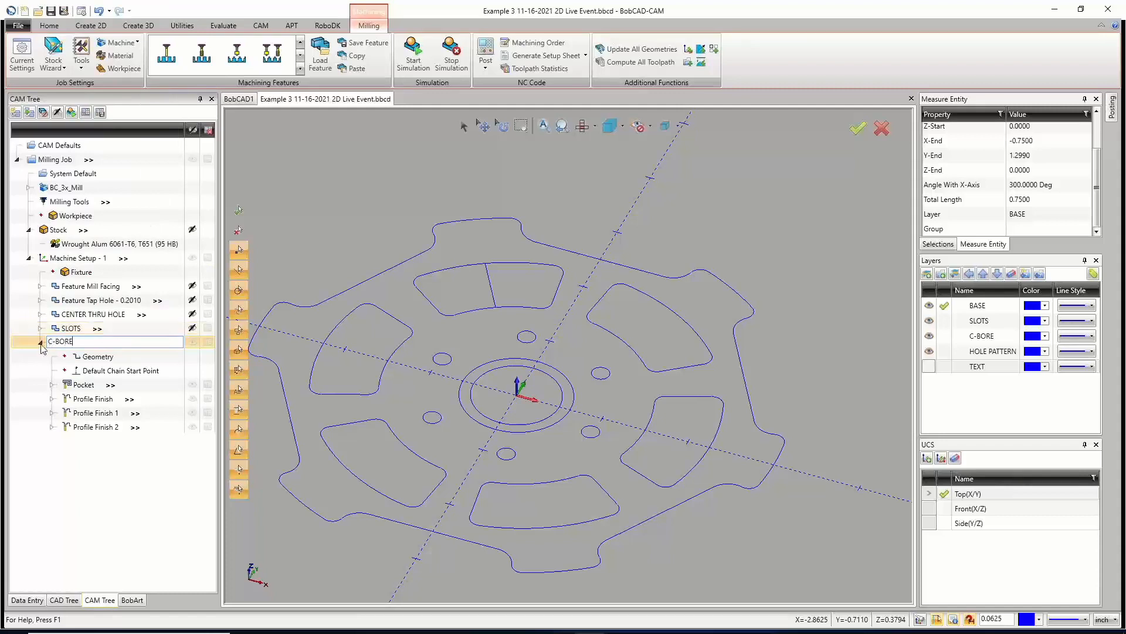
pyautogui.press('Return')
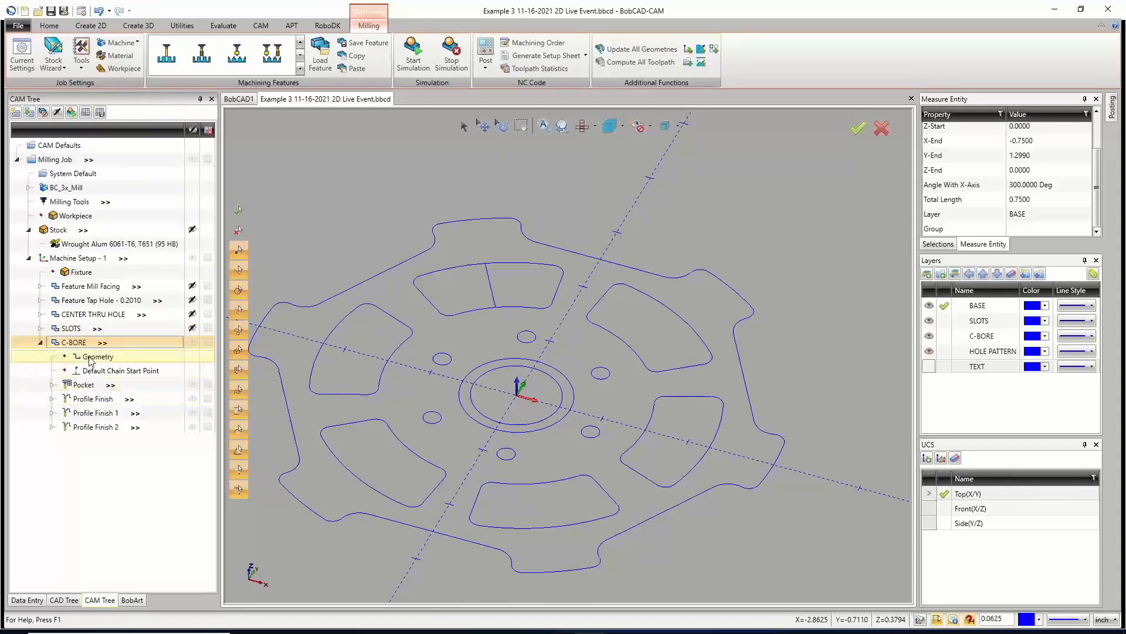
# Reselect the C-BORE geometry as the outer of the two central circles and set its total depth to .125.
pyautogui.rightClick(79, 359)
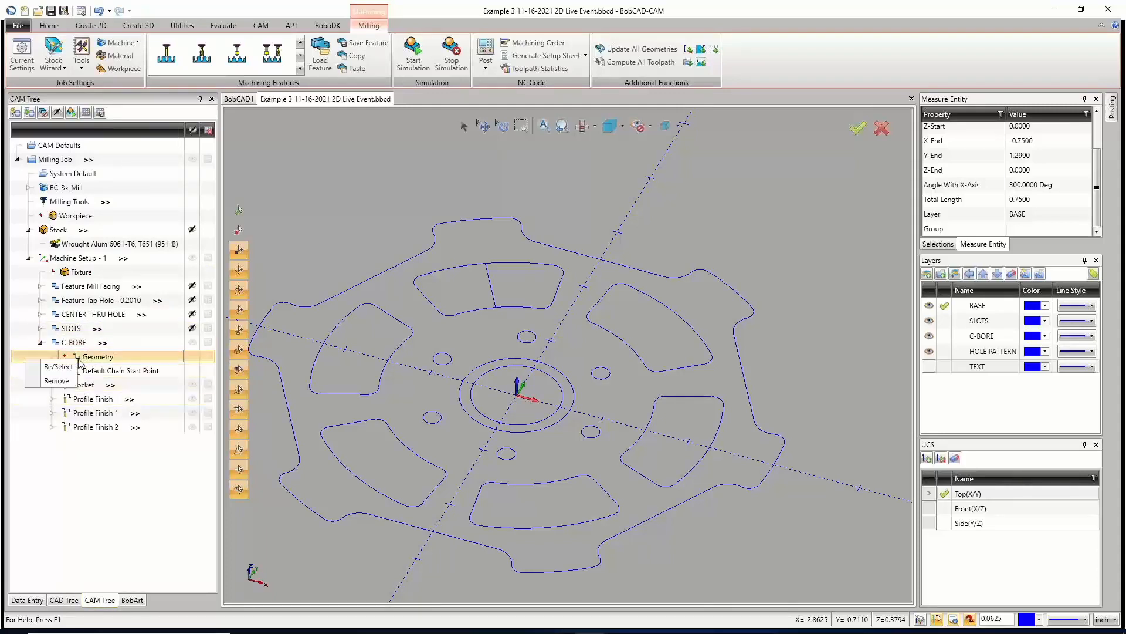
pyautogui.click(59, 366)
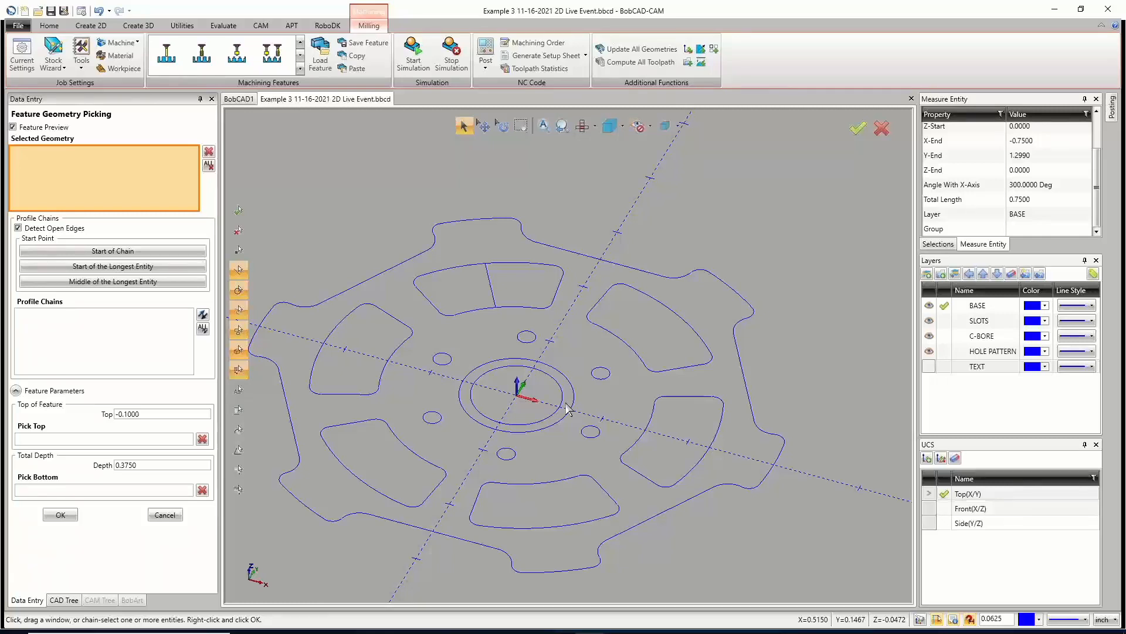
pyautogui.click(574, 409)
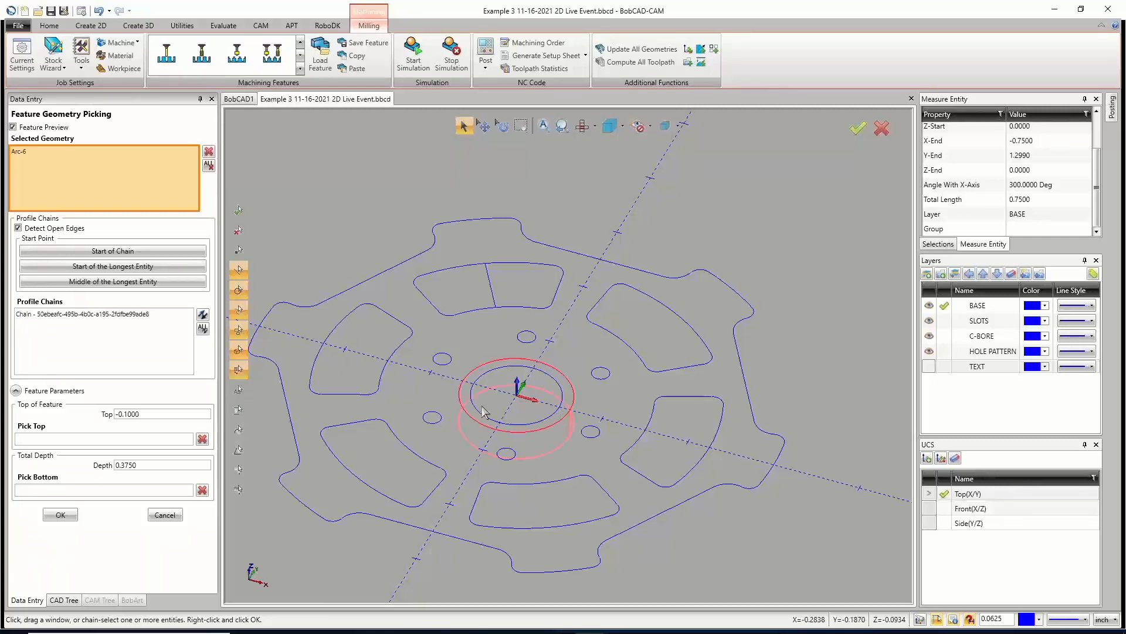
pyautogui.click(141, 464)
pyautogui.moveTo(142, 464); pyautogui.dragTo(87, 465)
pyautogui.press('BackSpace')
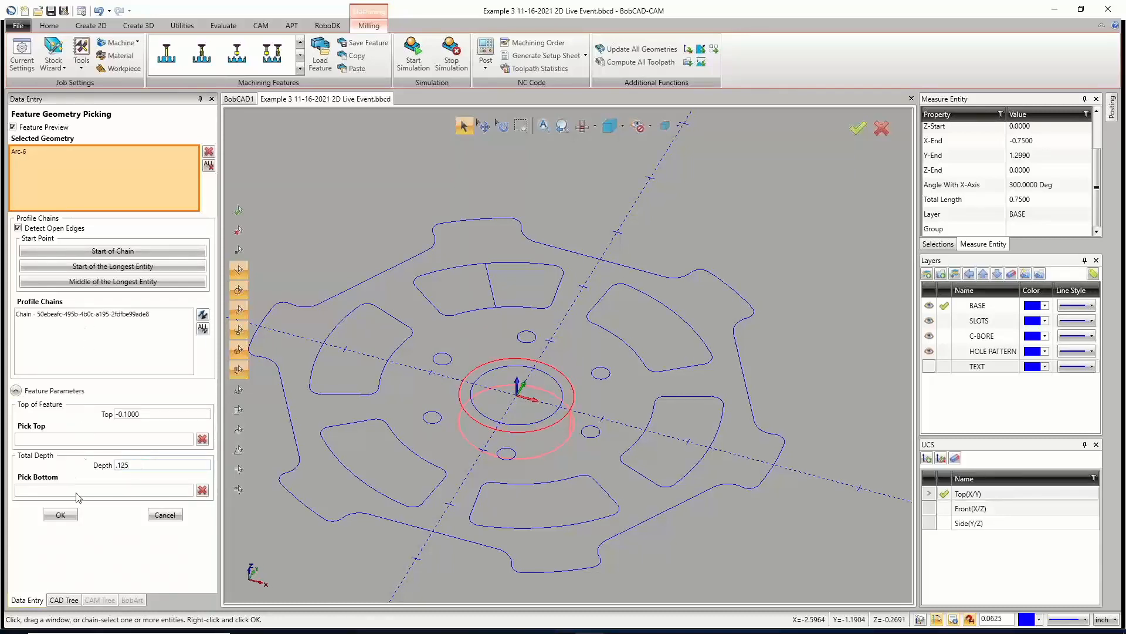
pyautogui.click(60, 517)
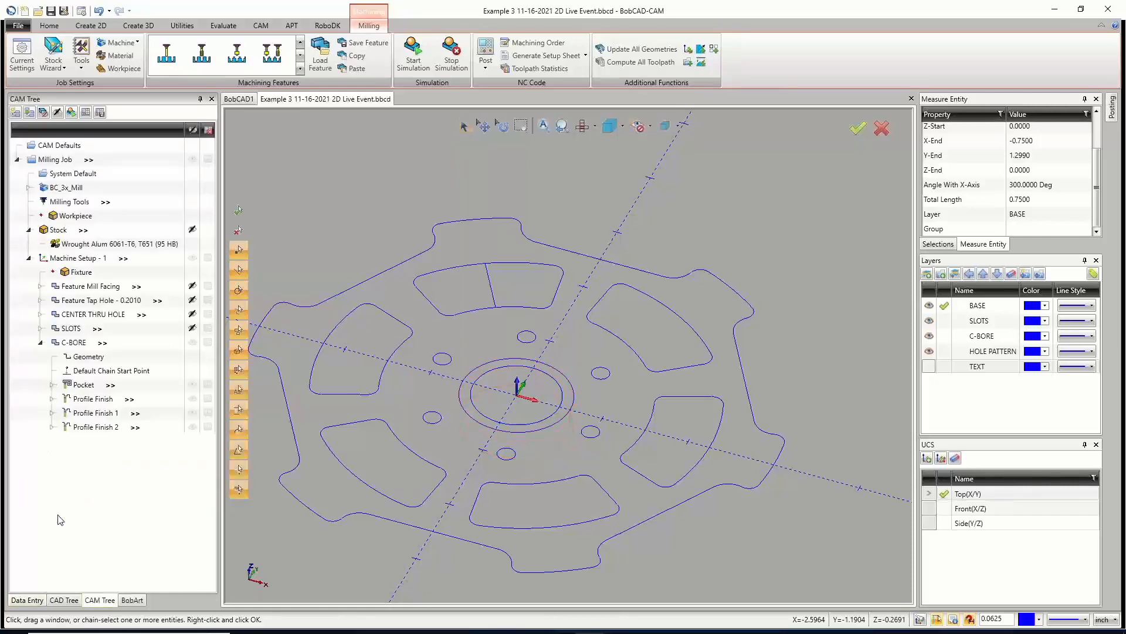
# Set the right-angle lead-in length of the C-BORE Profile Finish to 0.5000 and apply the leads to all operations.
pyautogui.rightClick(94, 399)
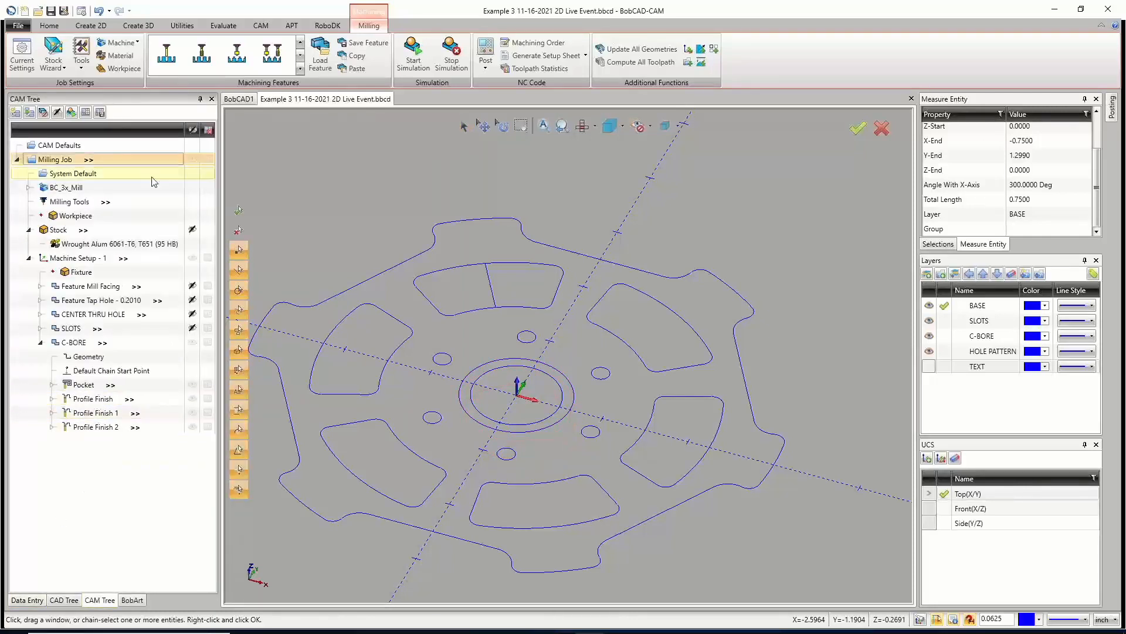
pyautogui.rightClick(97, 399)
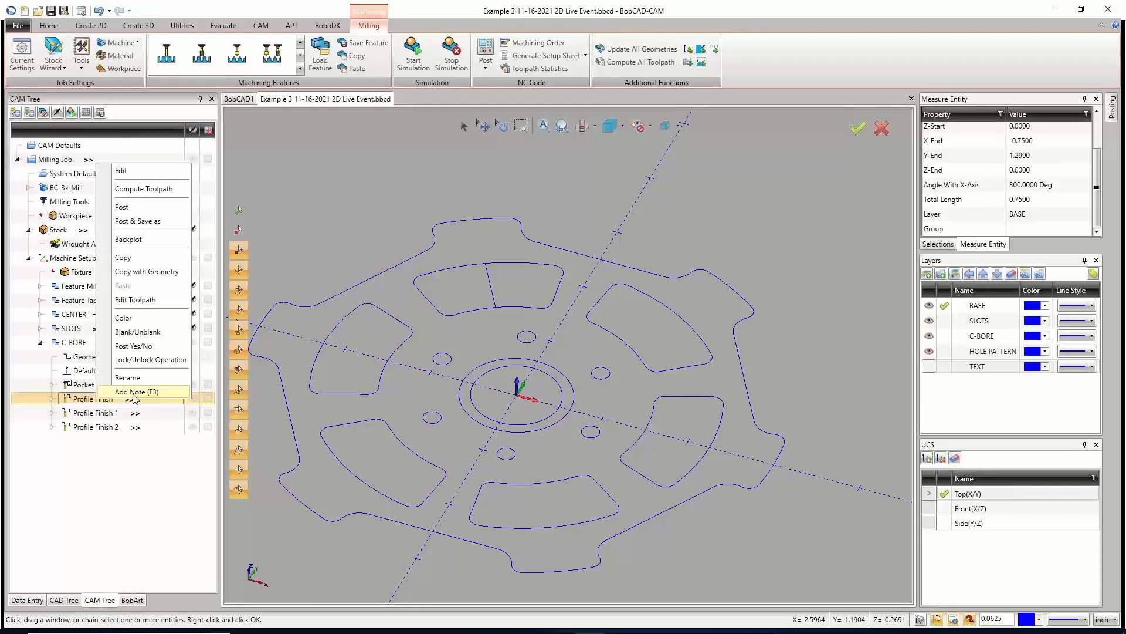
pyautogui.click(132, 173)
pyautogui.click(361, 315)
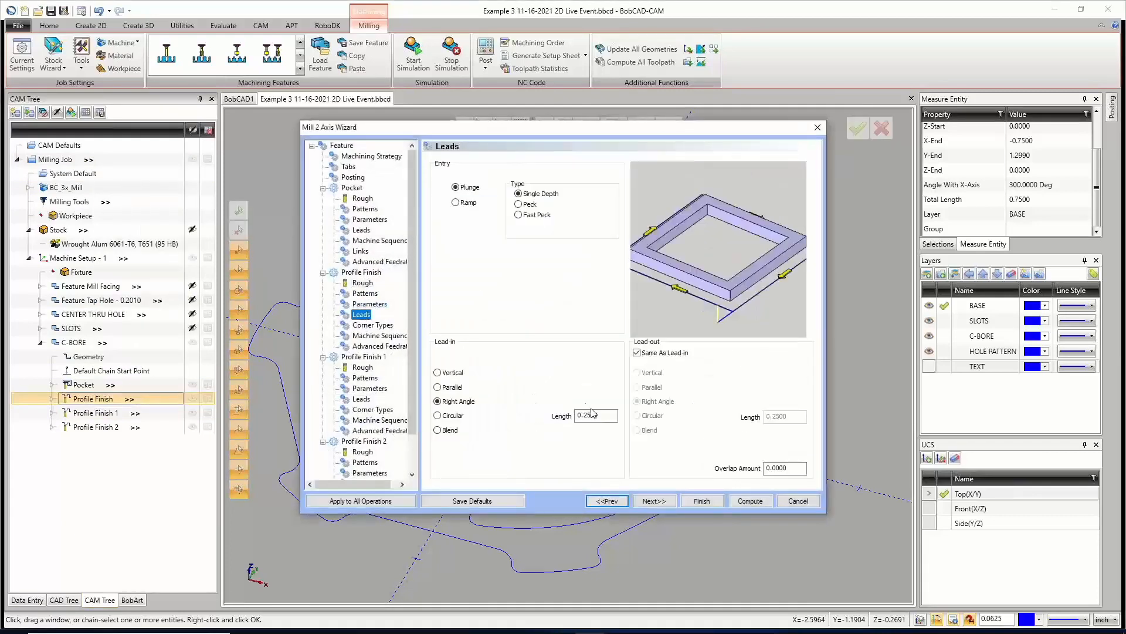
pyautogui.doubleClick(592, 415)
pyautogui.write('1.25-.25')
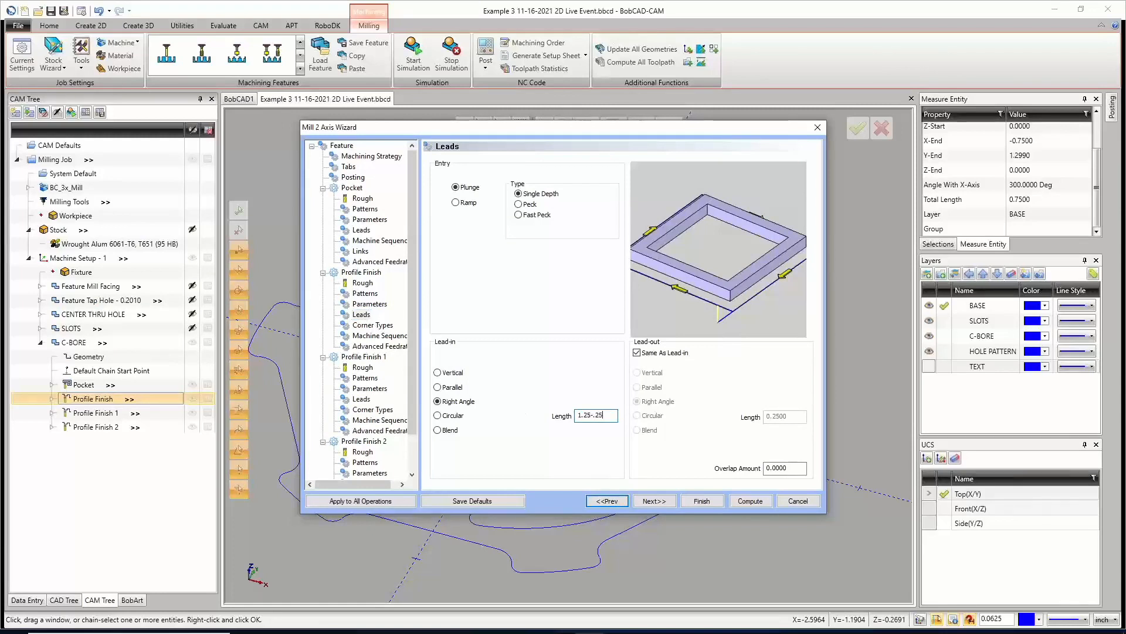
pyautogui.press('Tab')
pyautogui.click(601, 416)
pyautogui.click(390, 502)
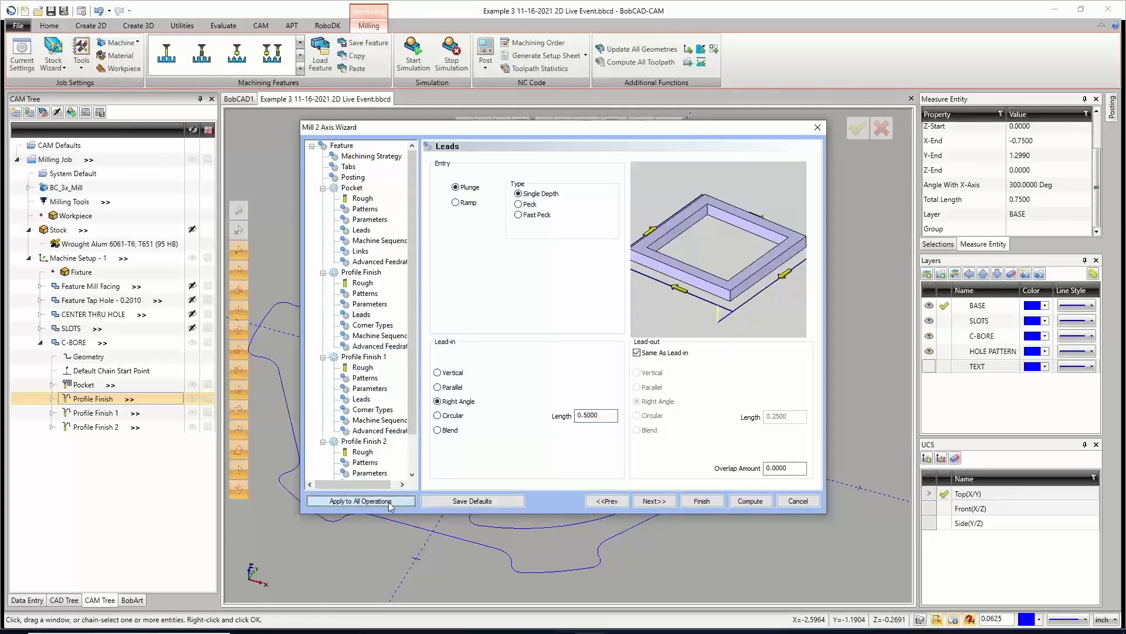
# Check the Pocket leads of the C-BORE feature, then compute its toolpath and inspect it around the center bore.
pyautogui.click(361, 231)
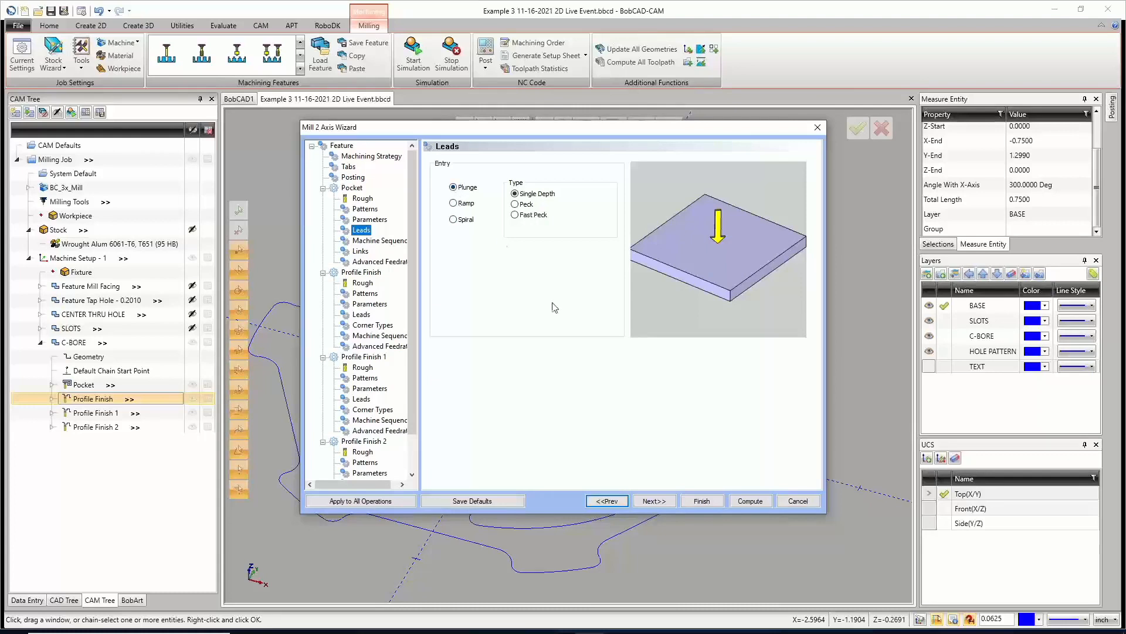
pyautogui.click(757, 503)
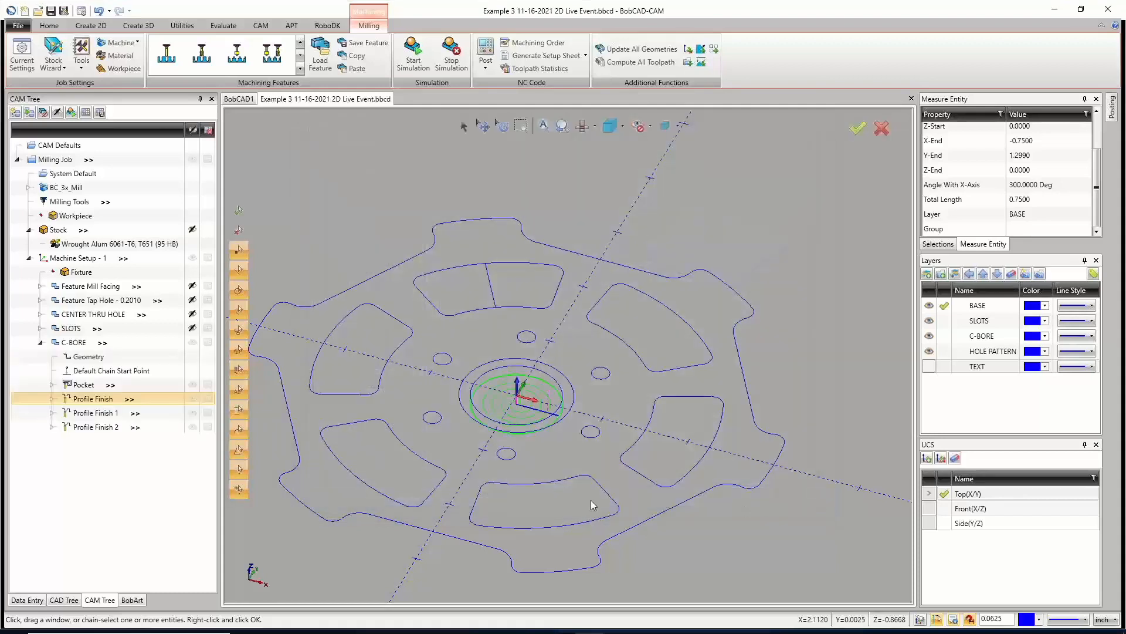
pyautogui.scroll(3, 528, 418)
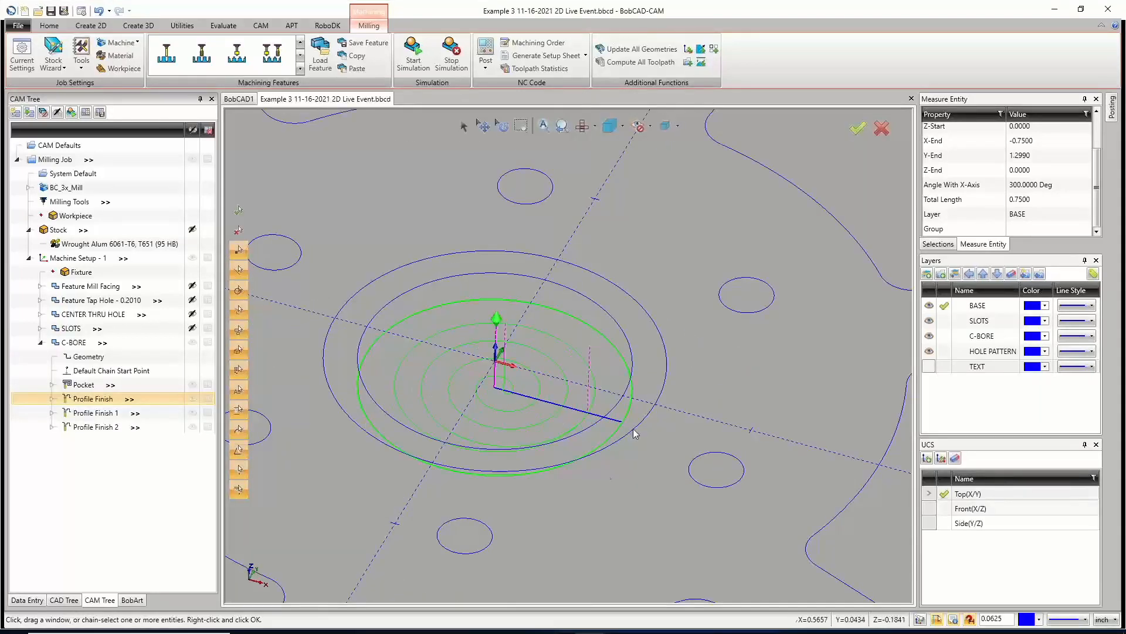
pyautogui.scroll(-3, 516, 432)
pyautogui.scroll(-2, 516, 440)
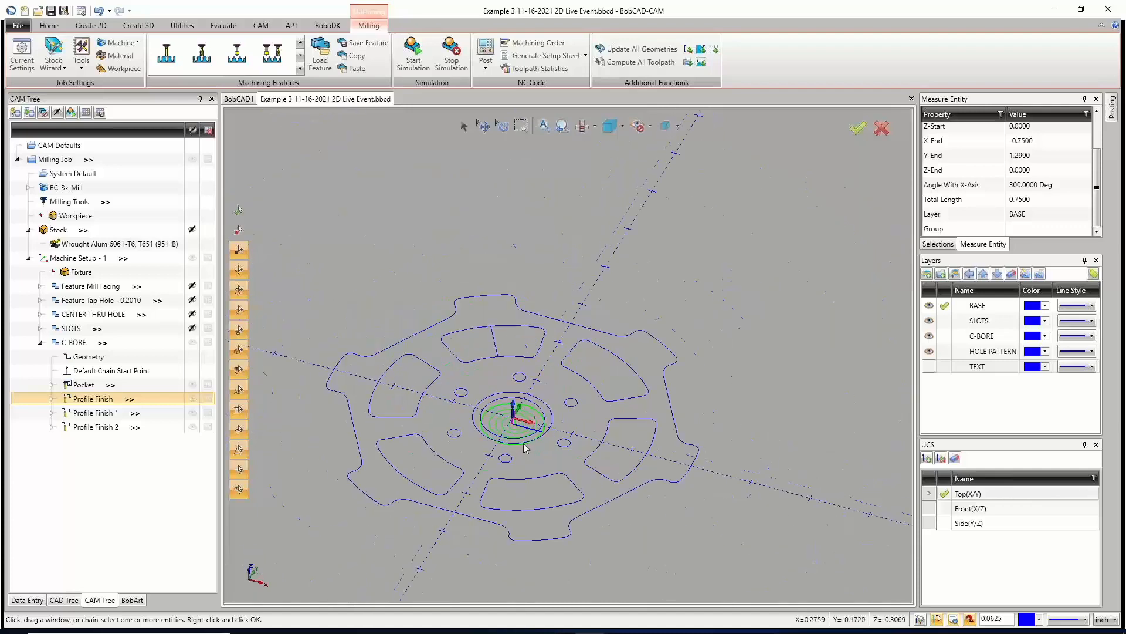
# Orient the part to the top view, hide the C-BORE toolpath and collapse the feature.
pyautogui.scroll(-2, 437, 500)
pyautogui.scroll(2, 434, 514)
pyautogui.moveTo(513, 495); pyautogui.dragTo(494, 521, button='middle')
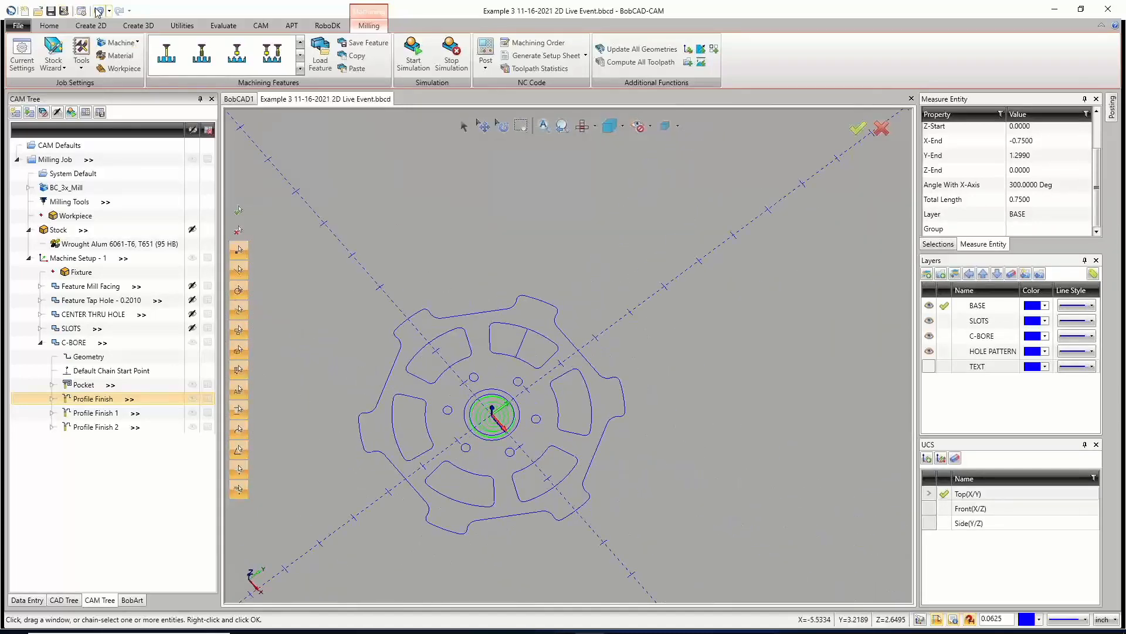
pyautogui.moveTo(447, 458); pyautogui.dragTo(460, 443, button='middle')
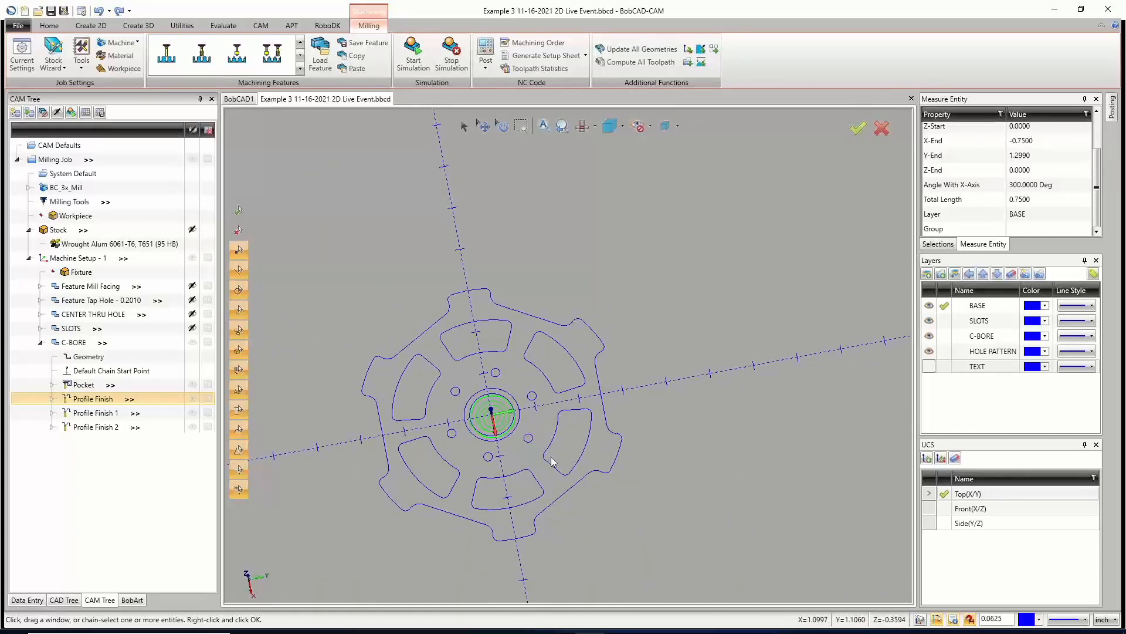
pyautogui.press('t')
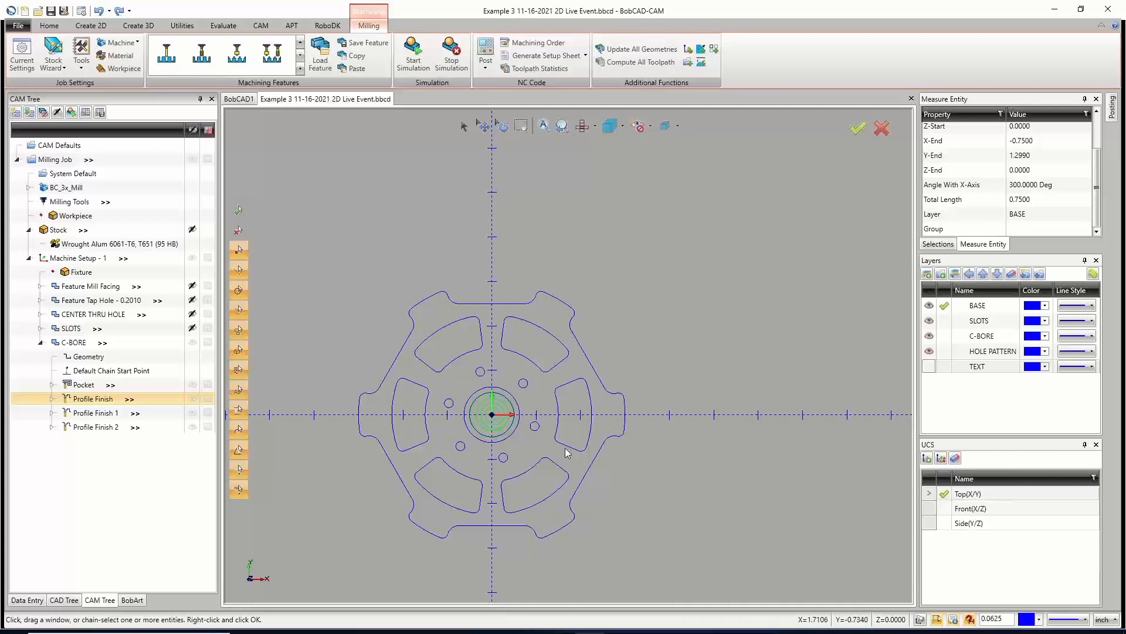
pyautogui.click(193, 342)
pyautogui.click(39, 342)
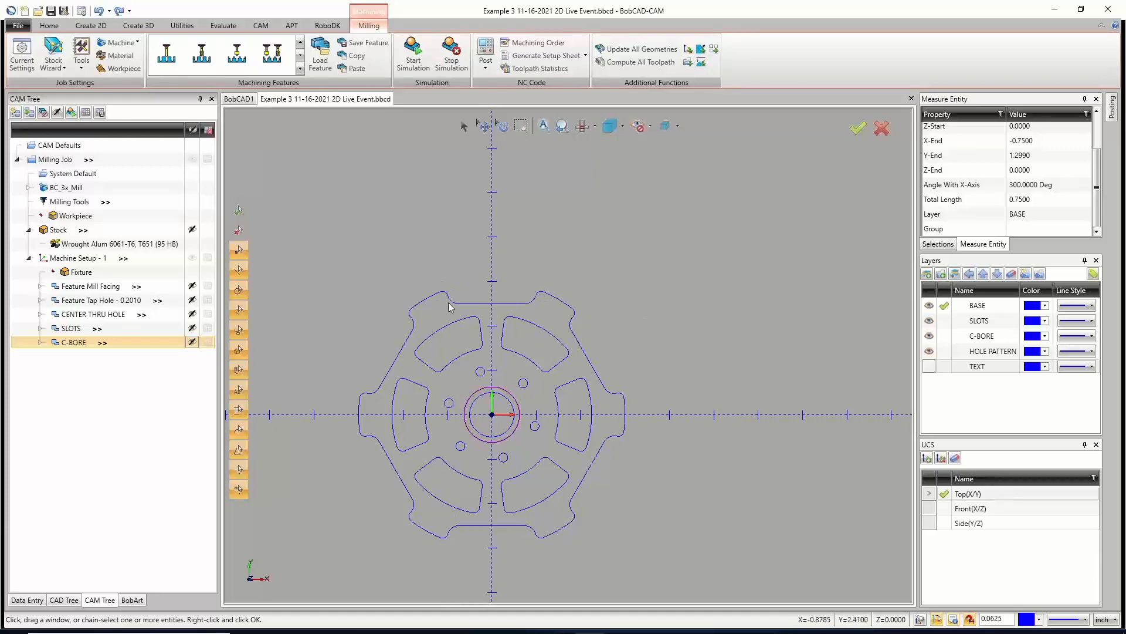
# Start a Mill 2 Axis feature under Machine Setup - 1 and open its geometry selection.
pyautogui.click(81, 258)
pyautogui.rightClick(81, 258)
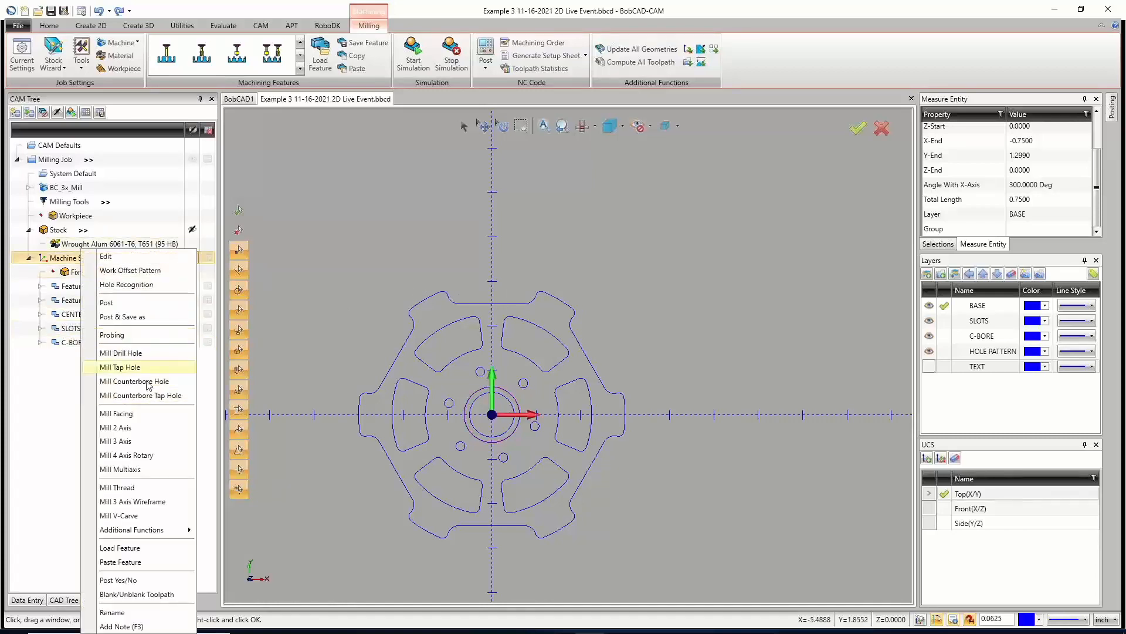
pyautogui.click(130, 428)
pyautogui.click(515, 201)
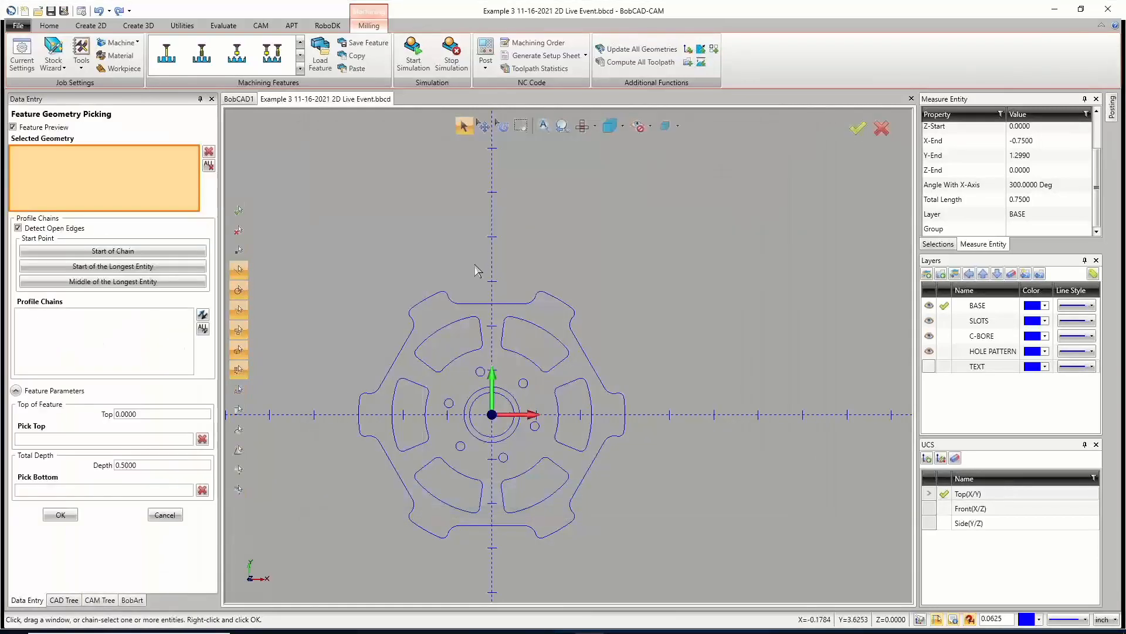
# Chain-select the notch on the part's upper edge between its two corner arcs, then clear the selection.
pyautogui.scroll(5, 463, 298)
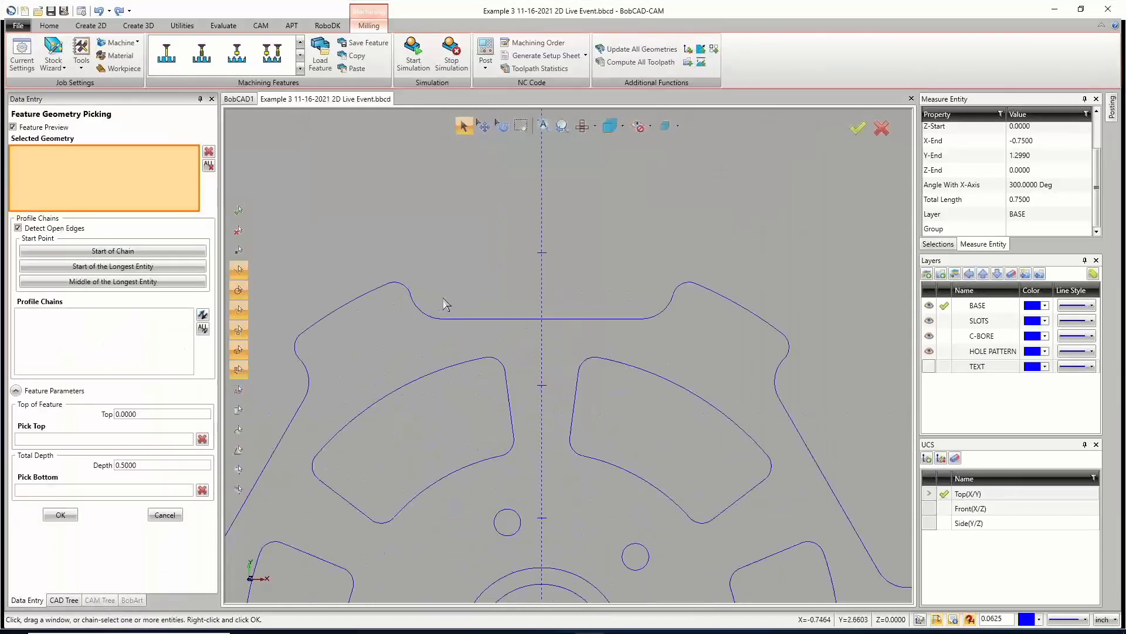
pyautogui.scroll(2, 444, 297)
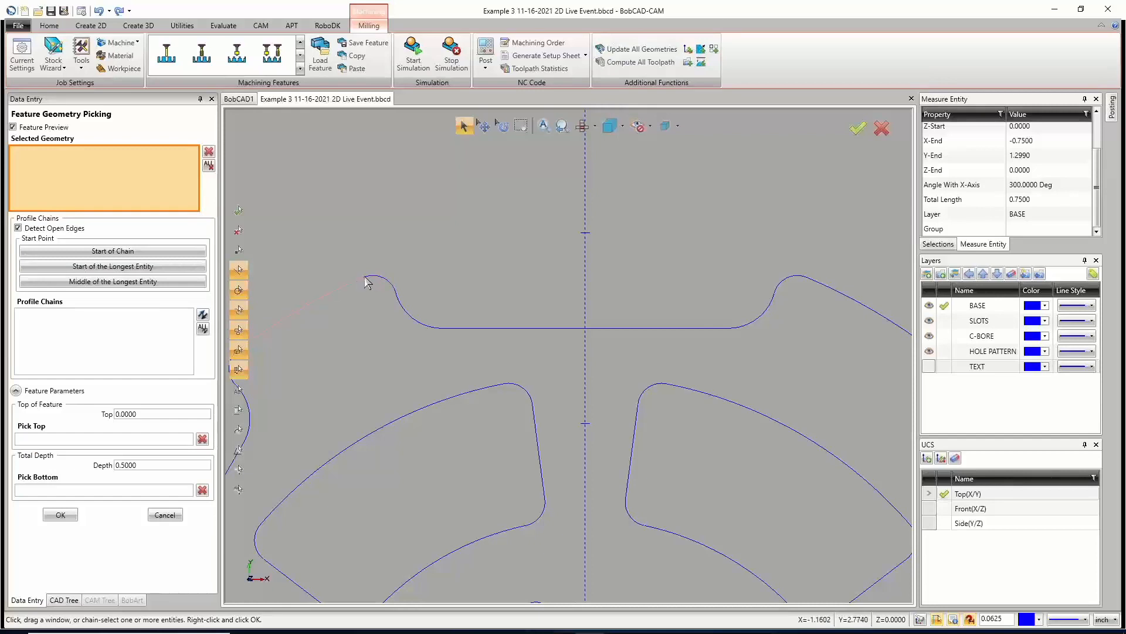
pyautogui.click(393, 289)
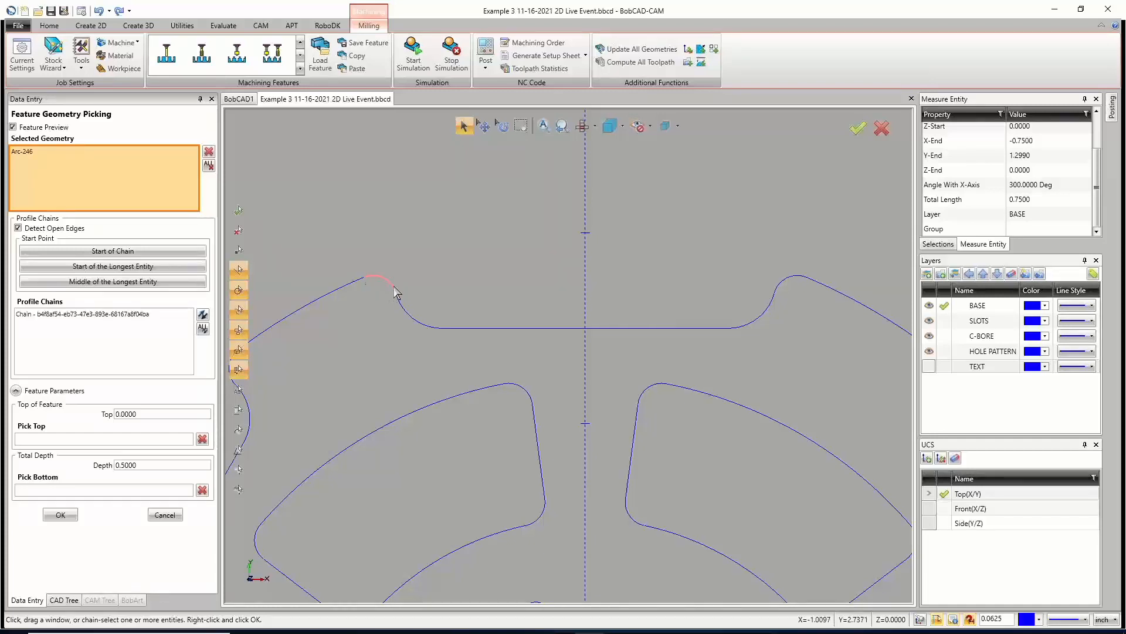
pyautogui.click(800, 277)
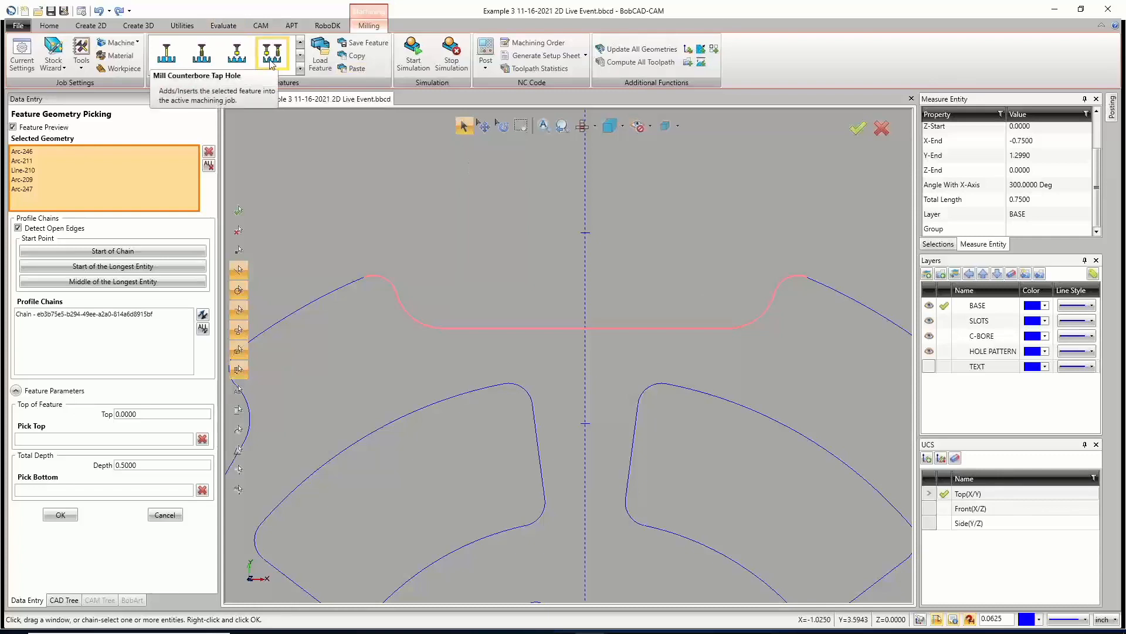
pyautogui.click(209, 165)
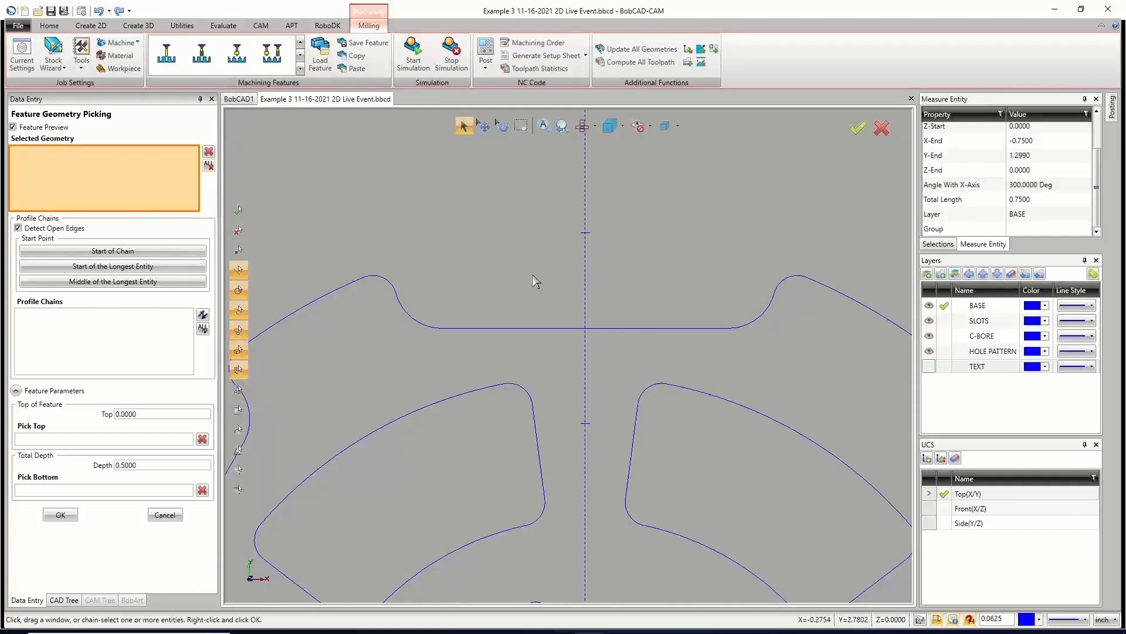
# Try chaining the upper notch's two corner arcs by picking the second arc near its inner end.
pyautogui.click(372, 278)
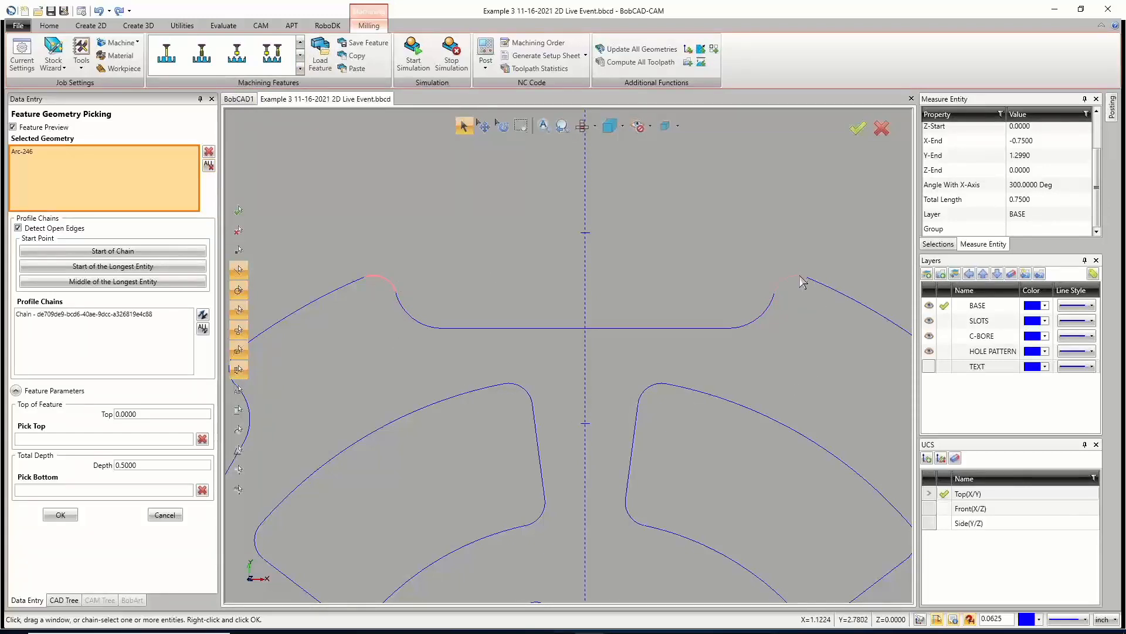
pyautogui.click(780, 284)
pyautogui.scroll(-3, 613, 307)
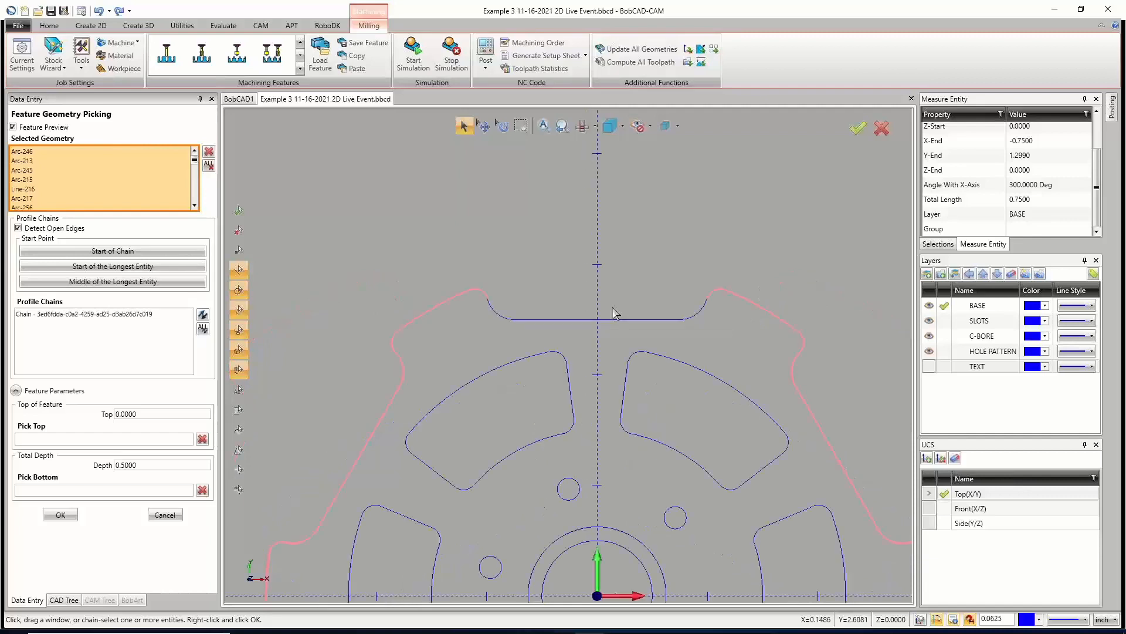
pyautogui.scroll(-5, 612, 308)
pyautogui.scroll(8, 611, 313)
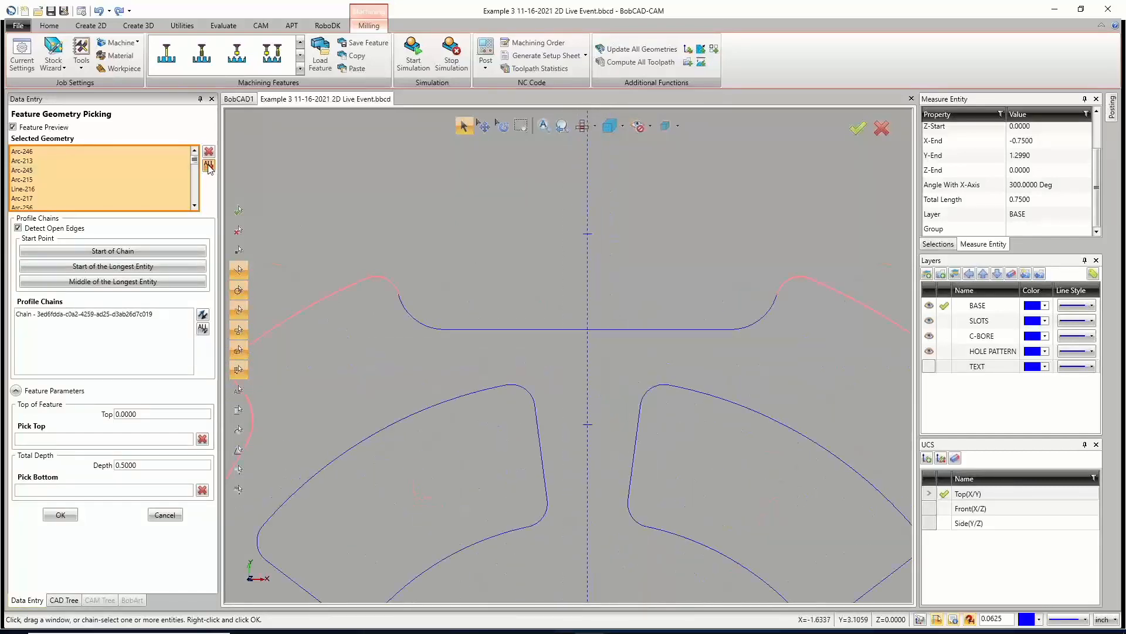
# Chain-select the upper notch profile from its left corner arc to its right one and set the total depth to 1.2.
pyautogui.click(406, 304)
pyautogui.click(392, 284)
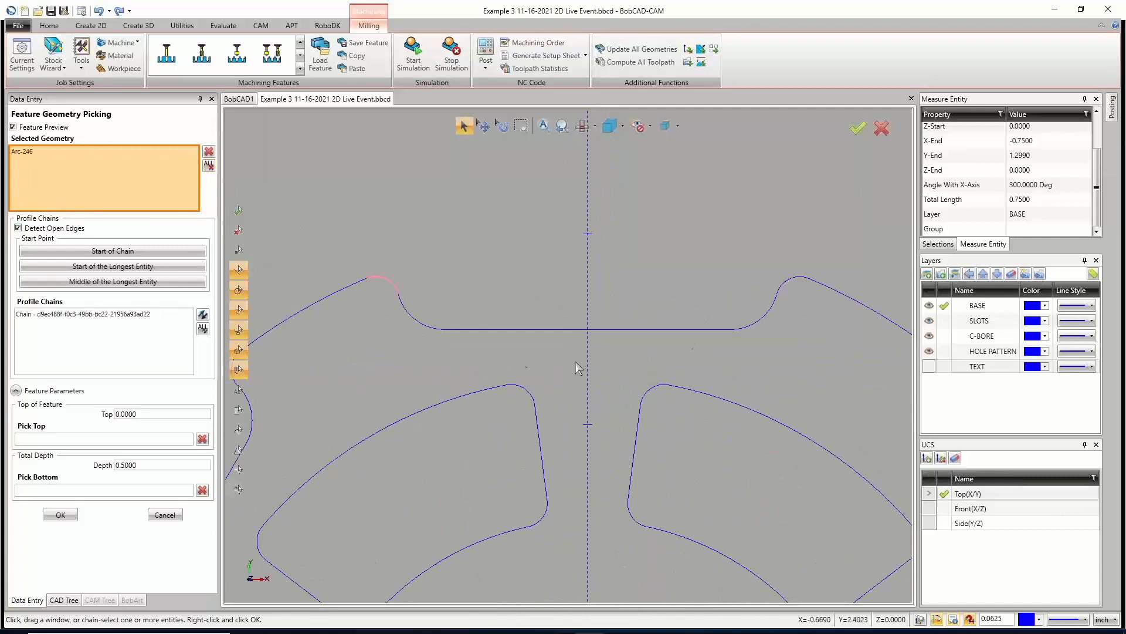
pyautogui.click(790, 283)
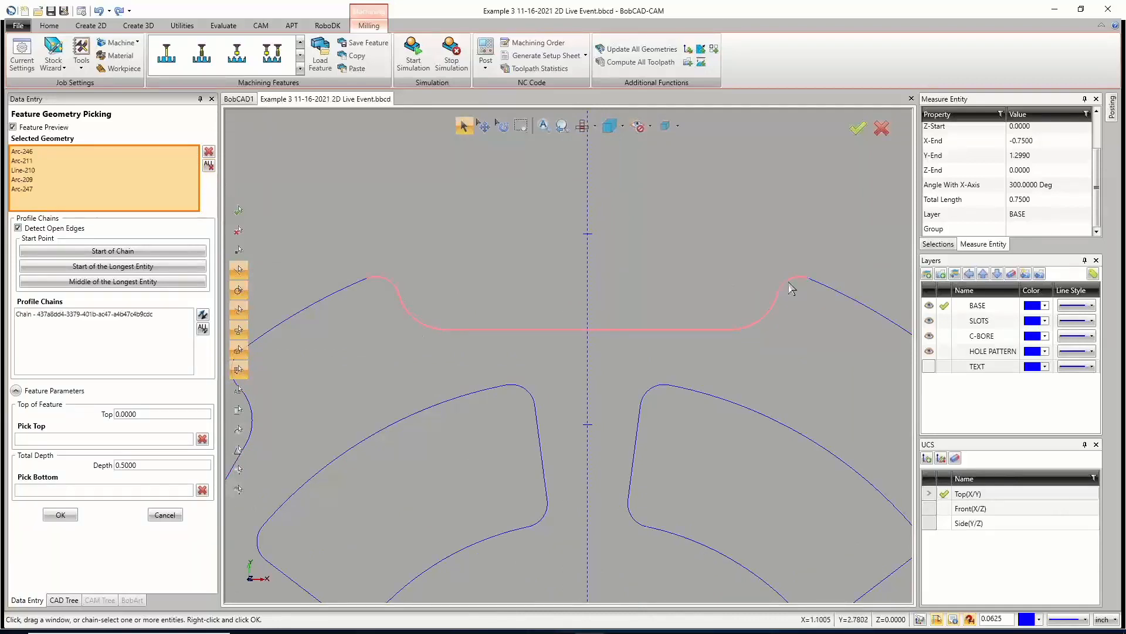
pyautogui.click(69, 312)
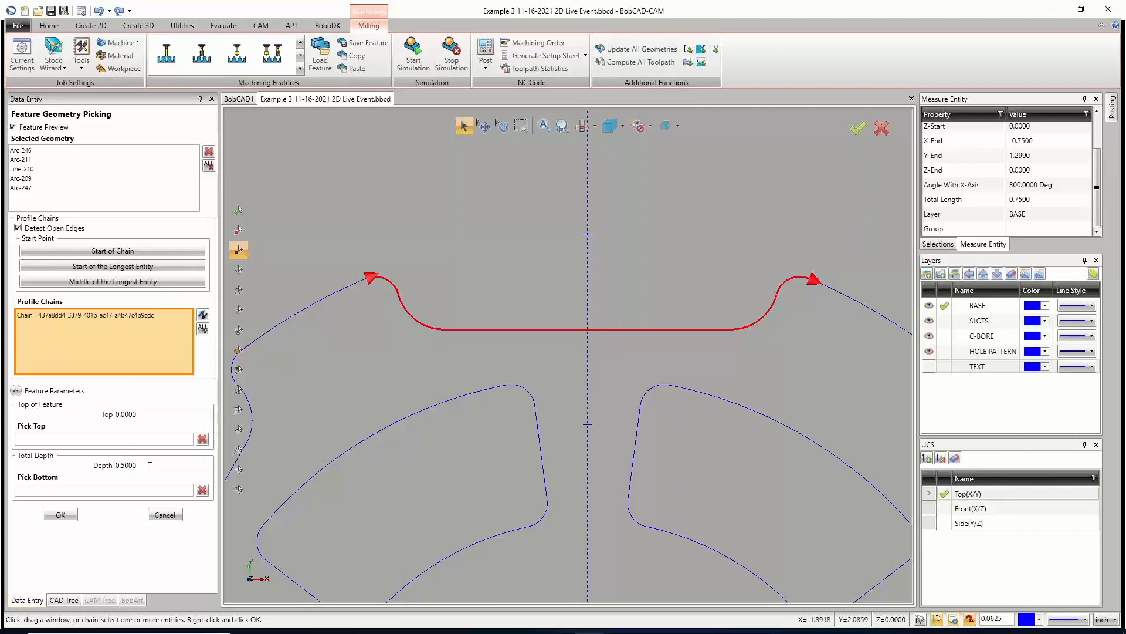
pyautogui.moveTo(150, 466); pyautogui.dragTo(88, 469)
pyautogui.write('1.2')
pyautogui.click(61, 515)
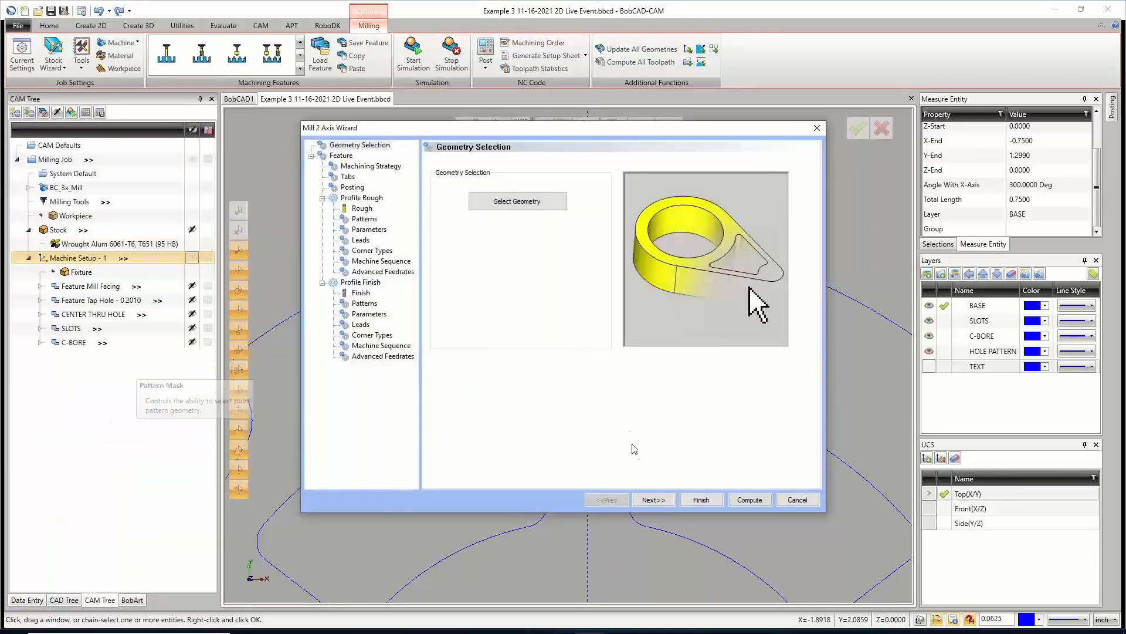
# Set the notch feature's top to -0.1 by picking a point on the notch's straight bottom edge.
pyautogui.click(665, 502)
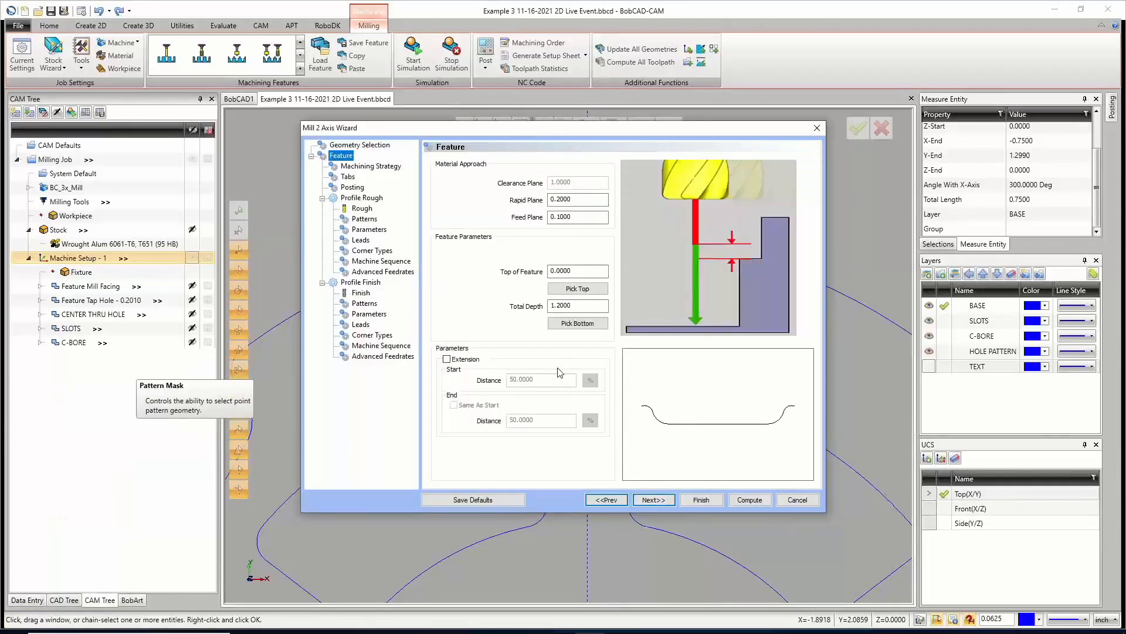
pyautogui.click(578, 289)
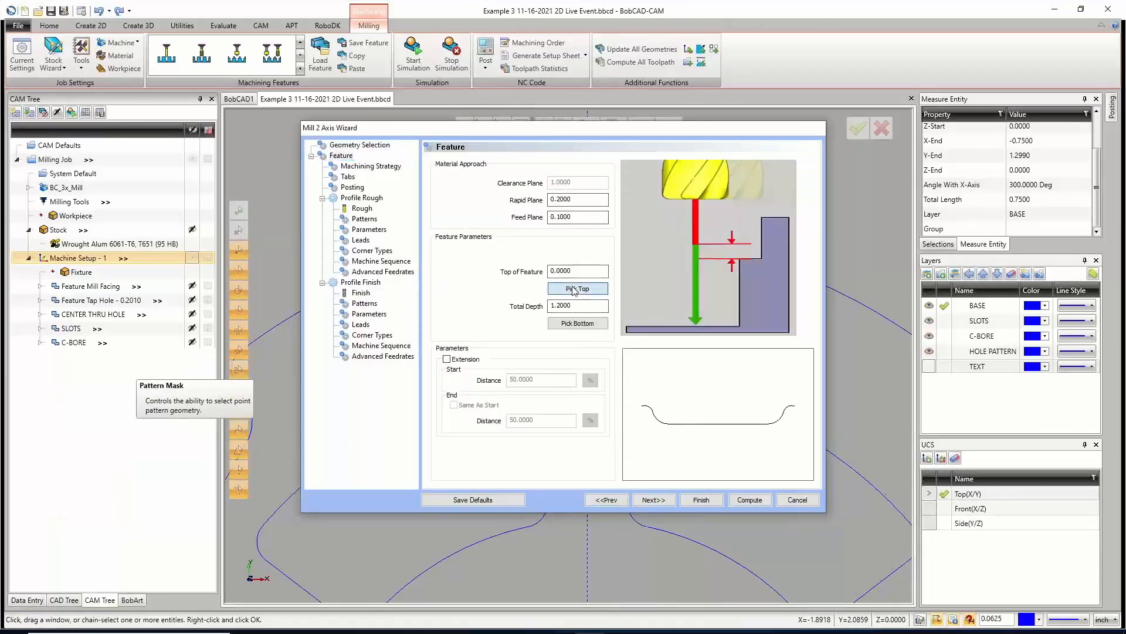
pyautogui.click(524, 328)
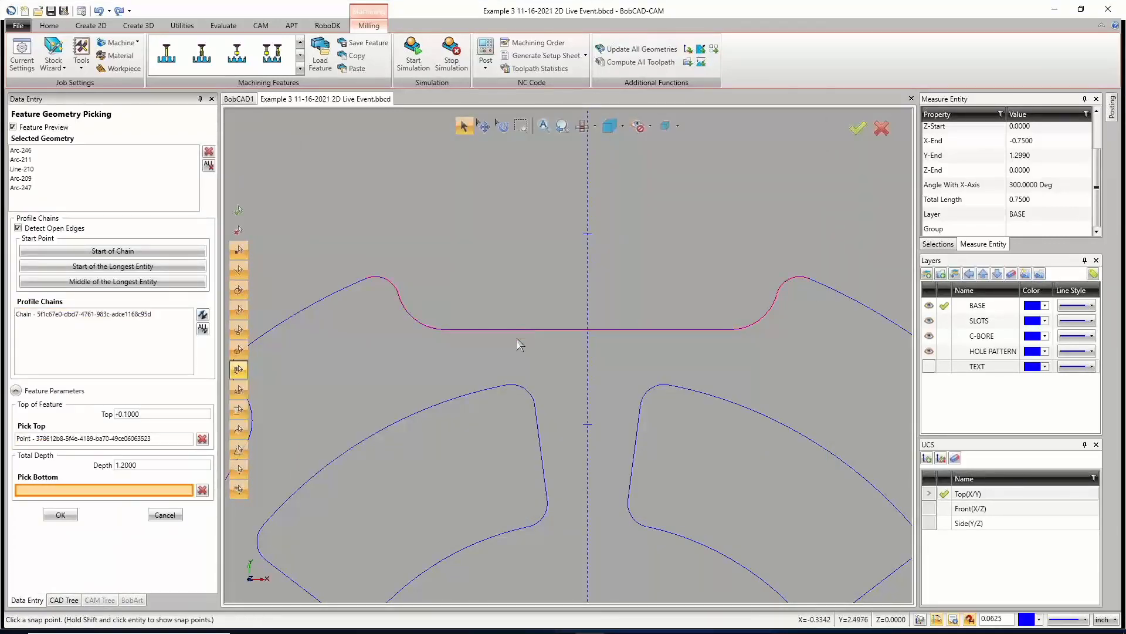
pyautogui.click(60, 514)
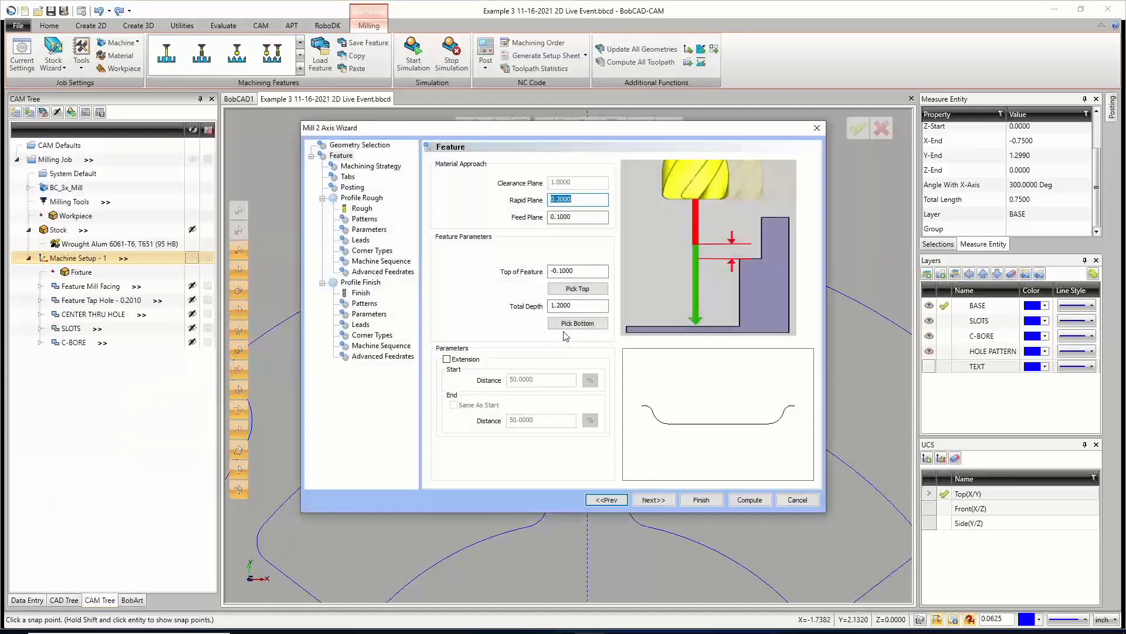
pyautogui.click(587, 305)
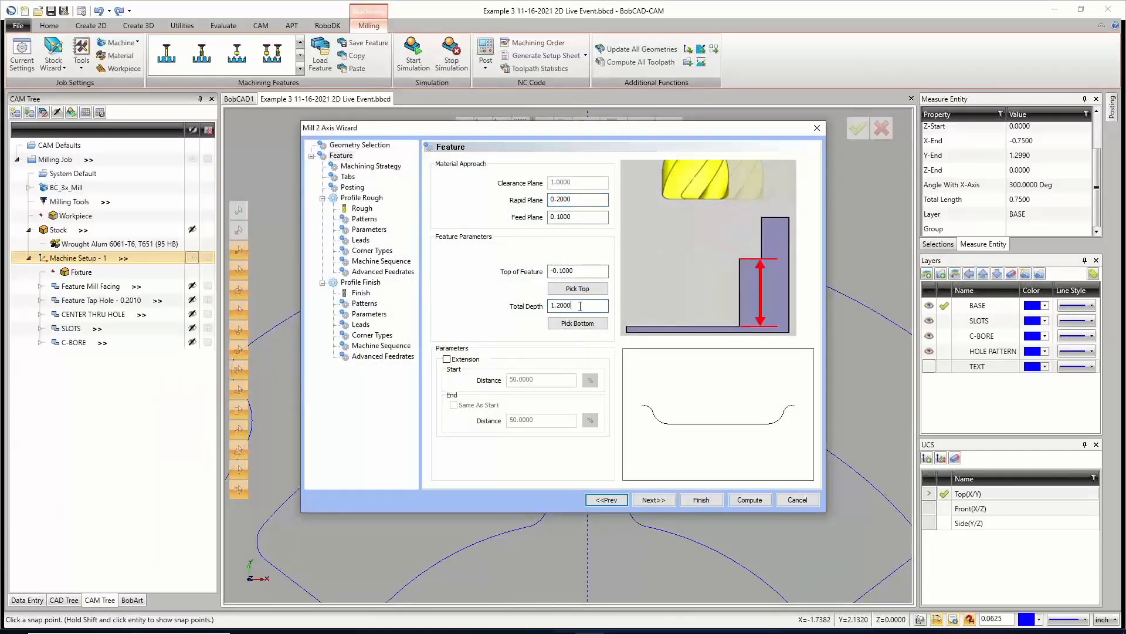
pyautogui.click(447, 359)
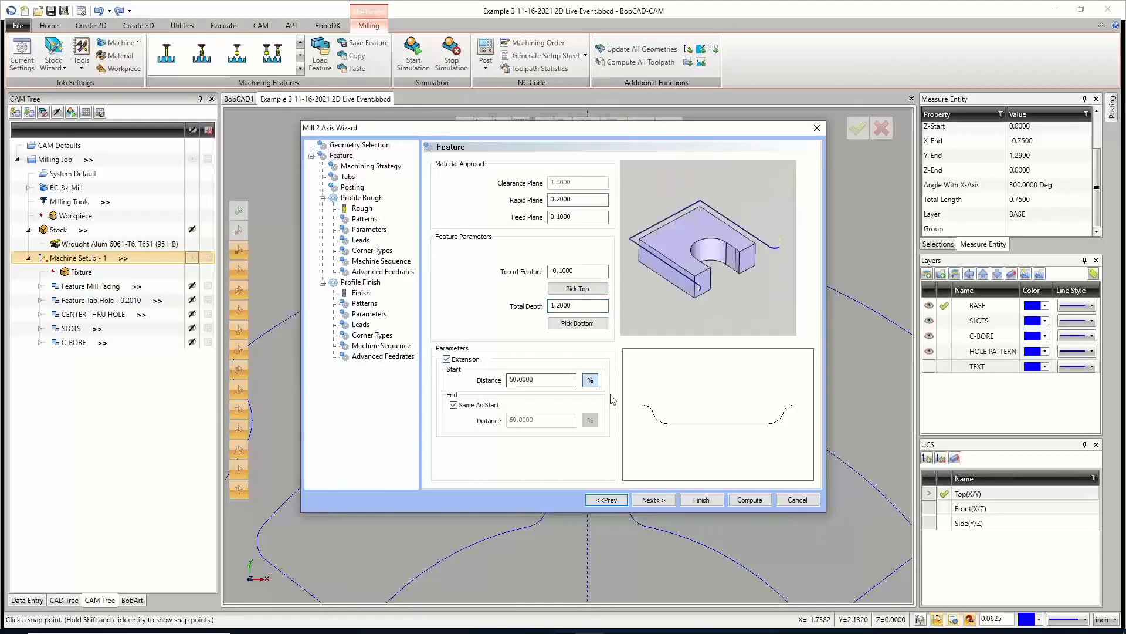
pyautogui.click(537, 379)
pyautogui.click(446, 359)
# Keep the default strategy, tab and posting settings and assign the 1/2 flat rough endmill to Profile Rough.
pyautogui.click(662, 499)
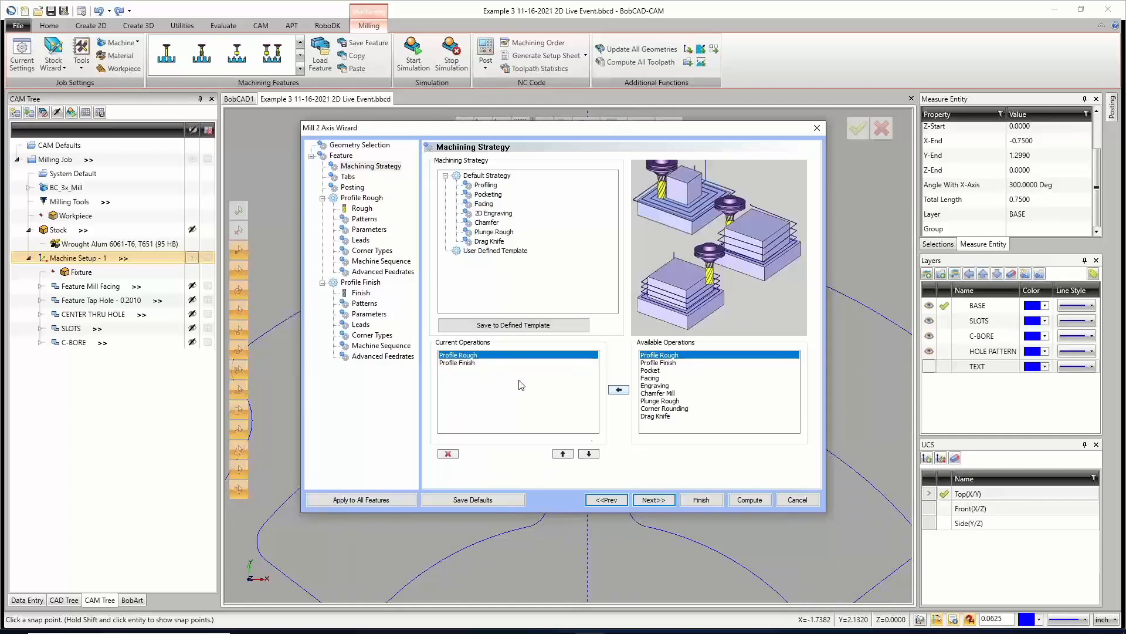
pyautogui.click(657, 500)
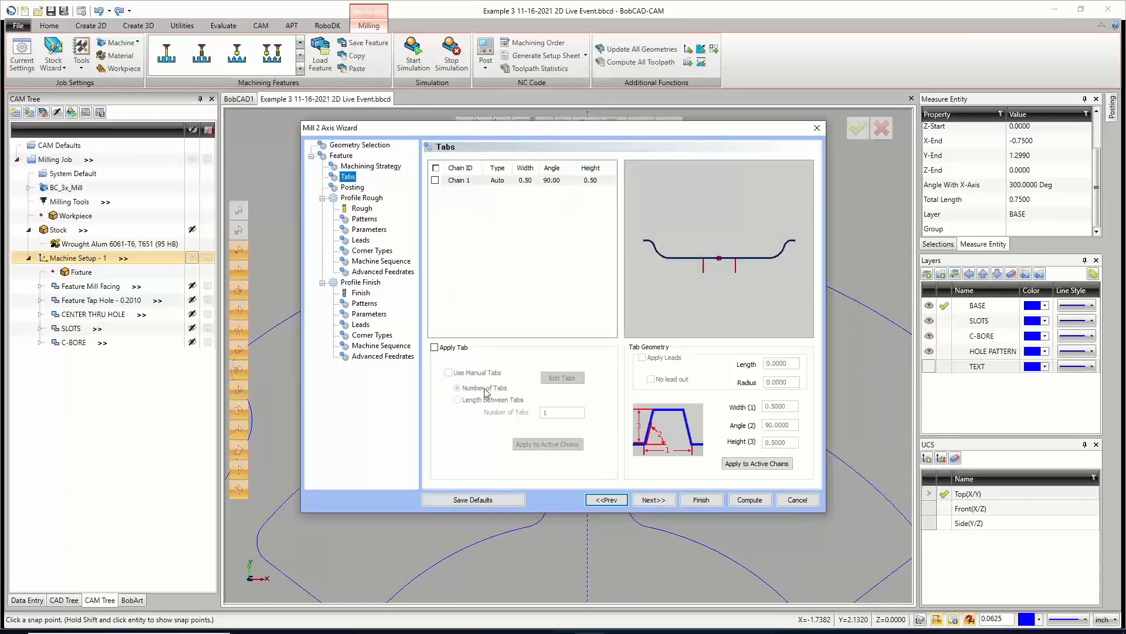
pyautogui.click(653, 499)
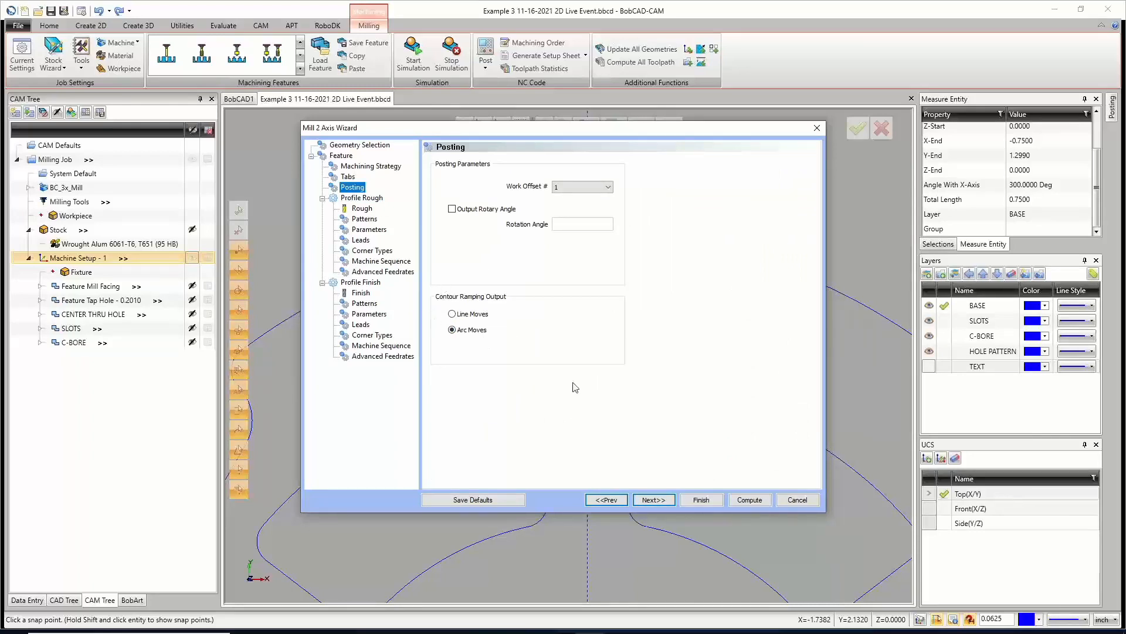
pyautogui.click(655, 500)
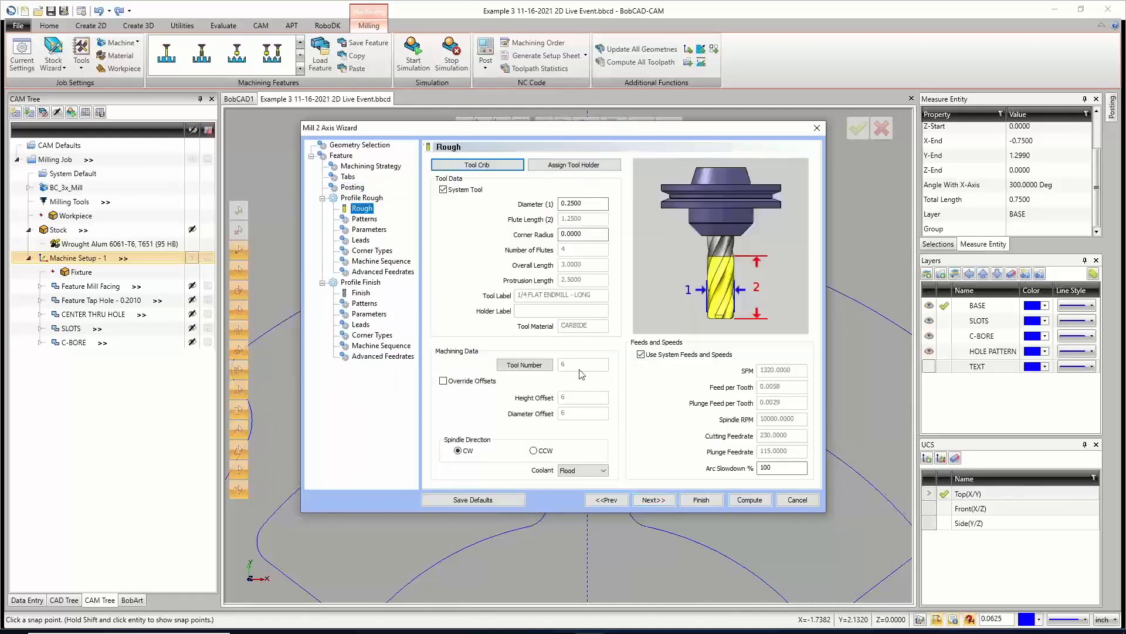
pyautogui.click(478, 170)
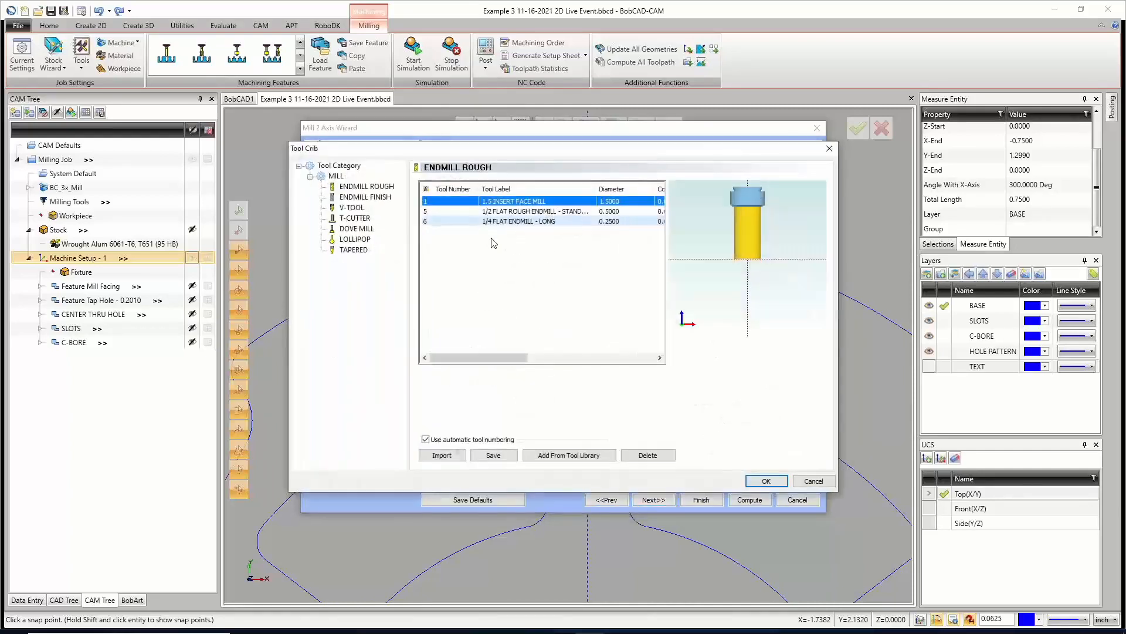
pyautogui.click(505, 211)
pyautogui.click(753, 481)
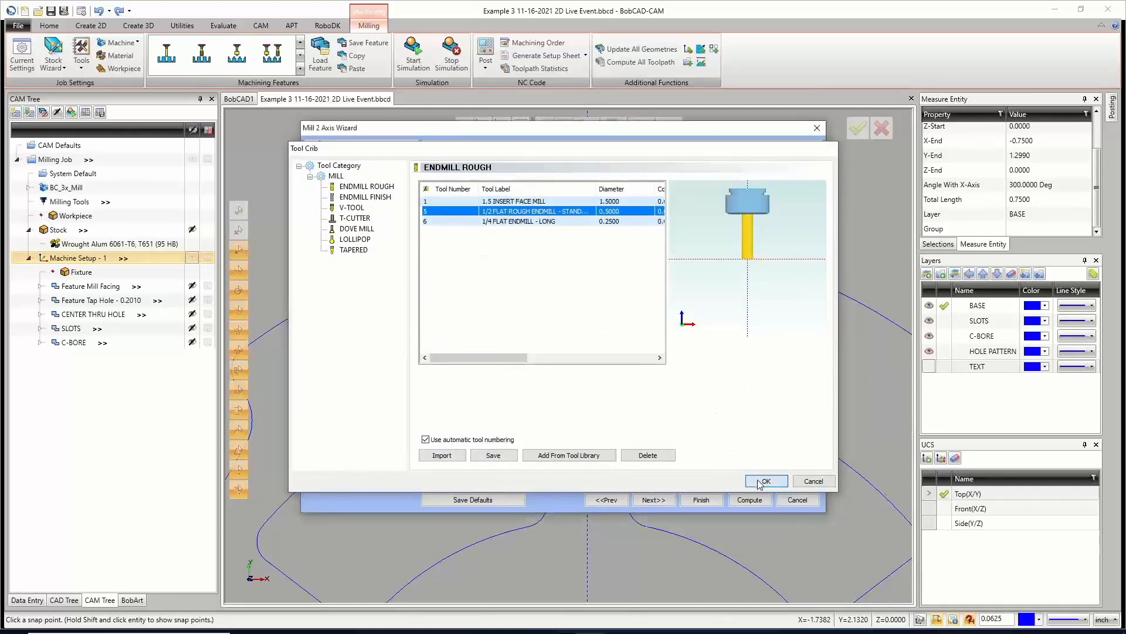
# Set the Profile Rough pattern to Side Roughing, with its passes defined by Stepover.
pyautogui.click(653, 500)
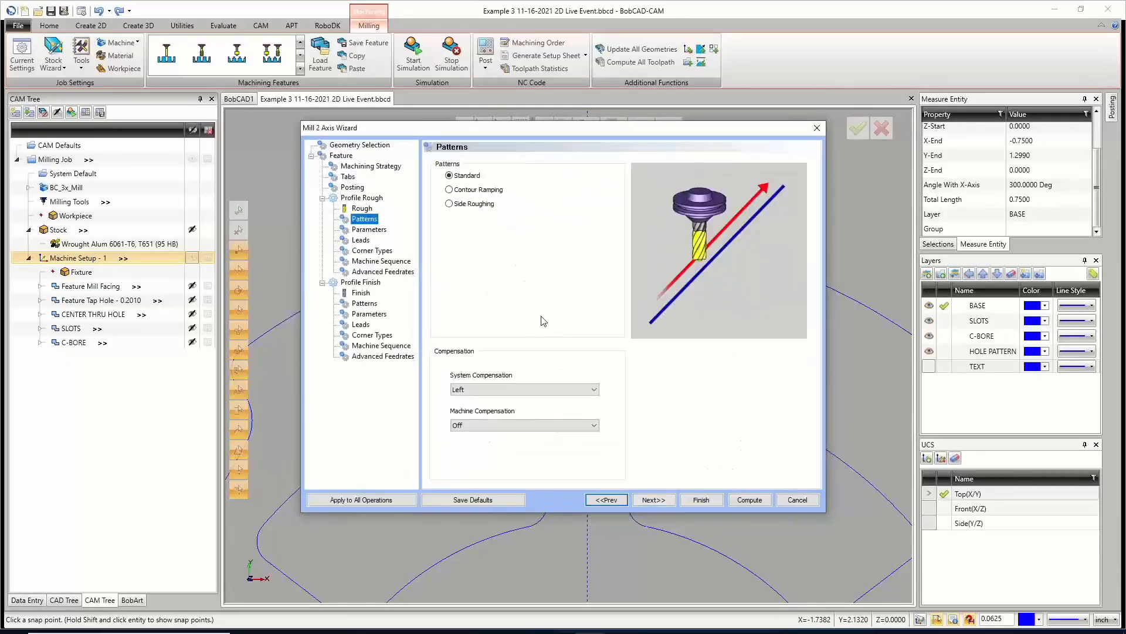
pyautogui.click(449, 203)
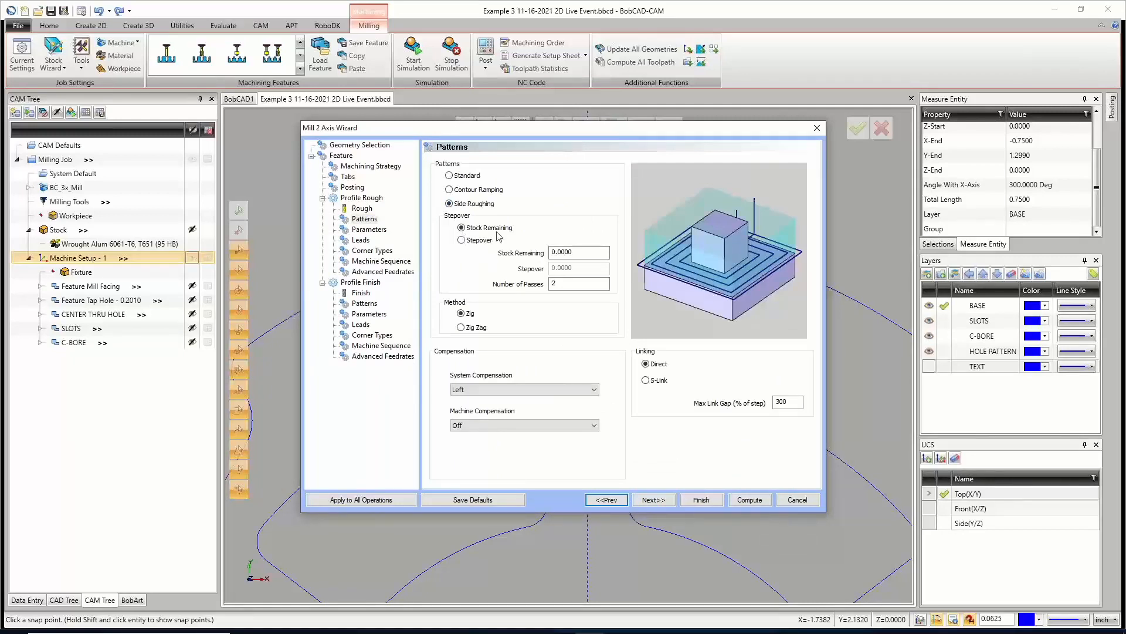
pyautogui.doubleClick(578, 254)
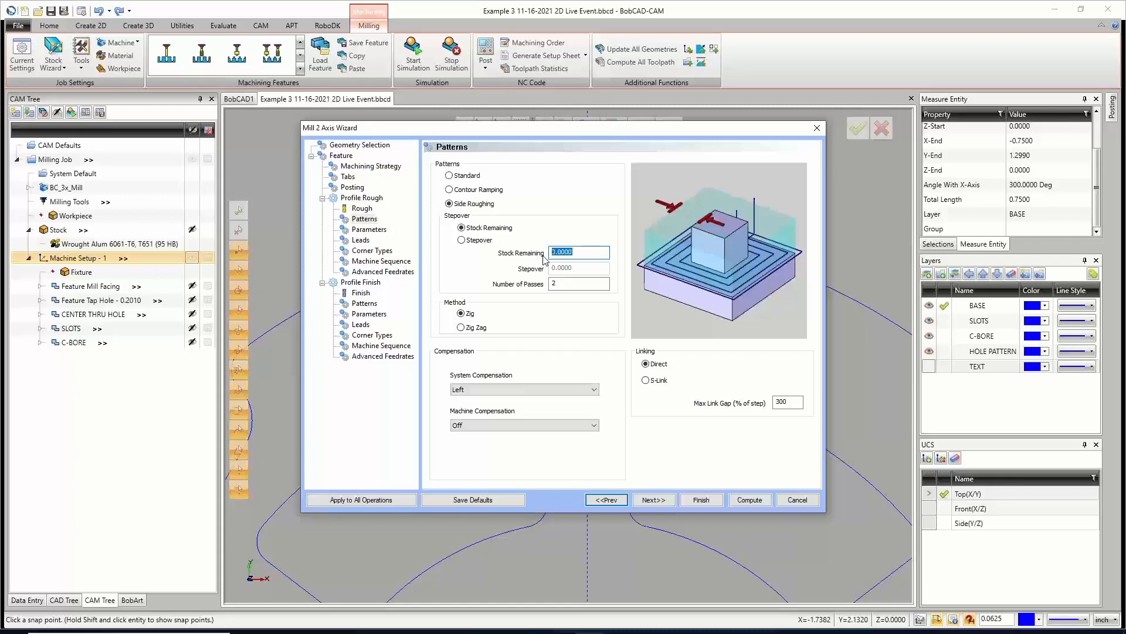
pyautogui.click(461, 240)
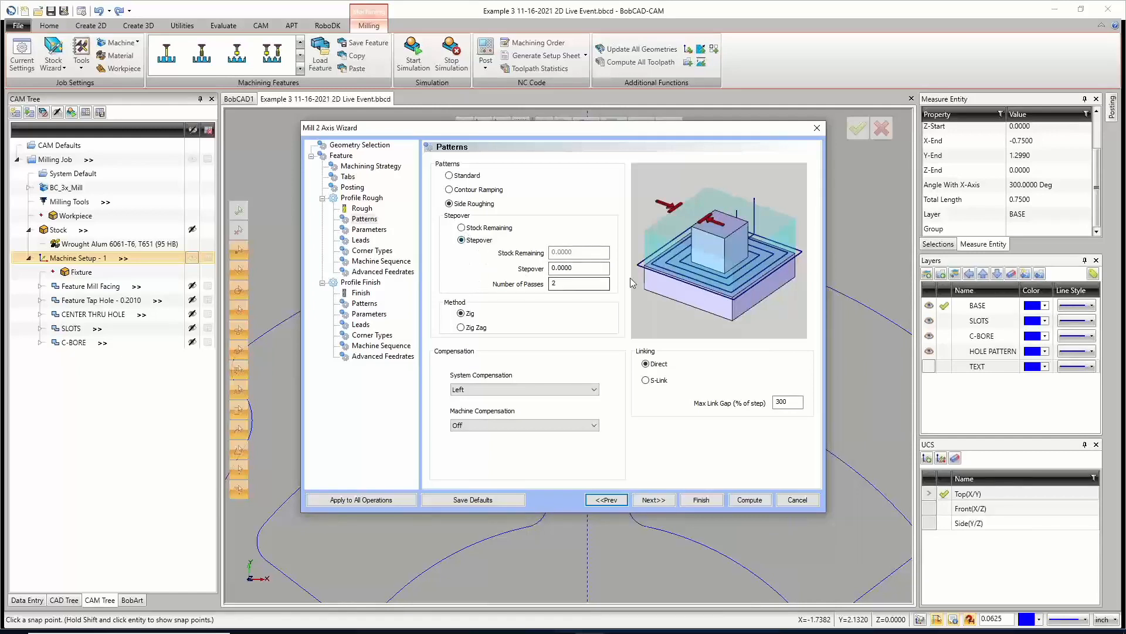
# Set the side roughing stepover to 0.1 with 3 passes, using the Zig method.
pyautogui.doubleClick(556, 268)
pyautogui.write('.5/.25')
pyautogui.press('Tab')
pyautogui.press('Delete')
pyautogui.press('Delete')
pyautogui.press('Delete')
pyautogui.press('Delete')
pyautogui.press('Delete')
pyautogui.press('Delete')
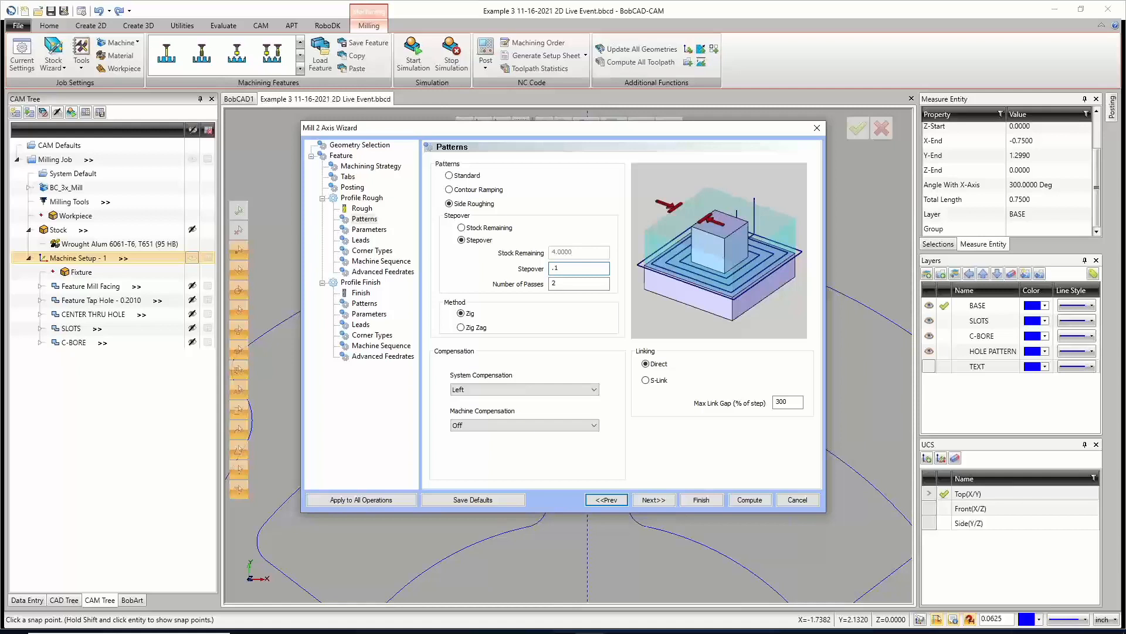
pyautogui.moveTo(561, 284); pyautogui.dragTo(546, 285)
pyautogui.write('3')
pyautogui.moveTo(572, 268); pyautogui.dragTo(552, 268)
pyautogui.click(461, 314)
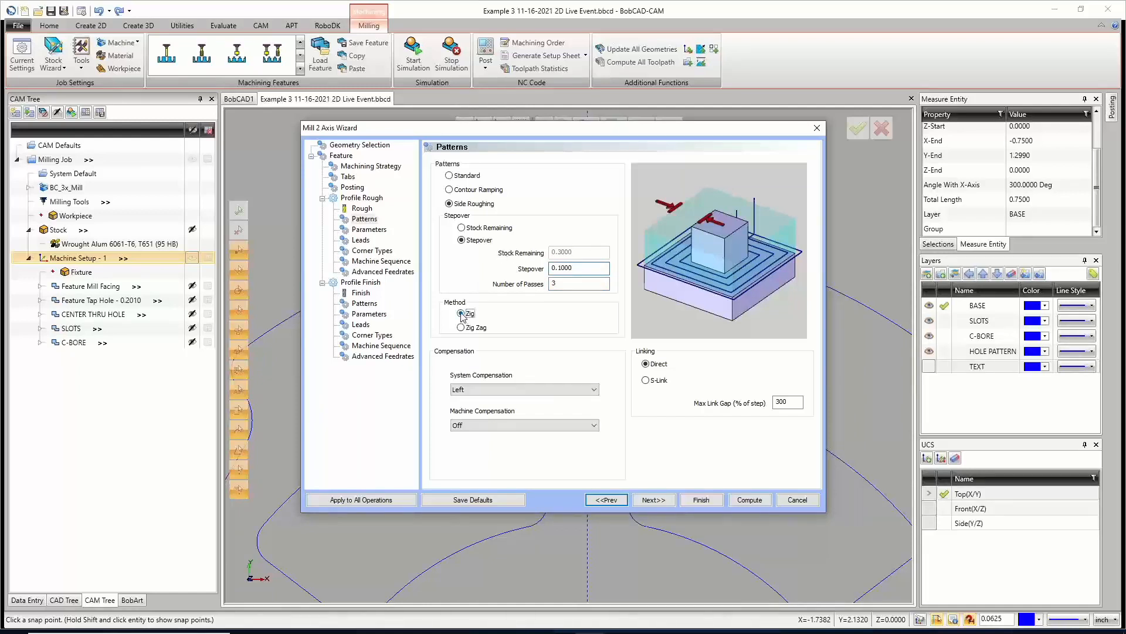
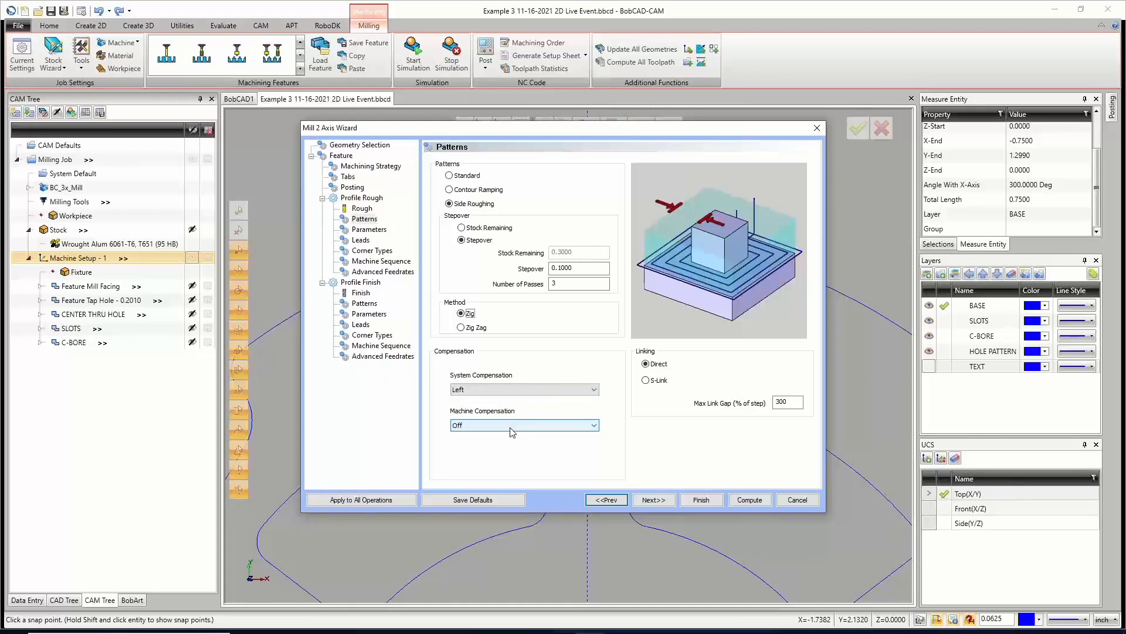
pyautogui.click(645, 364)
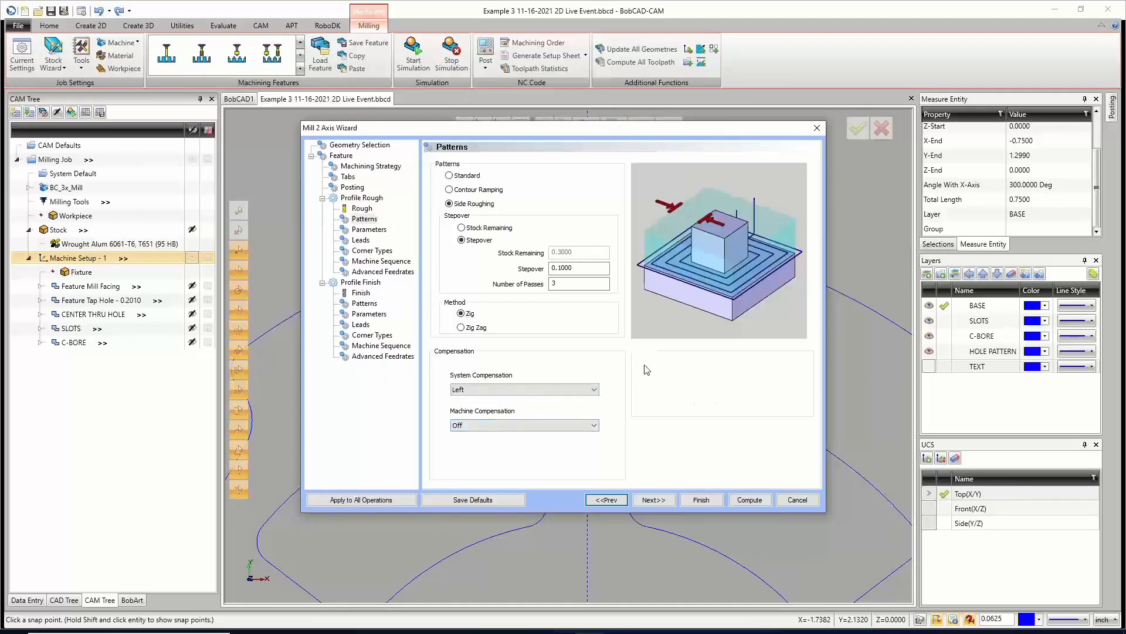
pyautogui.click(646, 377)
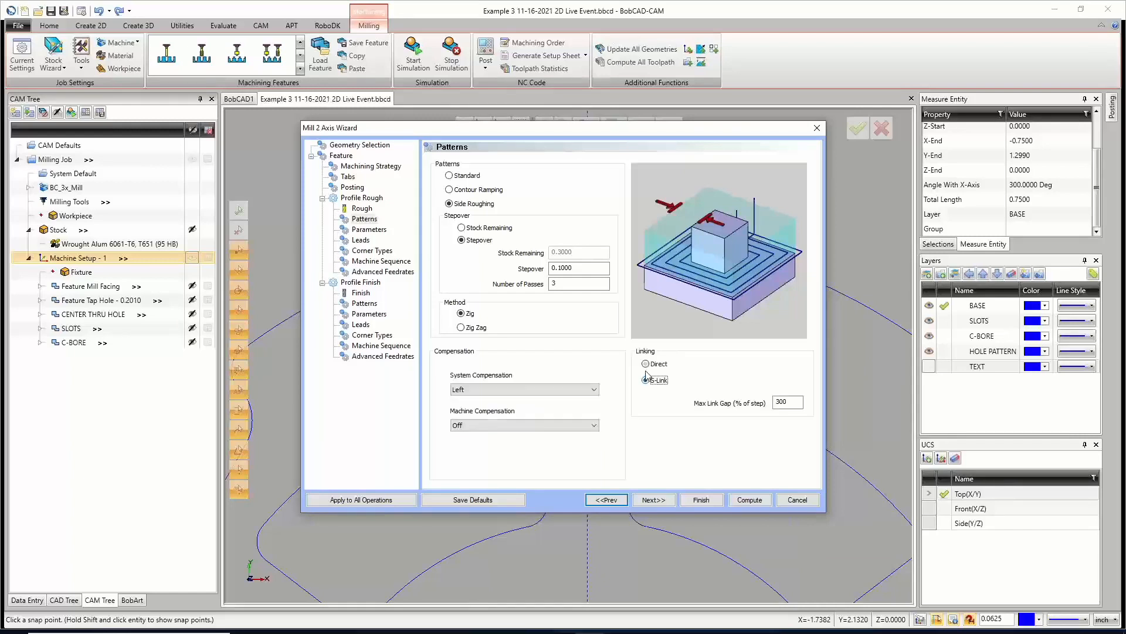
pyautogui.click(646, 364)
# Set the roughing side allowance to 0.01 and use multiple depth steps with a 0.6 depth of cut.
pyautogui.click(652, 501)
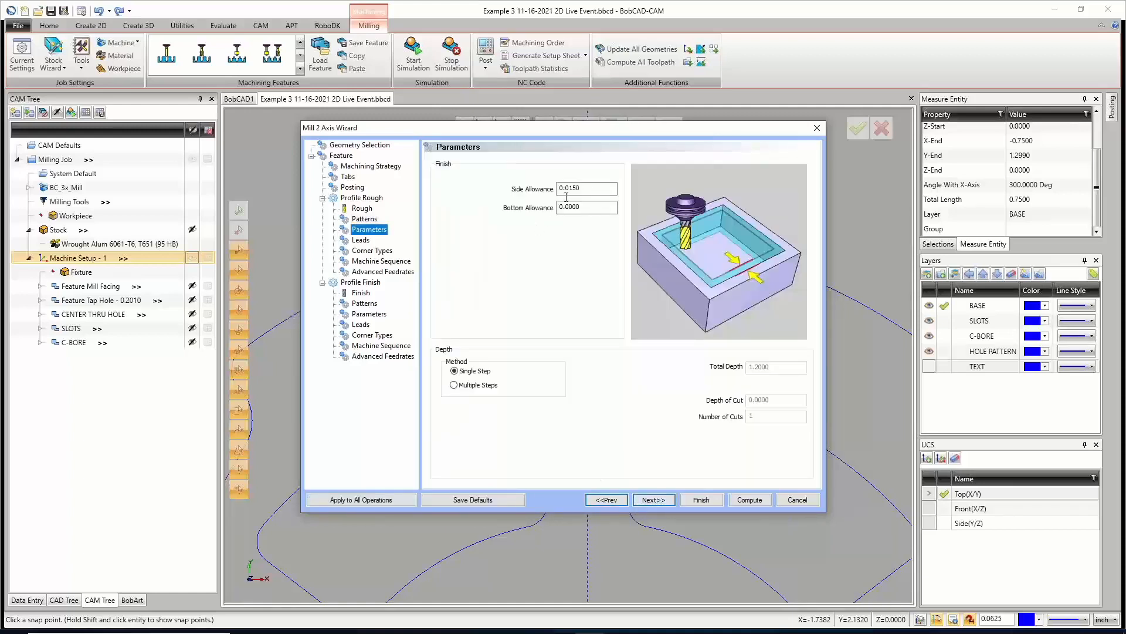
pyautogui.click(579, 188)
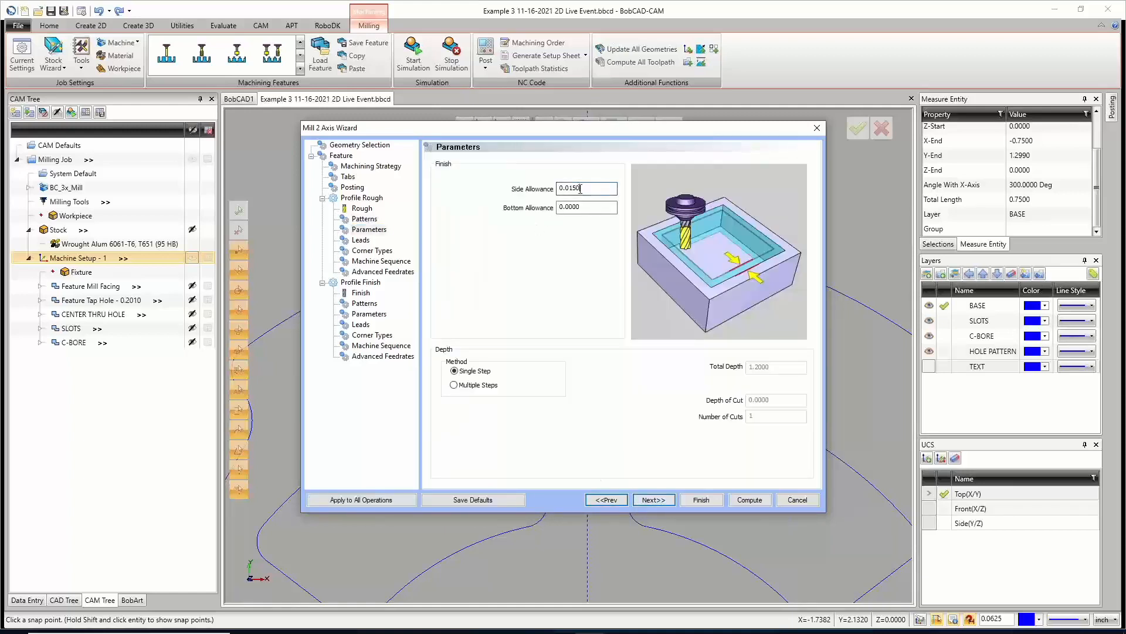
pyautogui.click(455, 386)
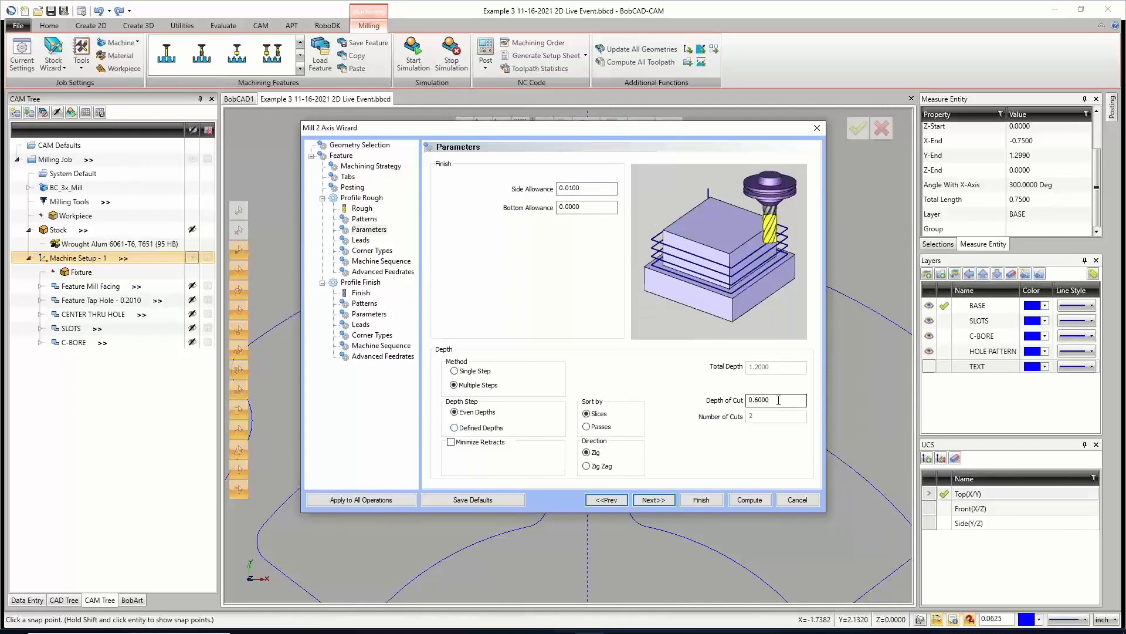
pyautogui.moveTo(780, 400); pyautogui.dragTo(702, 398)
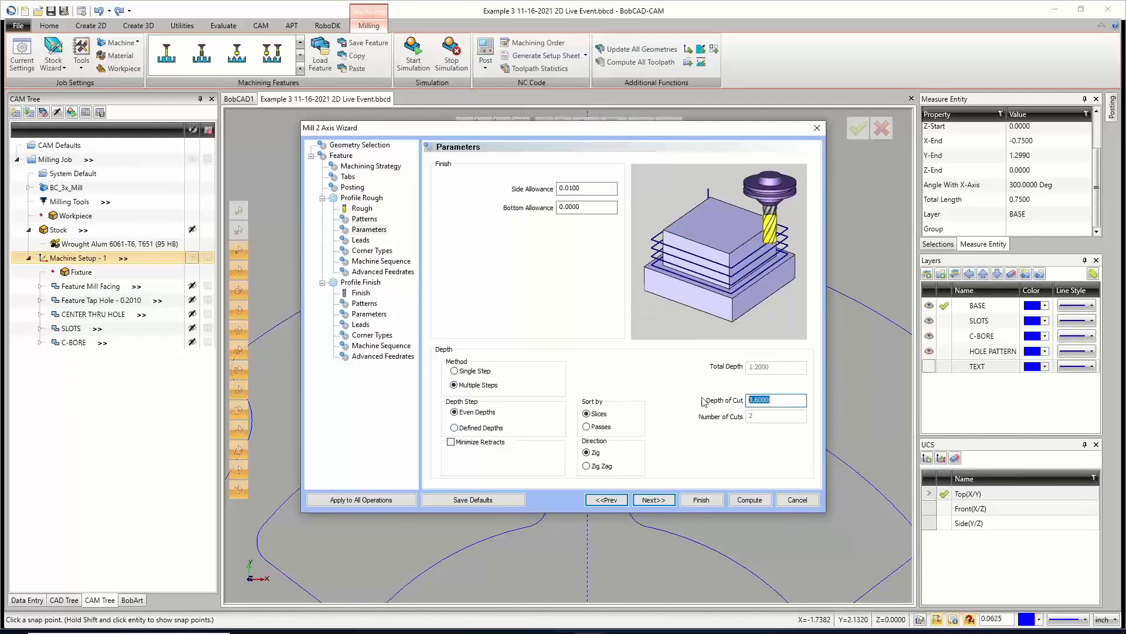
# Set the Profile Rough lead-in to Circular with a Tangent line.
pyautogui.click(669, 498)
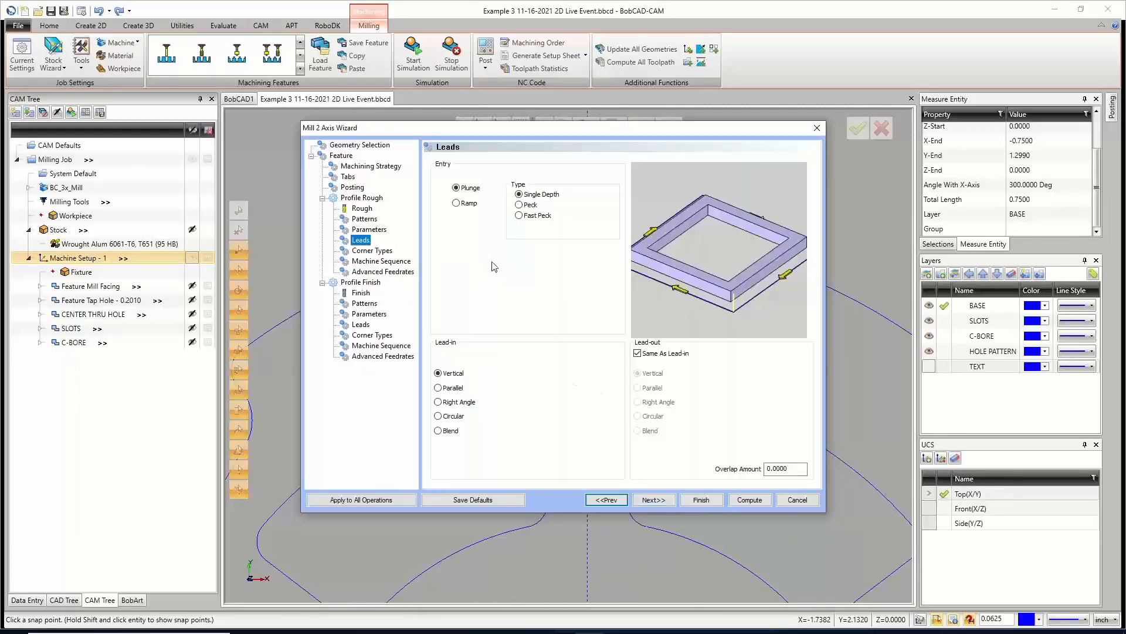
pyautogui.click(438, 416)
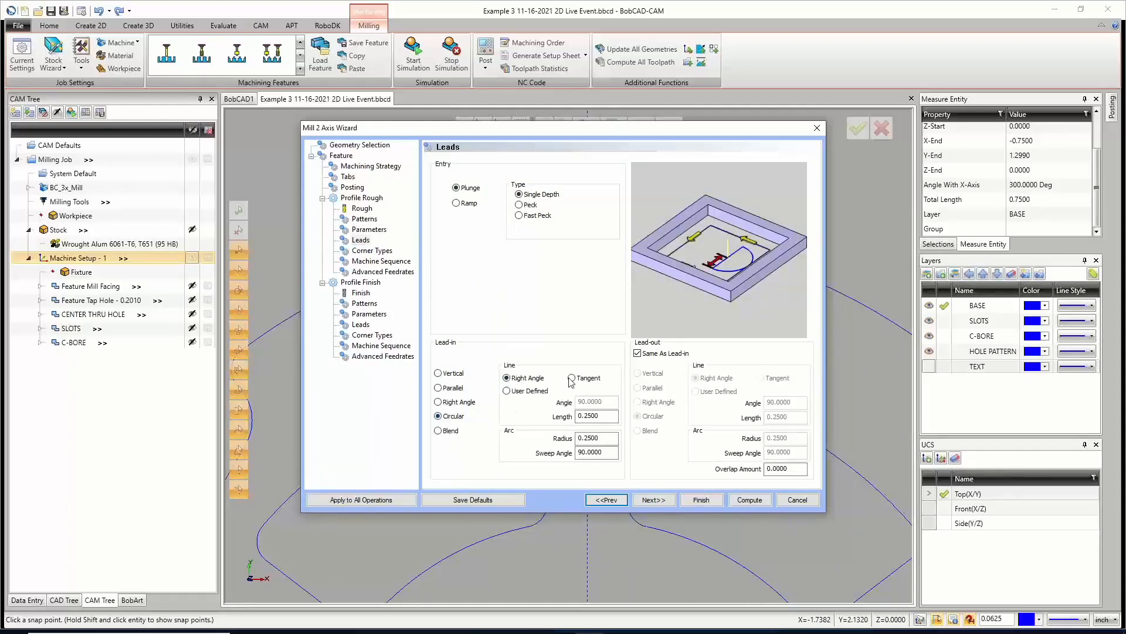
pyautogui.click(572, 378)
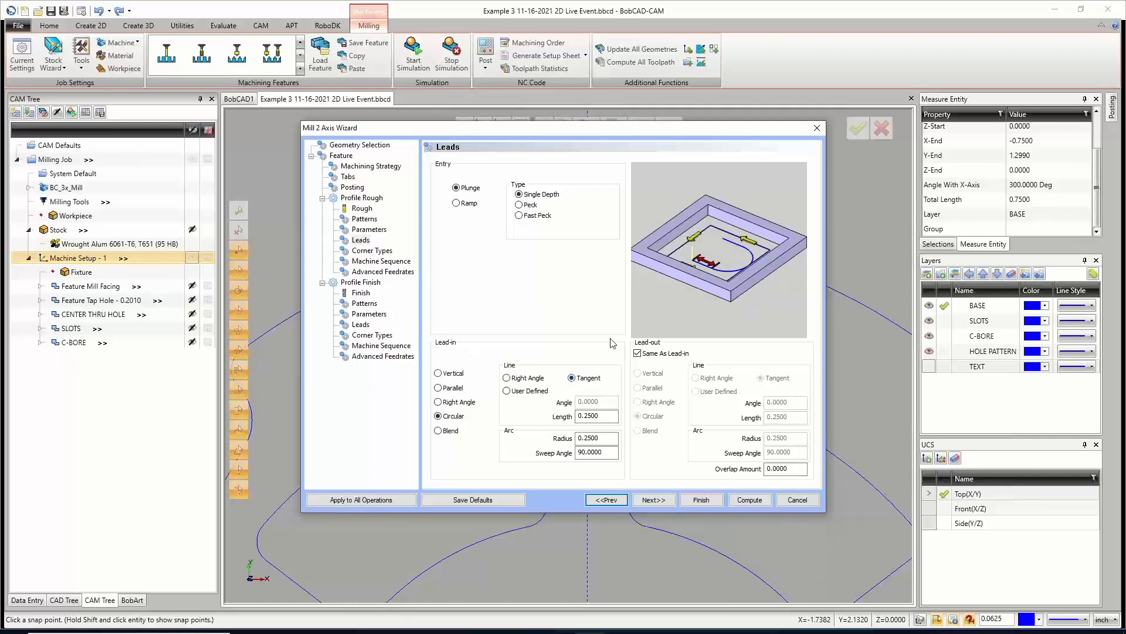
pyautogui.moveTo(506, 128); pyautogui.dragTo(487, 375)
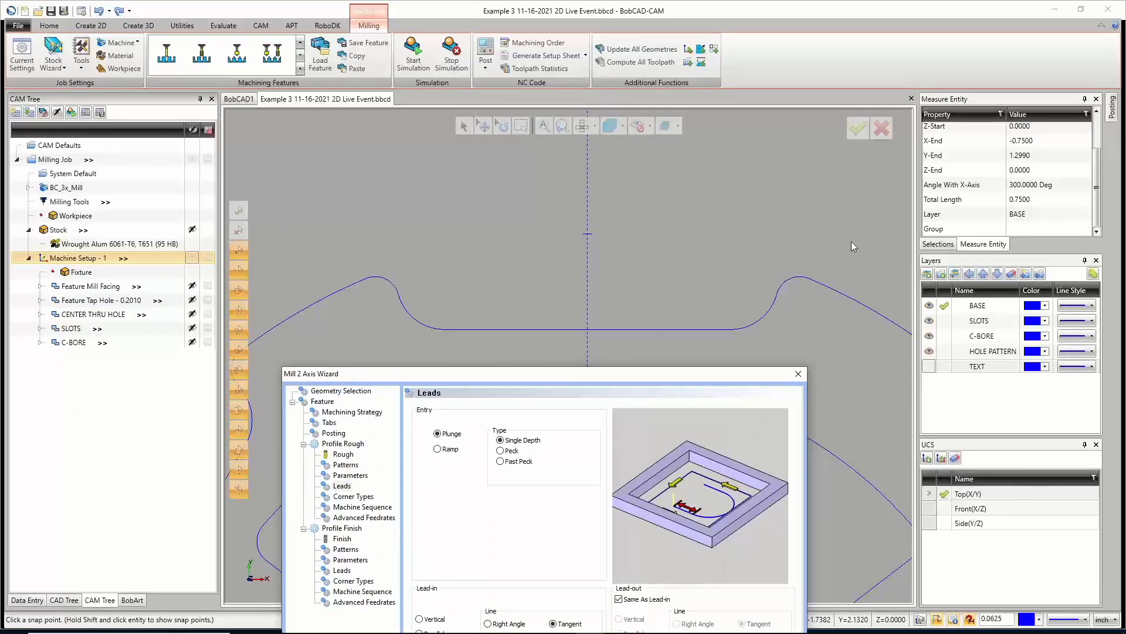
pyautogui.moveTo(594, 380); pyautogui.dragTo(610, 164)
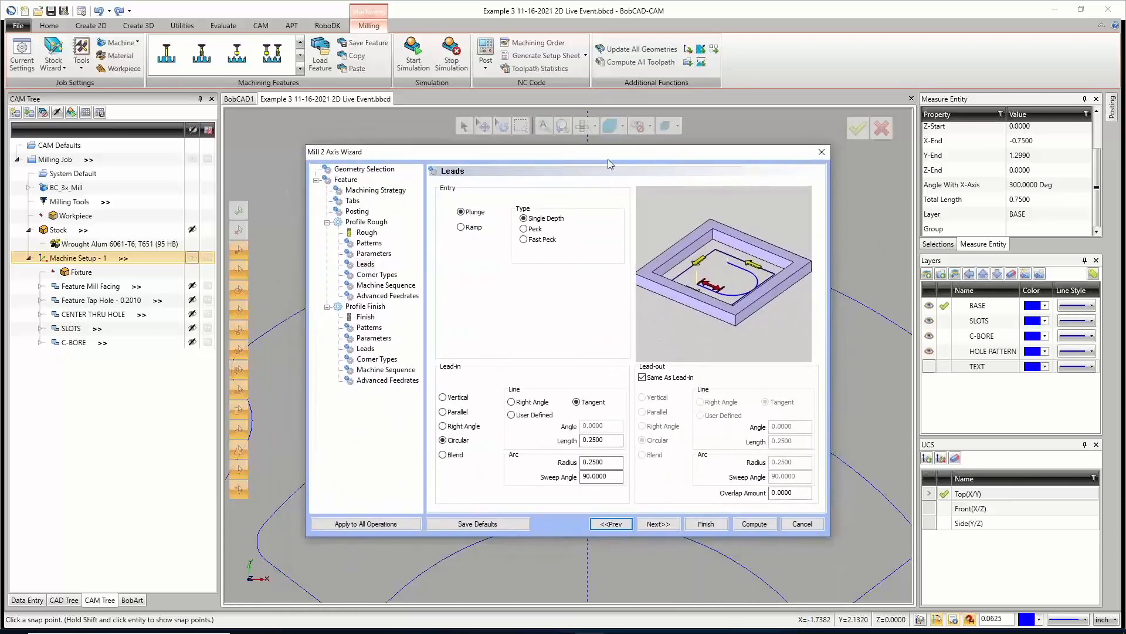
# Keep the default corner types, set the roughing sort order to Optimized and advance to the Profile Finish tool settings.
pyautogui.click(659, 524)
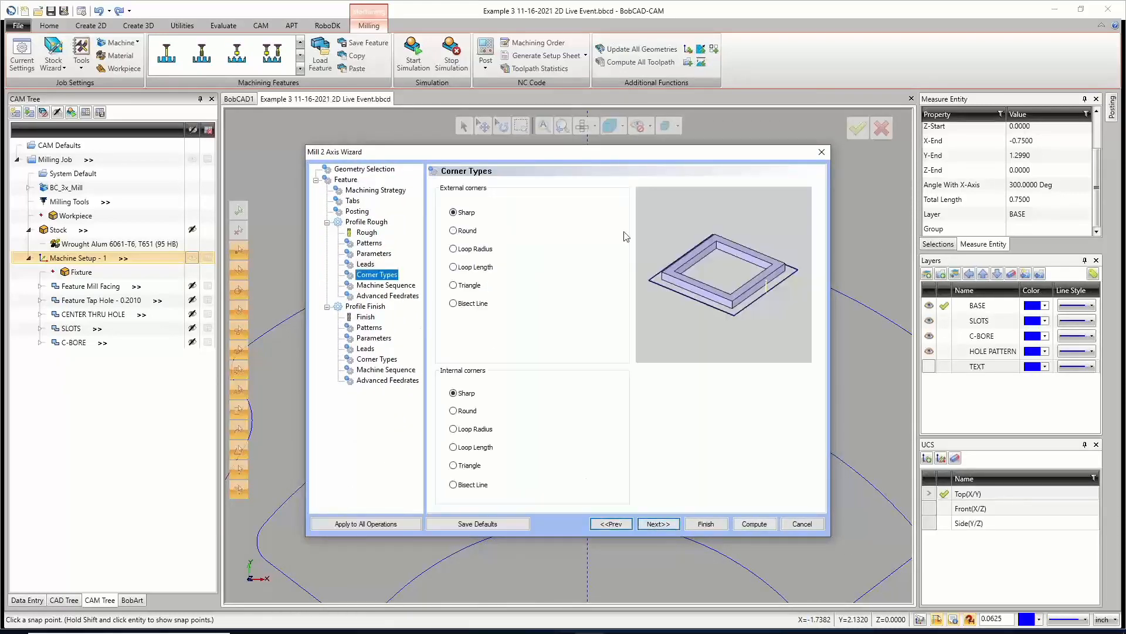
pyautogui.click(665, 528)
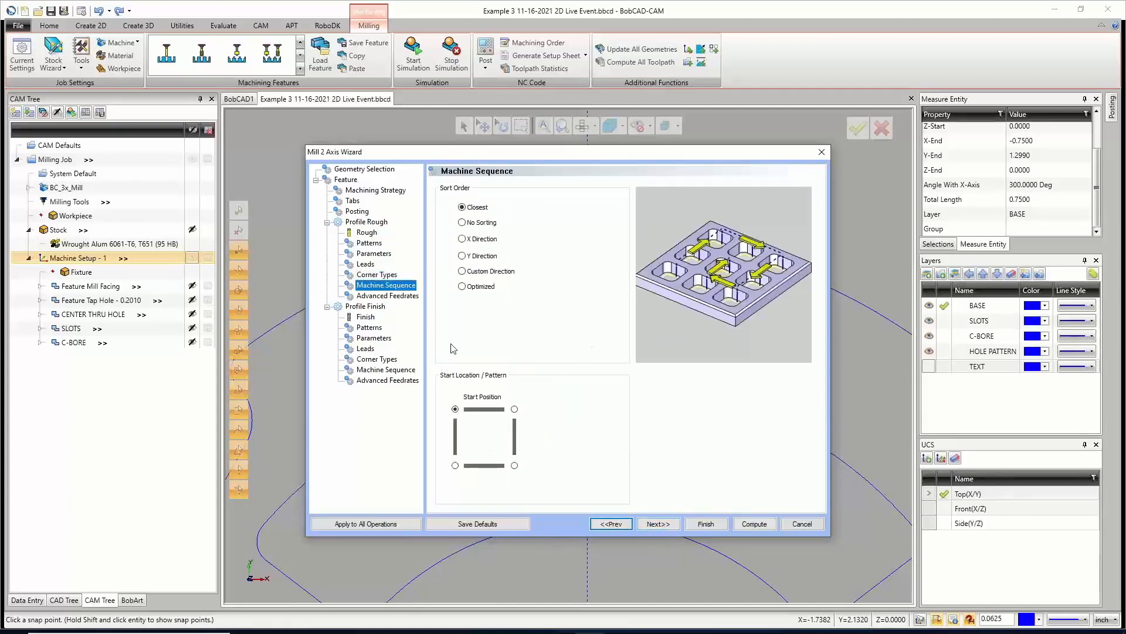
pyautogui.click(462, 287)
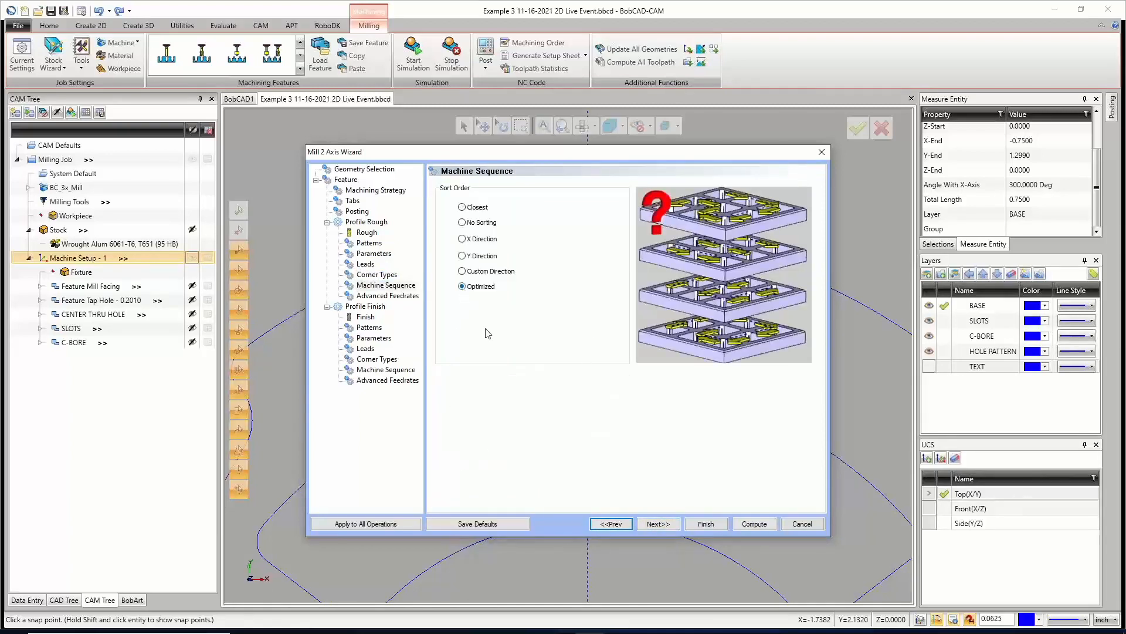
pyautogui.click(663, 523)
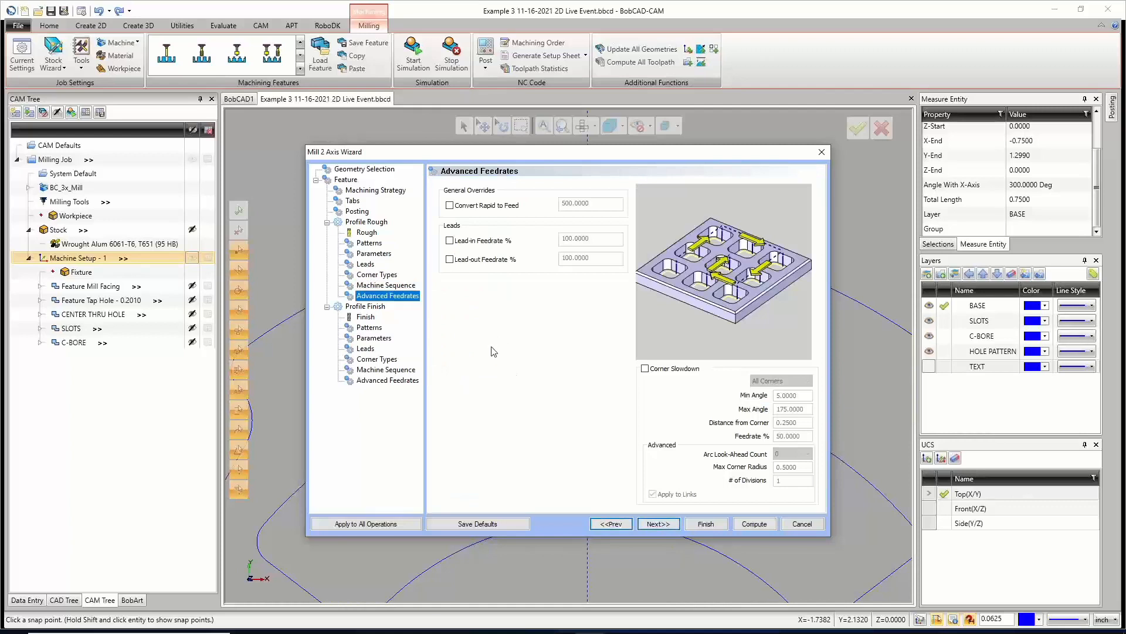
pyautogui.click(666, 524)
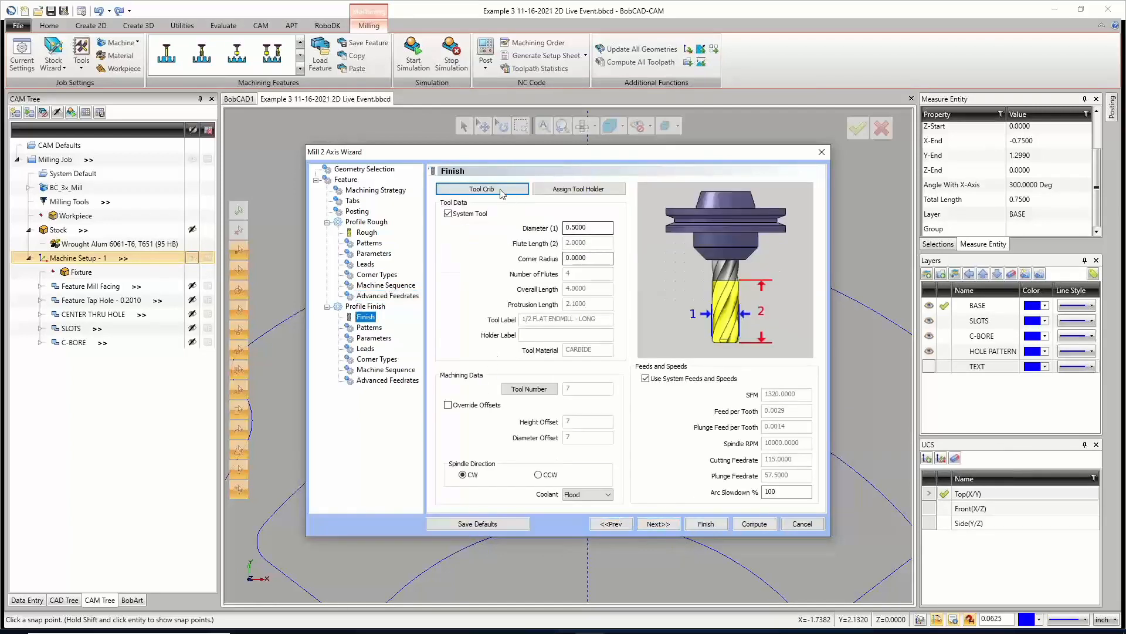
# Assign the 1/4 FLAT ENDMILL - LONG from the tool crib to the Profile Finish operation.
pyautogui.click(501, 190)
pyautogui.click(481, 245)
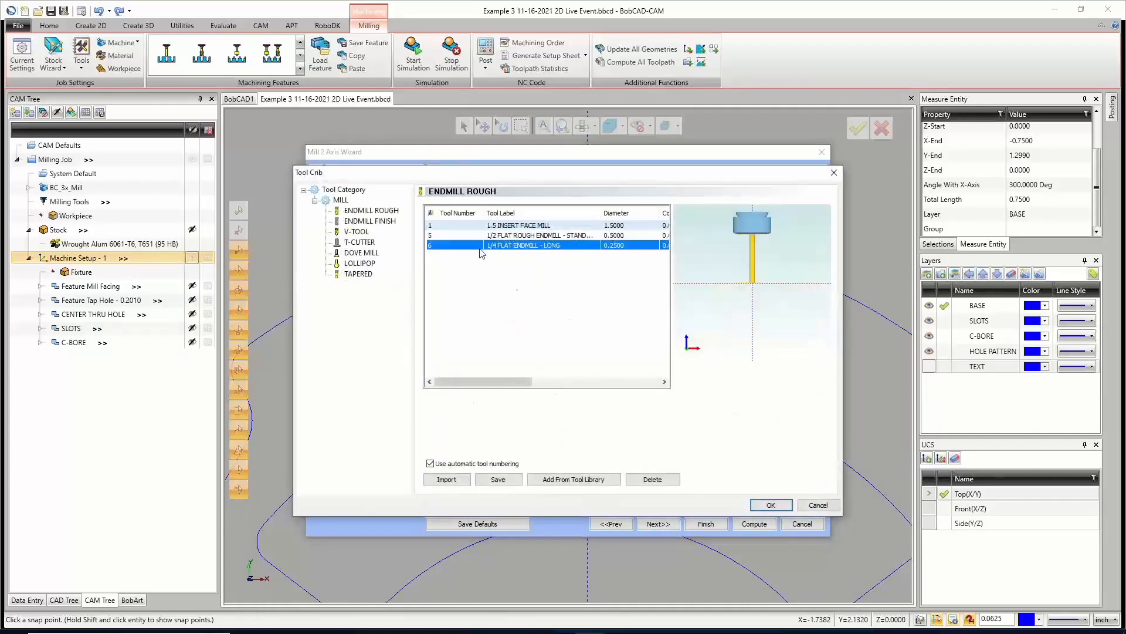
pyautogui.click(786, 508)
pyautogui.click(672, 528)
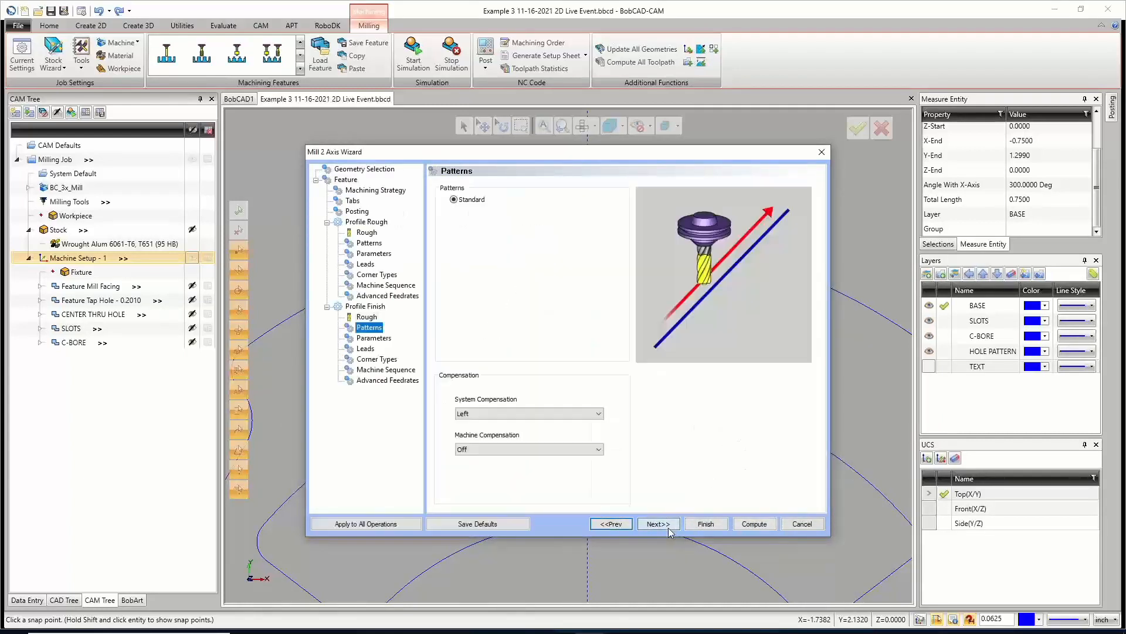
# Set the Profile Finish machine compensation to Comp Left / G41 and keep the default allowances and single depth step.
pyautogui.click(584, 449)
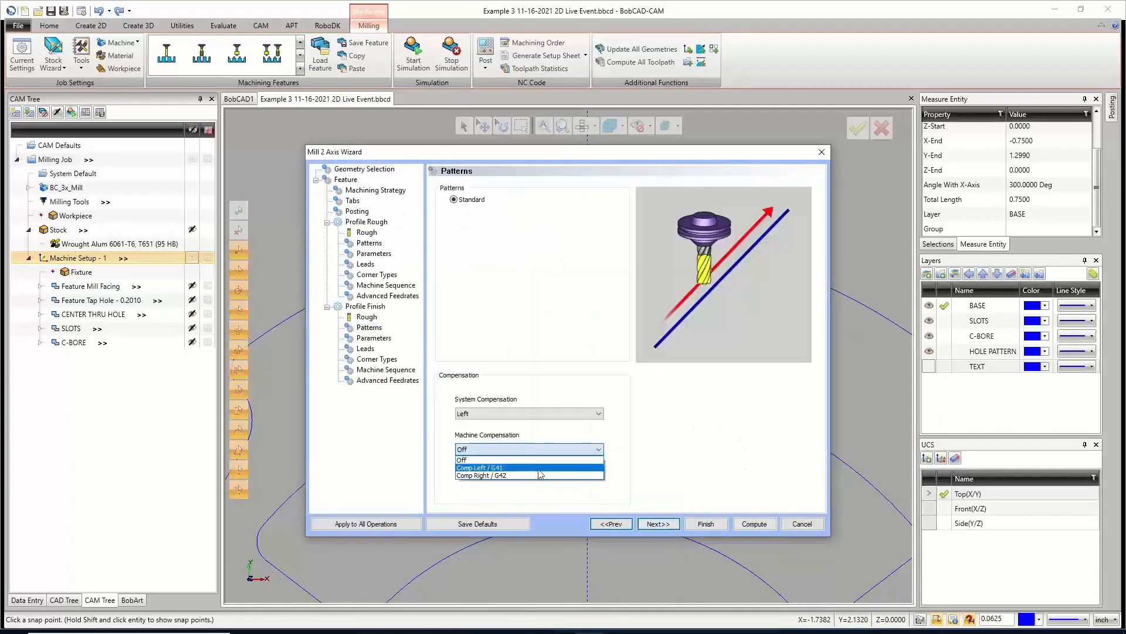
pyautogui.click(539, 468)
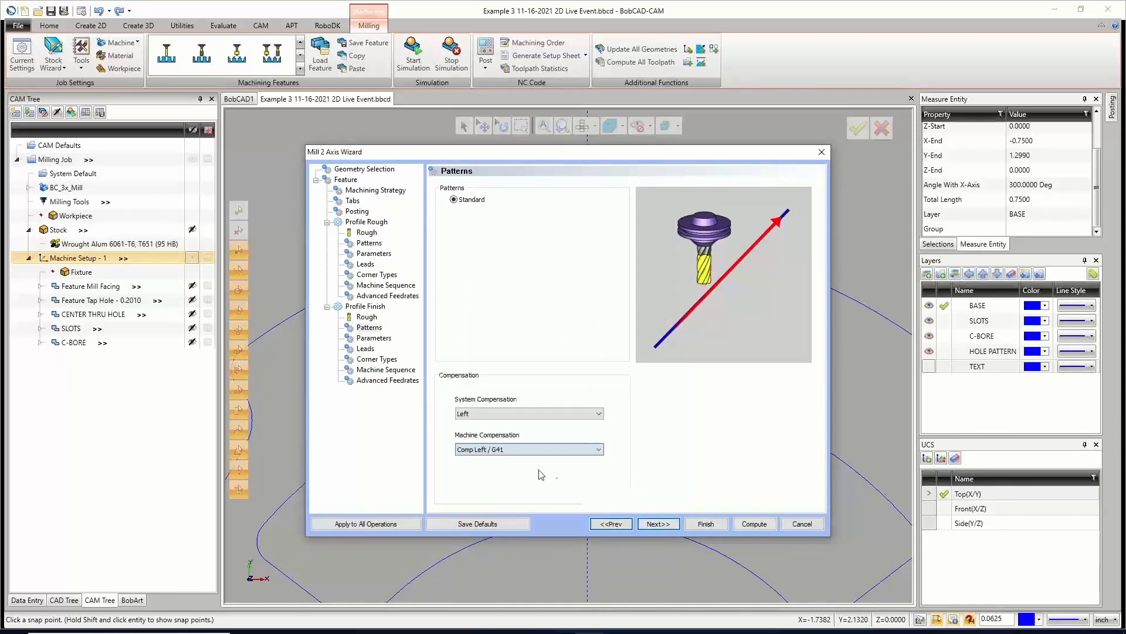
pyautogui.click(658, 523)
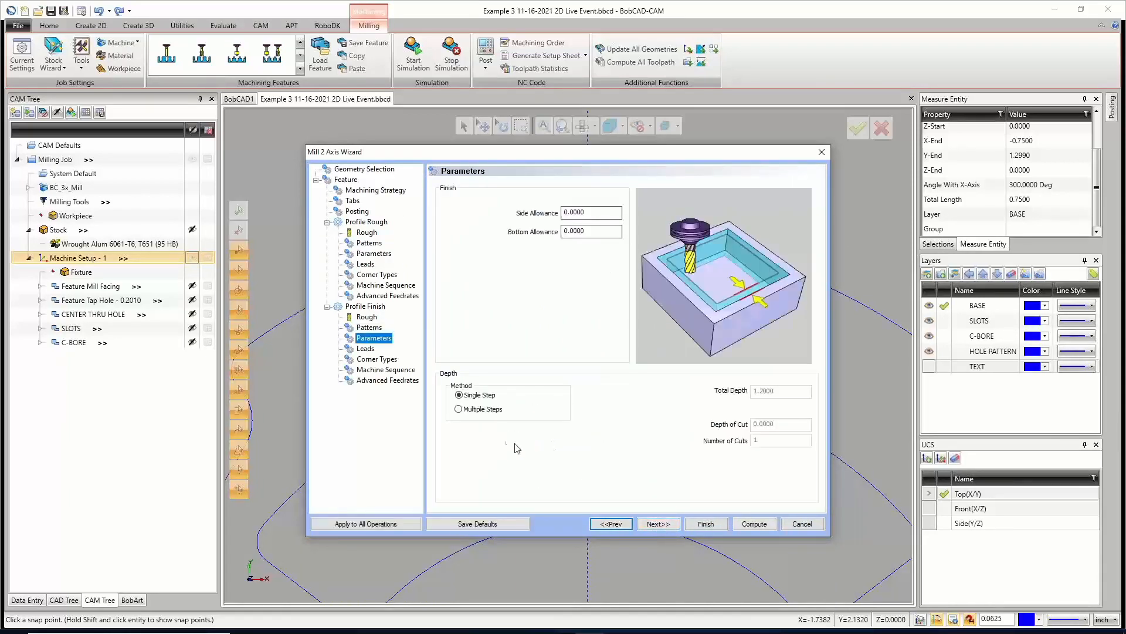
pyautogui.click(658, 524)
# Apply the Profile Rough lead settings to all operations and check them against the Profile Finish leads.
pyautogui.click(365, 265)
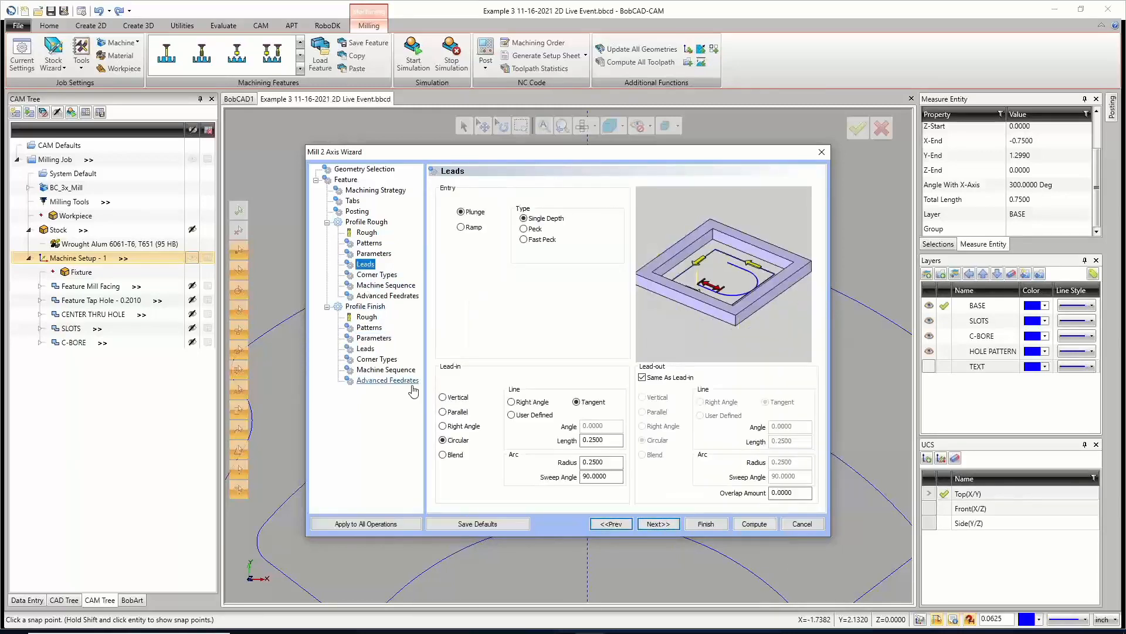
pyautogui.click(395, 526)
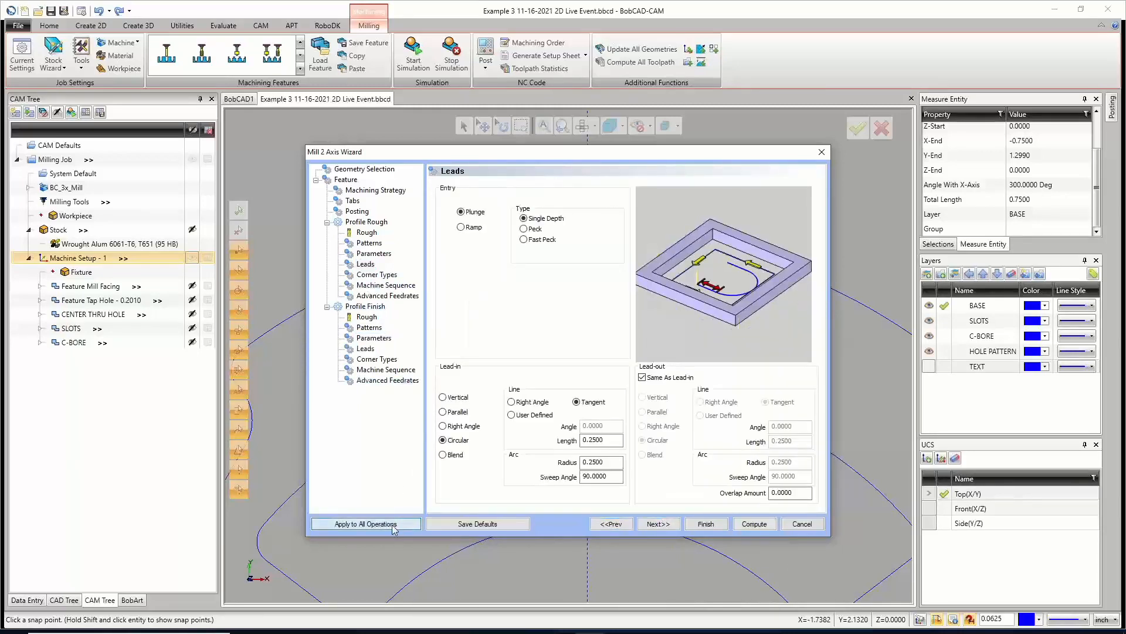
pyautogui.click(366, 347)
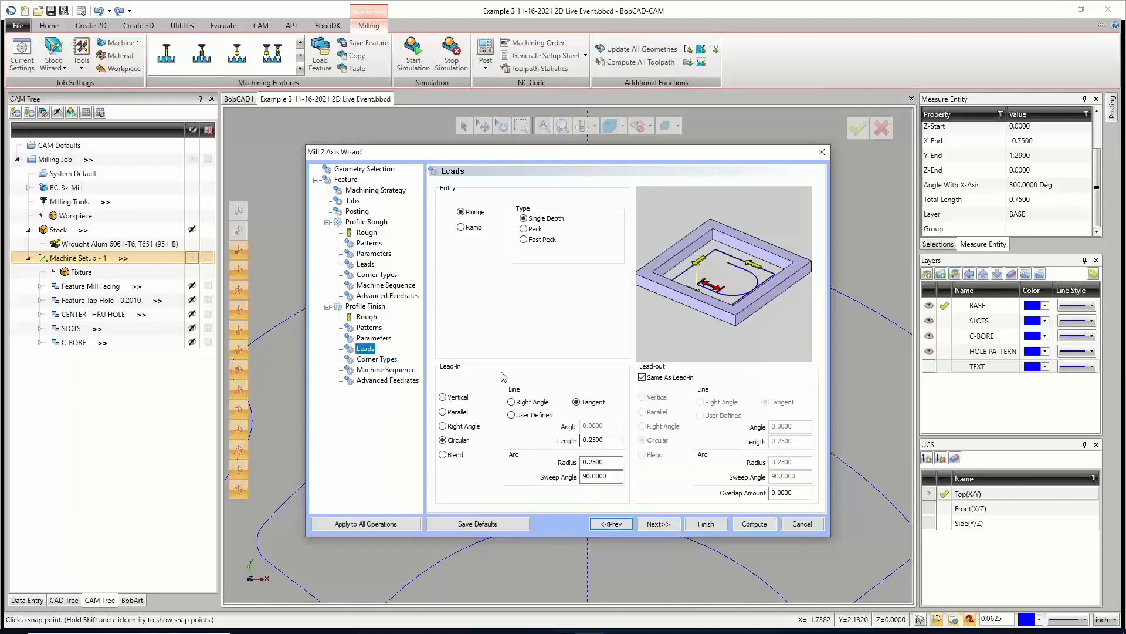
pyautogui.click(365, 263)
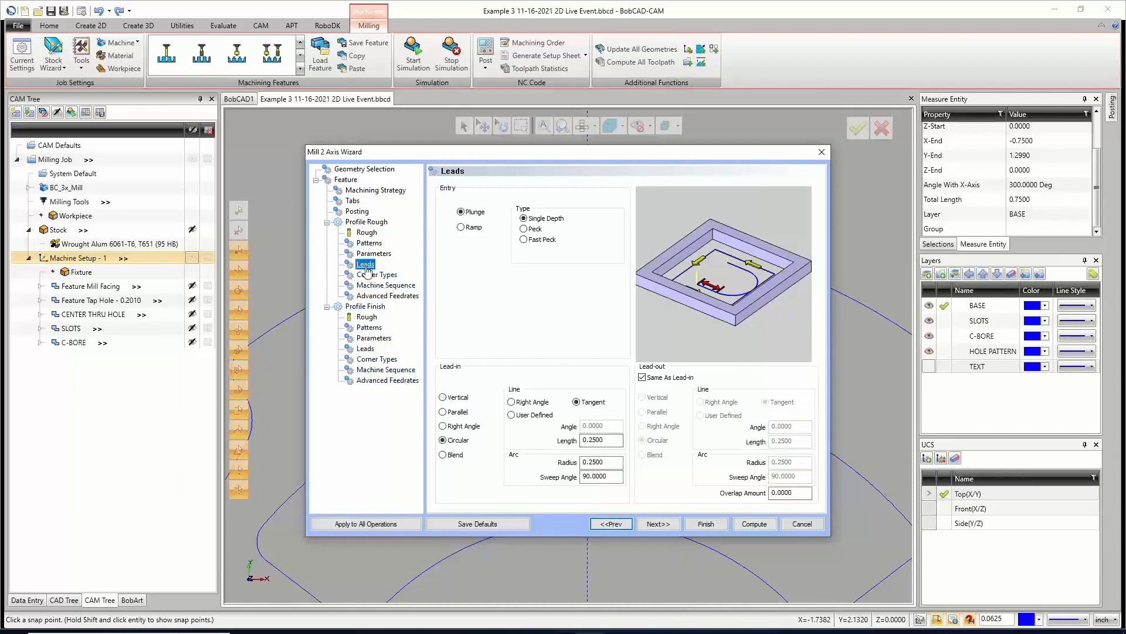
pyautogui.moveTo(610, 439); pyautogui.dragTo(570, 438)
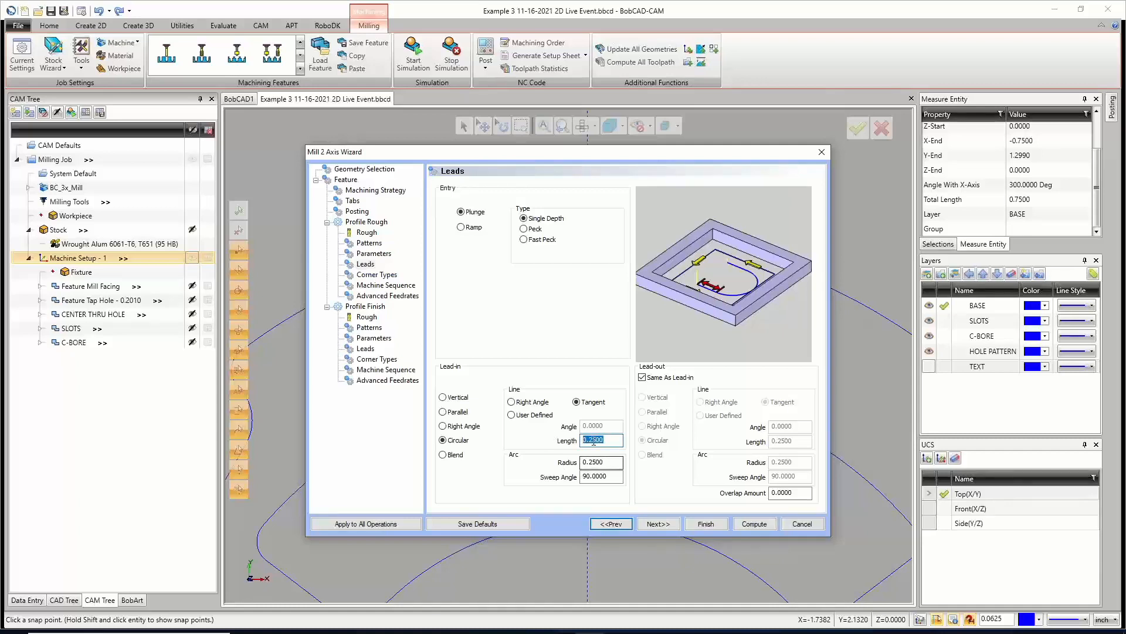
# Keep the sharp corner types, set the Profile Finish sort order to Optimized and leave the advanced feedrates at their defaults.
pyautogui.click(376, 359)
pyautogui.press('Down')
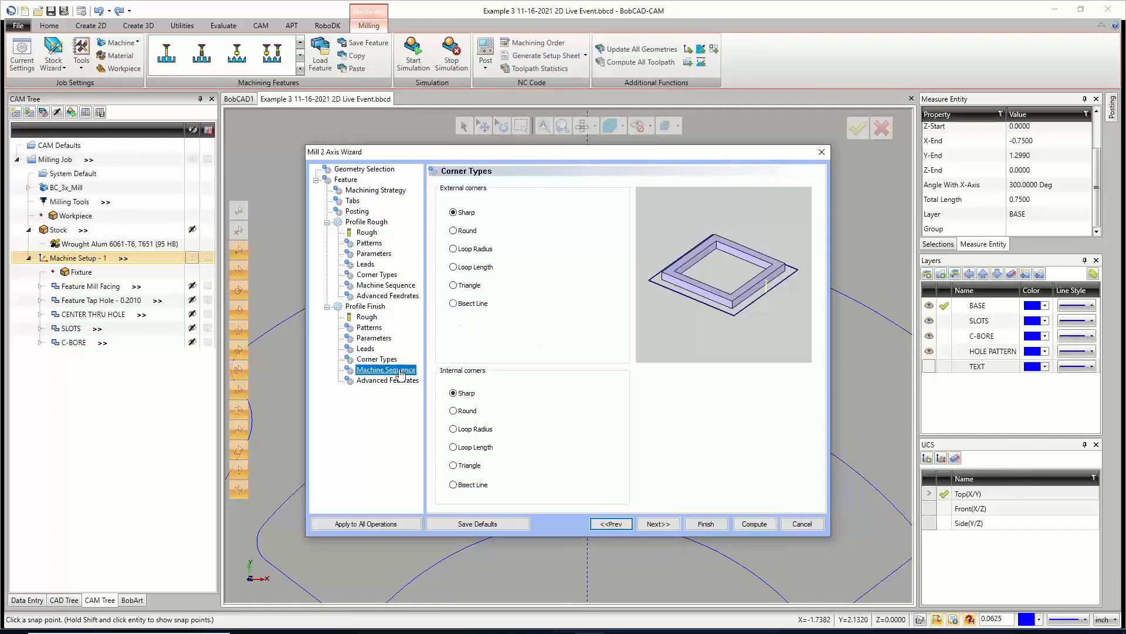
pyautogui.click(479, 287)
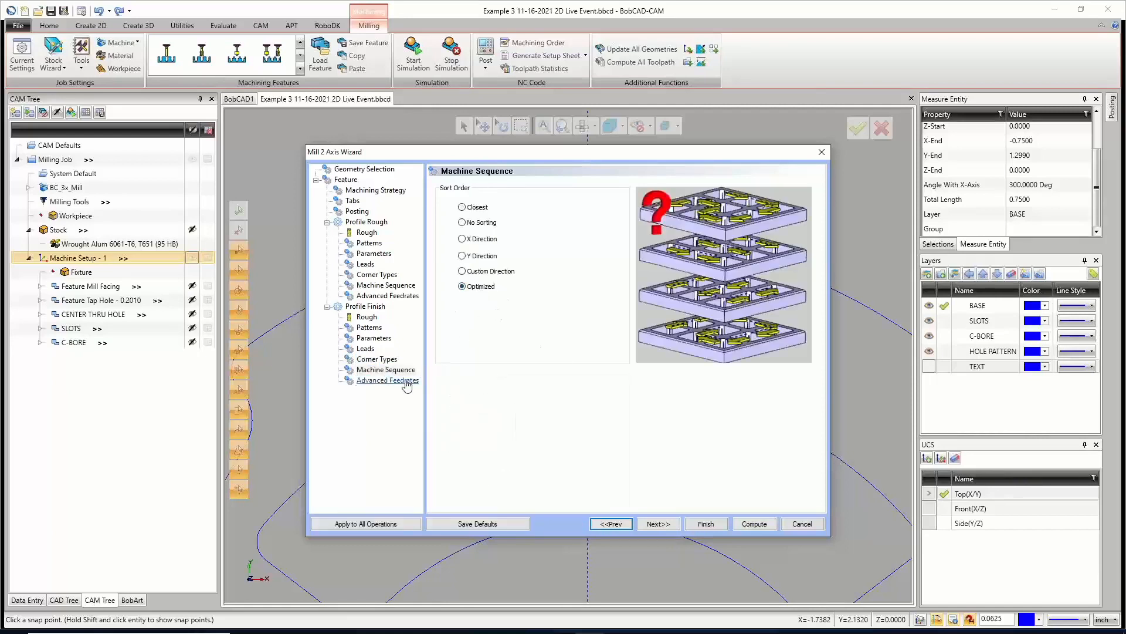
pyautogui.click(387, 380)
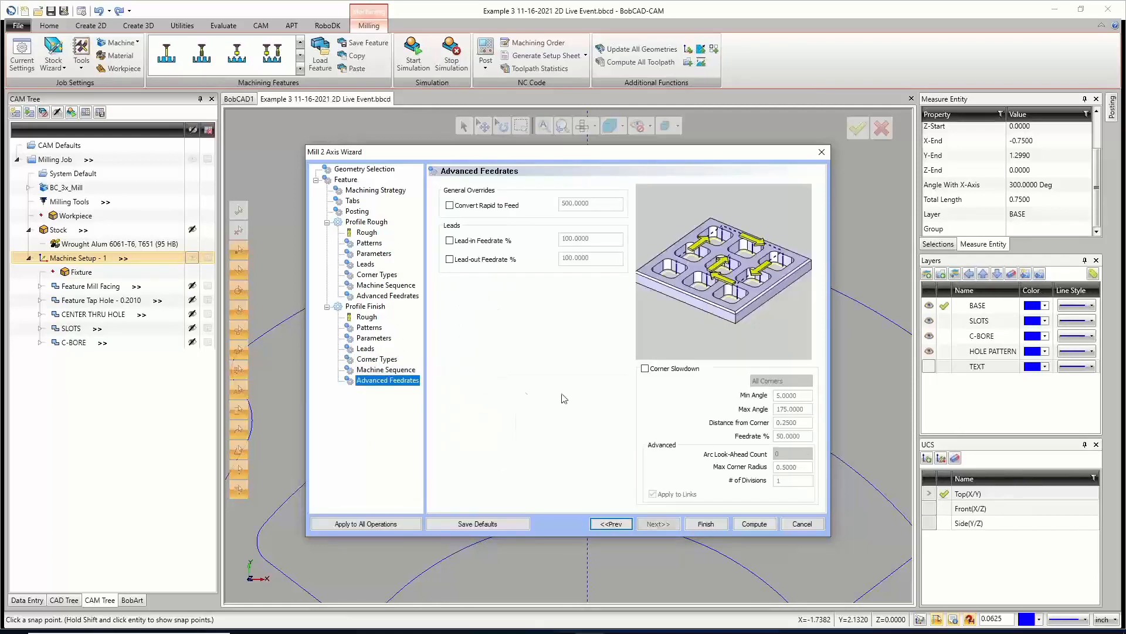
# Compute the 2 Axis feature's roughing and finishing toolpaths and save the file.
pyautogui.click(754, 527)
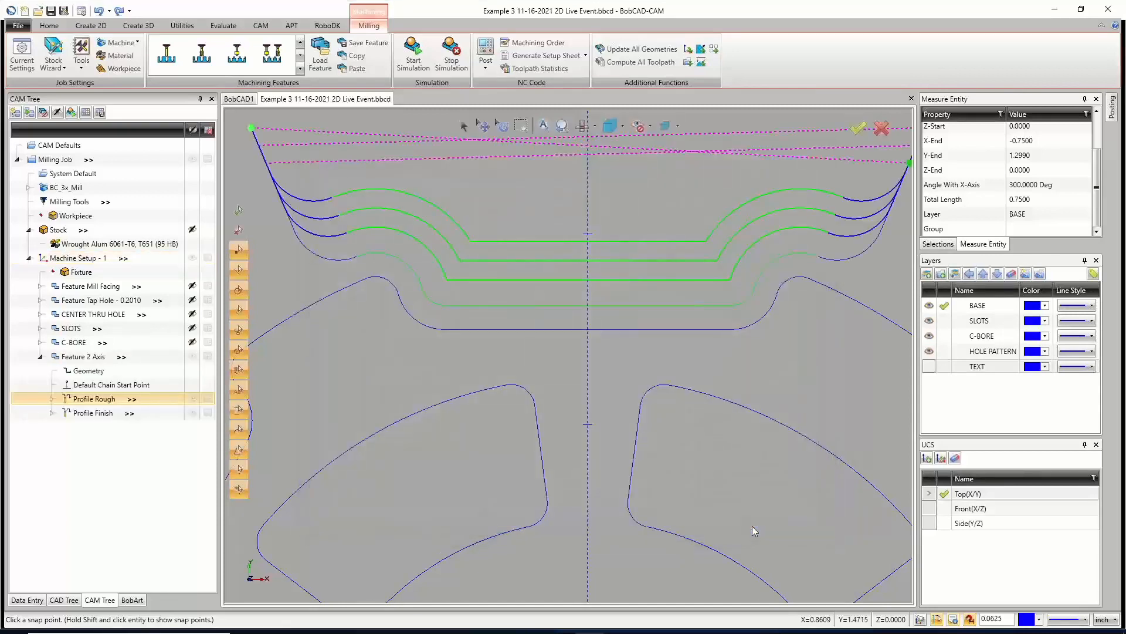
pyautogui.scroll(-3, 593, 421)
pyautogui.scroll(1, 598, 399)
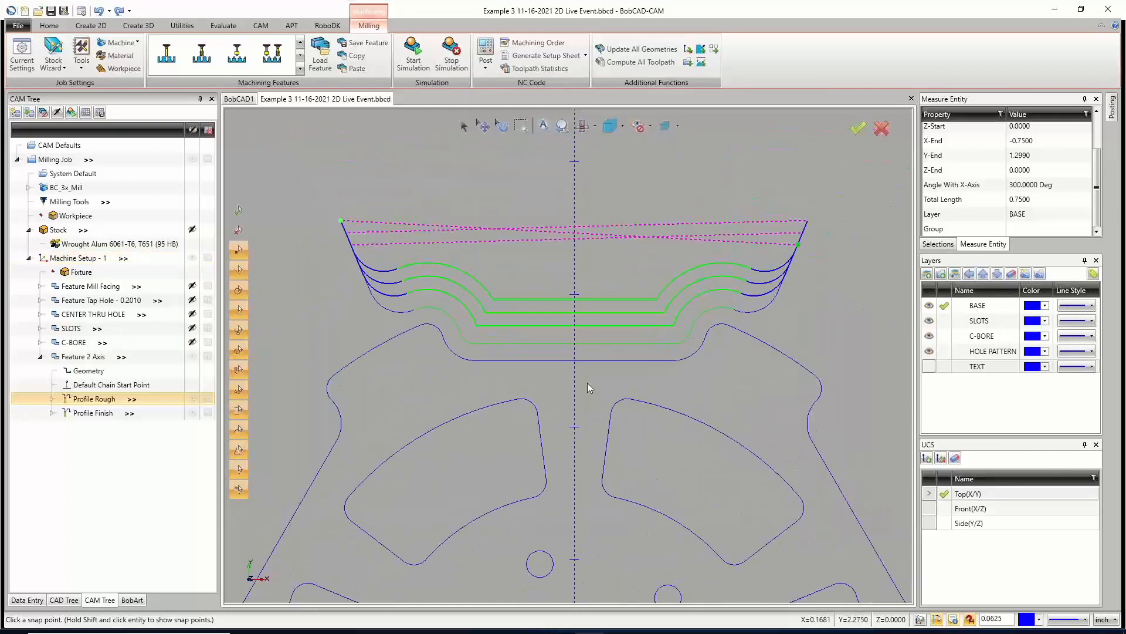
pyautogui.click(51, 11)
# Set the stock transparency to slightly above mid-range and make it the default.
pyautogui.click(70, 230)
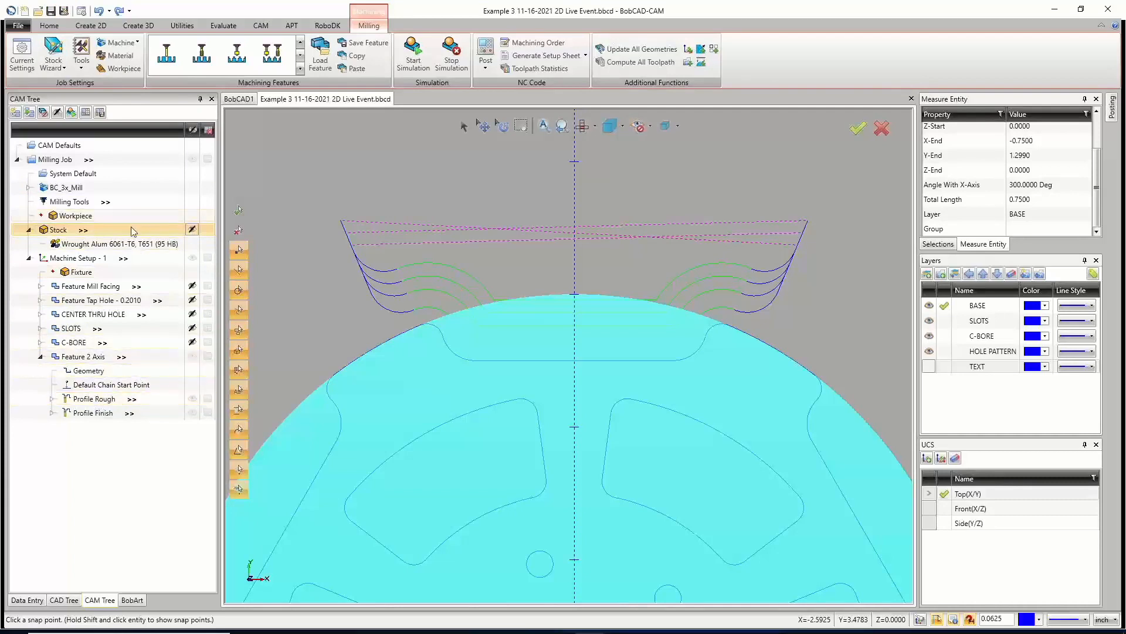
pyautogui.rightClick(59, 229)
pyautogui.click(102, 271)
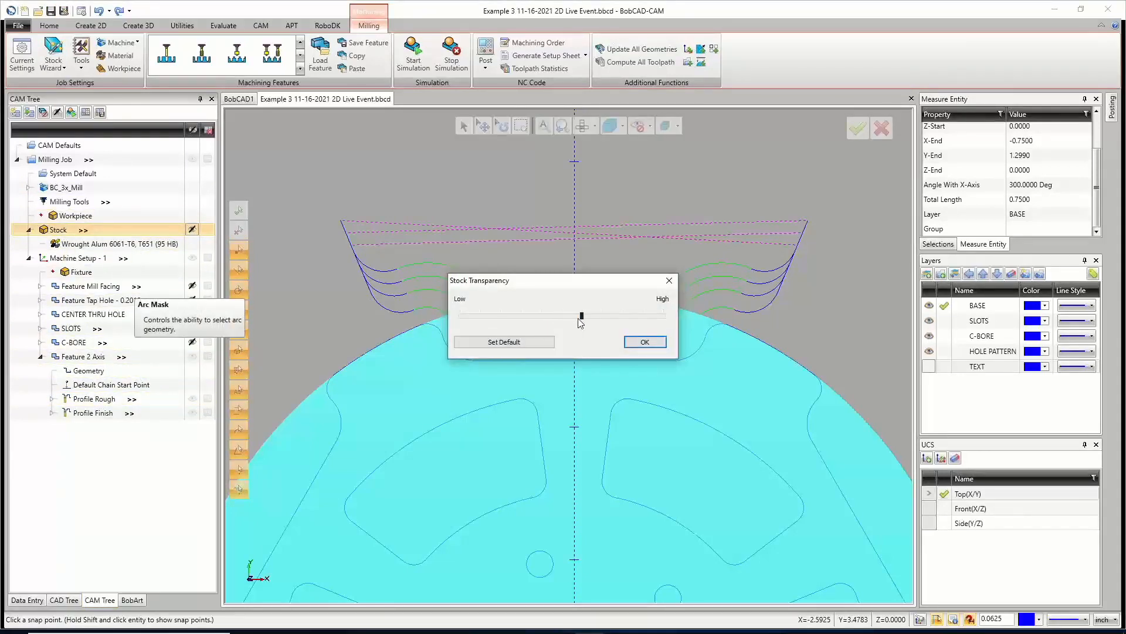
pyautogui.click(553, 342)
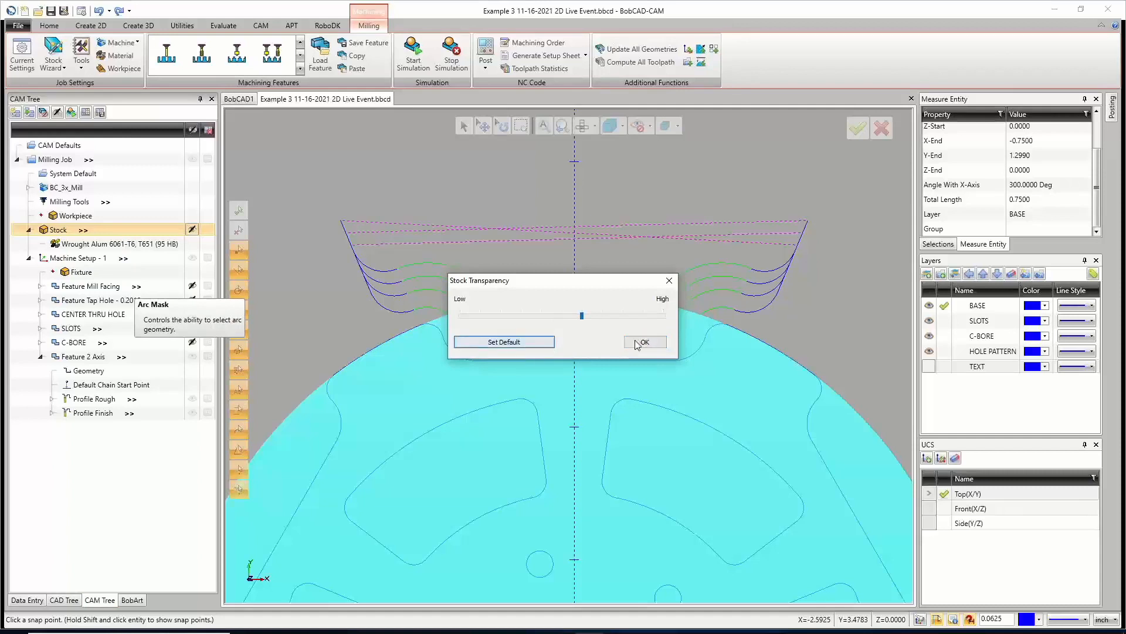
pyautogui.click(640, 342)
pyautogui.scroll(3, 573, 329)
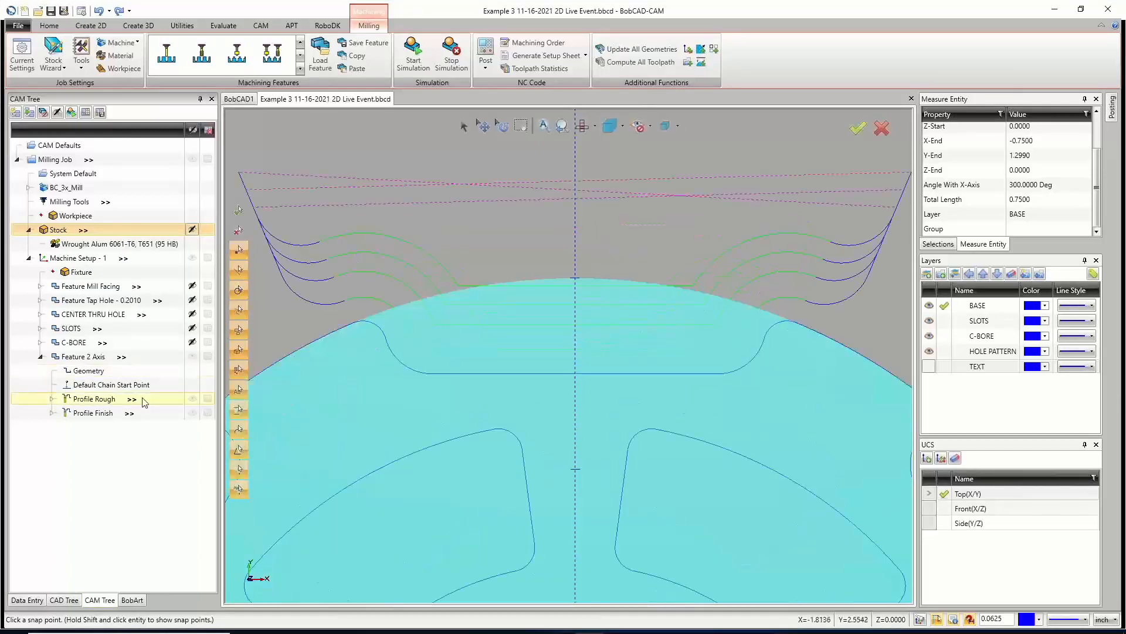
# Select Profile Rough to highlight its passes, display the stock and blank the toolpath of Feature 2 Axis.
pyautogui.click(104, 400)
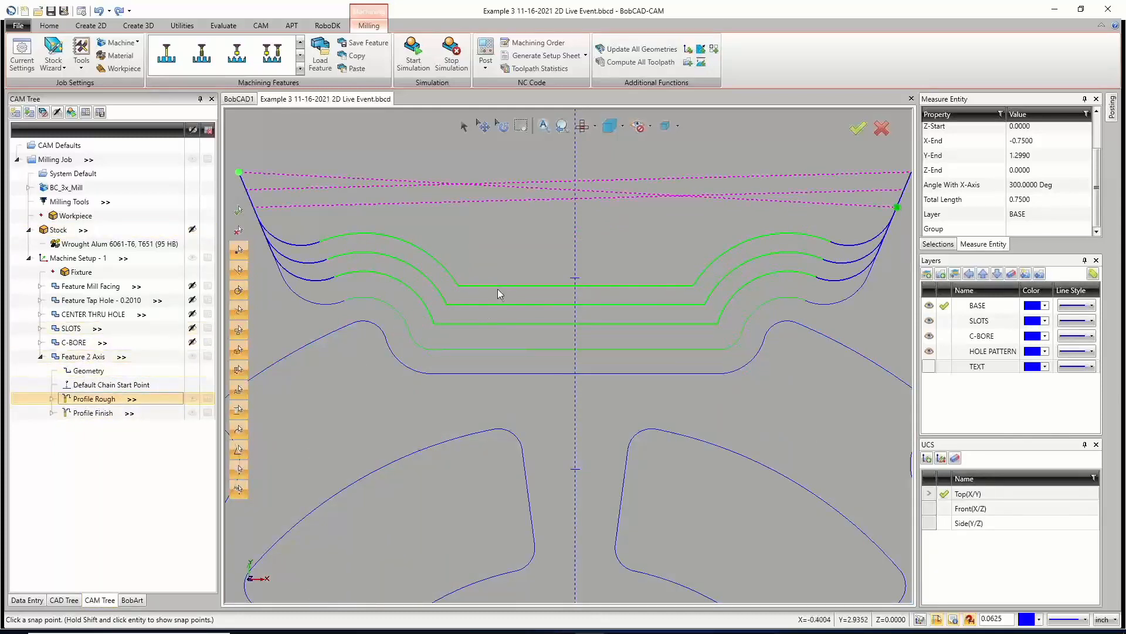
pyautogui.click(192, 230)
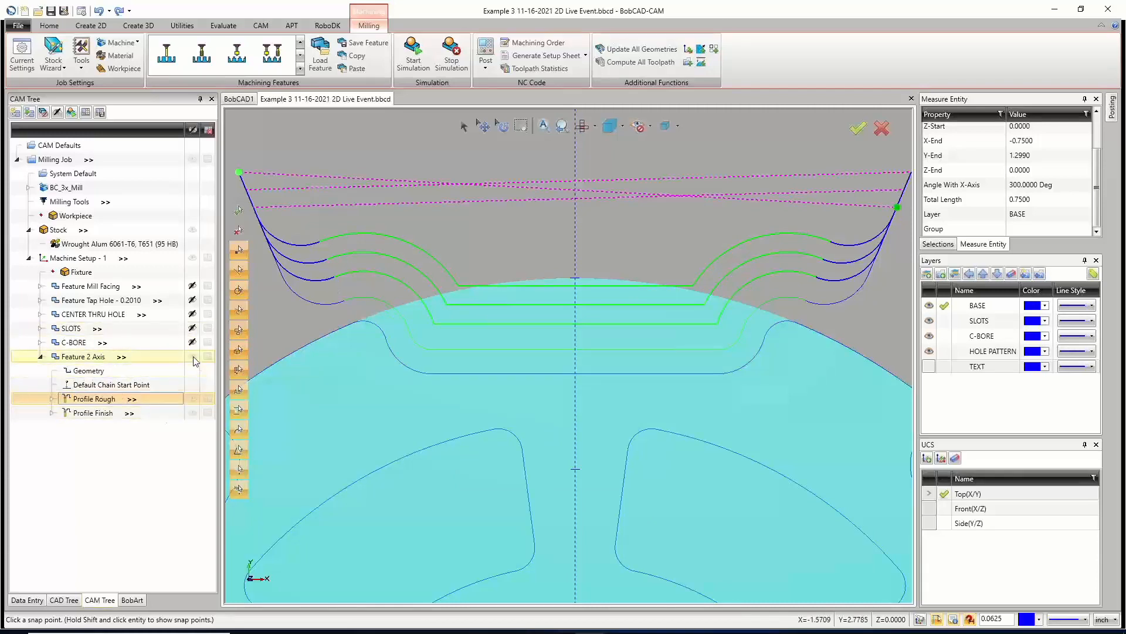
pyautogui.click(132, 357)
# Try placing Profile Rough after Profile Finish, restore the original order and select Profile Finish to inspect its toolpath.
pyautogui.moveTo(143, 403); pyautogui.dragTo(123, 414)
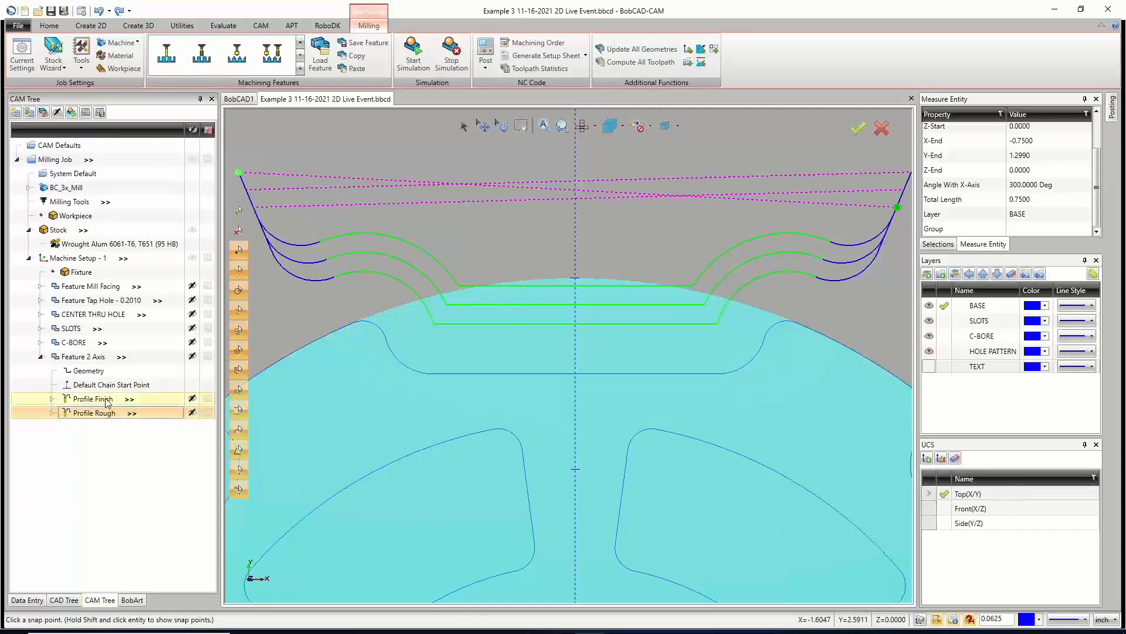
pyautogui.moveTo(108, 402); pyautogui.dragTo(105, 415)
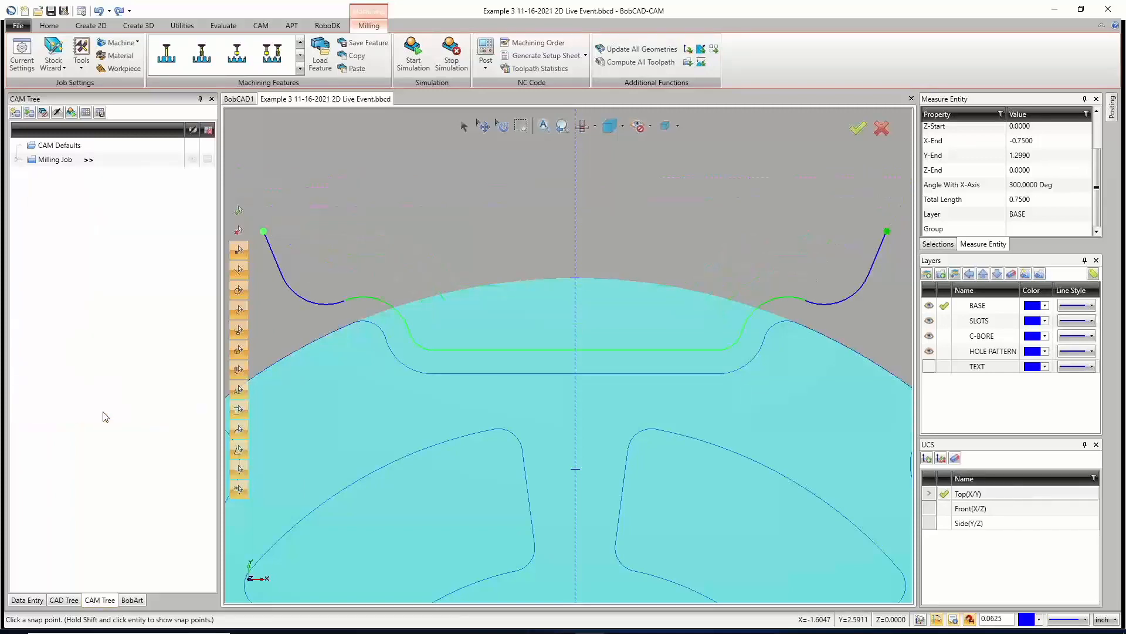
pyautogui.click(102, 410)
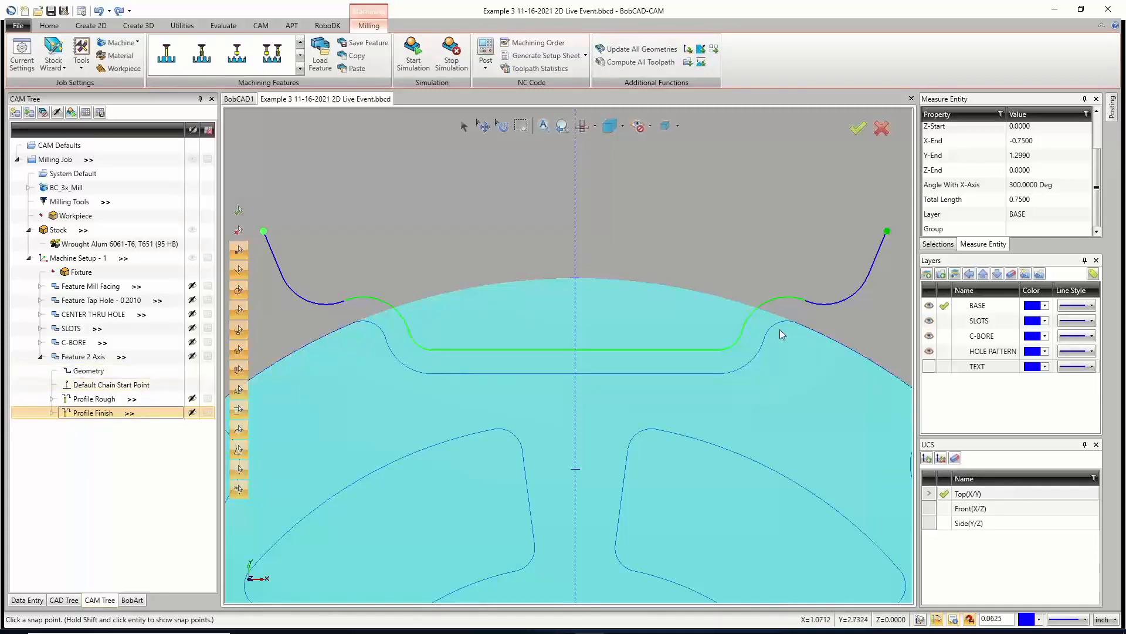
# Edit Feature 2 Axis to try a Blend lead-in on Profile Finish, return it to Circular and recompute.
pyautogui.rightClick(82, 357)
pyautogui.click(118, 30)
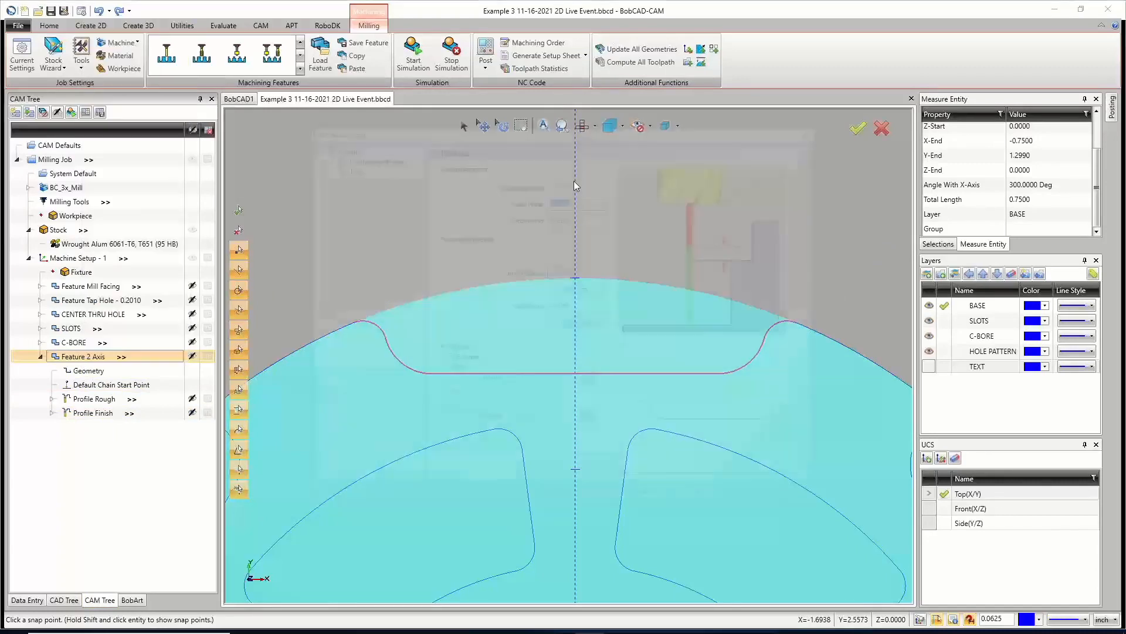
pyautogui.click(361, 314)
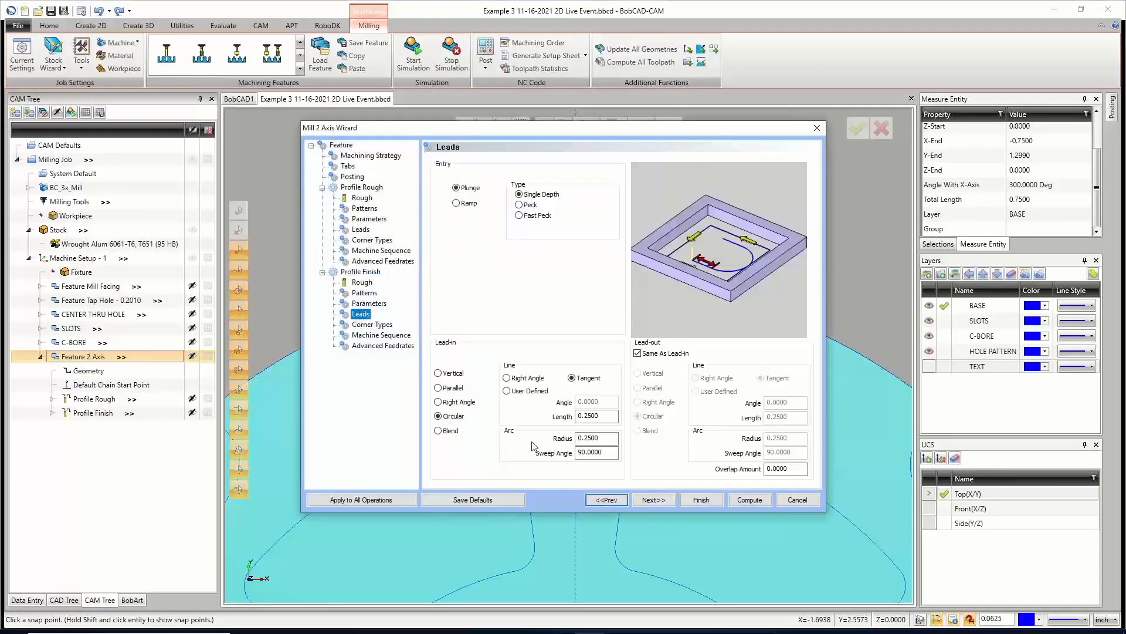
pyautogui.click(438, 431)
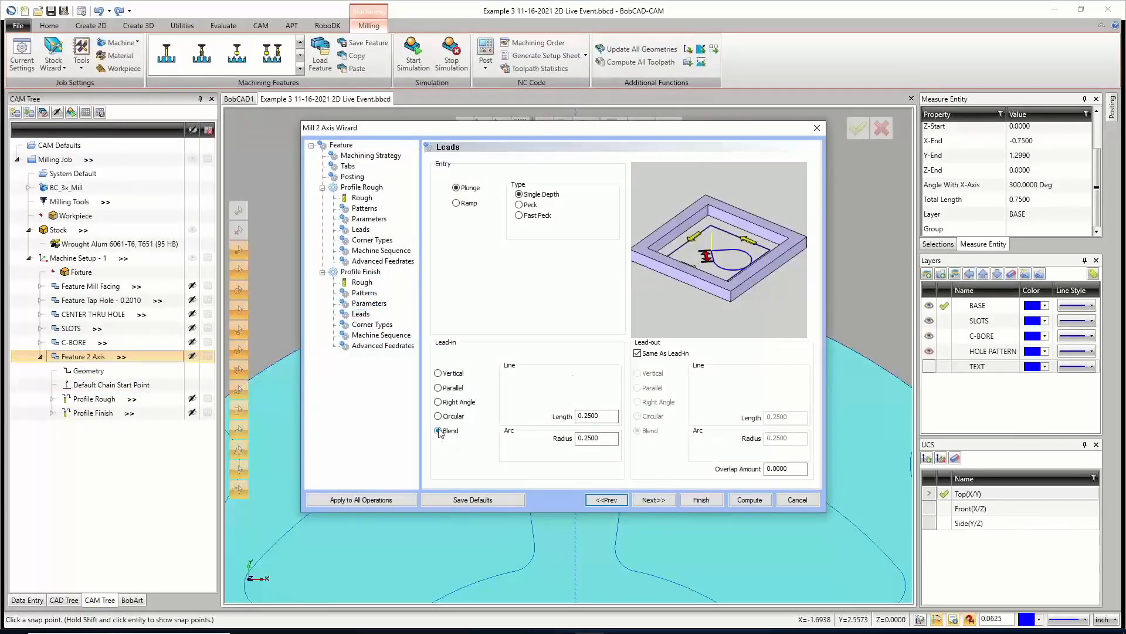
pyautogui.click(438, 416)
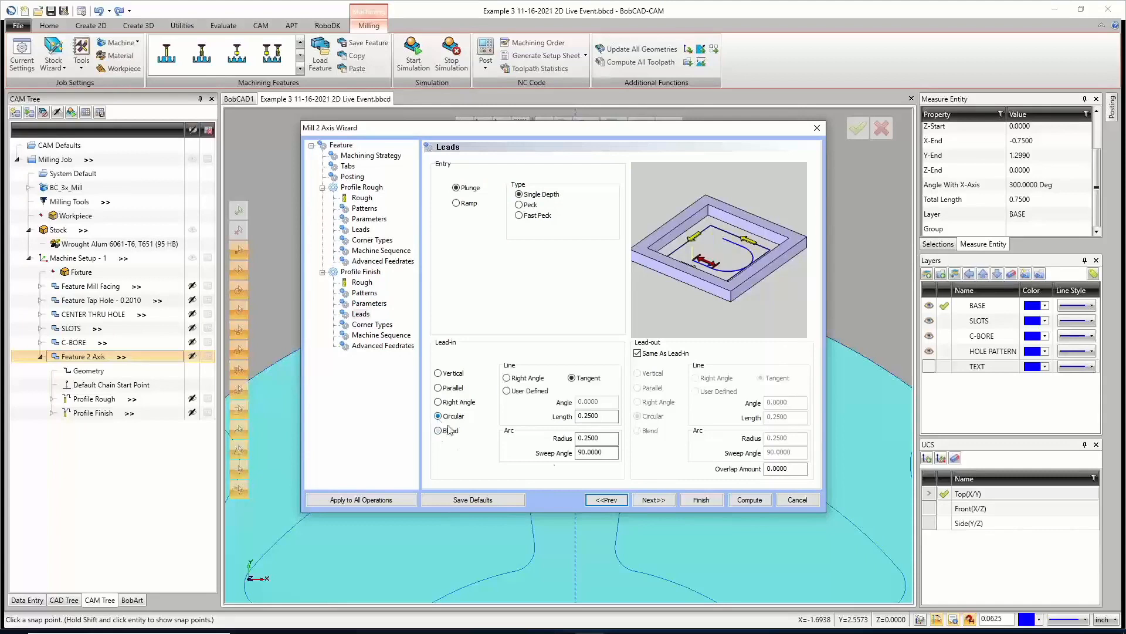
pyautogui.click(750, 500)
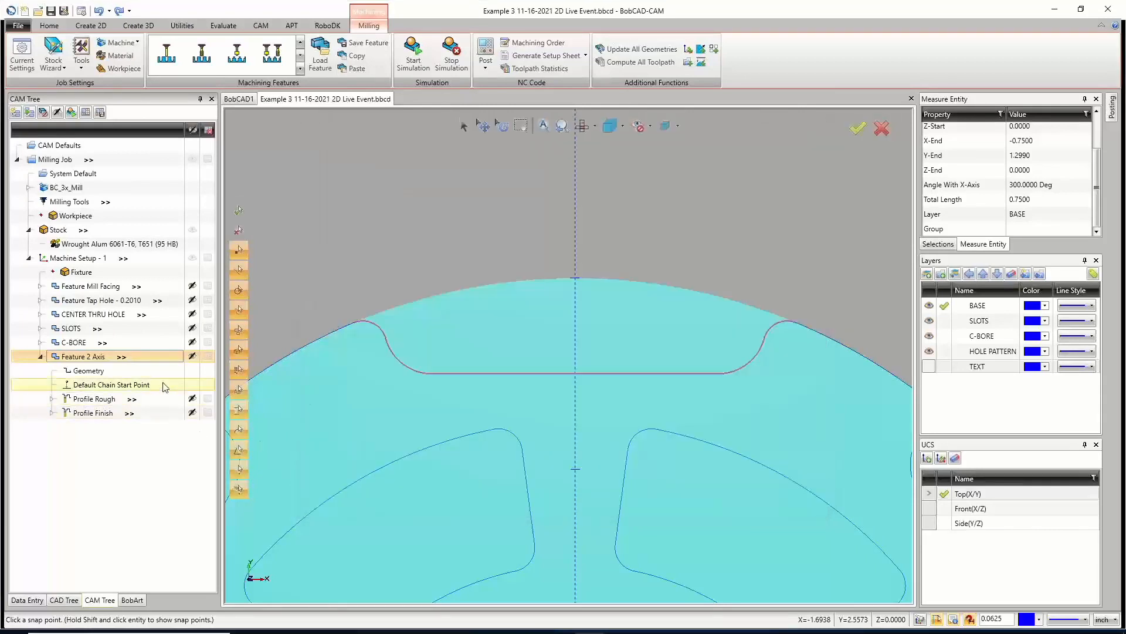
# Rename Feature 2 Axis as OUTSIDE CUTS.
pyautogui.rightClick(88, 357)
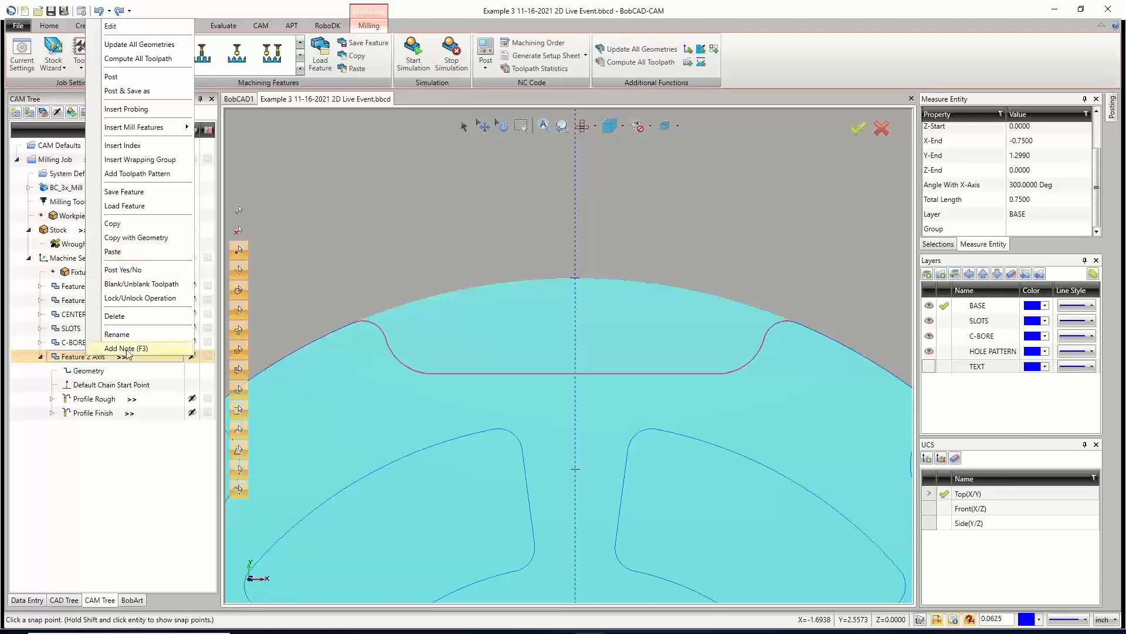
pyautogui.click(157, 335)
pyautogui.write('OUTSIDE CUTS')
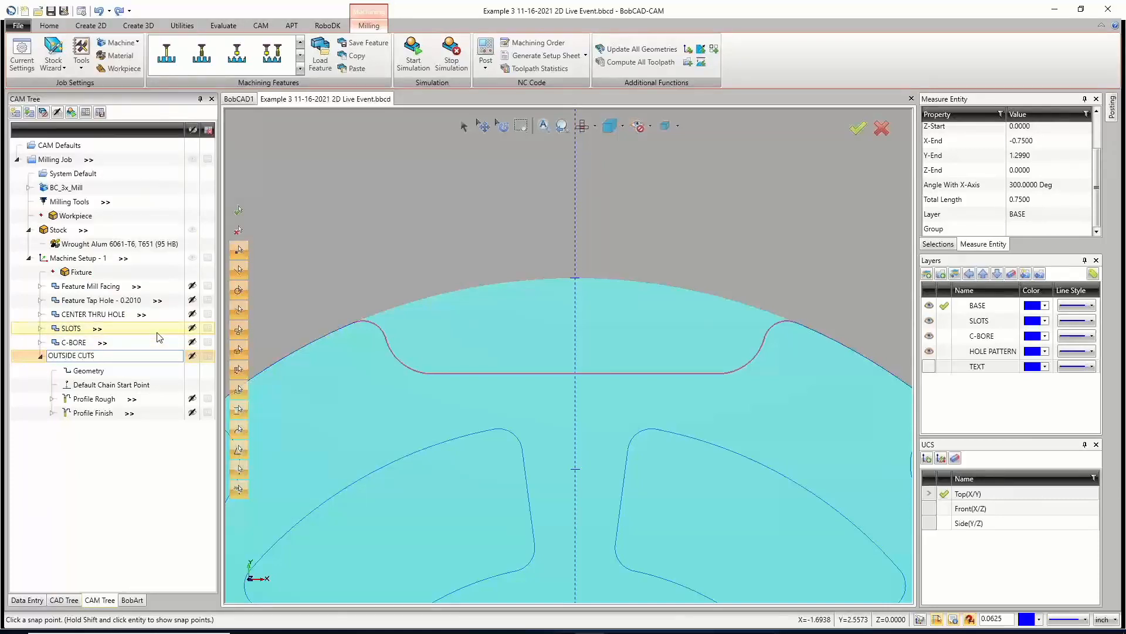
pyautogui.click(108, 472)
pyautogui.middleClick(480, 410)
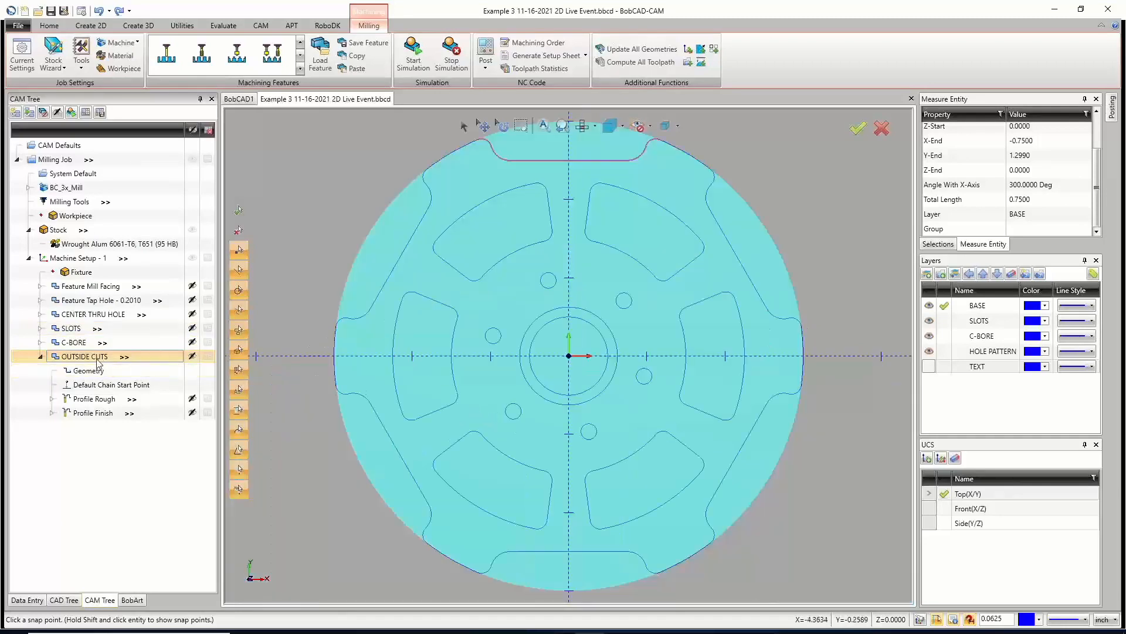
pyautogui.rightClick(98, 362)
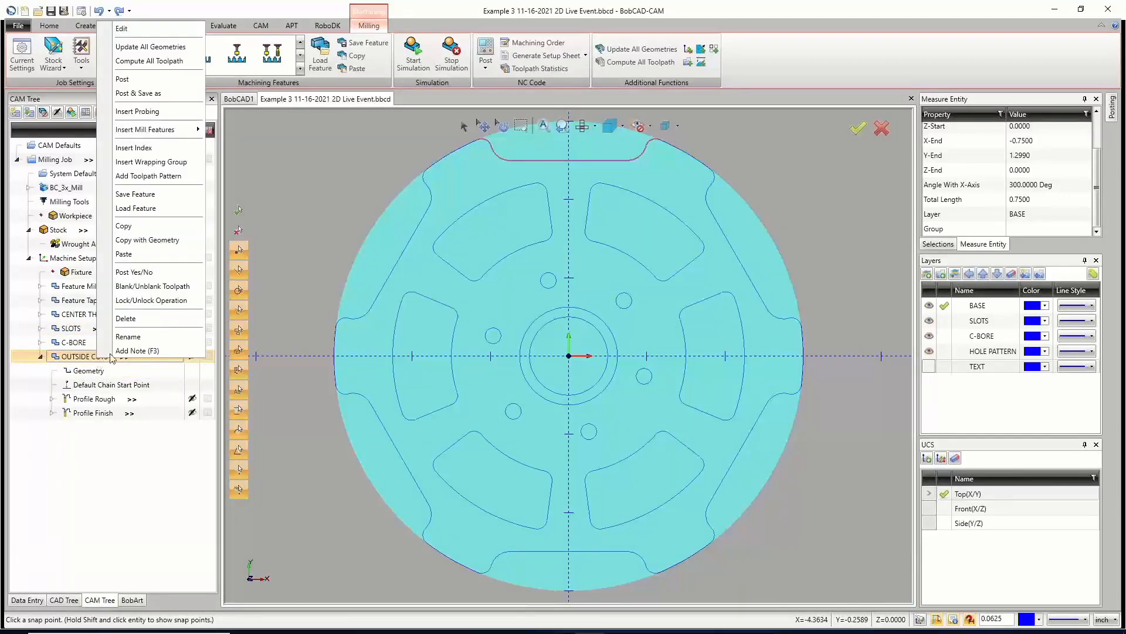
pyautogui.click(157, 176)
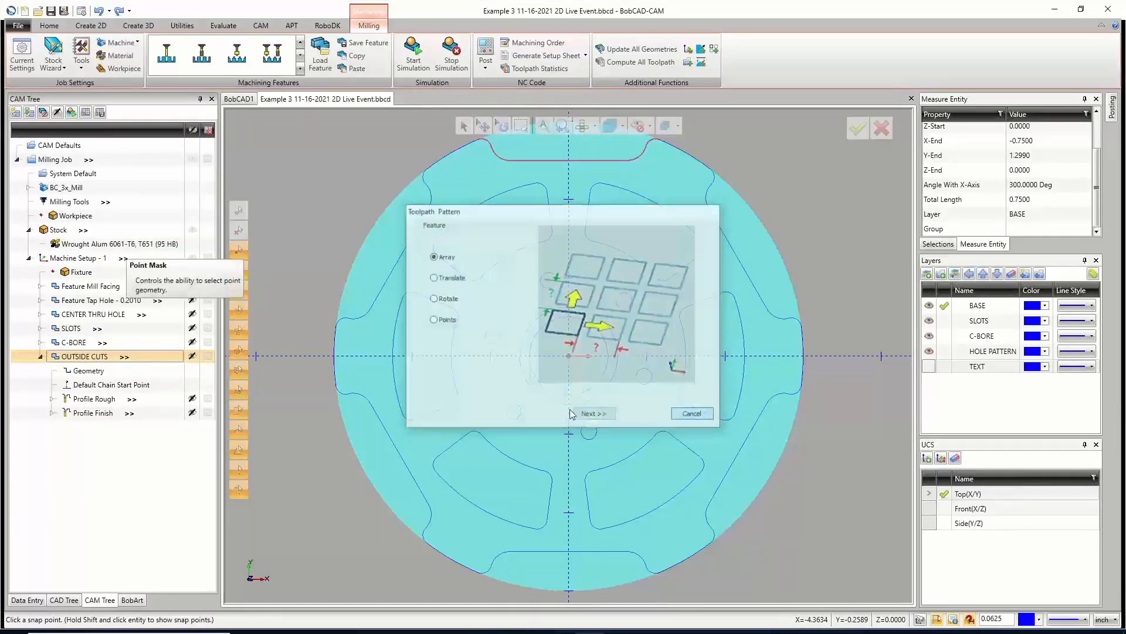
pyautogui.click(693, 415)
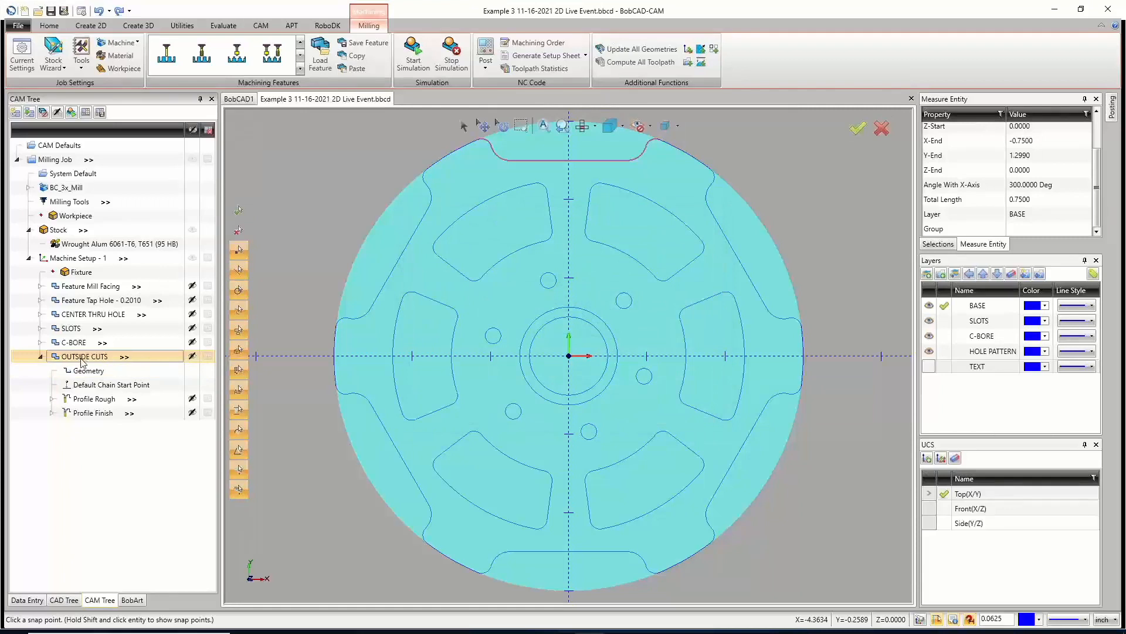
# Add a toolpath pattern to OUTSIDE CUTS, compare the pattern types and choose Rotate.
pyautogui.rightClick(82, 358)
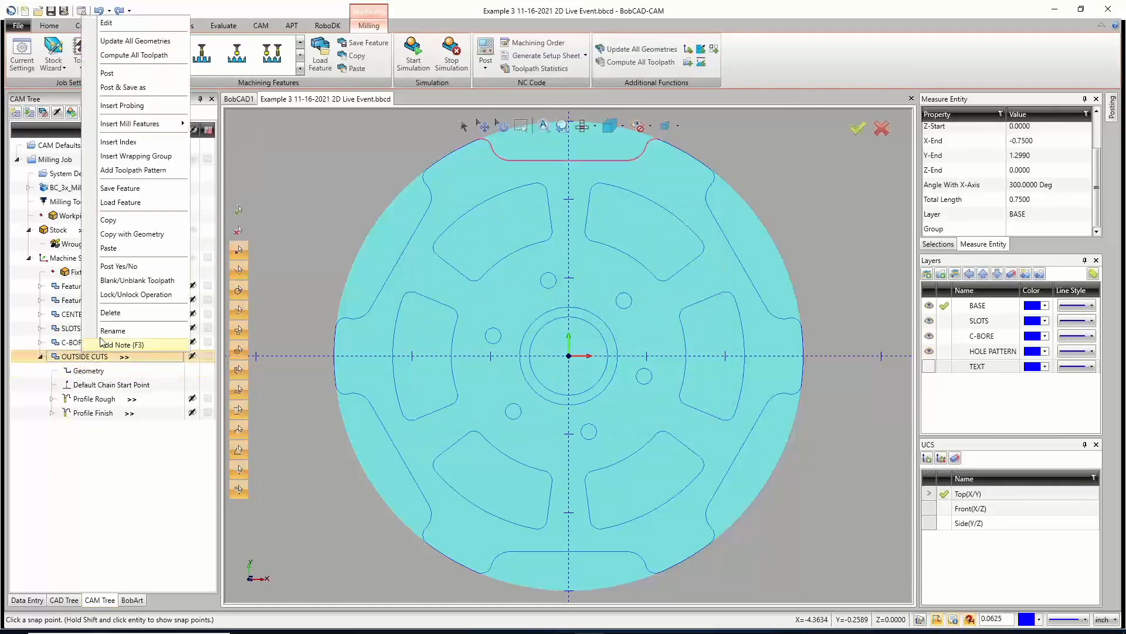
pyautogui.click(140, 171)
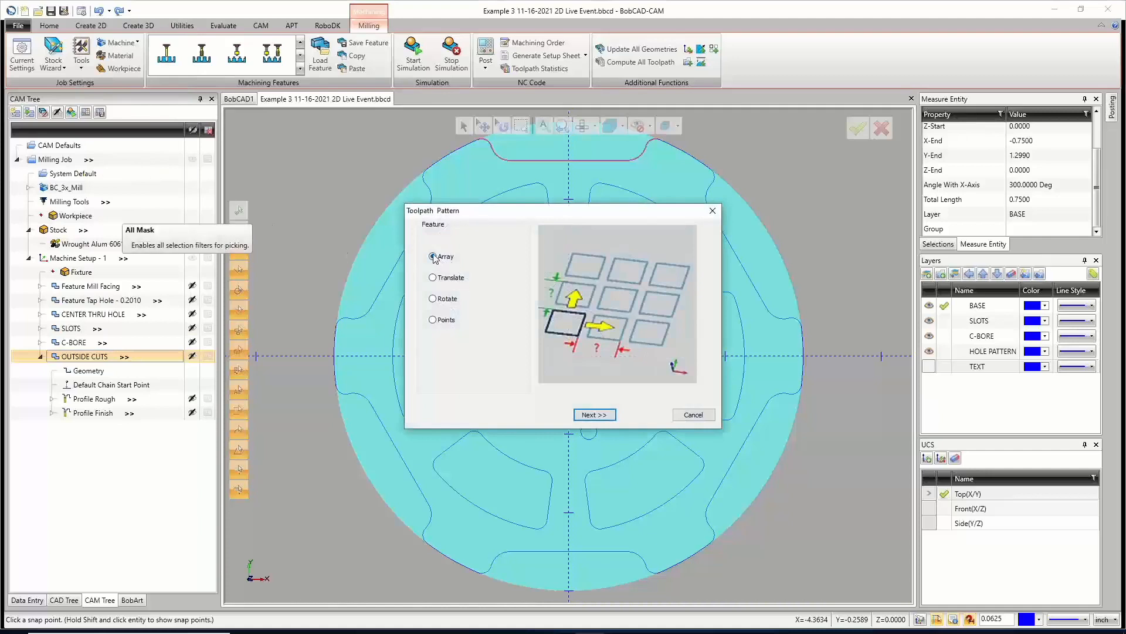
pyautogui.click(435, 280)
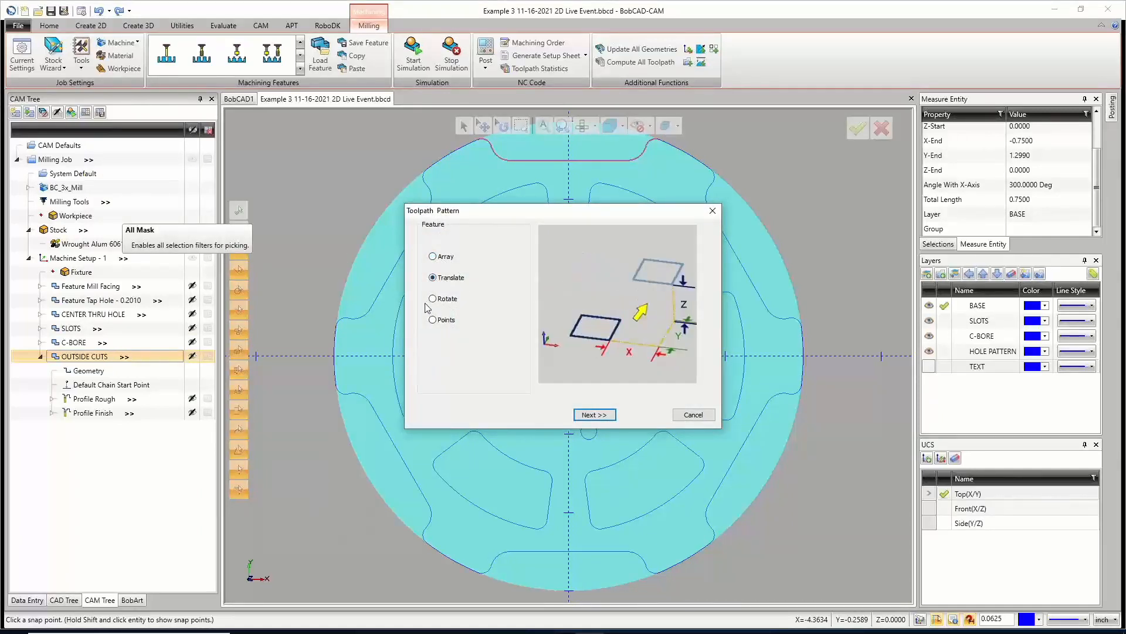
pyautogui.click(433, 299)
pyautogui.click(433, 321)
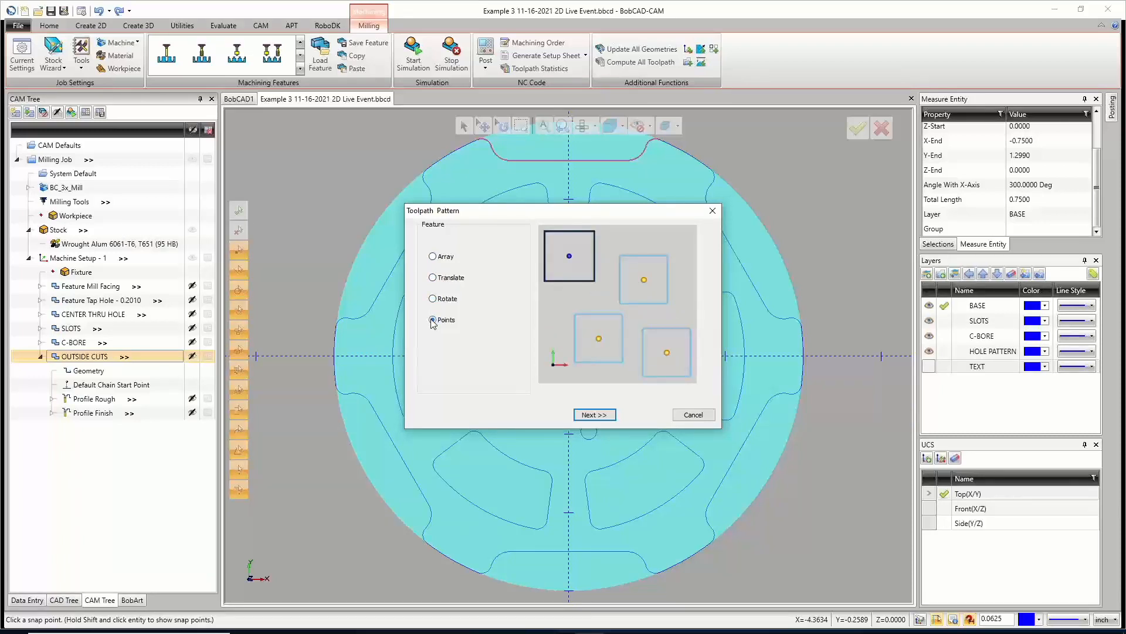
pyautogui.click(433, 300)
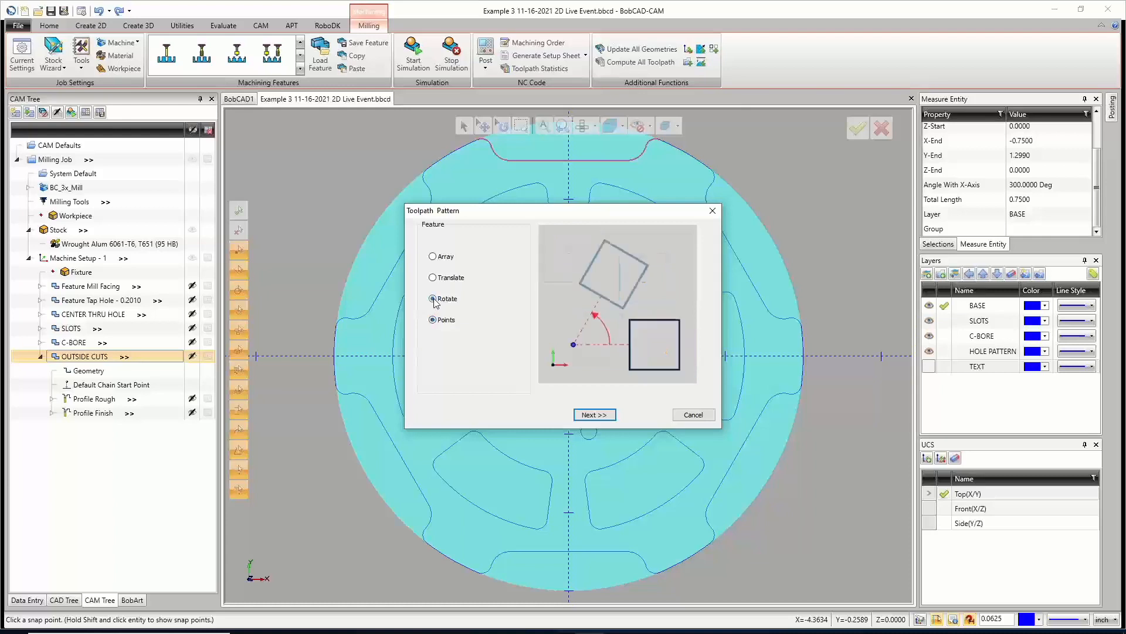
pyautogui.click(593, 414)
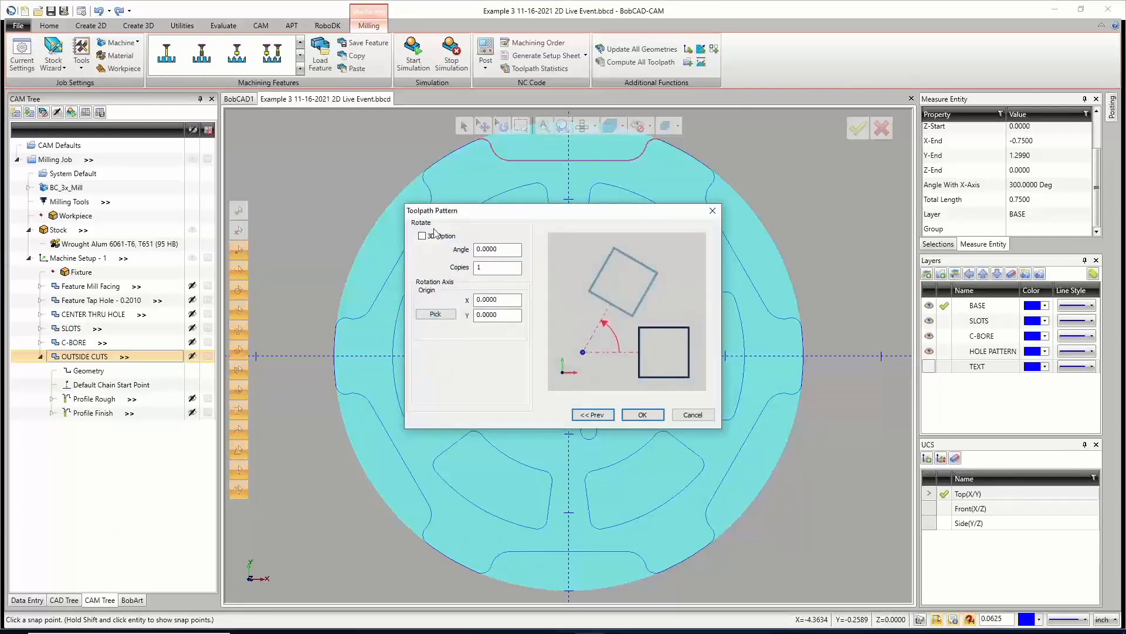
# Define the rotated toolpath pattern with an angle of 360/6 and 5 copies about the origin.
pyautogui.click(476, 248)
pyautogui.write('360/6')
pyautogui.press('Tab')
pyautogui.write('5')
pyautogui.press('Tab')
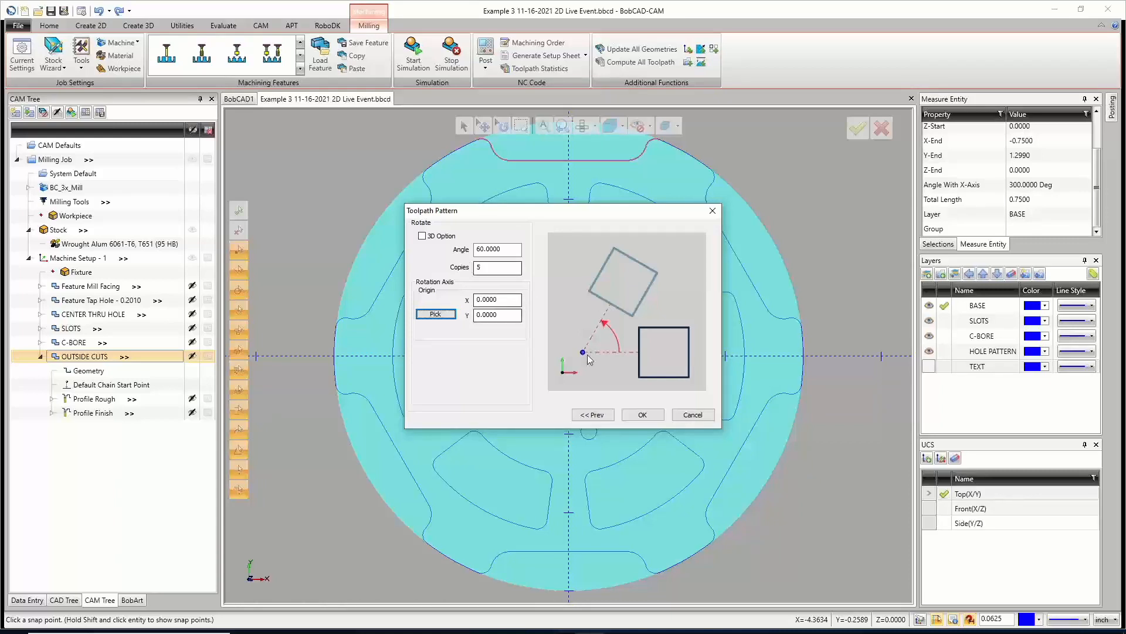
pyautogui.click(643, 415)
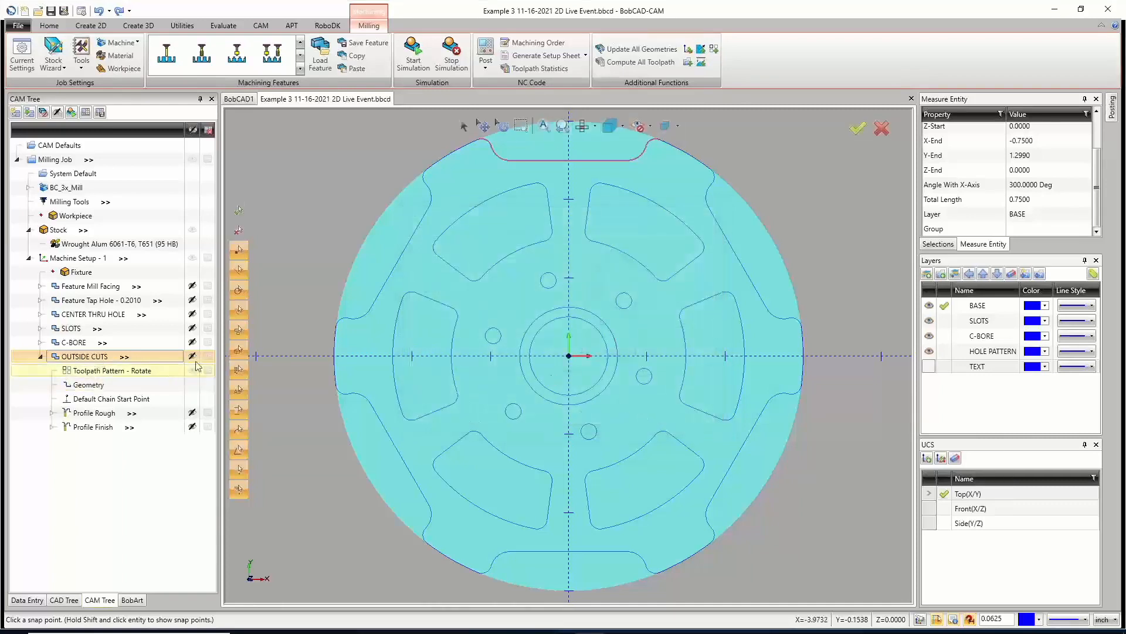
# Display the patterned OUTSIDE CUTS toolpath around the whole part and hide the stock.
pyautogui.scroll(-5, 441, 342)
pyautogui.scroll(2, 441, 343)
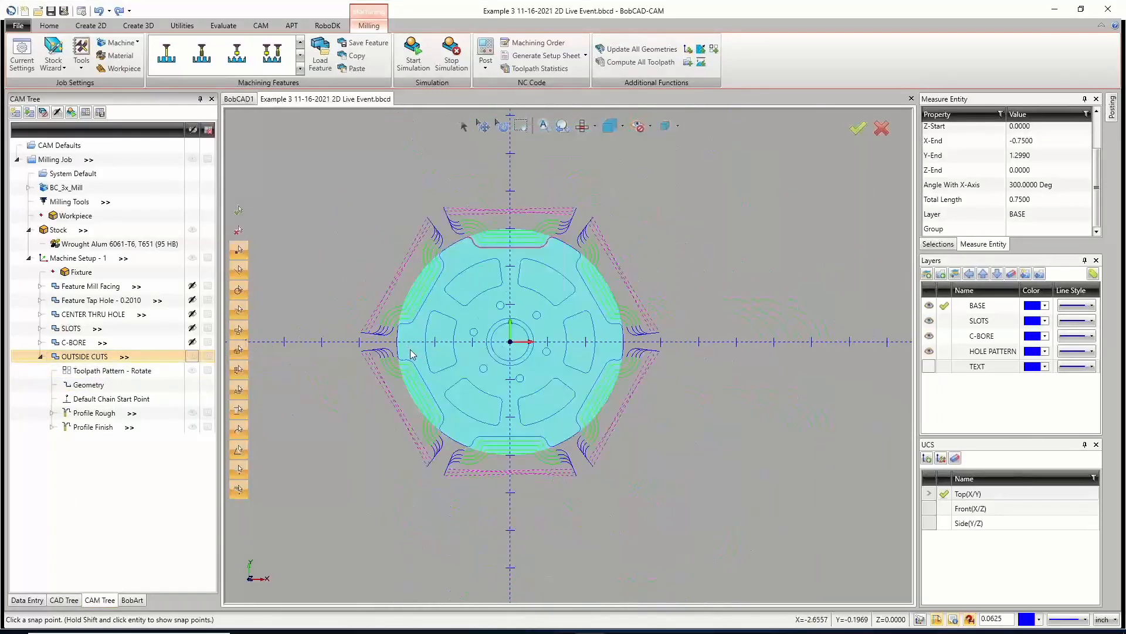
pyautogui.scroll(3, 412, 355)
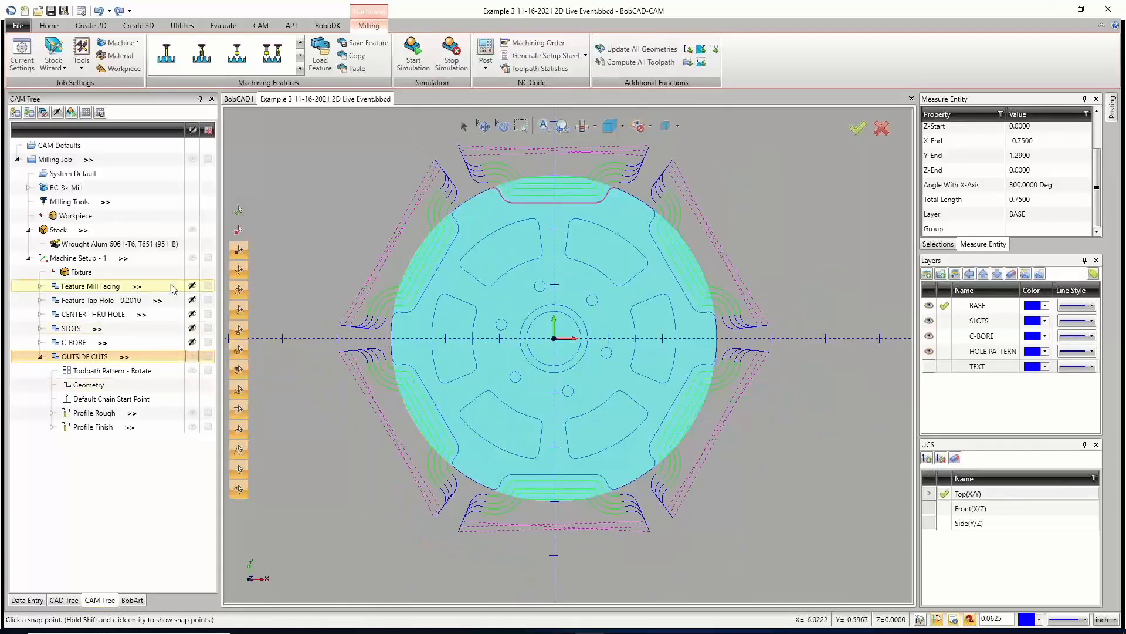
pyautogui.click(192, 229)
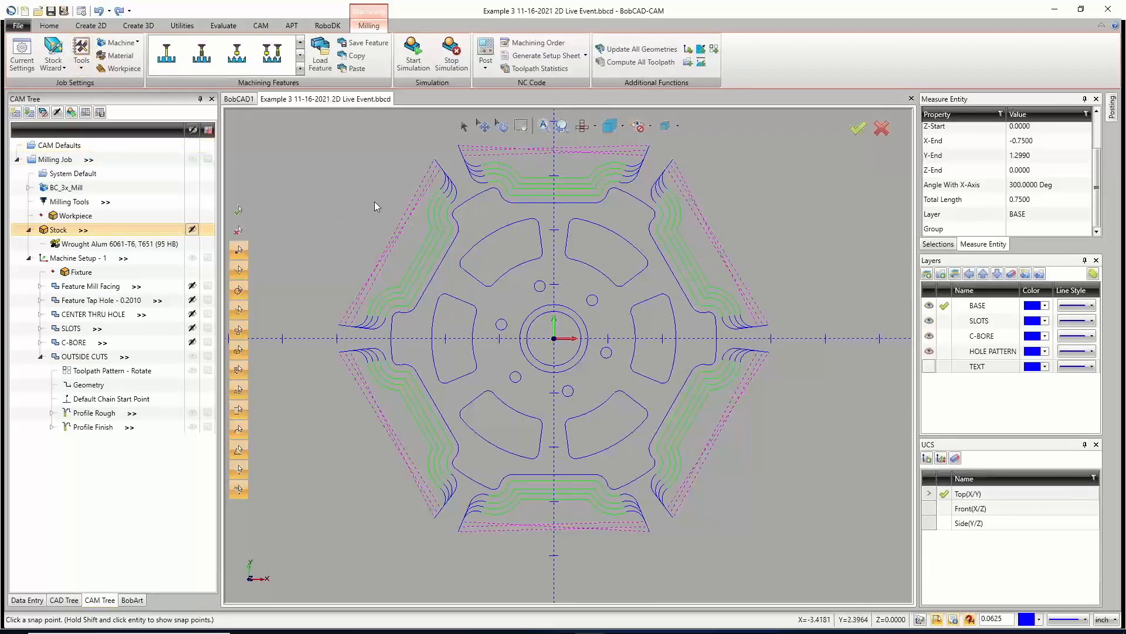
# Try to start the machining simulation and save the part file.
pyautogui.click(413, 51)
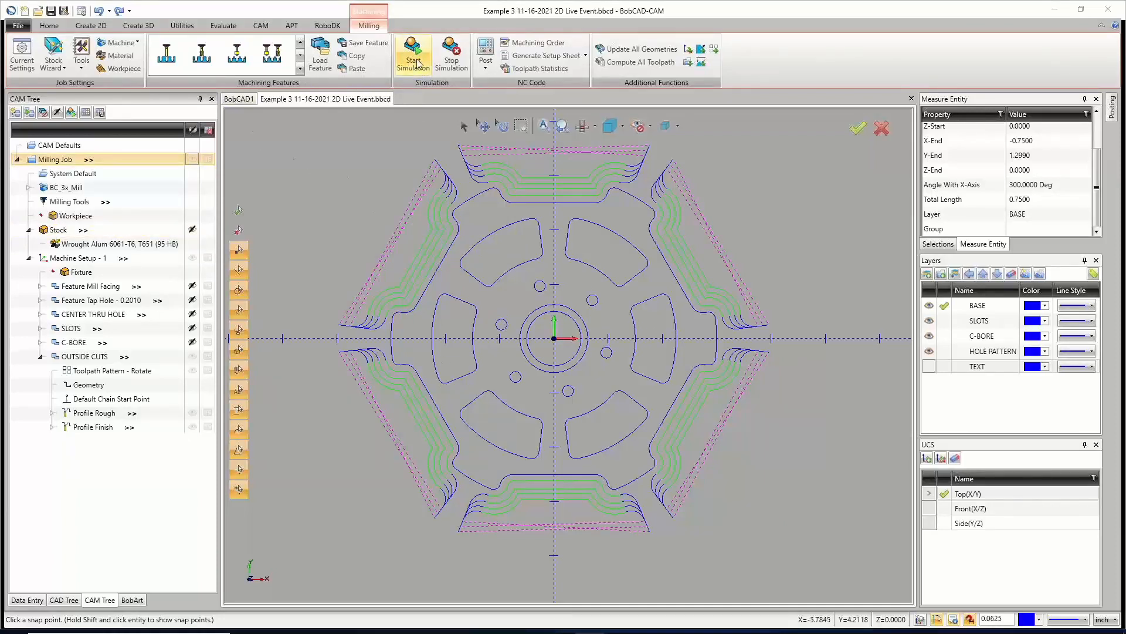
pyautogui.click(51, 11)
# Check the drawing in the BobCAD1 document and return to the Example 3 file.
pyautogui.click(241, 100)
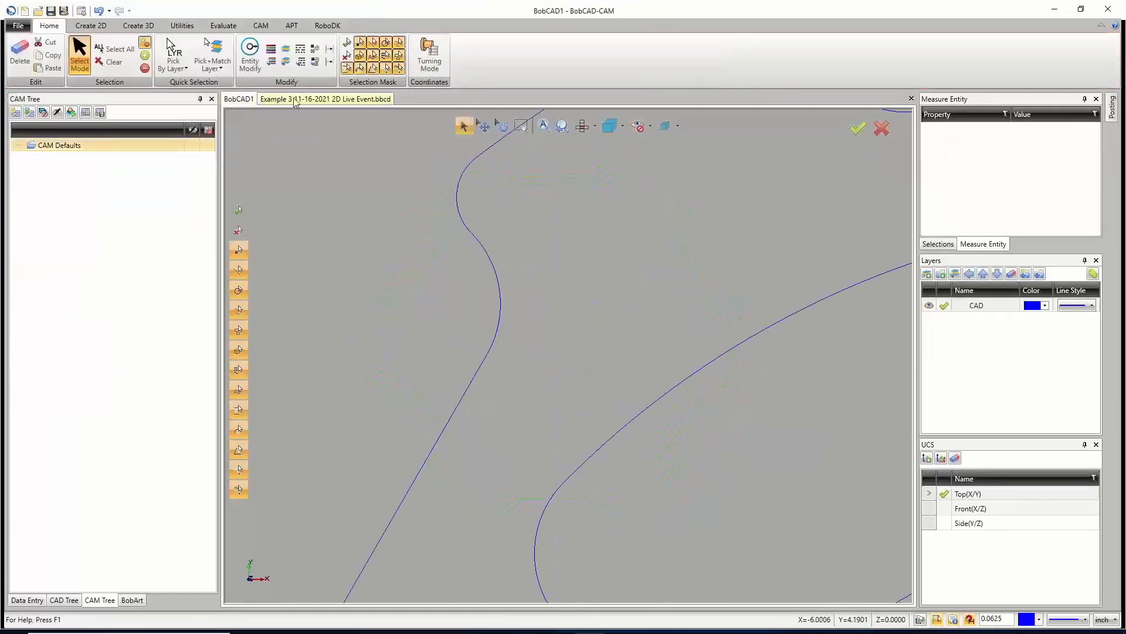
pyautogui.scroll(-6, 409, 269)
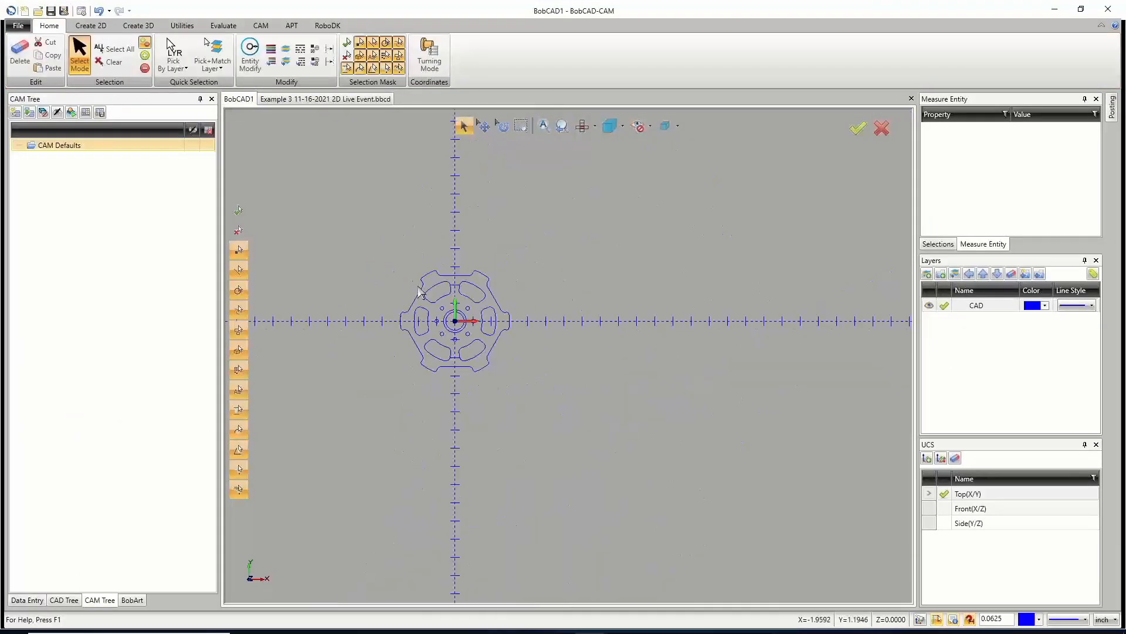
pyautogui.scroll(3, 410, 269)
pyautogui.click(330, 99)
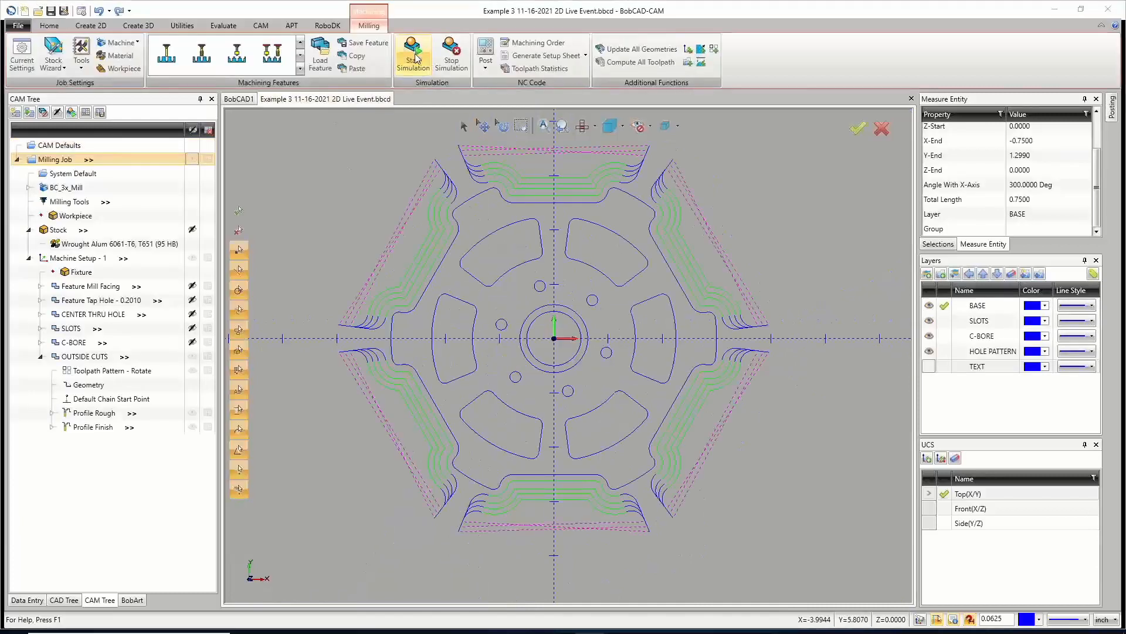
# Close both documents, discarding the changes to BobCAD1, and exit the program.
pyautogui.click(911, 99)
pyautogui.click(911, 98)
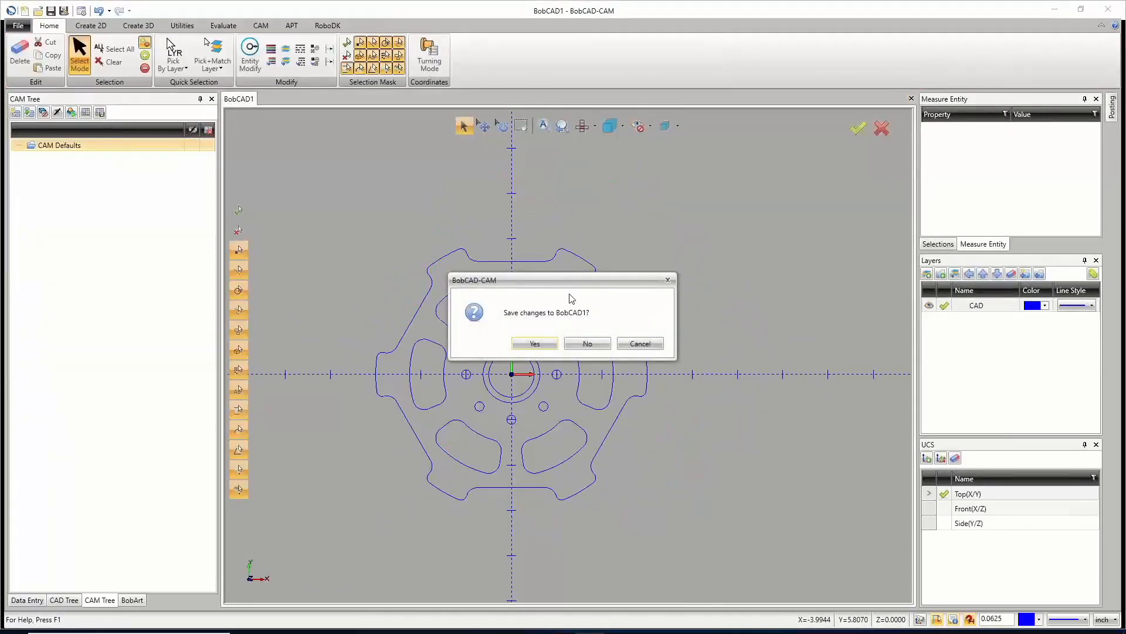
pyautogui.click(587, 343)
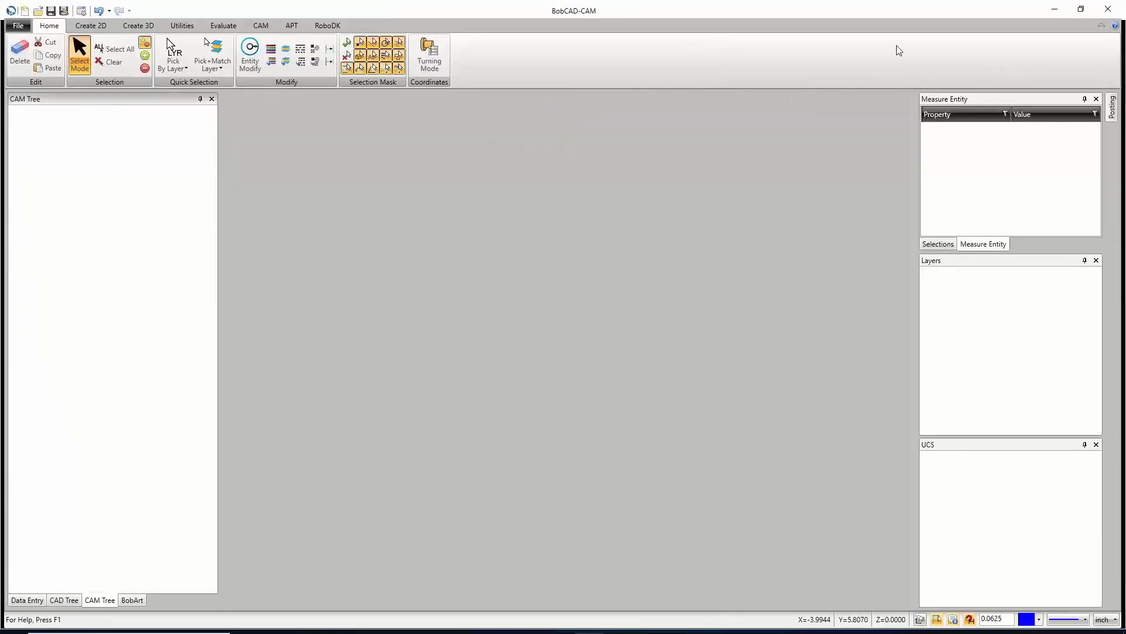
pyautogui.click(1110, 11)
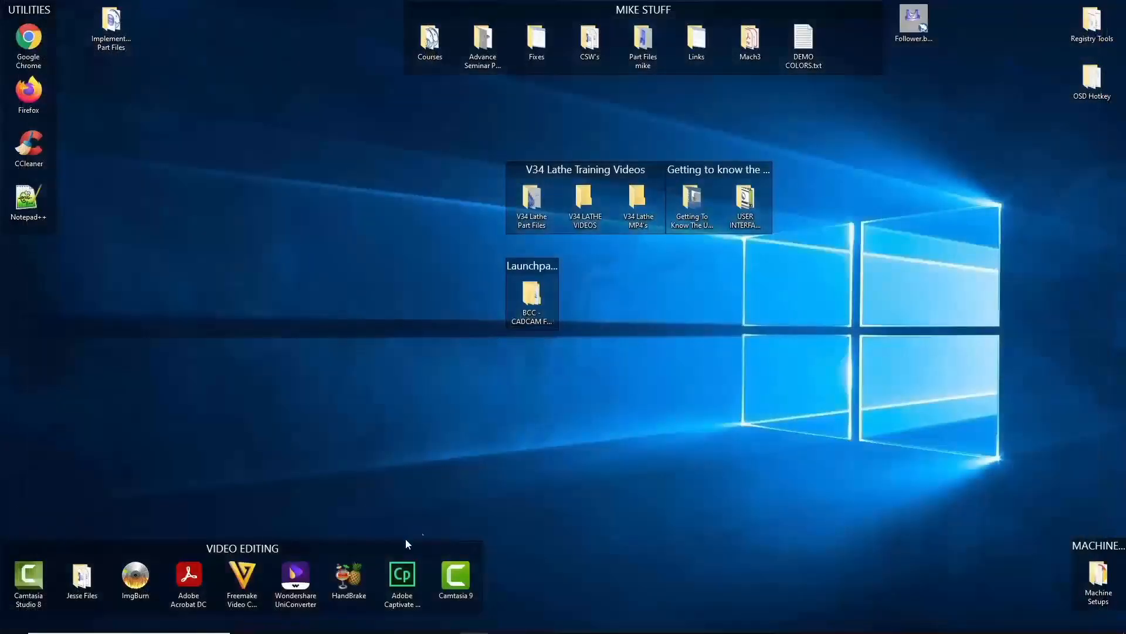
pyautogui.doubleClick(541, 501)
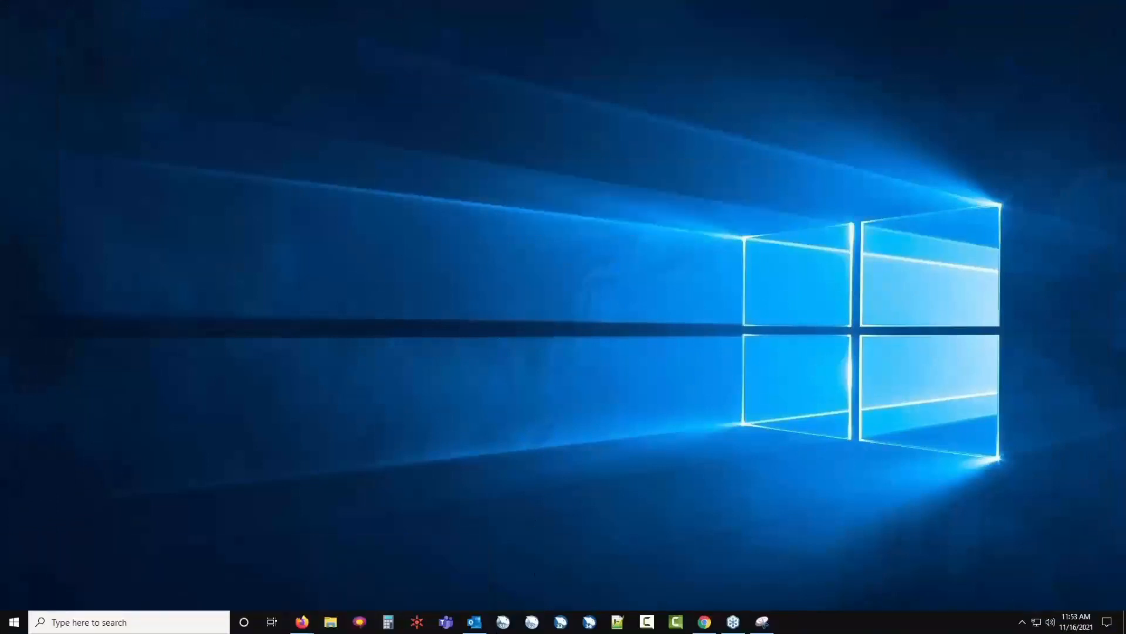
pyautogui.click(590, 623)
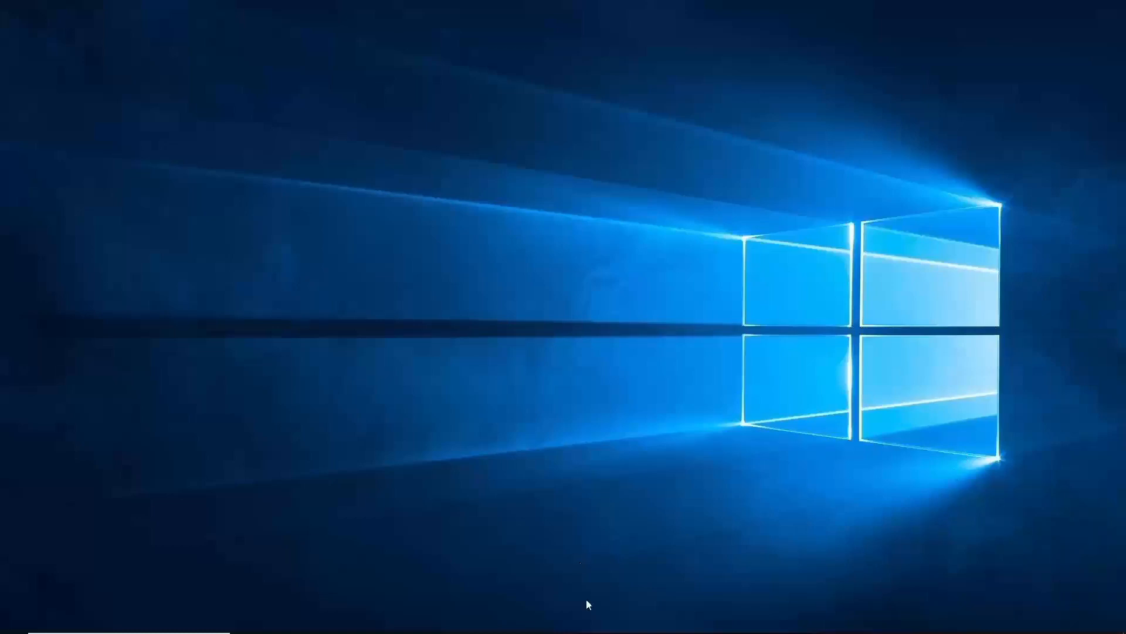
pyautogui.click(596, 623)
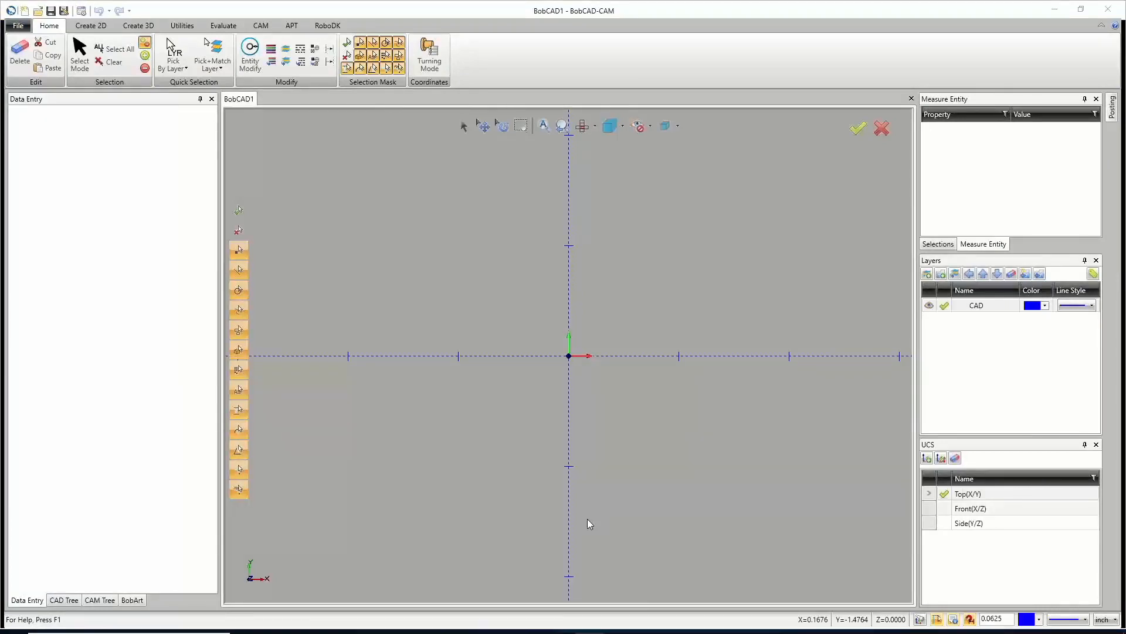
pyautogui.click(18, 26)
pyautogui.click(162, 80)
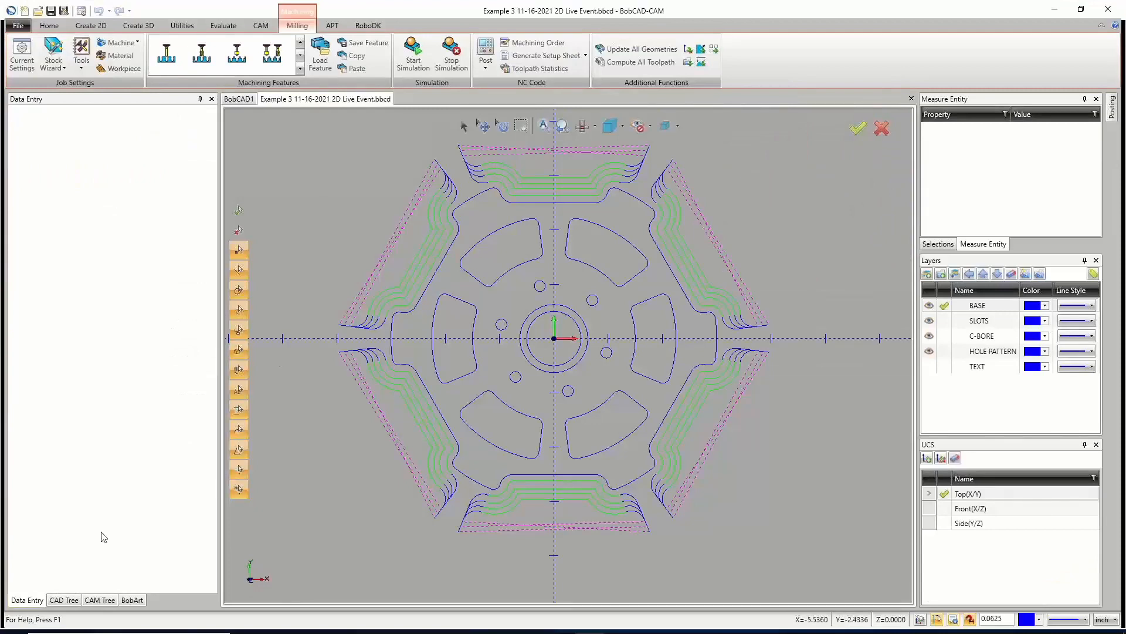
pyautogui.click(100, 600)
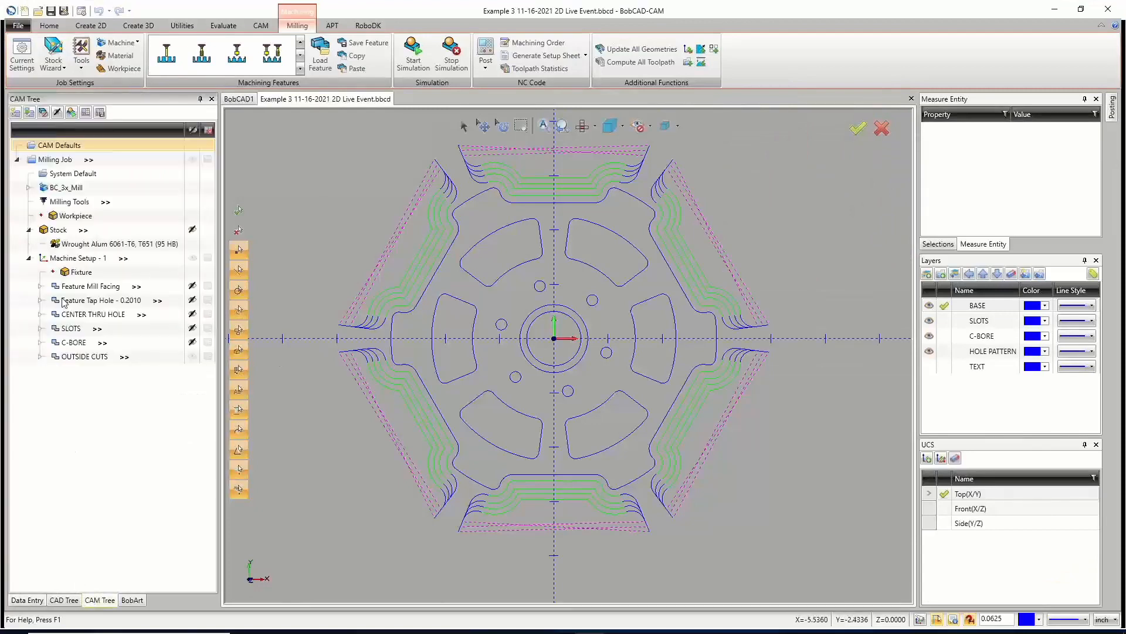
# Edit the SLOTS feature, set the Pocket's spiral entry ramp length/radius to 0.0625 and compute the toolpath.
pyautogui.rightClick(78, 331)
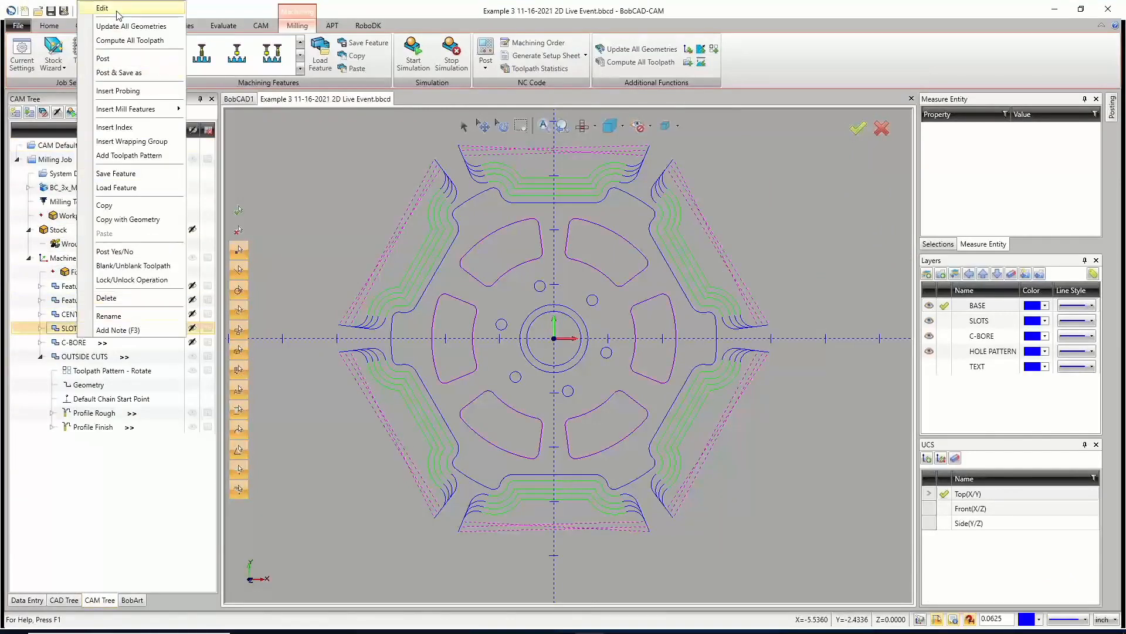
pyautogui.click(95, 10)
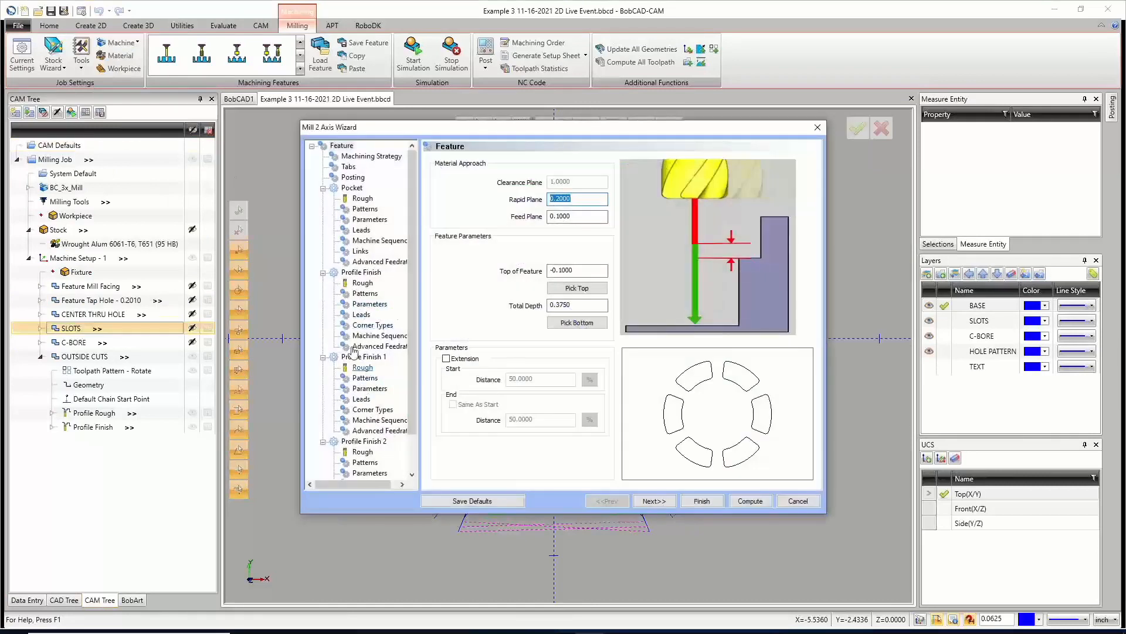
pyautogui.click(362, 314)
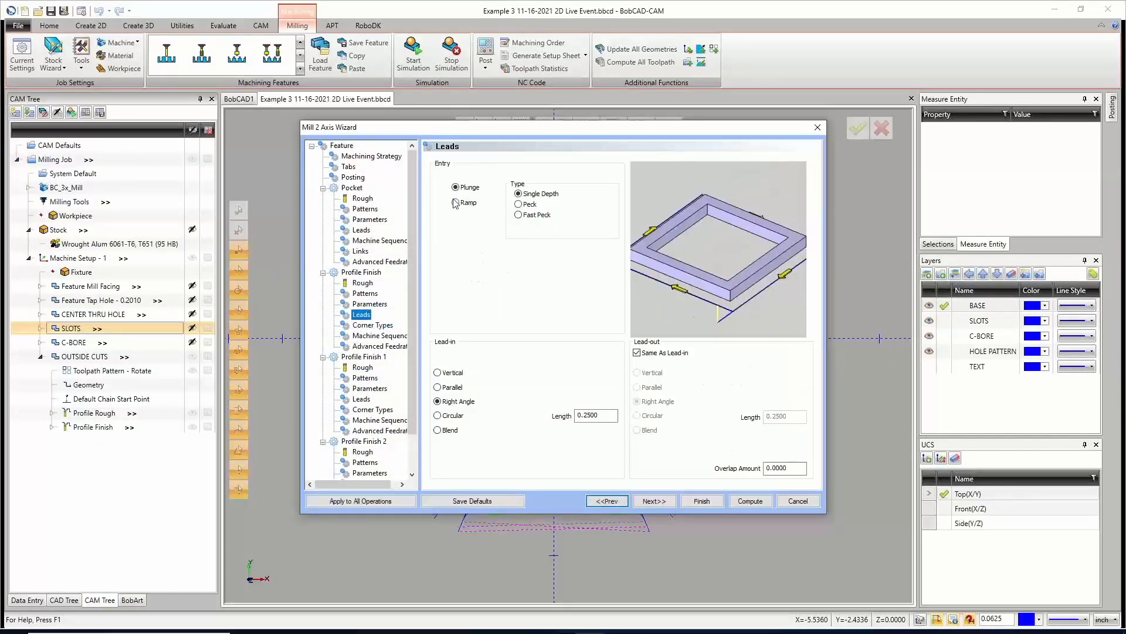
pyautogui.click(361, 230)
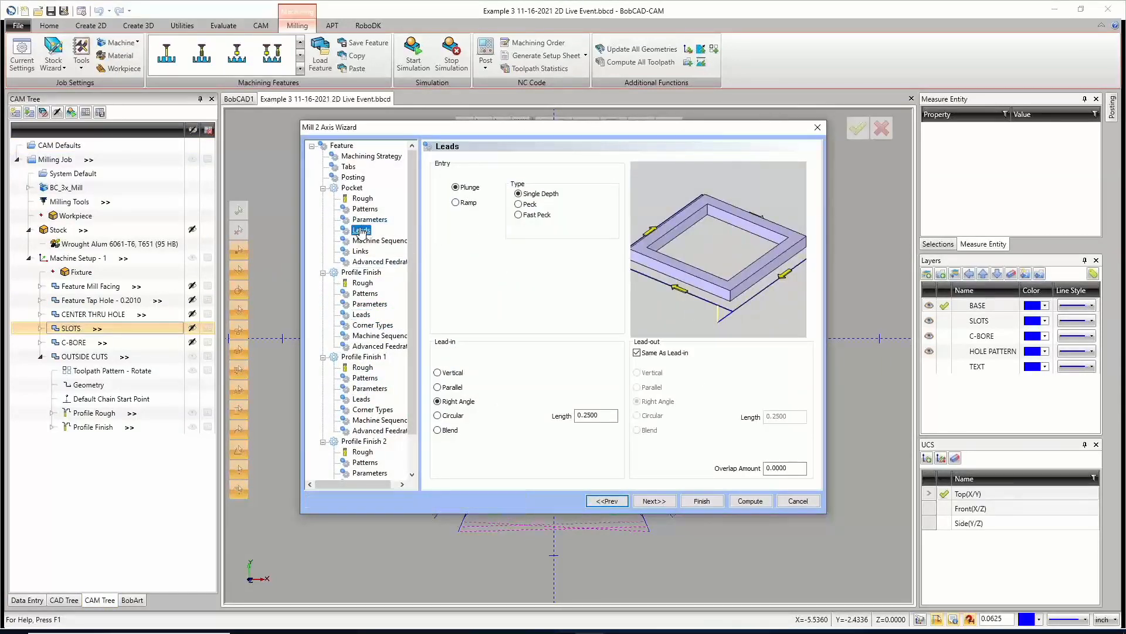
pyautogui.doubleClick(578, 289)
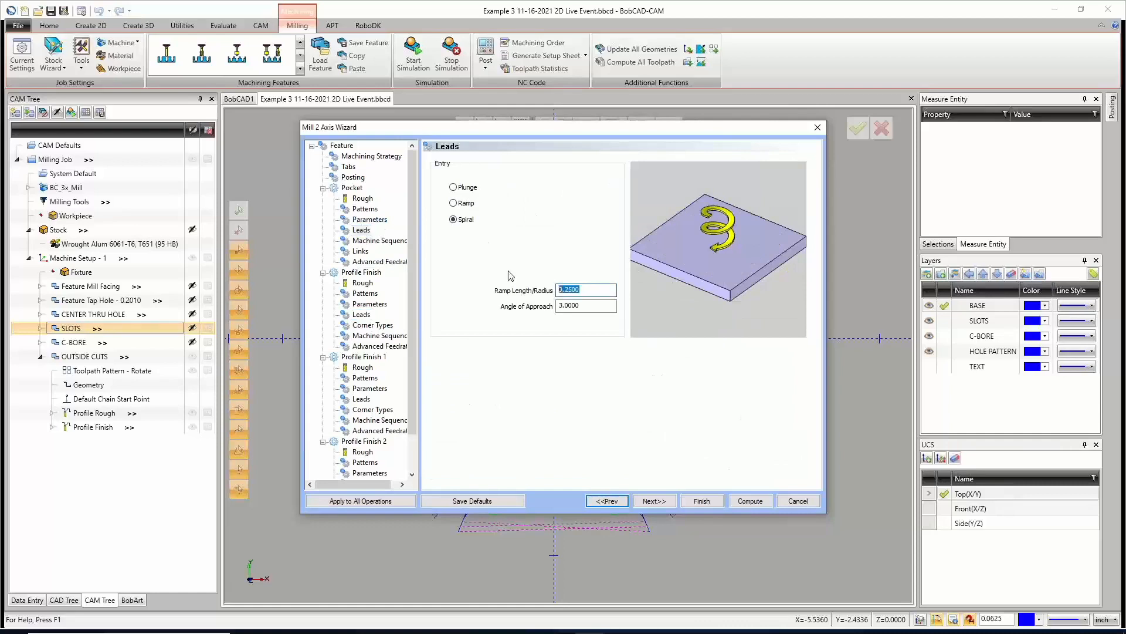
pyautogui.write('.0625')
pyautogui.click(753, 499)
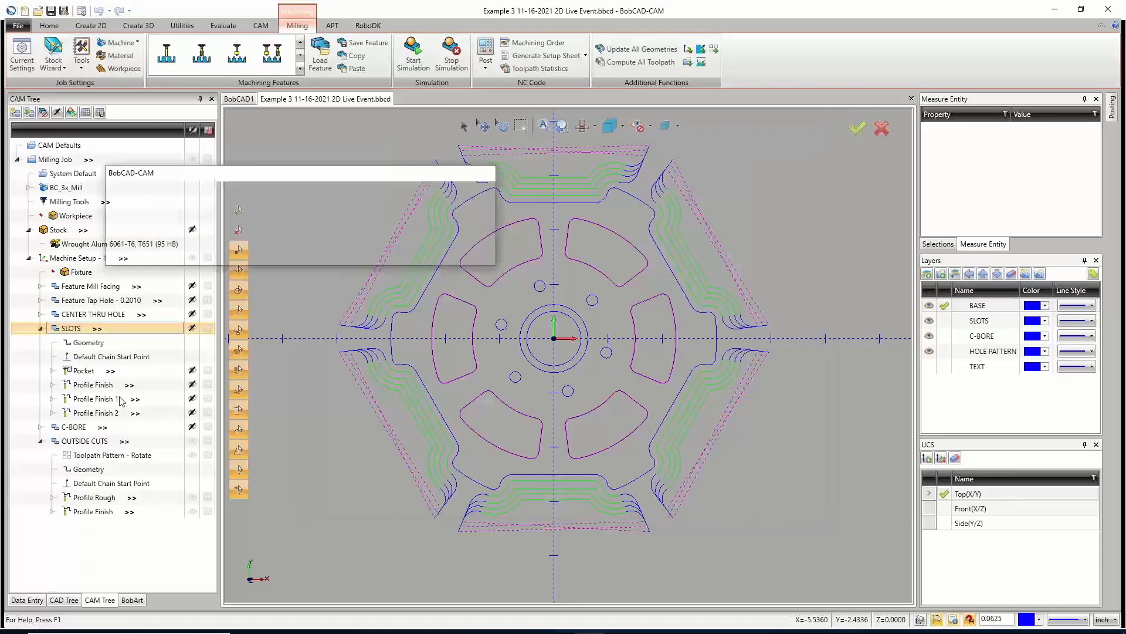
# Inspect the spiral entry of the SLOTS Pocket toolpath up close and save the file.
pyautogui.click(84, 371)
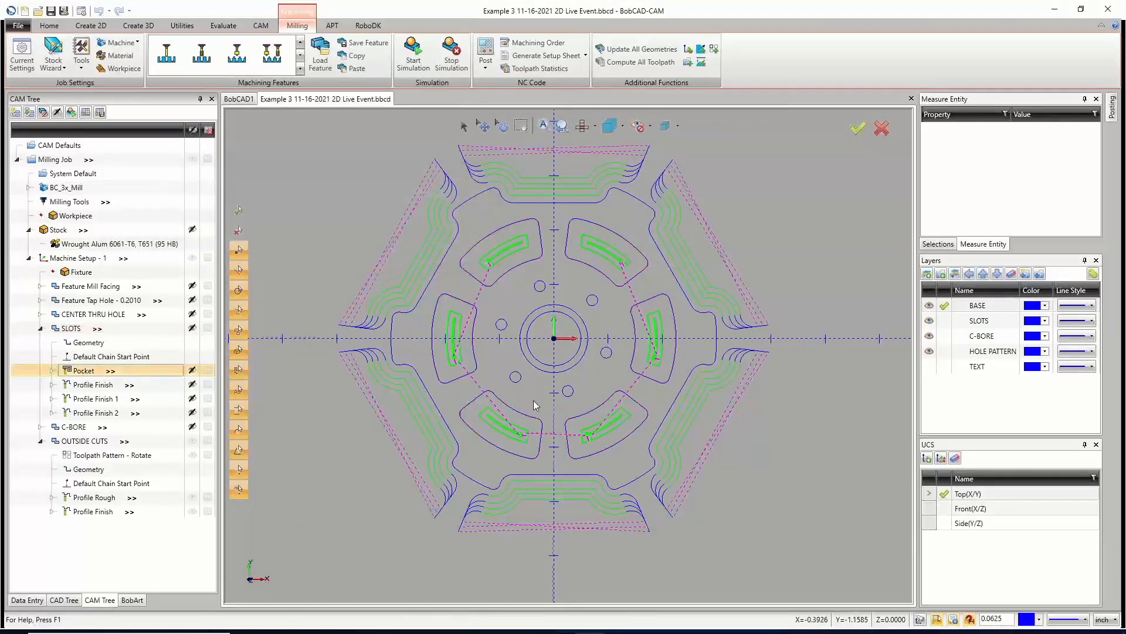
pyautogui.moveTo(514, 406); pyautogui.dragTo(544, 358, button='middle')
pyautogui.scroll(10, 504, 335)
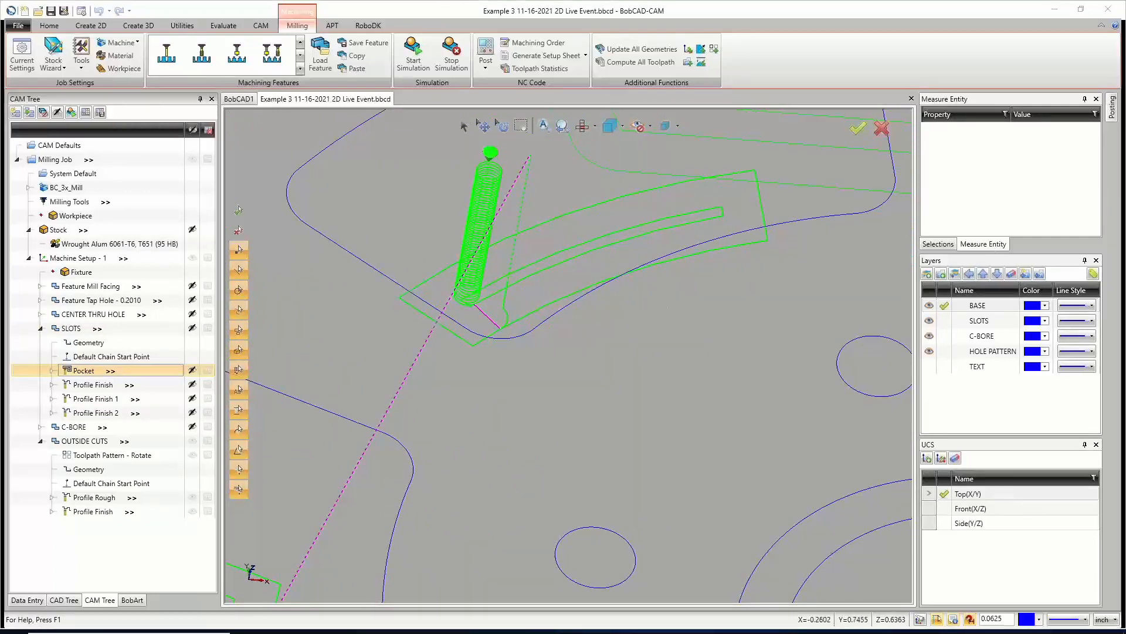
pyautogui.click(51, 12)
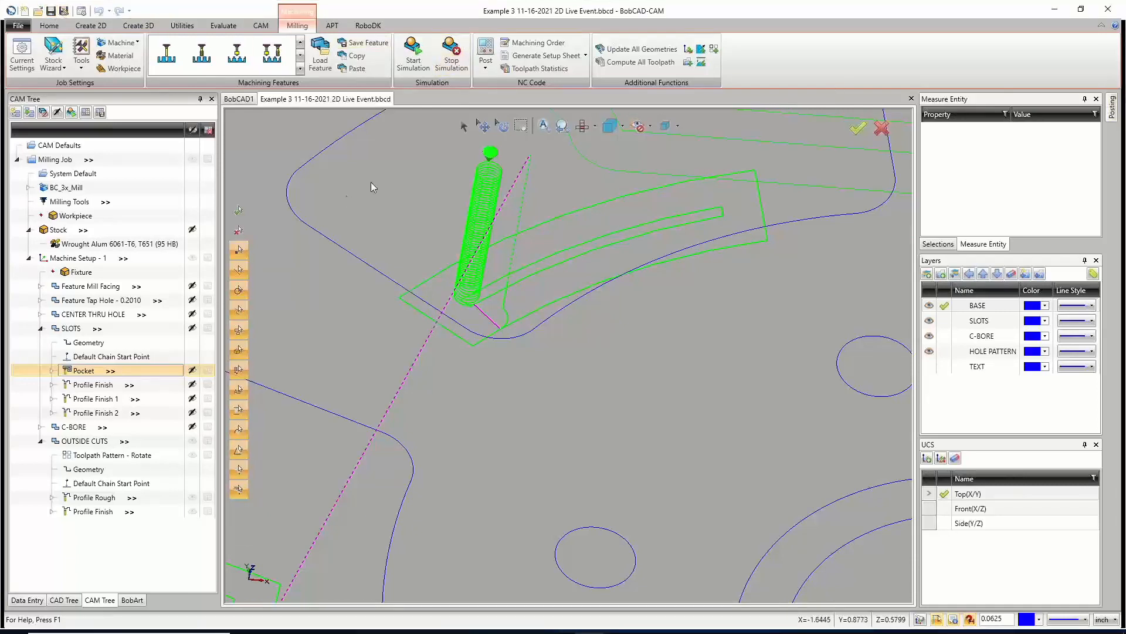
# Start the milling job's simulation, frame the stock and play it, lowering and then raising the run speed.
pyautogui.click(405, 68)
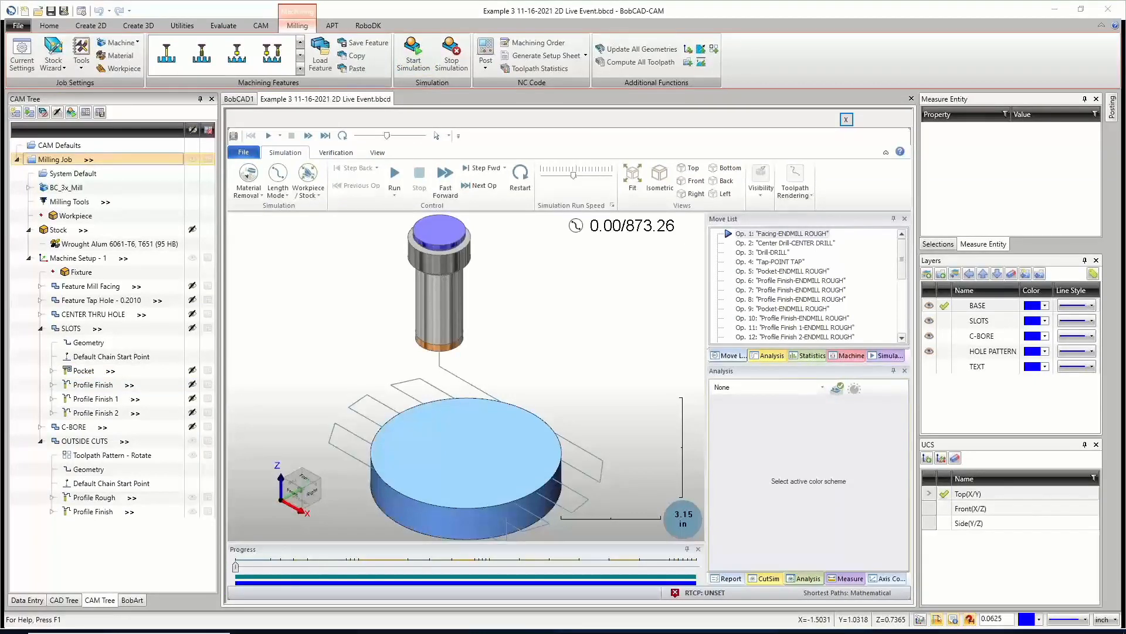
pyautogui.scroll(-1, 476, 363)
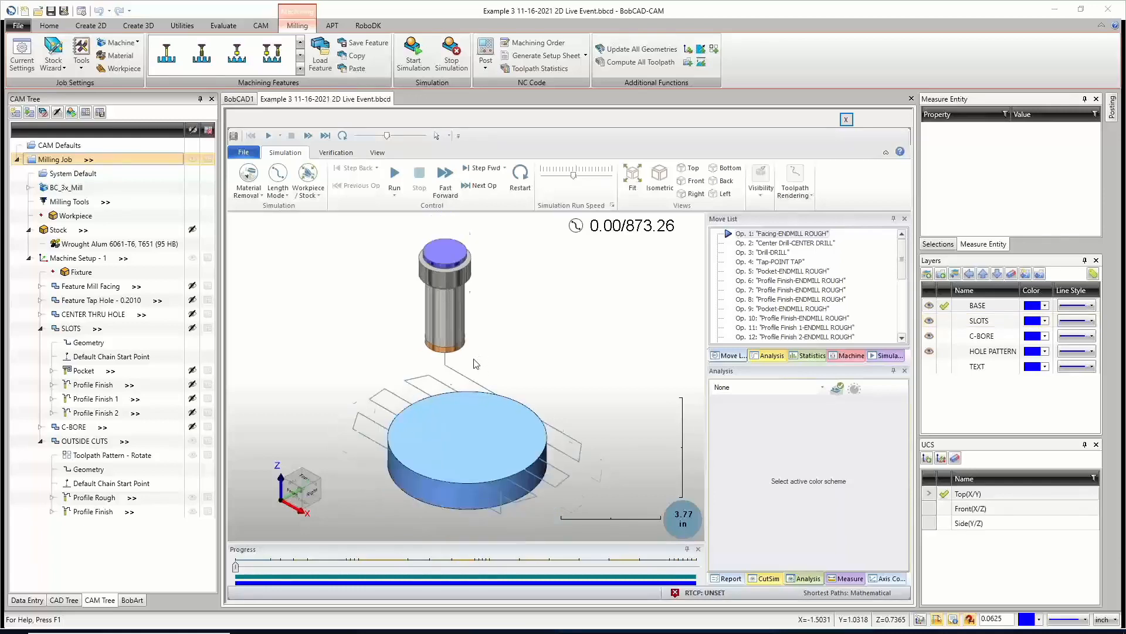
pyautogui.scroll(-4, 474, 360)
pyautogui.scroll(5, 445, 408)
pyautogui.scroll(-2, 508, 407)
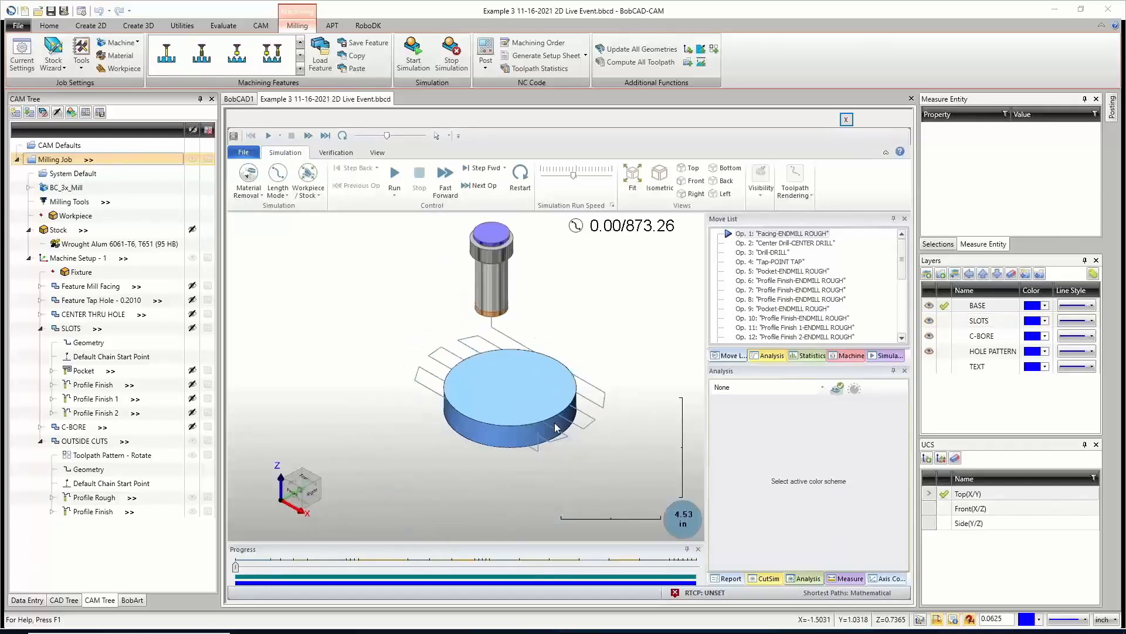
pyautogui.scroll(2, 555, 423)
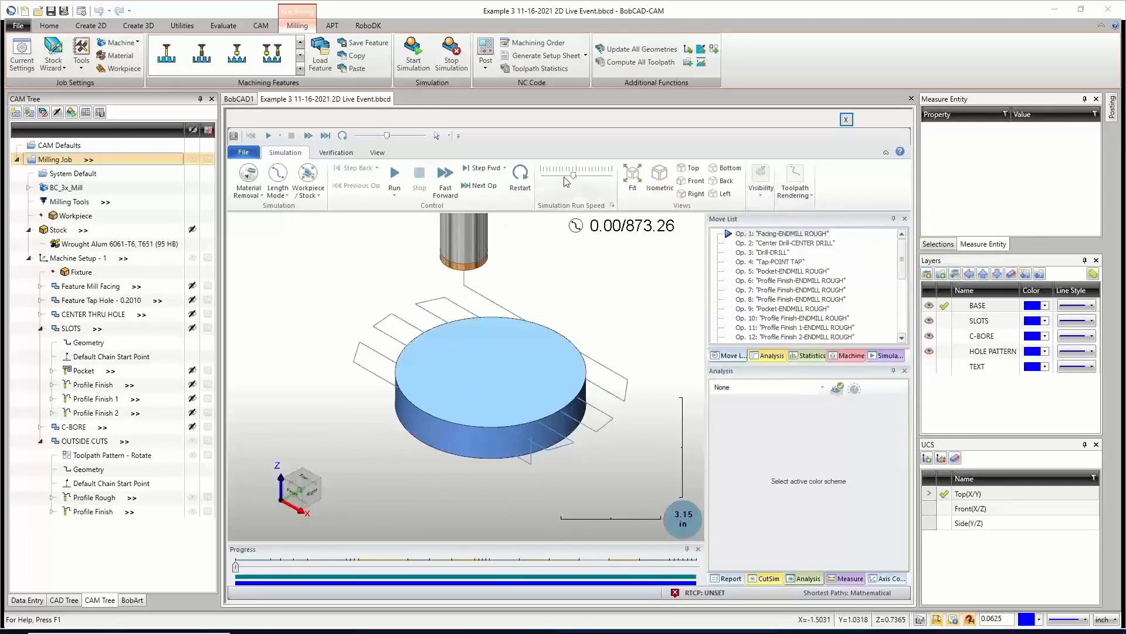
pyautogui.moveTo(573, 176); pyautogui.dragTo(563, 175)
pyautogui.click(393, 178)
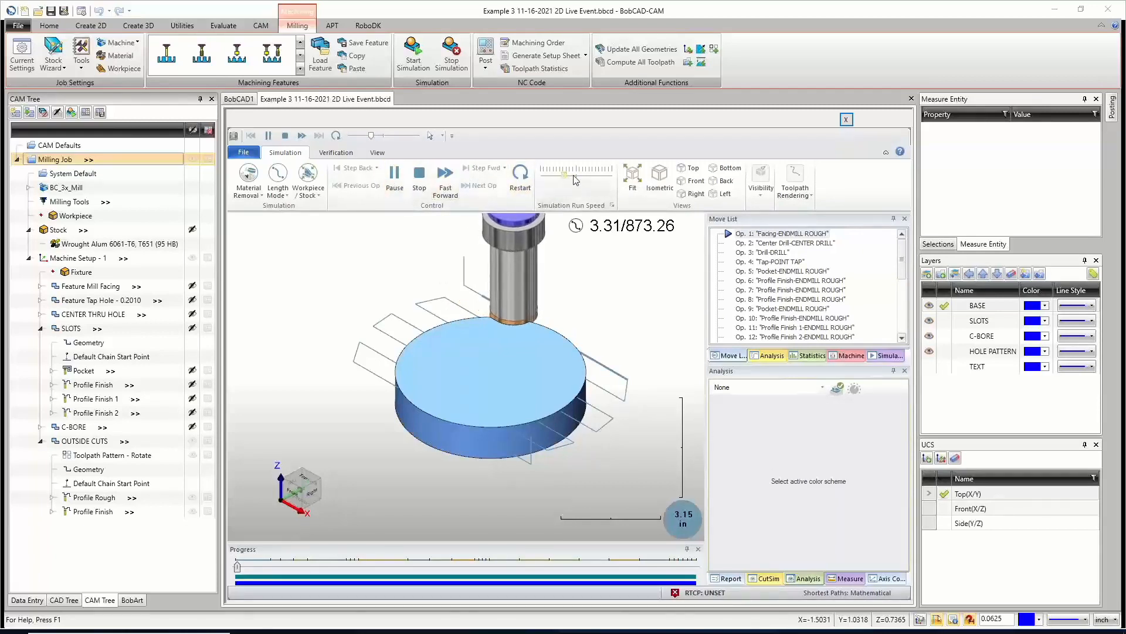
pyautogui.moveTo(573, 175); pyautogui.dragTo(582, 177)
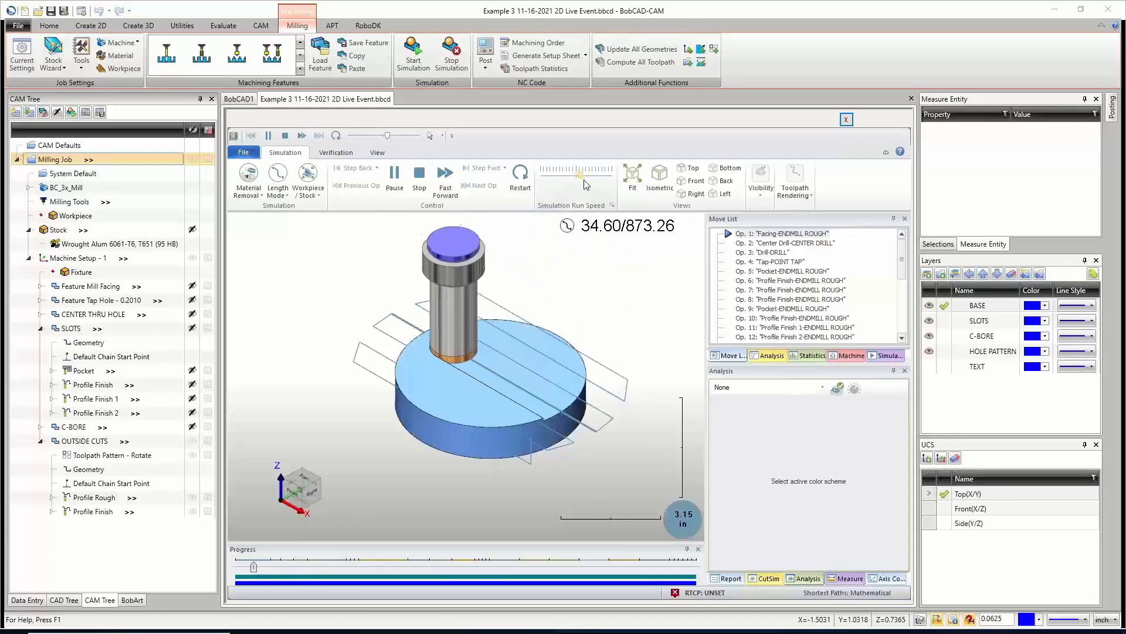
# Hide the toolpath in the simulation and watch the holes and slot pockets being cut up close.
pyautogui.click(761, 179)
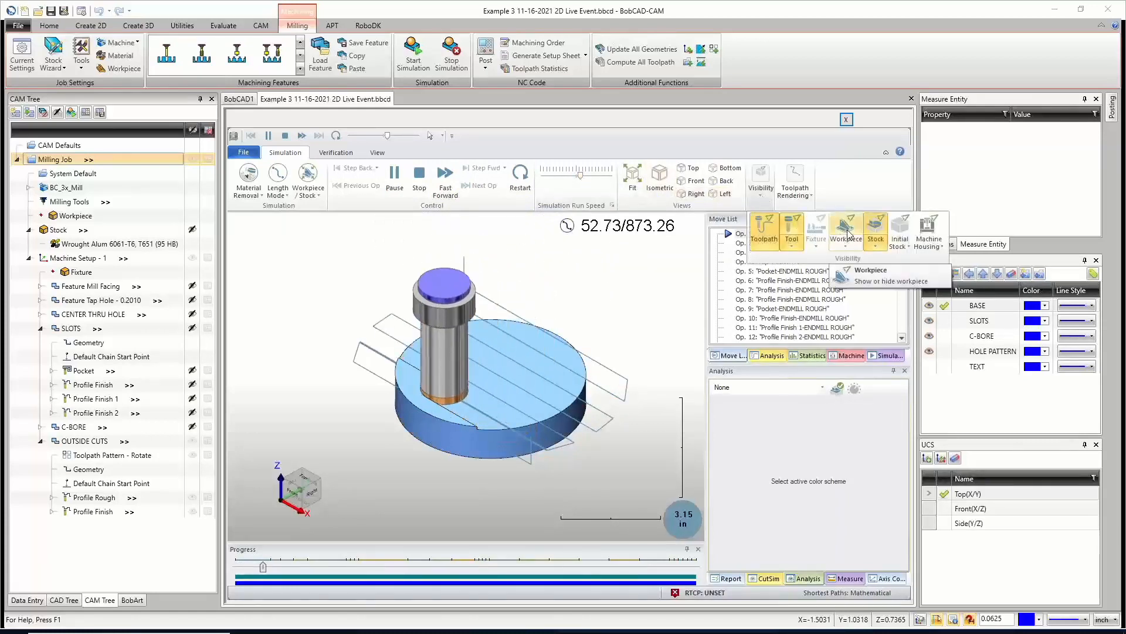
pyautogui.click(764, 230)
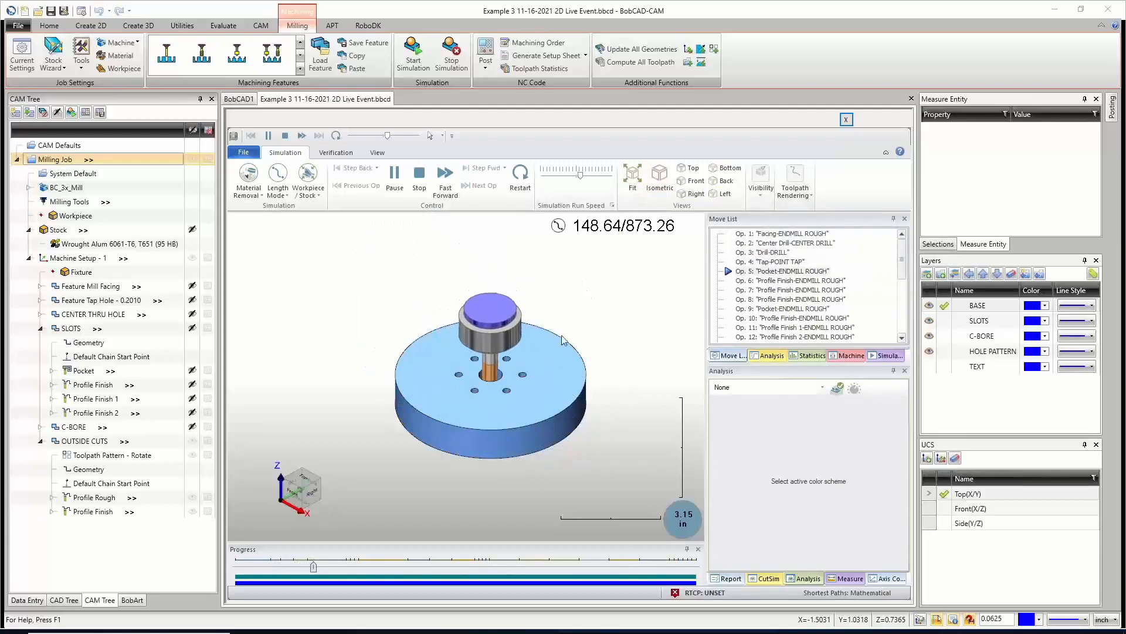
pyautogui.scroll(4, 489, 386)
pyautogui.scroll(-2, 508, 405)
pyautogui.scroll(-3, 488, 382)
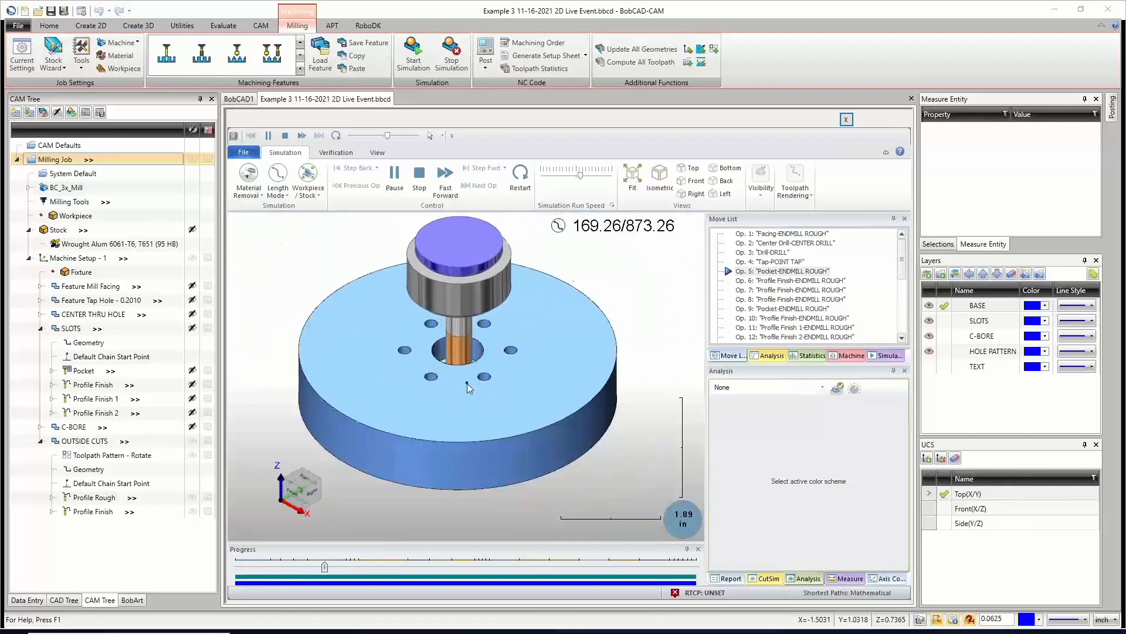
pyautogui.moveTo(467, 383); pyautogui.dragTo(467, 400, button='middle')
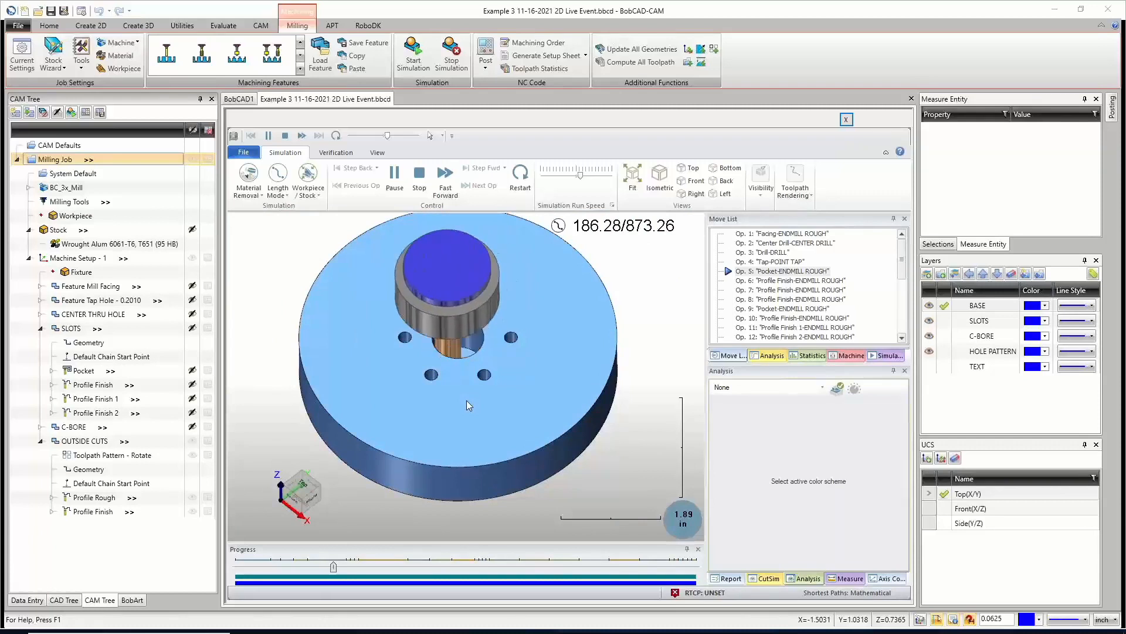
pyautogui.moveTo(466, 400); pyautogui.dragTo(461, 396, button='middle')
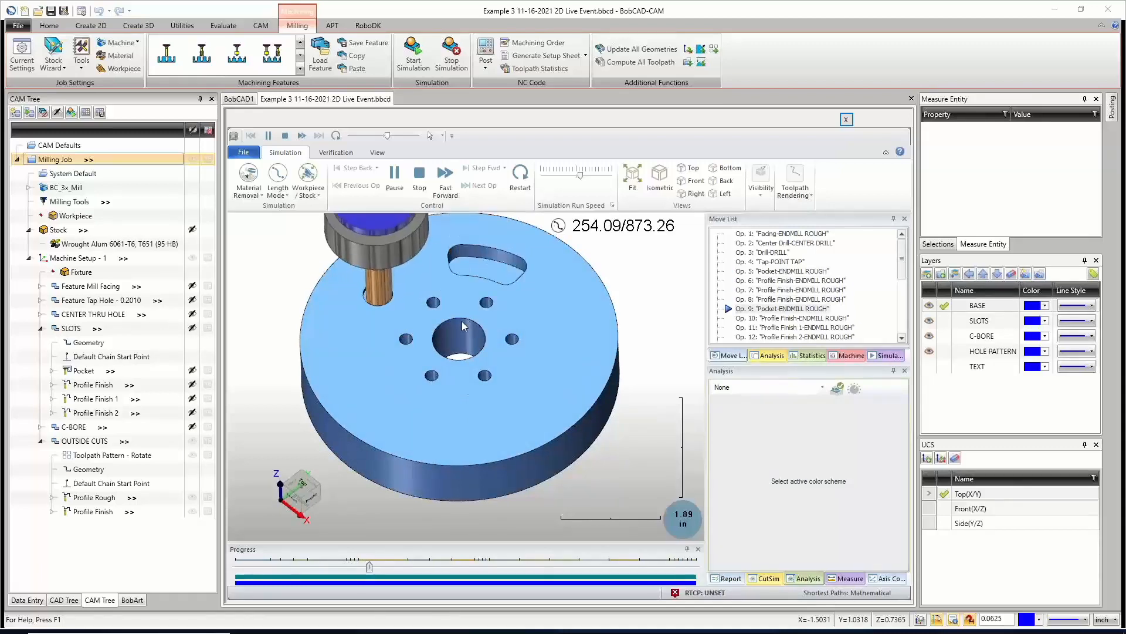
# Adjust the run speed during the slot pockets, raise it during the outside cuts and play the simulation to the end.
pyautogui.click(575, 175)
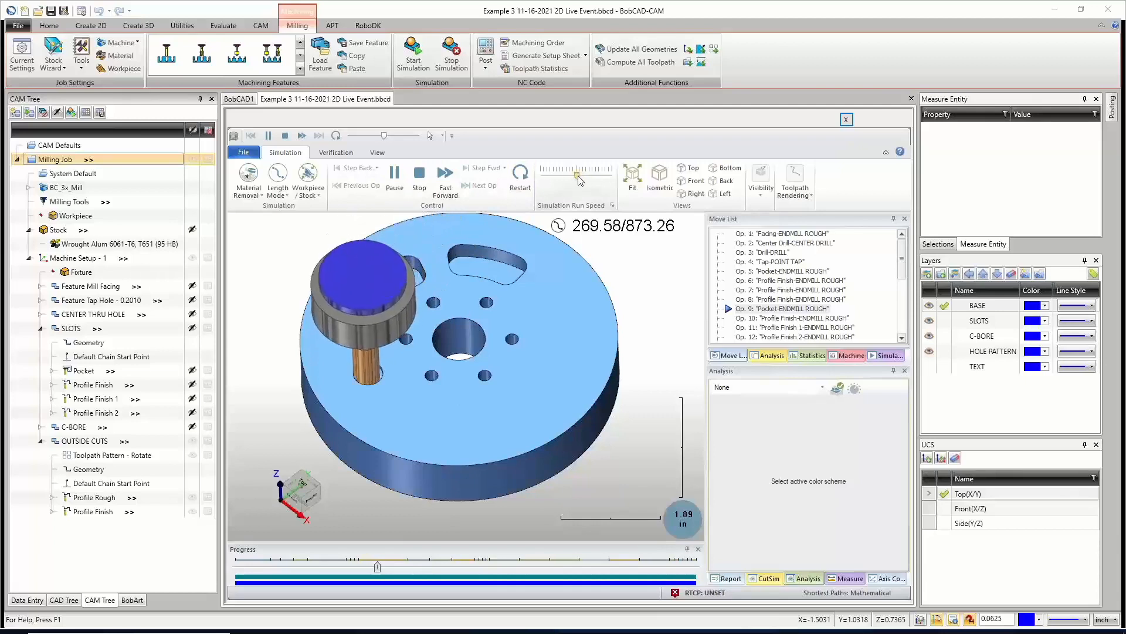
pyautogui.click(578, 179)
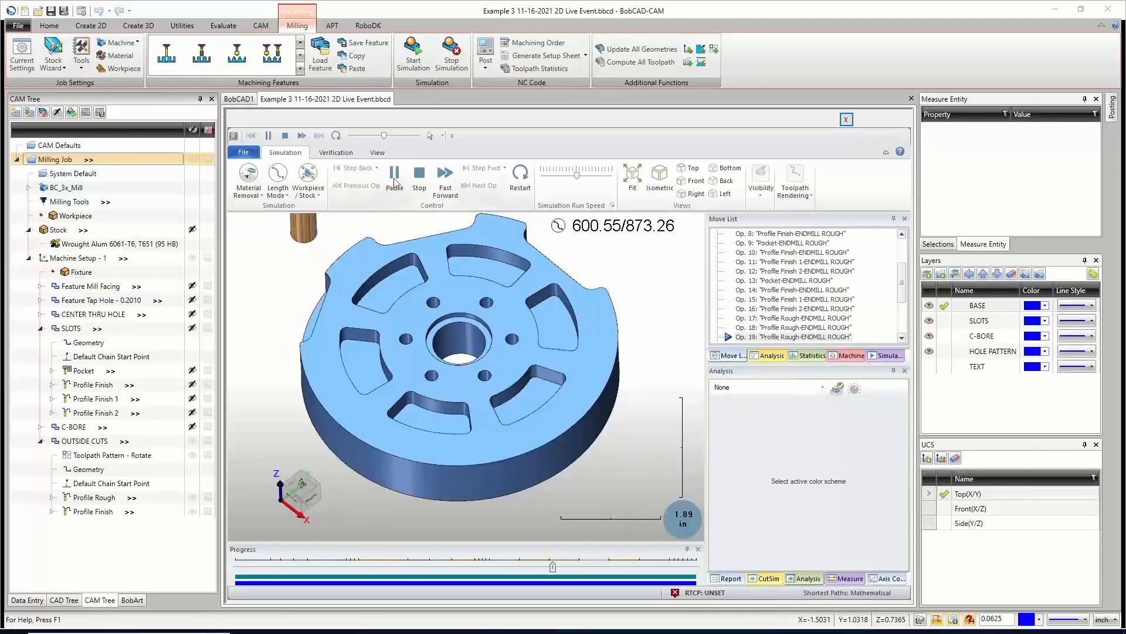
pyautogui.moveTo(578, 176); pyautogui.dragTo(588, 178)
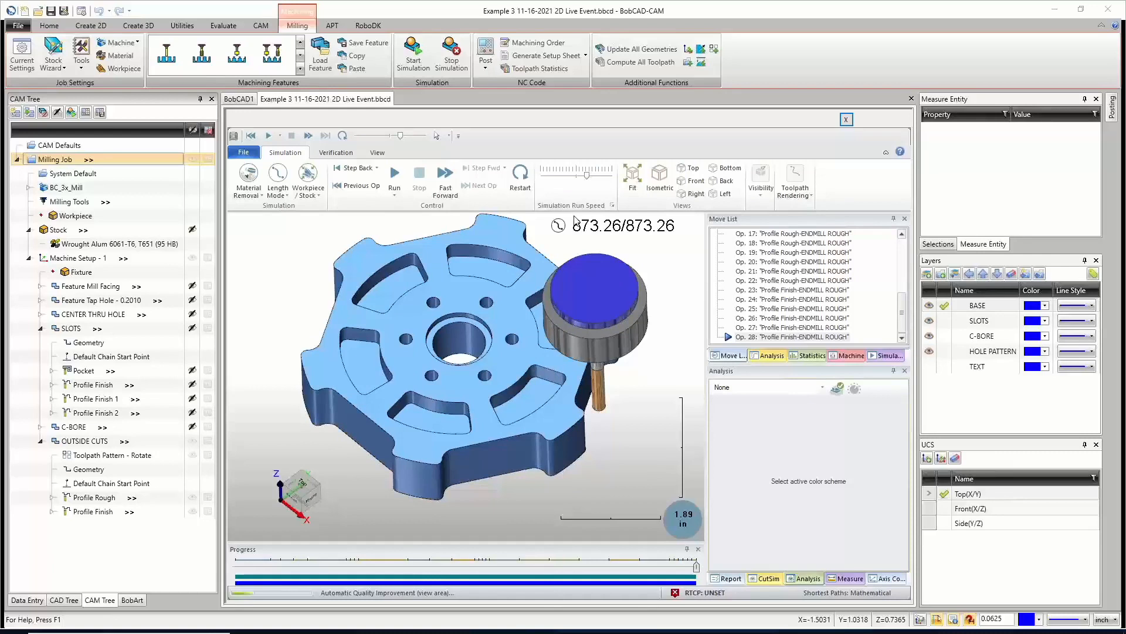
# Open the OUTSIDE CUTS rotate toolpath pattern for editing and review its angle, copies and rotation origin.
pyautogui.click(100, 456)
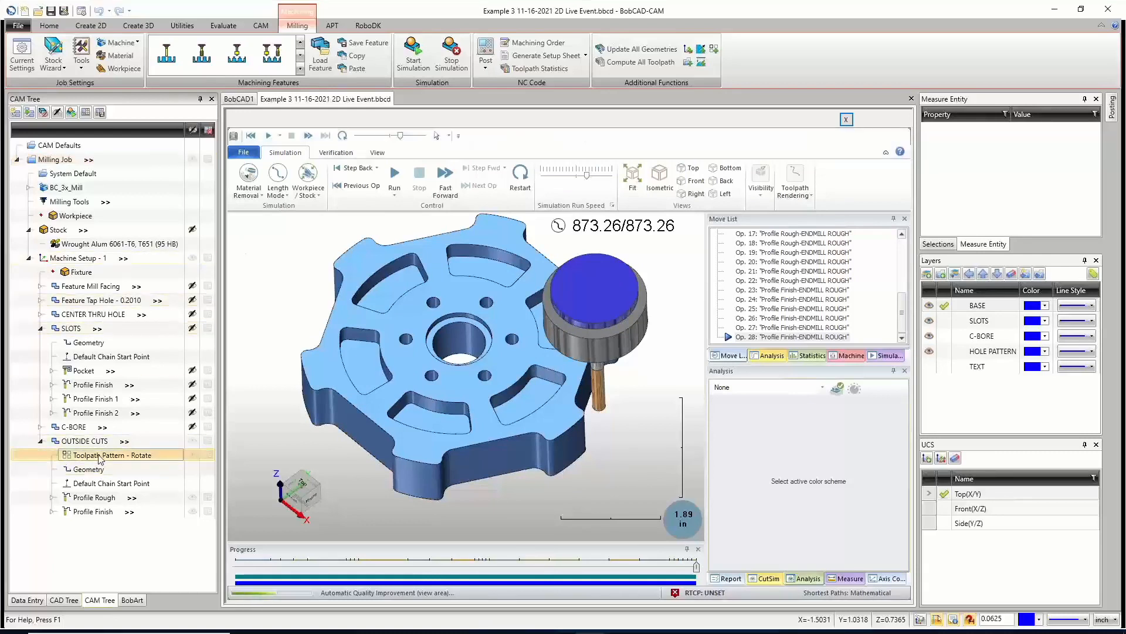
pyautogui.rightClick(99, 458)
pyautogui.click(123, 476)
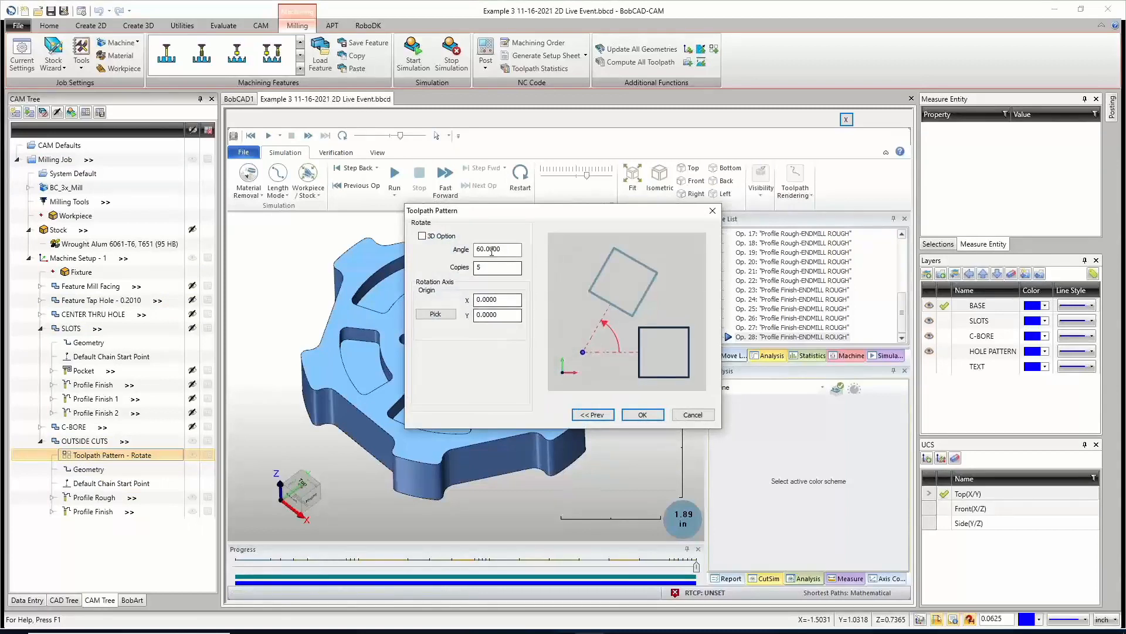
pyautogui.moveTo(504, 249); pyautogui.dragTo(459, 245)
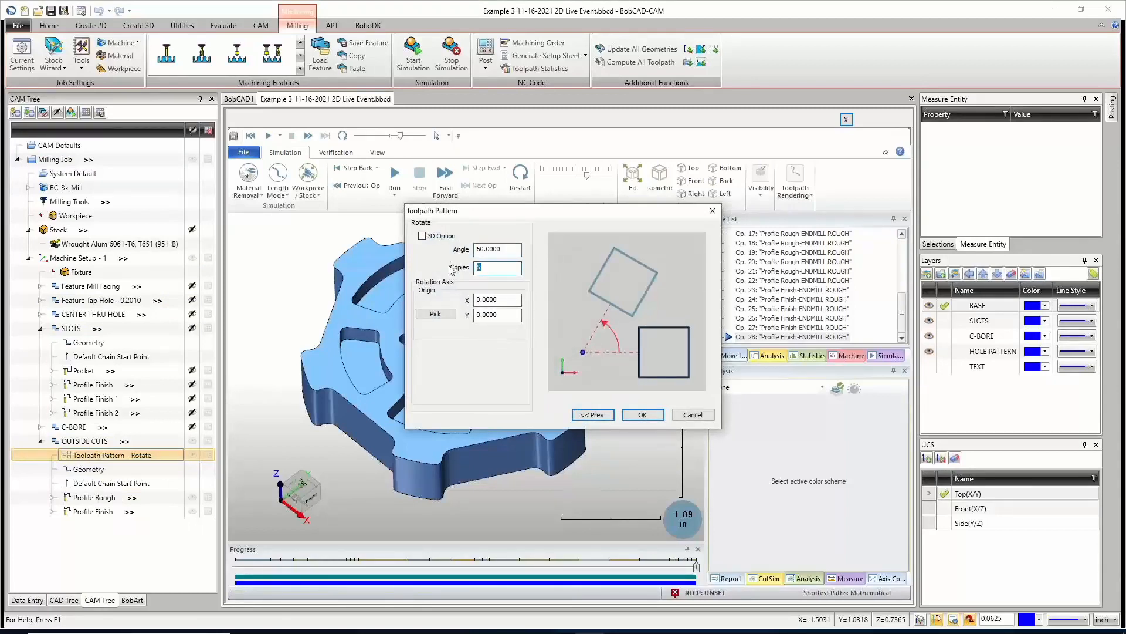
pyautogui.moveTo(506, 315); pyautogui.dragTo(465, 317)
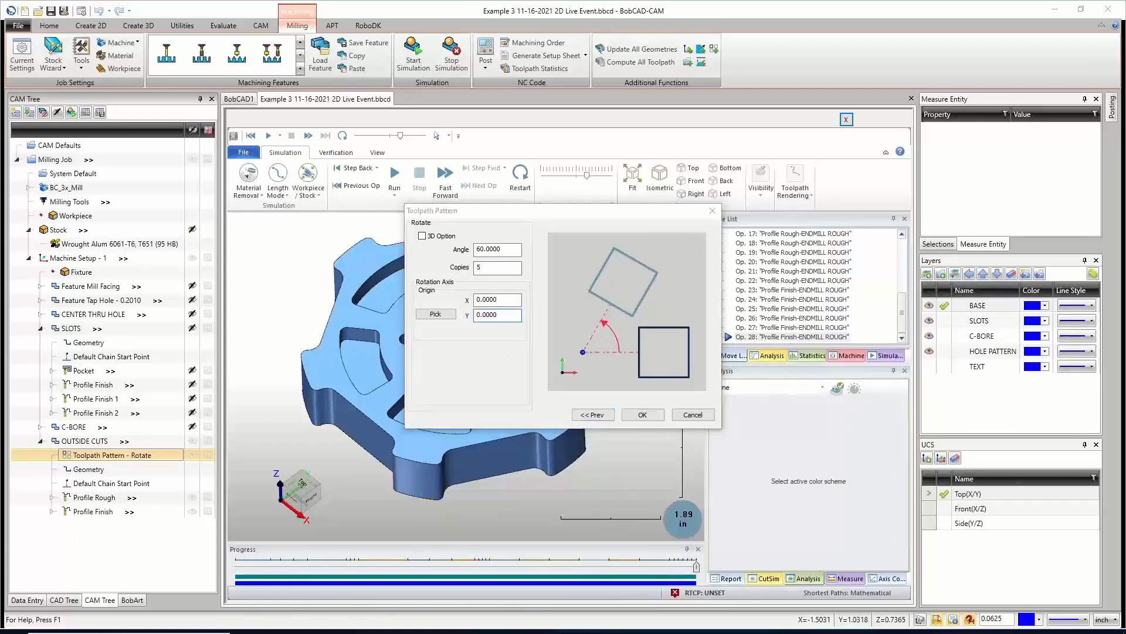
pyautogui.click(652, 415)
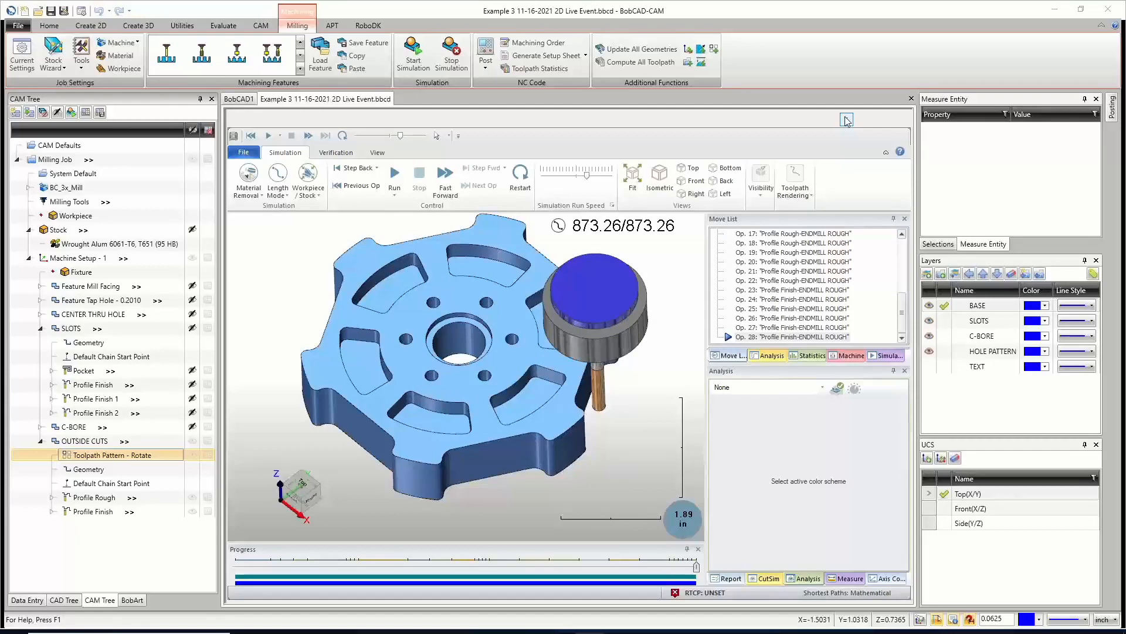
# Inspect the machined part from another angle, exit the simulation and show the OUTSIDE CUTS toolpath in the top view.
pyautogui.moveTo(477, 379); pyautogui.dragTo(657, 250, button='middle')
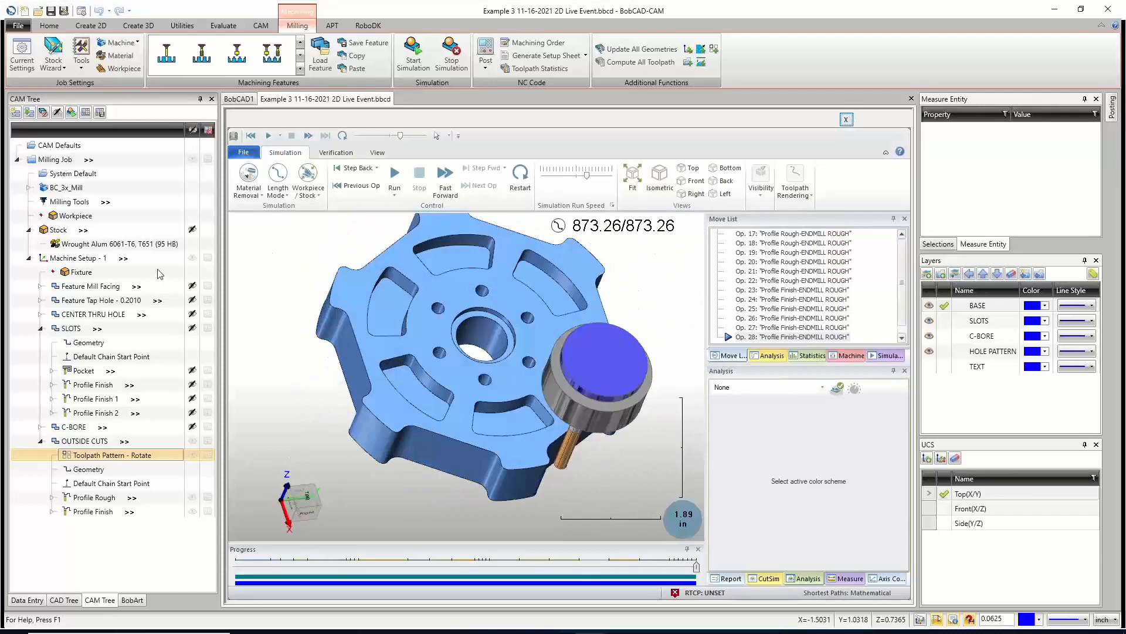
pyautogui.scroll(-6, 405, 302)
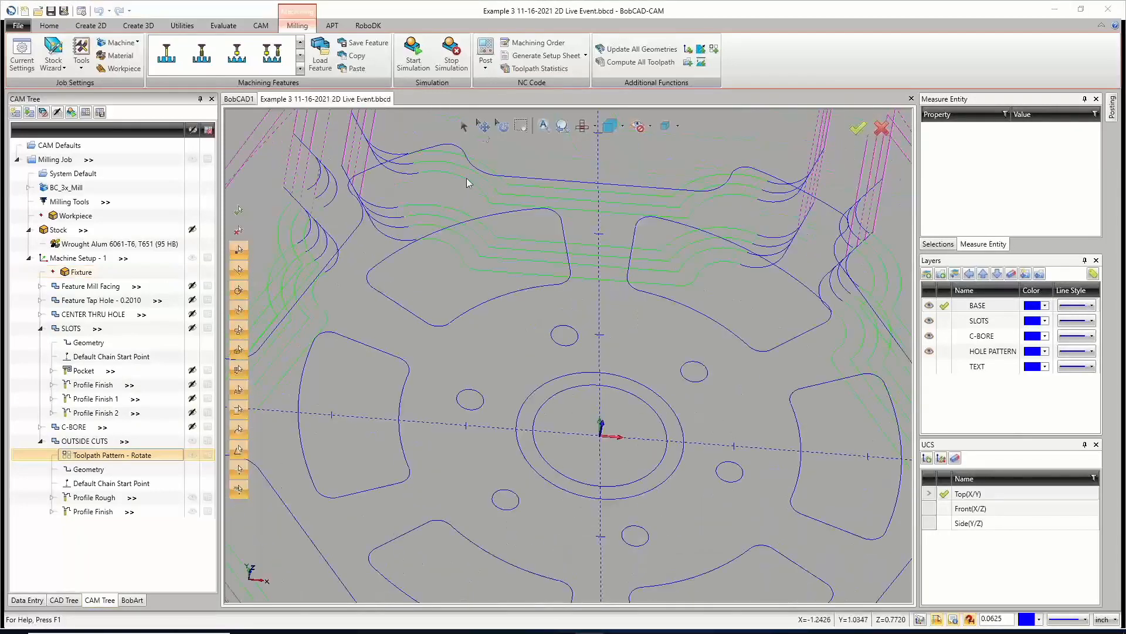
pyautogui.scroll(-4, 511, 163)
pyautogui.click(582, 127)
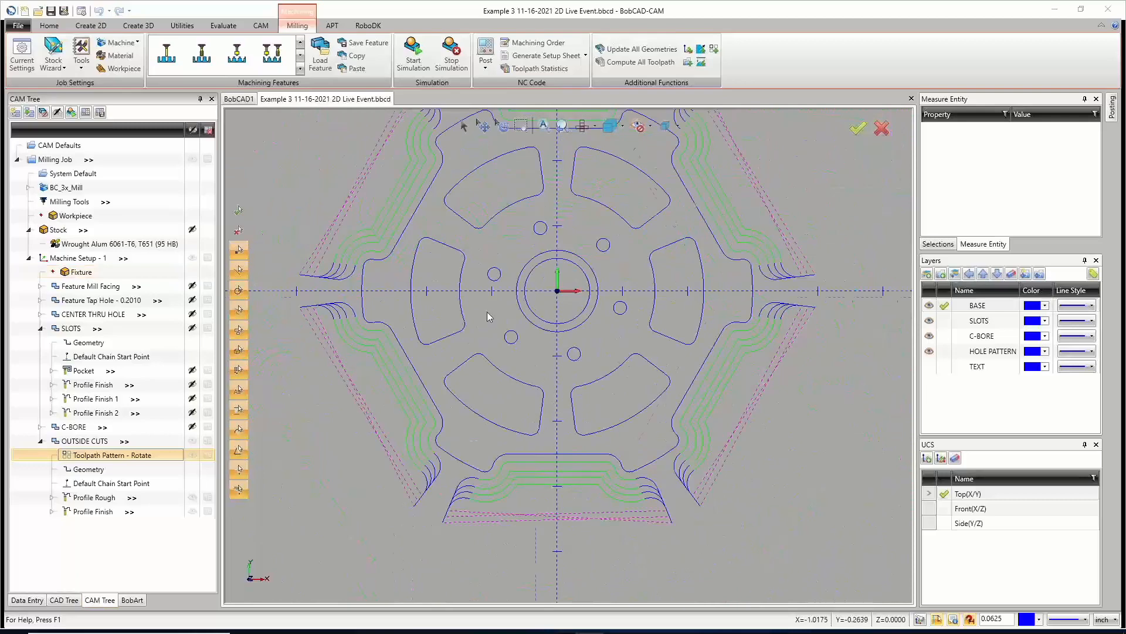
pyautogui.scroll(-5, 469, 373)
pyautogui.scroll(6, 512, 242)
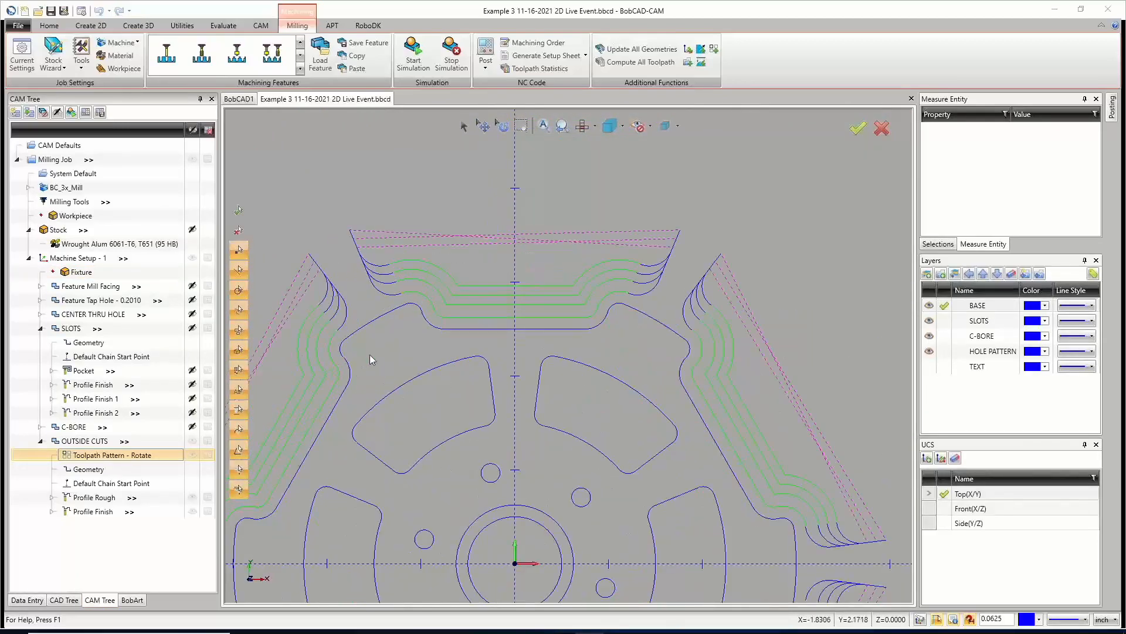
# Reverse the direction of the OUTSIDE CUTS default chain start point and compute the feature's toolpath.
pyautogui.click(94, 511)
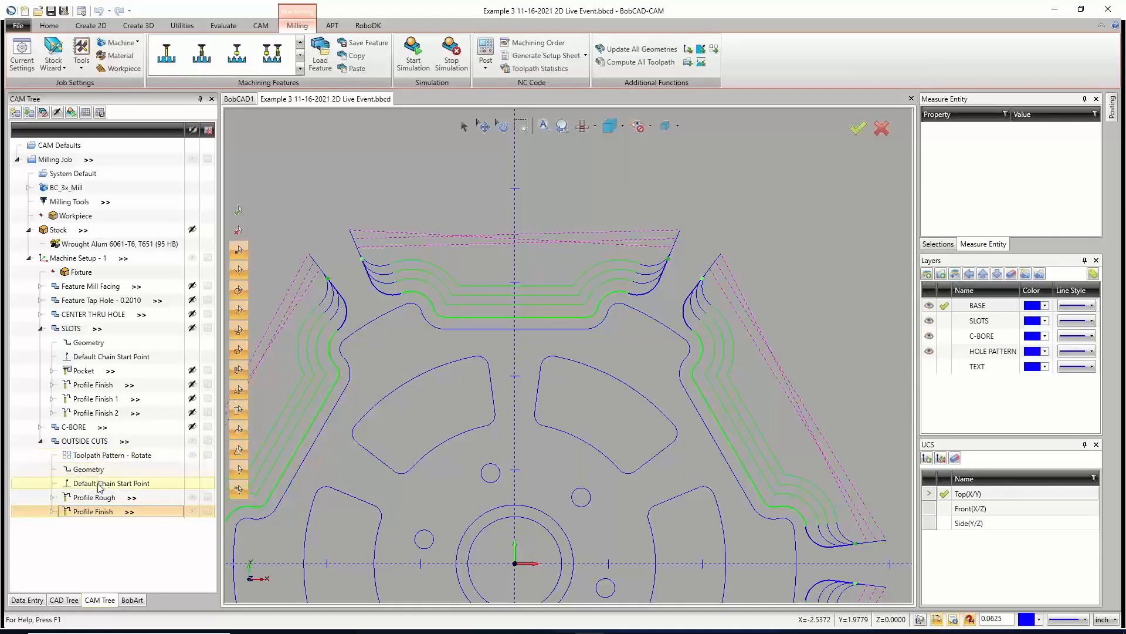
pyautogui.click(99, 487)
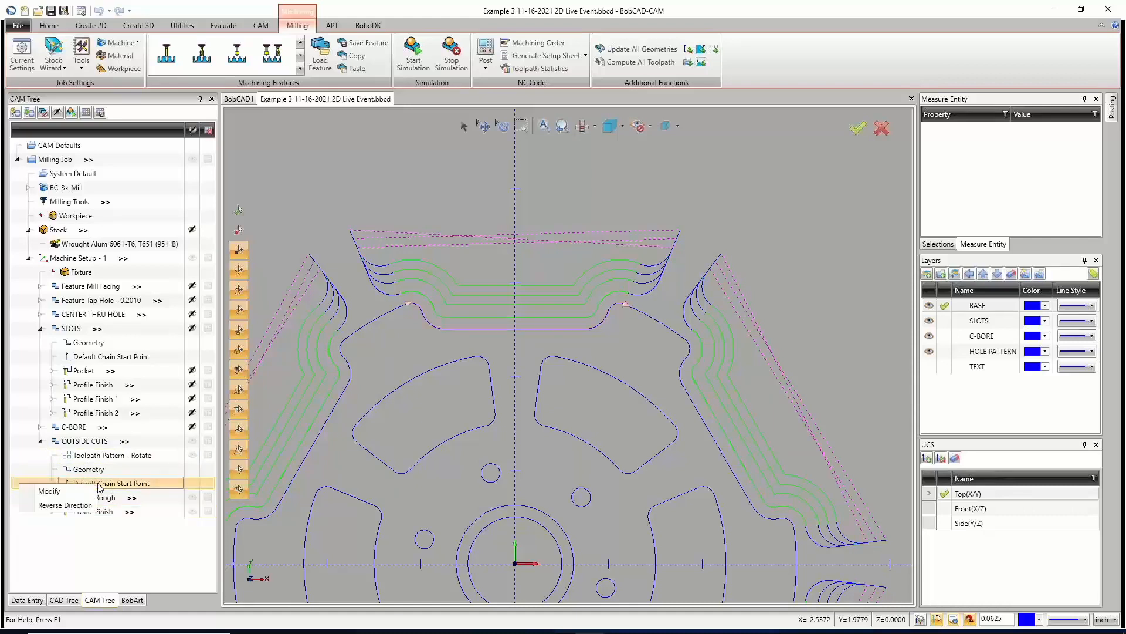
pyautogui.rightClick(91, 446)
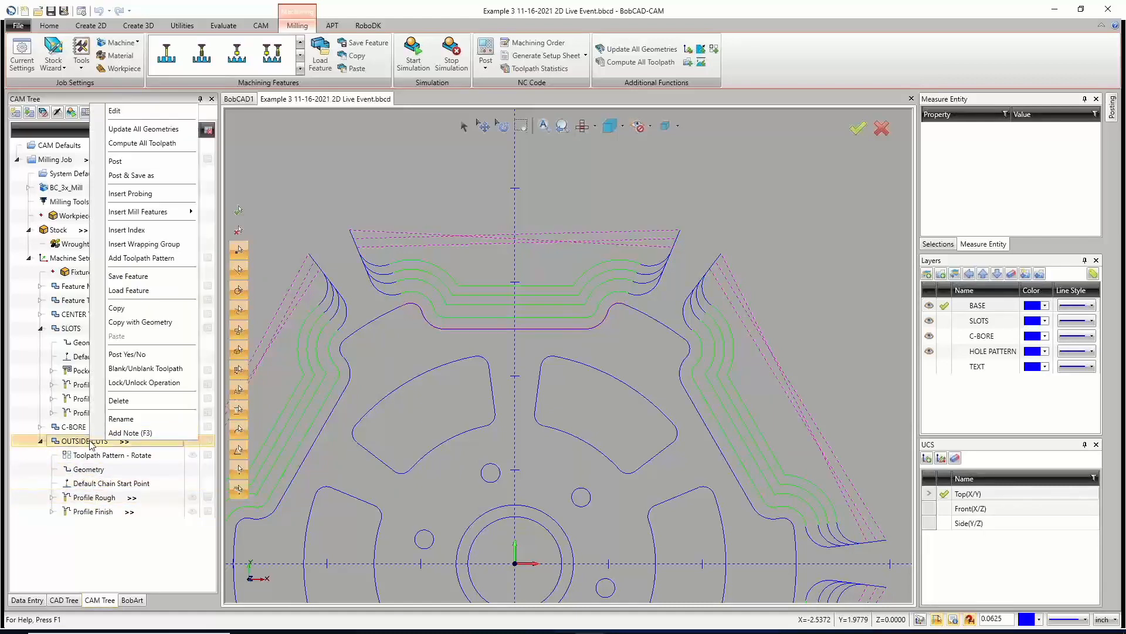
pyautogui.click(162, 143)
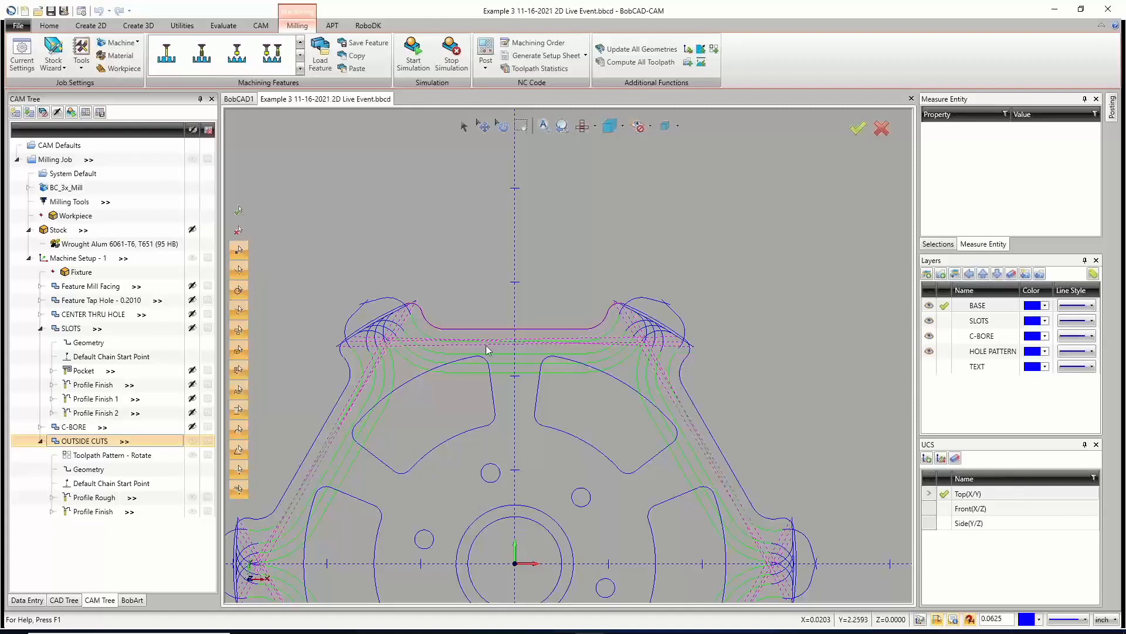
# Flip the OUTSIDE CUTS chain direction back to its original side and recompute the toolpath.
pyautogui.rightClick(98, 456)
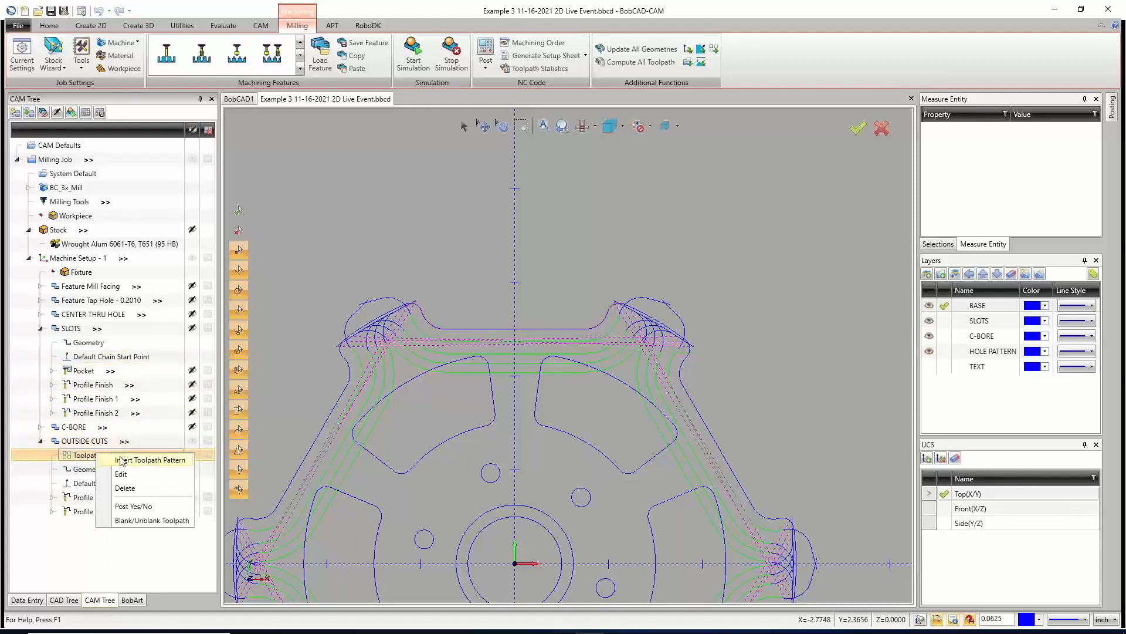
pyautogui.rightClick(88, 484)
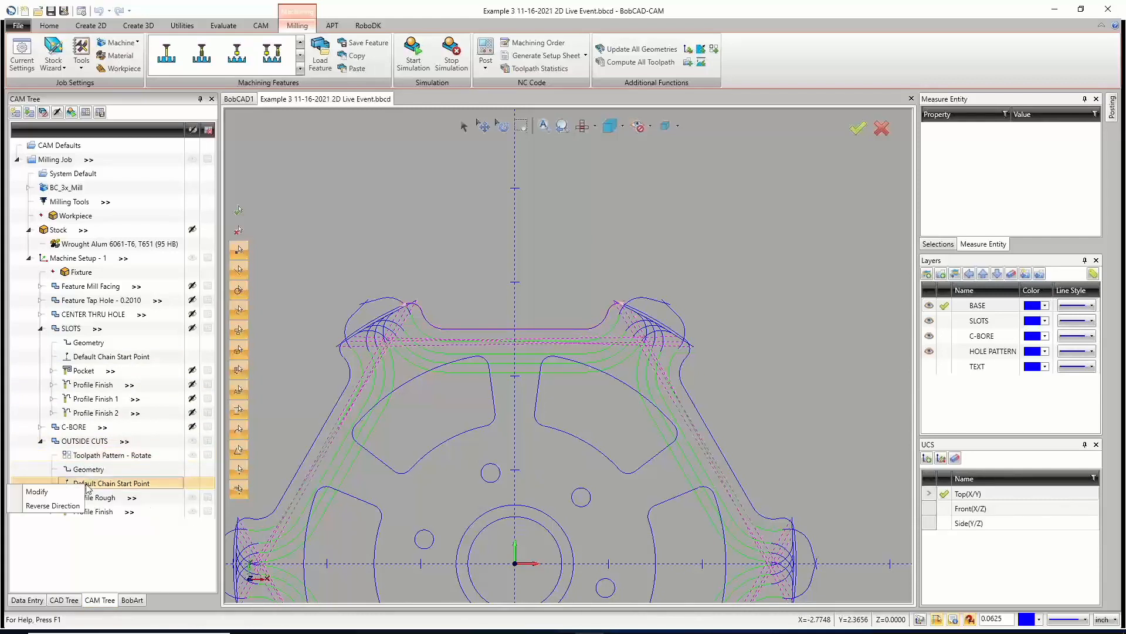
pyautogui.rightClick(84, 441)
pyautogui.click(128, 142)
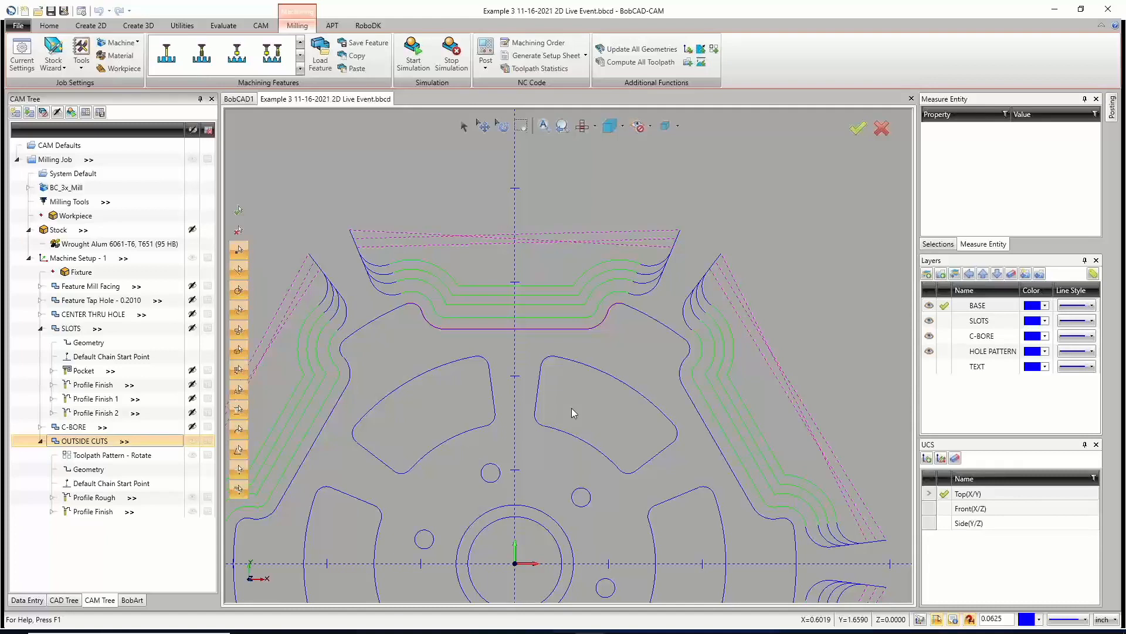
# Examine the patterned OUTSIDE CUTS toolpath around the whole part and its offset passes along the upper profile.
pyautogui.scroll(-6, 573, 409)
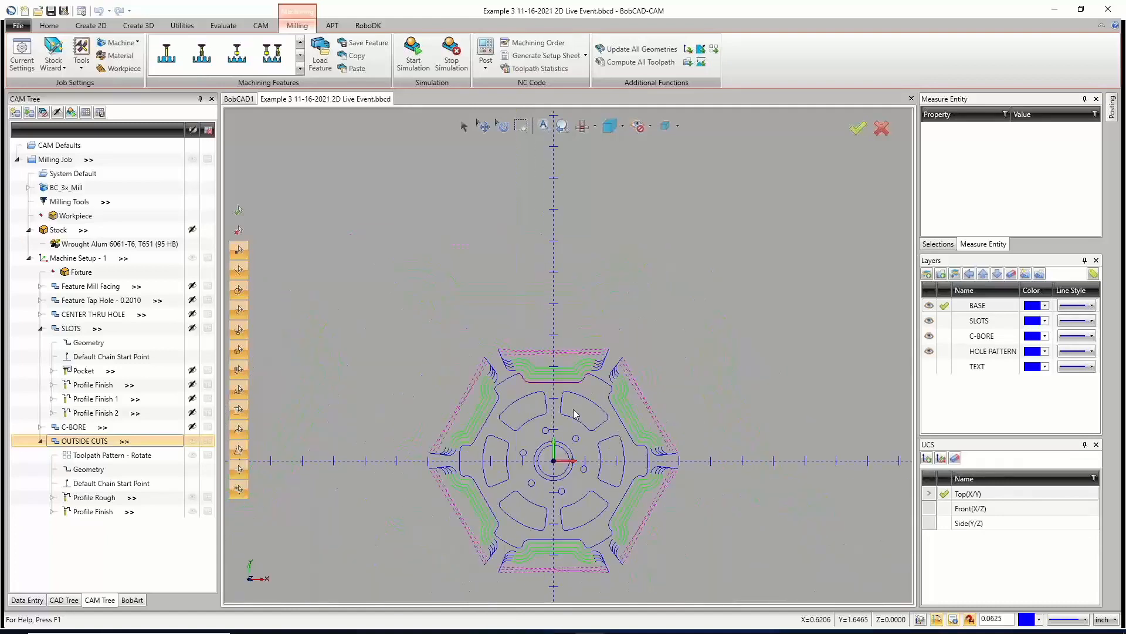
pyautogui.middleClick(573, 409)
pyautogui.middleClick(573, 410)
pyautogui.scroll(-2, 573, 410)
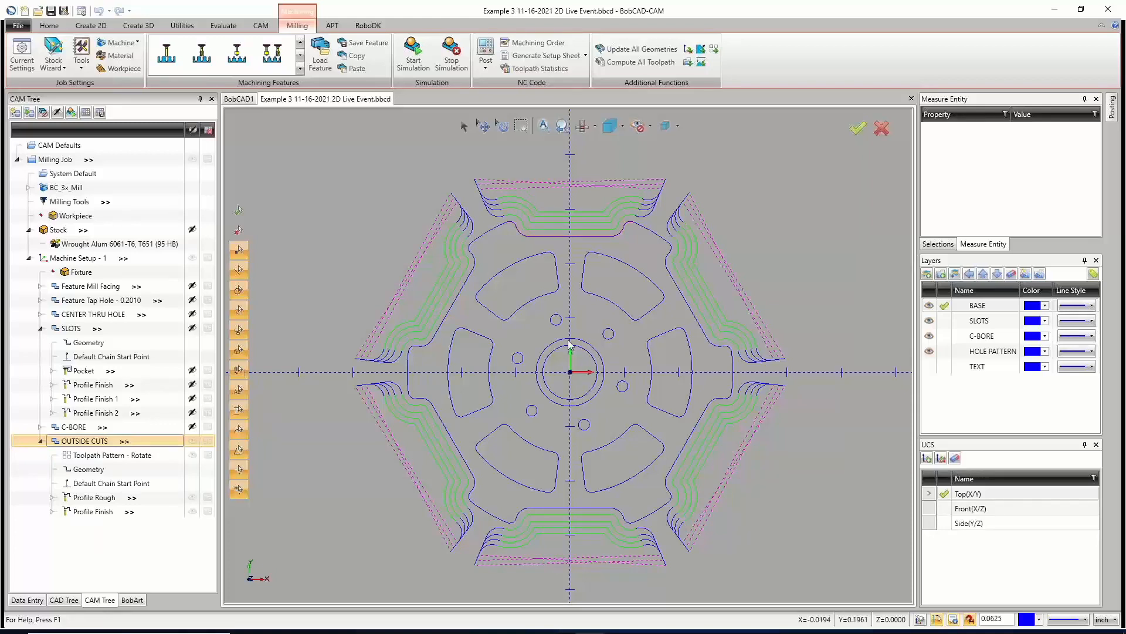
pyautogui.scroll(5, 535, 229)
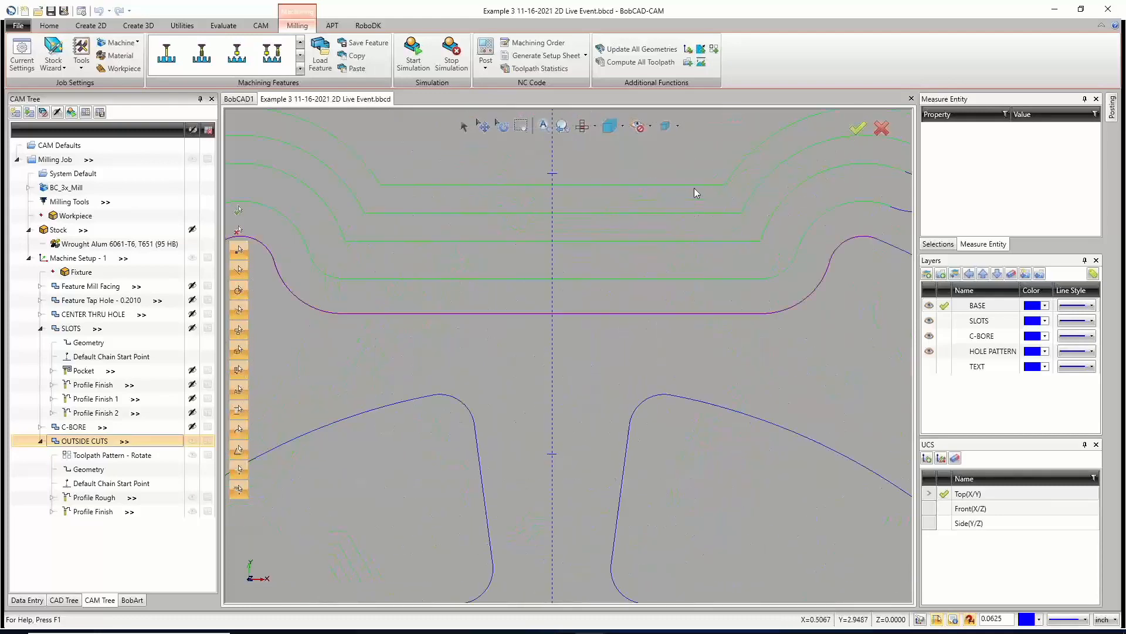
pyautogui.scroll(-2, 692, 190)
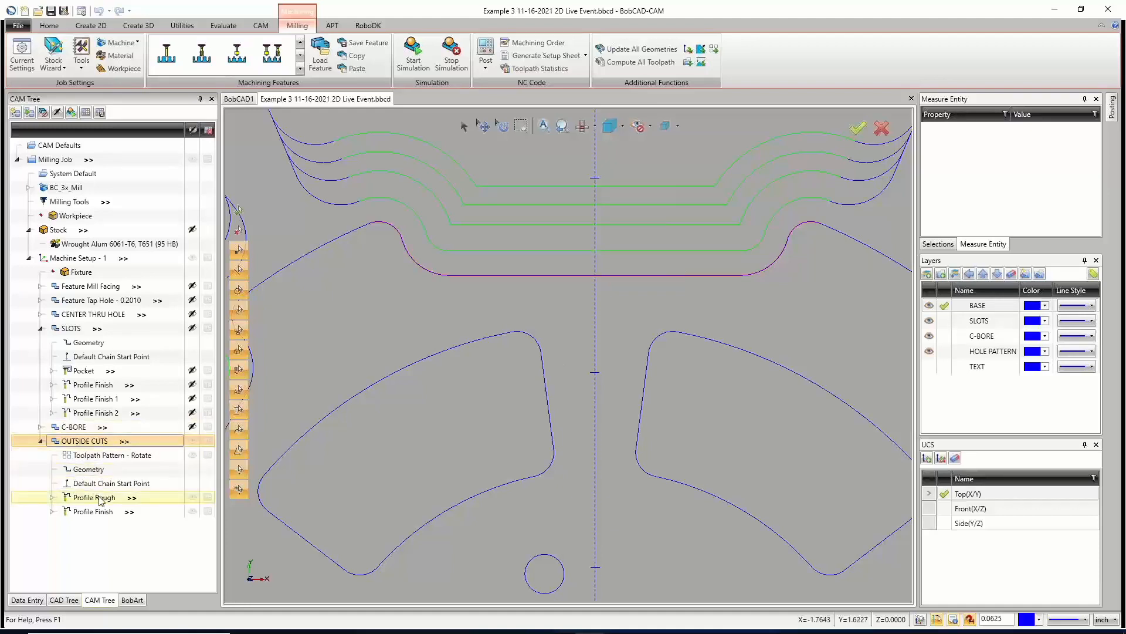
pyautogui.scroll(-3, 540, 371)
pyautogui.scroll(2, 549, 287)
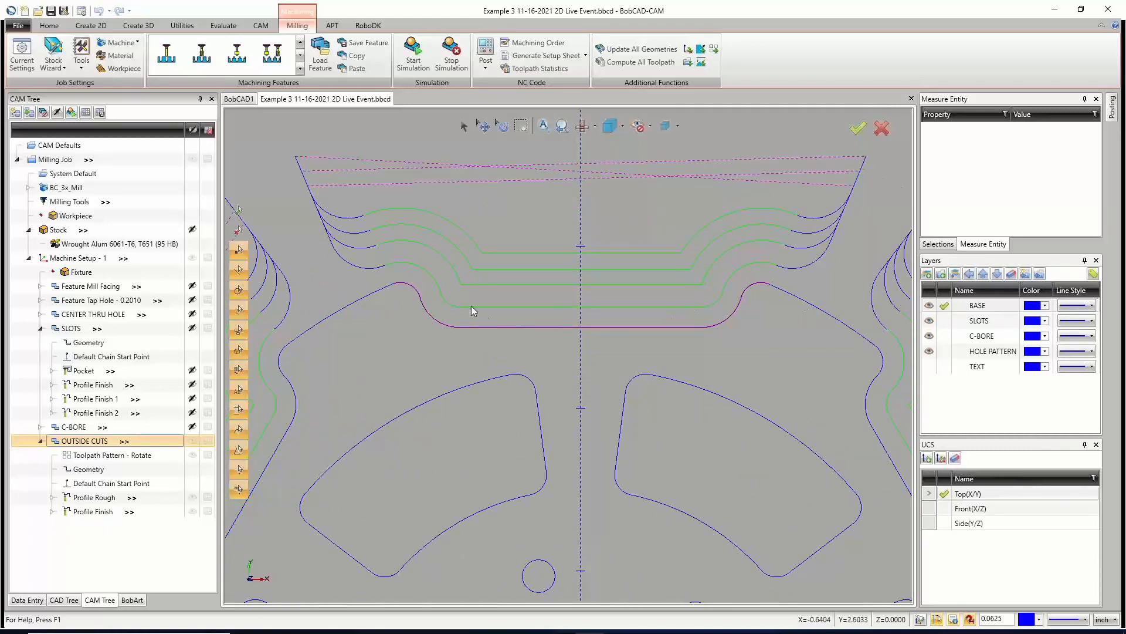
# Open the OUTSIDE CUTS toolpath pattern for editing and review its pattern types and the rotation angle, copies and axis origin.
pyautogui.scroll(-1, 458, 270)
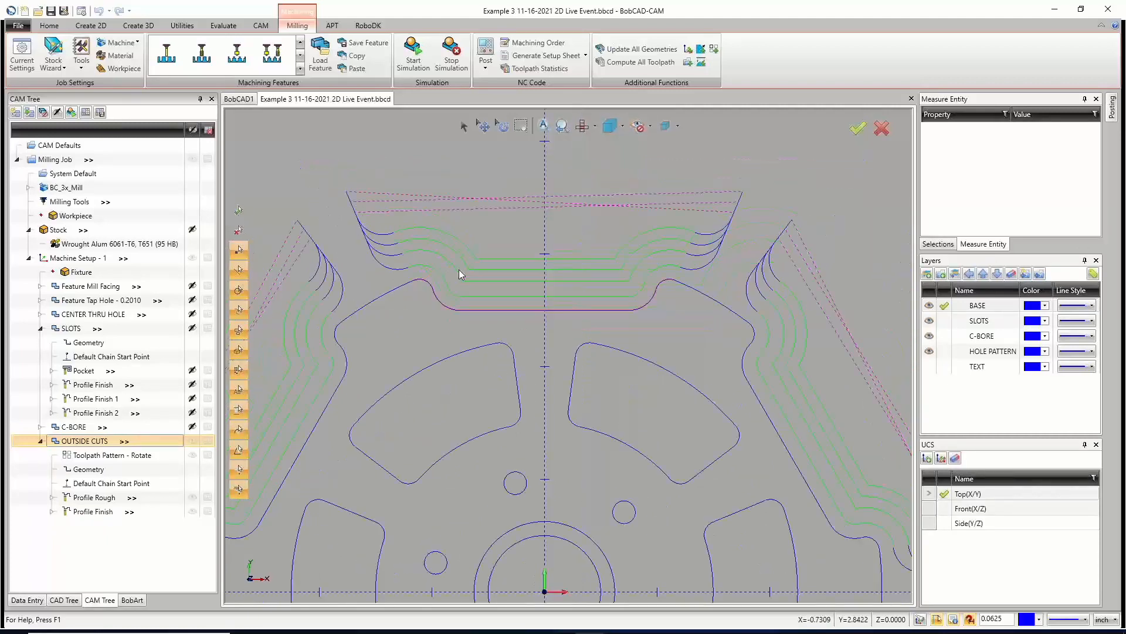
pyautogui.rightClick(79, 455)
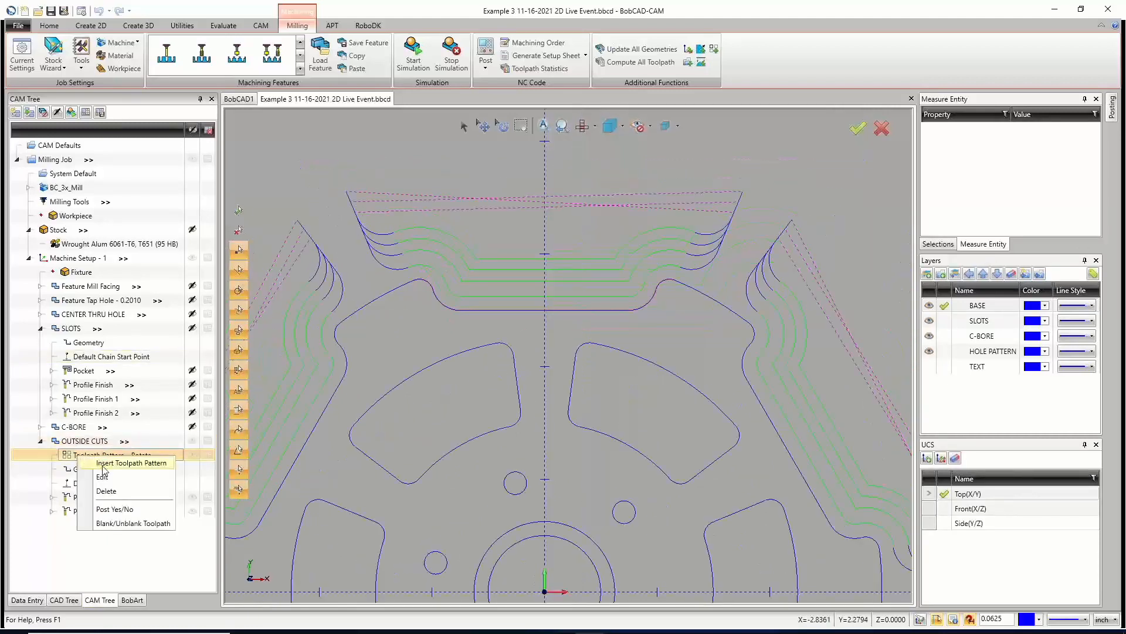
pyautogui.click(104, 476)
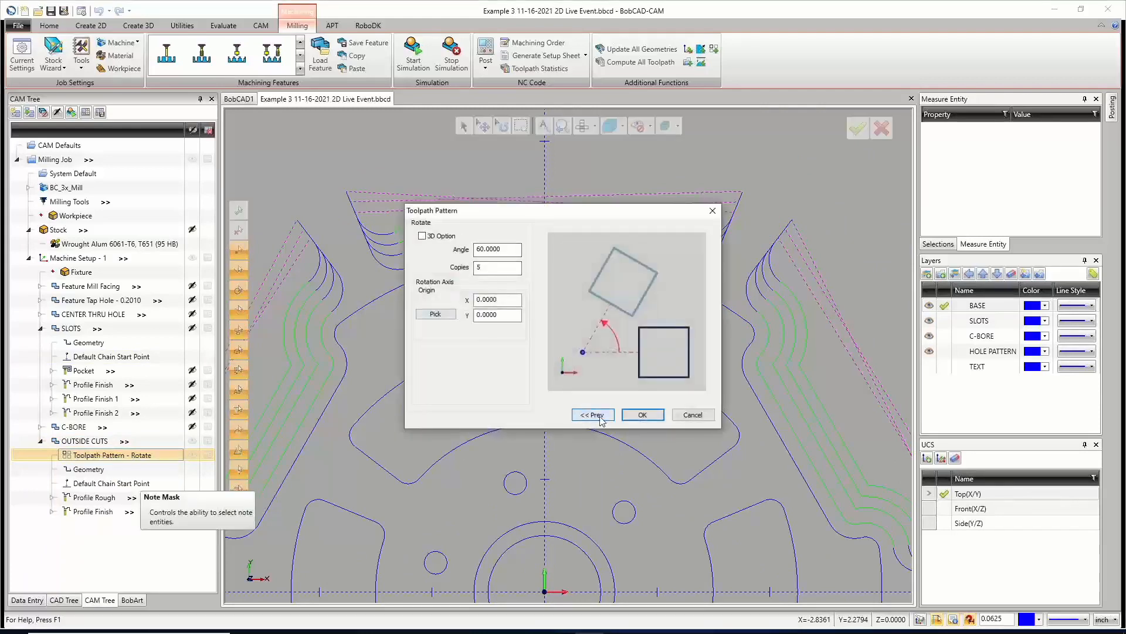
pyautogui.click(602, 417)
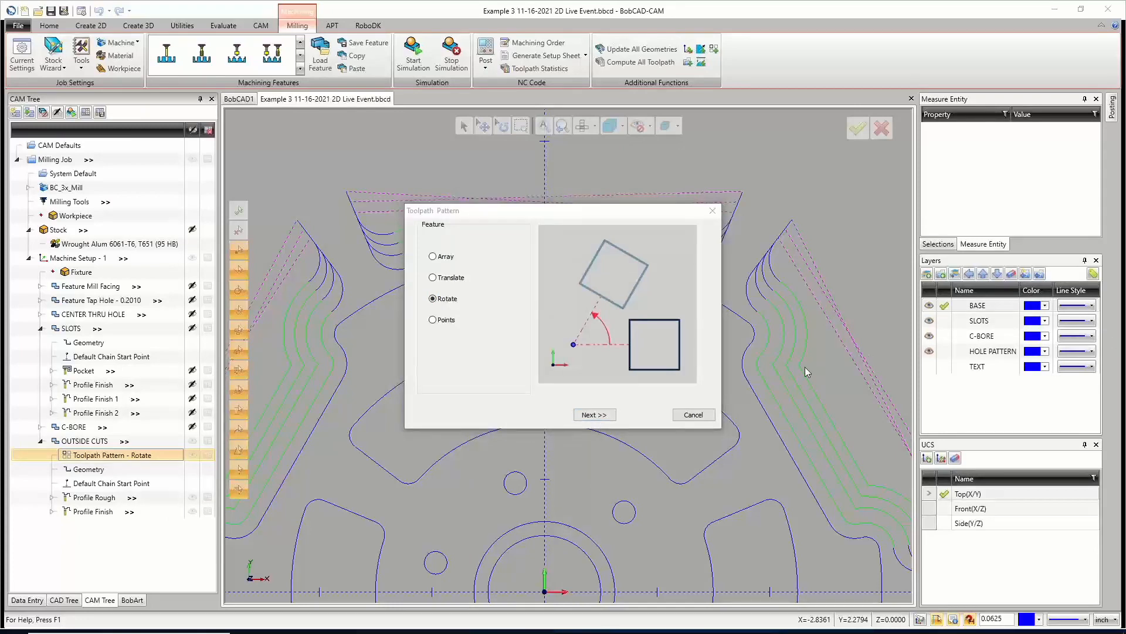
pyautogui.click(594, 414)
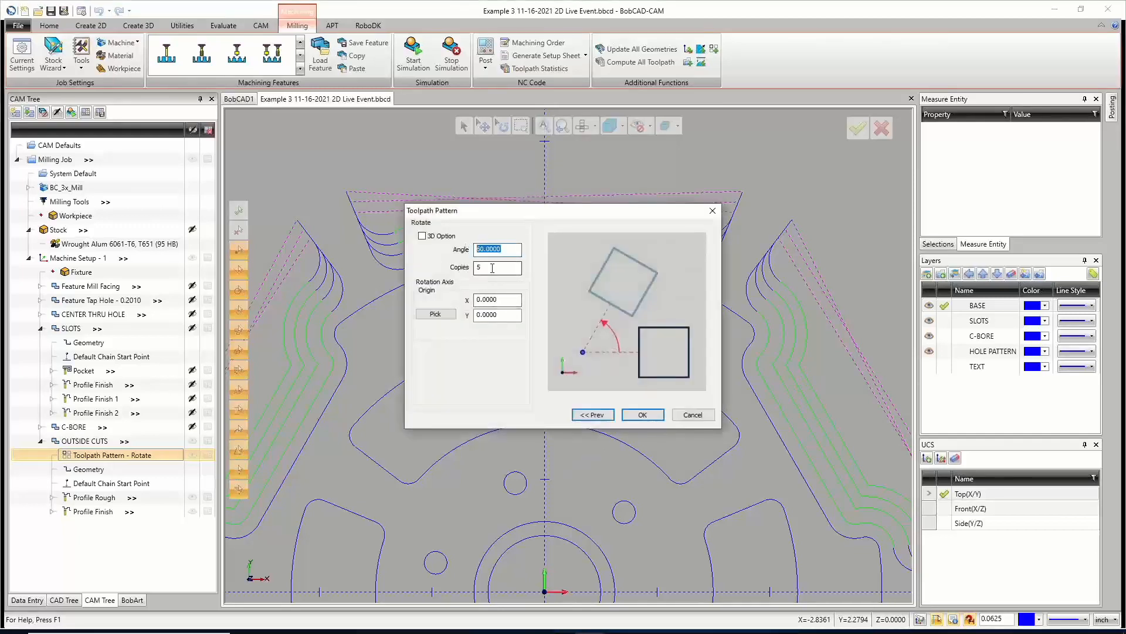
pyautogui.press('Tab')
pyautogui.press('Tab')
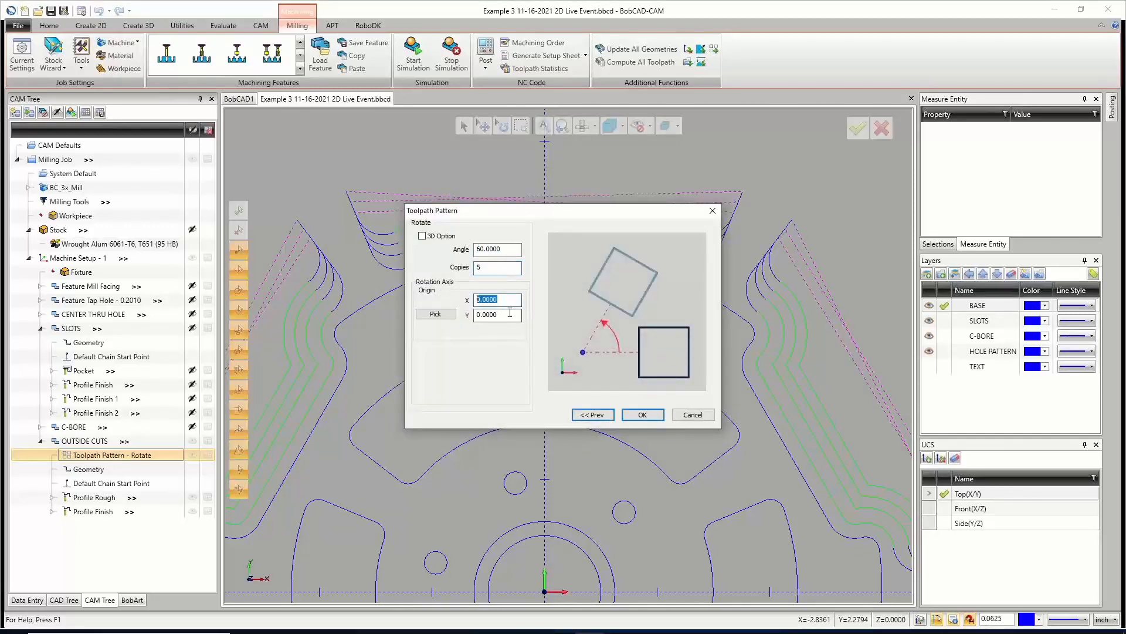
pyautogui.press('Tab')
# Look at the rotate pattern's 3D axis options, switch back to 2D rotation, accept the pattern and view the toolpath around the whole part.
pyautogui.click(422, 236)
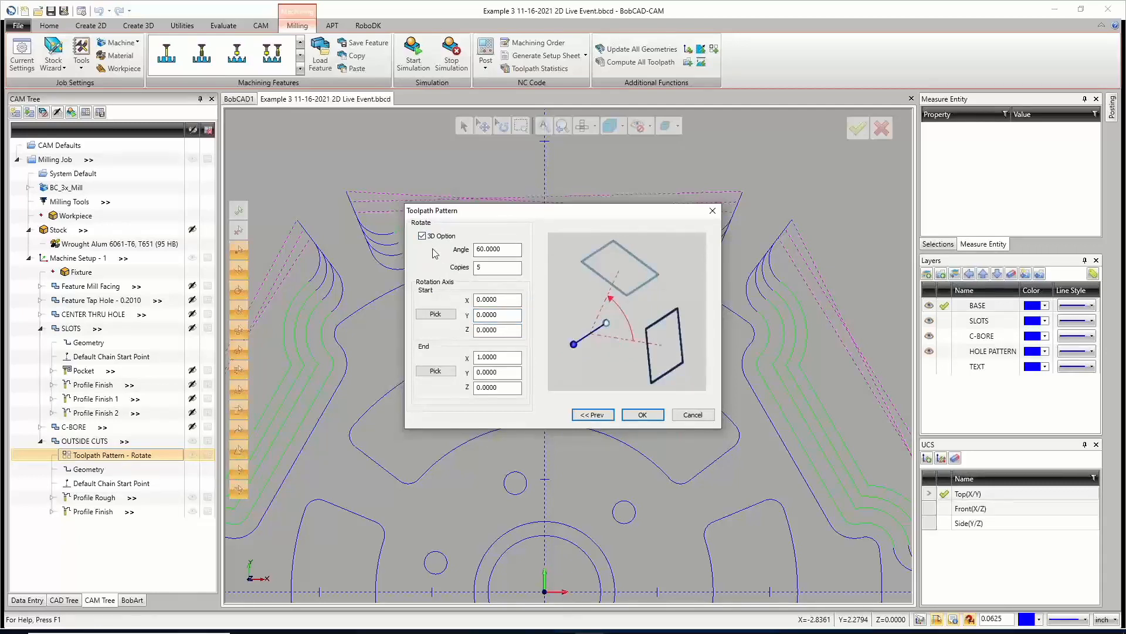
pyautogui.click(422, 235)
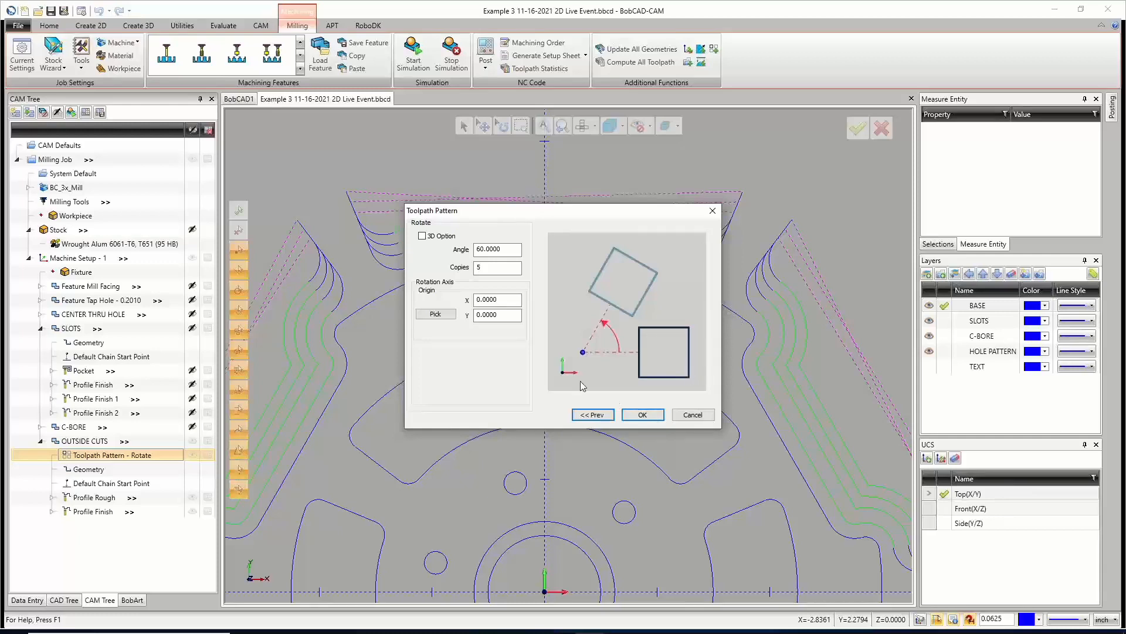
pyautogui.click(643, 414)
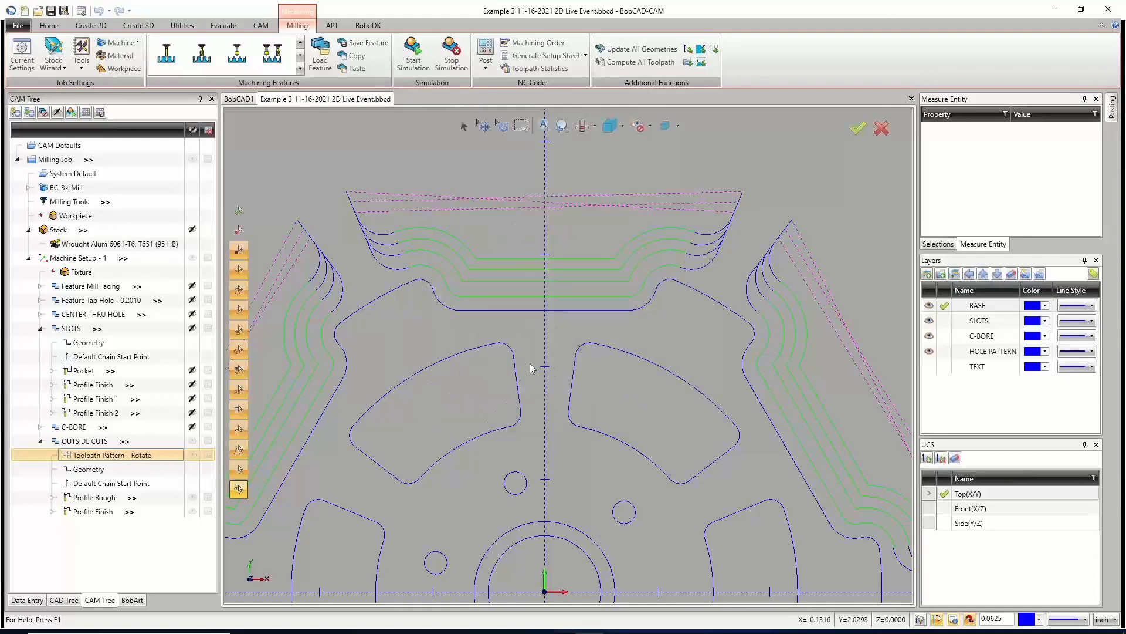
pyautogui.middleClick(533, 364)
pyautogui.middleClick(533, 364)
pyautogui.scroll(-3, 533, 362)
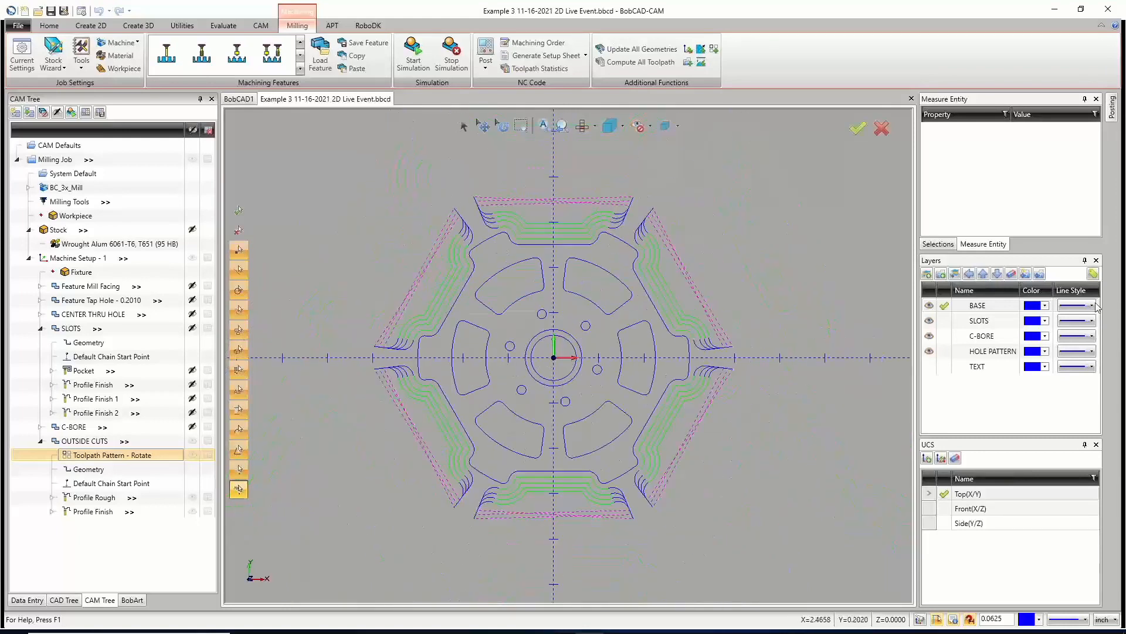